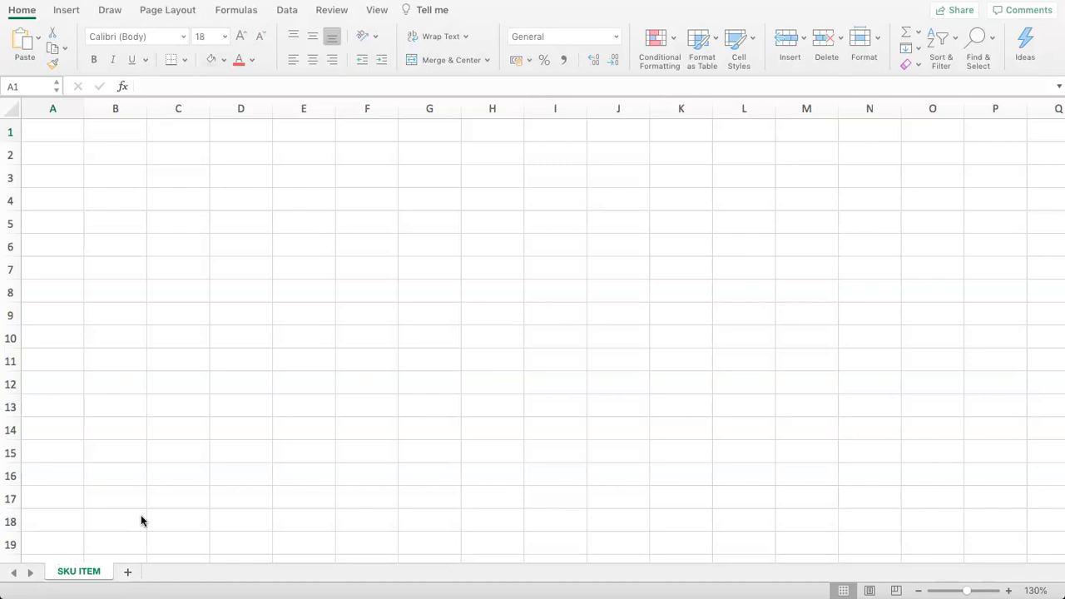
# - Enter the column headers SKU, Description and Package Size in cells A1 to C1
pyautogui.click(55, 136)
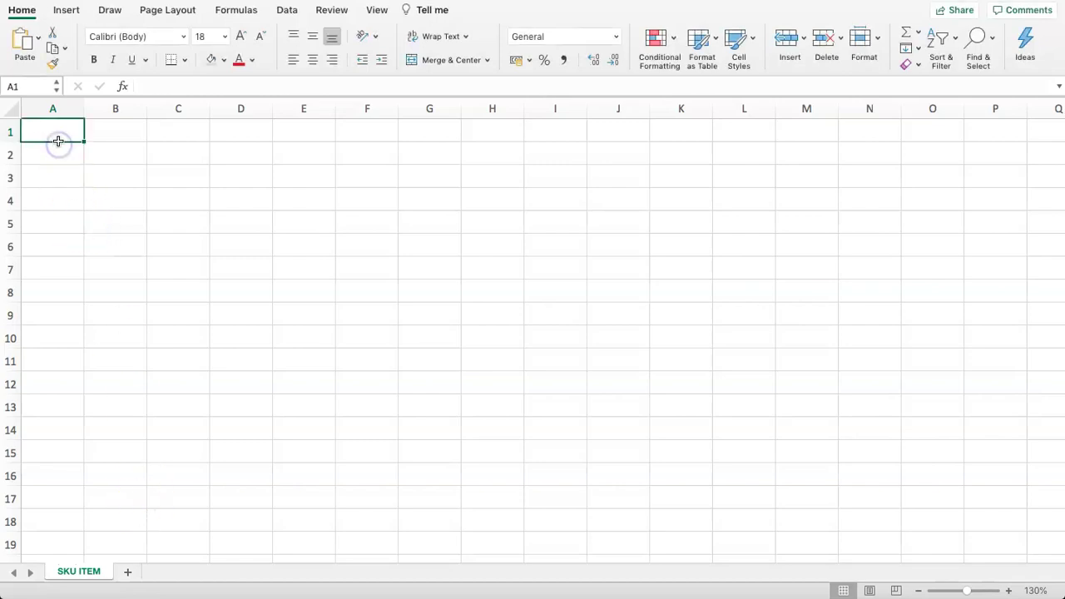
pyautogui.write('SKU')
pyautogui.press('Tab')
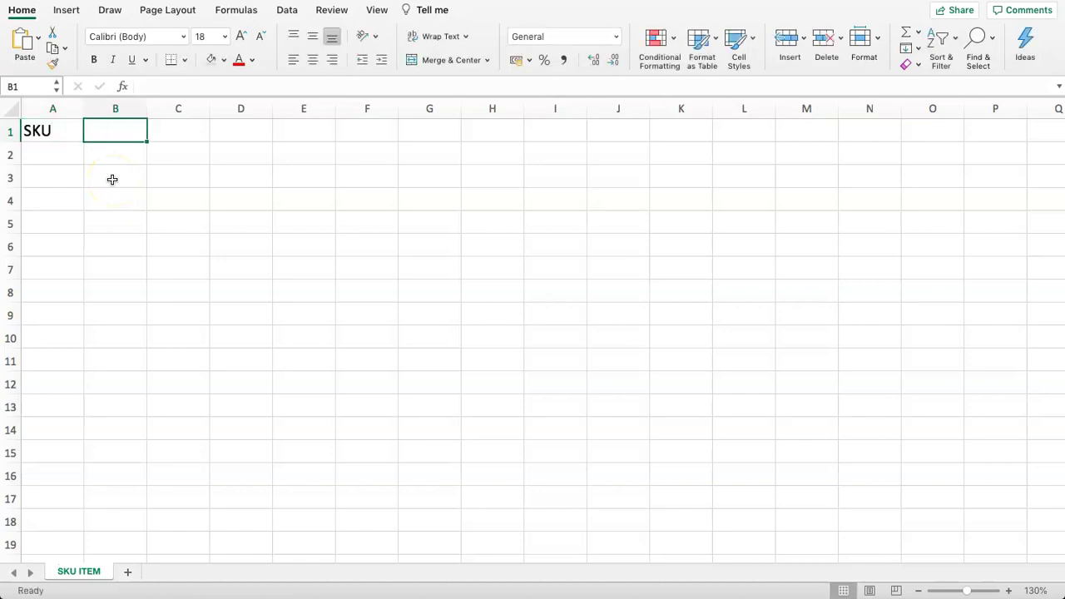
pyautogui.write('Description')
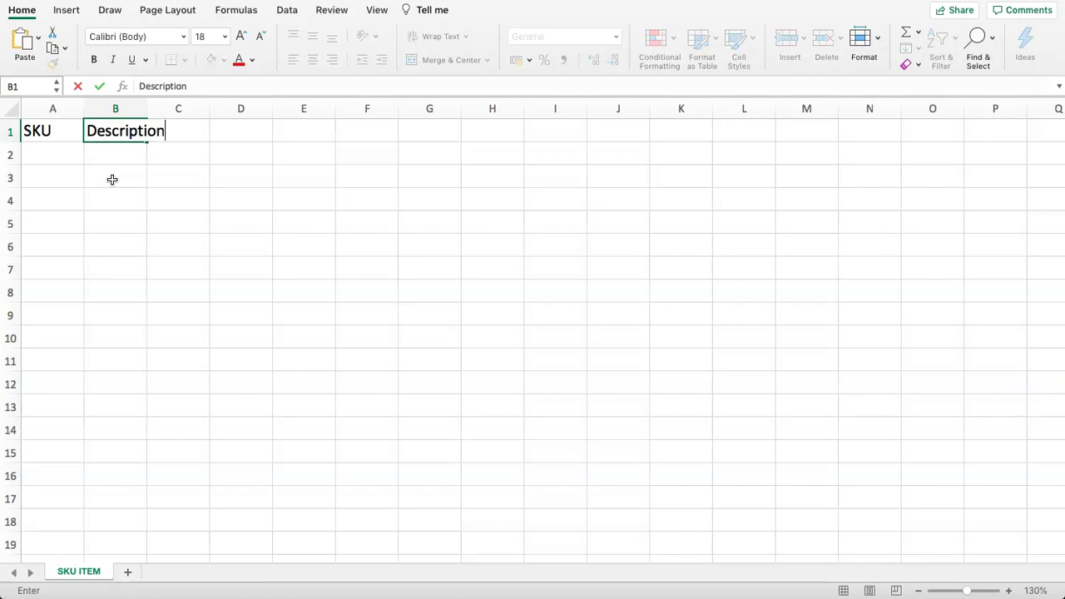
pyautogui.press('Tab')
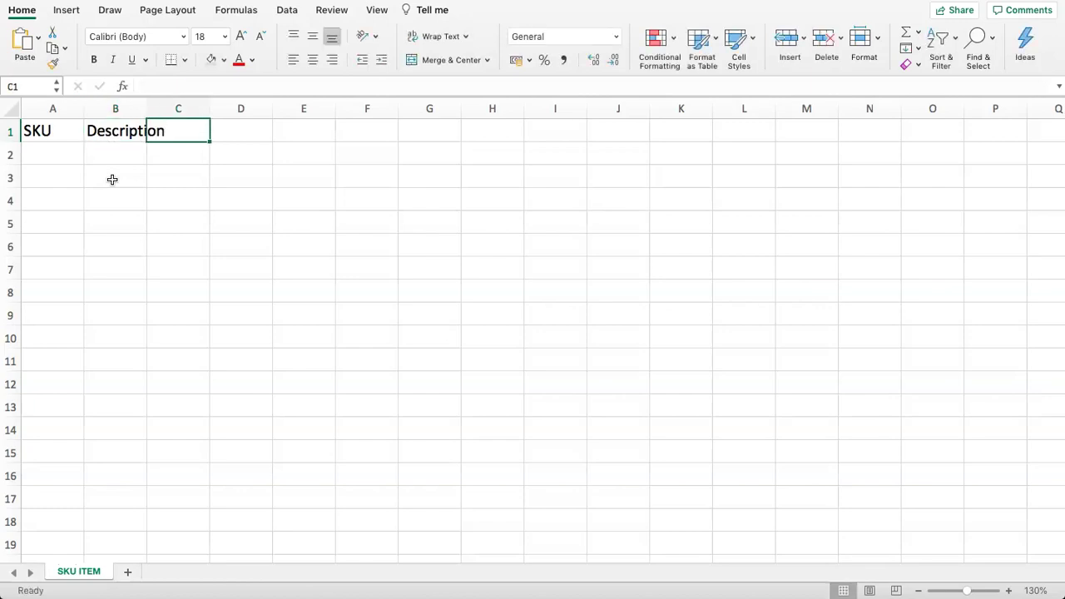
pyautogui.write('Pack')
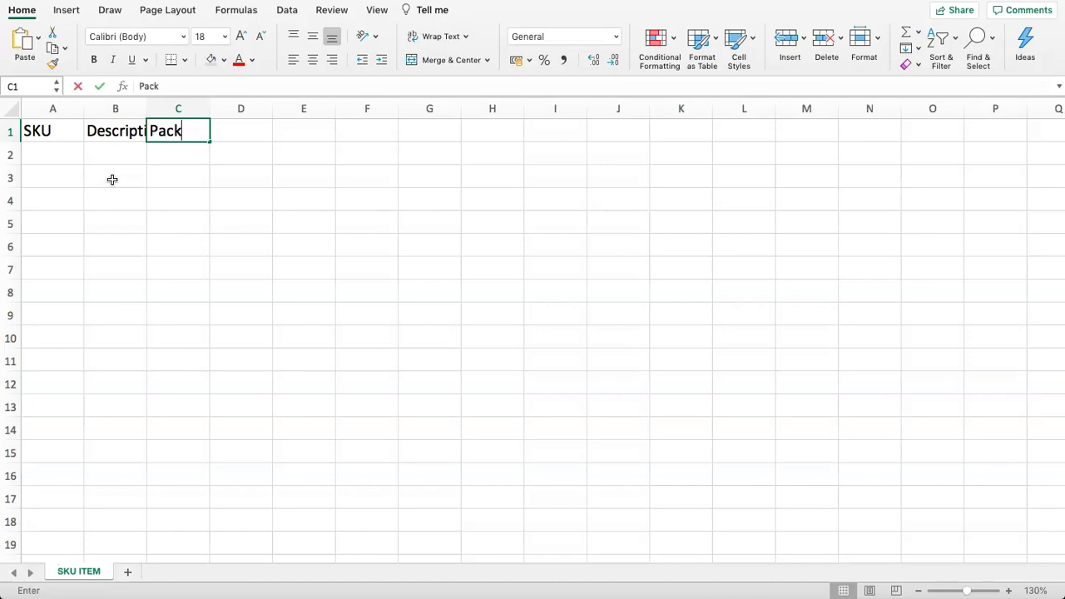
pyautogui.write('age Size')
pyautogui.press('Return')
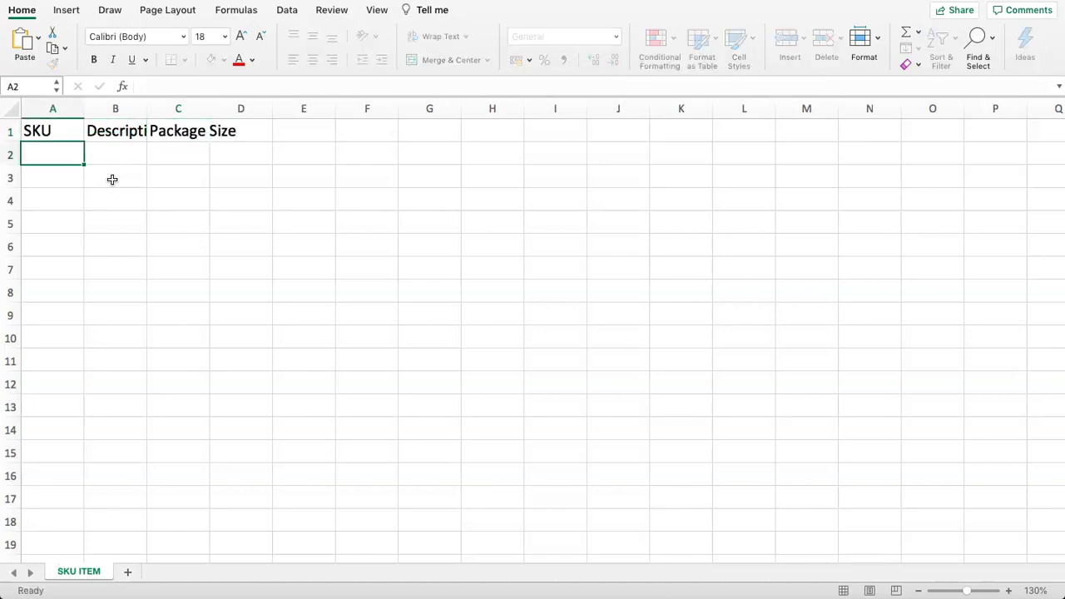
# - Widen columns A to C to one equal width that fits all three headers with room to spare
pyautogui.click(178, 132)
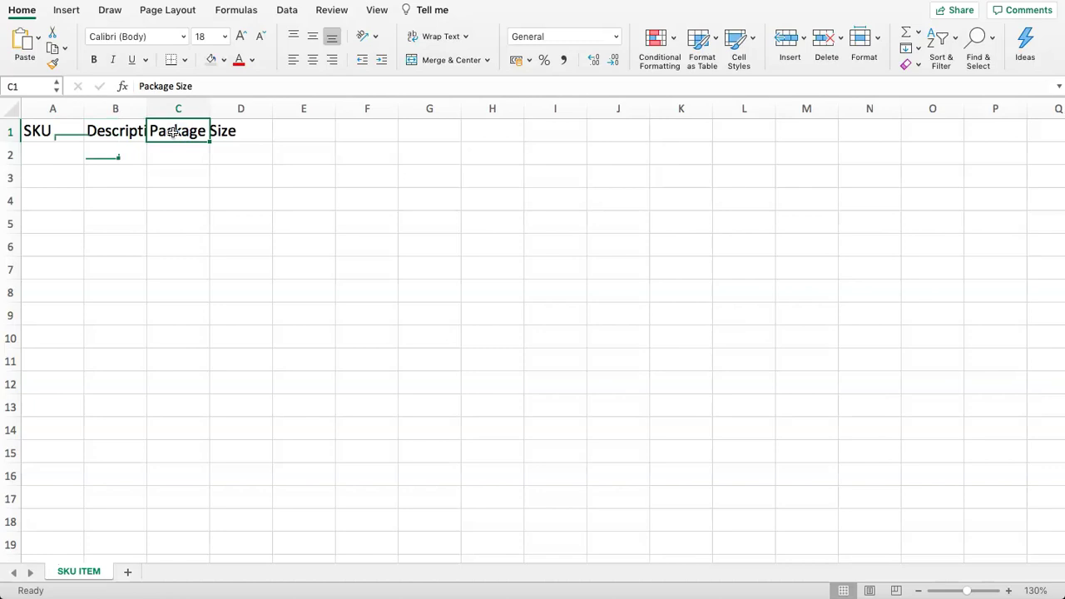
pyautogui.click(42, 150)
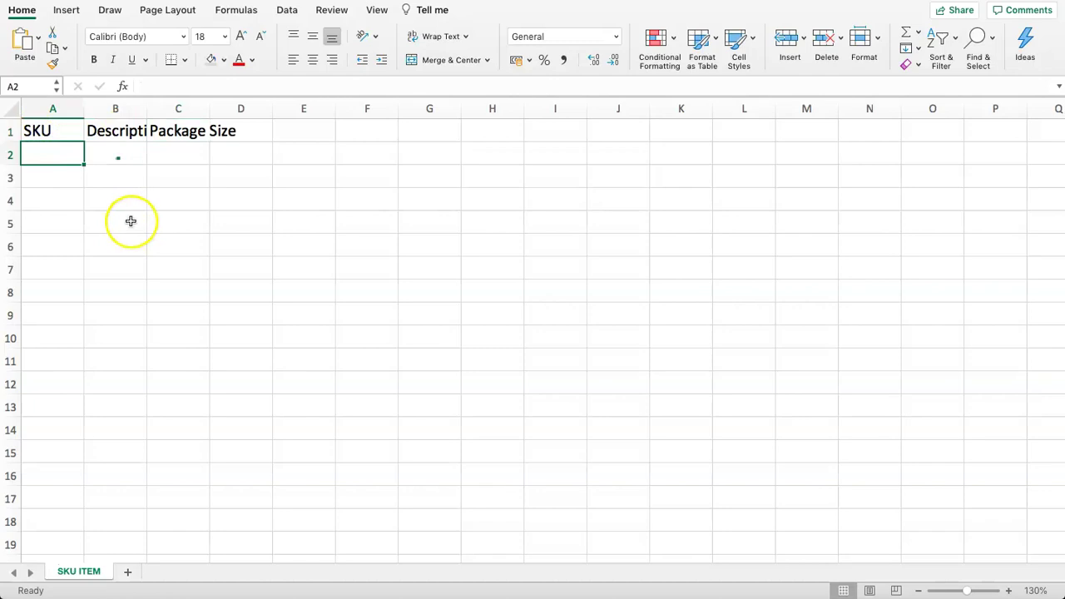
pyautogui.moveTo(55, 109); pyautogui.dragTo(188, 107)
pyautogui.doubleClick(209, 102)
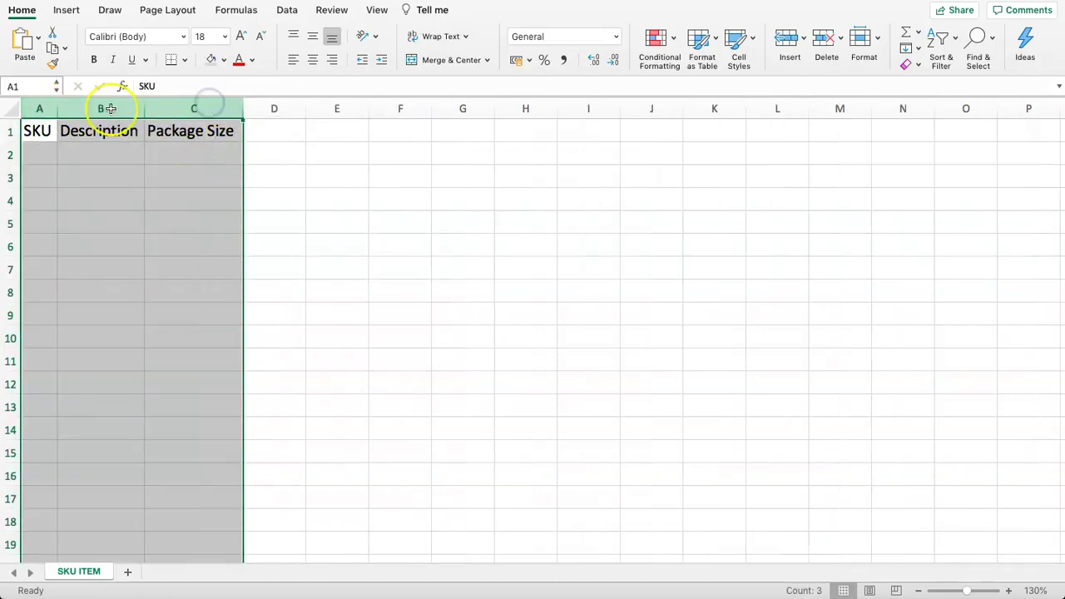
pyautogui.moveTo(241, 107); pyautogui.dragTo(272, 106)
pyautogui.moveTo(50, 132); pyautogui.dragTo(333, 138)
pyautogui.click(105, 153)
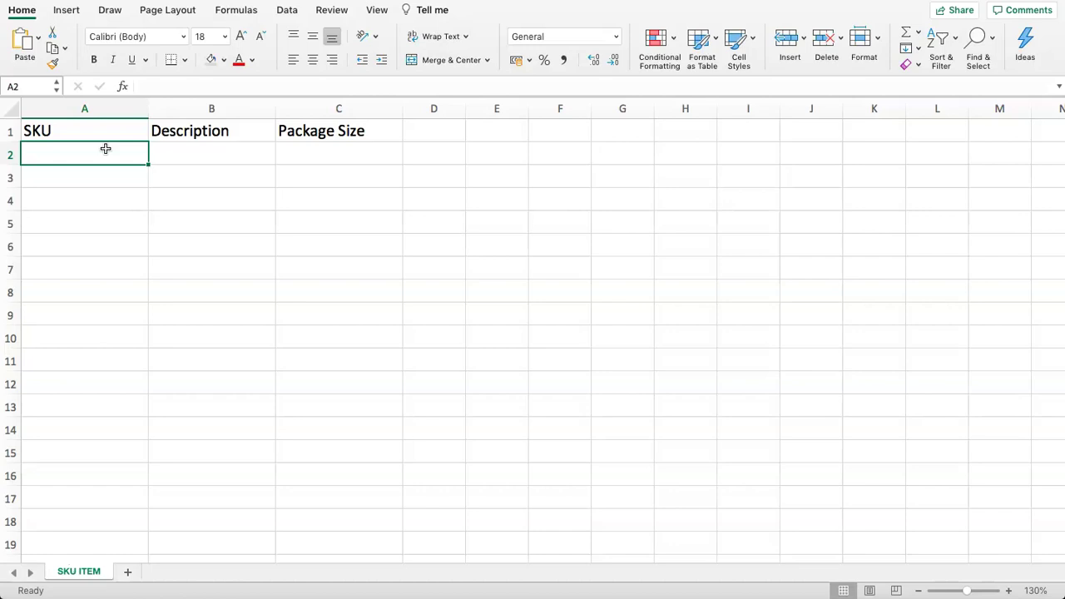
# - Fill the header cells A1 to C1 with orange and centre their text
pyautogui.moveTo(78, 129); pyautogui.dragTo(341, 147)
pyautogui.click(257, 138)
pyautogui.moveTo(88, 130); pyautogui.dragTo(367, 128)
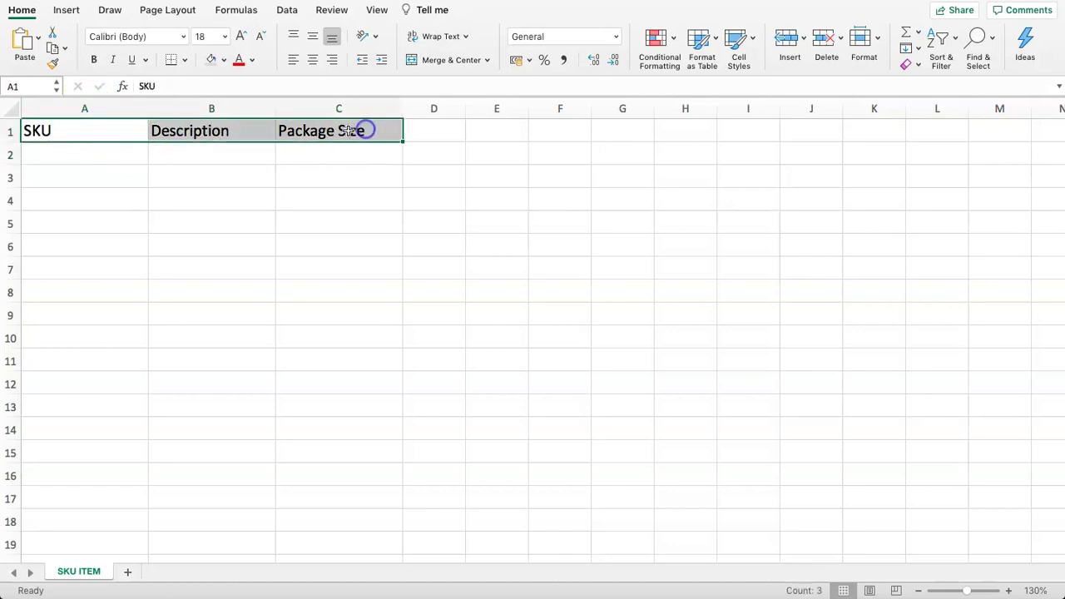
pyautogui.click(223, 59)
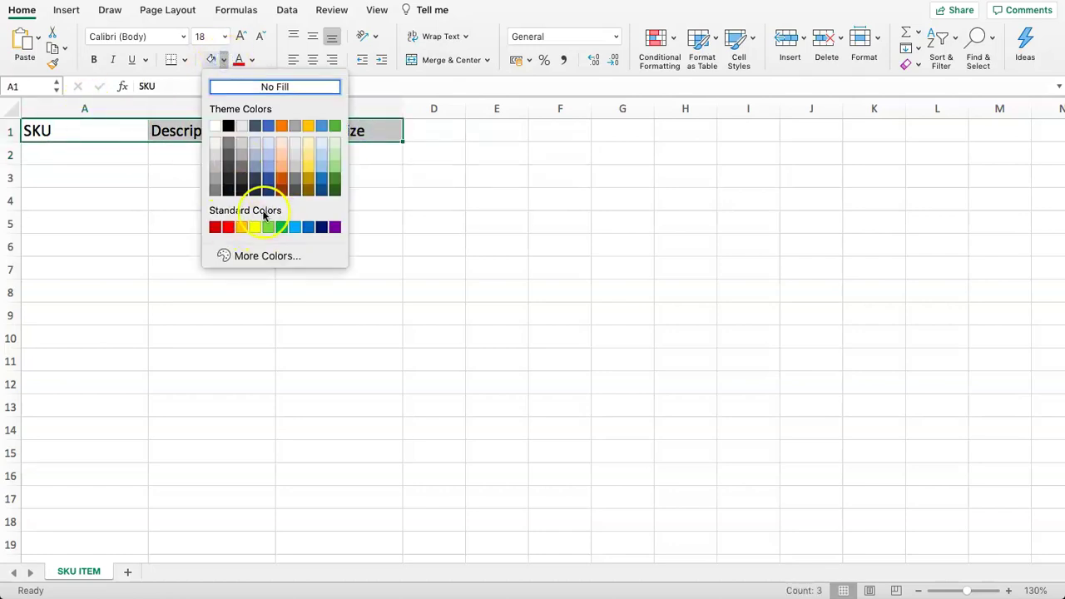
pyautogui.click(282, 126)
pyautogui.click(306, 59)
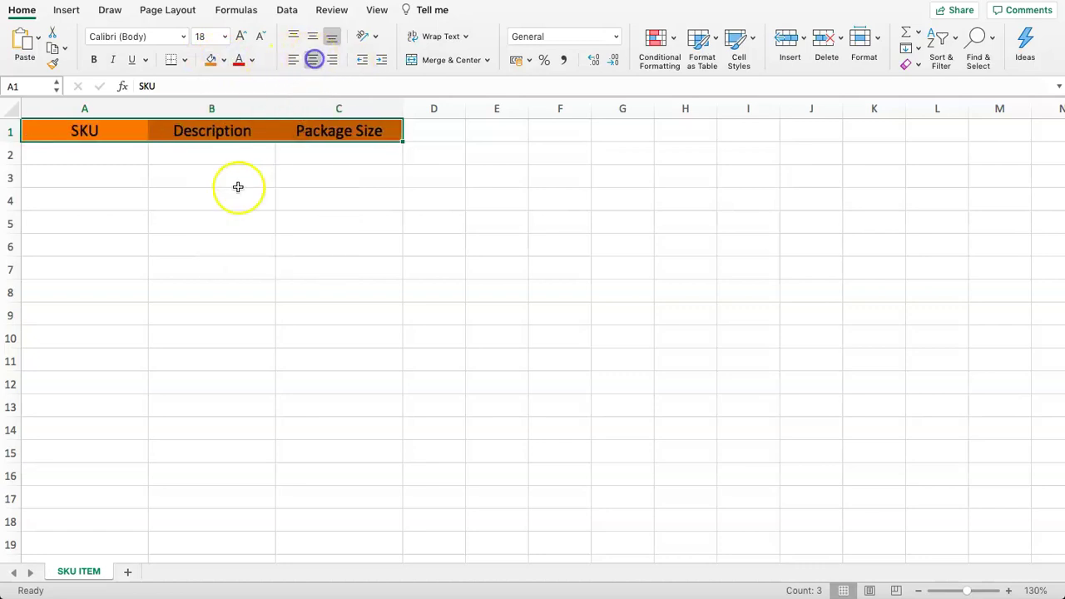
pyautogui.click(238, 186)
pyautogui.moveTo(192, 154); pyautogui.dragTo(316, 153)
pyautogui.click(264, 197)
# - Enter the first item in row 2 with SKU WAT1, description Water and package size 12
pyautogui.click(129, 157)
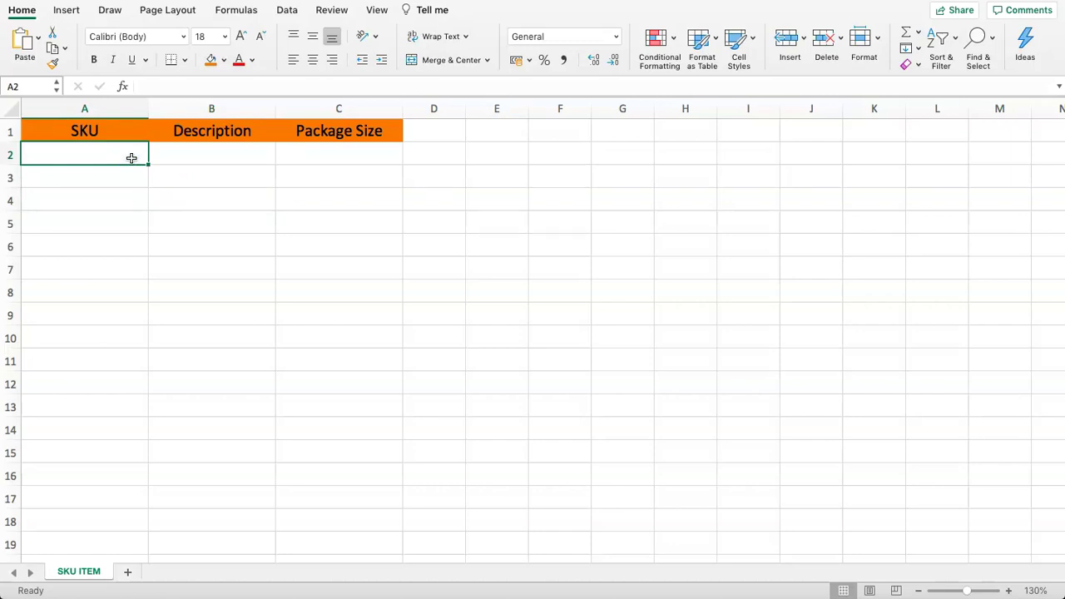
pyautogui.write('Bott')
pyautogui.press('BackSpace')
pyautogui.press('BackSpace')
pyautogui.press('BackSpace')
pyautogui.press('BackSpace')
pyautogui.write('W')
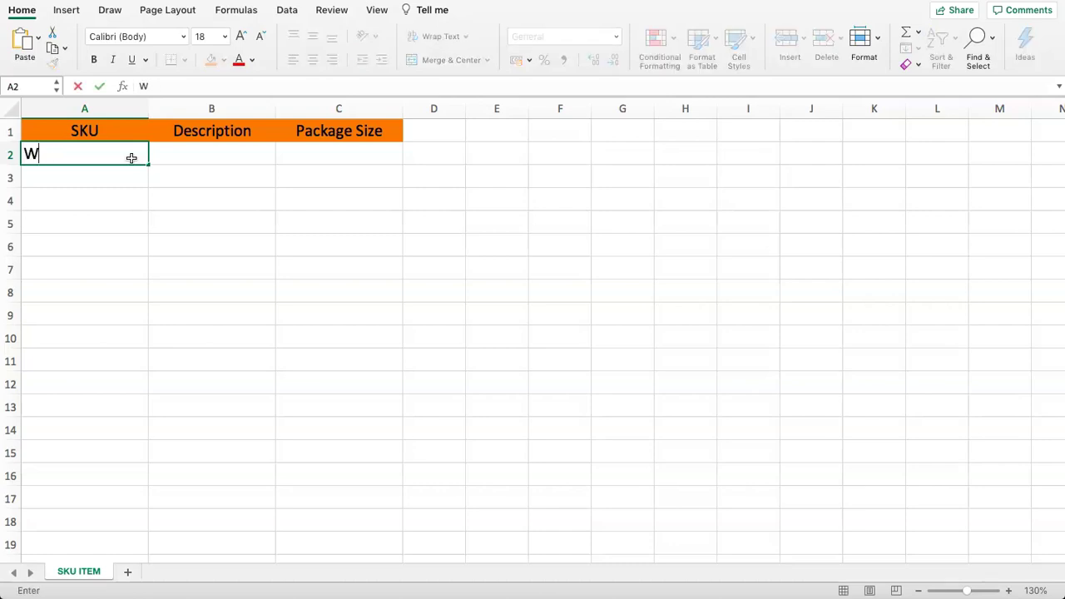
pyautogui.write('AT1')
pyautogui.press('Tab')
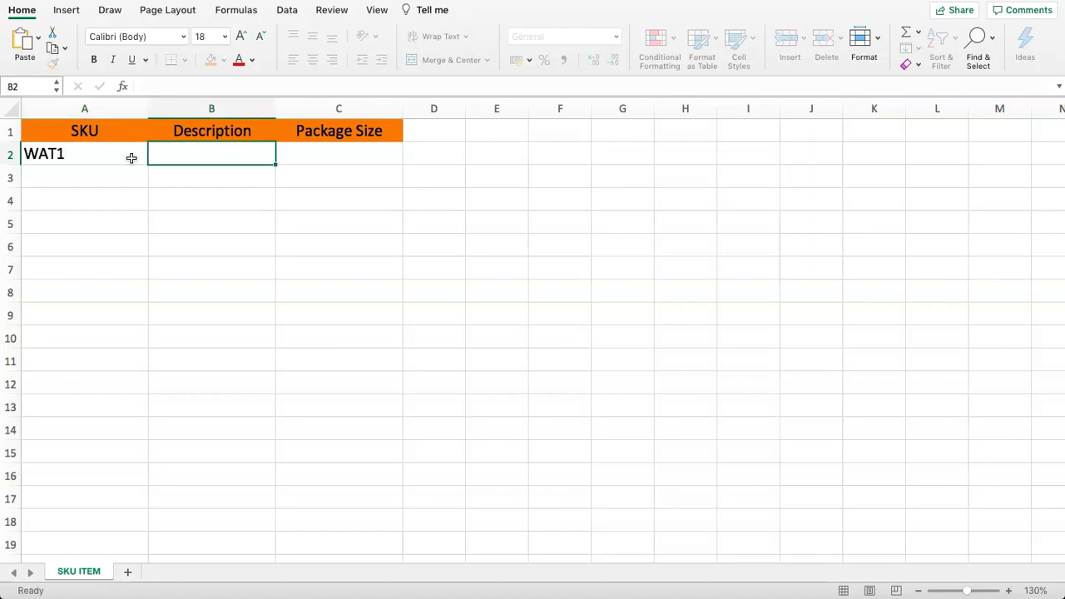
pyautogui.write('Water')
pyautogui.press('Tab')
pyautogui.write('12')
pyautogui.press('Return')
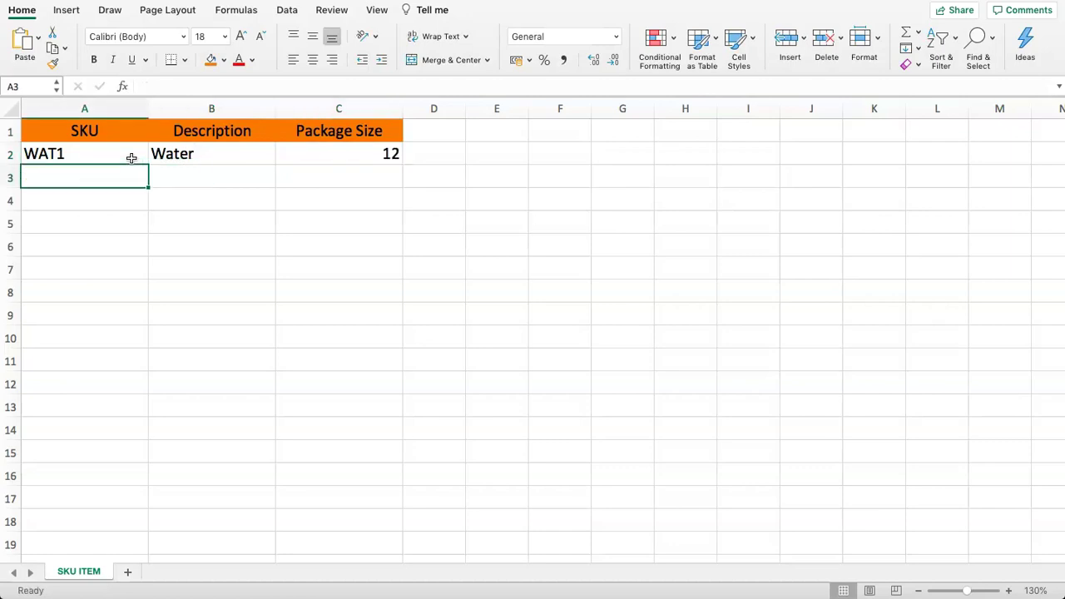
# - Add an item in row 3 with SKU SPR1, description Sprite Can and package size 24
pyautogui.write('SPR1')
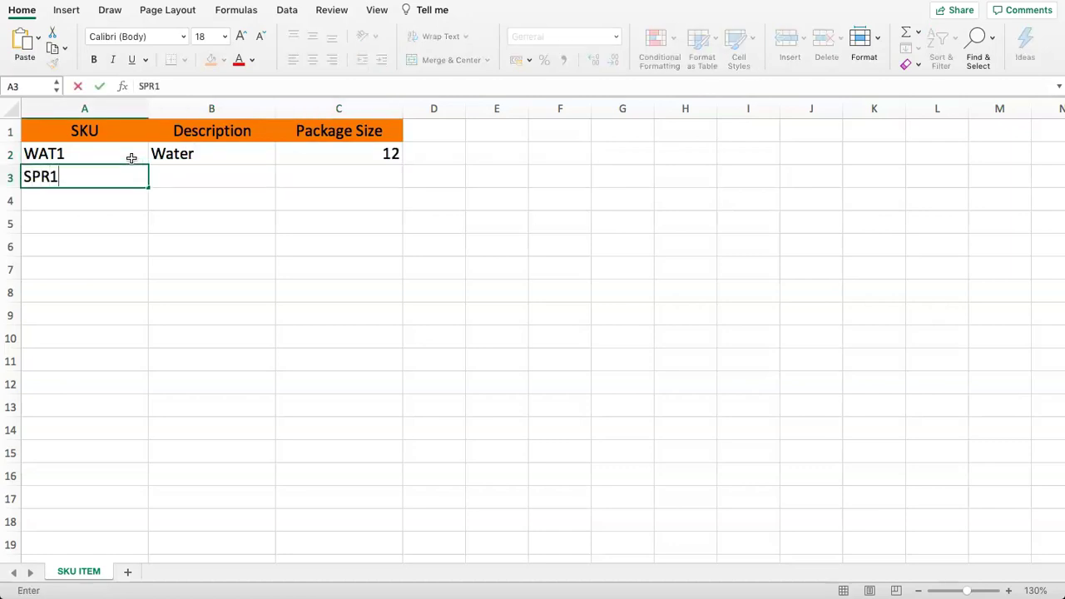
pyautogui.press('Tab')
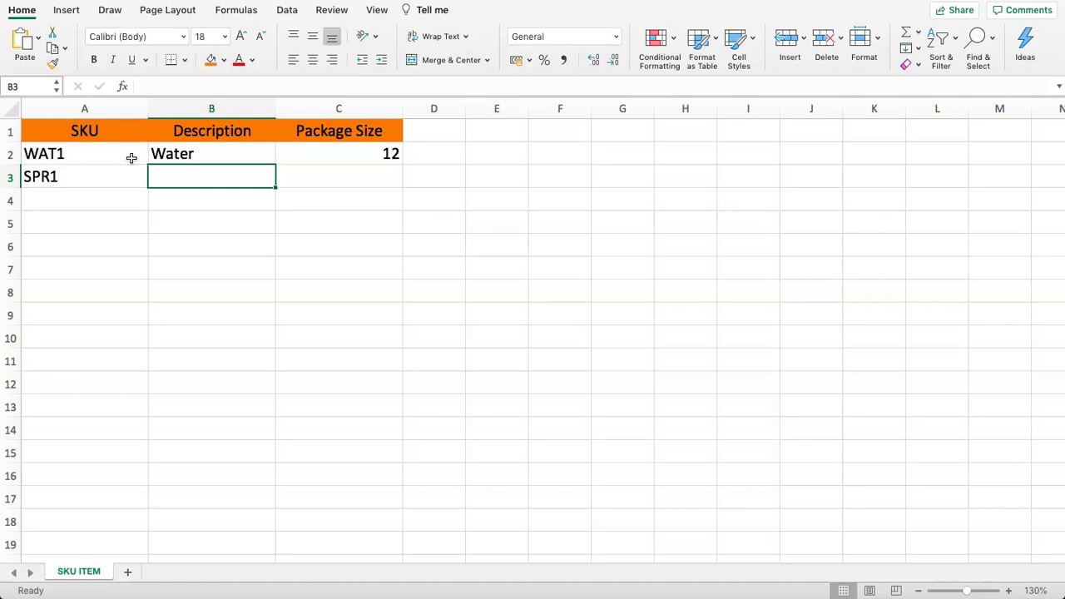
pyautogui.write('SPR')
pyautogui.press('BackSpace')
pyautogui.press('BackSpace')
pyautogui.write('pri')
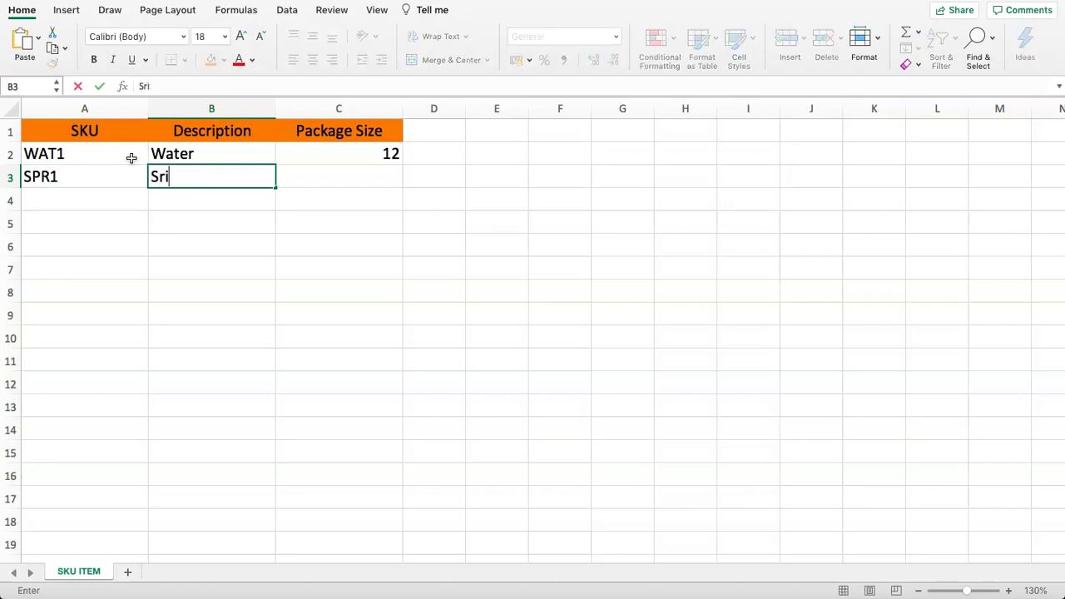
pyautogui.write('te Can')
pyautogui.press('Tab')
pyautogui.write('24')
pyautogui.press('Return')
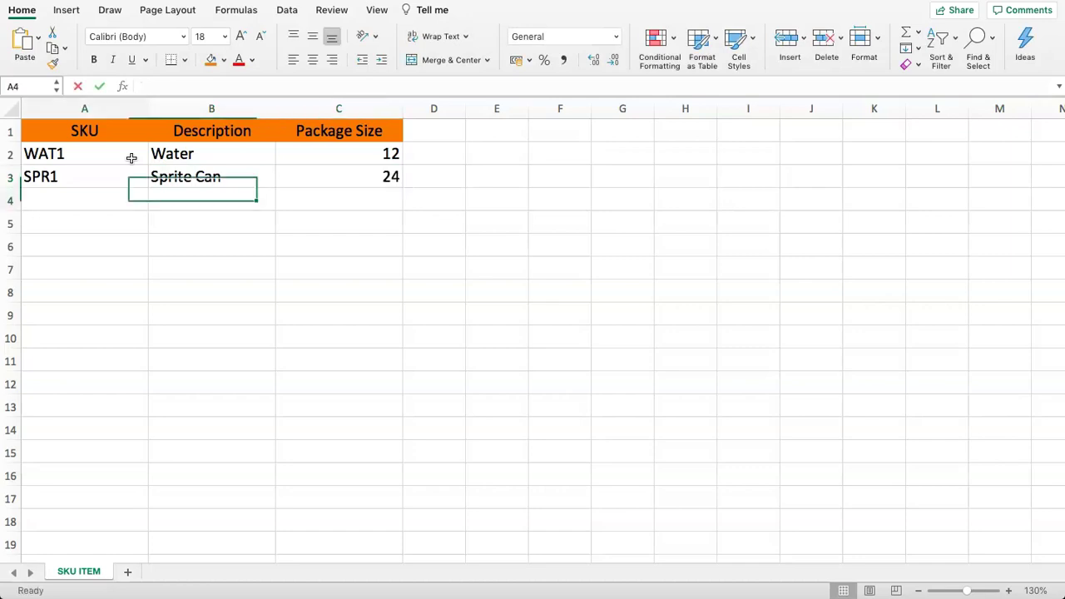
# - Add an item in row 4 with SKU CC1, description Coca Cola Can and package size 24
pyautogui.write('CC1')
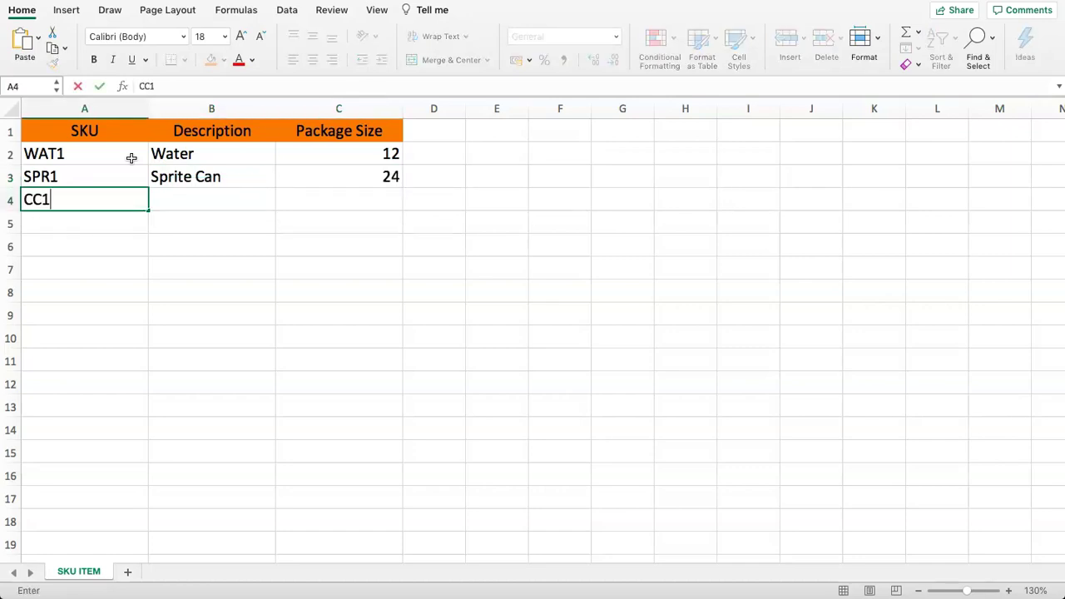
pyautogui.press('Tab')
pyautogui.write('Coca C')
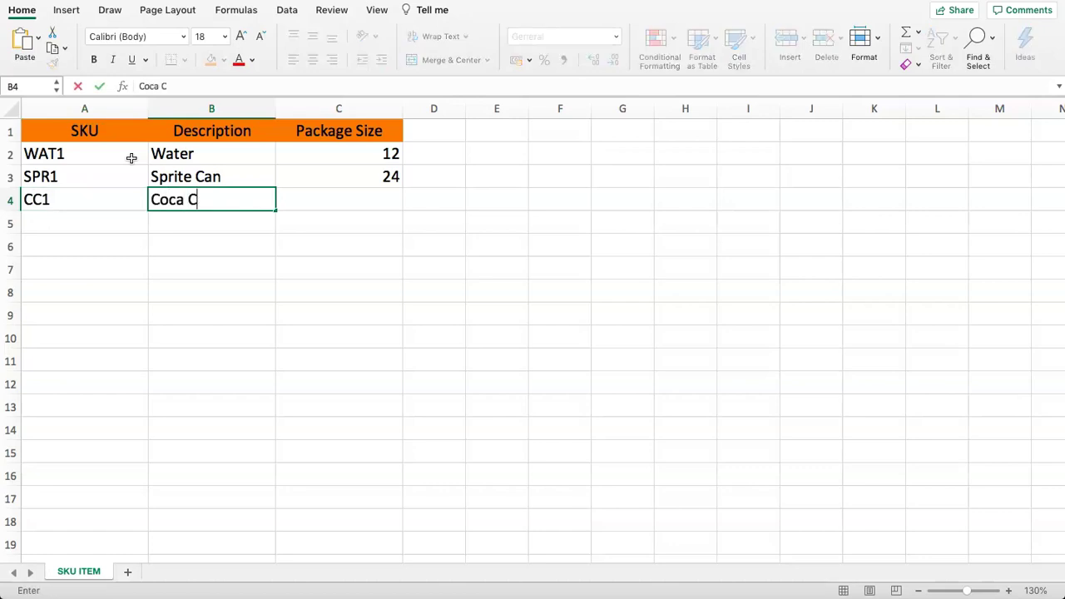
pyautogui.write('ola Can')
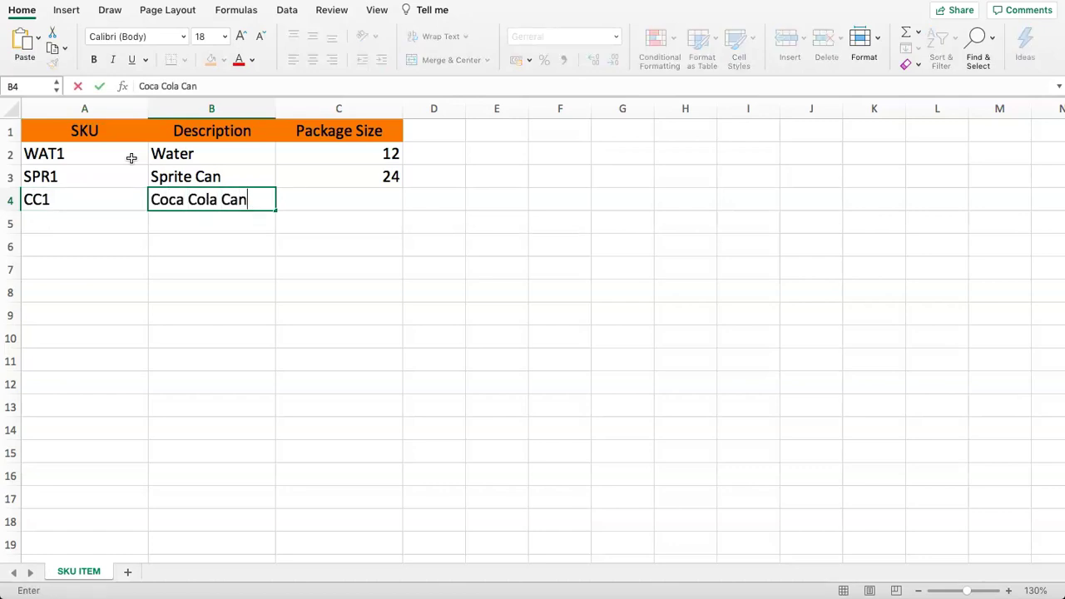
pyautogui.press('Tab')
pyautogui.write('24')
pyautogui.press('Return')
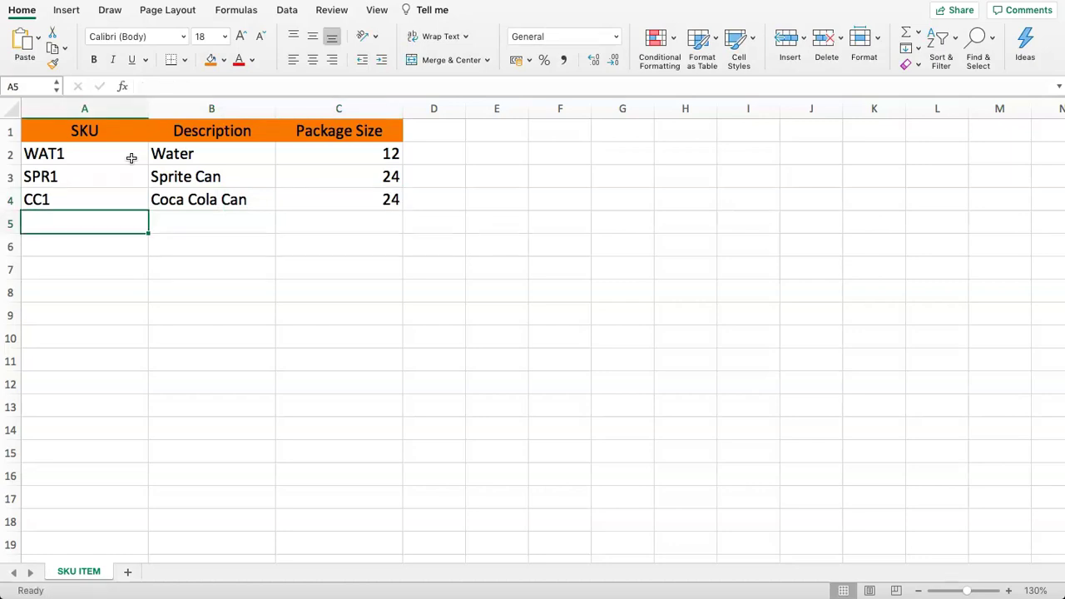
# - Add an item in row 5 with SKU CN1, description Cup Noodle Pack and package size 48
pyautogui.write('Cup')
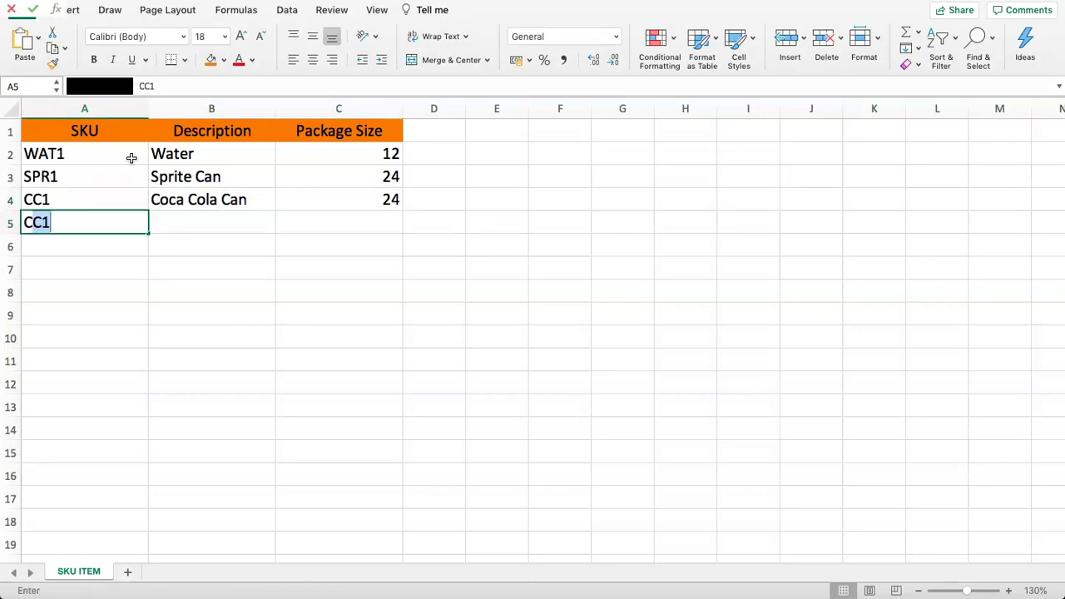
pyautogui.press('BackSpace')
pyautogui.press('BackSpace')
pyautogui.press('BackSpace')
pyautogui.write('CN1')
pyautogui.press('Tab')
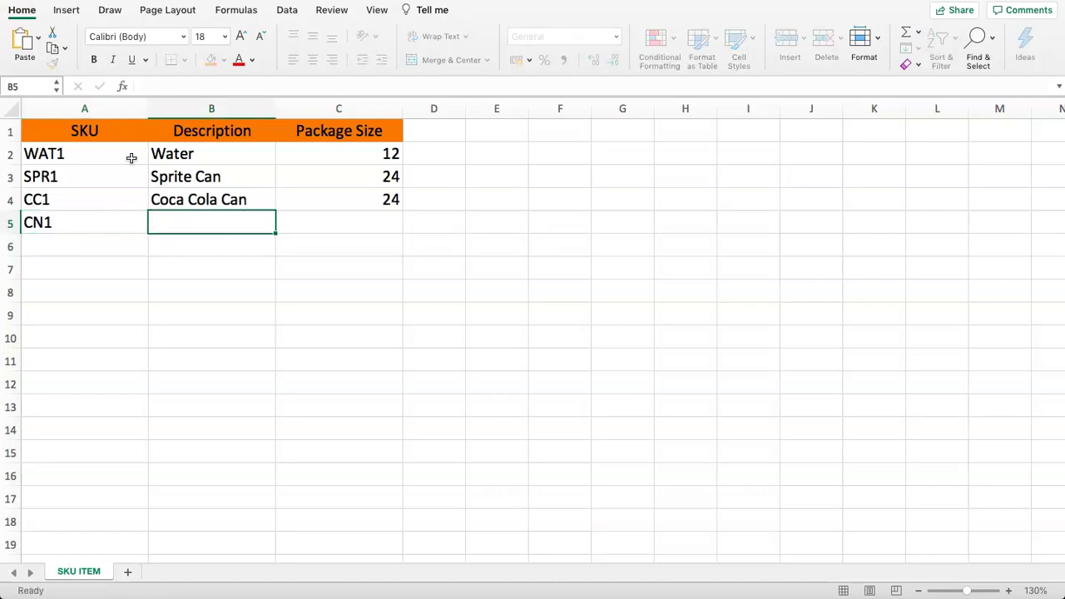
pyautogui.write('Cup No')
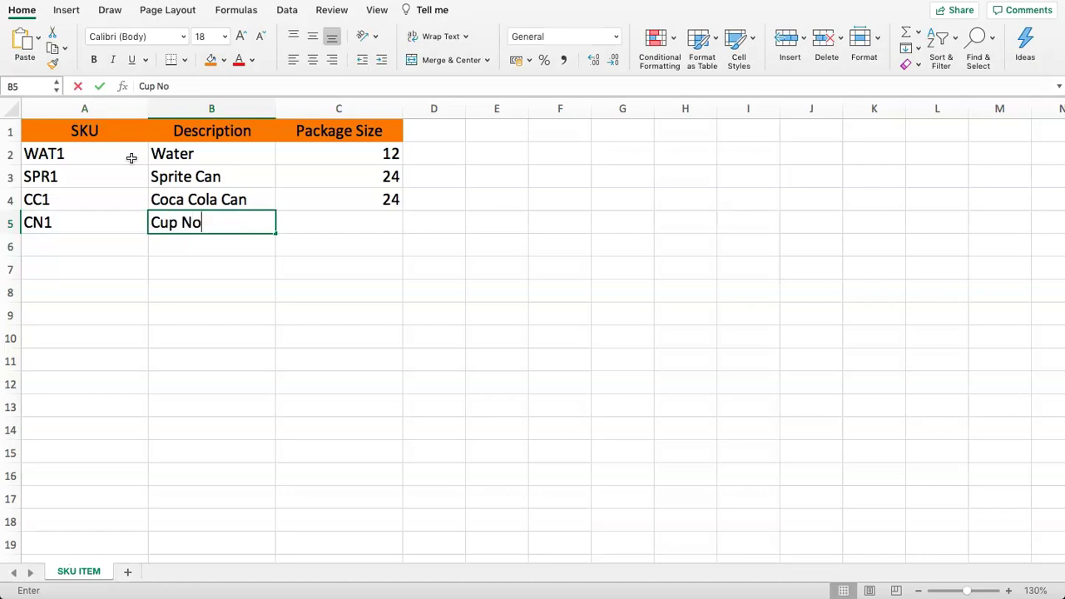
pyautogui.write('odle Pack')
pyautogui.press('Tab')
pyautogui.write('48')
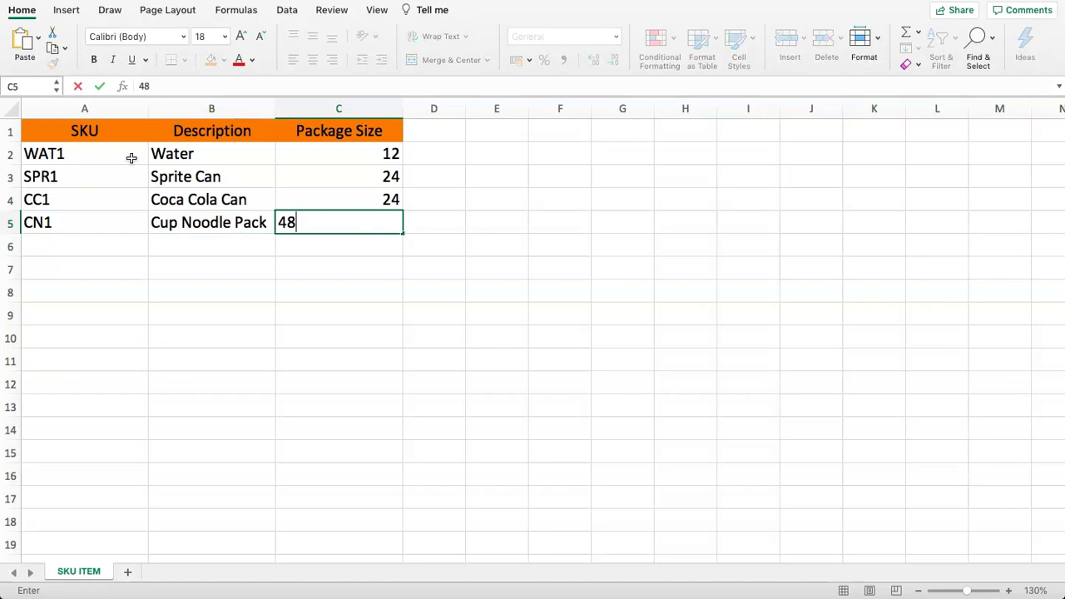
pyautogui.press('Return')
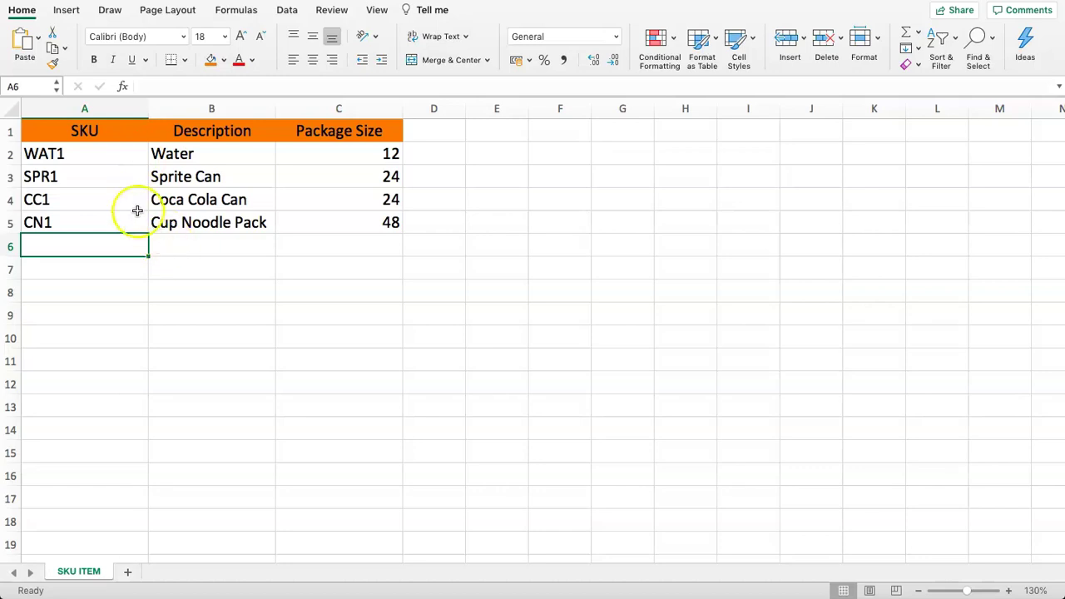
pyautogui.moveTo(80, 157); pyautogui.dragTo(379, 275)
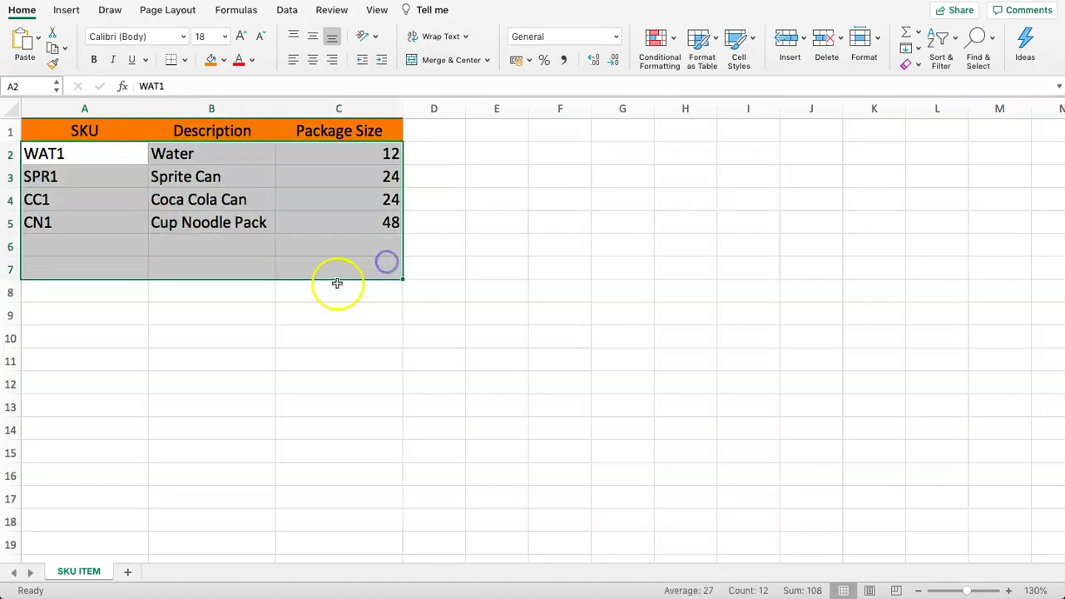
pyautogui.click(340, 285)
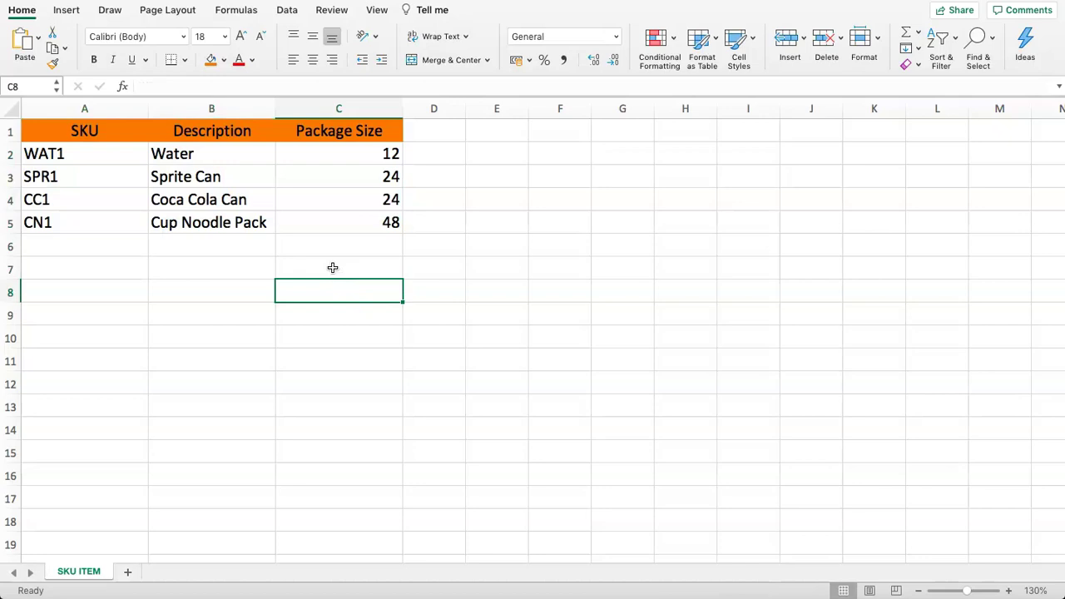
pyautogui.moveTo(154, 154); pyautogui.dragTo(238, 228)
# - Change the description of item WAT1 in B2 to Bottle Water 500 mL
pyautogui.click(205, 148)
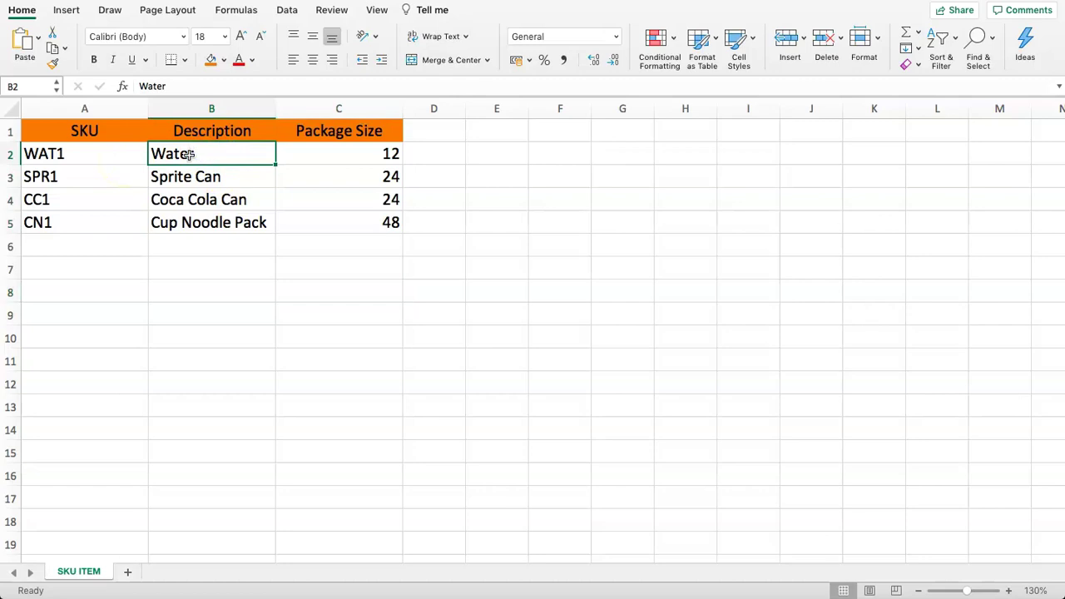
pyautogui.doubleClick(193, 154)
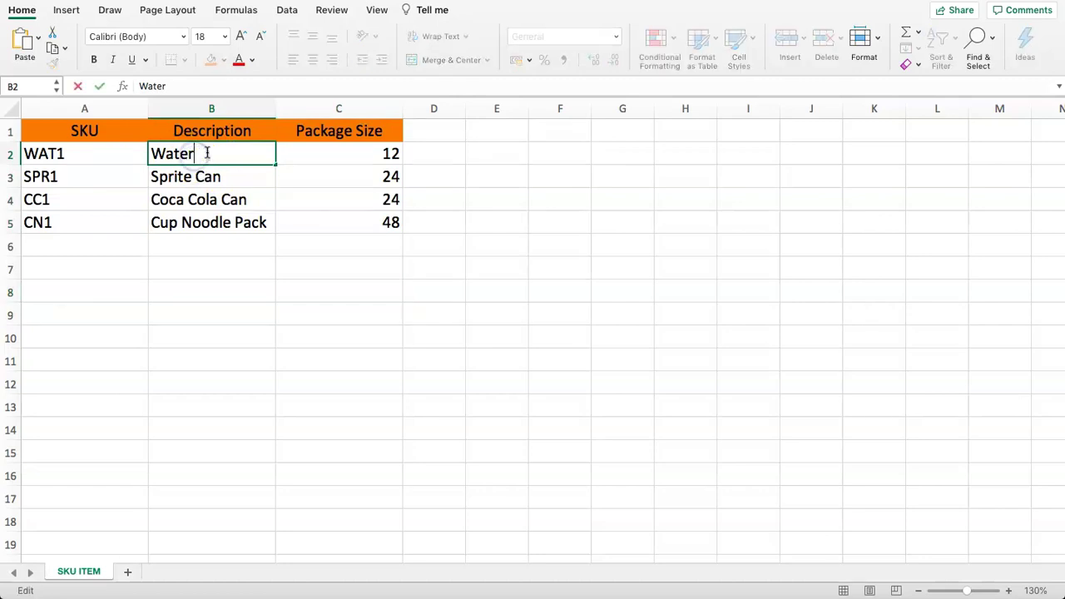
pyautogui.press('BackSpace')
pyautogui.press('BackSpace')
pyautogui.press('BackSpace')
pyautogui.press('BackSpace')
pyautogui.press('BackSpace')
pyautogui.write('Bottle Water')
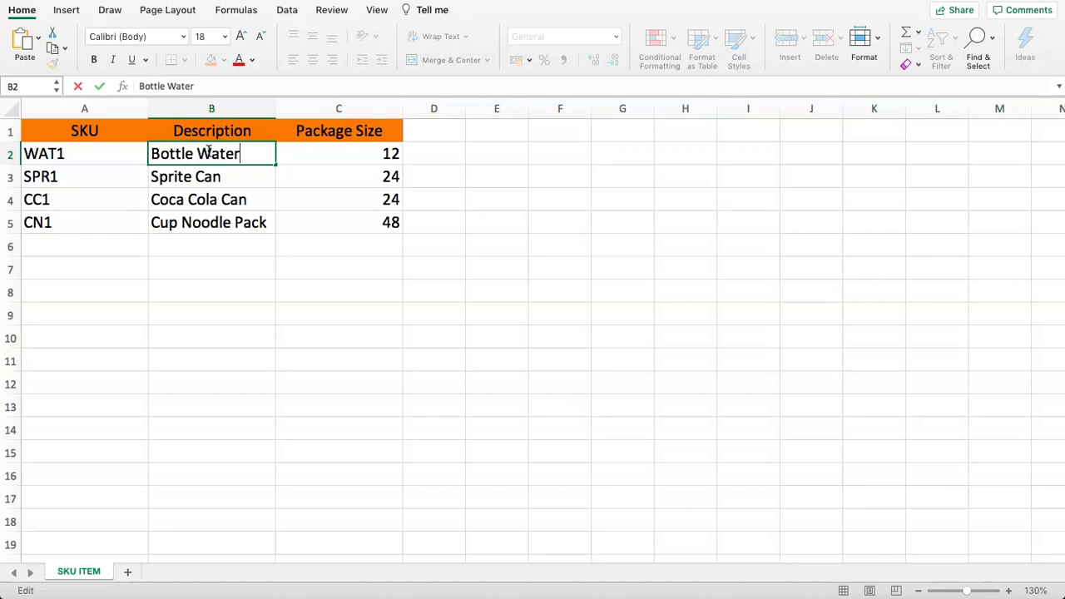
pyautogui.write(' 500 M')
pyautogui.press('BackSpace')
pyautogui.write('mL')
pyautogui.press('Return')
pyautogui.press('Down')
pyautogui.press('Down')
pyautogui.press('Down')
pyautogui.press('Left')
pyautogui.press('Right')
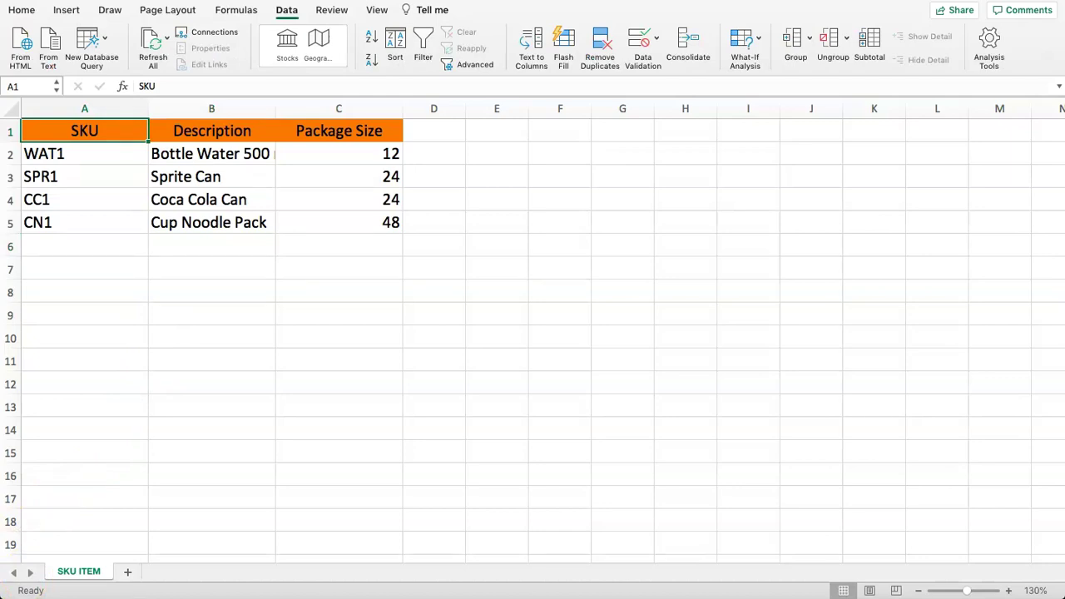
pyautogui.click(235, 283)
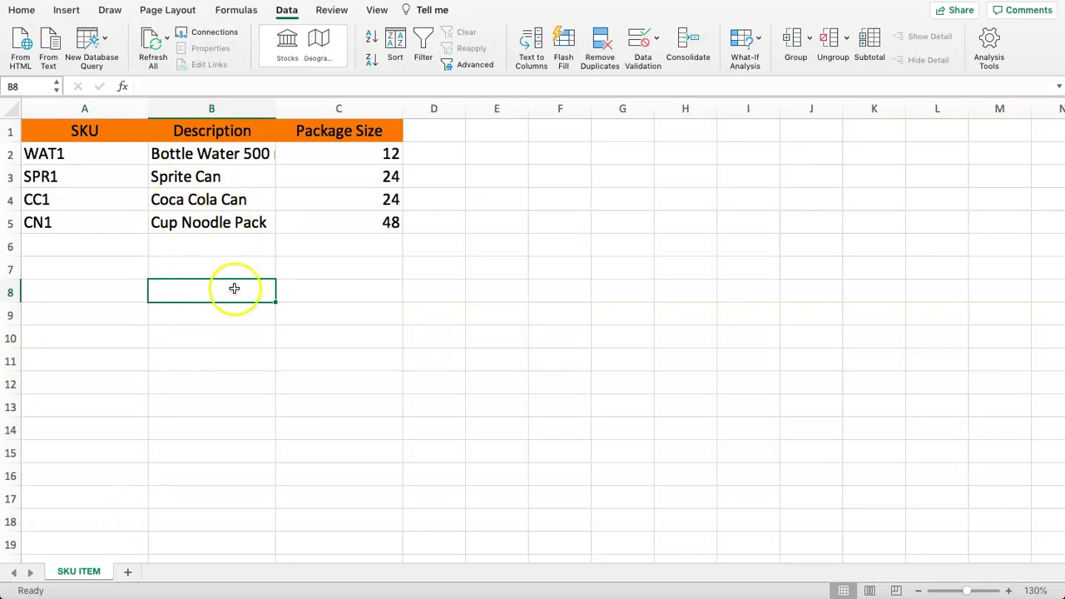
pyautogui.moveTo(99, 135); pyautogui.dragTo(337, 243)
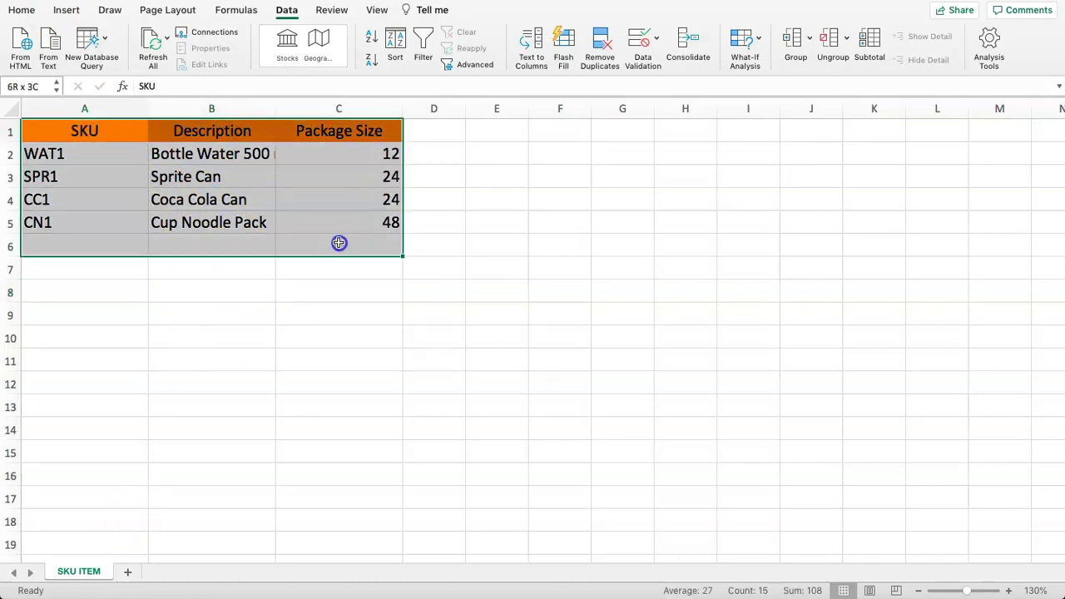
pyautogui.click(233, 445)
# - Create a copy of the SKU ITEM sheet at the end of the same workbook
pyautogui.rightClick(81, 572)
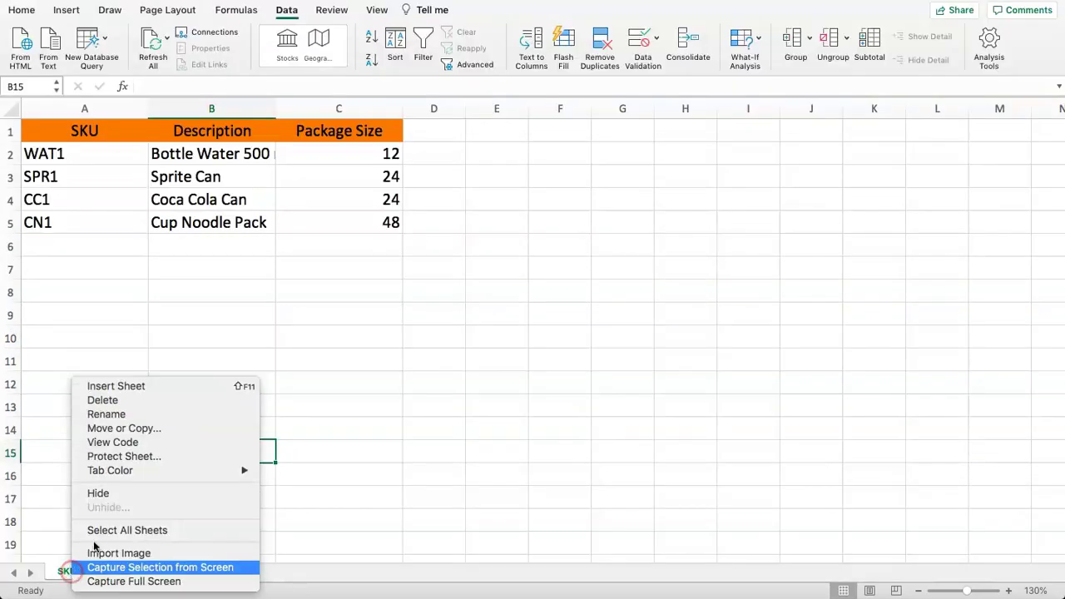
pyautogui.click(151, 430)
pyautogui.click(126, 421)
pyautogui.click(98, 515)
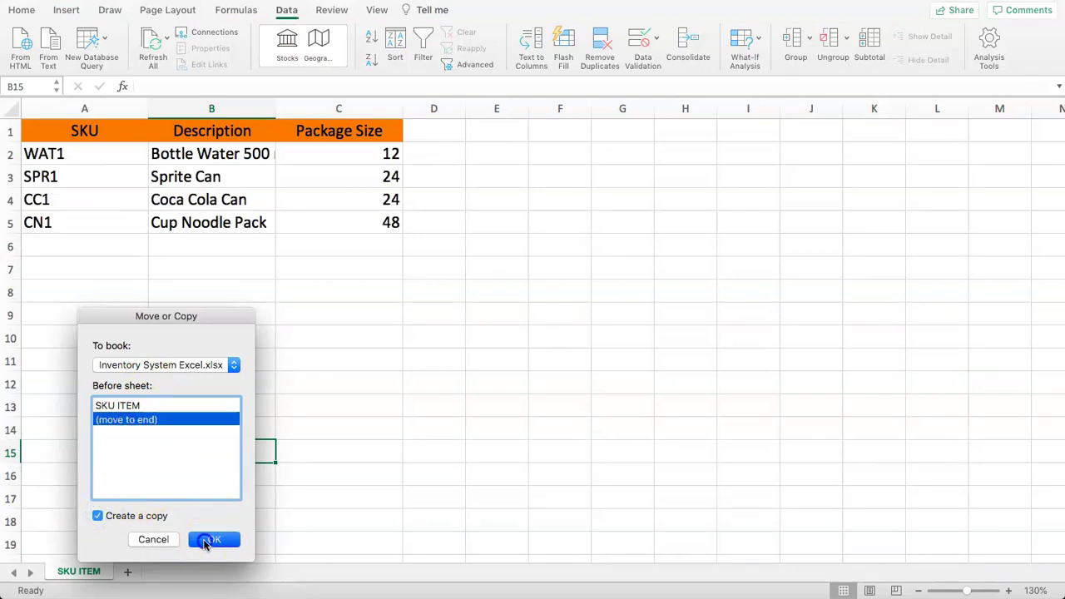
pyautogui.click(208, 539)
# - Rename the copied sheet as RECEIVE
pyautogui.doubleClick(161, 571)
pyautogui.write('RECEIVE')
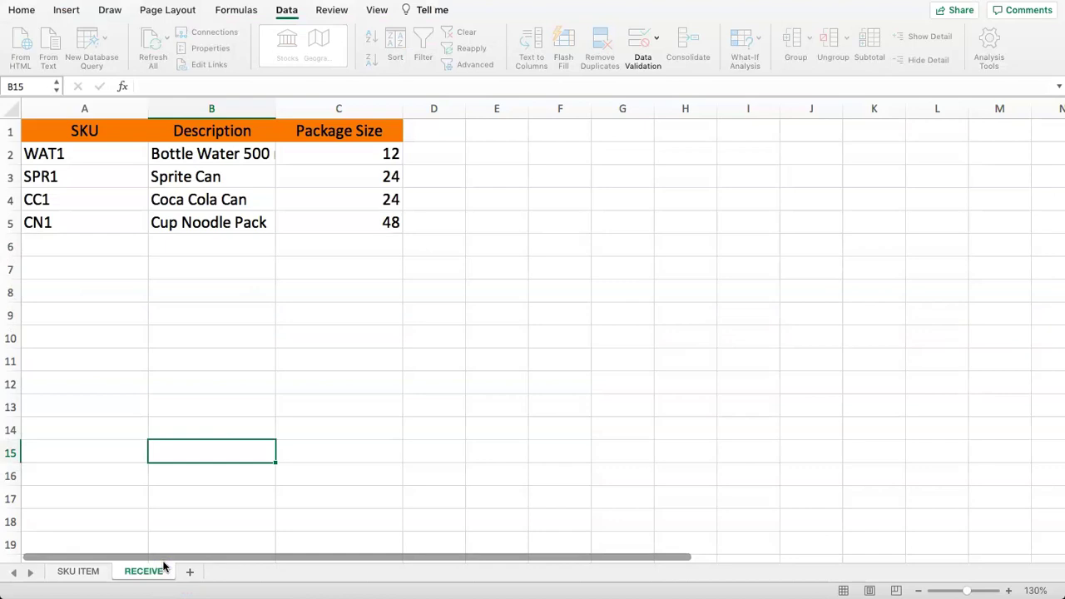
pyautogui.click(230, 263)
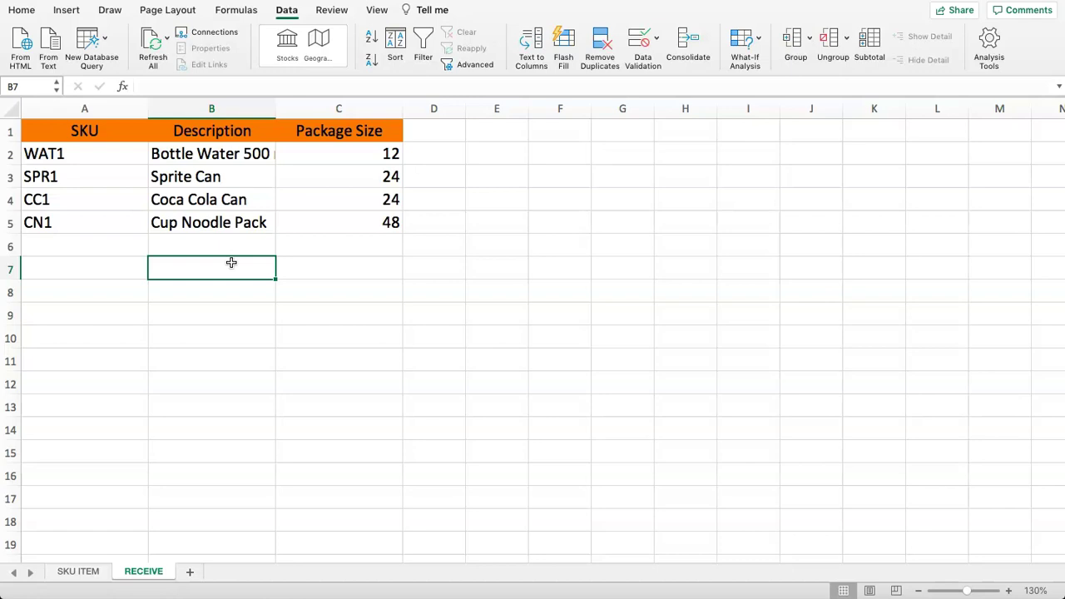
# - Clear the item data in A2:C5 of the RECEIVE sheet, keeping the header row
pyautogui.moveTo(71, 138); pyautogui.dragTo(344, 226)
pyautogui.click(214, 223)
pyautogui.moveTo(133, 154); pyautogui.dragTo(315, 225)
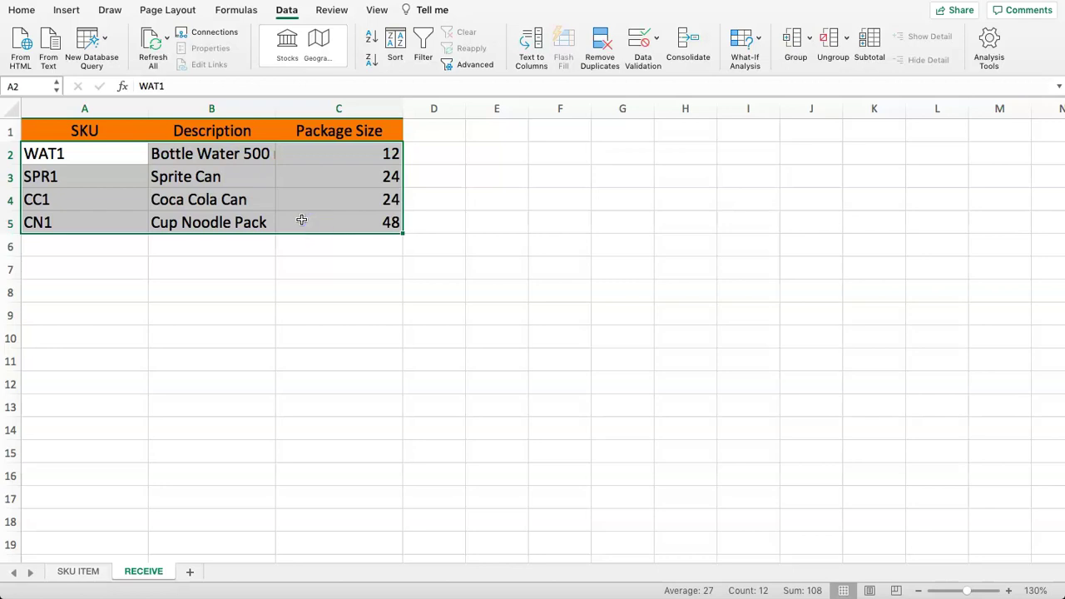
pyautogui.press('Delete')
pyautogui.click(283, 160)
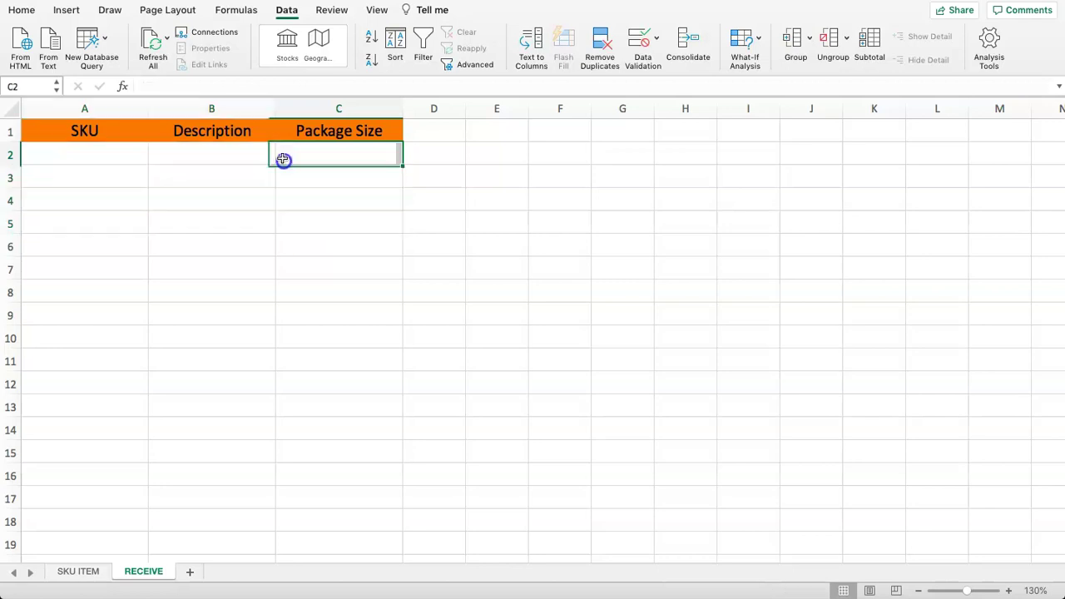
# - Add the header QTY UNIT in D1 of the RECEIVE sheet
pyautogui.click(423, 128)
pyautogui.moveTo(411, 128); pyautogui.dragTo(777, 126)
pyautogui.click(428, 135)
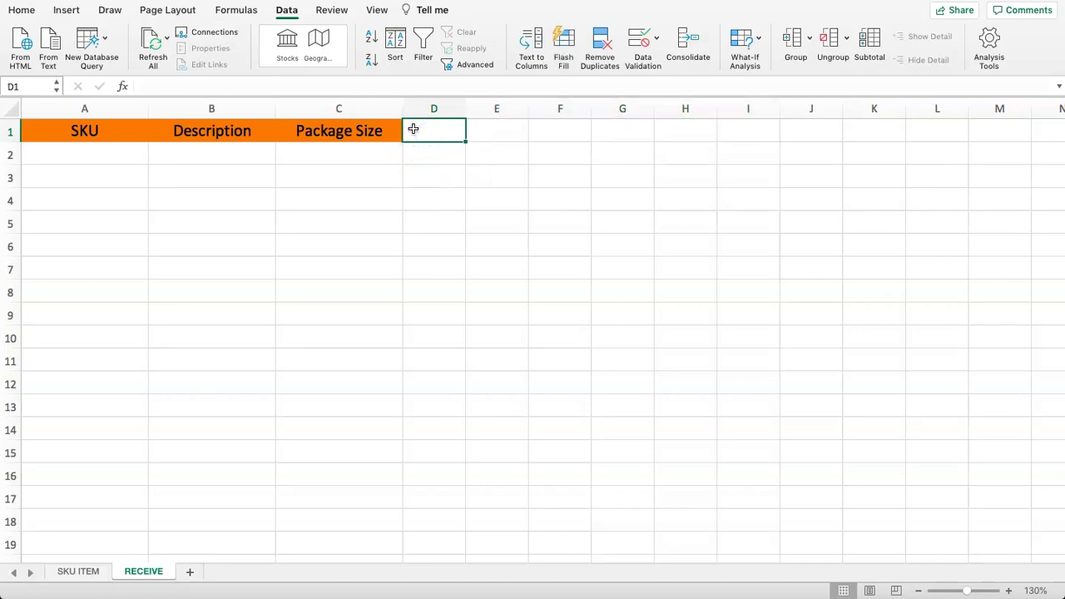
pyautogui.write('QTY UNIT')
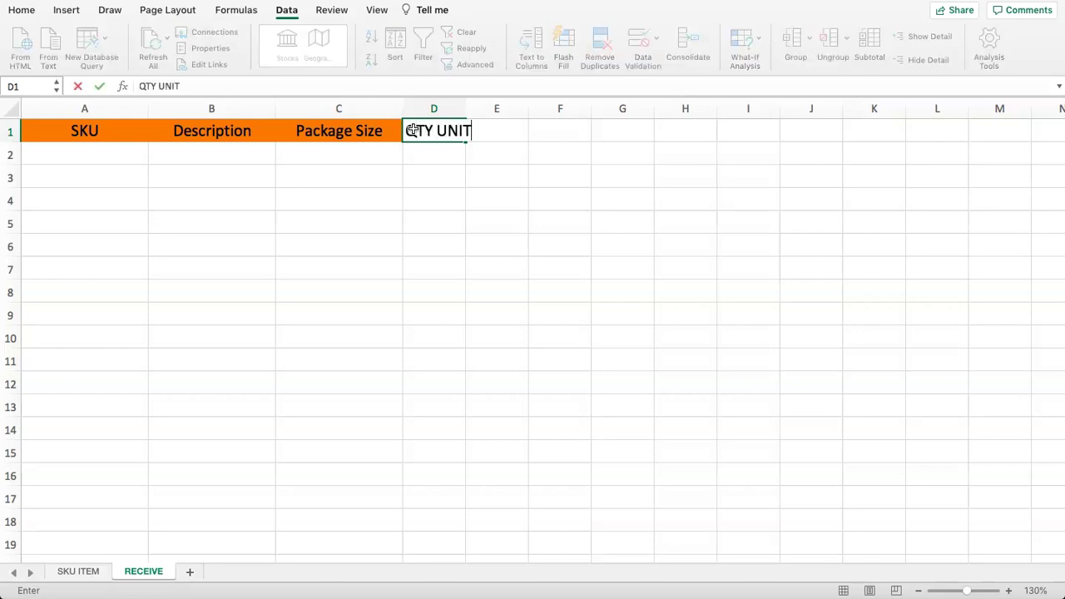
pyautogui.press('Return')
pyautogui.click(339, 155)
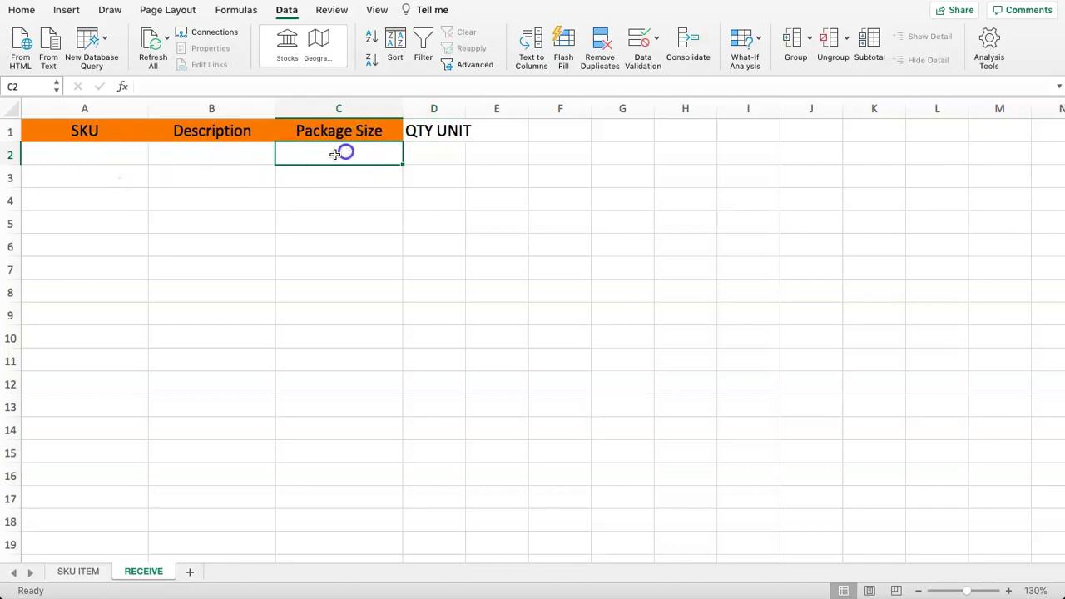
pyautogui.click(429, 153)
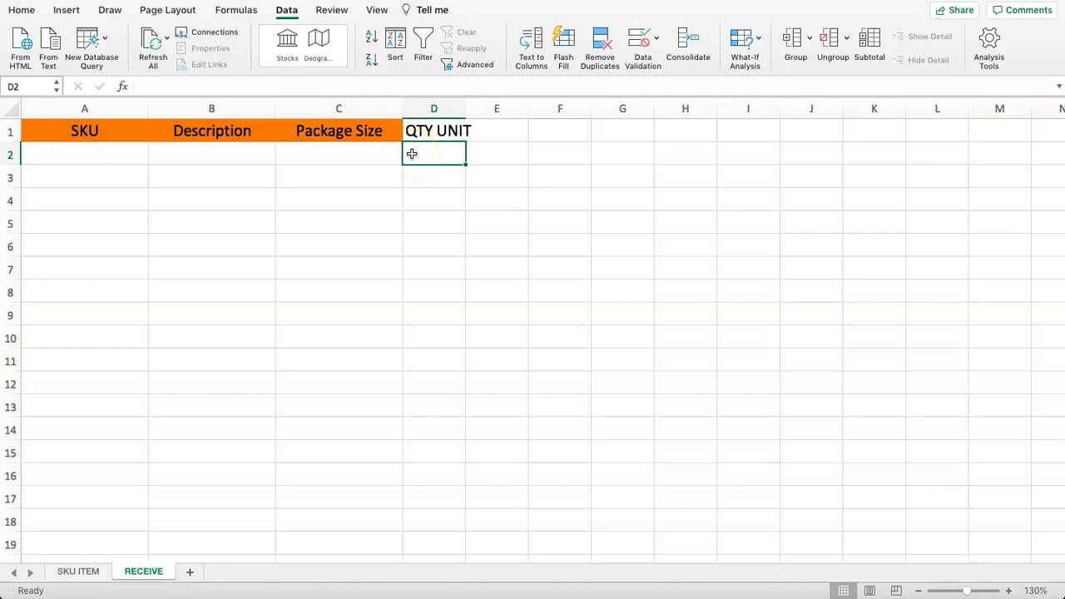
# - Add the header QTY ITEM in E1, beside the QTY UNIT header
pyautogui.click(487, 131)
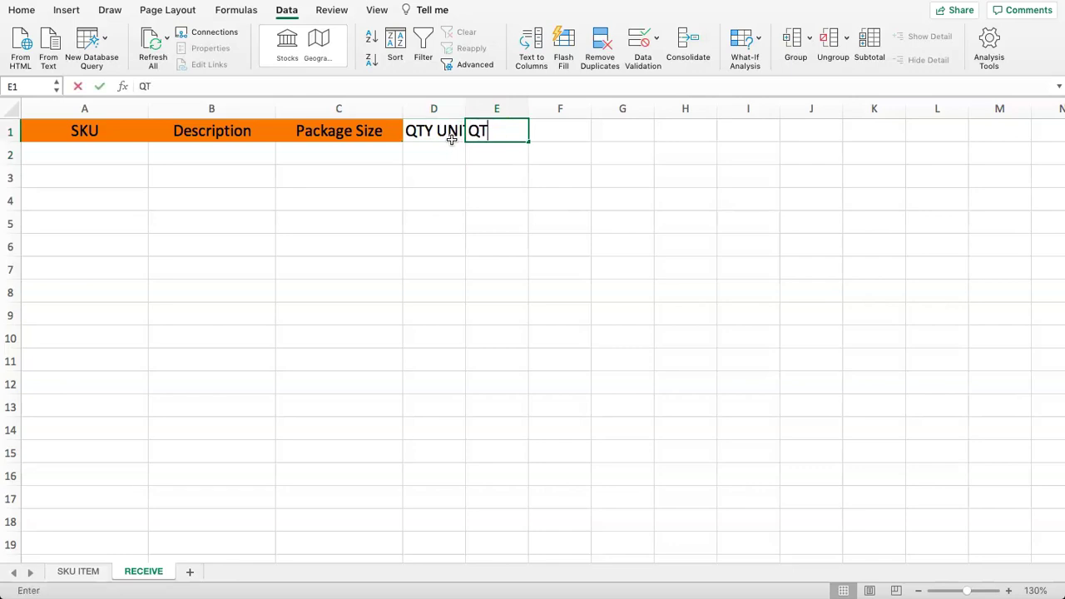
pyautogui.write('QTY ITEM')
pyautogui.press('Return')
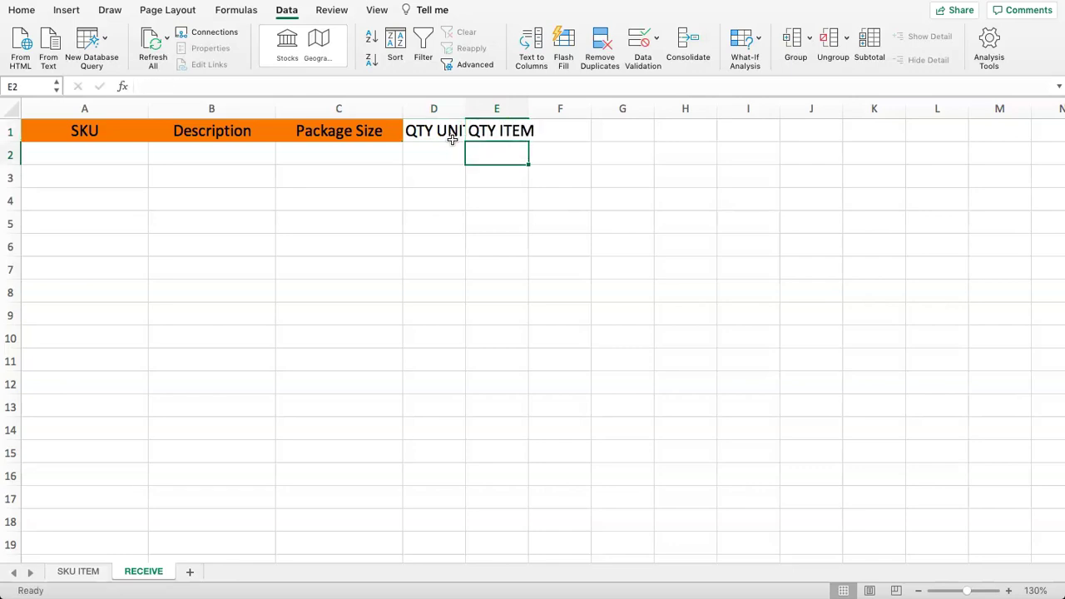
pyautogui.click(325, 157)
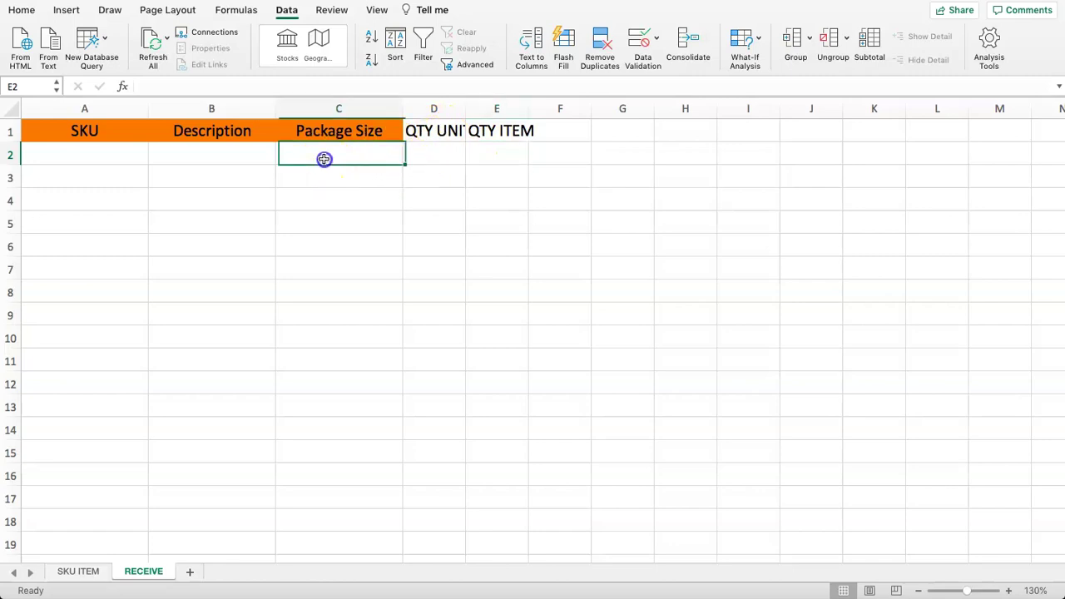
pyautogui.click(444, 153)
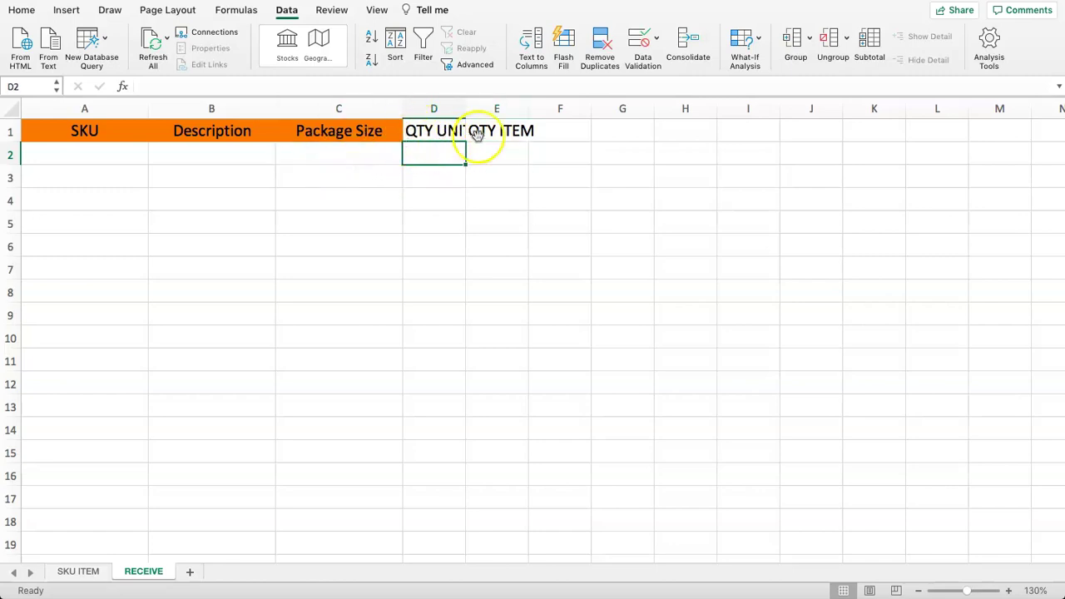
# - Add the header UNIT COST in F1 of the RECEIVE sheet
pyautogui.click(555, 133)
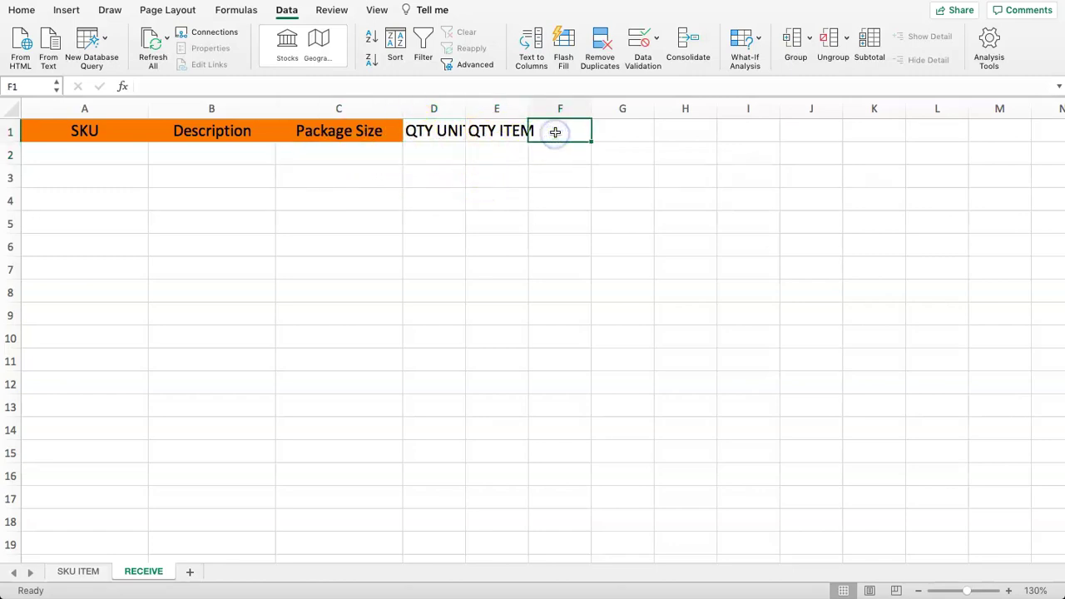
pyautogui.write('QTY')
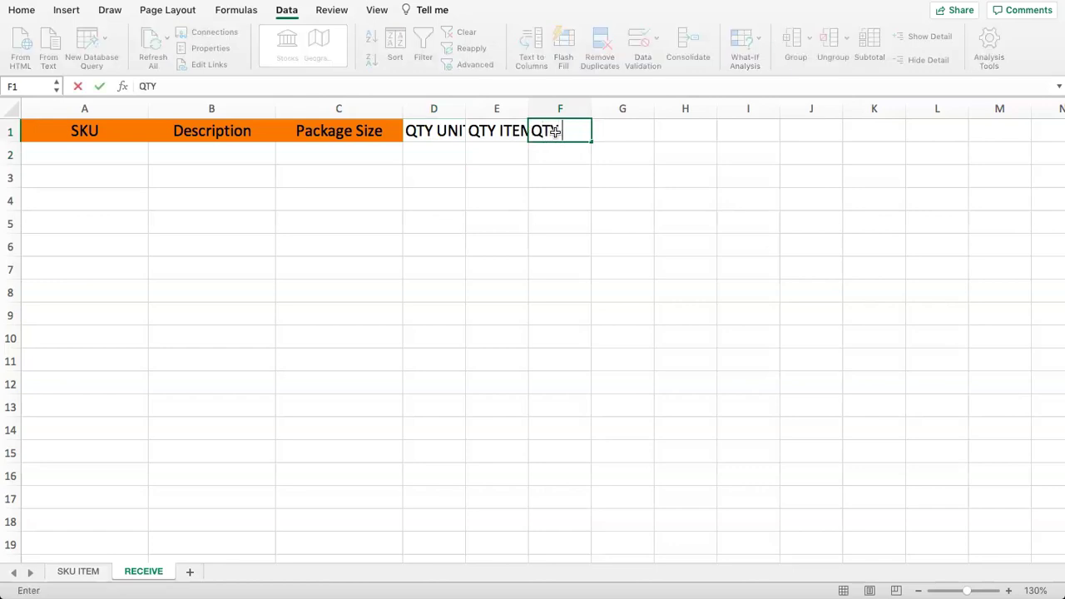
pyautogui.press('Return')
pyautogui.doubleClick(552, 131)
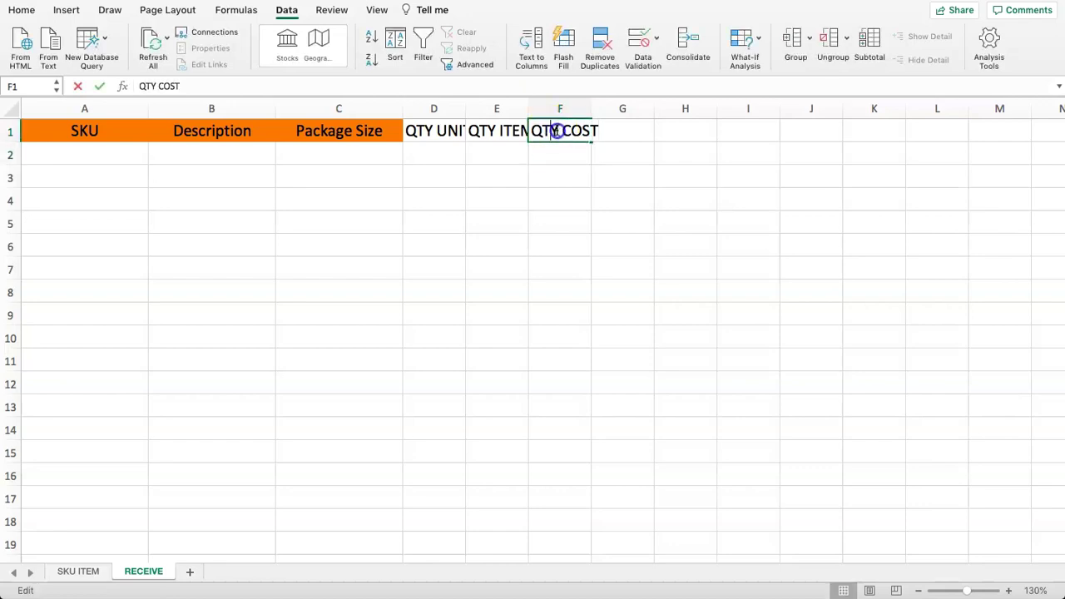
pyautogui.moveTo(552, 130); pyautogui.dragTo(534, 127)
pyautogui.write('UNTI')
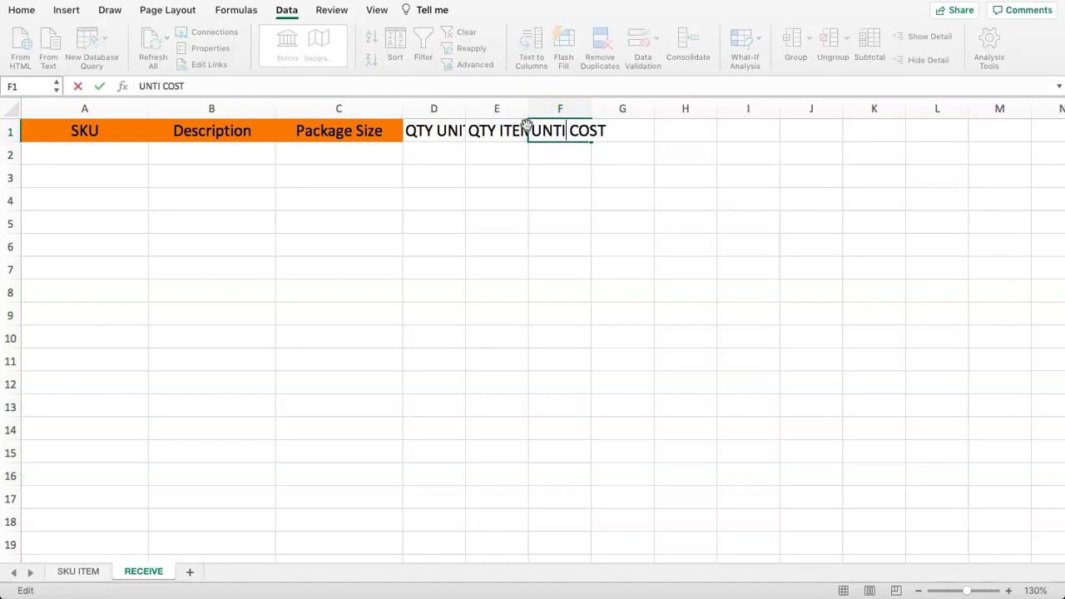
pyautogui.write('T')
pyautogui.press('Return')
pyautogui.click(549, 134)
pyautogui.click(425, 154)
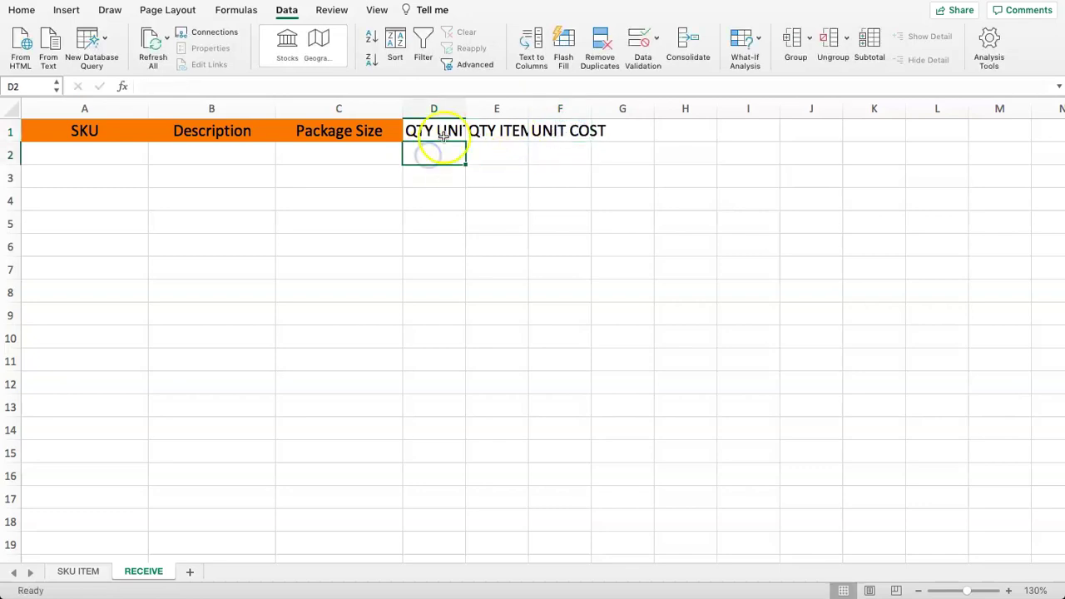
pyautogui.click(339, 157)
pyautogui.click(425, 154)
pyautogui.click(544, 149)
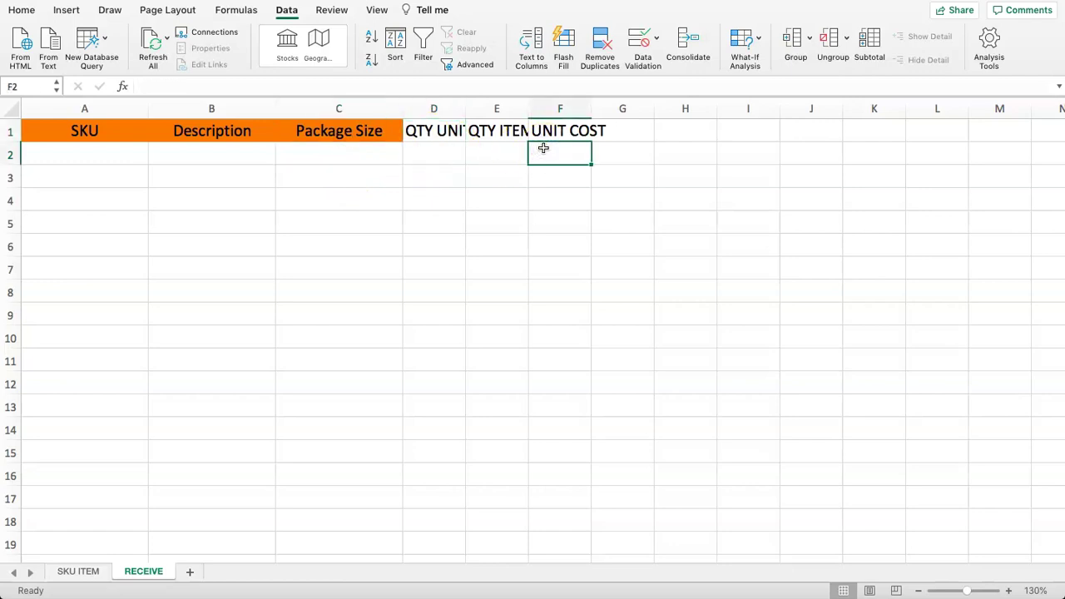
pyautogui.click(440, 154)
pyautogui.click(561, 143)
# - Add the header TOTAL COST in G1, beside the UNIT COST header
pyautogui.click(602, 129)
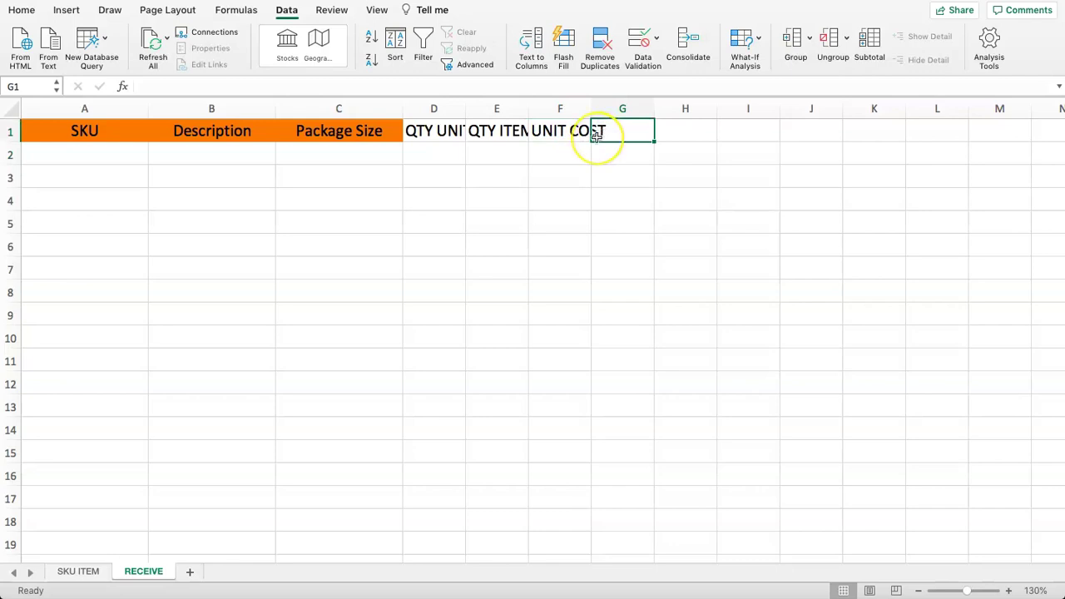
pyautogui.write('TOTAL COST')
pyautogui.press('Return')
pyautogui.click(574, 134)
# - Add the headers COST PER ITEM in H1 and DATE in I1
pyautogui.click(688, 134)
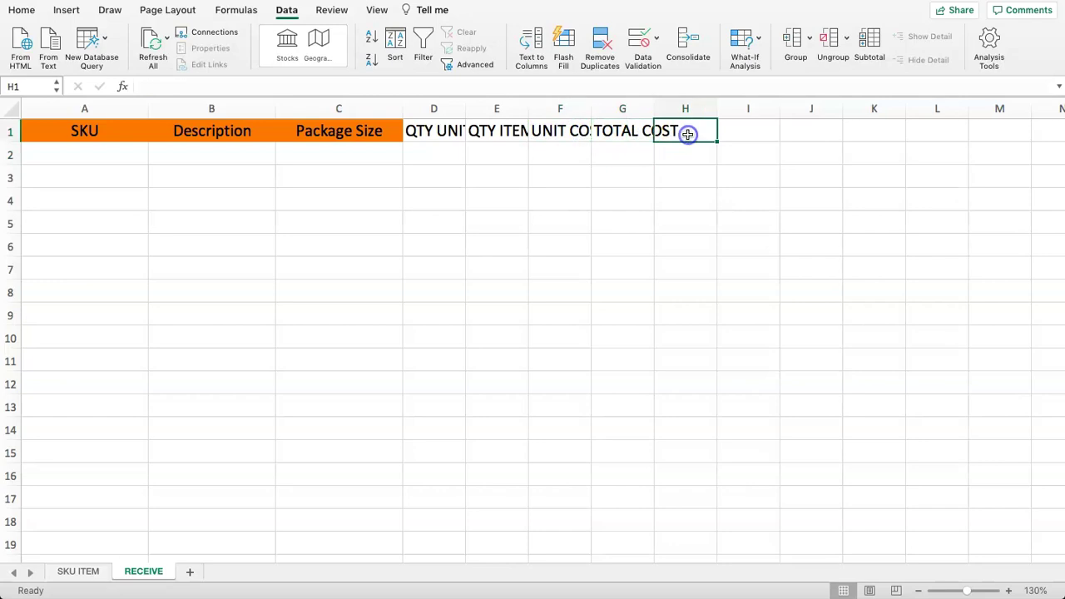
pyautogui.click(662, 139)
pyautogui.write('COST PER ITEM')
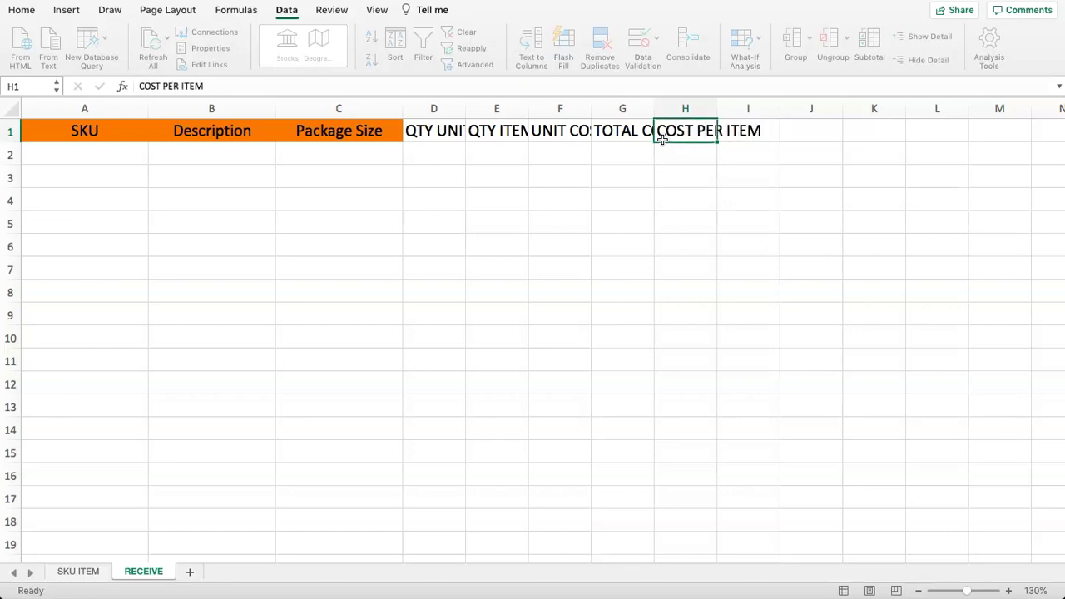
pyautogui.press('Tab')
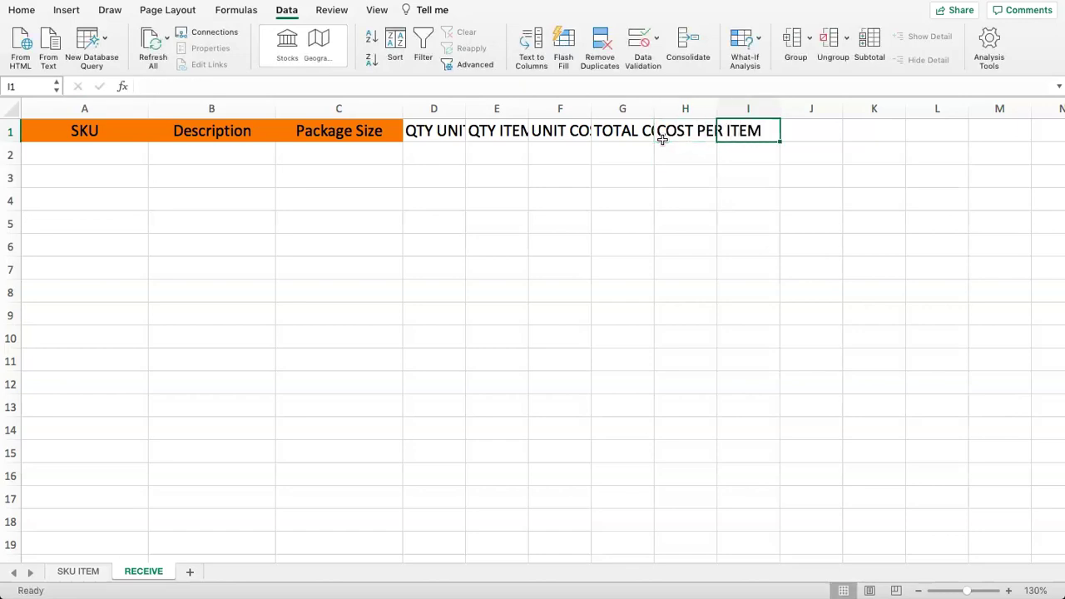
pyautogui.press('Return')
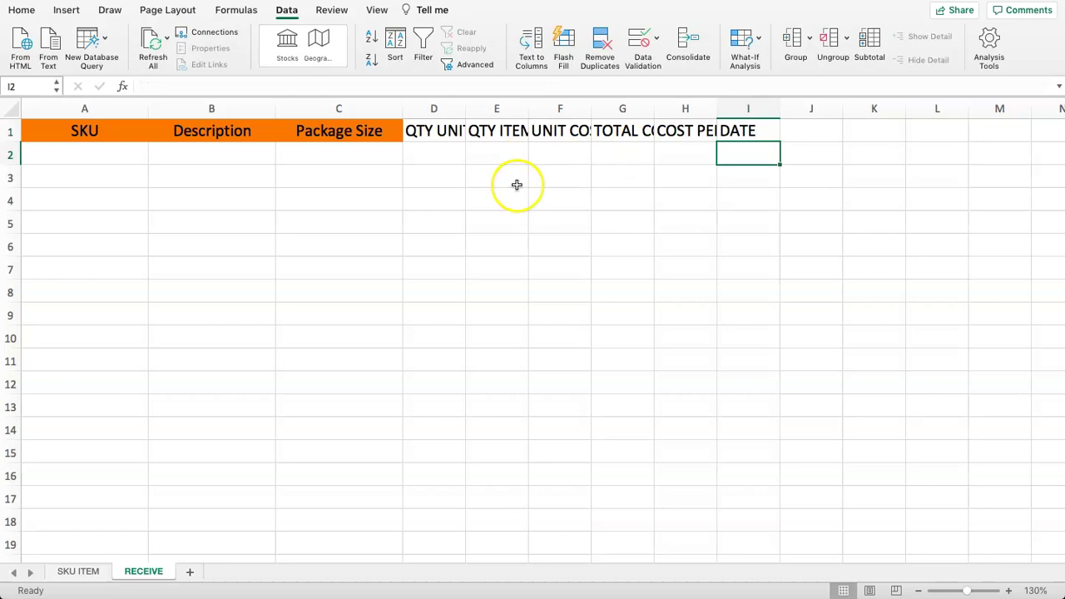
# - Copy the Package Size header's formatting from C1 to the headers in D1:I1 of the RECEIVE sheet
pyautogui.click(359, 106)
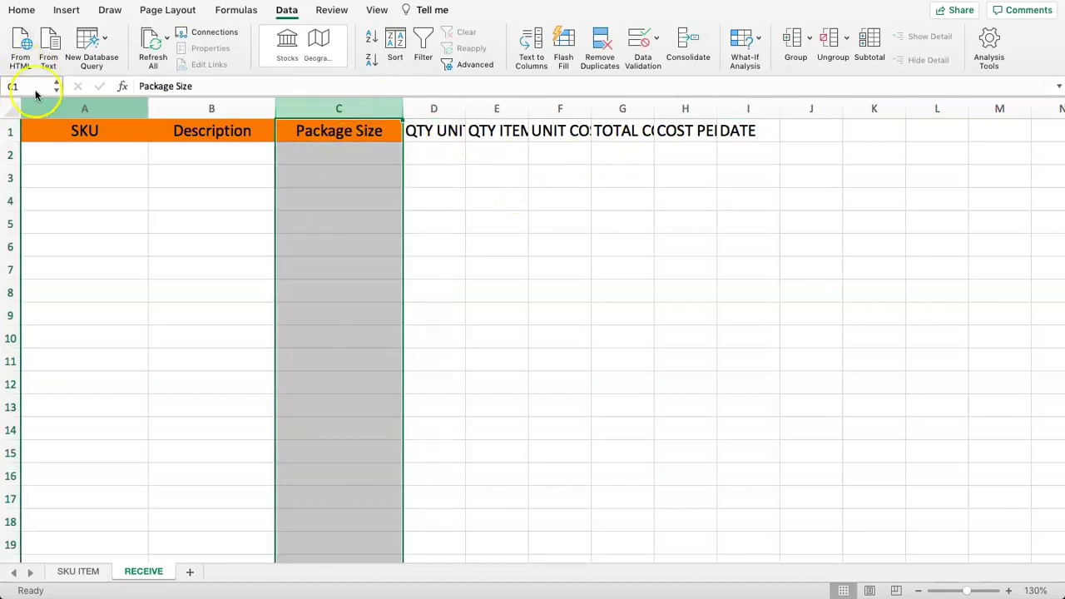
pyautogui.click(319, 178)
pyautogui.click(281, 131)
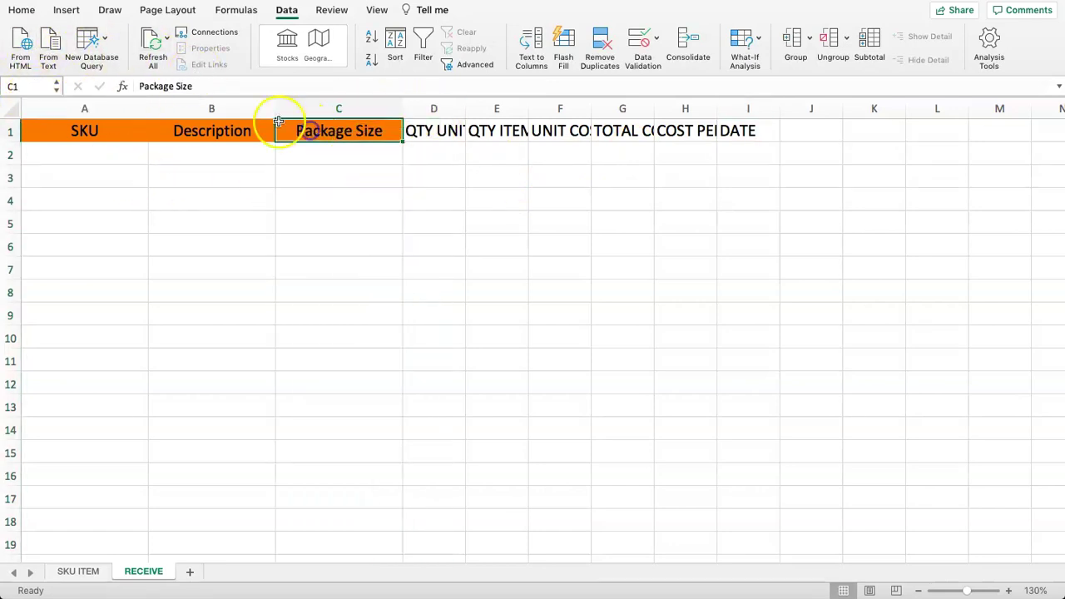
pyautogui.click(292, 110)
pyautogui.click(286, 133)
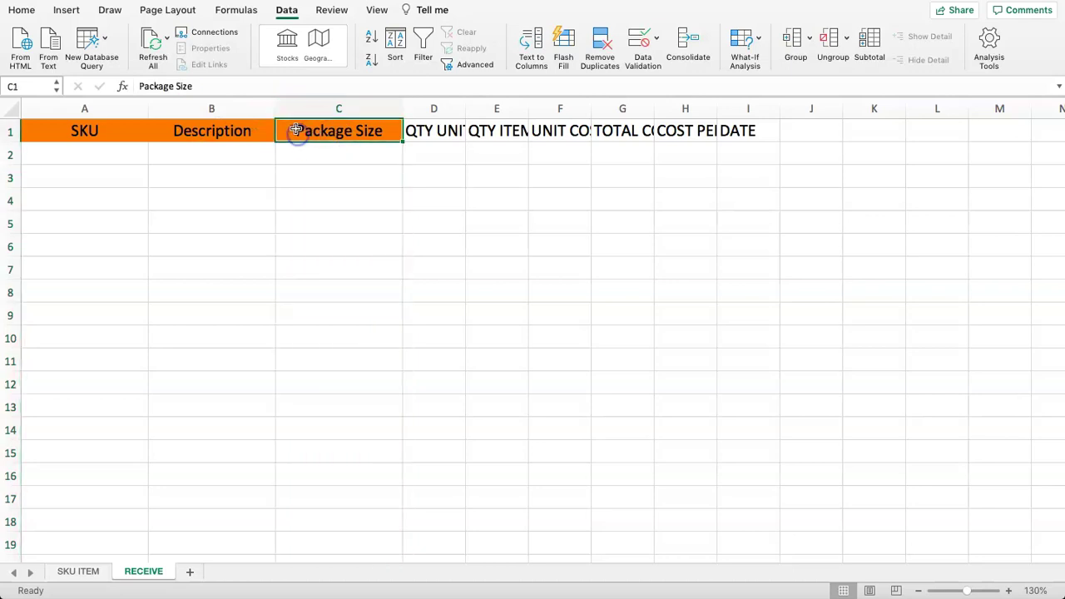
pyautogui.click(19, 11)
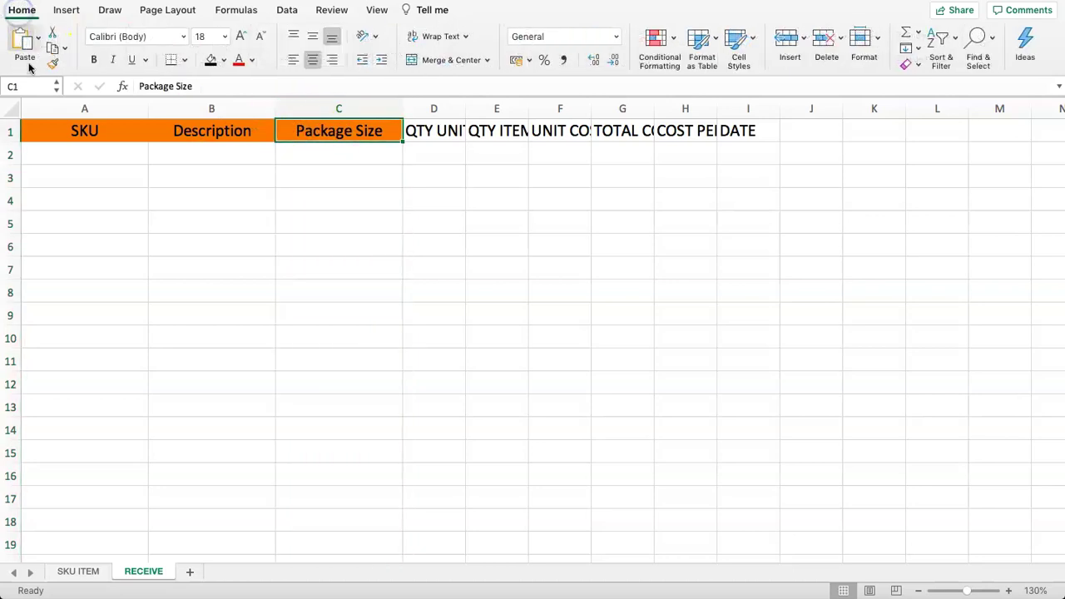
pyautogui.click(54, 63)
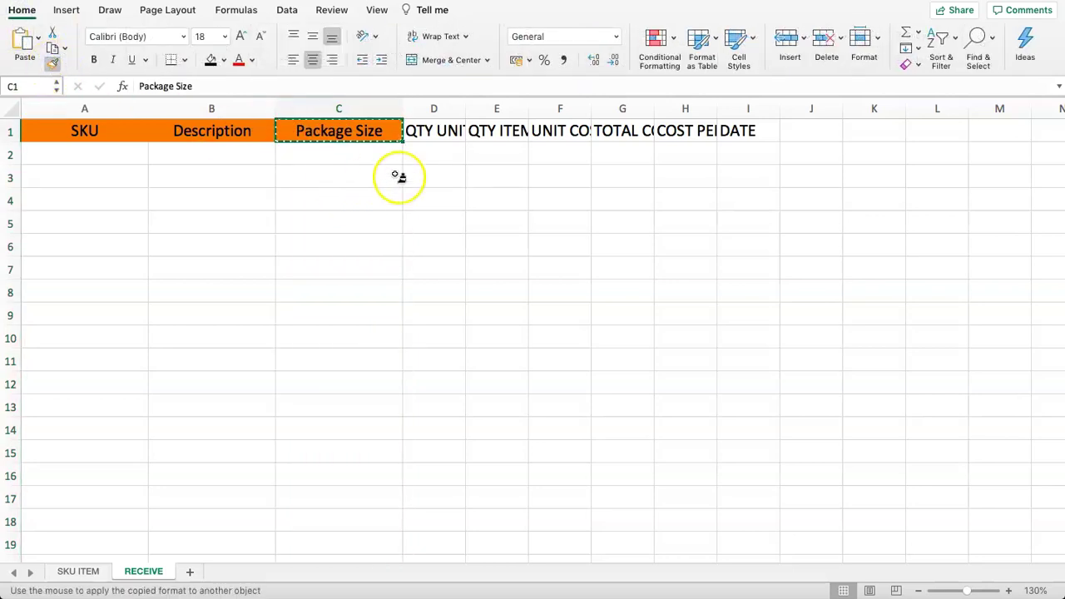
pyautogui.moveTo(420, 133); pyautogui.dragTo(774, 133)
pyautogui.click(623, 181)
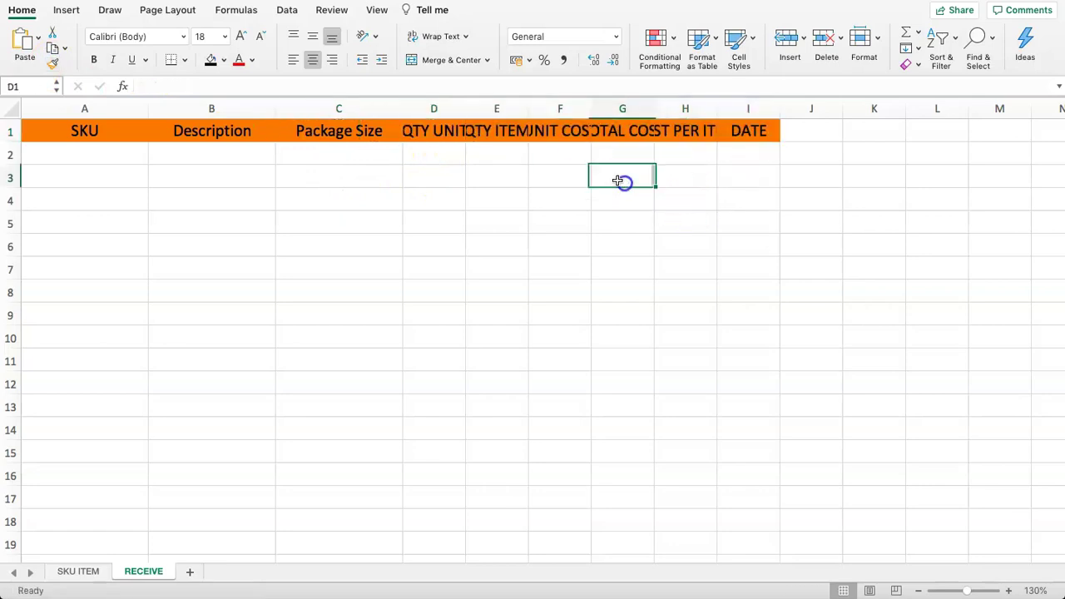
# - Copy column C's format and width to columns D through I so that their headers fit
pyautogui.moveTo(360, 112); pyautogui.dragTo(351, 109)
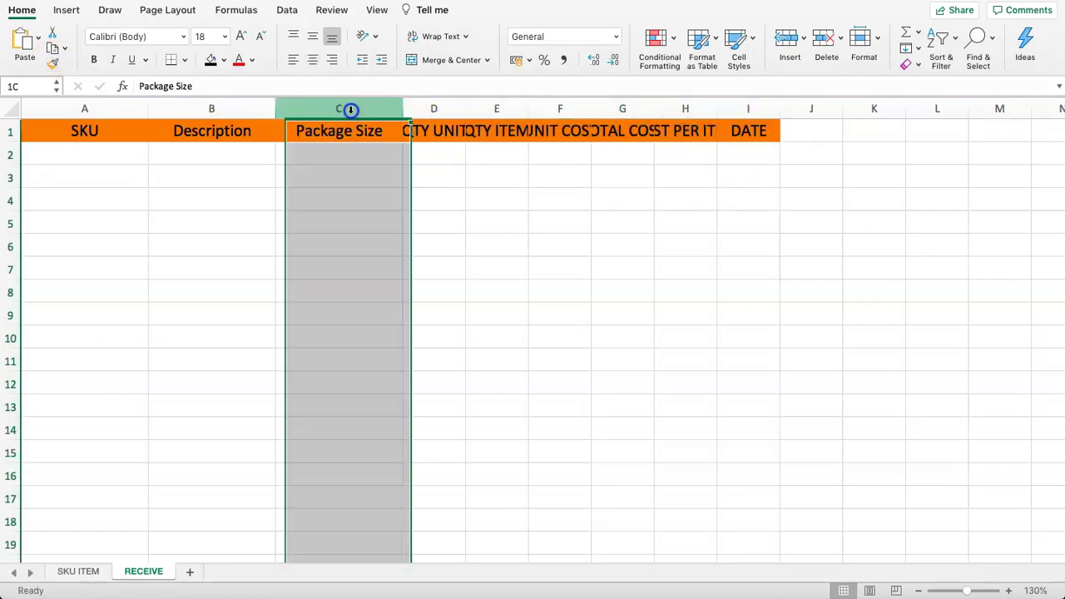
pyautogui.click(53, 64)
pyautogui.moveTo(471, 111); pyautogui.dragTo(747, 102)
pyautogui.click(688, 177)
pyautogui.click(687, 147)
pyautogui.press('Right')
pyautogui.press('Right')
pyautogui.press('Right')
pyautogui.press('Right')
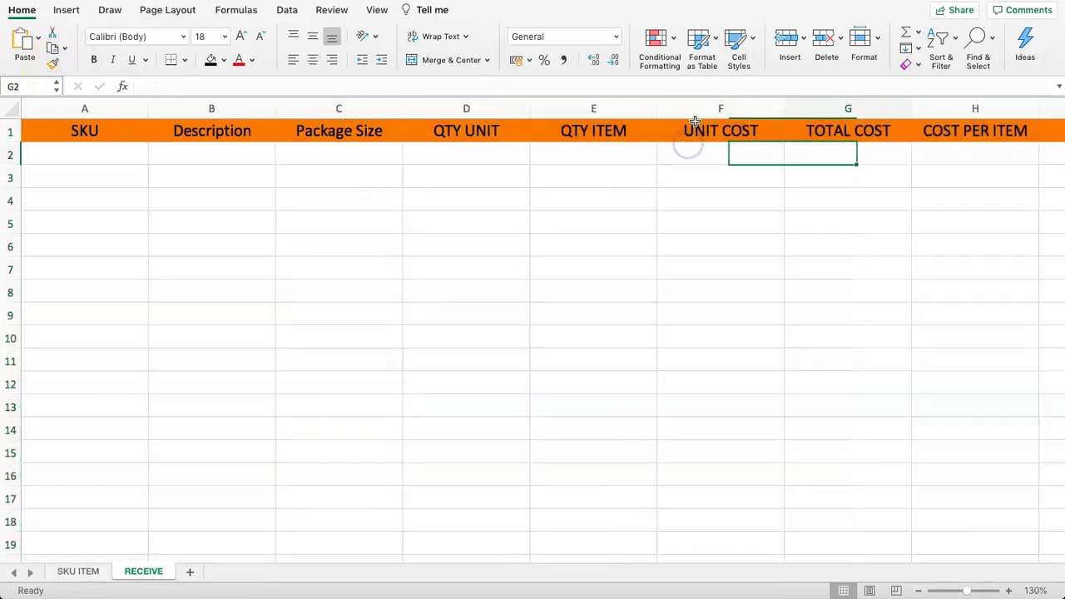
# - Narrow the SKU column A on the RECEIVE sheet
pyautogui.press('Left')
pyautogui.press('Left')
pyautogui.press('Left')
pyautogui.press('Left')
pyautogui.press('Left')
pyautogui.press('Left')
pyautogui.press('Left')
pyautogui.press('Left')
pyautogui.press('Left')
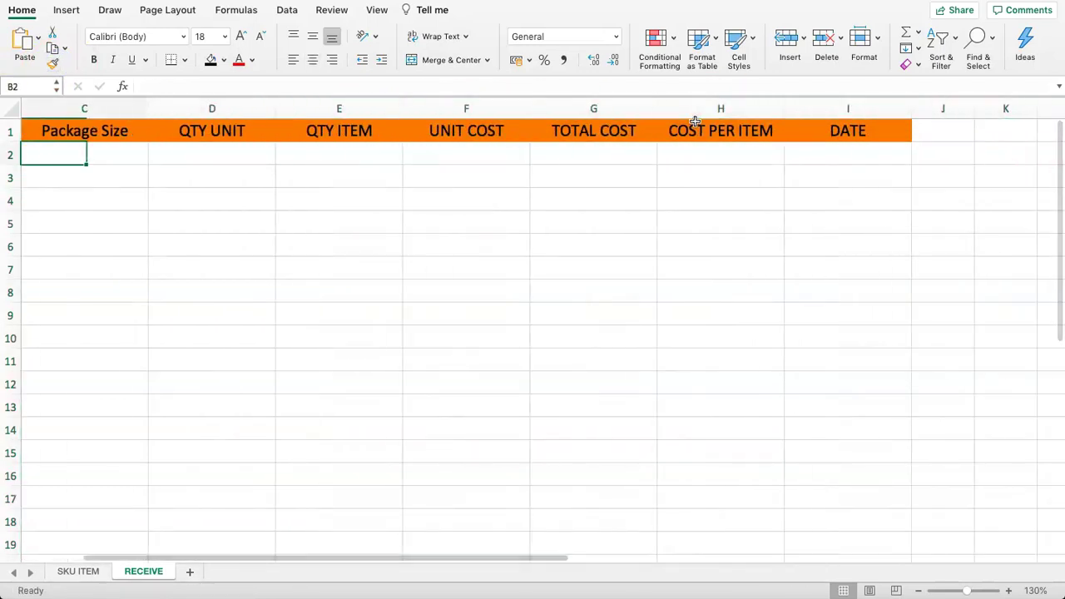
pyautogui.moveTo(148, 108); pyautogui.dragTo(109, 109)
pyautogui.click(493, 170)
# - Narrow the DATE column I and return to cell A2
pyautogui.click(721, 146)
pyautogui.press('Right')
pyautogui.press('Right')
pyautogui.press('Right')
pyautogui.press('Right')
pyautogui.moveTo(913, 110); pyautogui.dragTo(880, 112)
pyautogui.click(721, 168)
pyautogui.click(703, 155)
pyautogui.press('Left')
pyautogui.press('Left')
pyautogui.press('Left')
pyautogui.press('Left')
pyautogui.press('Left')
pyautogui.press('Left')
pyautogui.press('Left')
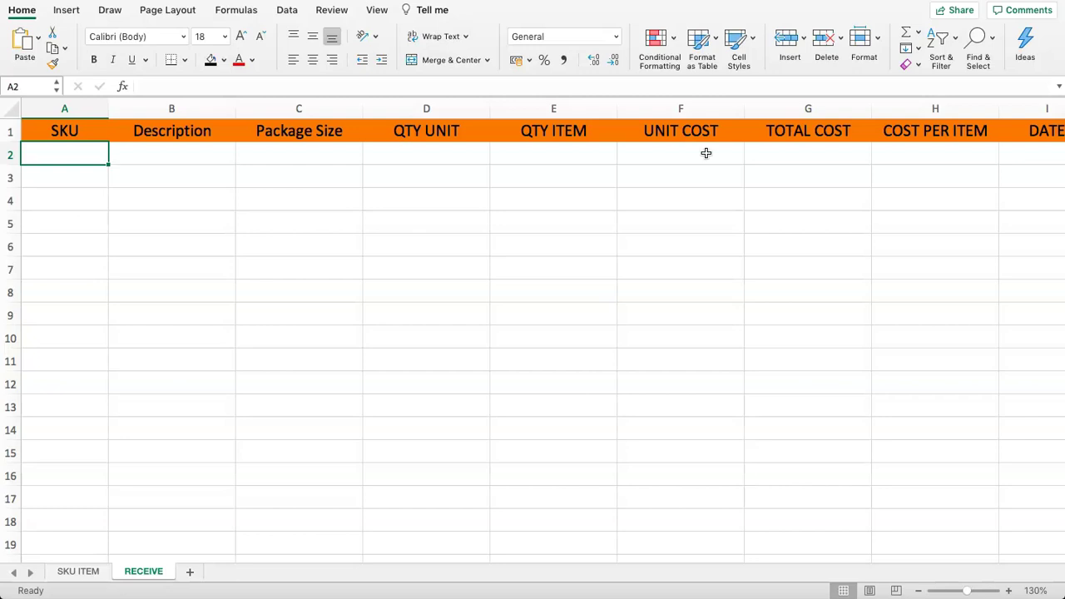
# - Check the SKU codes in A2:A5 of the SKU ITEM sheet, returning to A2 of RECEIVE
pyautogui.click(79, 573)
pyautogui.moveTo(65, 162); pyautogui.dragTo(76, 221)
pyautogui.click(144, 572)
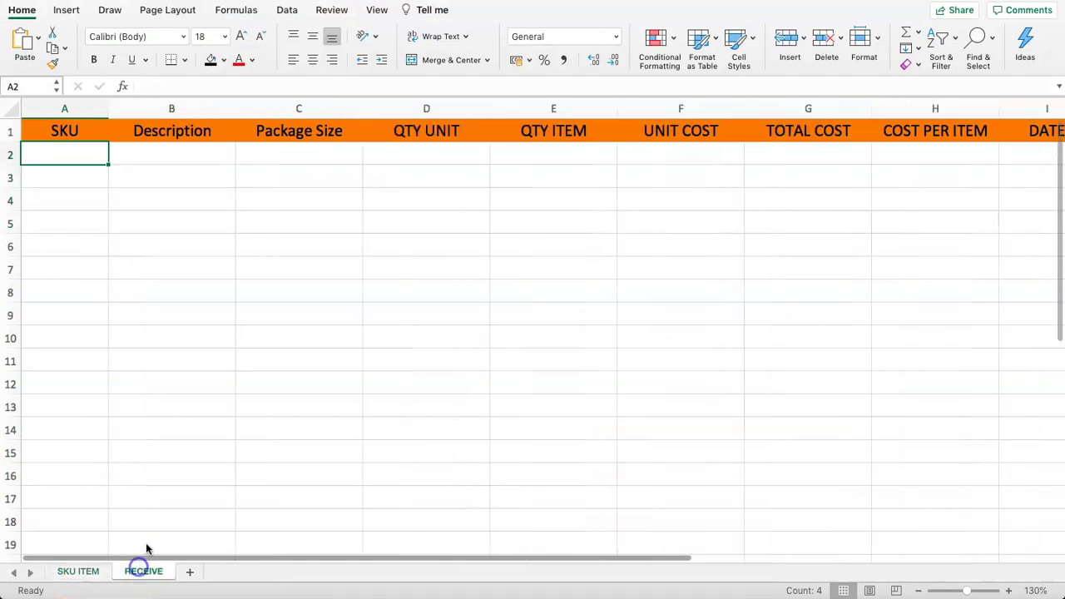
pyautogui.click(78, 153)
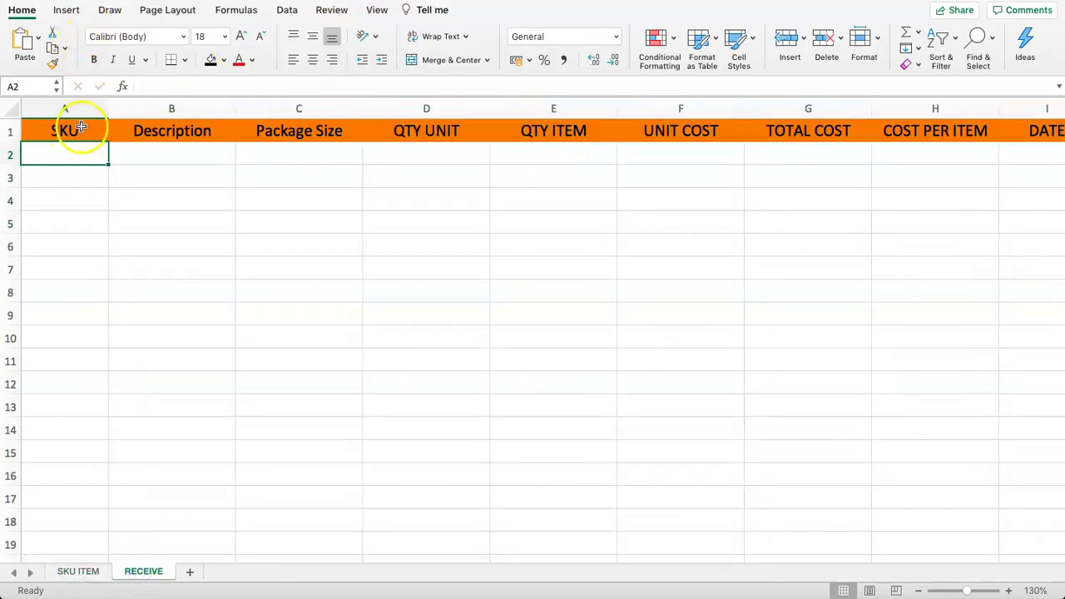
# - Fill the whole of row 31 on the RECEIVE sheet with black to mark the end of the entry area
pyautogui.moveTo(76, 153); pyautogui.dragTo(61, 213)
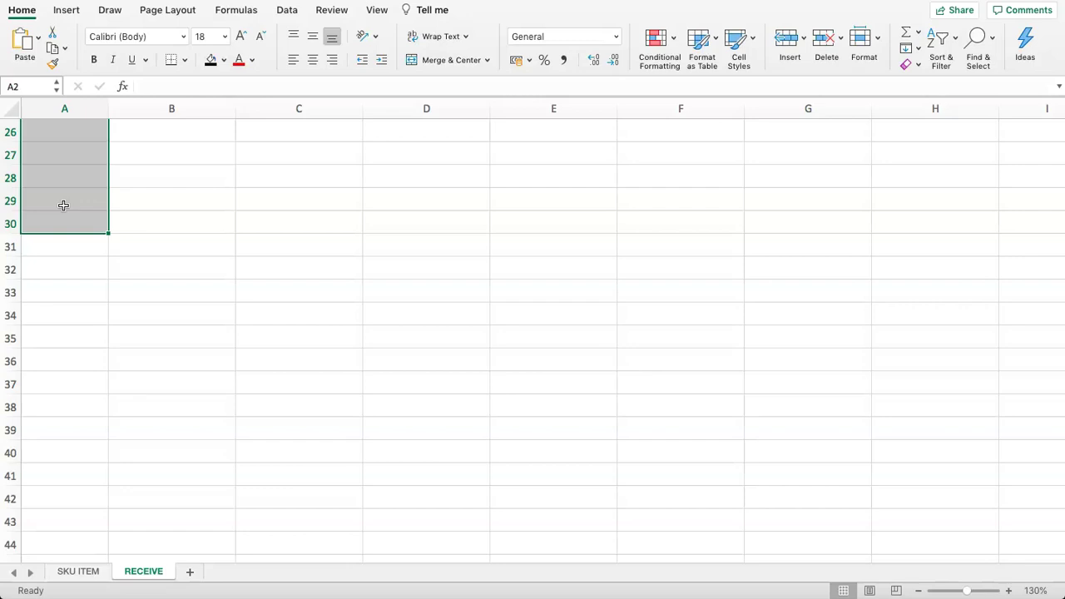
pyautogui.scroll(2, 63, 206)
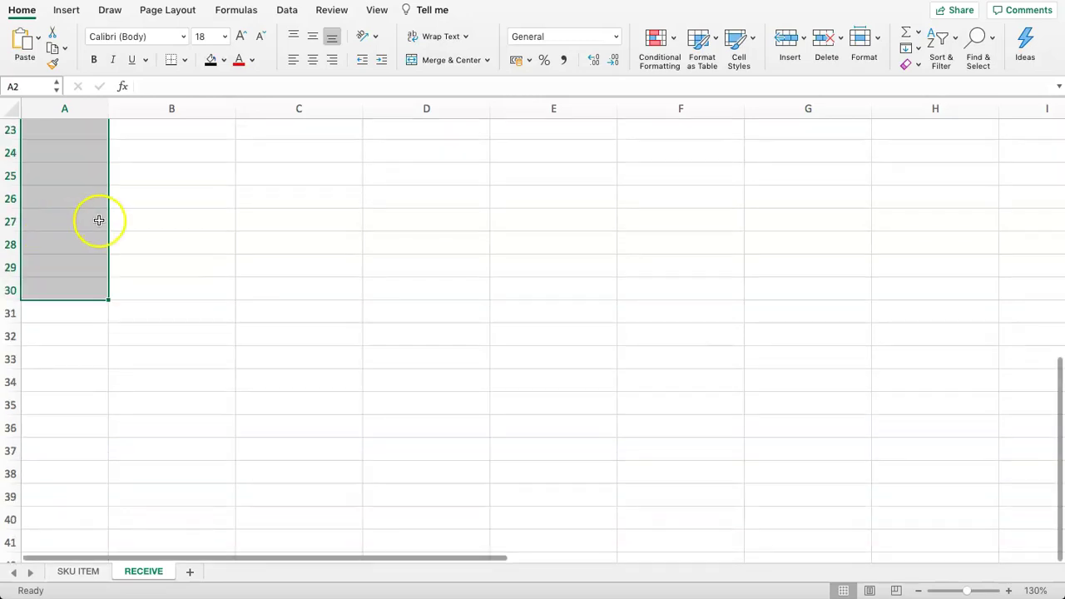
pyautogui.click(10, 386)
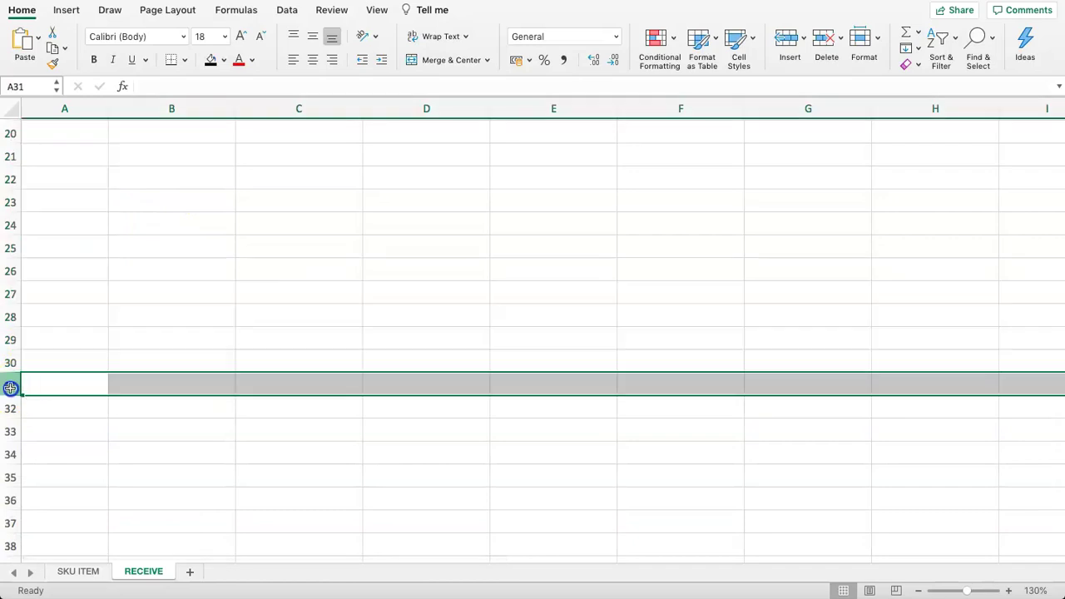
pyautogui.click(210, 62)
# - Start a data validation rule for A2:A30 of the RECEIVE sheet that allows a List
pyautogui.moveTo(43, 354); pyautogui.dragTo(61, 161)
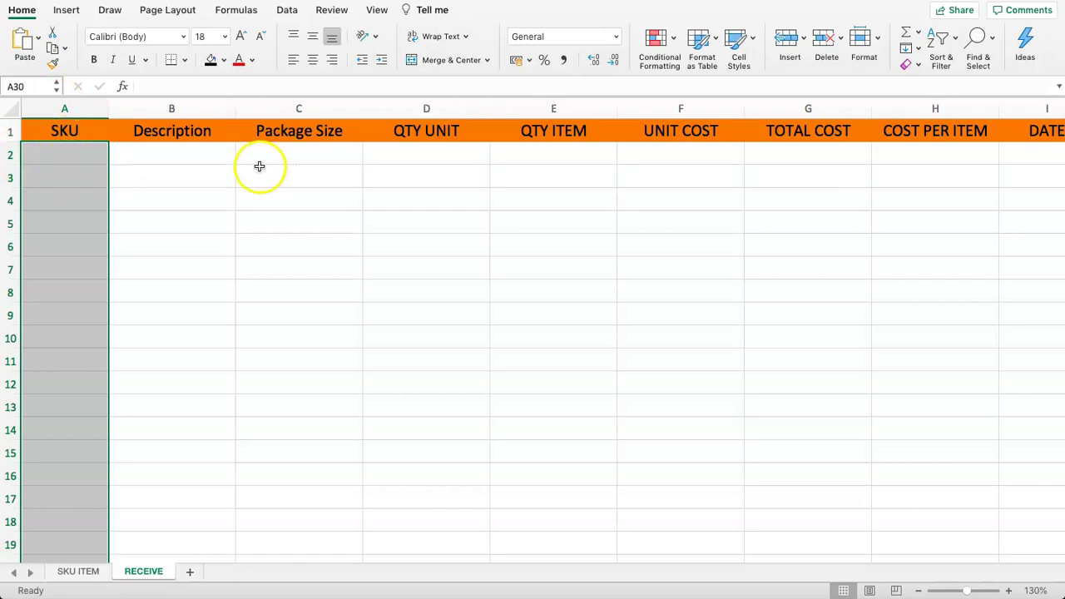
pyautogui.click(286, 10)
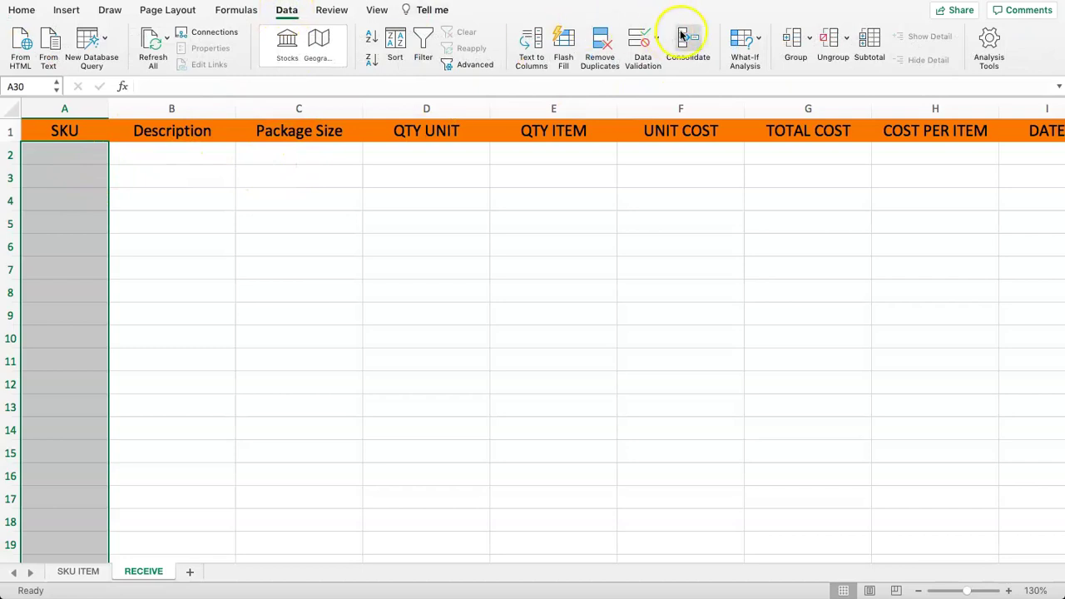
pyautogui.click(642, 39)
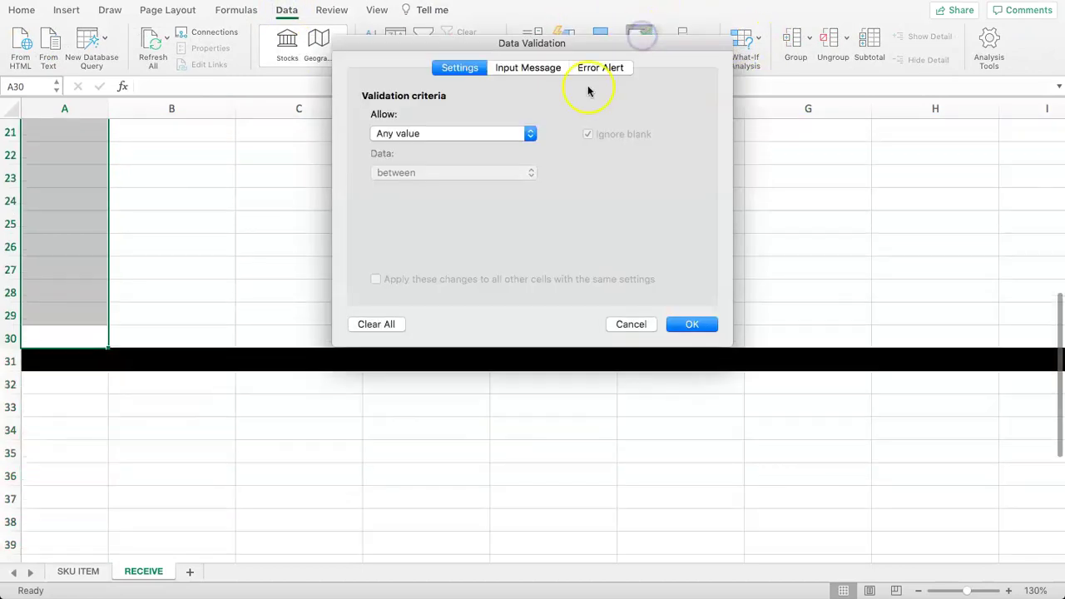
pyautogui.click(448, 135)
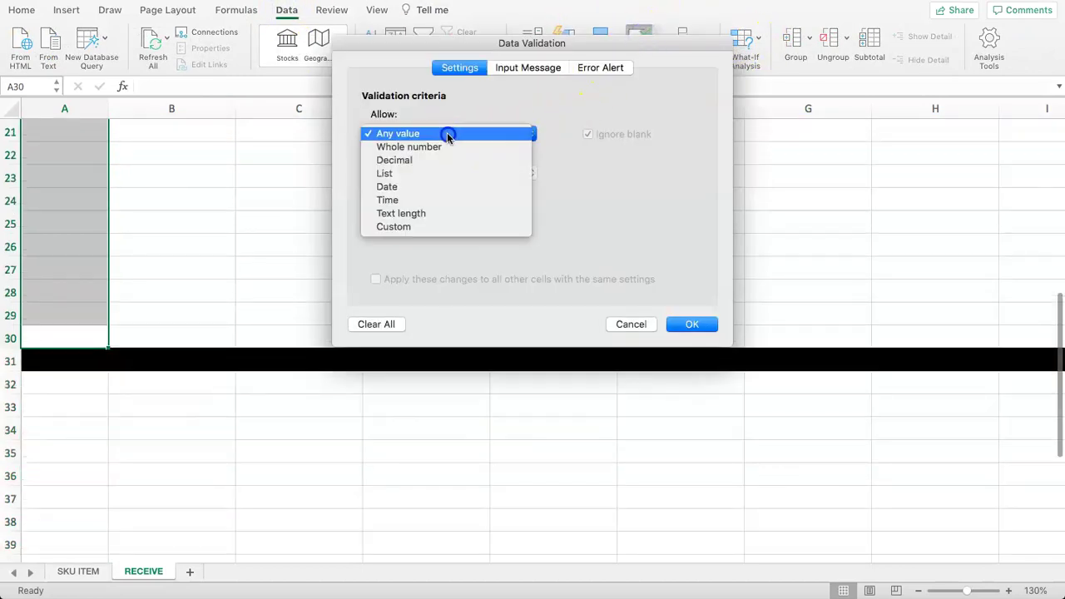
pyautogui.click(422, 173)
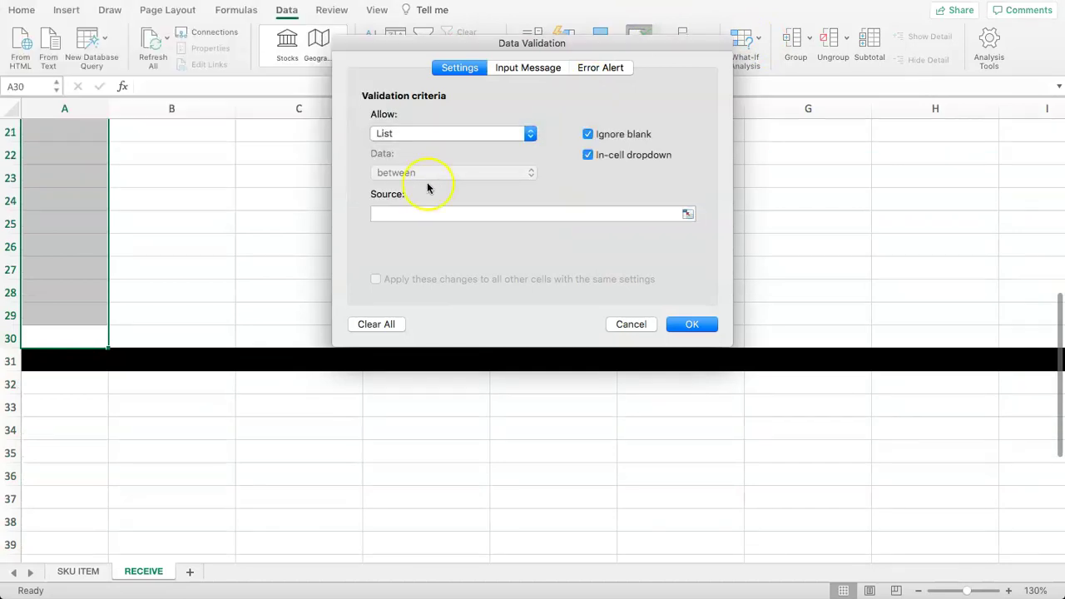
# - Set the list source to ='SKU ITEM'!$A$2:$A$30 and apply the validation rule
pyautogui.click(685, 212)
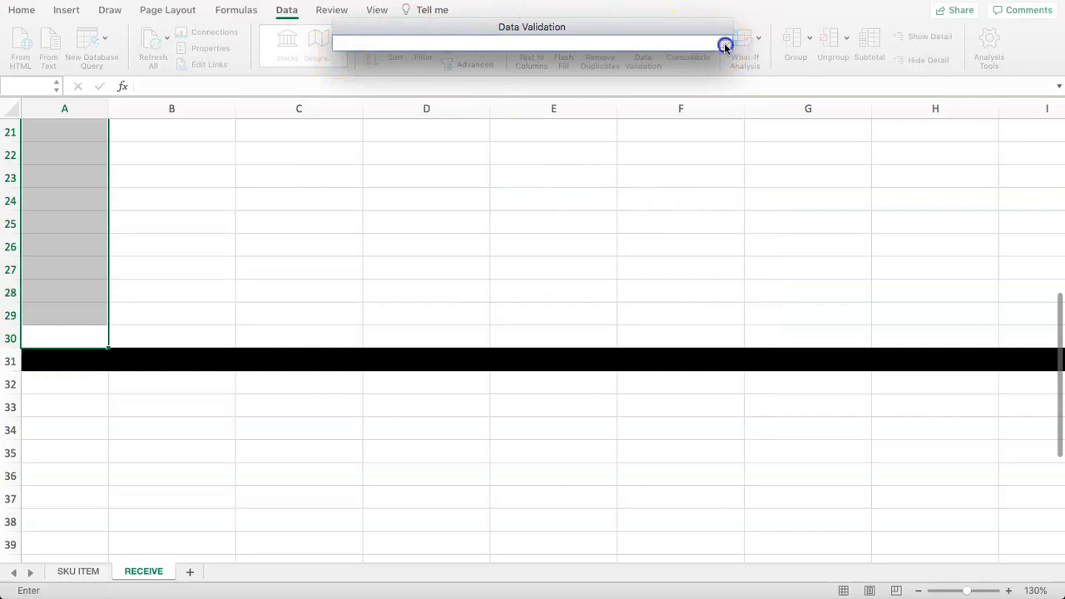
pyautogui.click(725, 46)
pyautogui.click(688, 214)
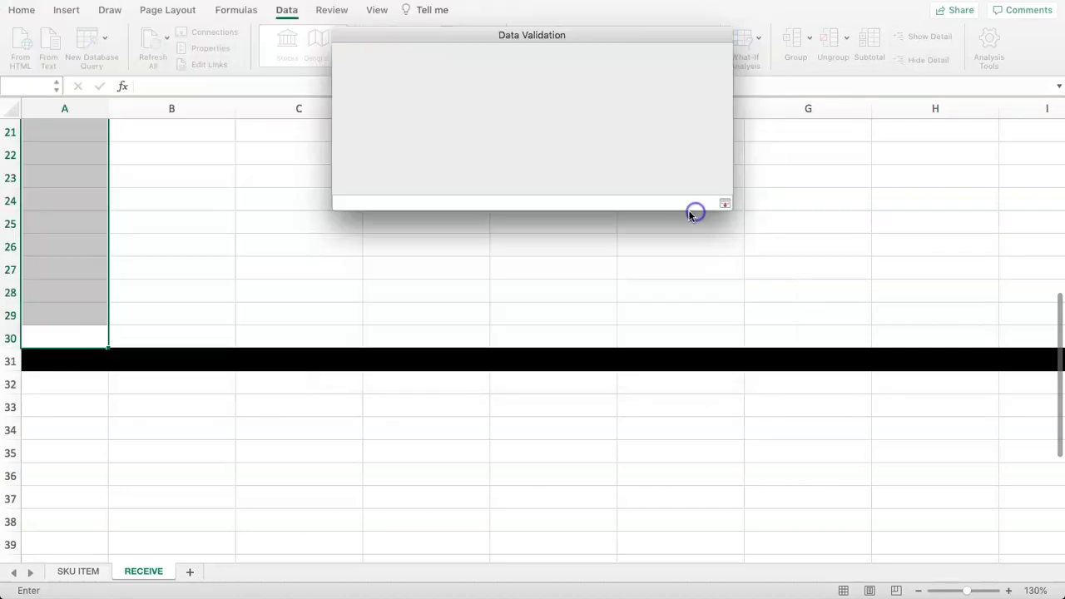
pyautogui.click(77, 572)
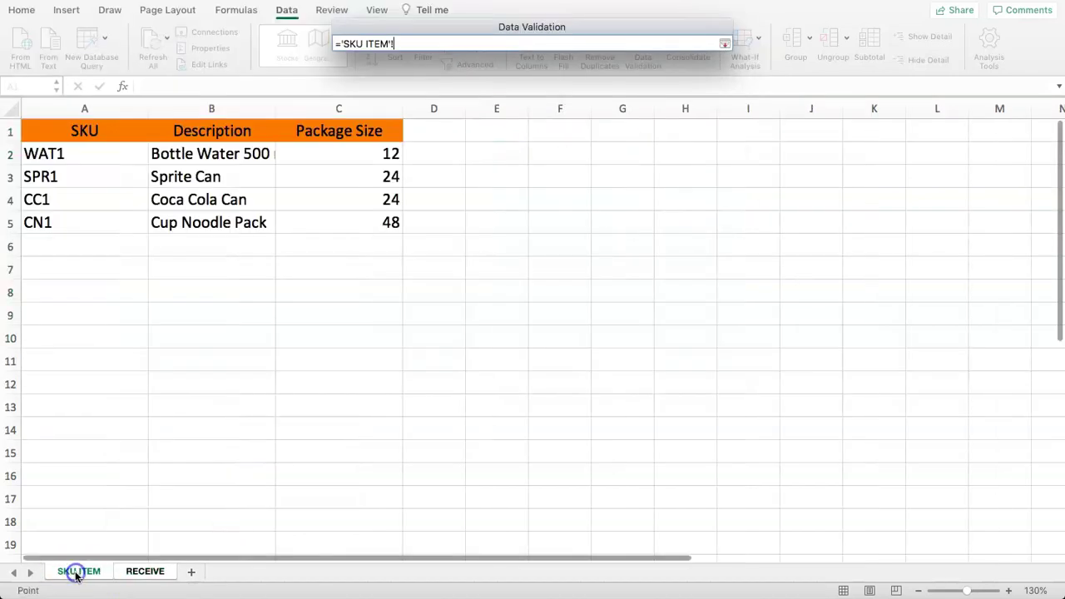
pyautogui.moveTo(73, 156); pyautogui.dragTo(69, 471)
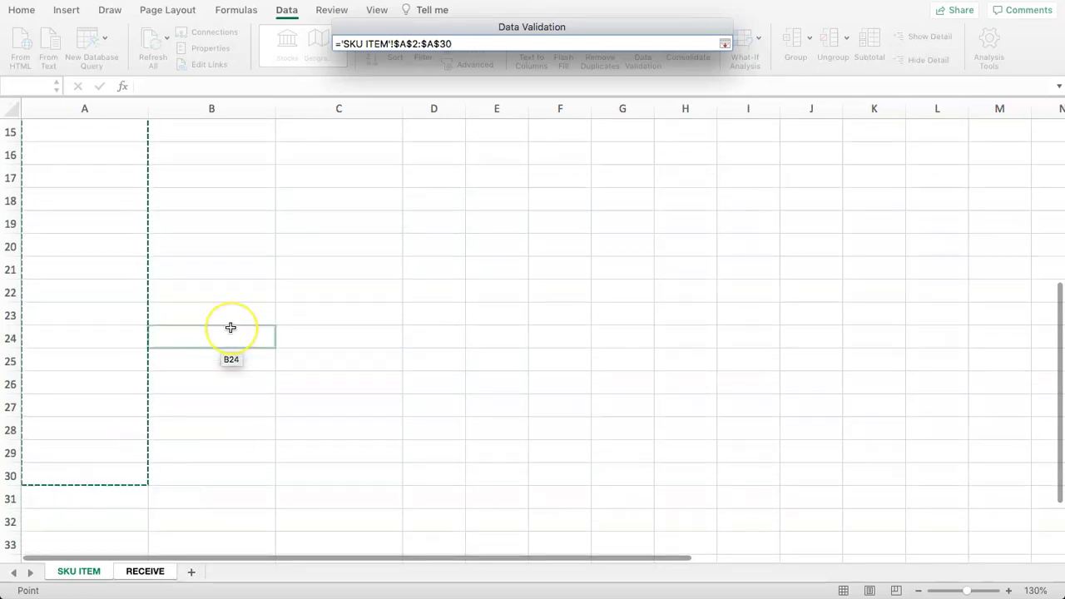
pyautogui.press('Return')
pyautogui.click(704, 324)
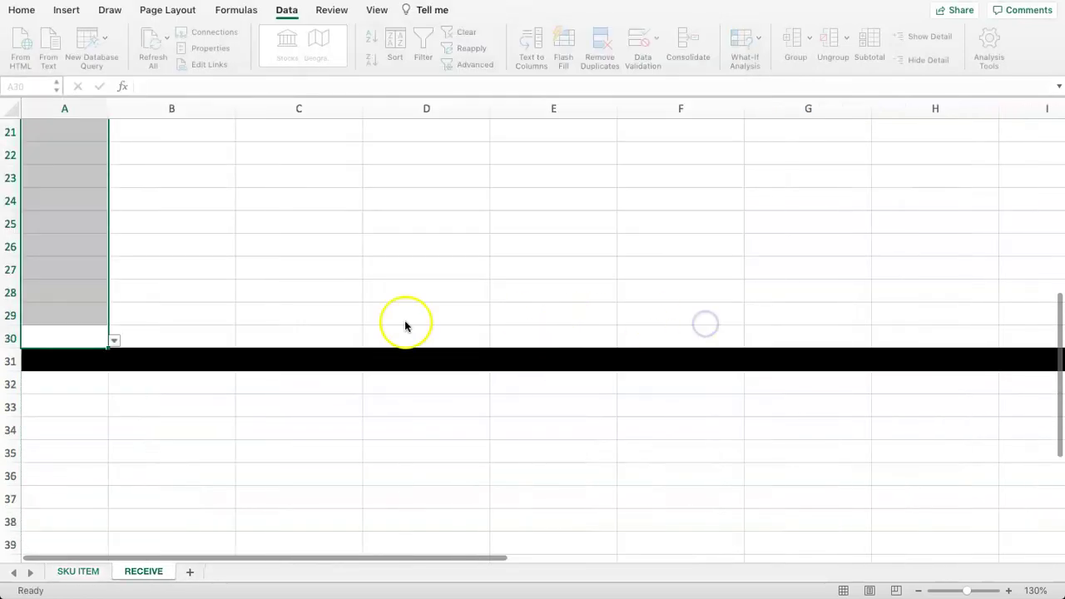
# - Choose CC1 from the SKU dropdown lists in cells A2 and A4
pyautogui.click(100, 248)
pyautogui.scroll(10, 95, 245)
pyautogui.click(95, 158)
pyautogui.click(114, 157)
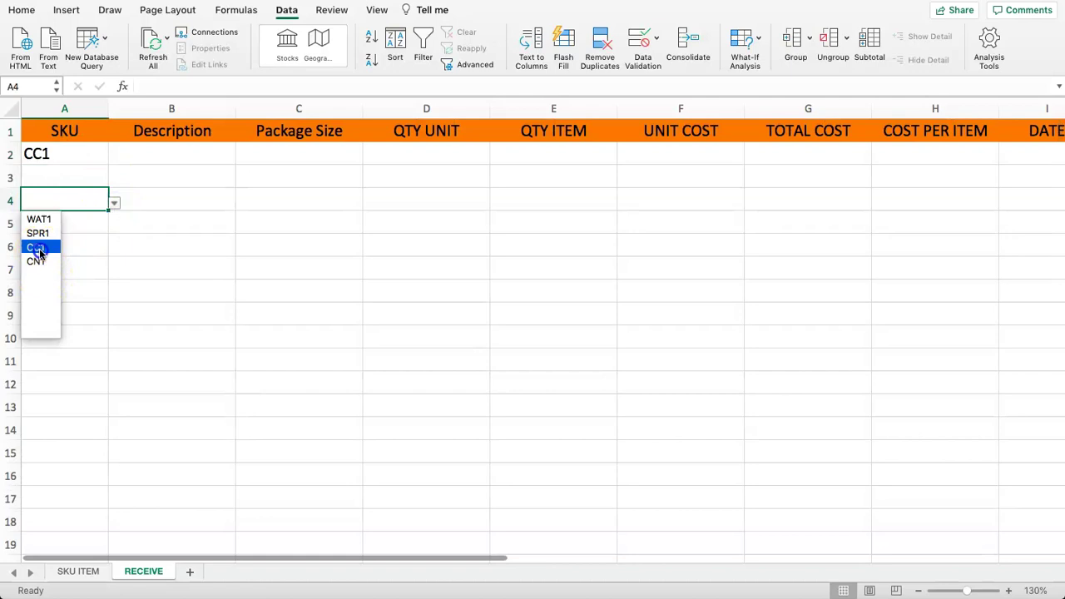
# - Choose WAT1 from the SKU dropdown list in cell A26
pyautogui.scroll(-10, 68, 287)
pyautogui.moveTo(72, 286); pyautogui.dragTo(74, 273)
pyautogui.click(75, 272)
pyautogui.click(119, 279)
pyautogui.click(33, 308)
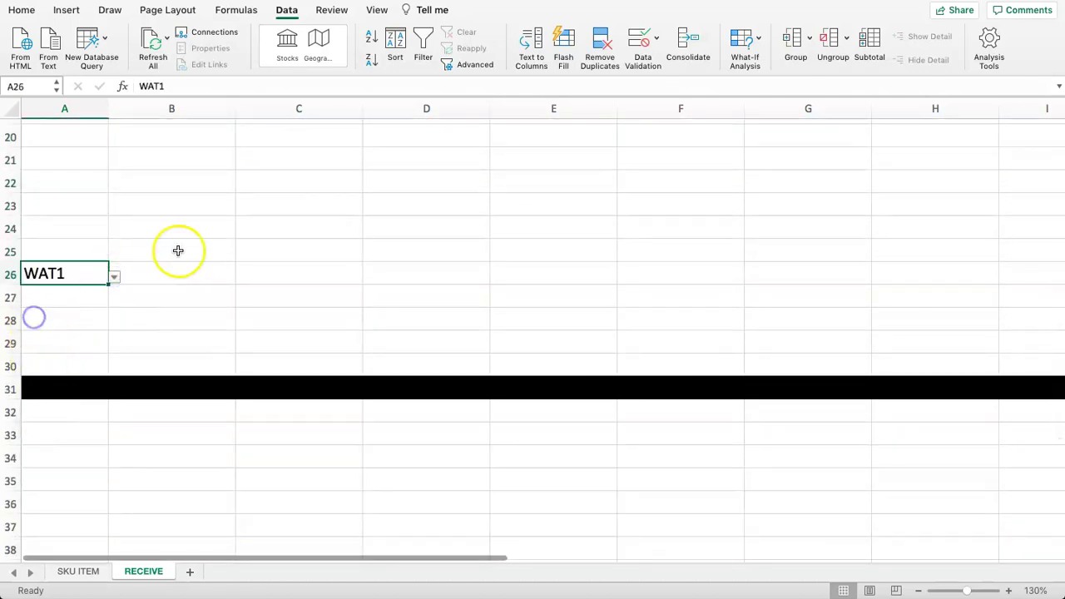
# - Examine the SKU ITEM sheet's codes, the empty rows below them, and the first item's description and package size
pyautogui.scroll(10, 145, 244)
pyautogui.click(124, 213)
pyautogui.click(142, 153)
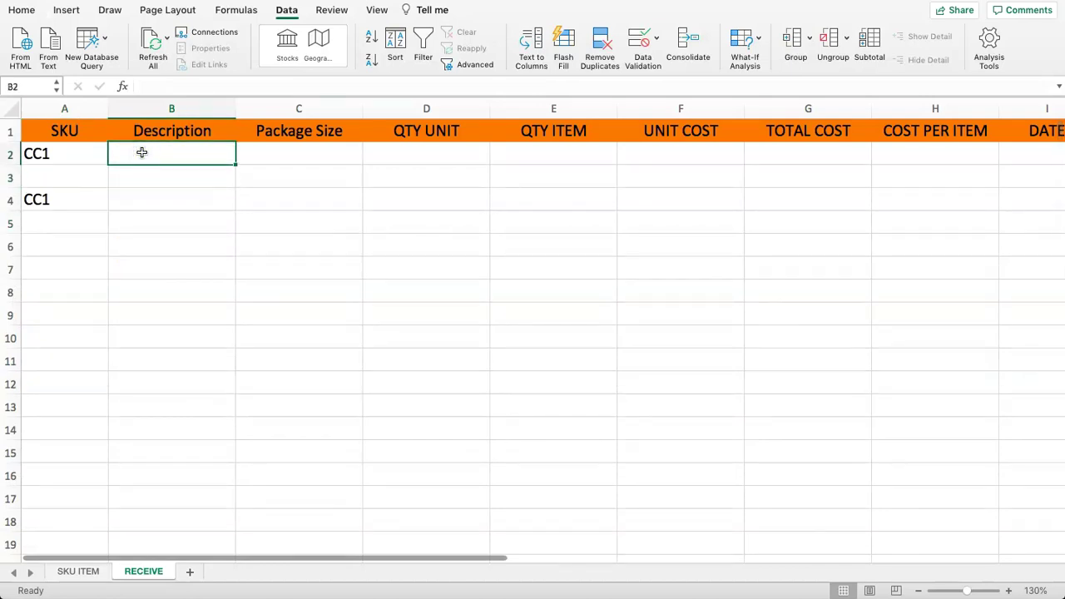
pyautogui.click(68, 576)
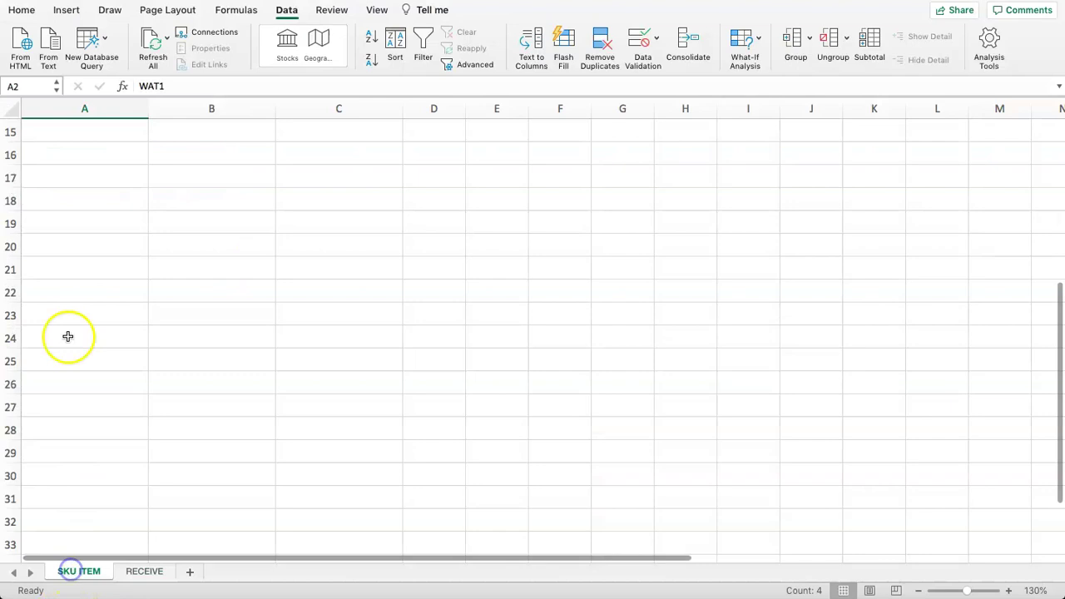
pyautogui.scroll(5, 66, 283)
pyautogui.moveTo(48, 248); pyautogui.dragTo(86, 537)
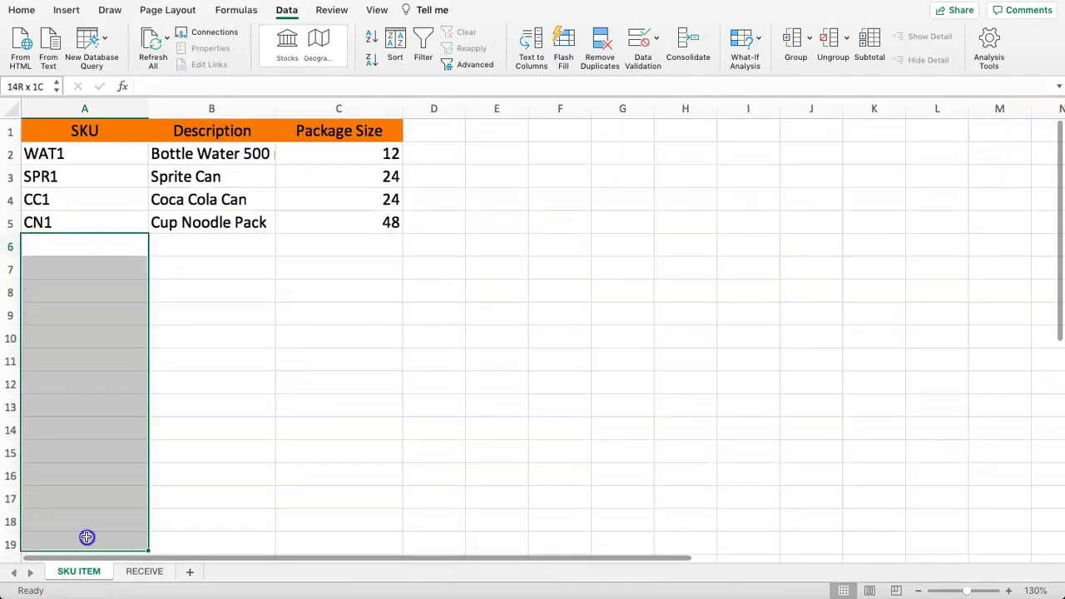
pyautogui.click(180, 249)
pyautogui.click(95, 246)
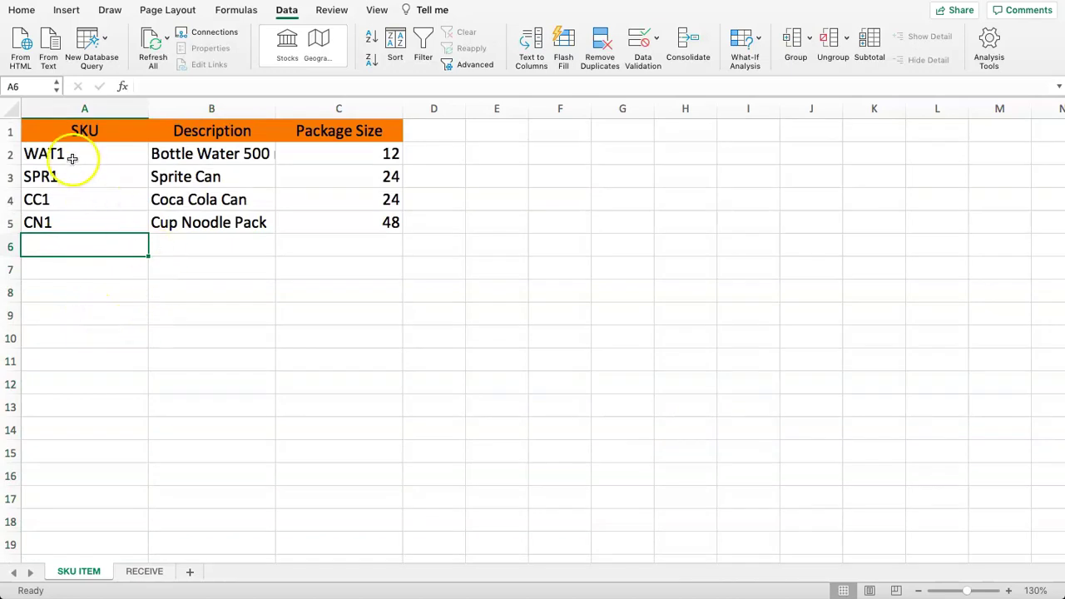
pyautogui.moveTo(71, 156); pyautogui.dragTo(83, 212)
pyautogui.click(81, 240)
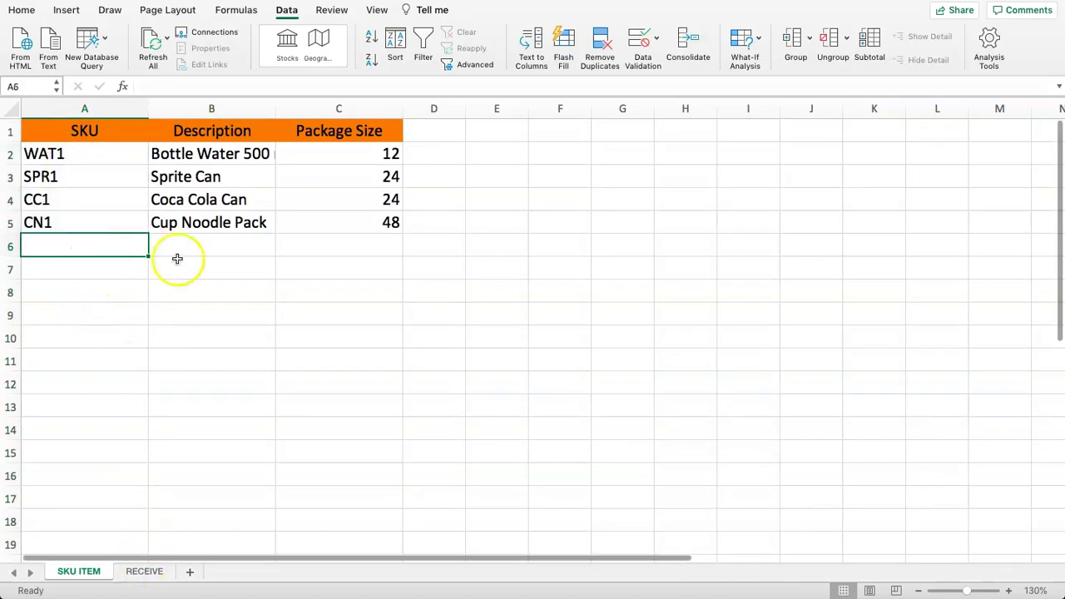
pyautogui.moveTo(185, 153); pyautogui.dragTo(281, 162)
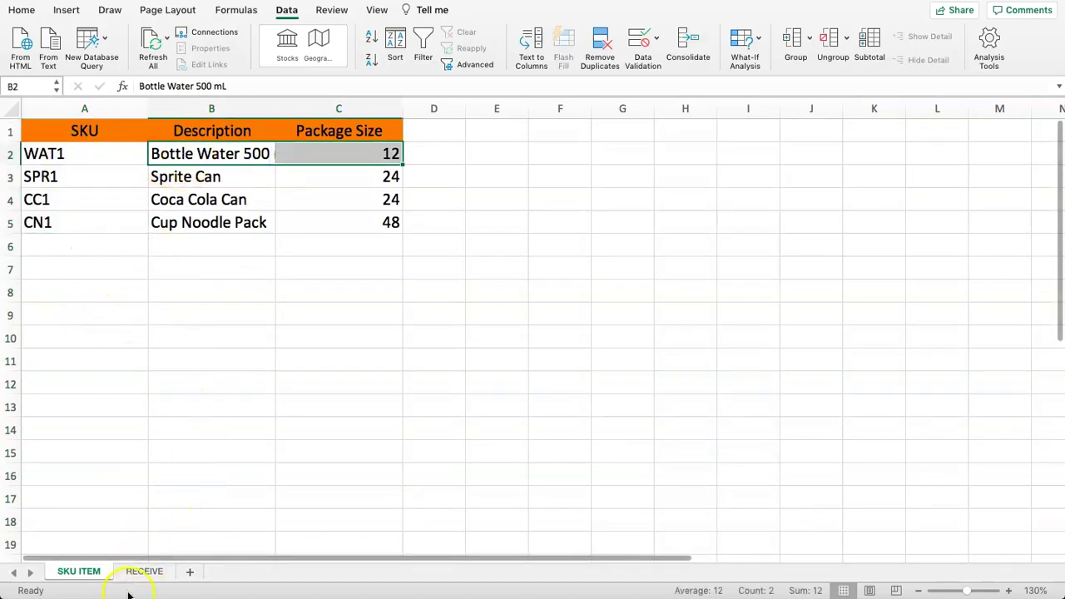
# - On the RECEIVE sheet, start a VLOOKUP formula in Description cell B2 with A2 as the lookup value
pyautogui.click(143, 571)
pyautogui.click(75, 151)
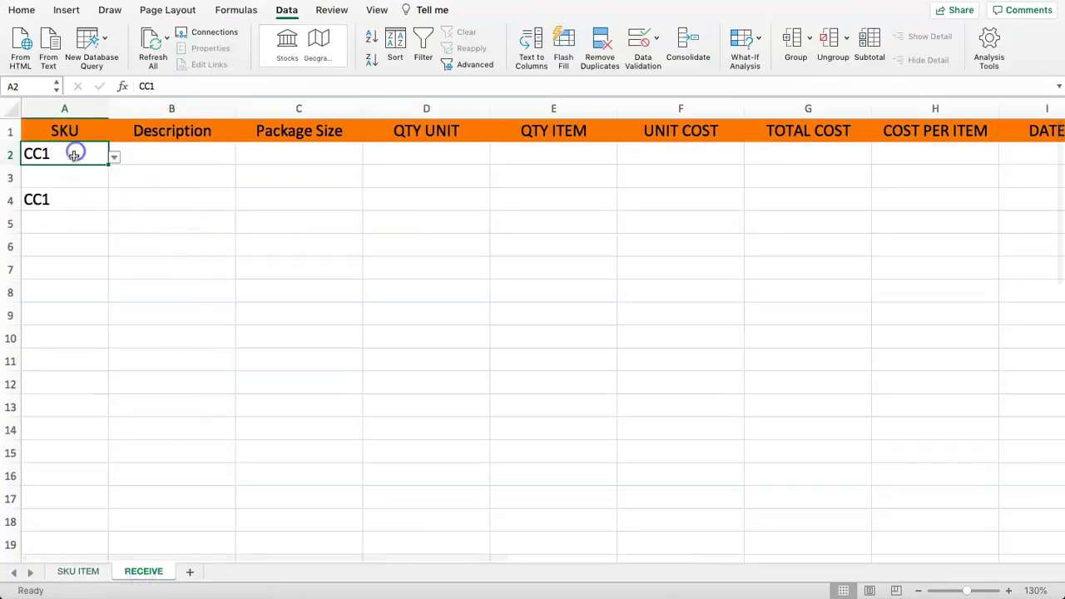
pyautogui.click(145, 153)
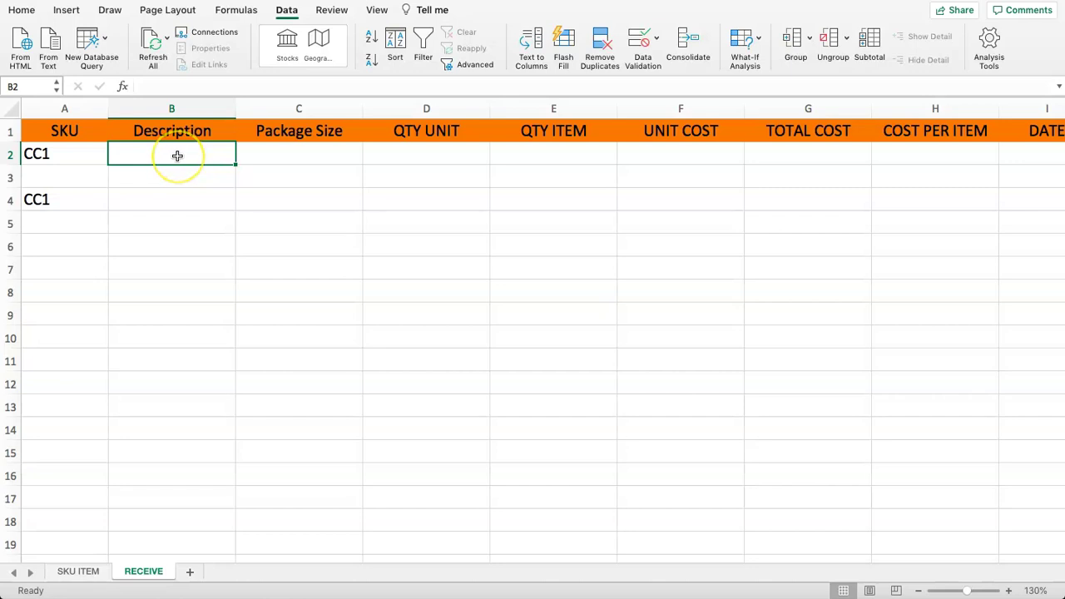
pyautogui.write('=VLOOKUP(')
pyautogui.click(161, 177)
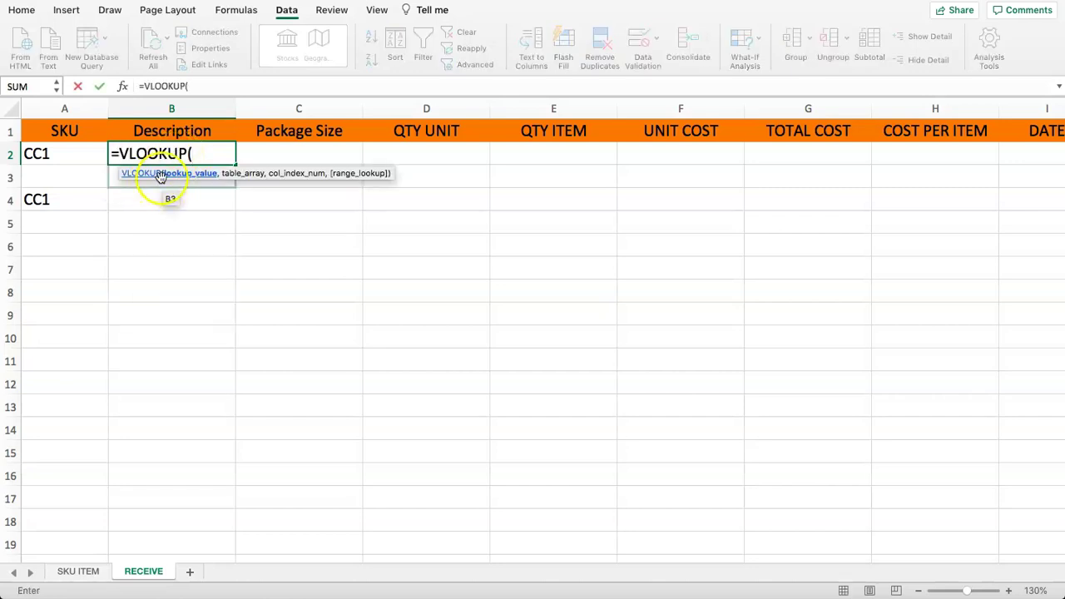
pyautogui.click(71, 156)
pyautogui.write(',')
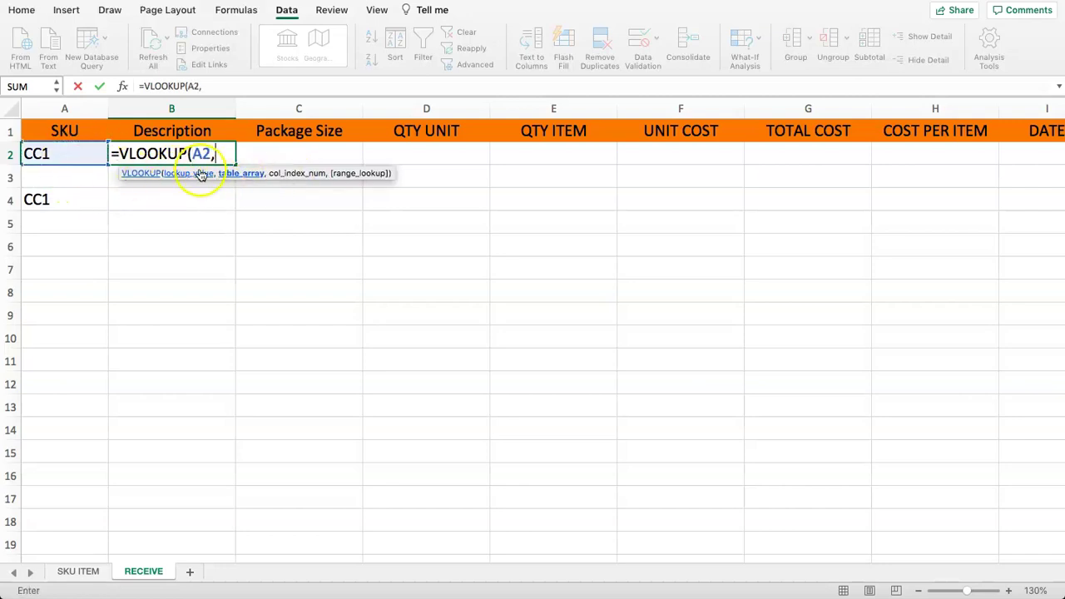
# - Complete the VLOOKUP with the table range 'SKU ITEM'!A2:C5, column index 2 and FALSE for an exact match
pyautogui.click(78, 571)
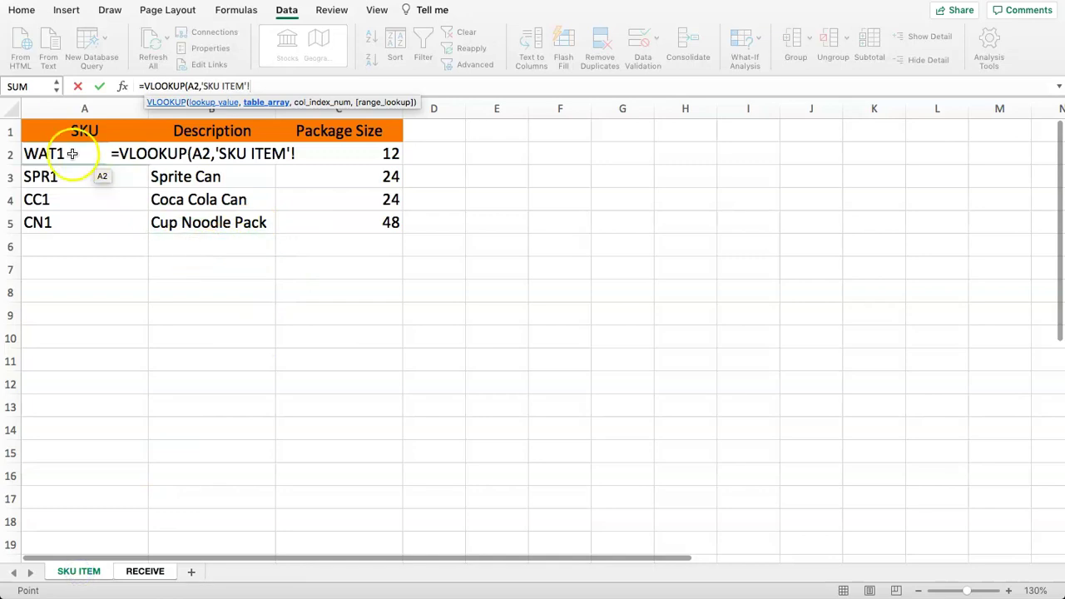
pyautogui.moveTo(65, 159); pyautogui.dragTo(296, 218)
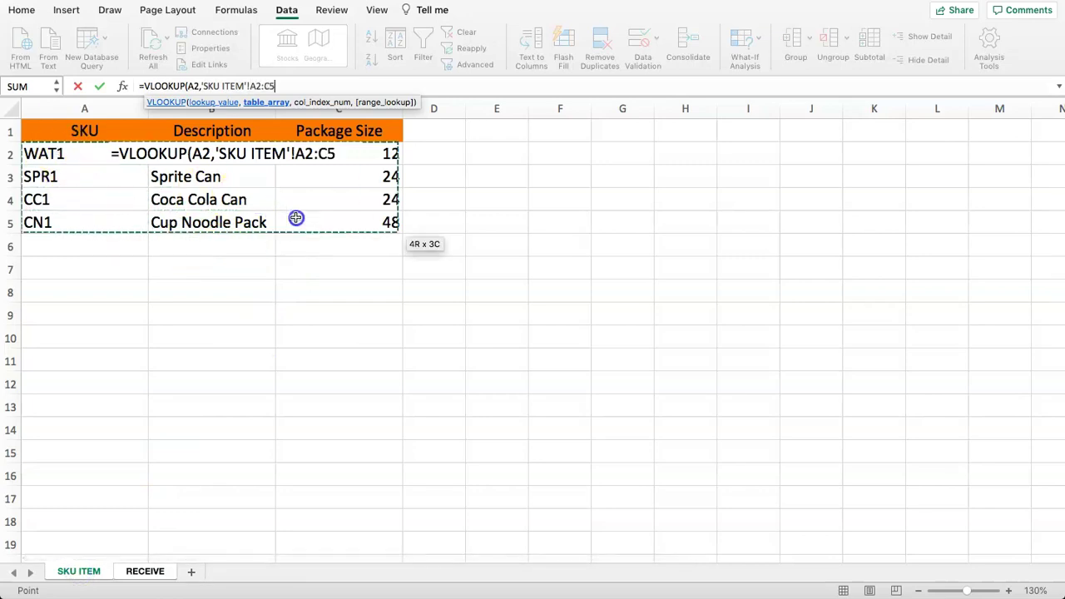
pyautogui.click(232, 218)
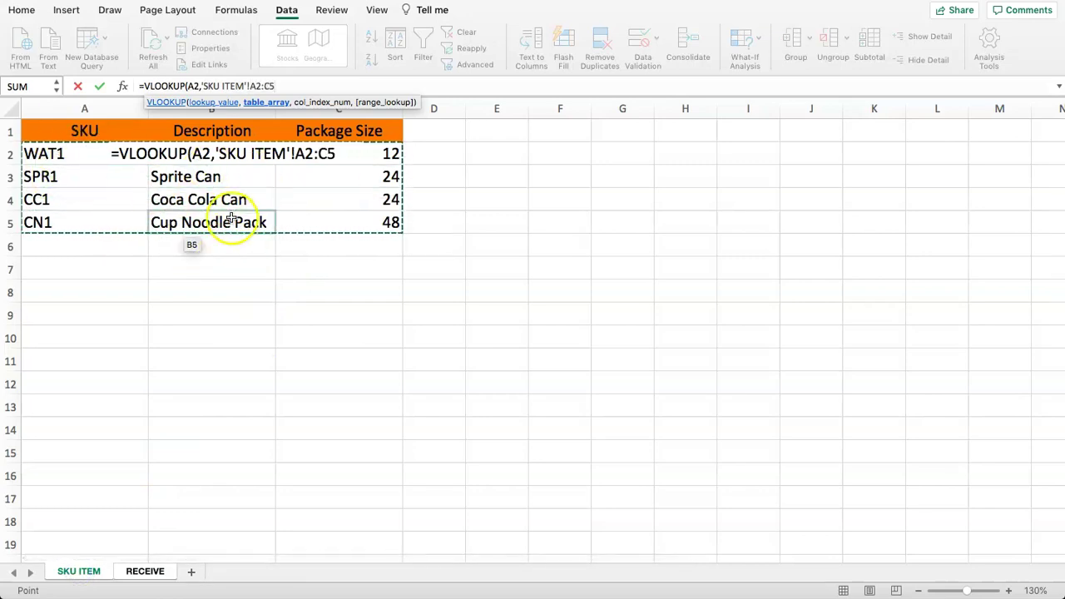
pyautogui.write(',')
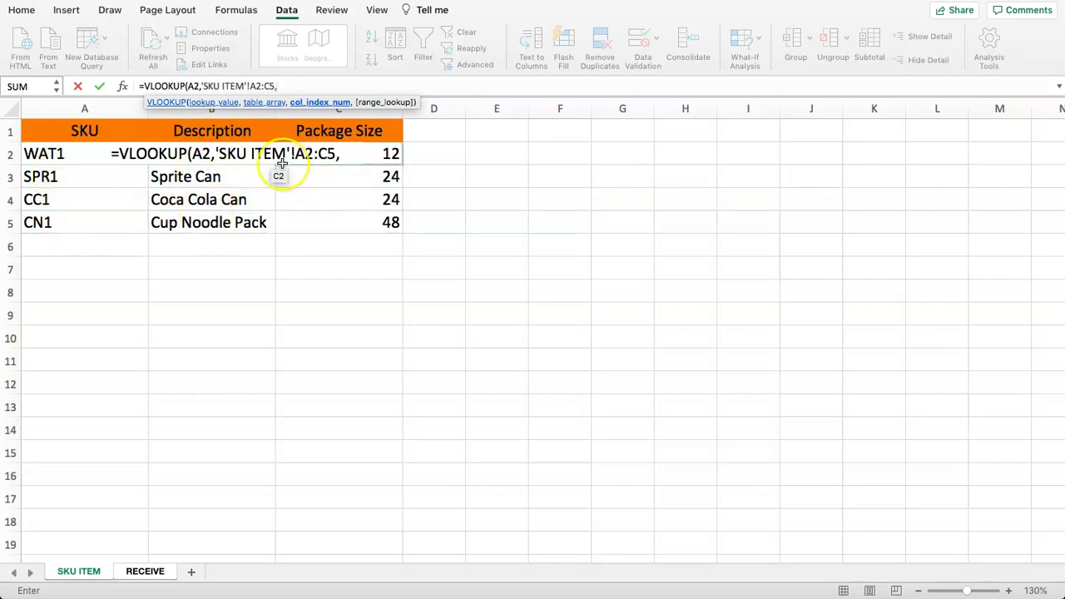
pyautogui.write('2,')
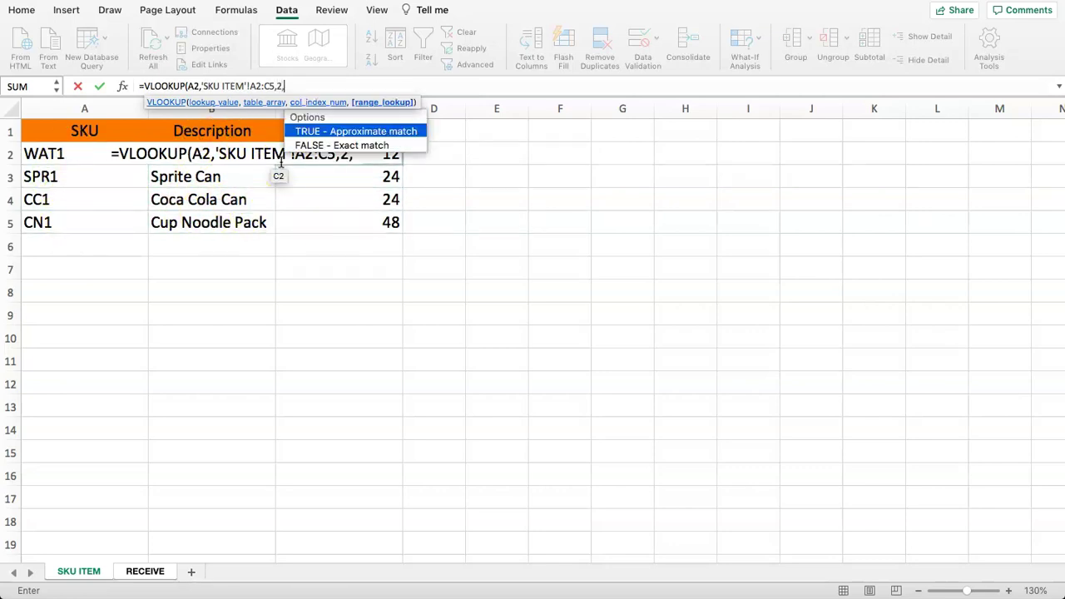
pyautogui.write('FALSE')
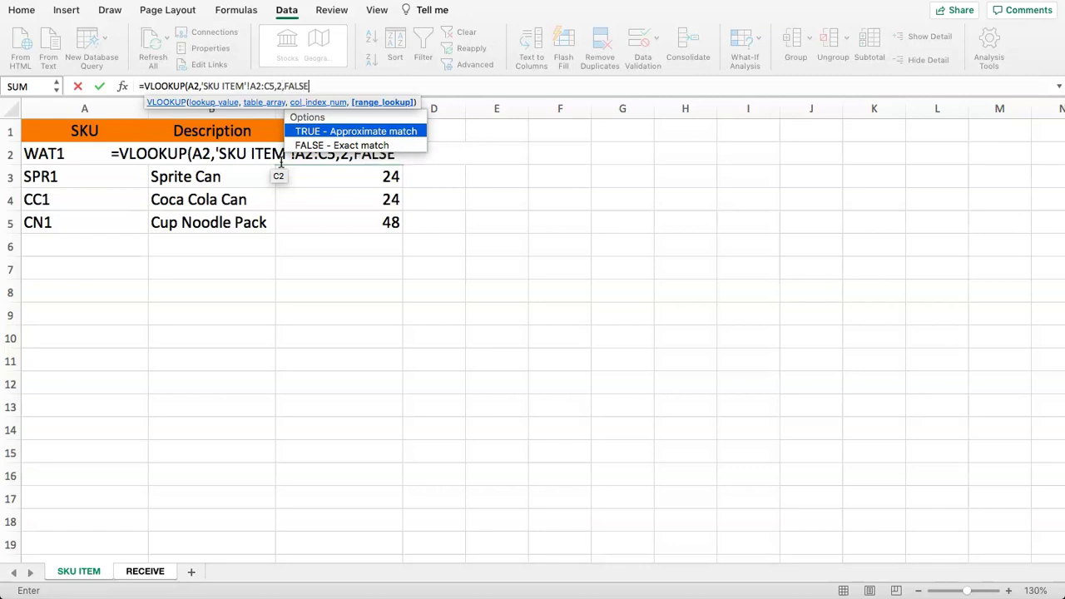
pyautogui.write(')')
# - Make the lookup's table range absolute as $A$2:$C$5 and commit the formula in B2
pyautogui.click(250, 85)
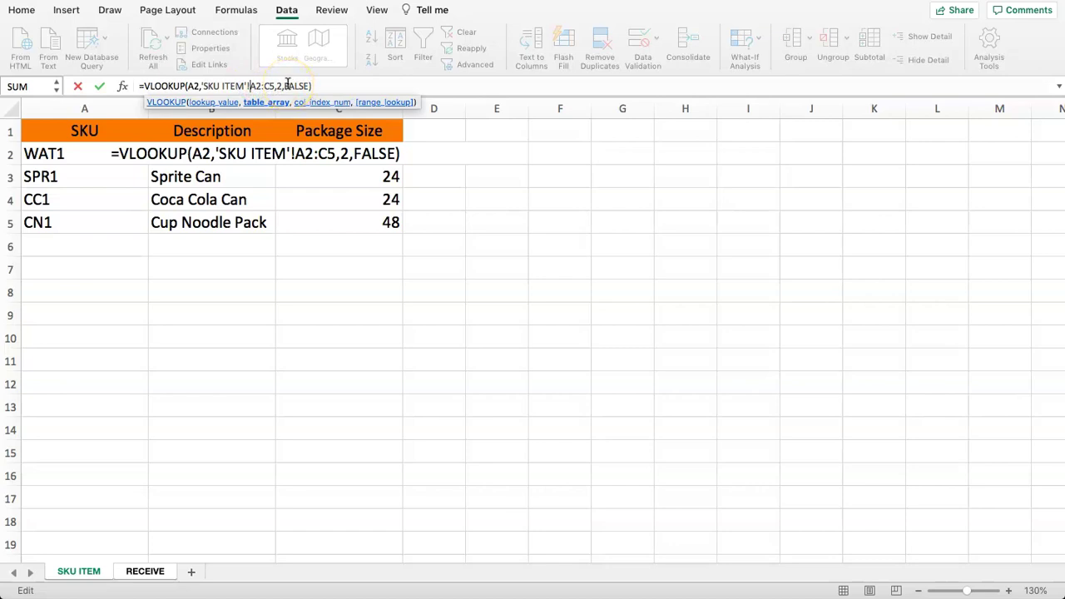
pyautogui.write('$A')
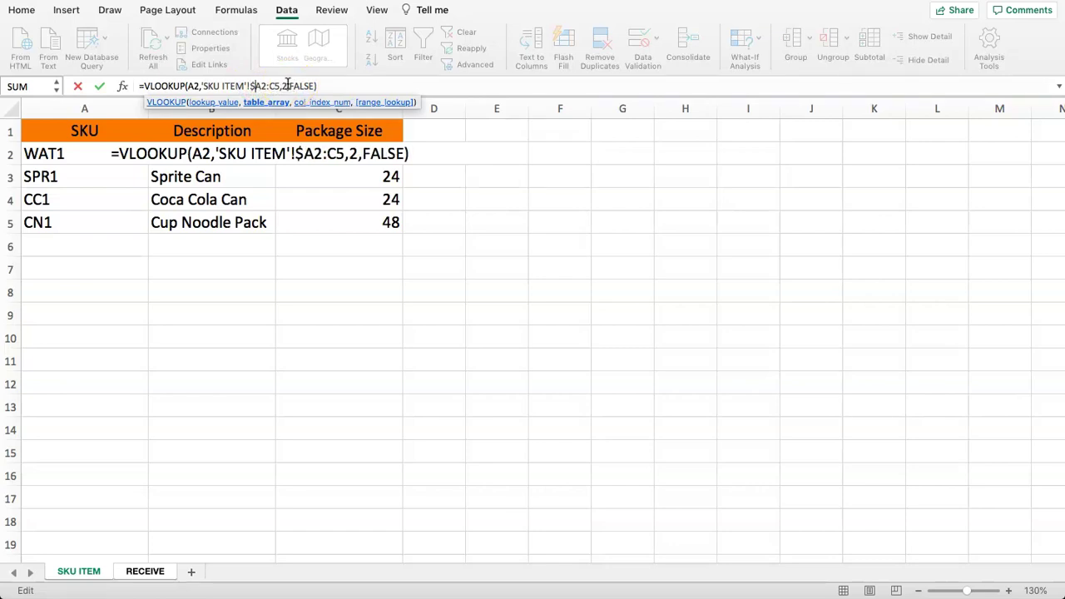
pyautogui.write('$2:')
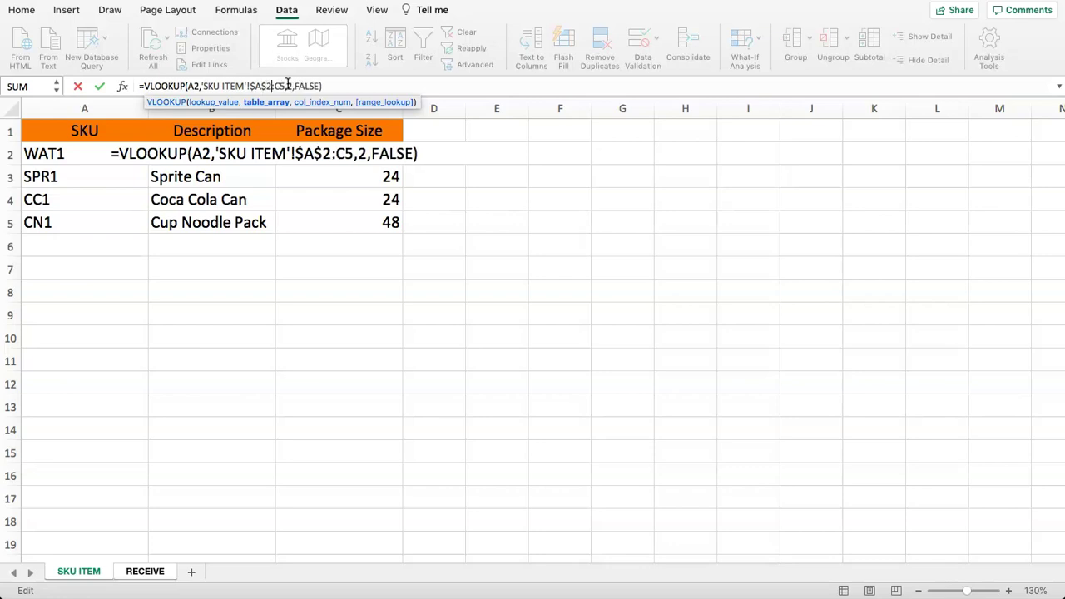
pyautogui.write('$')
pyautogui.press('Right')
pyautogui.write('$')
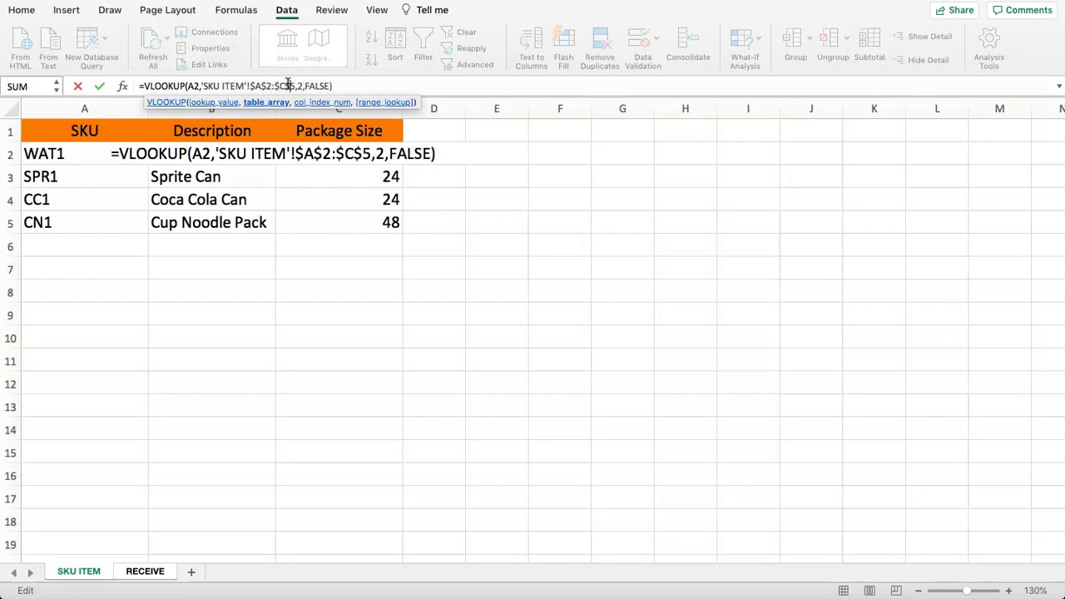
pyautogui.press('Return')
# - Fill the B2 lookup formula down the Description column to row 30
pyautogui.click(196, 160)
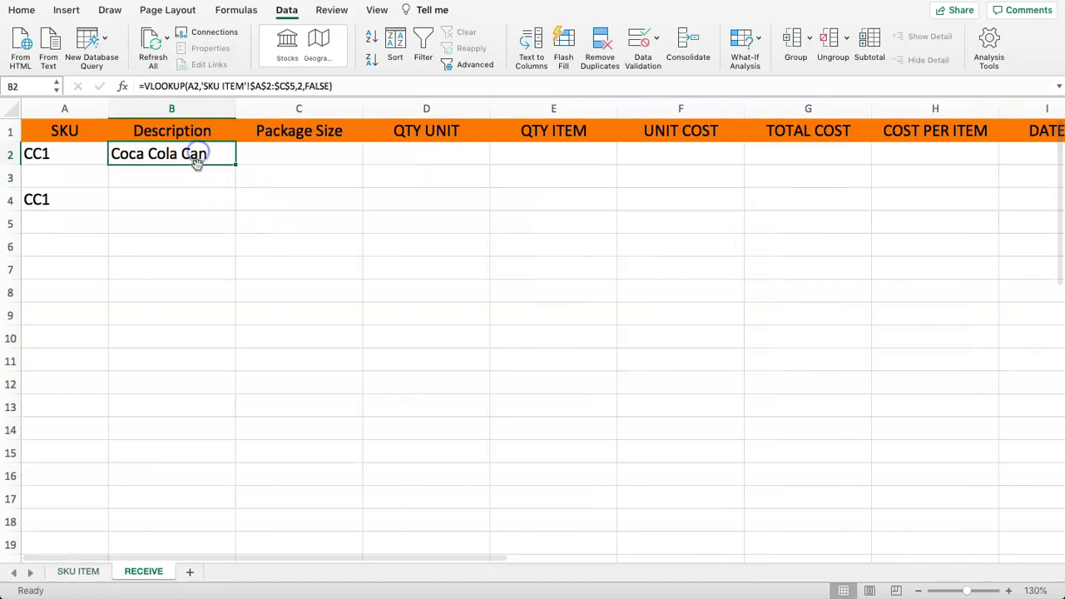
pyautogui.moveTo(237, 164); pyautogui.dragTo(205, 506)
pyautogui.click(193, 336)
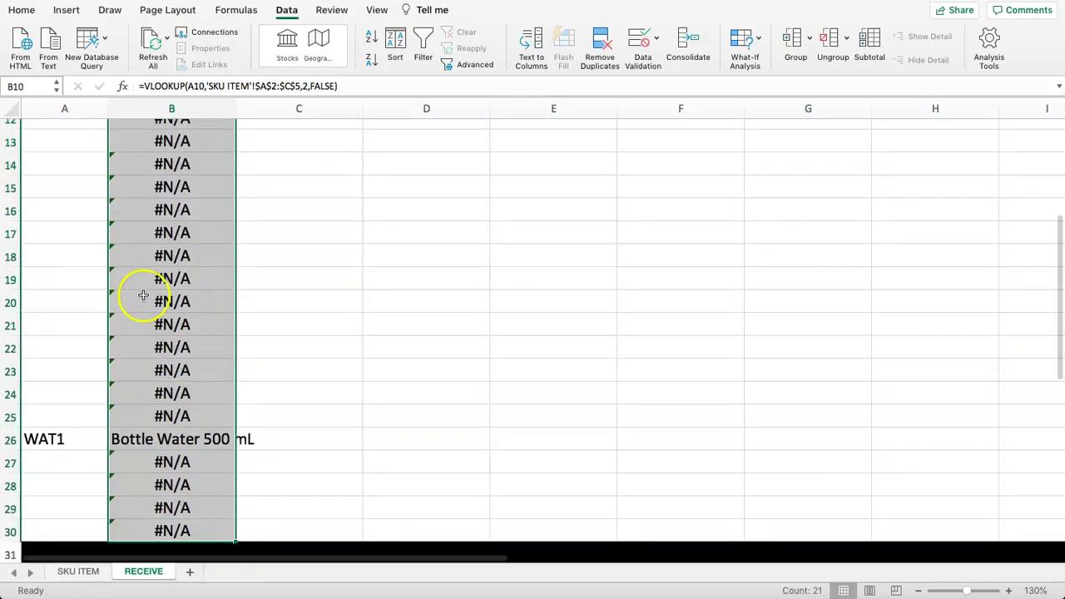
pyautogui.scroll(5, 144, 295)
pyautogui.click(269, 179)
pyautogui.click(184, 177)
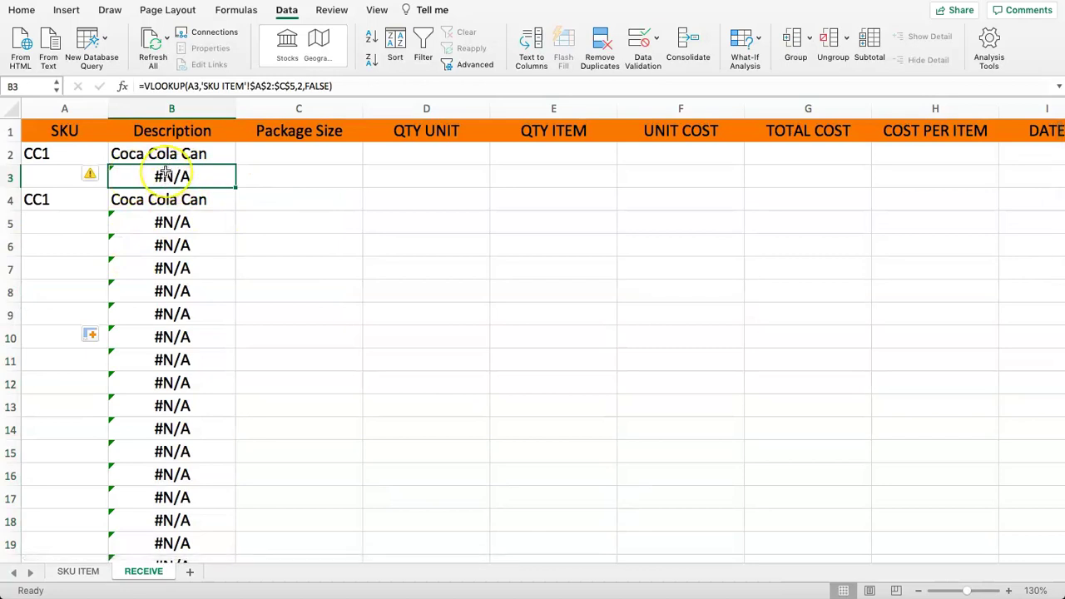
# - Copy the VLOOKUP formula text from B2 and paste it unchanged into Package Size cell C2
pyautogui.click(265, 155)
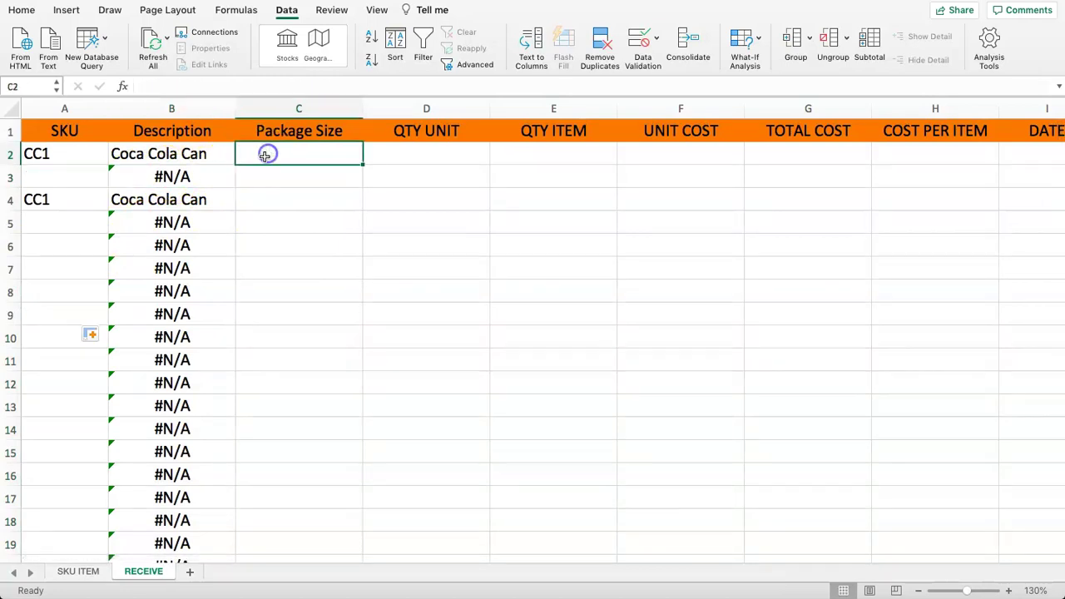
pyautogui.click(171, 151)
pyautogui.click(257, 154)
pyautogui.click(188, 153)
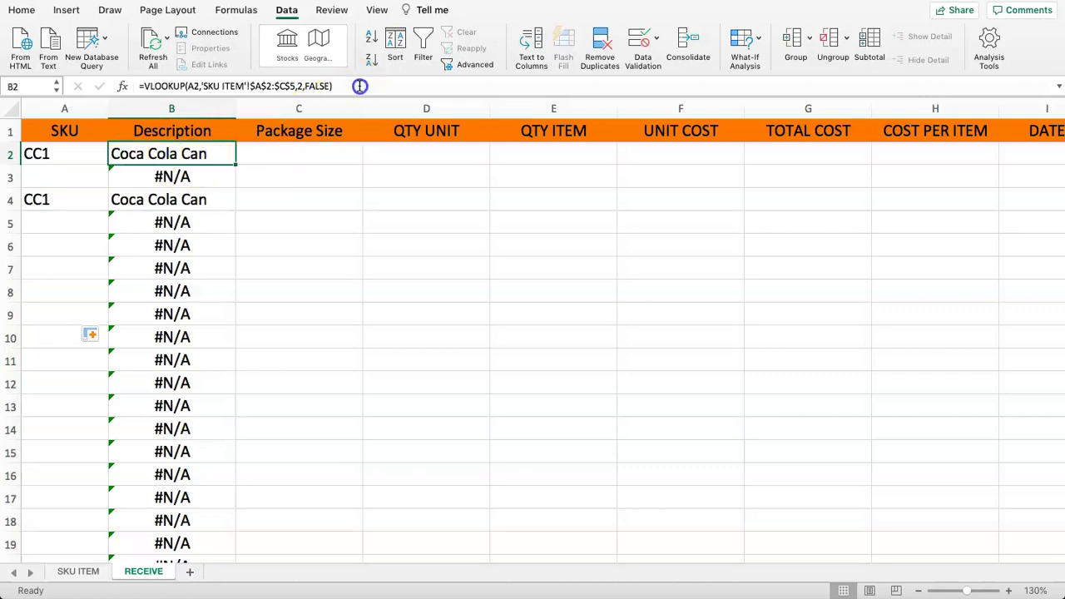
pyautogui.moveTo(359, 85); pyautogui.dragTo(139, 92)
pyautogui.press('super+c')
pyautogui.press('Escape')
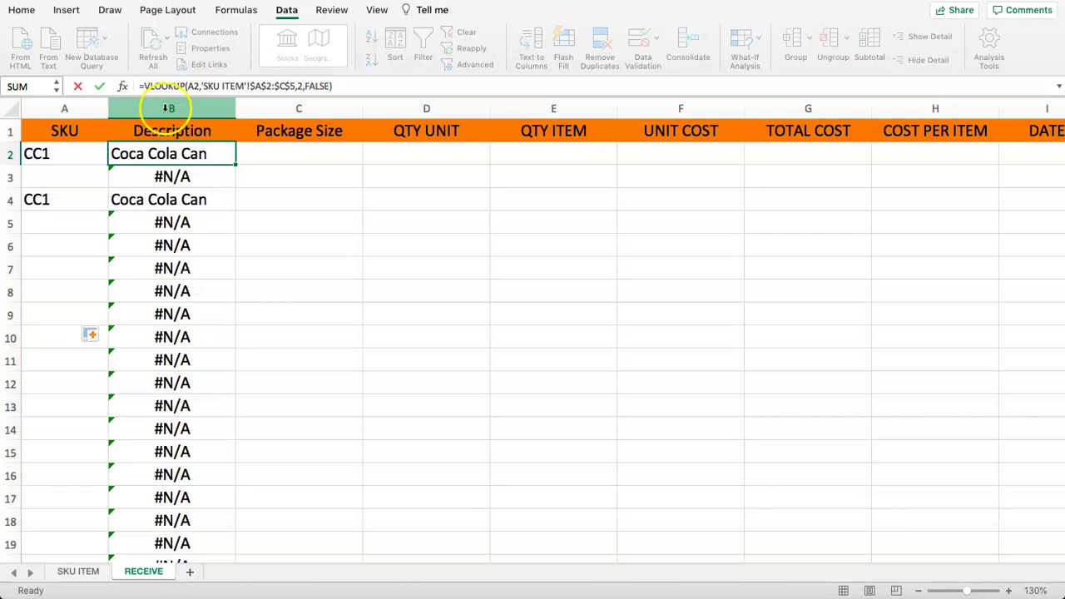
pyautogui.click(302, 155)
pyautogui.press('super+v')
pyautogui.click(304, 193)
pyautogui.click(302, 151)
# - Check the Package Size column's position on the SKU ITEM sheet and set the column index in C2's VLOOKUP to 3
pyautogui.click(81, 572)
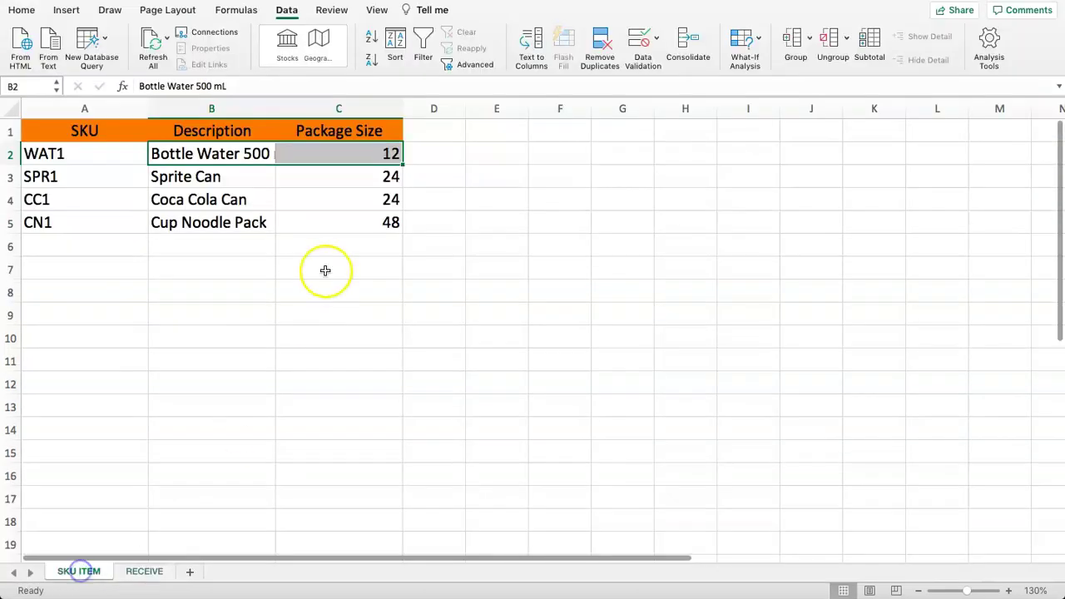
pyautogui.click(229, 159)
pyautogui.moveTo(366, 152); pyautogui.dragTo(349, 222)
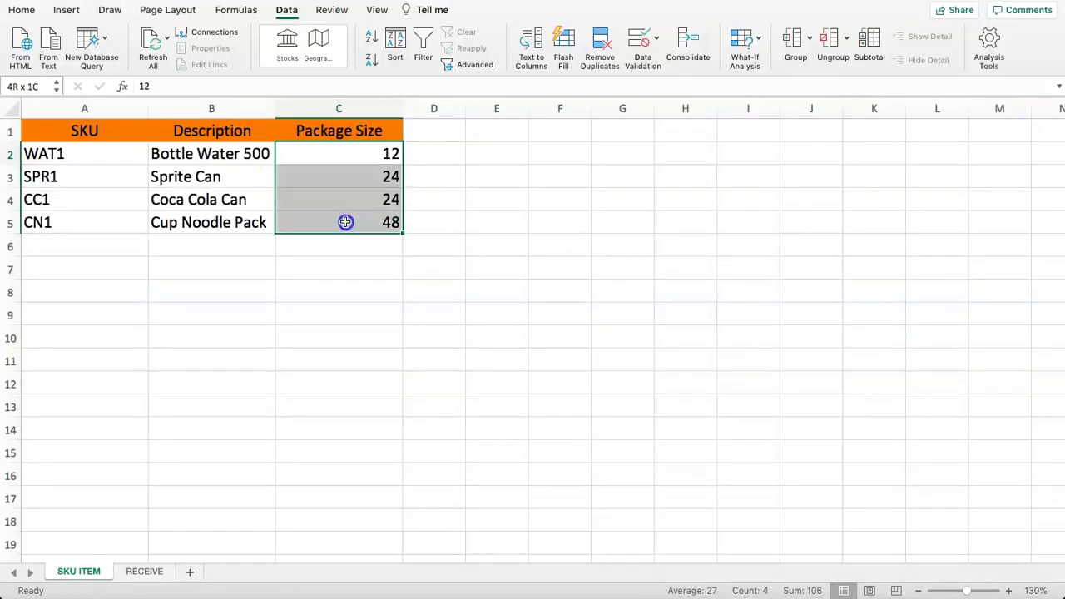
pyautogui.click(144, 572)
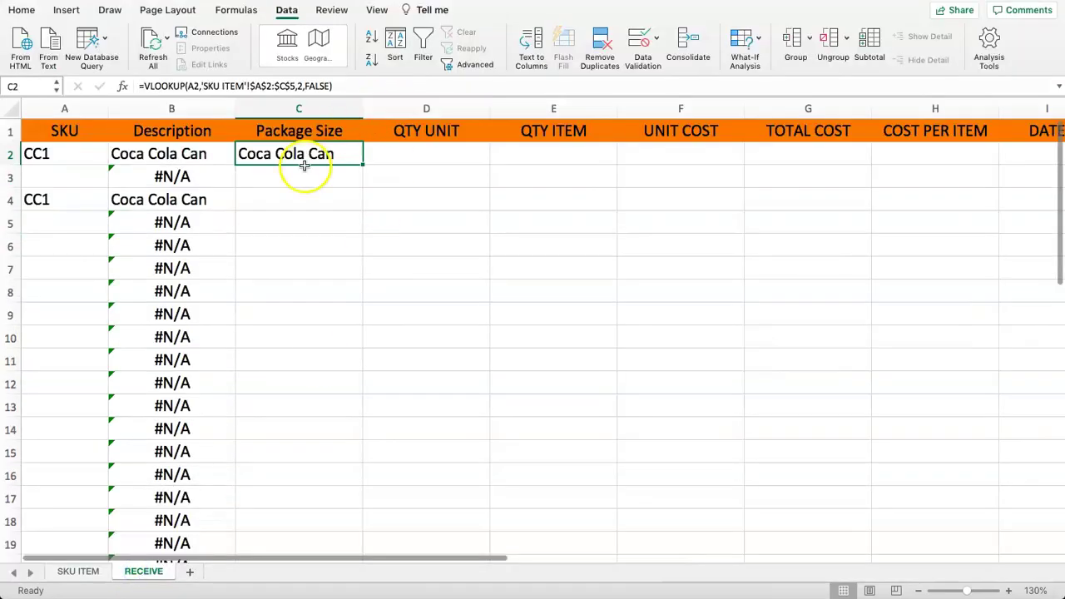
pyautogui.click(309, 86)
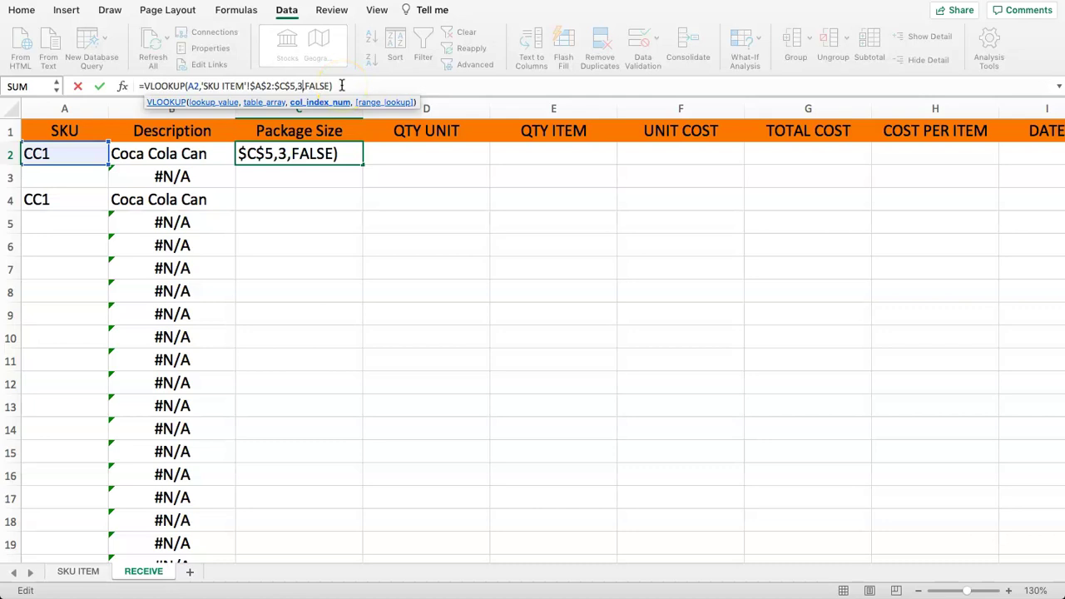
pyautogui.press('Return')
# - Fill the C2 lookup formula down the Package Size column to row 30
pyautogui.click(261, 157)
pyautogui.moveTo(359, 165); pyautogui.dragTo(328, 525)
pyautogui.scroll(6, 161, 331)
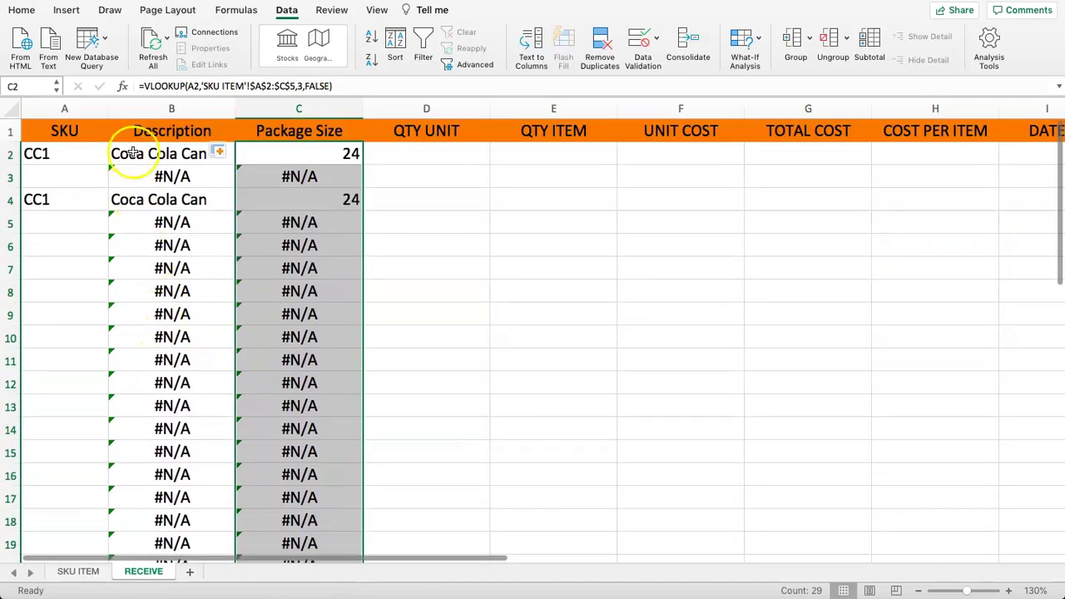
# - Wrap B2's VLOOKUP in IFNA with an empty string "" as the fallback value
pyautogui.click(155, 178)
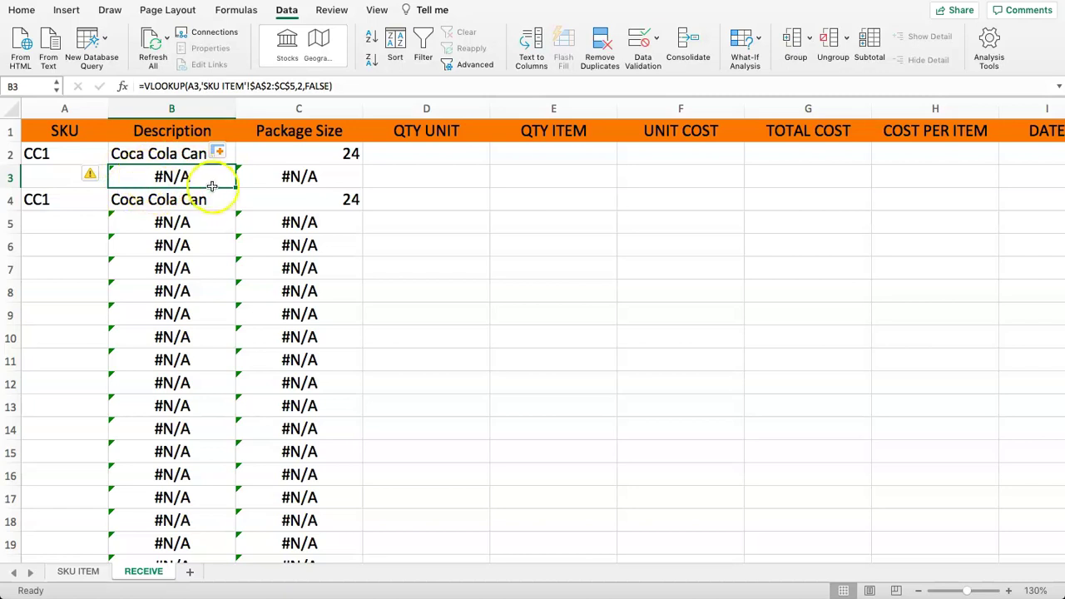
pyautogui.click(160, 153)
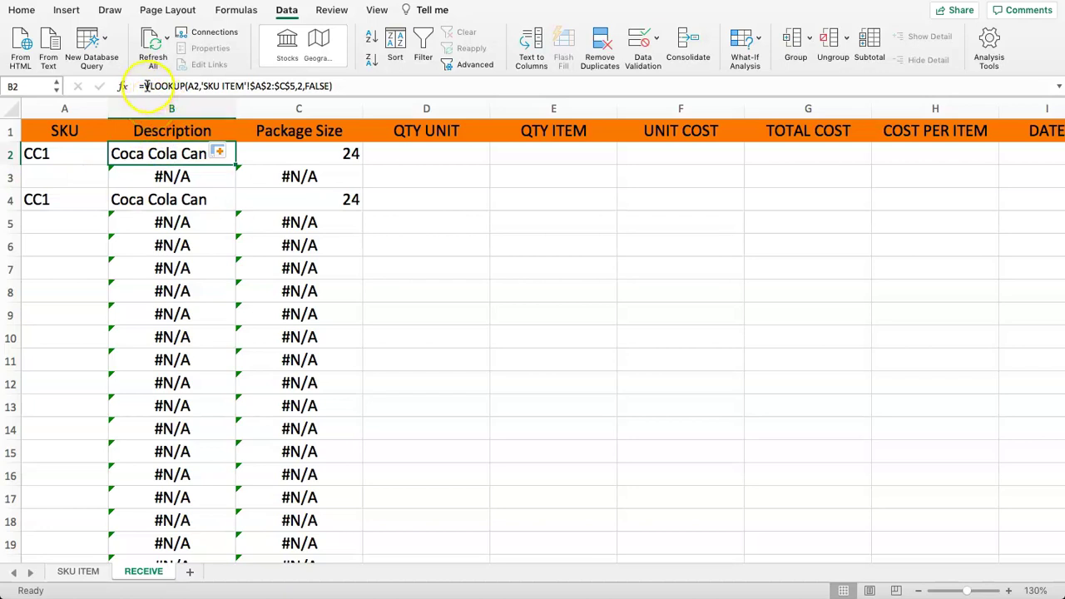
pyautogui.click(144, 86)
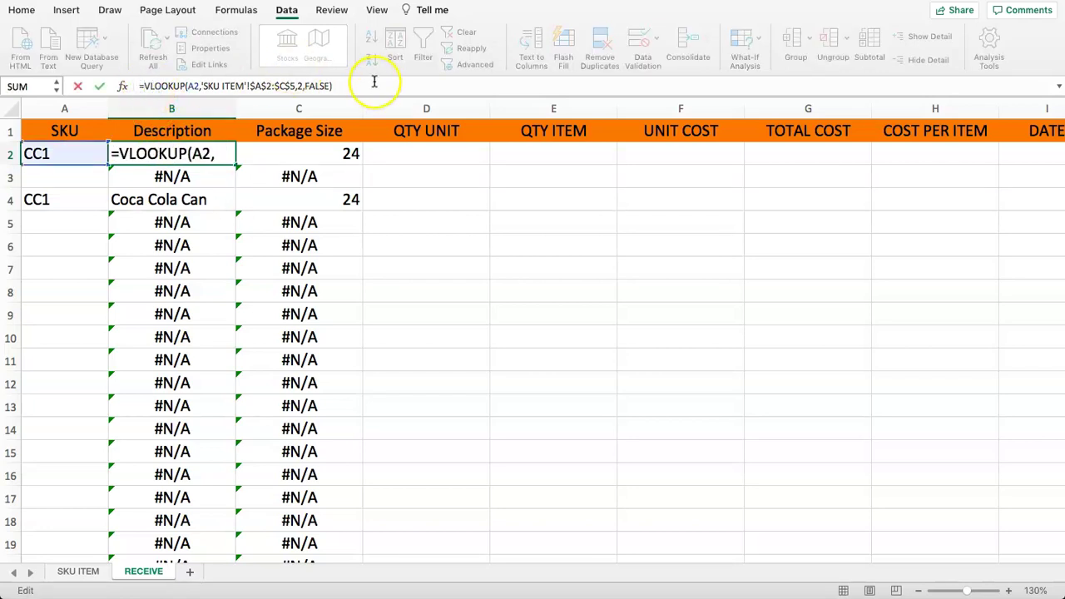
pyautogui.write('IFNA')
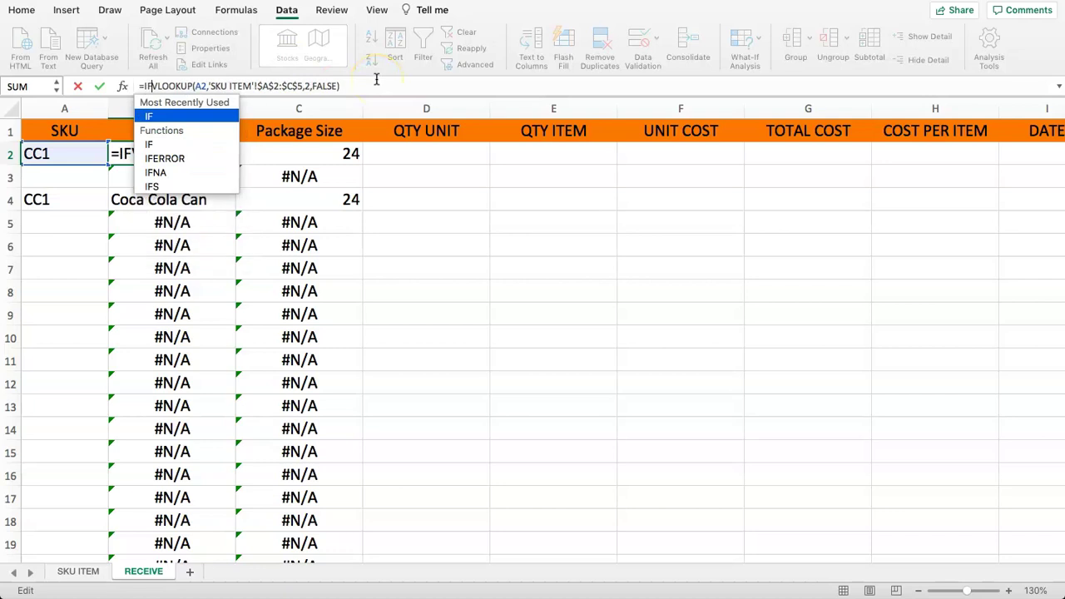
pyautogui.write('(')
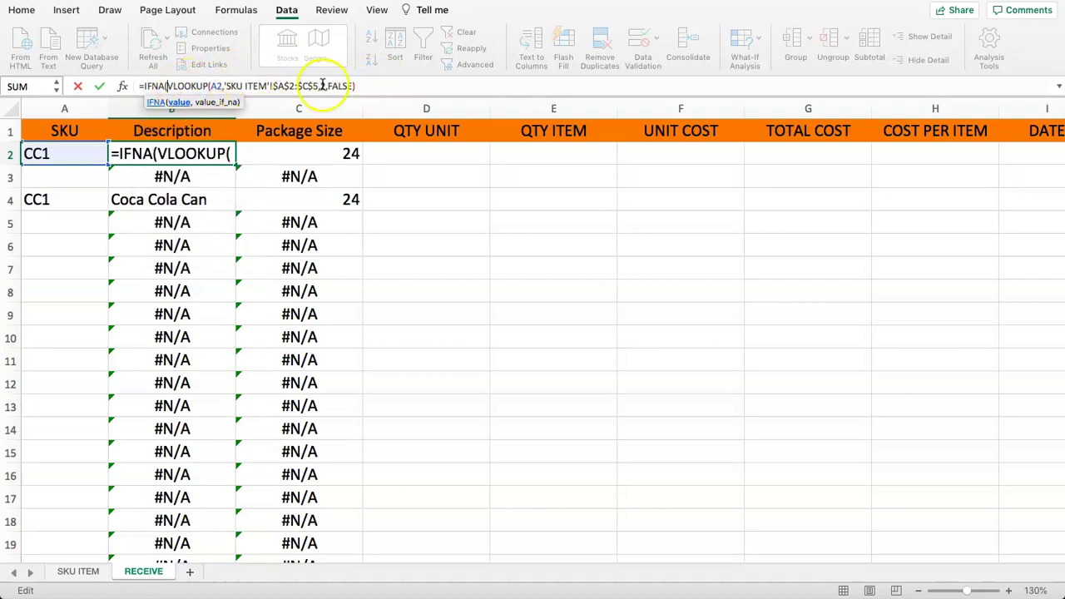
pyautogui.click(363, 86)
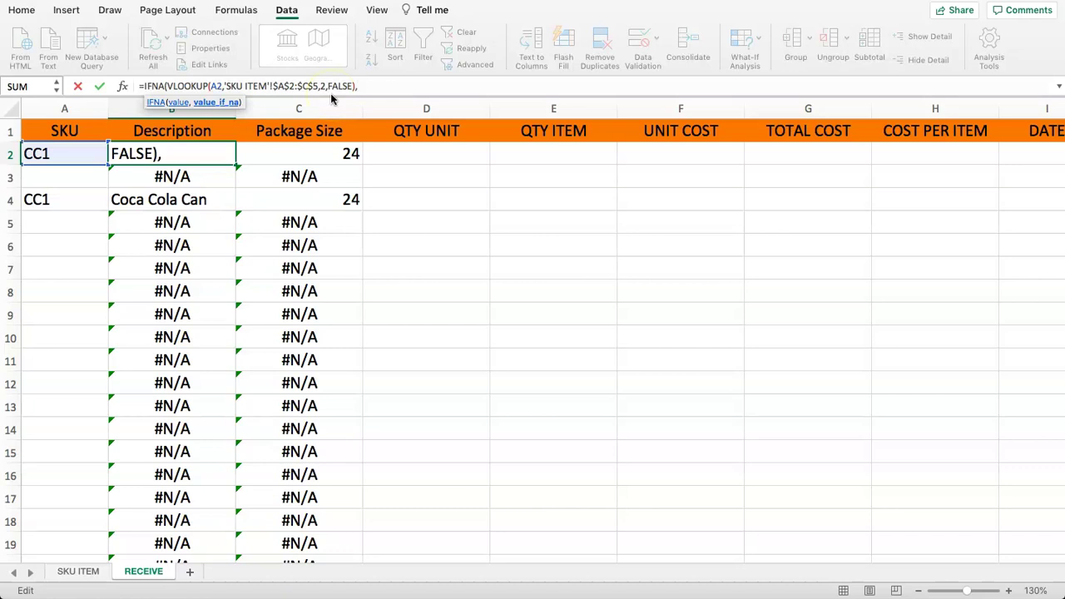
pyautogui.write(',"")')
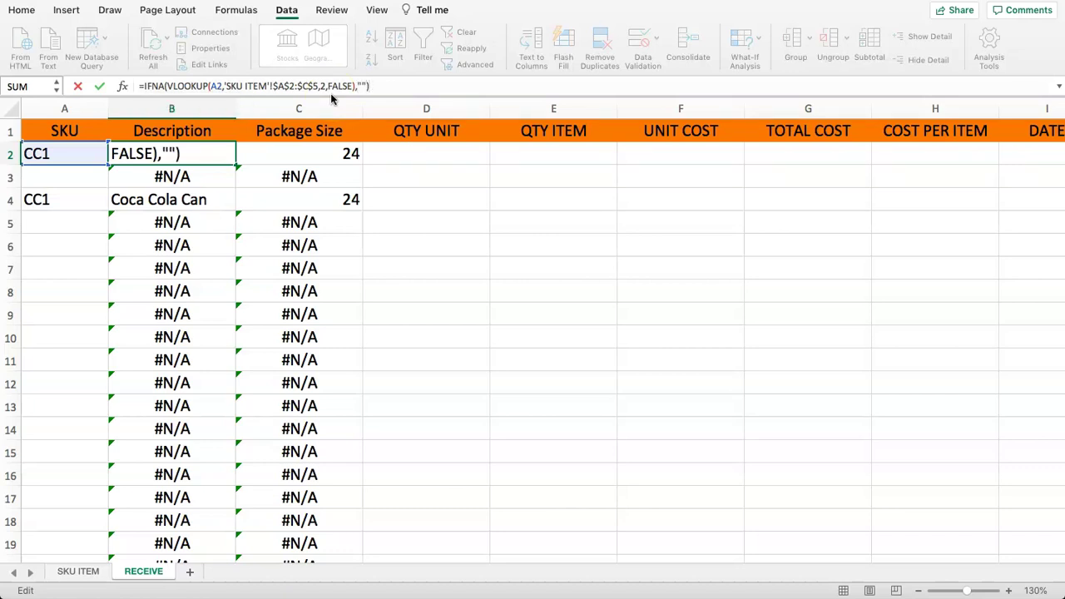
pyautogui.click(358, 86)
pyautogui.press('Return')
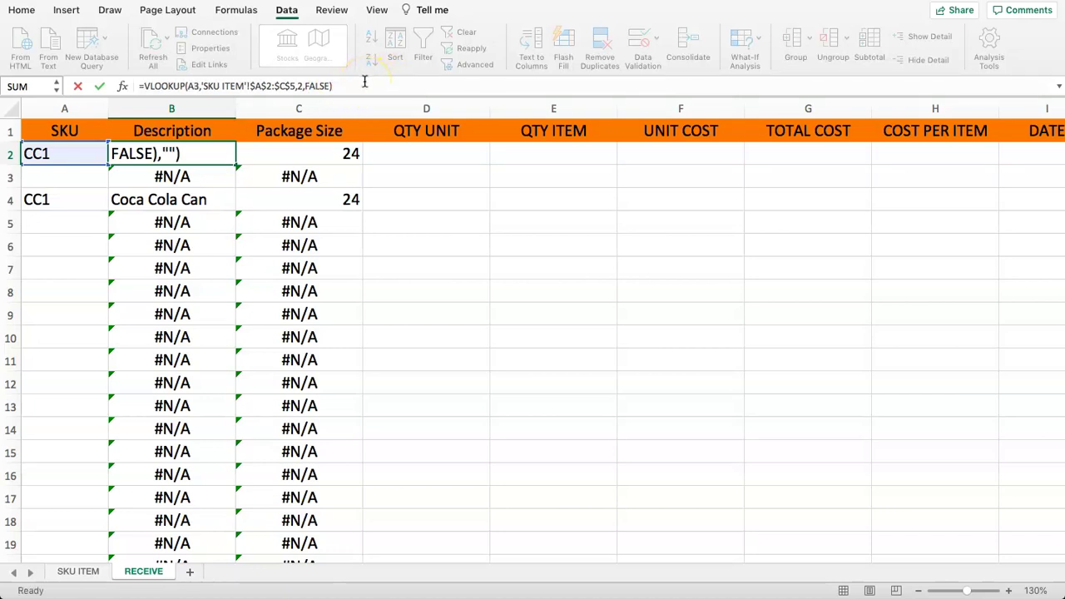
# - Fill the IFNA formula from B2 down the Description column and check the filled rows
pyautogui.click(200, 161)
pyautogui.doubleClick(236, 167)
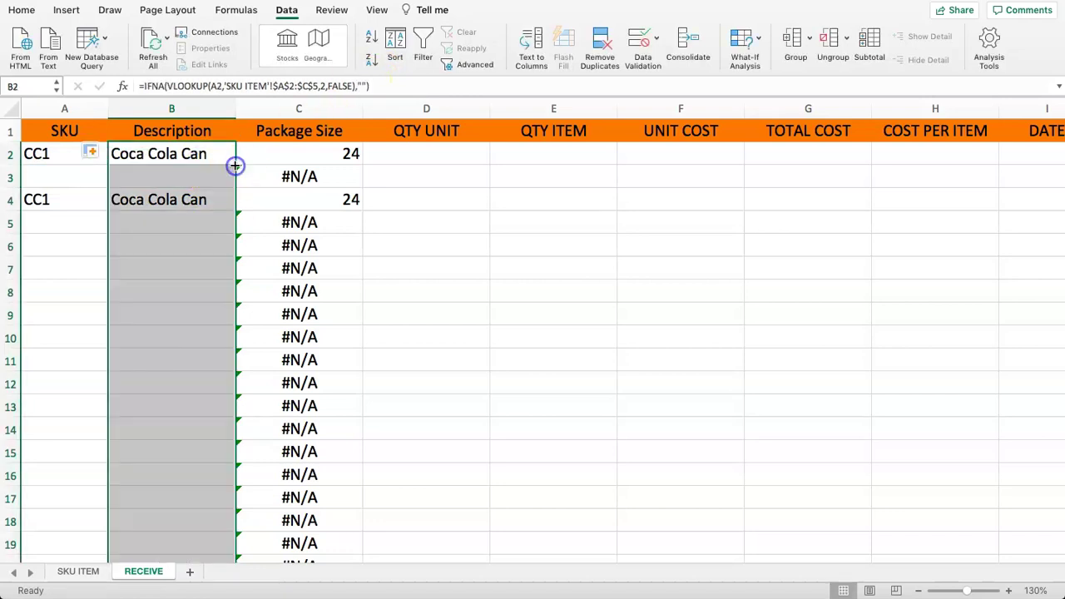
pyautogui.scroll(-5, 214, 228)
pyautogui.scroll(5, 240, 209)
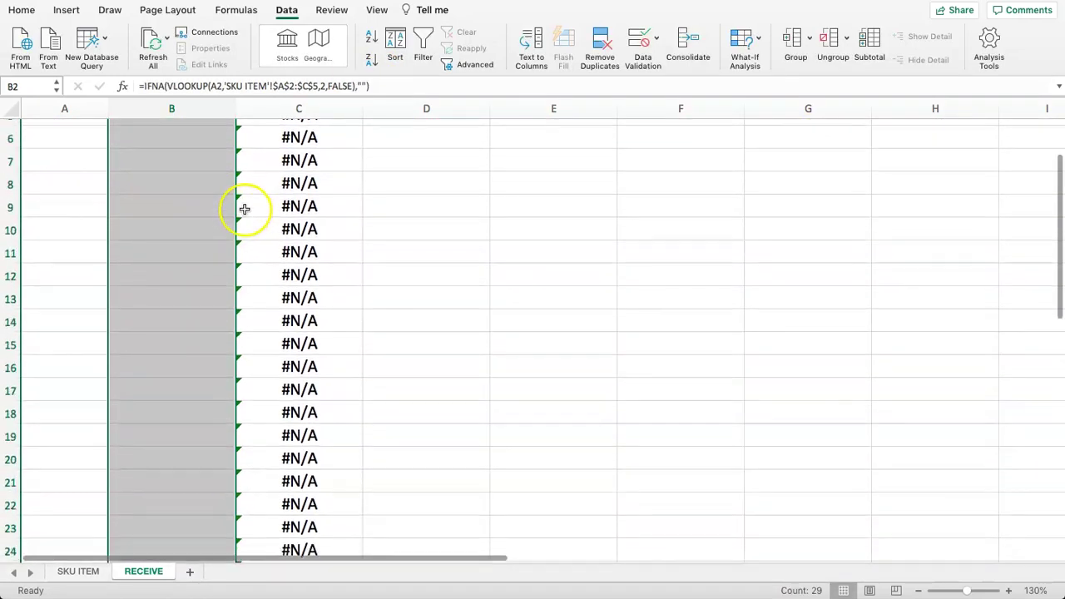
# - Wrap the VLOOKUP in C2 in IFNA with an empty string "" as the fallback value
pyautogui.scroll(1, 301, 155)
pyautogui.click(303, 155)
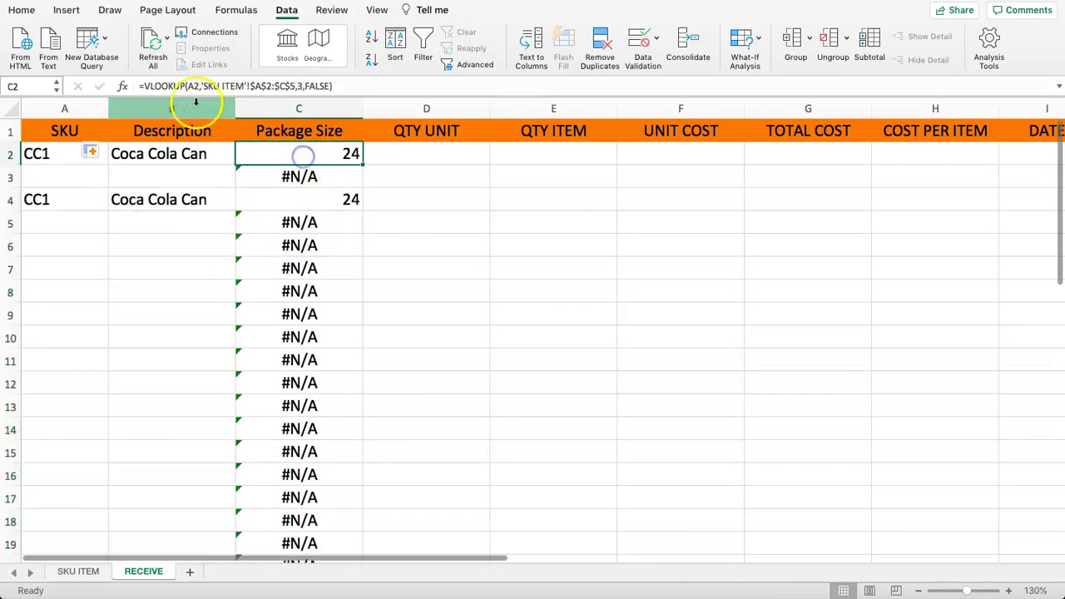
pyautogui.click(146, 86)
pyautogui.write('IFNA')
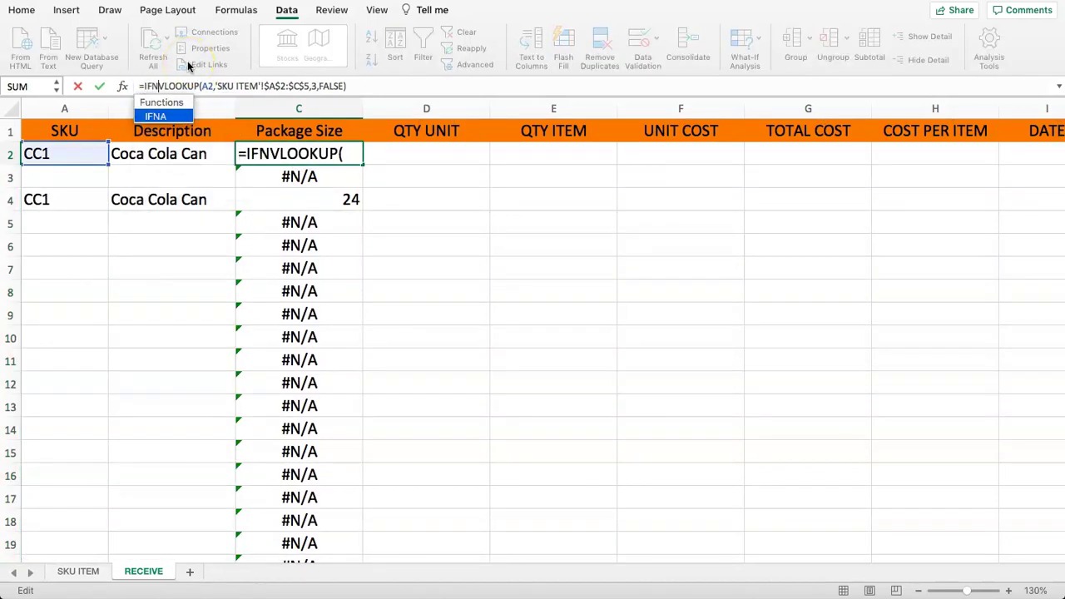
pyautogui.write('(')
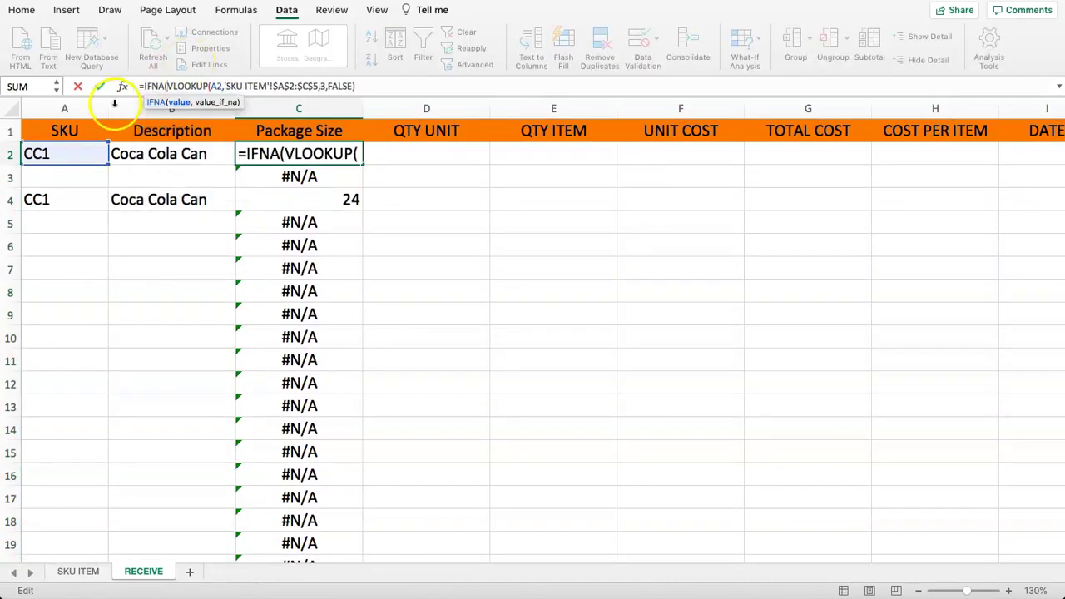
pyautogui.click(374, 85)
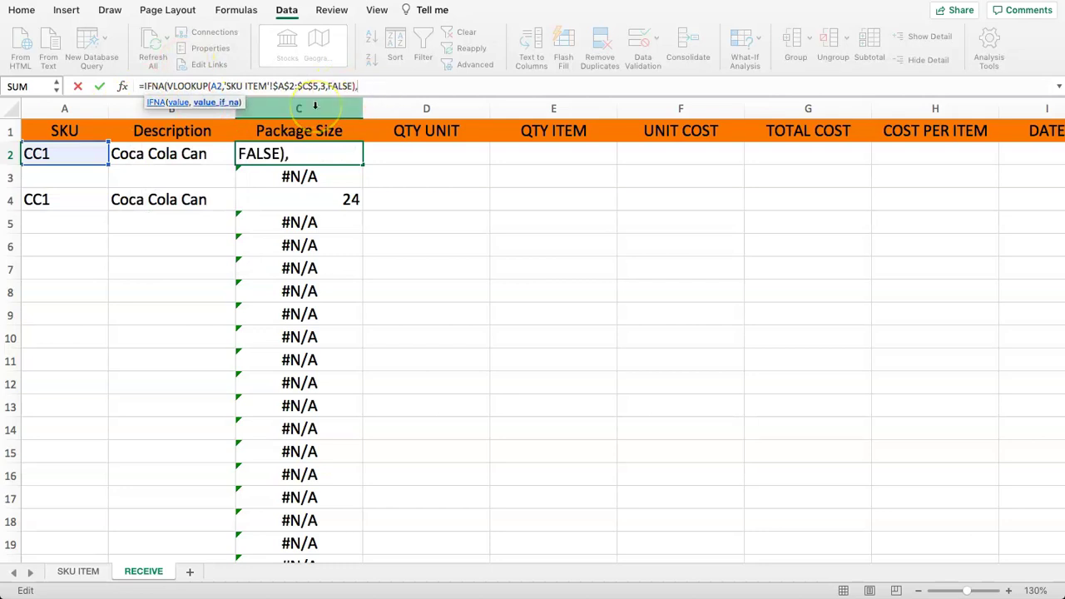
pyautogui.write(',"")')
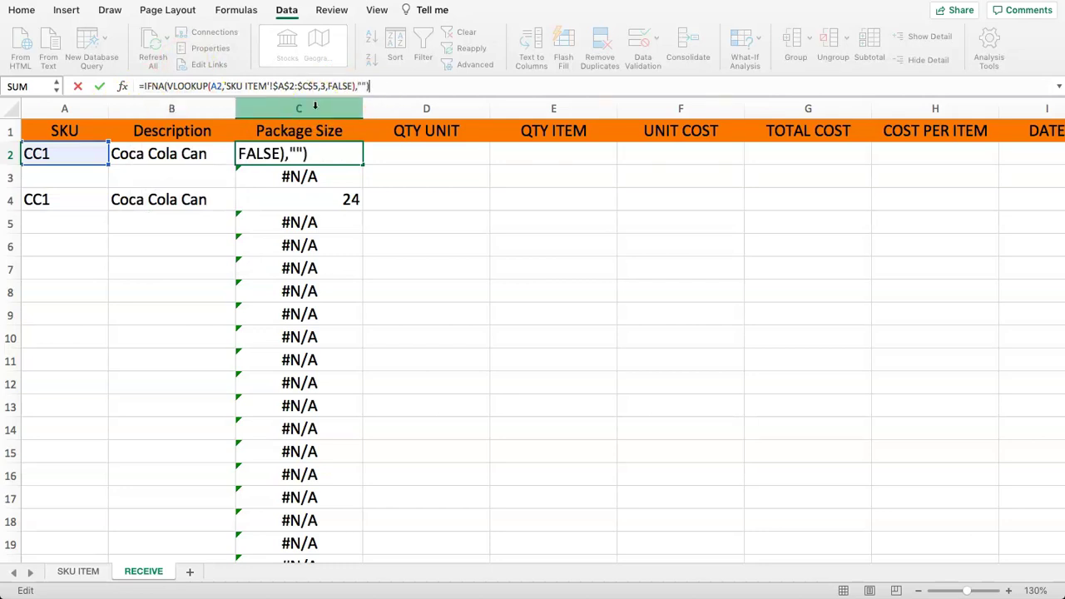
pyautogui.press('Return')
# - Fill the IFNA formula from C2 down the Package Size column and check the filled rows
pyautogui.click(308, 155)
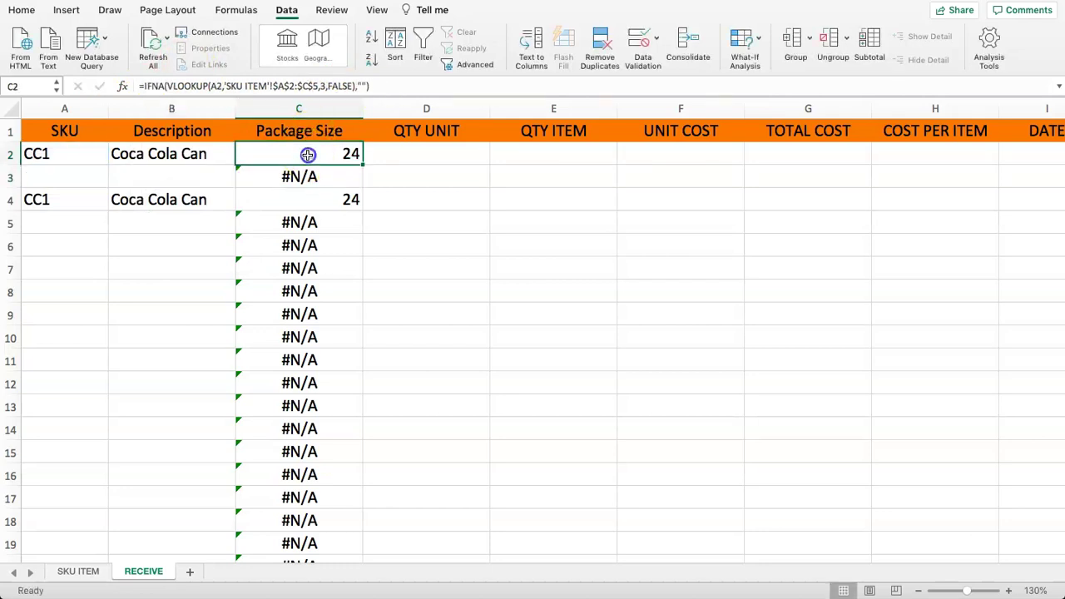
pyautogui.doubleClick(363, 164)
pyautogui.scroll(-5, 330, 209)
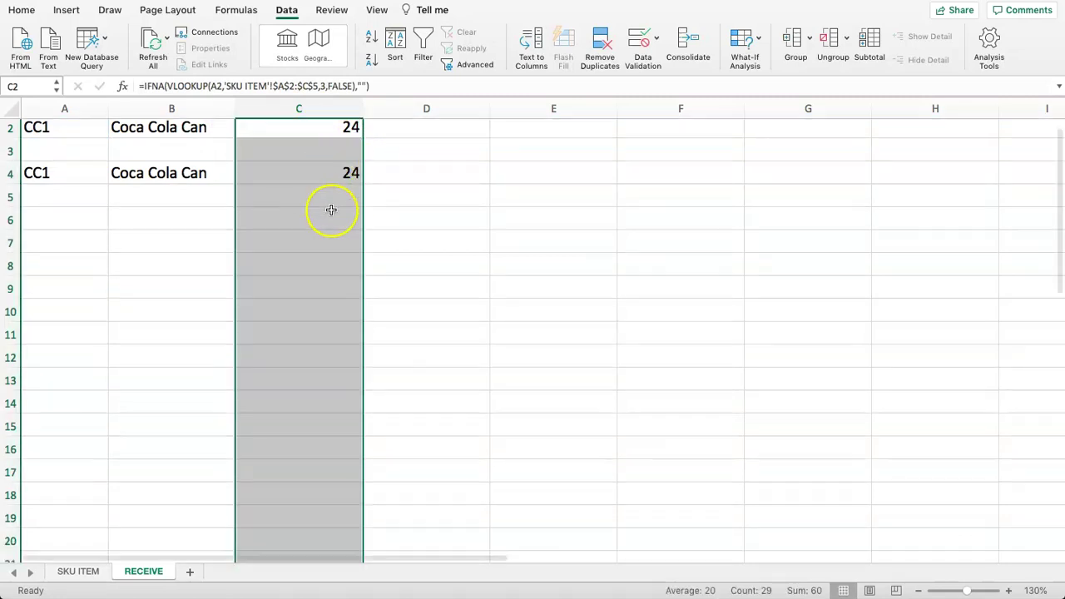
pyautogui.scroll(5, 352, 305)
pyautogui.moveTo(200, 274); pyautogui.dragTo(166, 183)
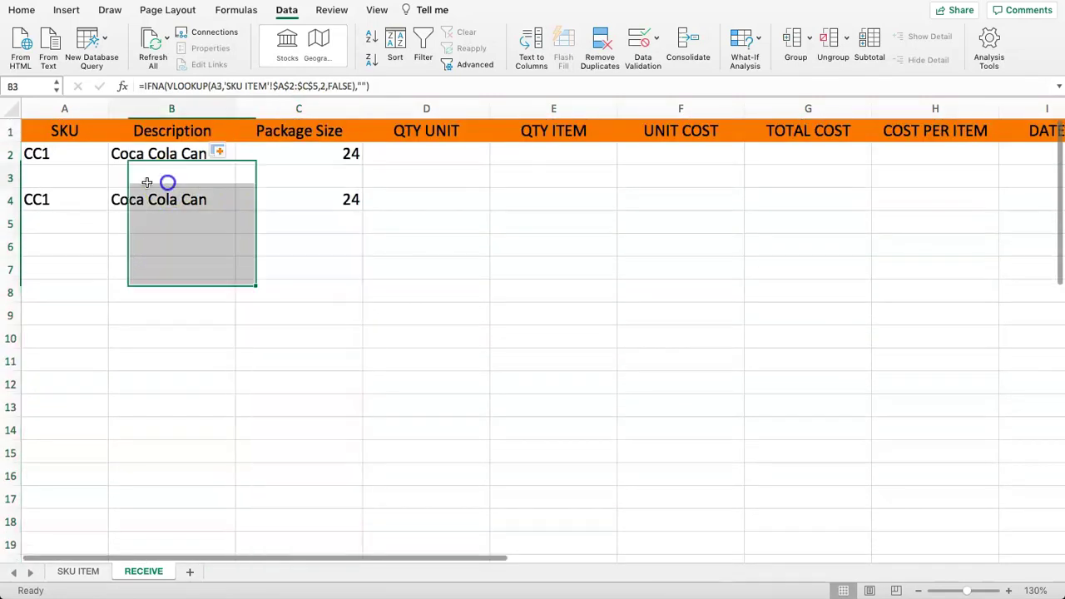
# - Test the SKU dropdown in A3 with CC1 and settle on WAT1
pyautogui.click(95, 173)
pyautogui.click(114, 181)
pyautogui.click(37, 223)
pyautogui.click(75, 221)
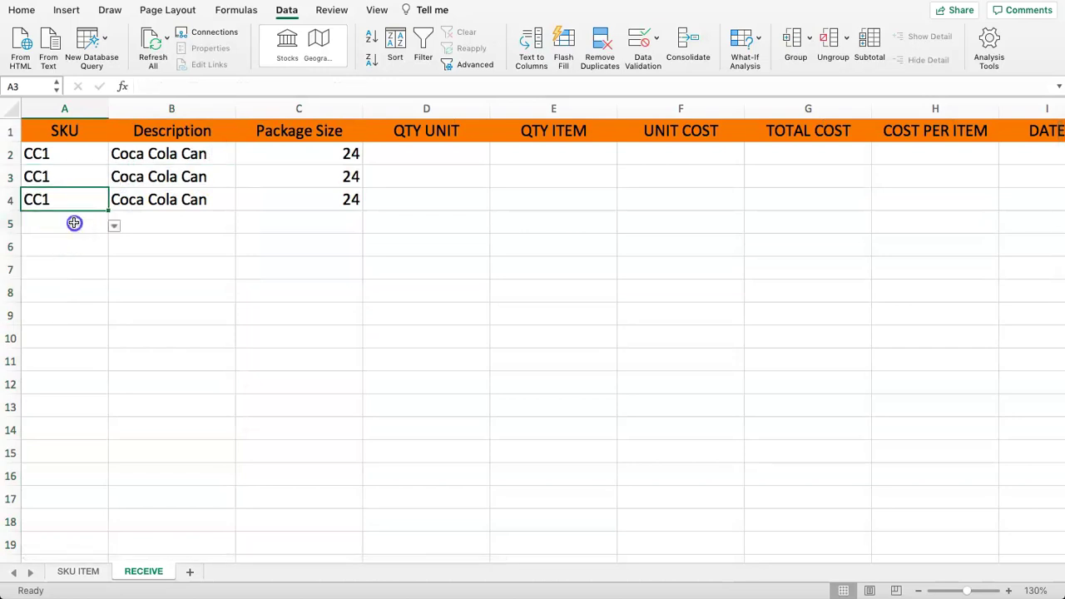
pyautogui.click(92, 180)
pyautogui.click(114, 180)
pyautogui.click(46, 206)
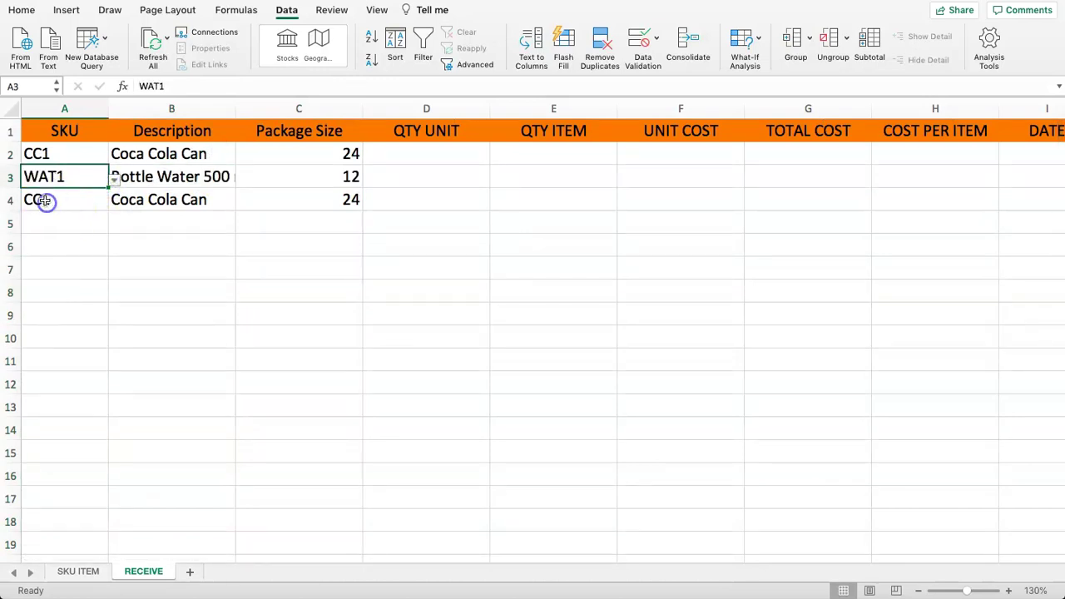
# - Choose SKU SPR1 in A5 and CN1 in A6, and check row 6's looked-up values
pyautogui.click(90, 225)
pyautogui.click(114, 226)
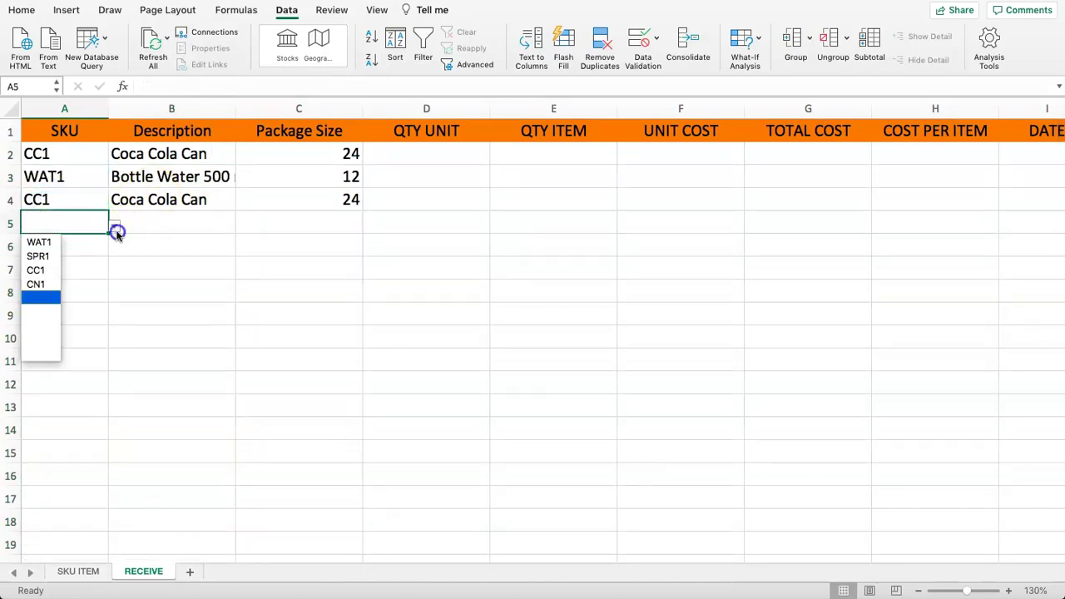
pyautogui.click(54, 263)
pyautogui.click(84, 247)
pyautogui.click(114, 249)
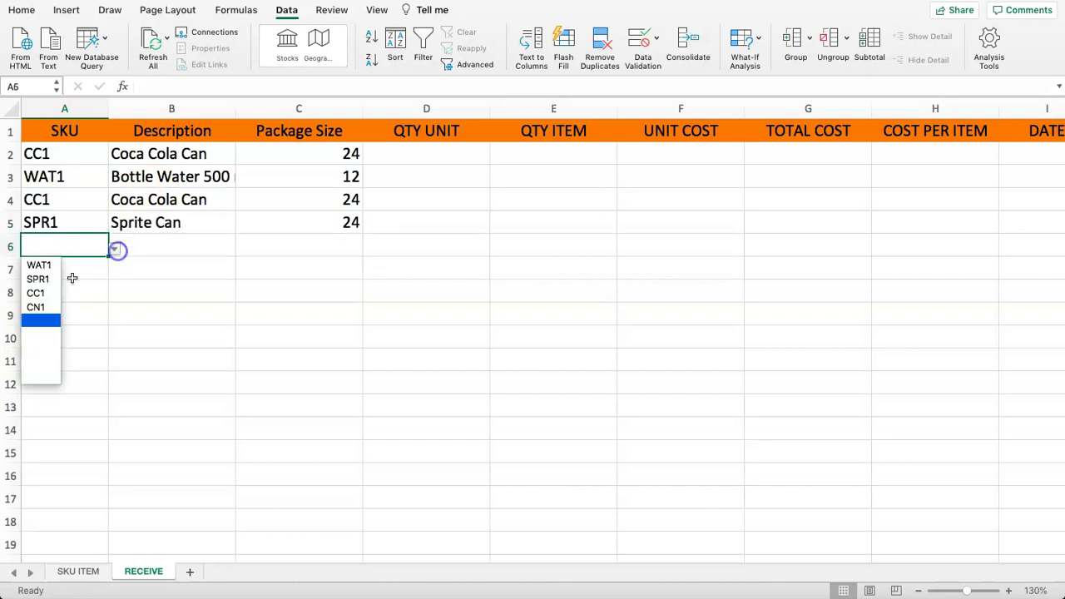
pyautogui.click(37, 308)
pyautogui.click(176, 271)
pyautogui.click(199, 247)
pyautogui.click(267, 242)
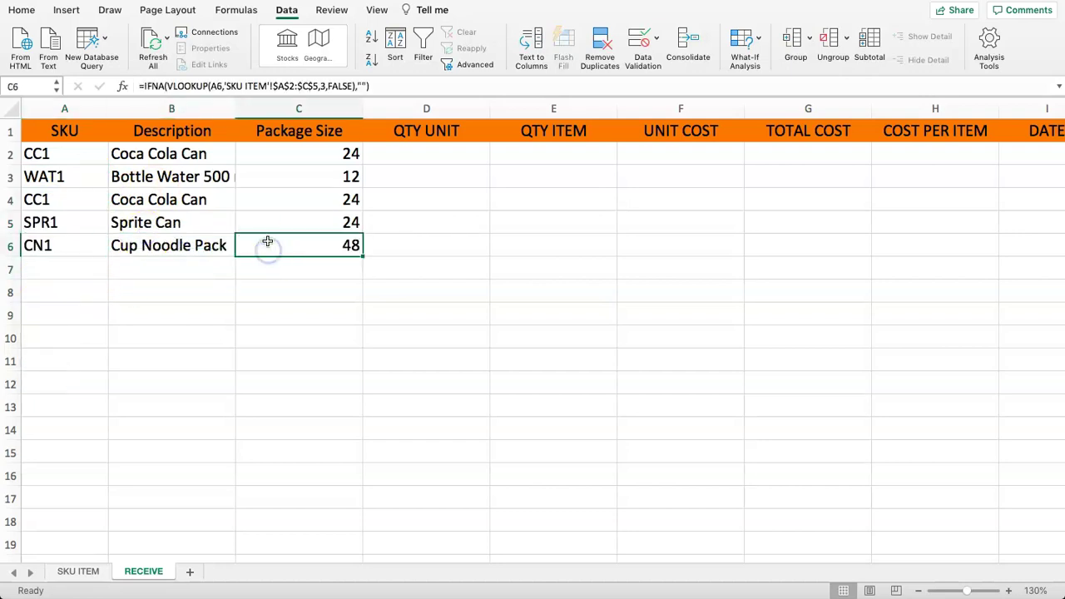
# - Shade the Description and Package Size formula cells, B2 to C30, with the light gray theme fill color
pyautogui.click(400, 159)
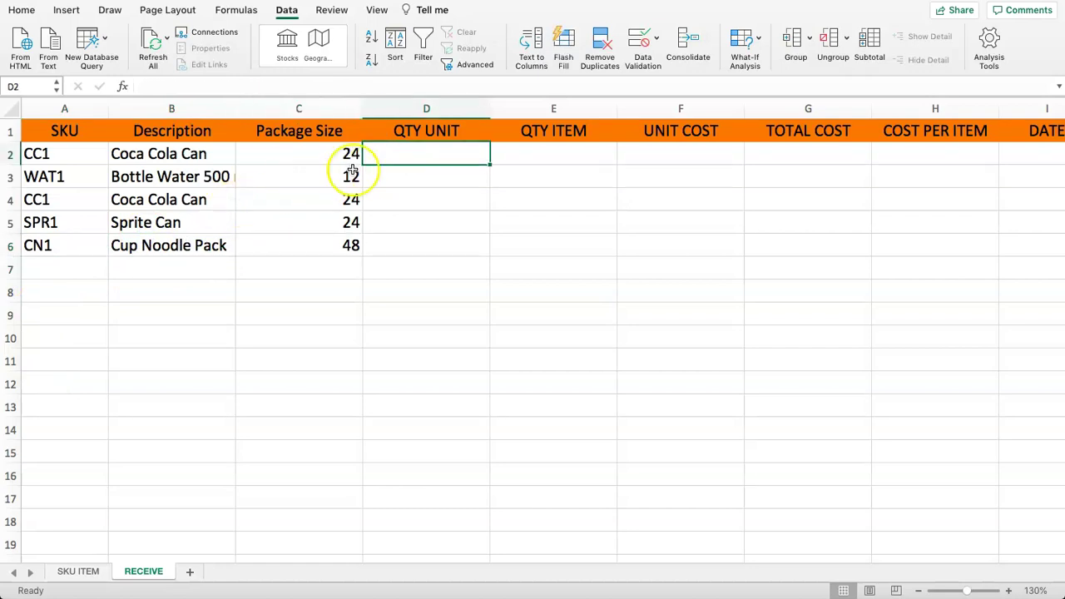
pyautogui.moveTo(116, 155); pyautogui.dragTo(261, 492)
pyautogui.scroll(4, 260, 243)
pyautogui.scroll(-1, 260, 243)
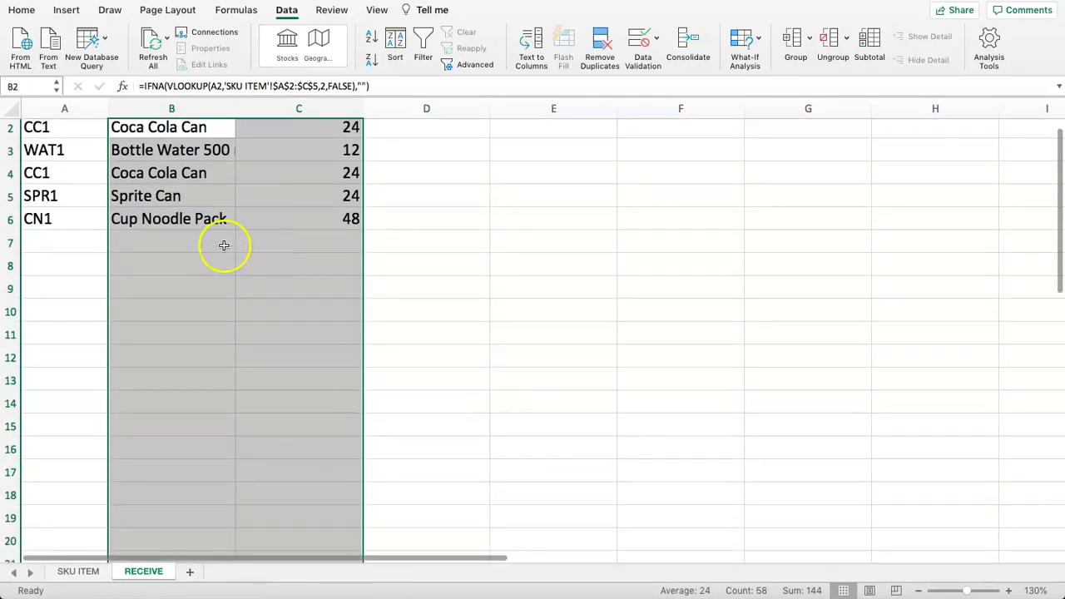
pyautogui.scroll(1, 224, 245)
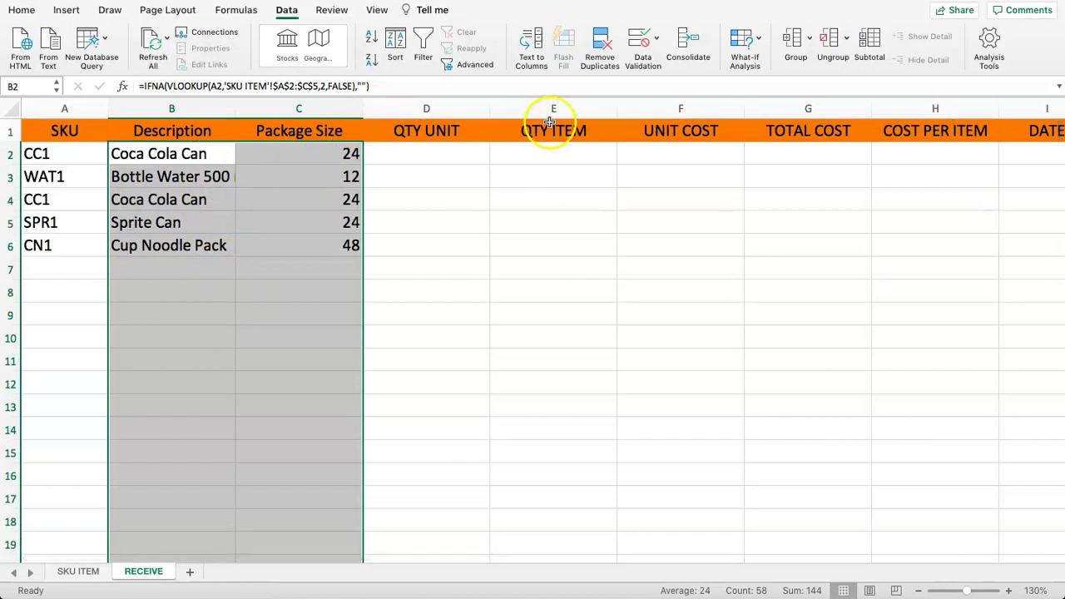
pyautogui.click(22, 10)
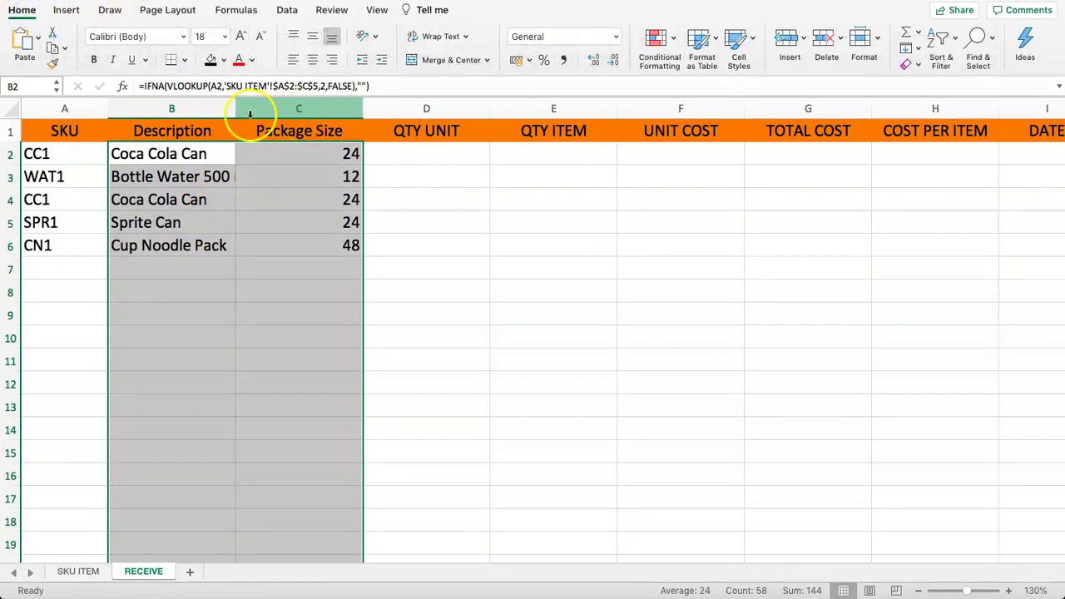
pyautogui.click(223, 60)
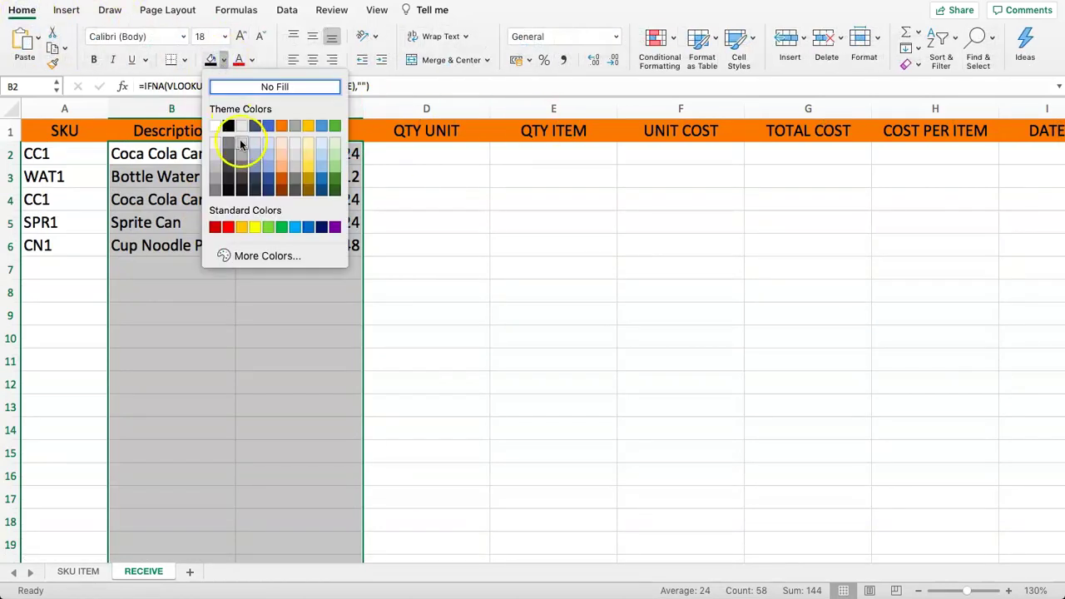
pyautogui.click(241, 129)
pyautogui.click(335, 178)
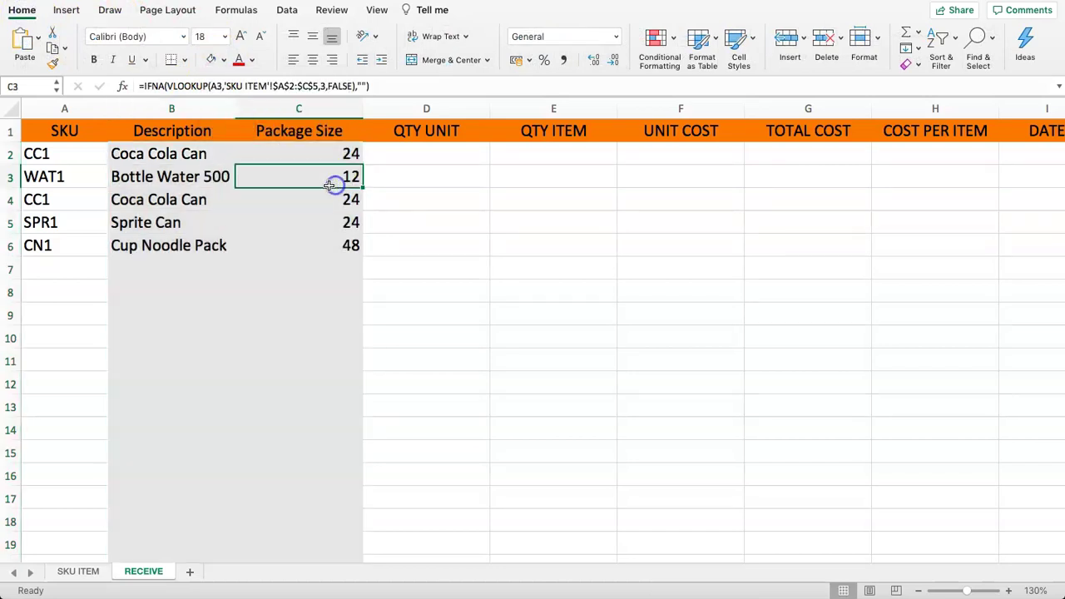
# - Enter the QTY UNIT values 1, 2, 3, 4 and 5 in cells D2 to D6
pyautogui.click(420, 182)
pyautogui.click(414, 155)
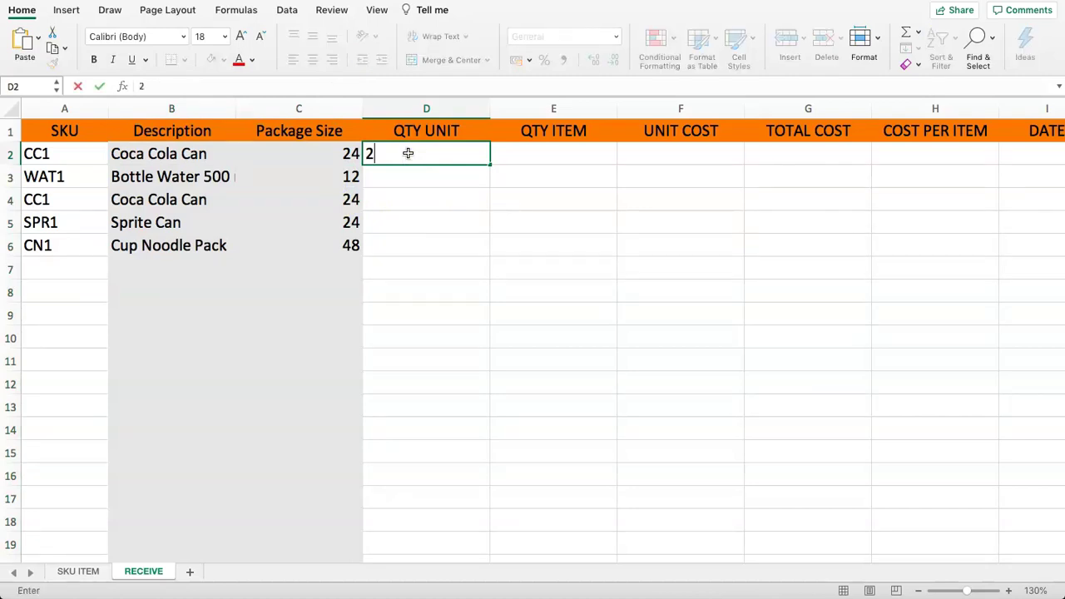
pyautogui.write('1')
pyautogui.press('Return')
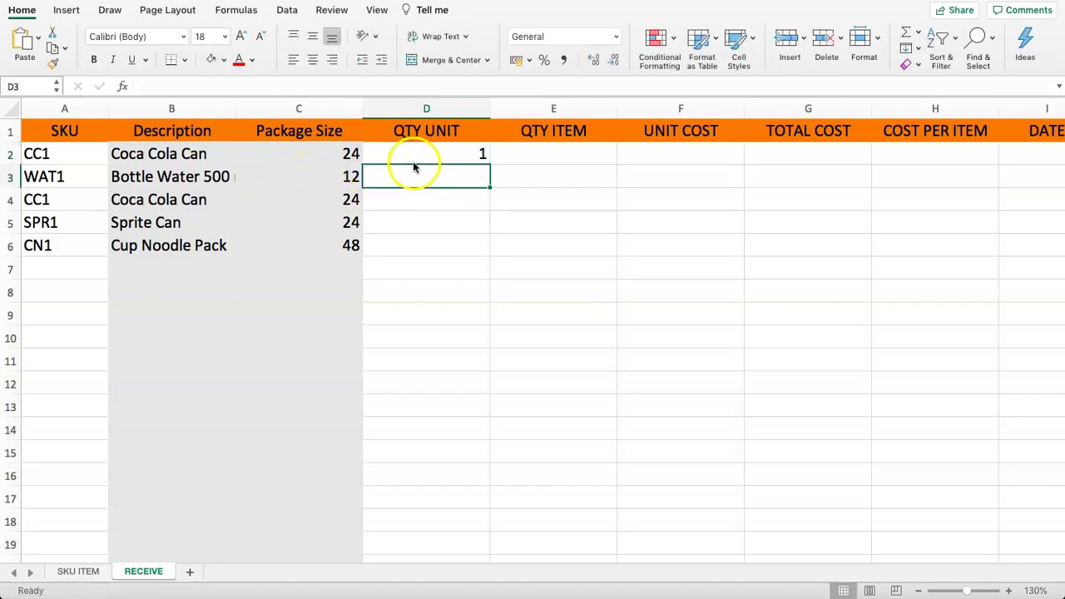
pyautogui.click(424, 153)
pyautogui.click(464, 178)
pyautogui.write('2')
pyautogui.press('Return')
pyautogui.write('3')
pyautogui.press('Return')
pyautogui.write('4')
pyautogui.press('Return')
pyautogui.write('5')
pyautogui.press('Tab')
pyautogui.click(521, 159)
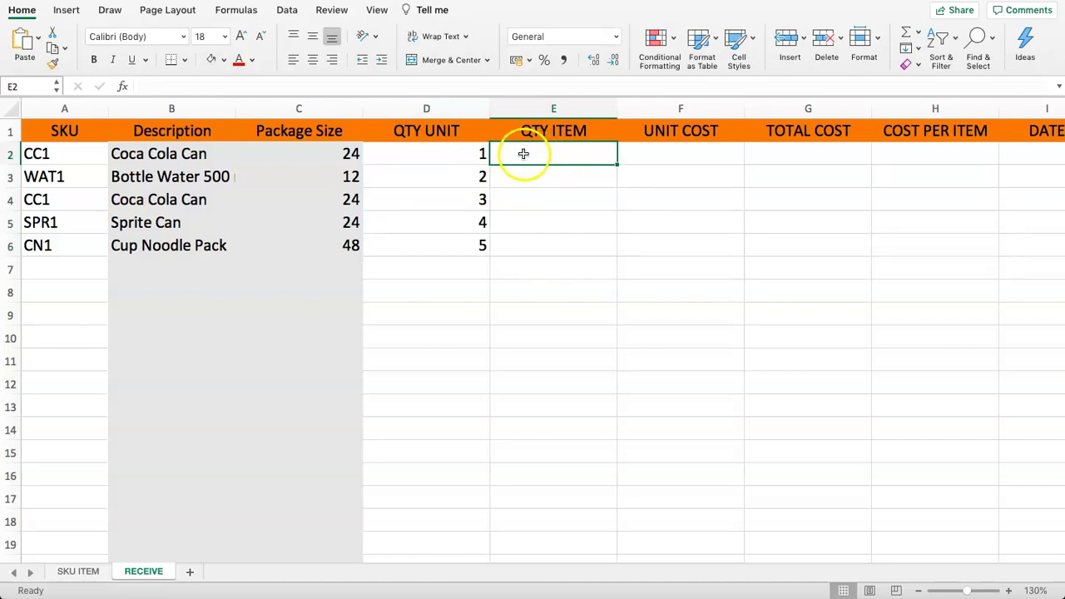
pyautogui.moveTo(316, 158); pyautogui.dragTo(452, 157)
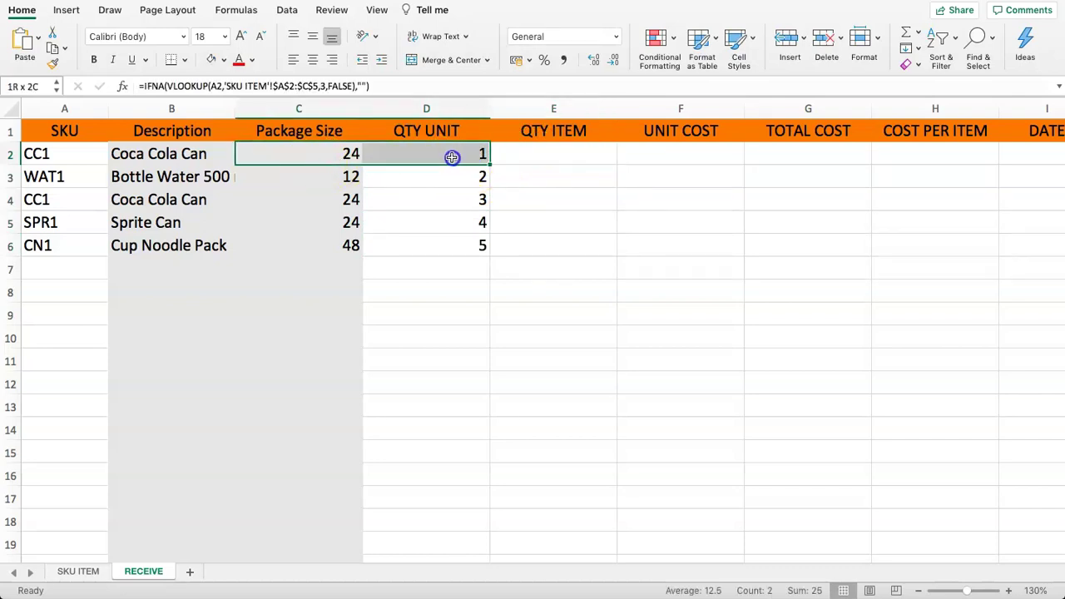
pyautogui.click(552, 158)
pyautogui.click(328, 155)
pyautogui.click(531, 133)
pyautogui.click(530, 156)
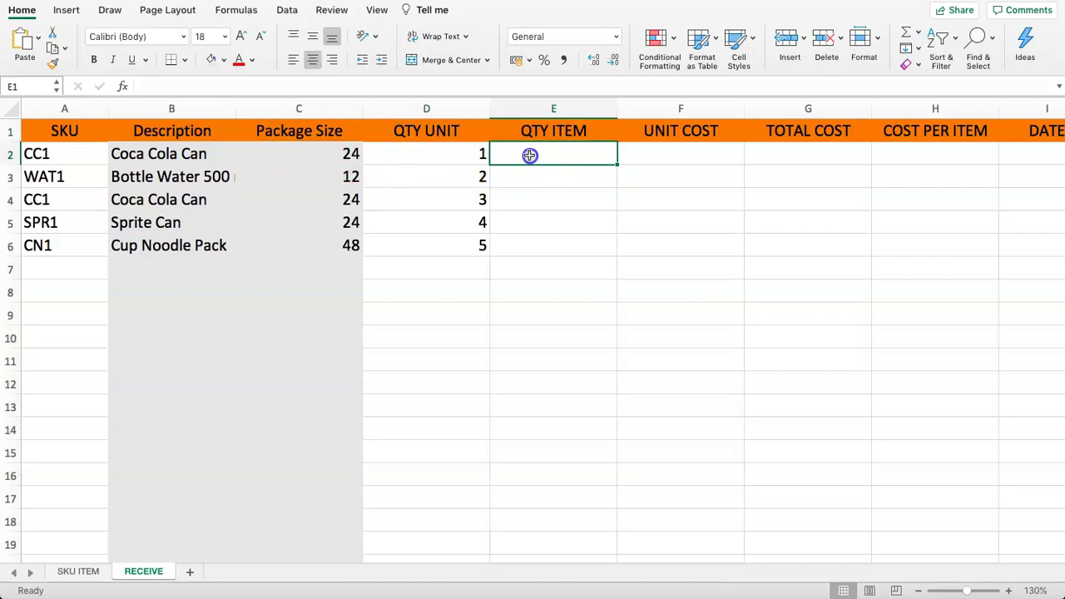
pyautogui.click(450, 156)
pyautogui.click(533, 159)
pyautogui.click(350, 156)
# - Enter the formula =C2*D2 in E2 to multiply package size by unit quantity
pyautogui.click(506, 159)
pyautogui.write('=')
pyautogui.click(335, 153)
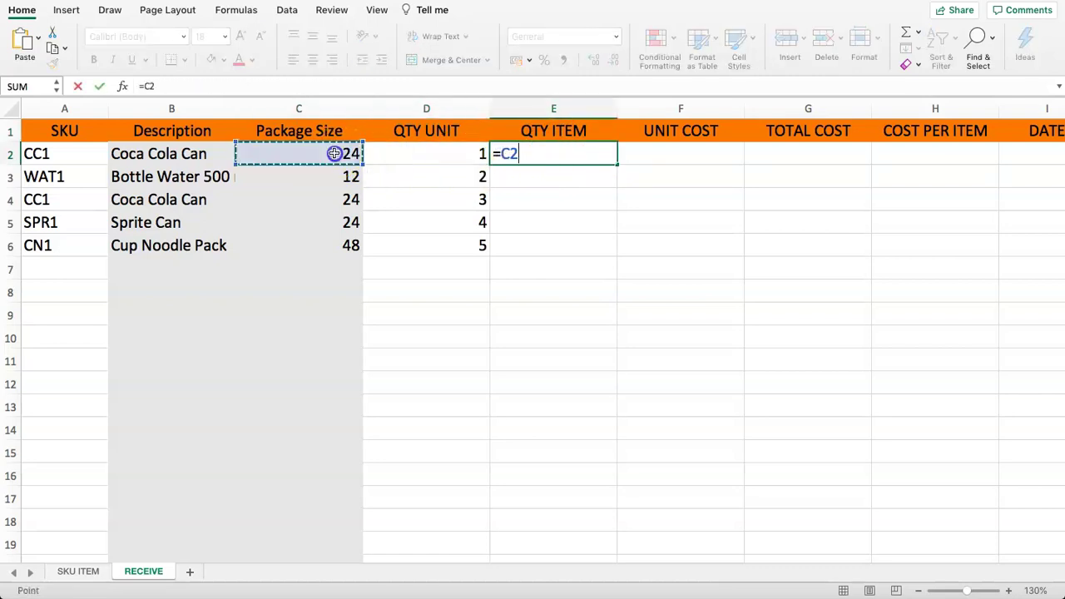
pyautogui.write('*')
pyautogui.click(410, 152)
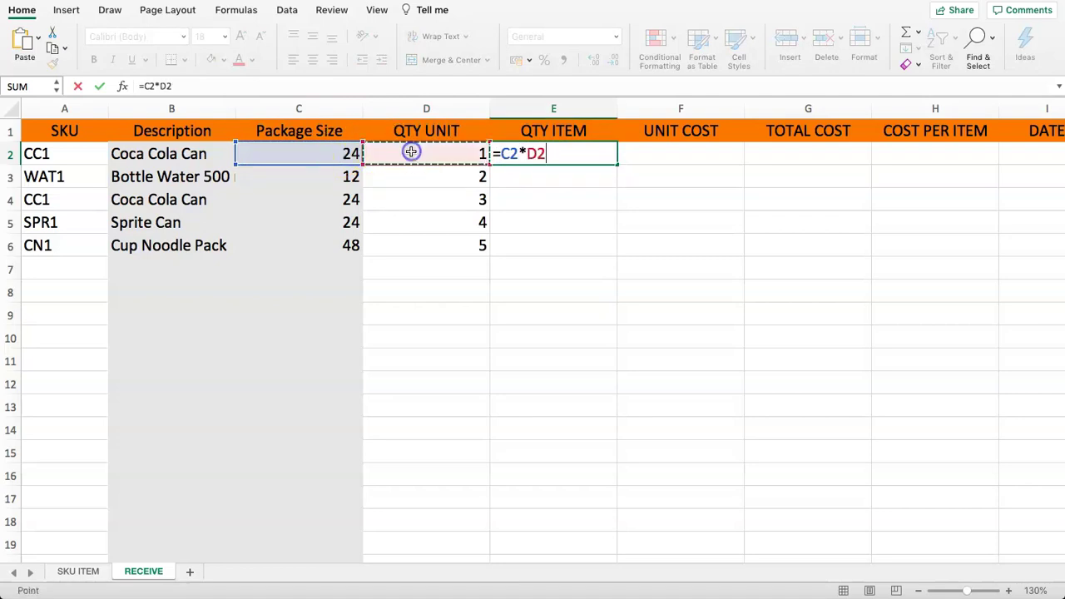
pyautogui.press('Return')
# - Fill the E2 multiplication formula down the QTY ITEM column to row 30 and review the results
pyautogui.click(552, 148)
pyautogui.moveTo(617, 164); pyautogui.dragTo(593, 498)
pyautogui.click(594, 245)
pyautogui.scroll(5, 593, 323)
pyautogui.click(543, 218)
# - Wrap E2's formula in IFERROR with an empty string fallback, giving =IFERROR(C2*D2,"")
pyautogui.click(527, 154)
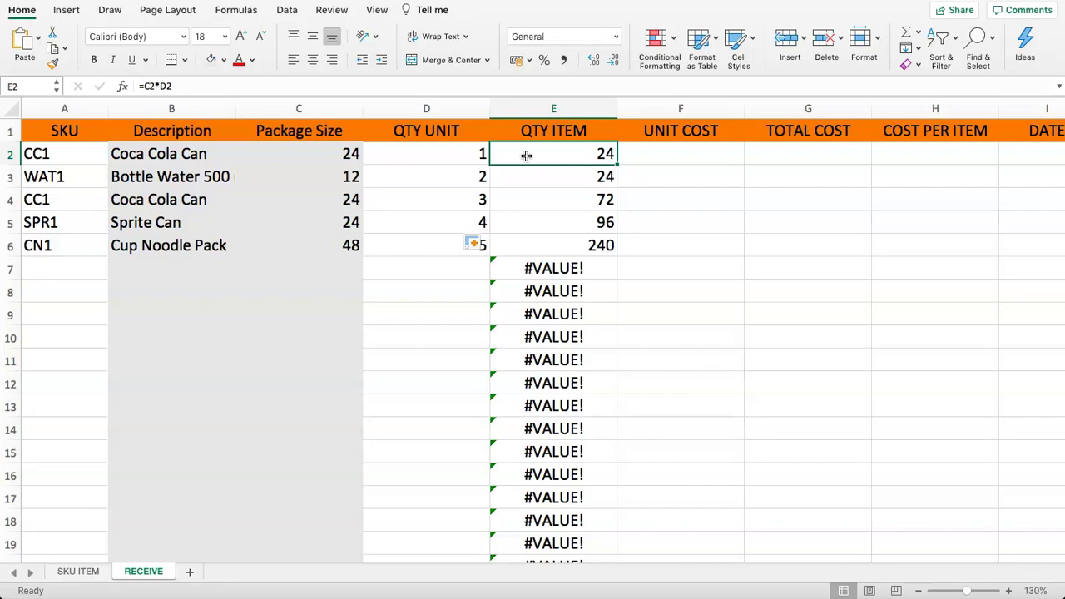
pyautogui.click(158, 86)
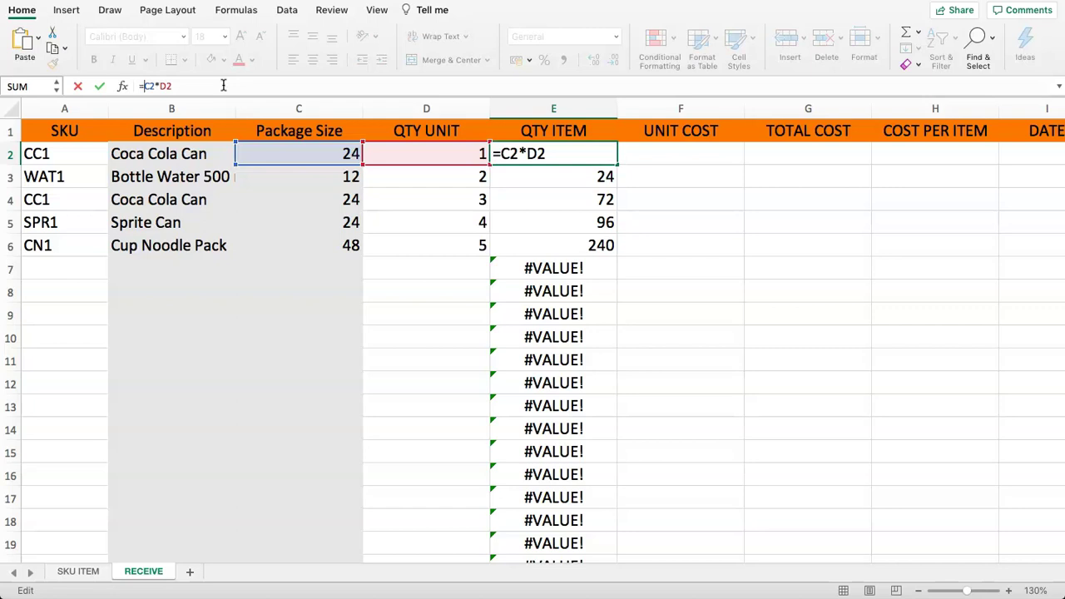
pyautogui.write('IF')
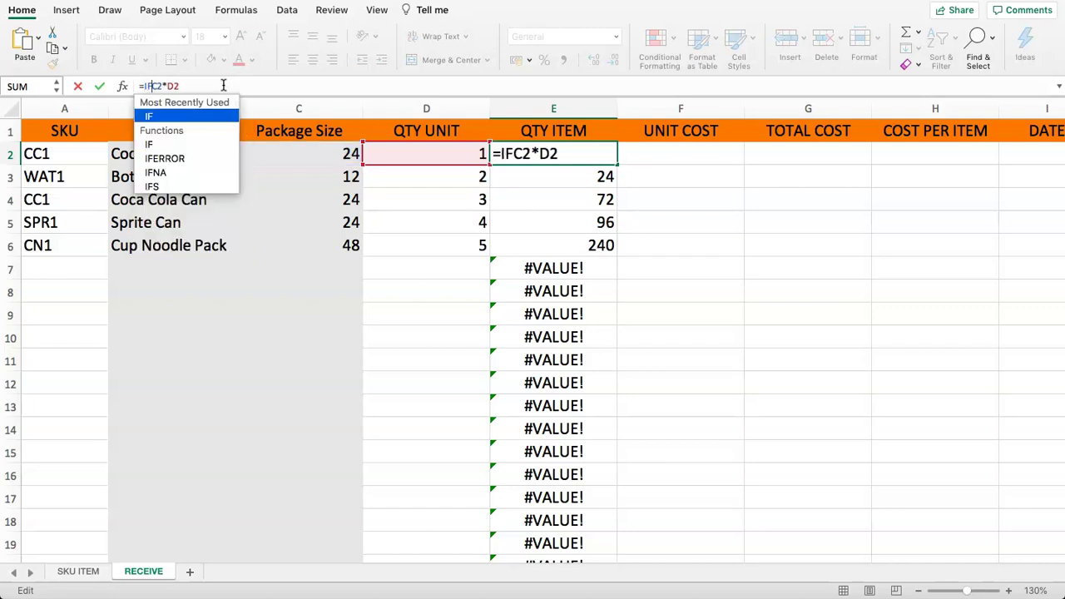
pyautogui.write('ERROR')
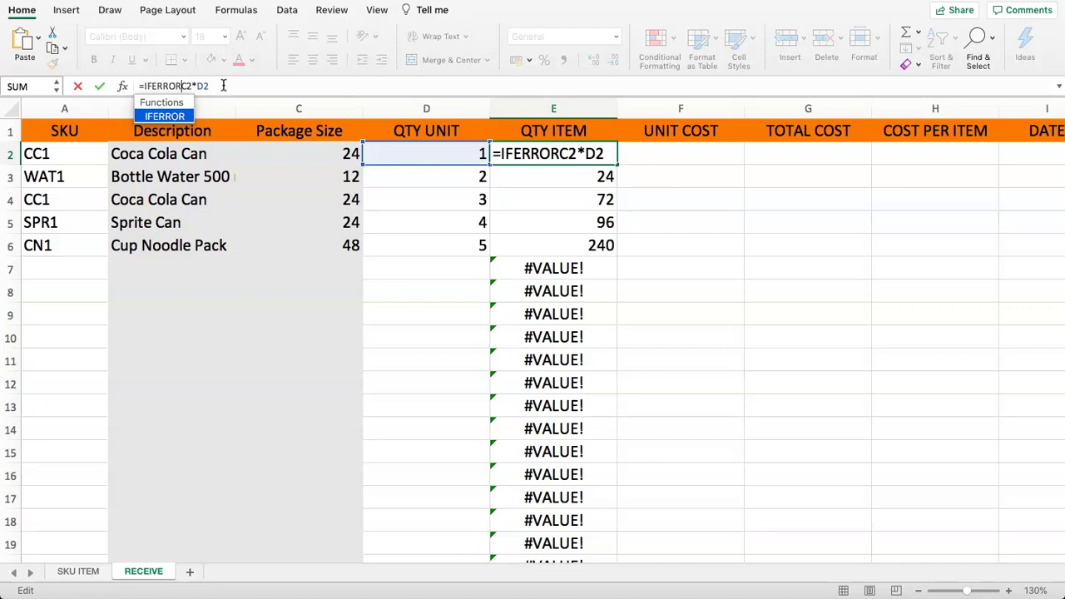
pyautogui.write('(C2*D2')
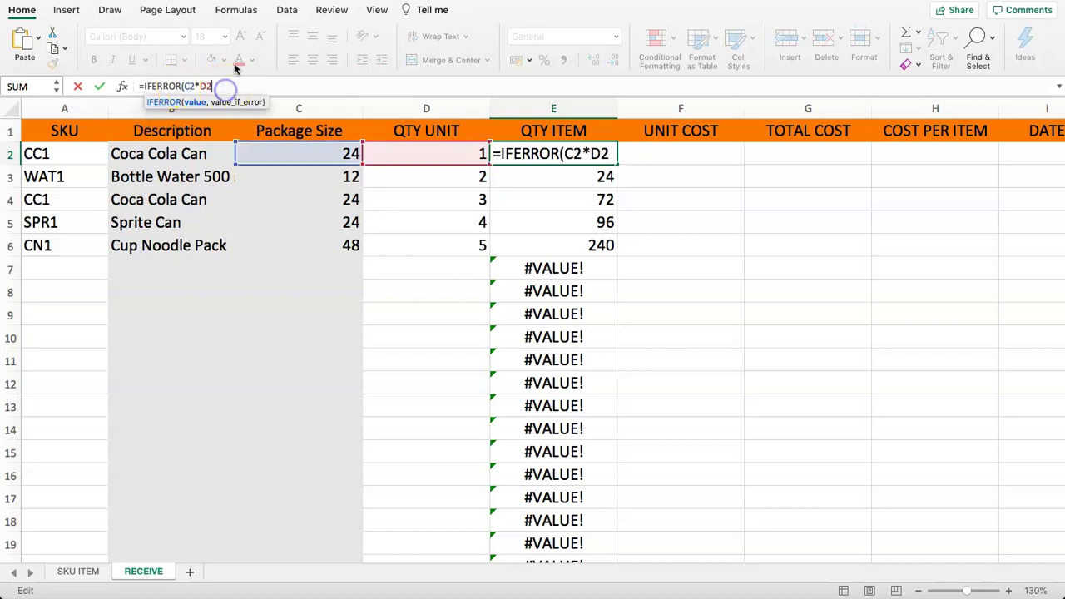
pyautogui.write(',""')
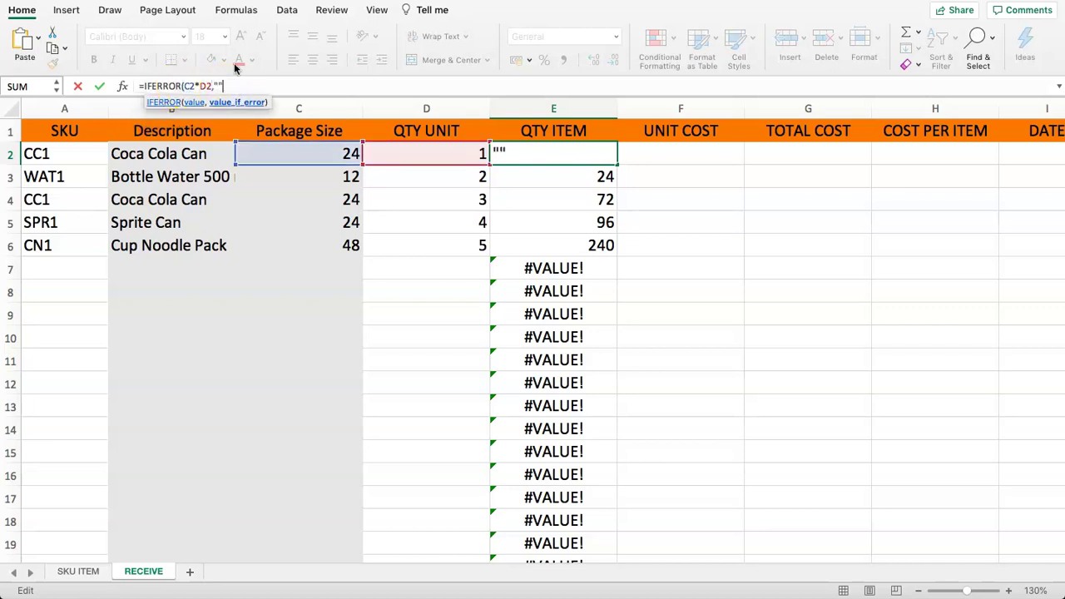
pyautogui.write(')')
pyautogui.press('Return')
# - Fill the IFERROR formula from E2 down the QTY ITEM column
pyautogui.click(526, 156)
pyautogui.doubleClick(616, 164)
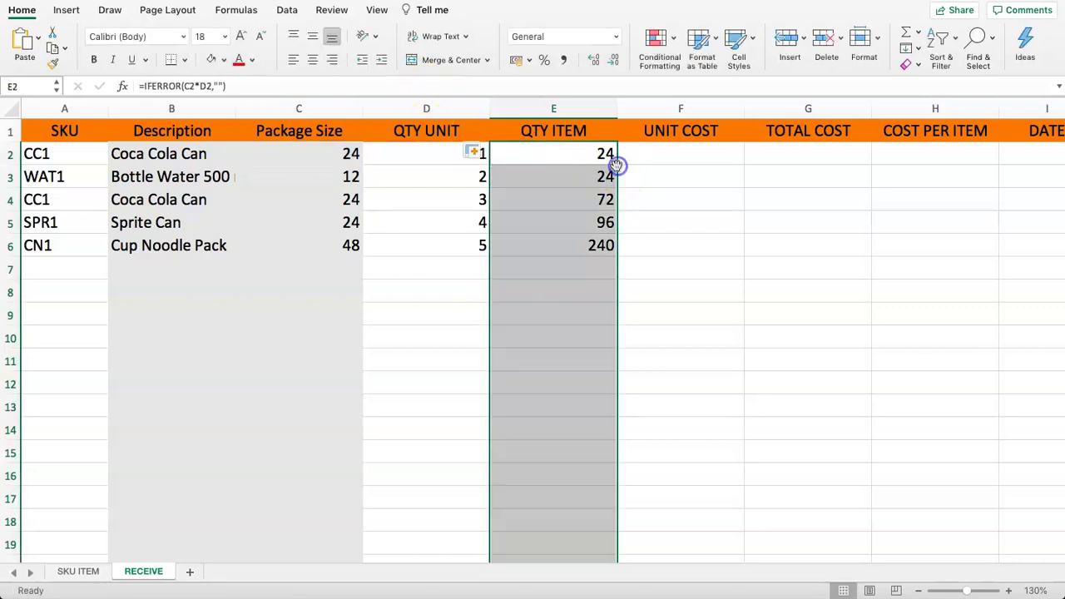
pyautogui.click(680, 164)
pyautogui.moveTo(573, 272); pyautogui.dragTo(578, 378)
# - Shade the QTY ITEM formula cells E2 to E30 with the same light gray fill
pyautogui.moveTo(549, 156); pyautogui.dragTo(522, 511)
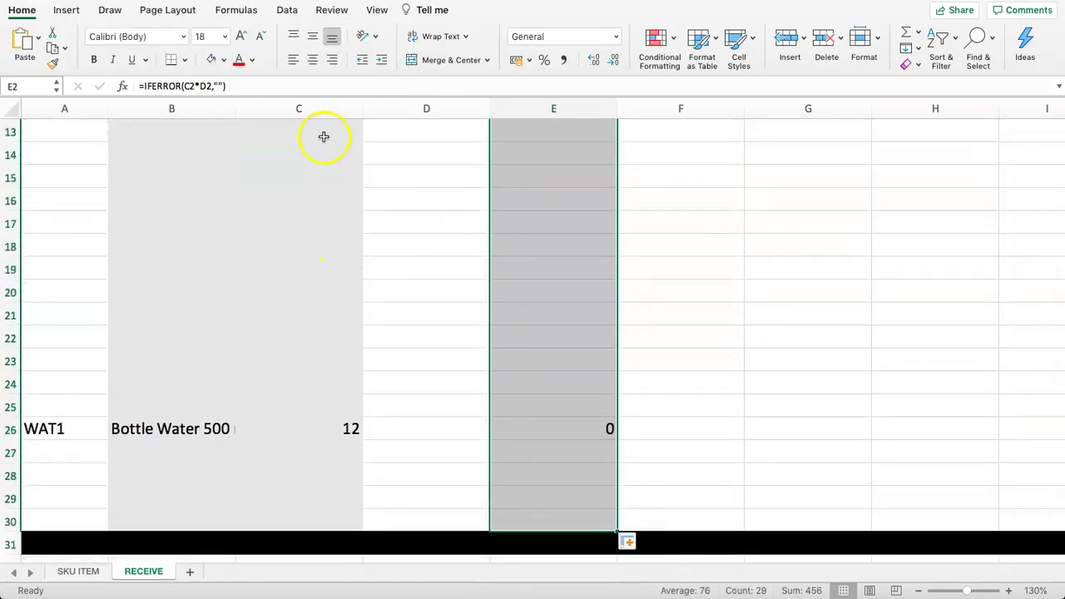
pyautogui.click(214, 59)
pyautogui.scroll(10, 482, 189)
pyautogui.click(555, 190)
pyautogui.moveTo(588, 158); pyautogui.dragTo(582, 252)
pyautogui.click(656, 190)
pyautogui.click(653, 159)
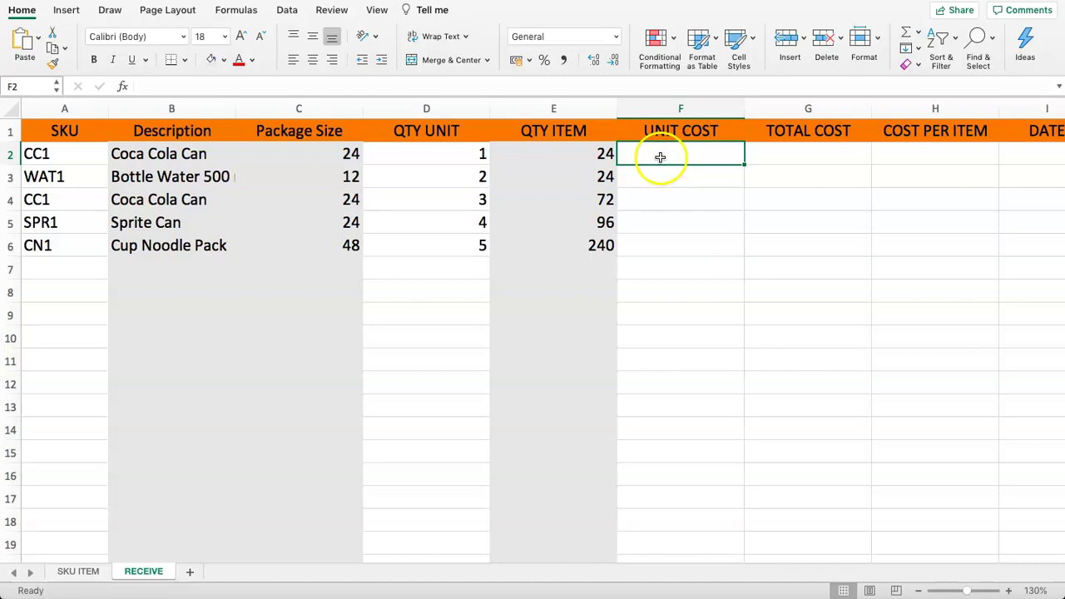
# - Examine the quantity and description cells in row 2 and the package sizes on the SKU ITEM sheet
pyautogui.click(435, 153)
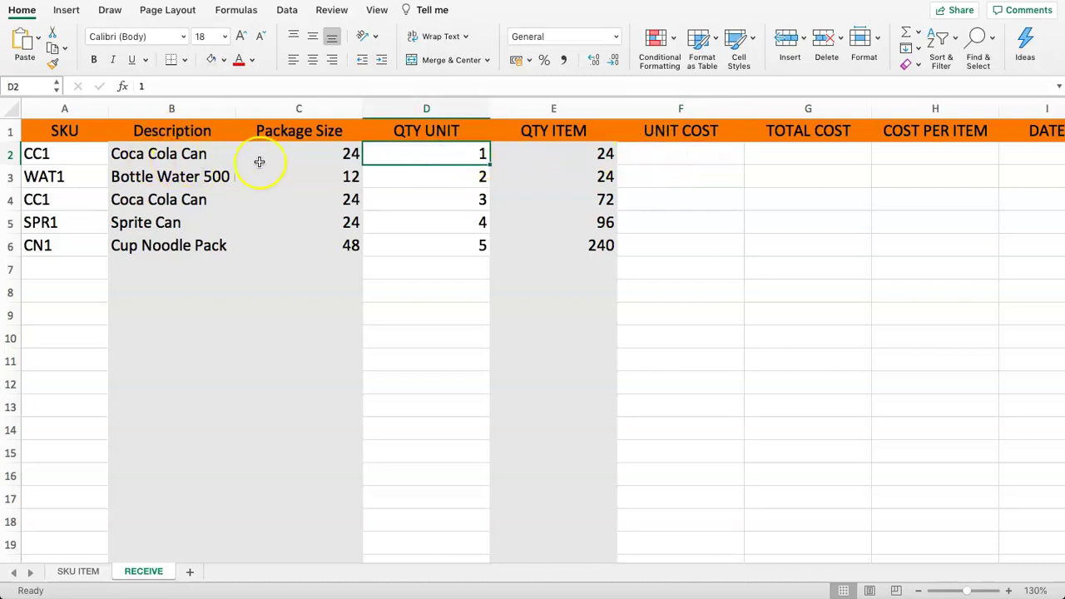
pyautogui.click(137, 154)
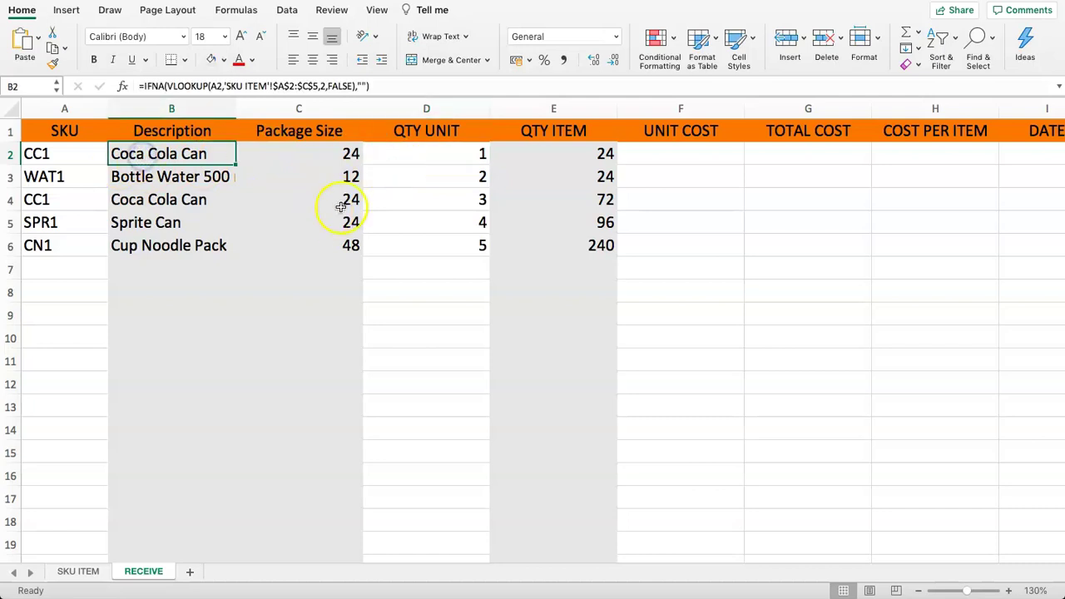
pyautogui.click(667, 154)
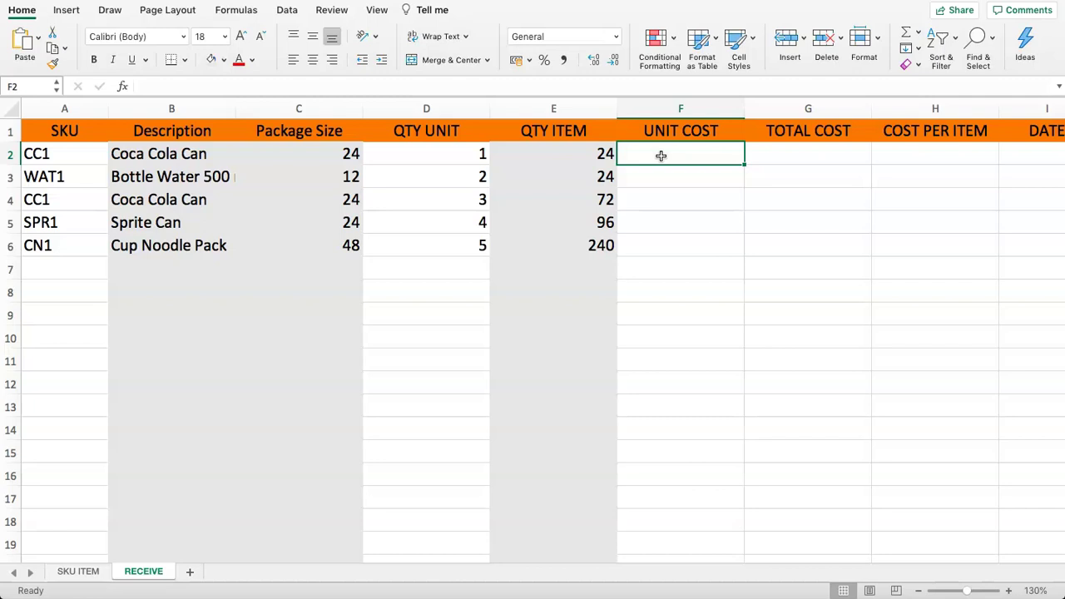
pyautogui.click(79, 572)
pyautogui.click(435, 149)
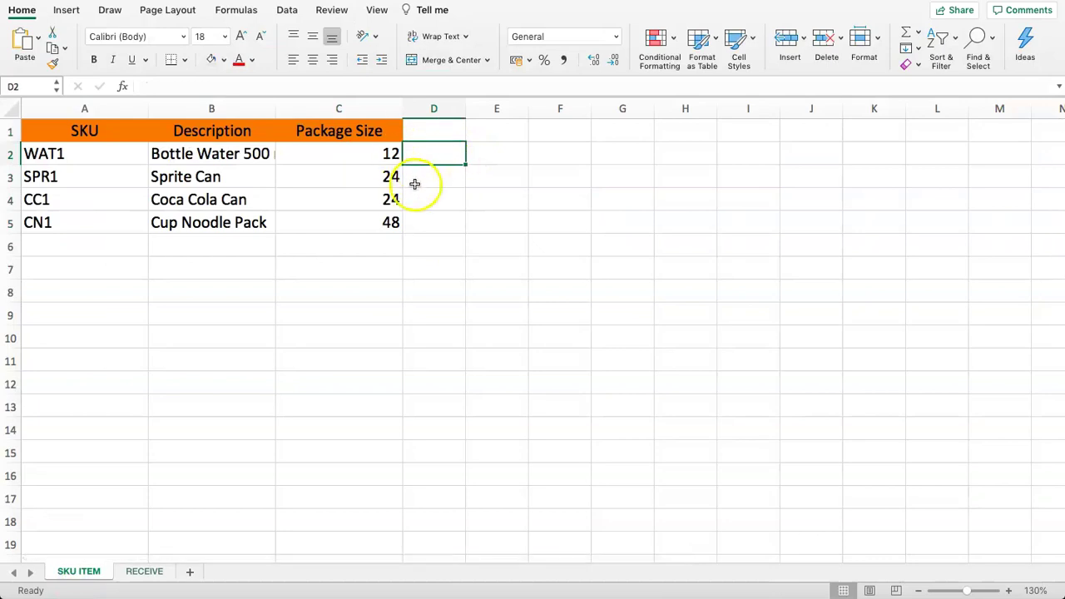
pyautogui.click(137, 572)
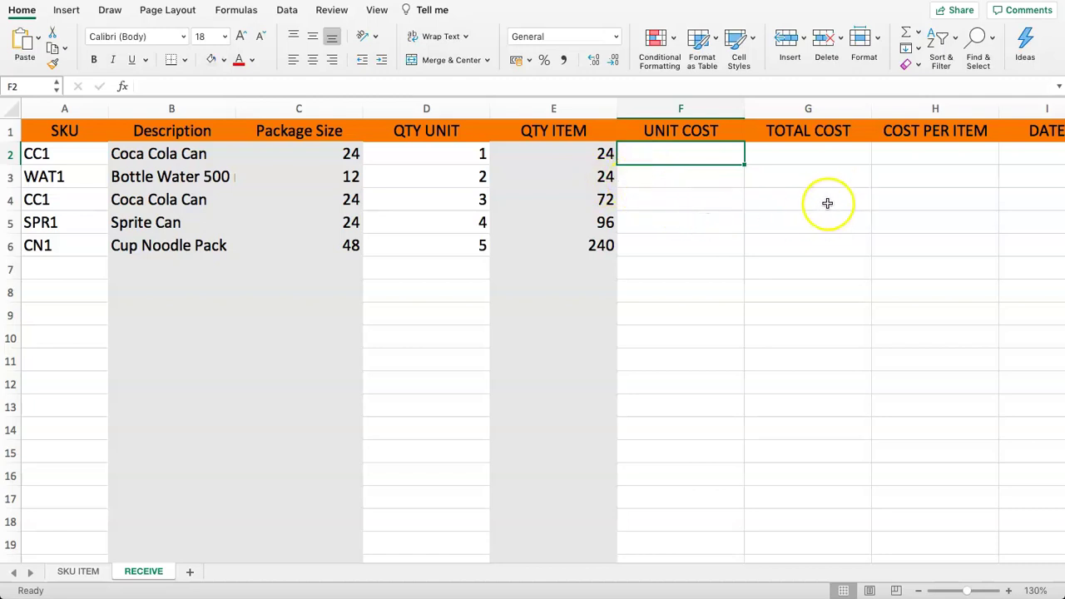
# - Enter the unit costs 5, 3, 4, 5 and 10 in cells F2 to F6 of the RECEIVE sheet
pyautogui.write('5')
pyautogui.press('Return')
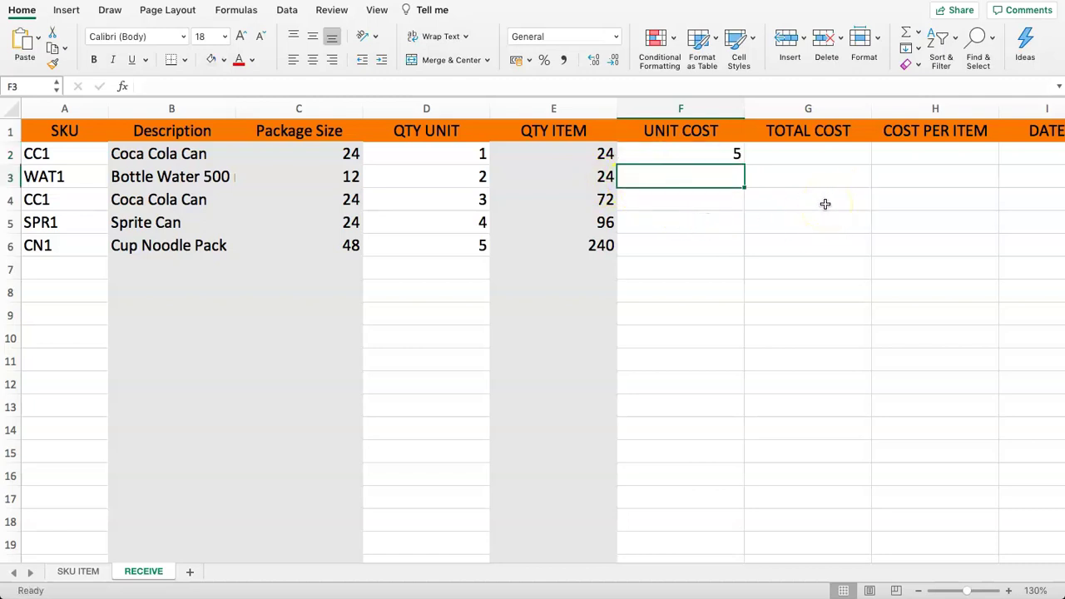
pyautogui.write('3')
pyautogui.press('Return')
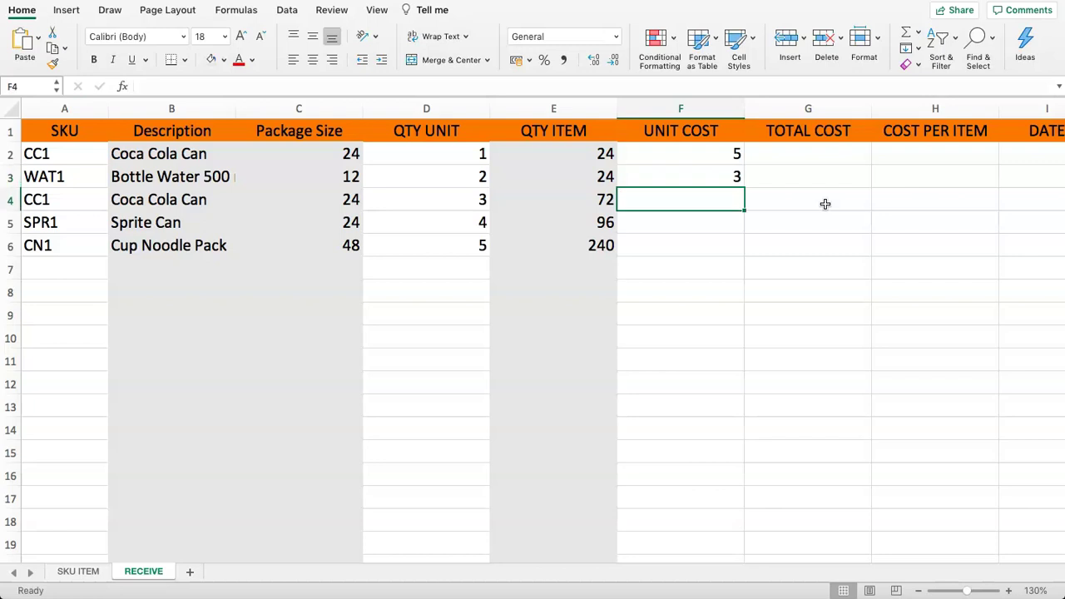
pyautogui.press('BackSpace')
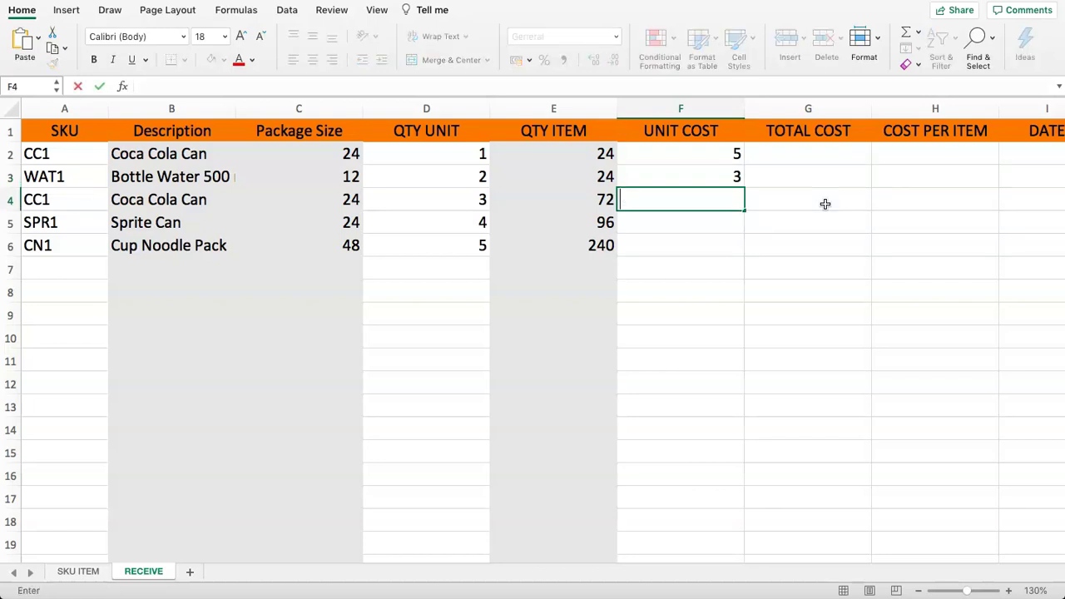
pyautogui.write('4')
pyautogui.press('Return')
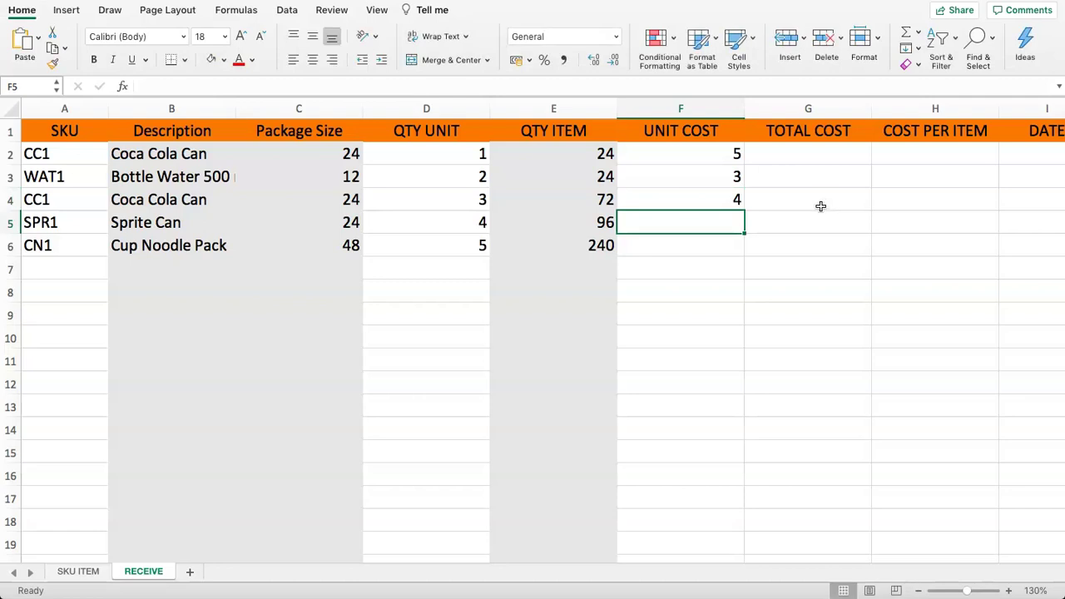
pyautogui.write('5')
pyautogui.press('Return')
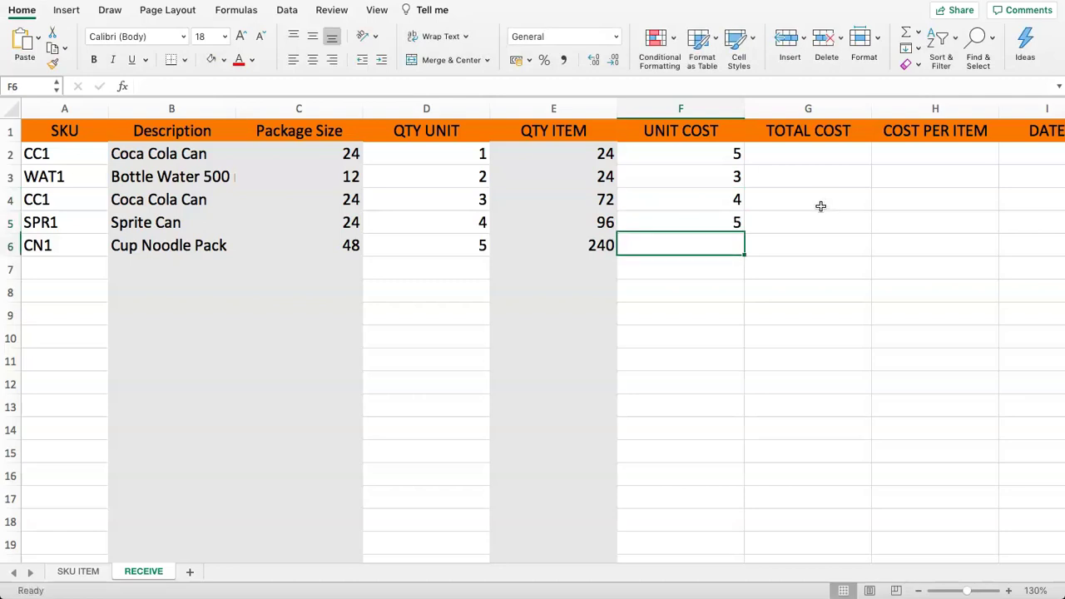
pyautogui.write('1')
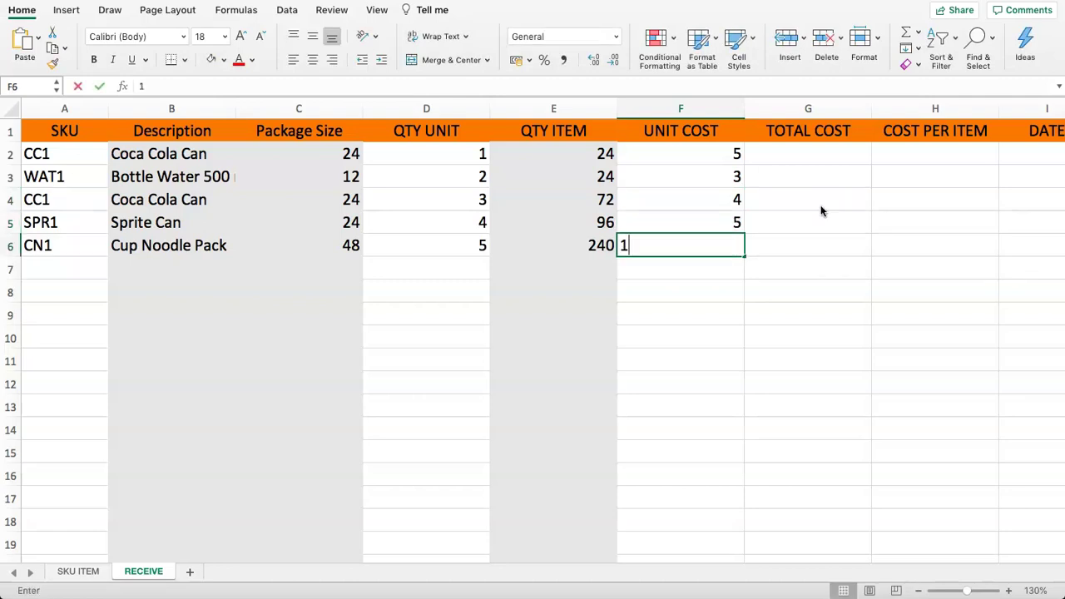
pyautogui.write('0')
pyautogui.press('Return')
# - Format the UNIT COST cells from F2 downward with the comma number style showing two decimals
pyautogui.moveTo(688, 147); pyautogui.dragTo(668, 518)
pyautogui.scroll(5, 658, 333)
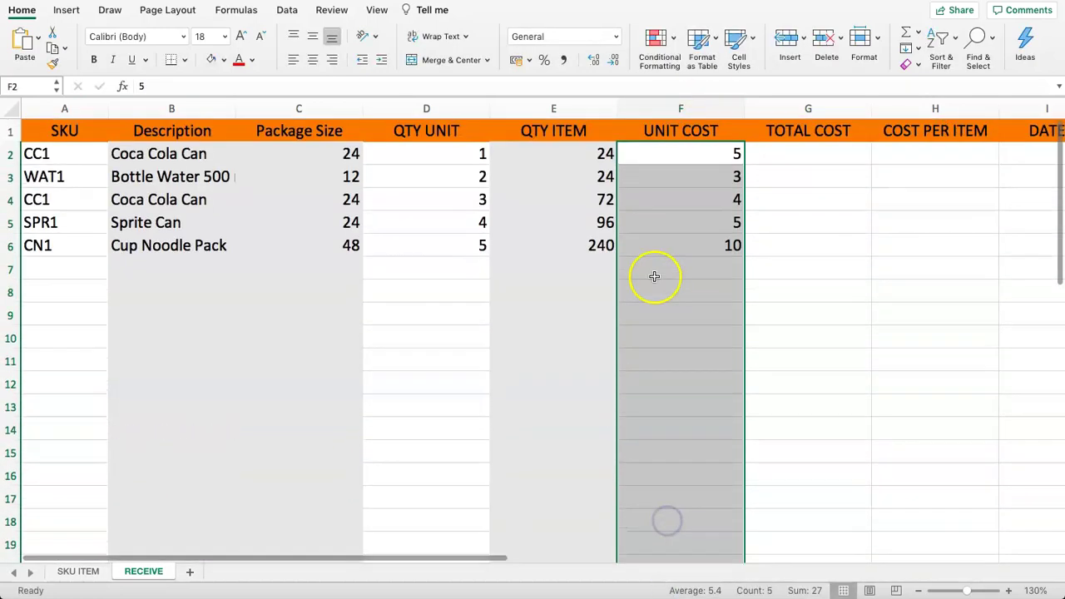
pyautogui.click(563, 60)
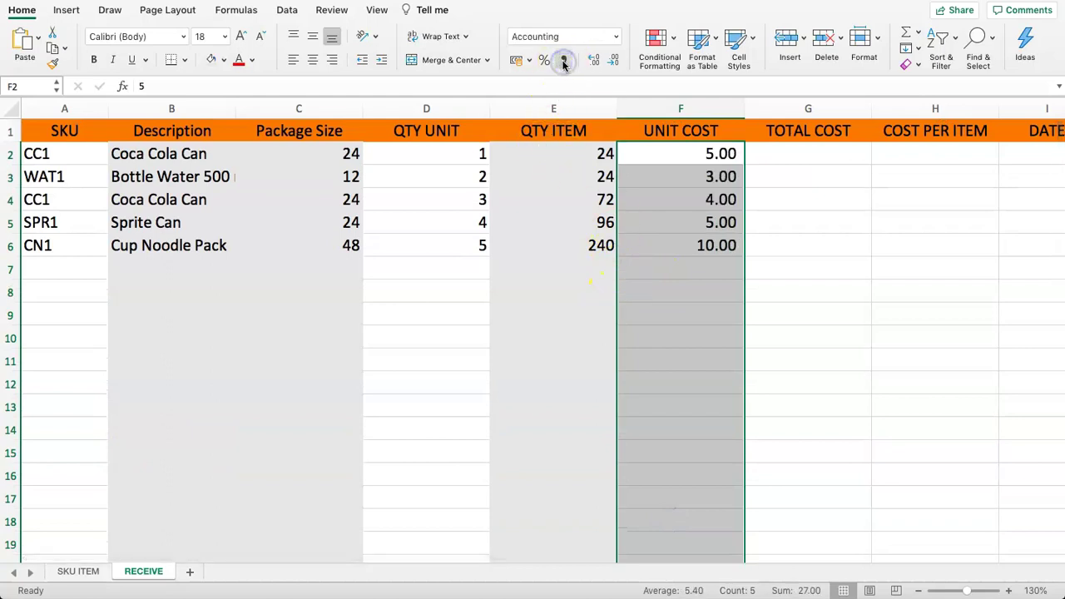
# - Calculate TOTAL COST in G2 by multiplying QTY UNIT by UNIT COST with the formula =D2*F2
pyautogui.click(787, 158)
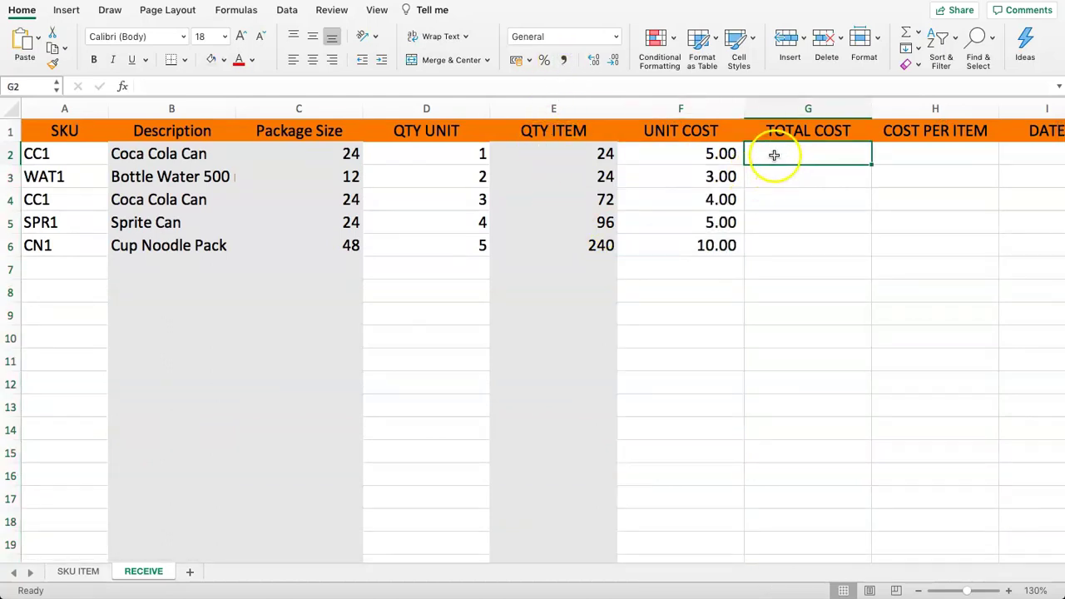
pyautogui.click(437, 155)
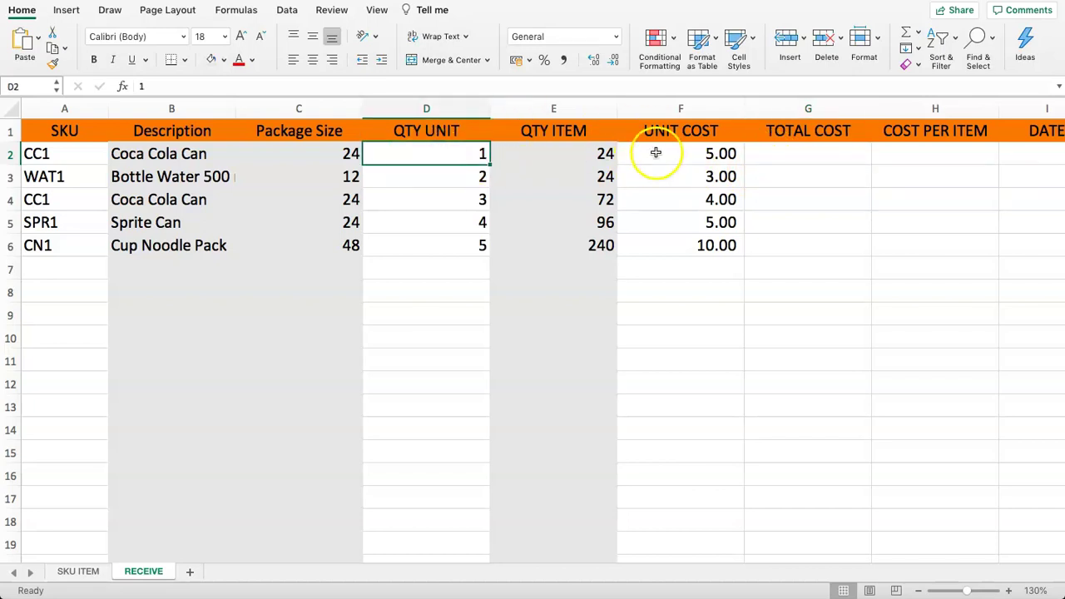
pyautogui.click(609, 153)
pyautogui.click(655, 152)
pyautogui.click(414, 157)
pyautogui.click(792, 160)
pyautogui.write('=')
pyautogui.click(419, 153)
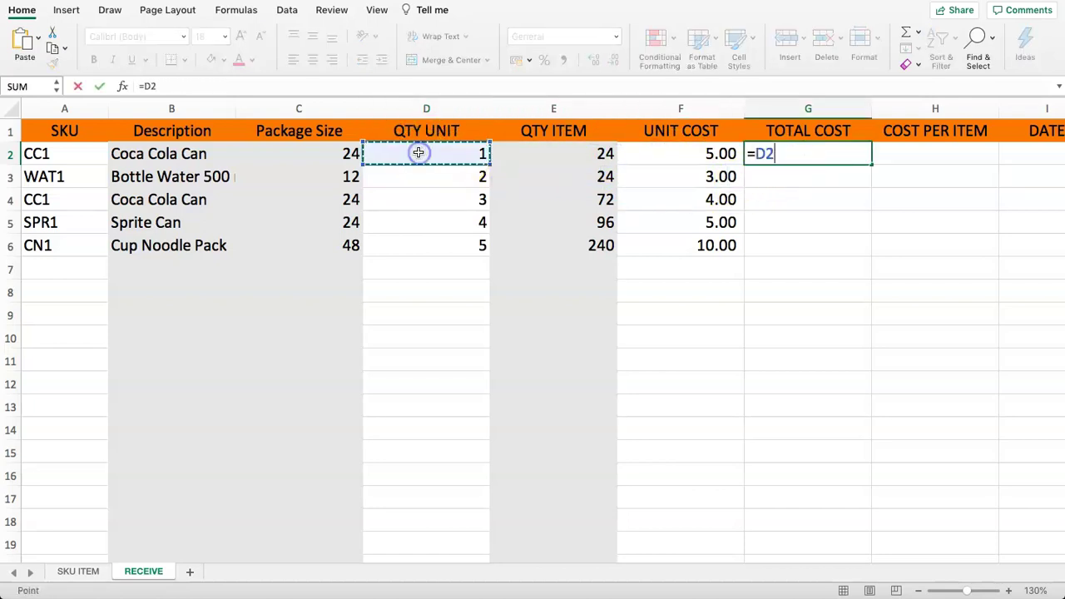
pyautogui.write('*')
pyautogui.click(683, 153)
pyautogui.press('Return')
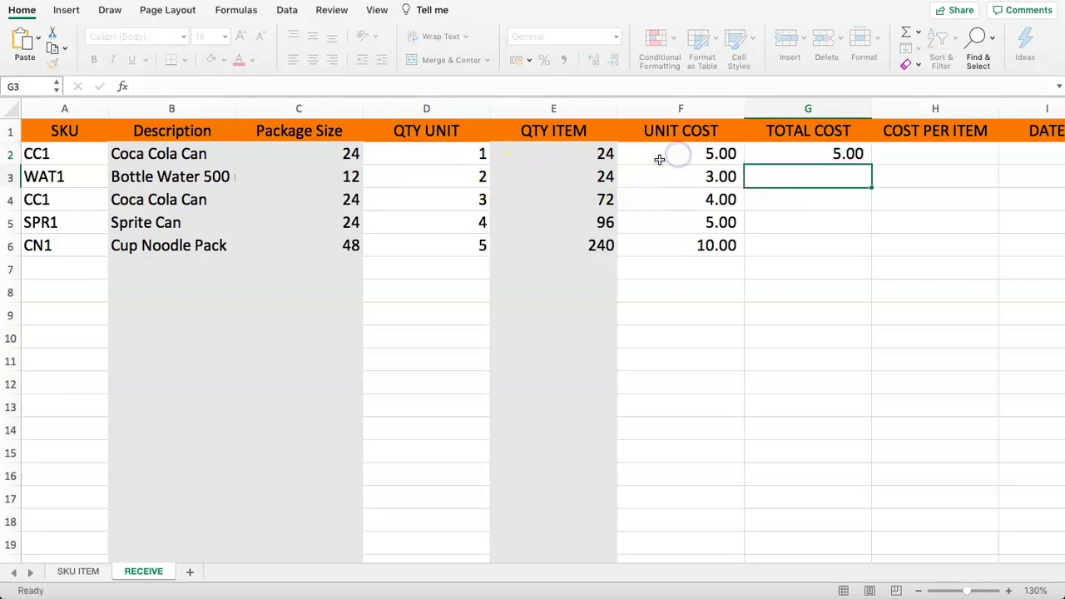
# - Fill the =D2*F2 formula from G2 down the TOTAL COST column
pyautogui.click(774, 155)
pyautogui.doubleClick(872, 167)
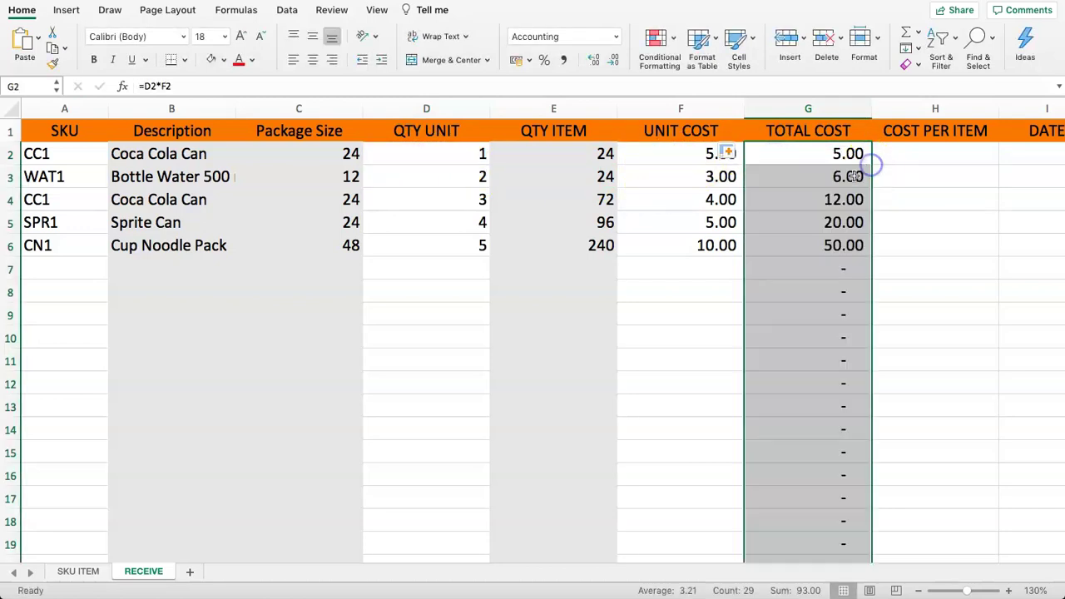
pyautogui.click(808, 179)
pyautogui.click(820, 153)
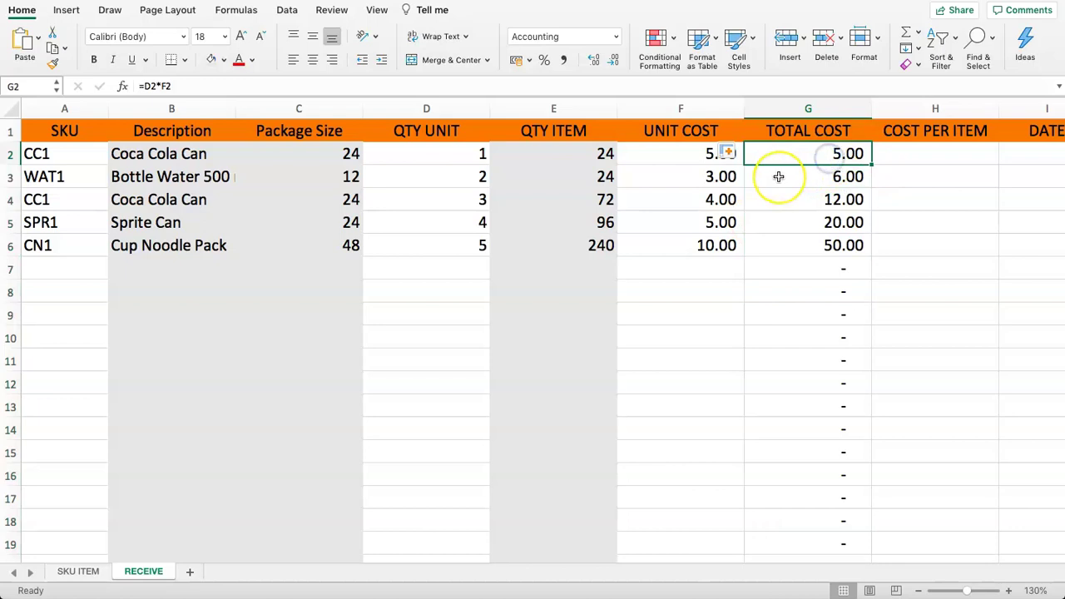
# - Shade the TOTAL COST formula cells G2 to G30 with the same light gray fill
pyautogui.press('Right')
pyautogui.press('Right')
pyautogui.press('Right')
pyautogui.press('Left')
pyautogui.press('Left')
pyautogui.moveTo(607, 149); pyautogui.dragTo(555, 521)
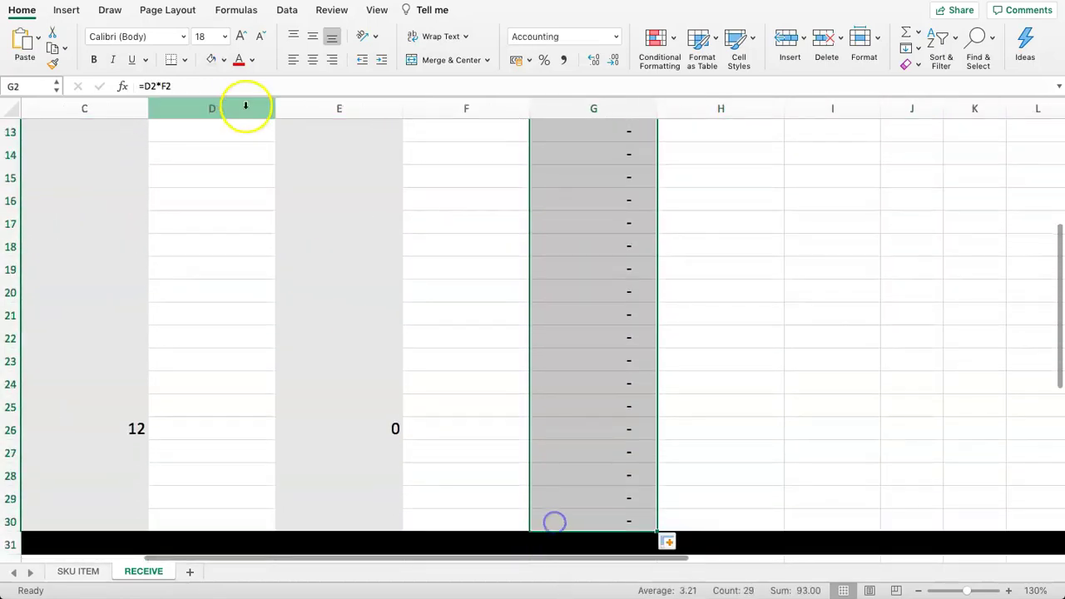
pyautogui.scroll(5, 666, 158)
# - Calculate COST PER ITEM in H2 by dividing TOTAL COST by QTY ITEM with the formula =G2/E2
pyautogui.click(690, 155)
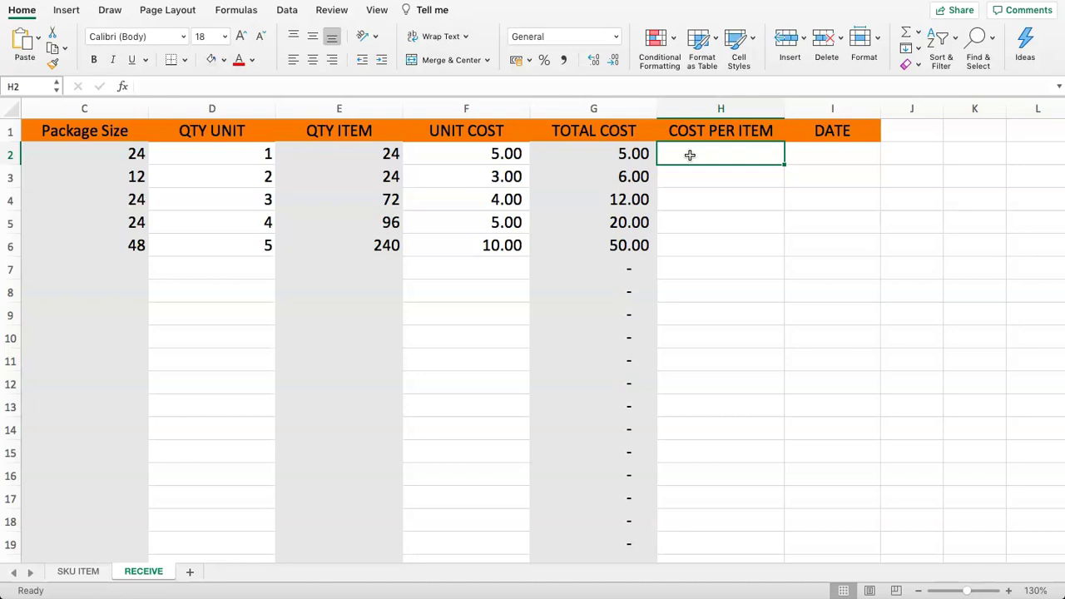
pyautogui.click(621, 154)
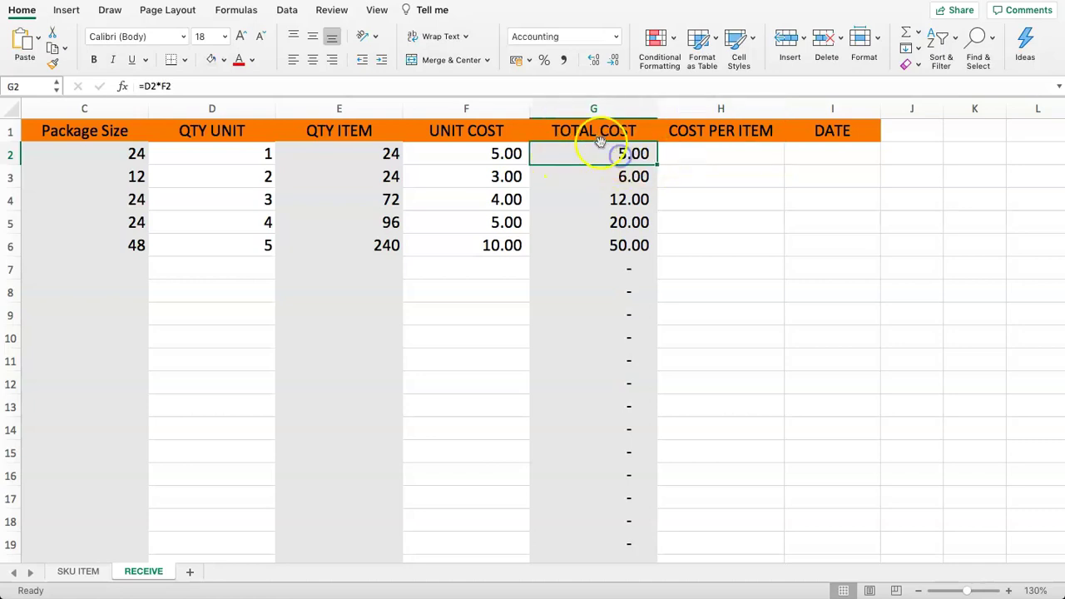
pyautogui.click(361, 156)
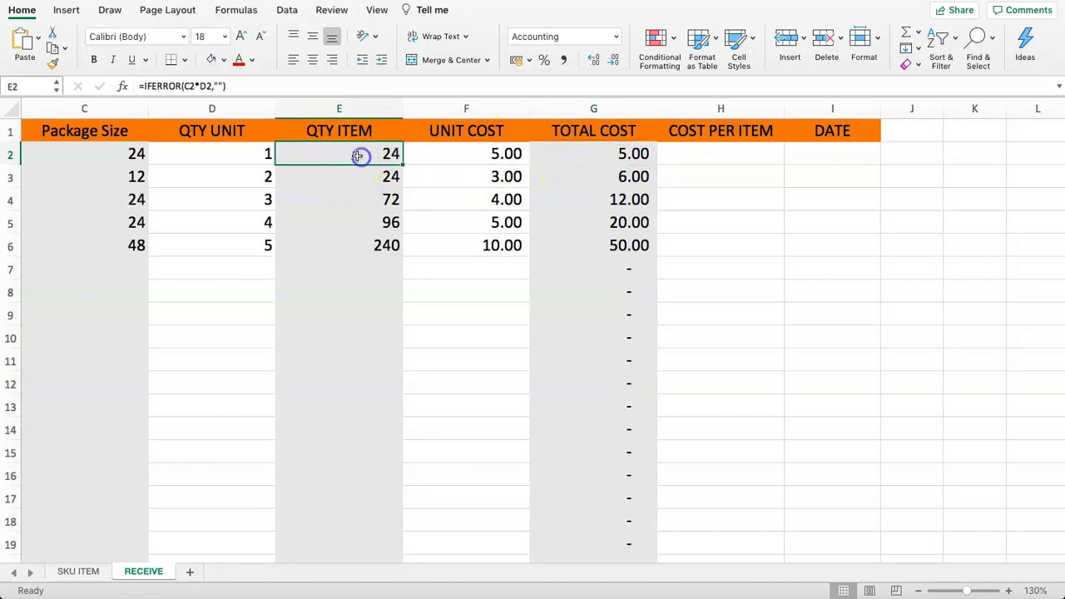
pyautogui.click(330, 131)
pyautogui.click(333, 153)
pyautogui.click(118, 159)
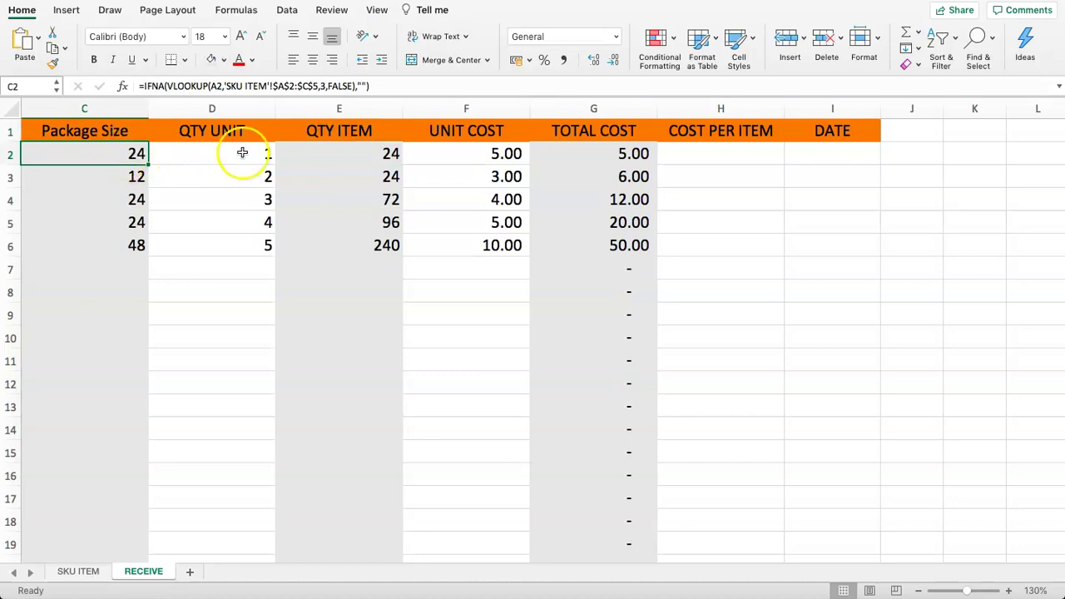
pyautogui.click(297, 150)
pyautogui.click(709, 155)
pyautogui.write('=')
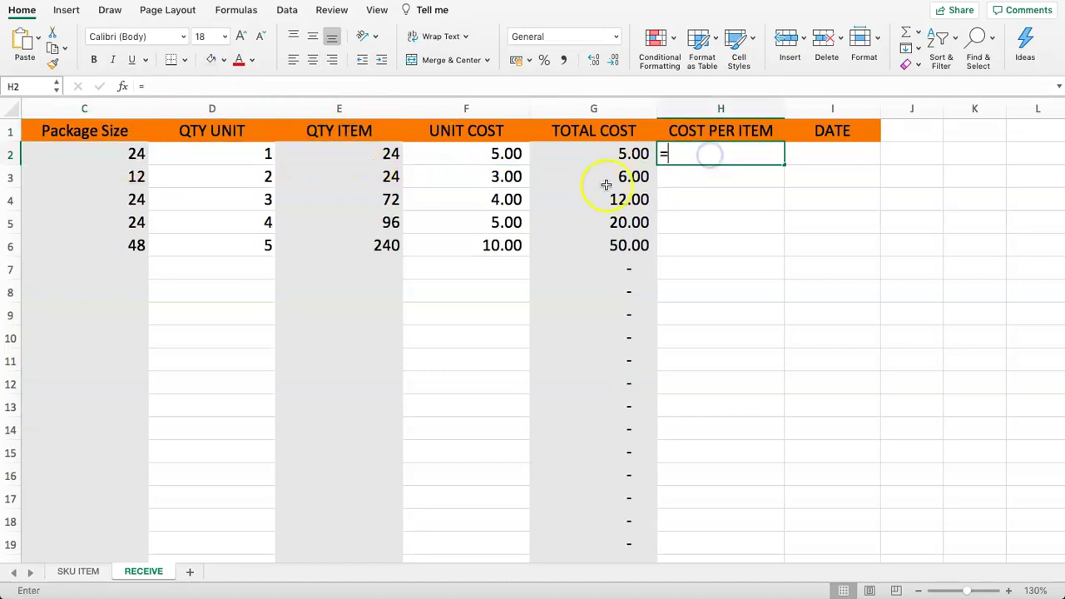
pyautogui.click(617, 158)
pyautogui.write('/')
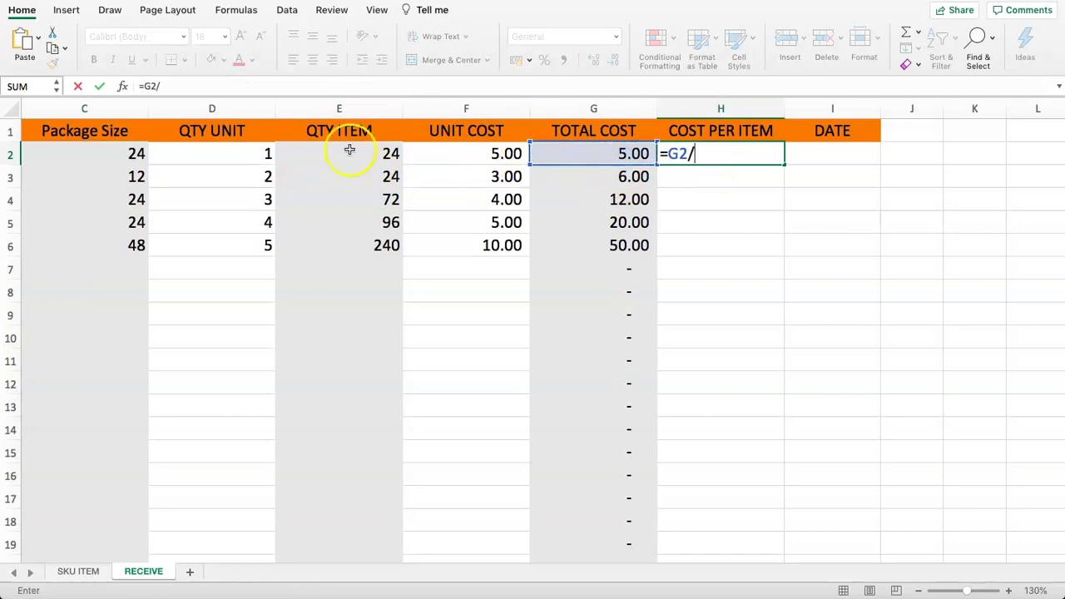
pyautogui.click(338, 155)
pyautogui.press('Return')
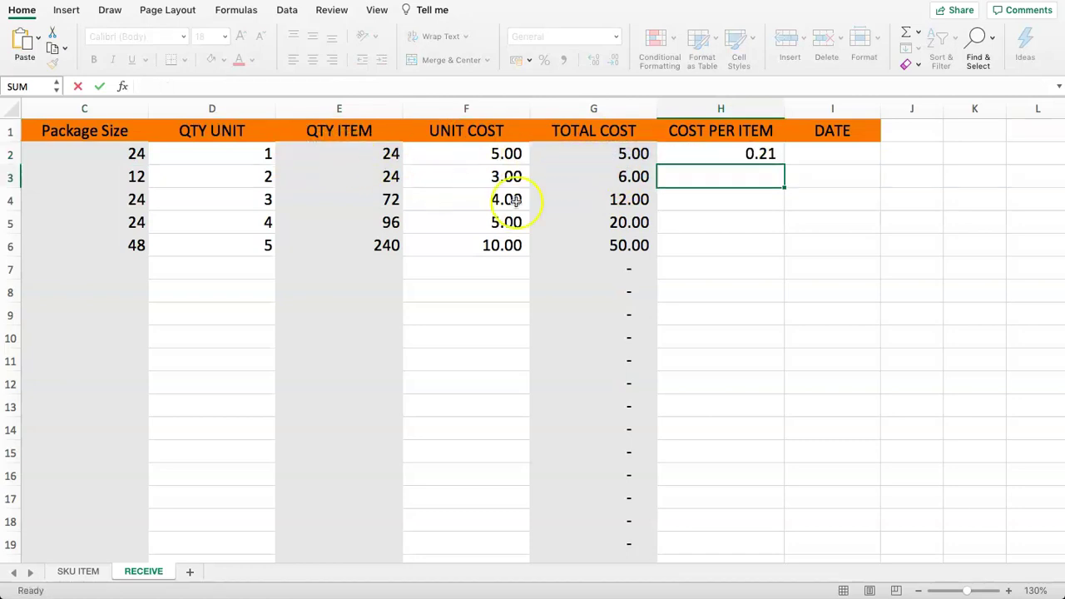
# - Fill H2's division formula down the COST PER ITEM column to row 30
pyautogui.click(751, 161)
pyautogui.moveTo(785, 164); pyautogui.dragTo(763, 524)
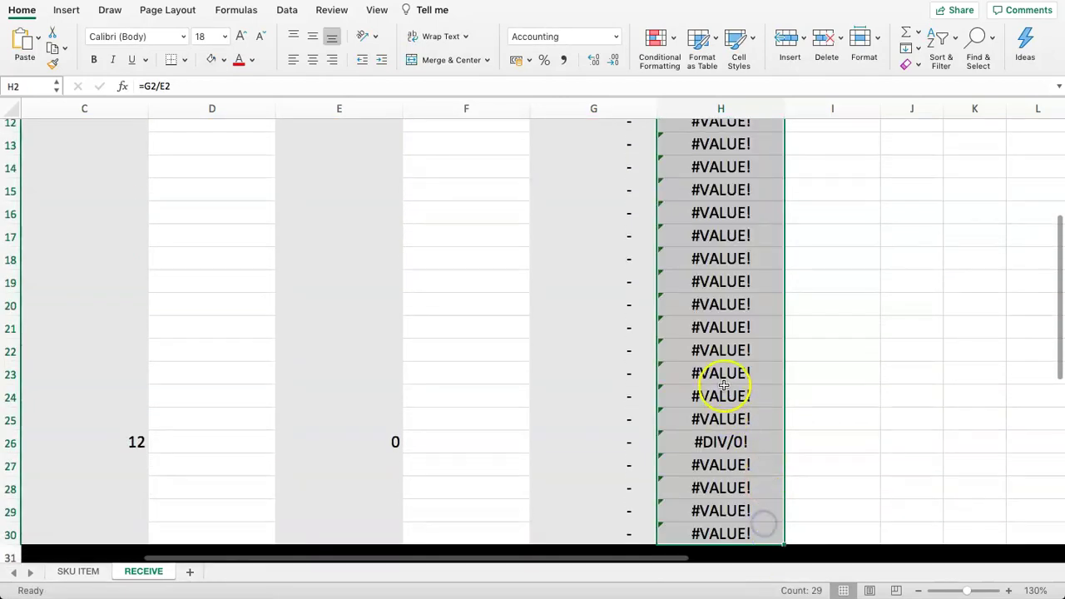
pyautogui.scroll(6, 721, 380)
# - Wrap H2's formula in IFERROR with an empty string fallback, giving =IFERROR(G2/E2,"")
pyautogui.doubleClick(695, 153)
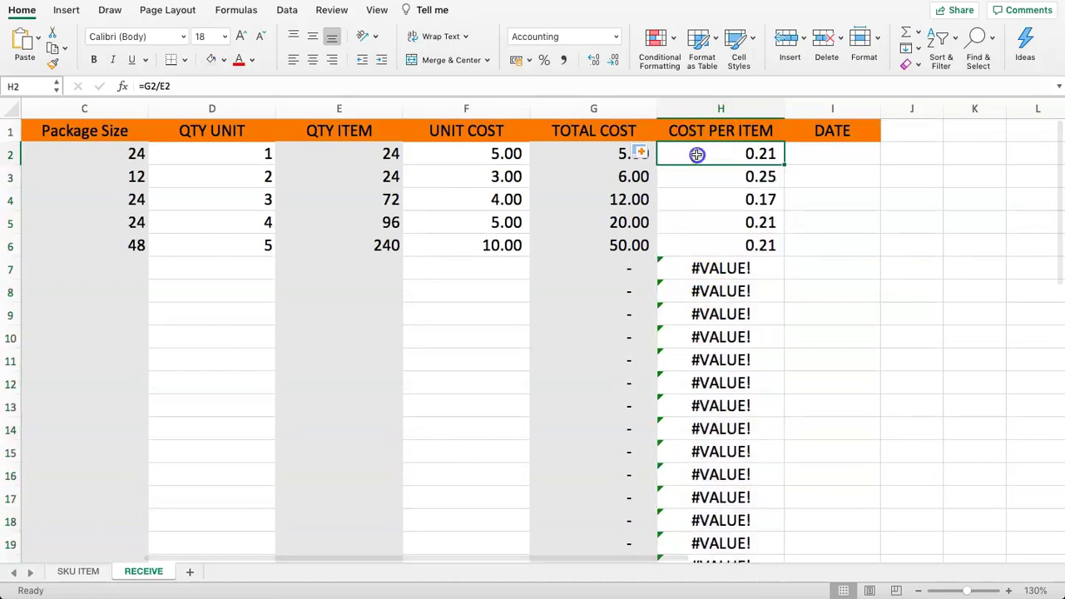
pyautogui.click(147, 85)
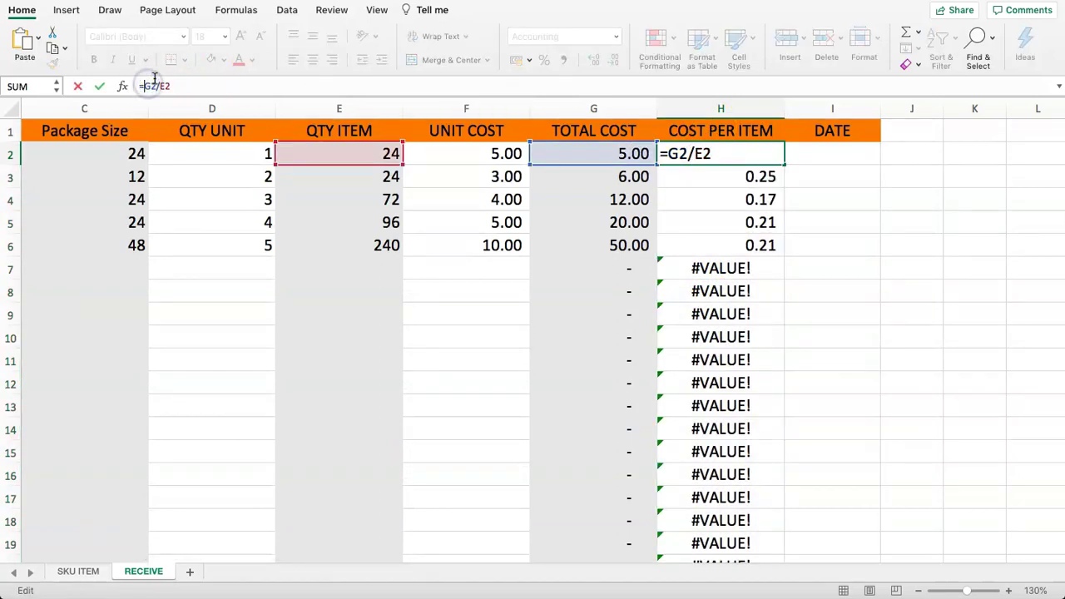
pyautogui.write('IFERROR(G2/E2')
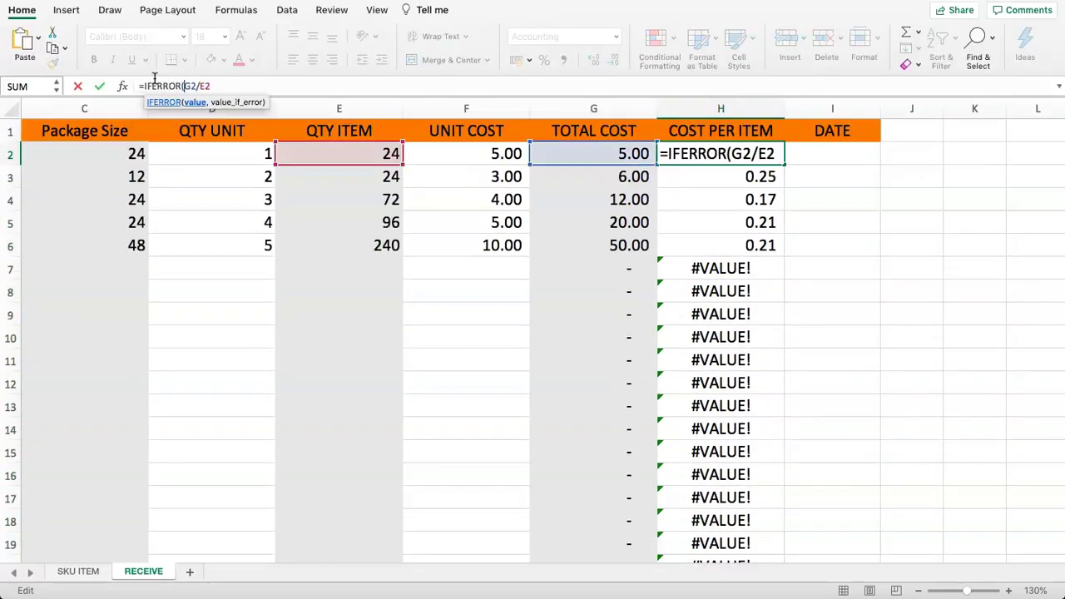
pyautogui.write(',')
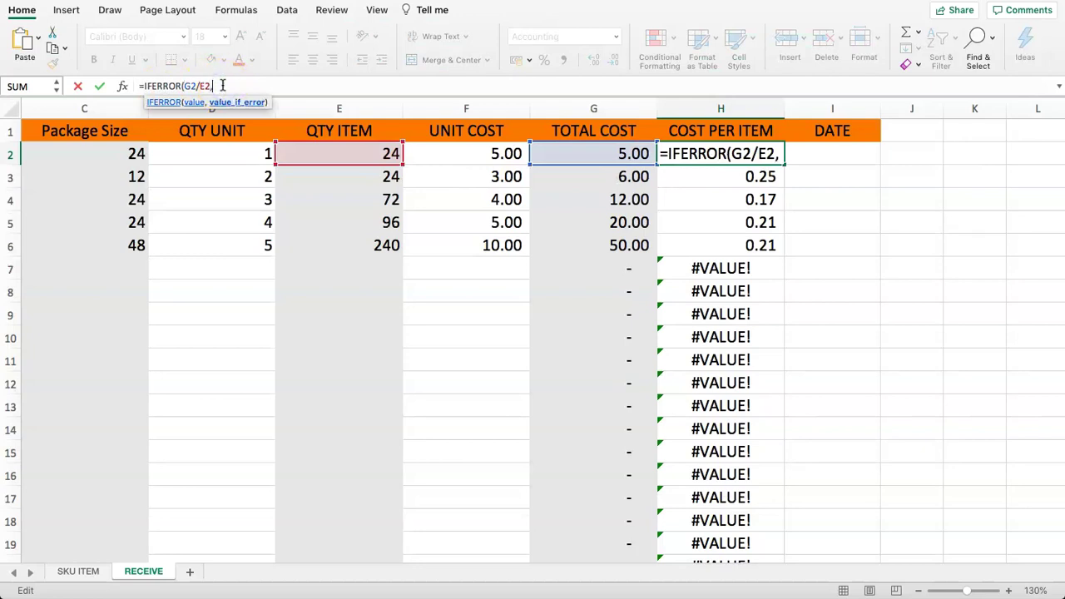
pyautogui.write('"")')
pyautogui.press('Return')
# - Fill the IFERROR formula from H2 down the COST PER ITEM column
pyautogui.press('Up')
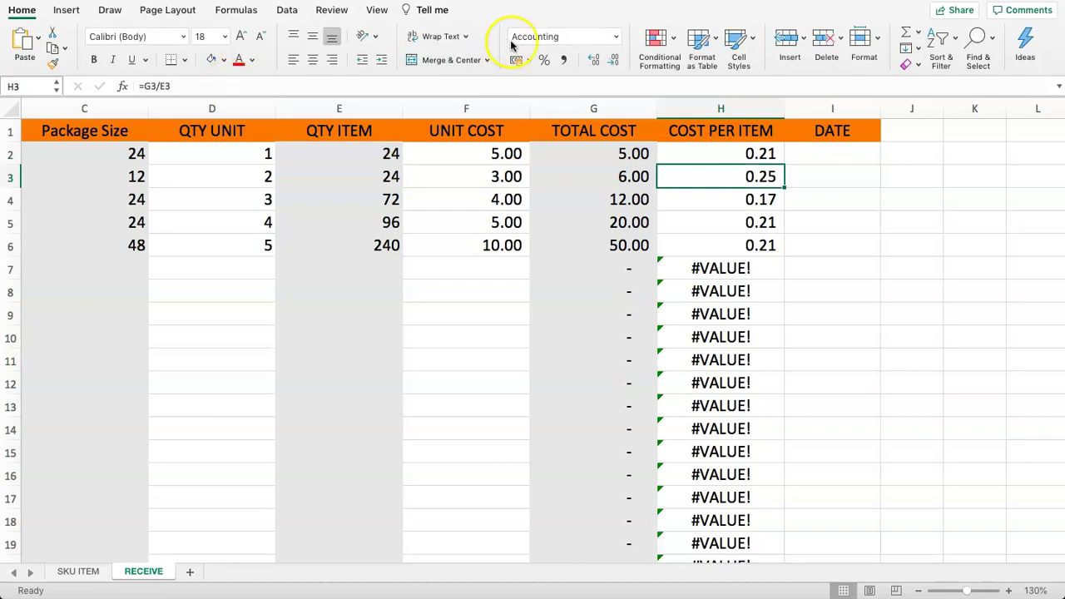
pyautogui.doubleClick(785, 164)
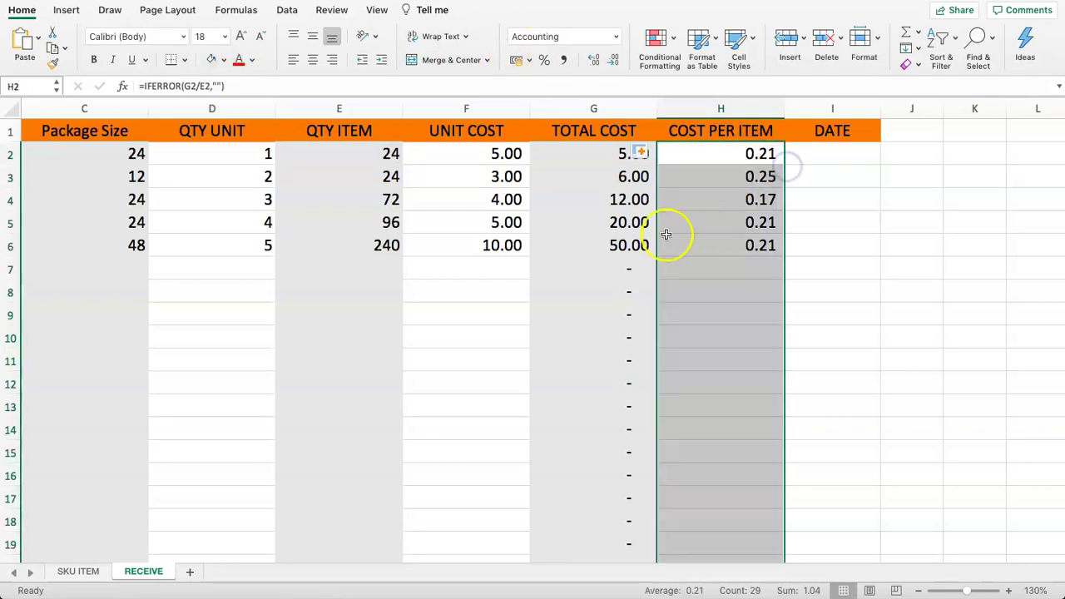
pyautogui.click(716, 249)
# - Shade the COST PER ITEM cells H2:H30 light gray to match the other calculated columns
pyautogui.moveTo(708, 154); pyautogui.dragTo(699, 472)
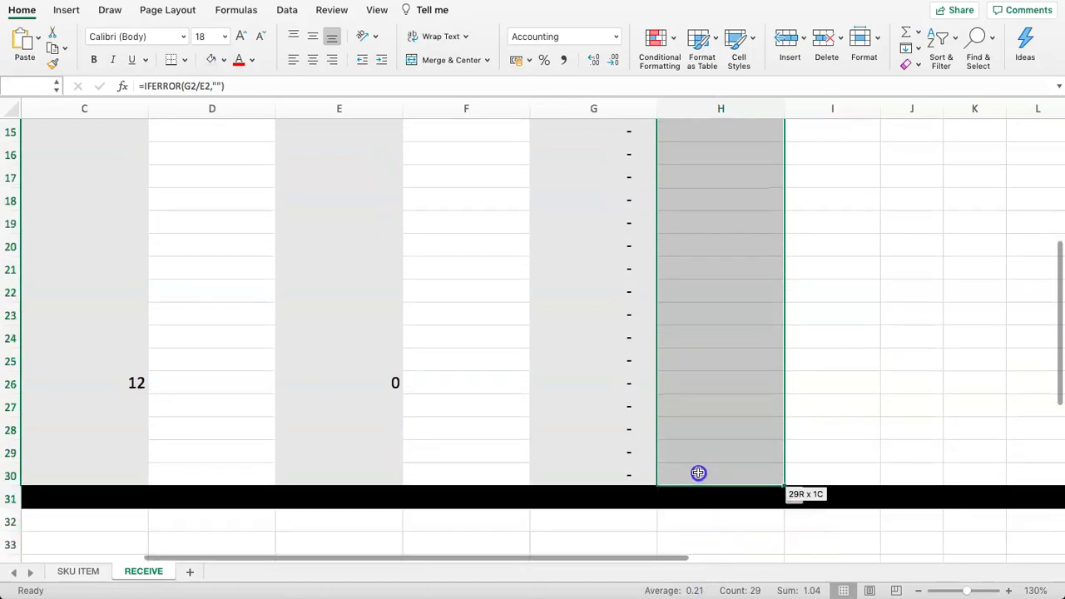
pyautogui.scroll(5, 682, 333)
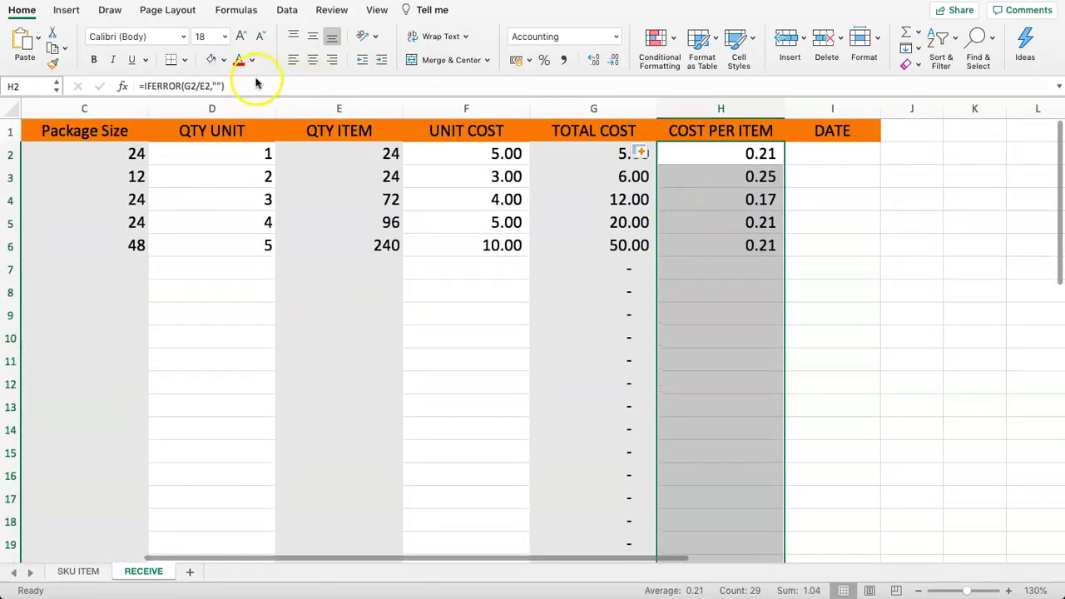
pyautogui.click(708, 158)
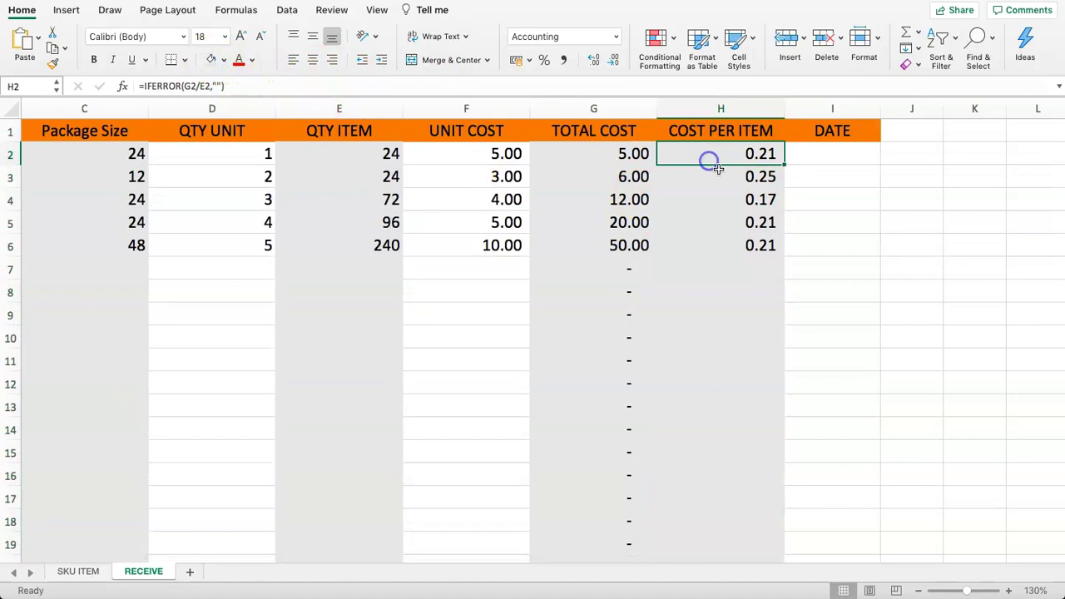
# - Restrict the DATE cells I2:I30 with data validation to dates less than or equal to today's date
pyautogui.click(813, 158)
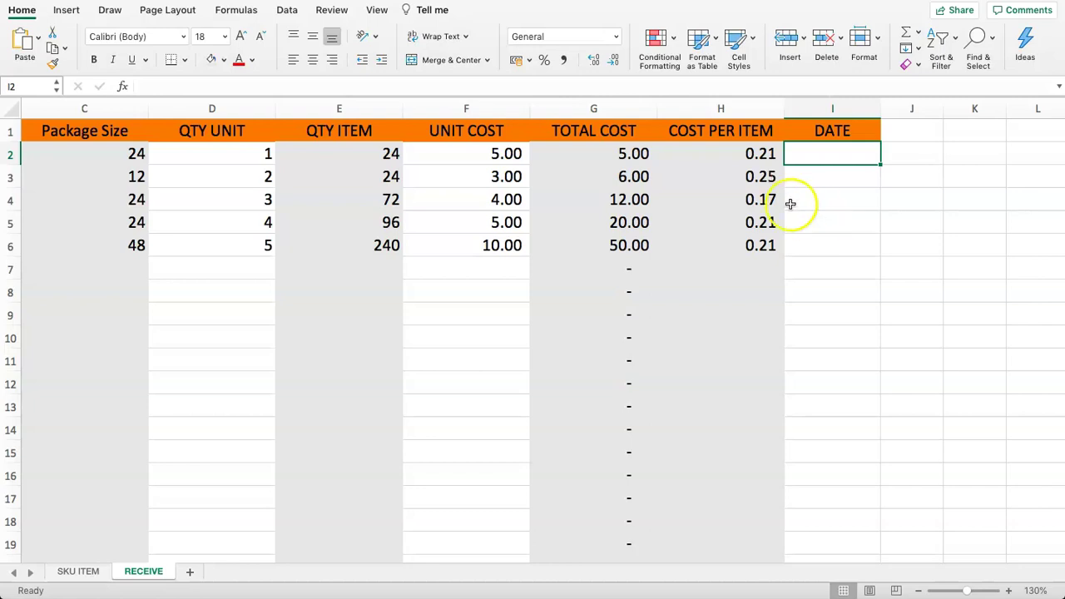
pyautogui.moveTo(816, 149); pyautogui.dragTo(837, 159)
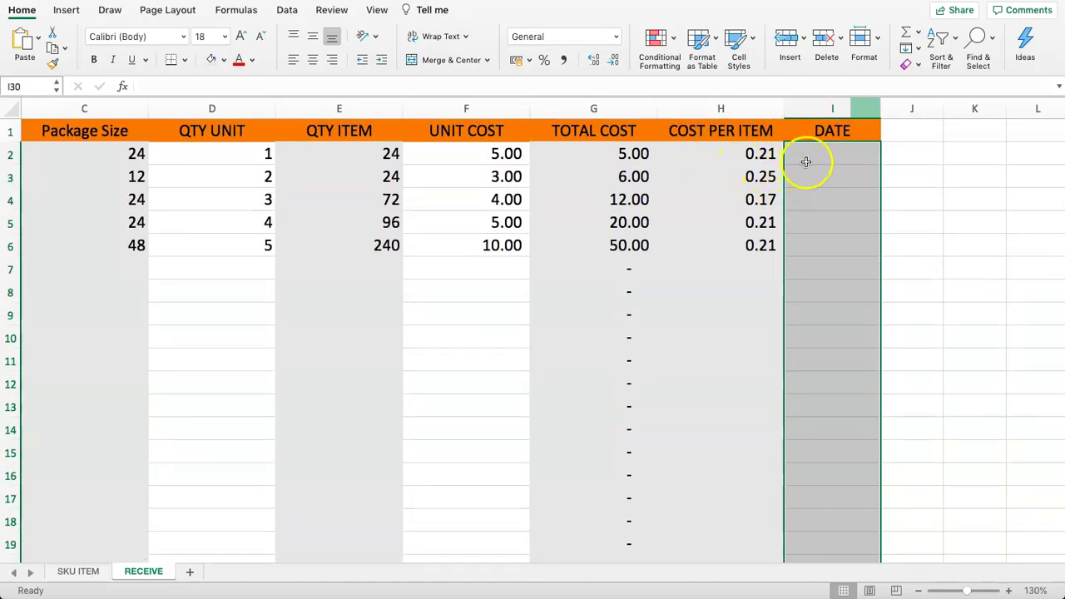
pyautogui.click(286, 10)
pyautogui.click(641, 46)
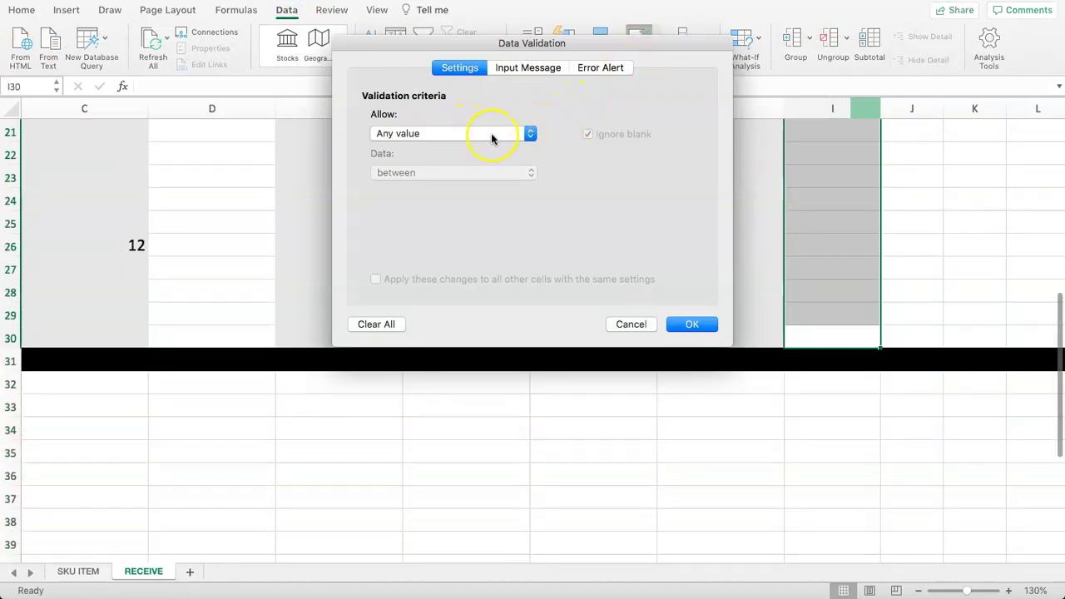
pyautogui.click(495, 135)
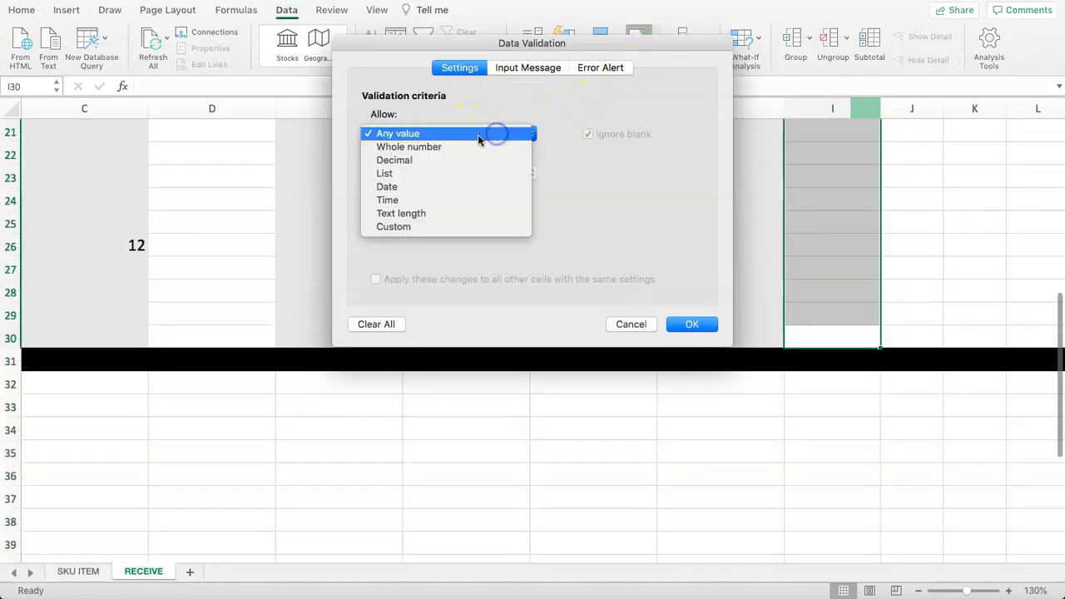
pyautogui.click(387, 186)
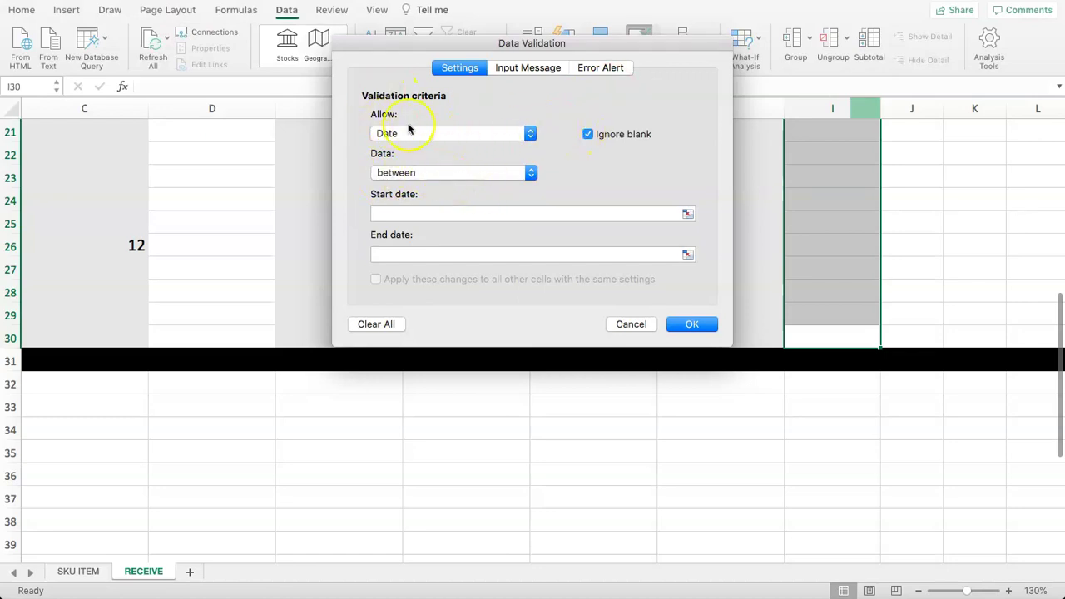
pyautogui.click(393, 173)
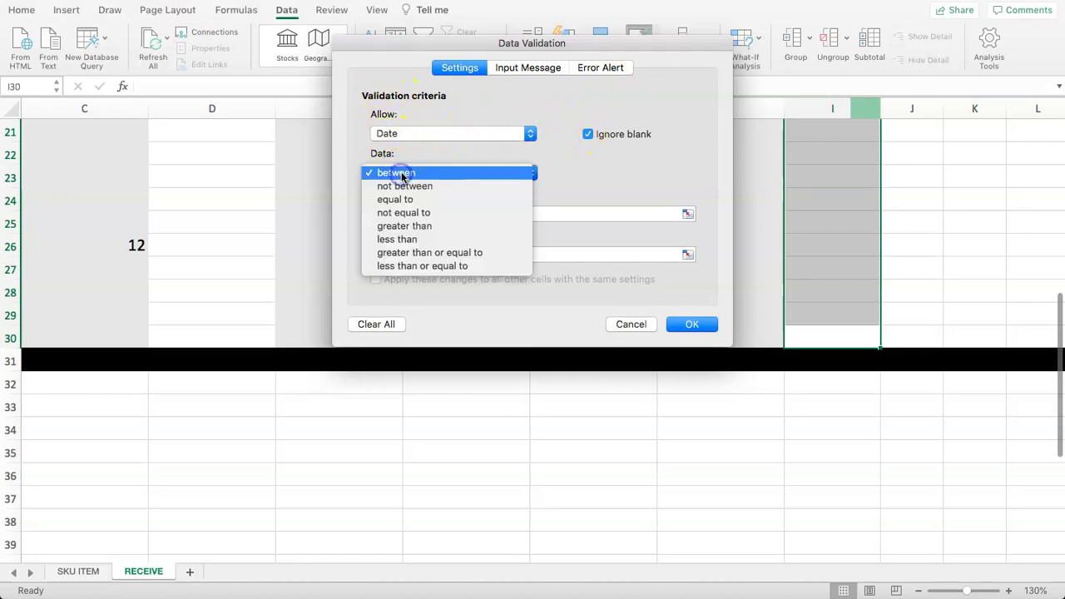
pyautogui.click(407, 267)
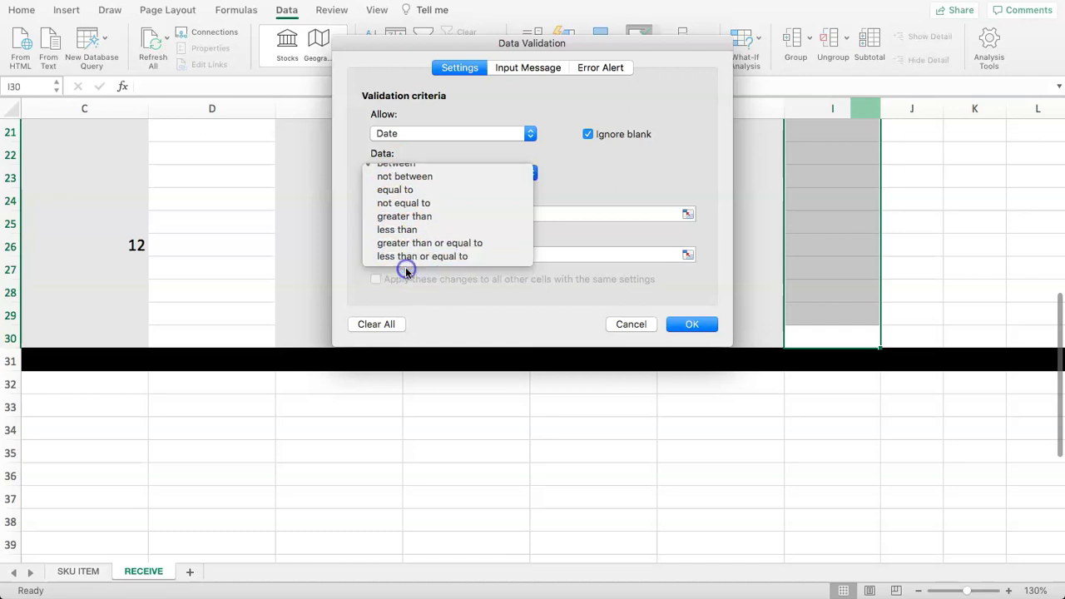
pyautogui.click(417, 215)
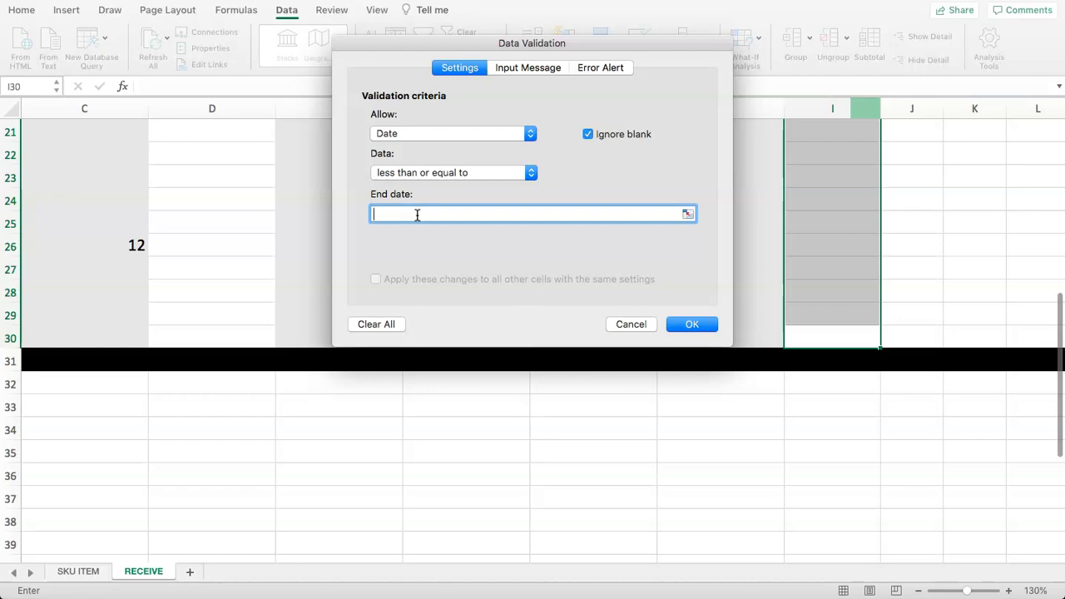
pyautogui.write('=')
pyautogui.click(685, 325)
# - Enter the formula =TODAY() in J2, beside the DATE column
pyautogui.scroll(2, 783, 248)
pyautogui.scroll(5, 783, 248)
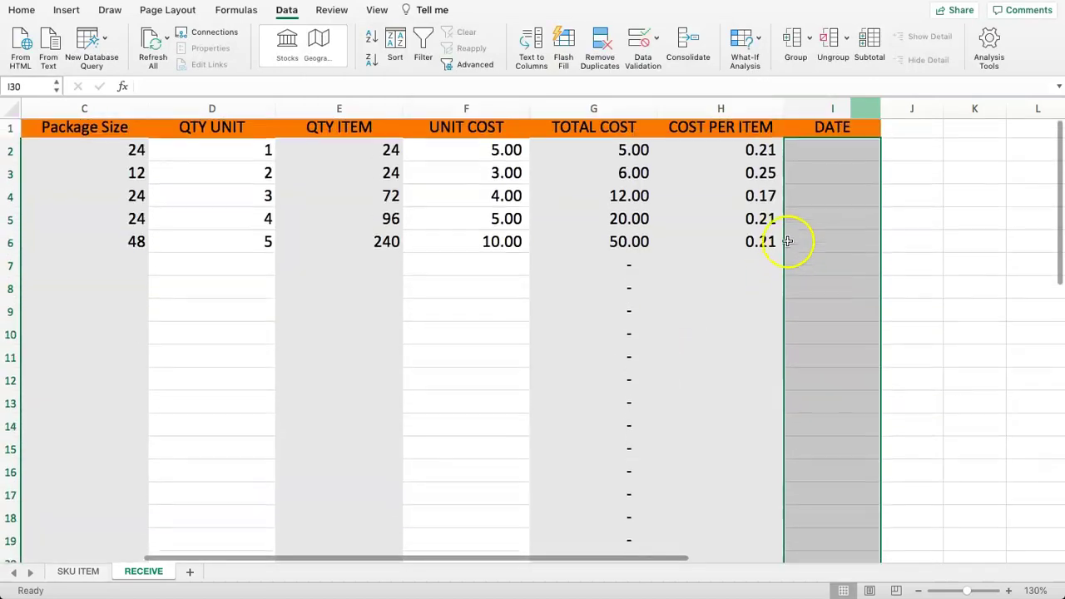
pyautogui.click(816, 159)
pyautogui.click(905, 153)
pyautogui.write('=TODAY')
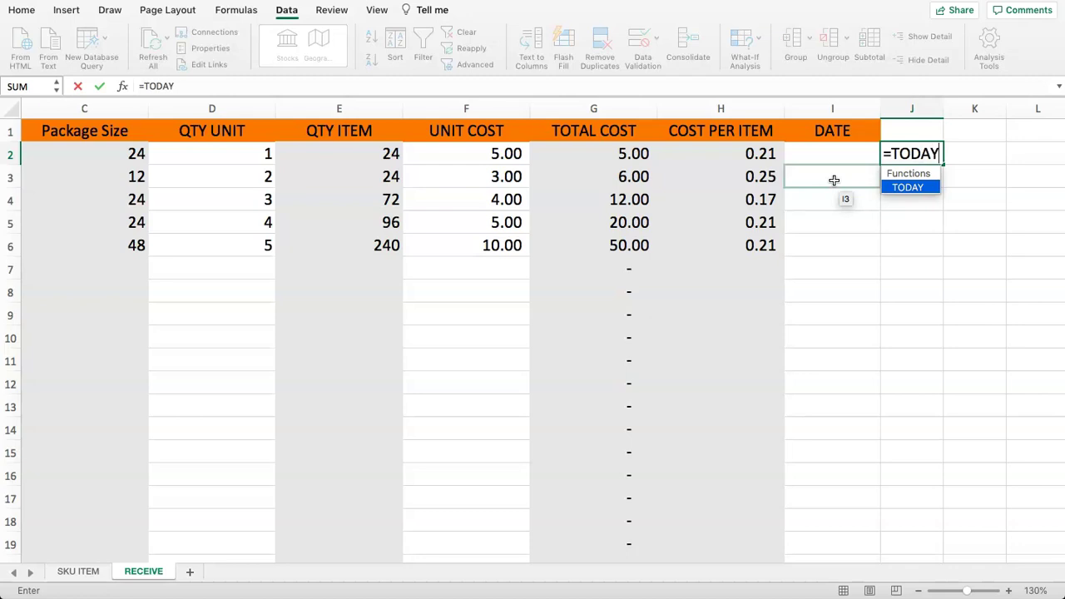
pyautogui.write('()')
pyautogui.press('Return')
pyautogui.click(897, 154)
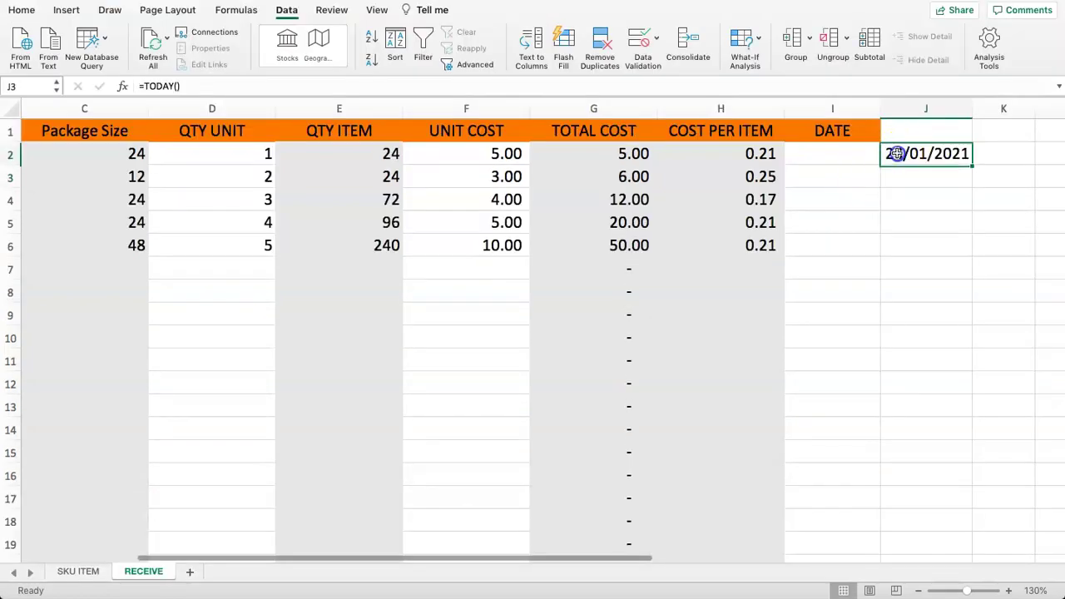
# - Test the date validation by trying to enter 29/01/2021 in I2, and cancel the entry
pyautogui.click(817, 154)
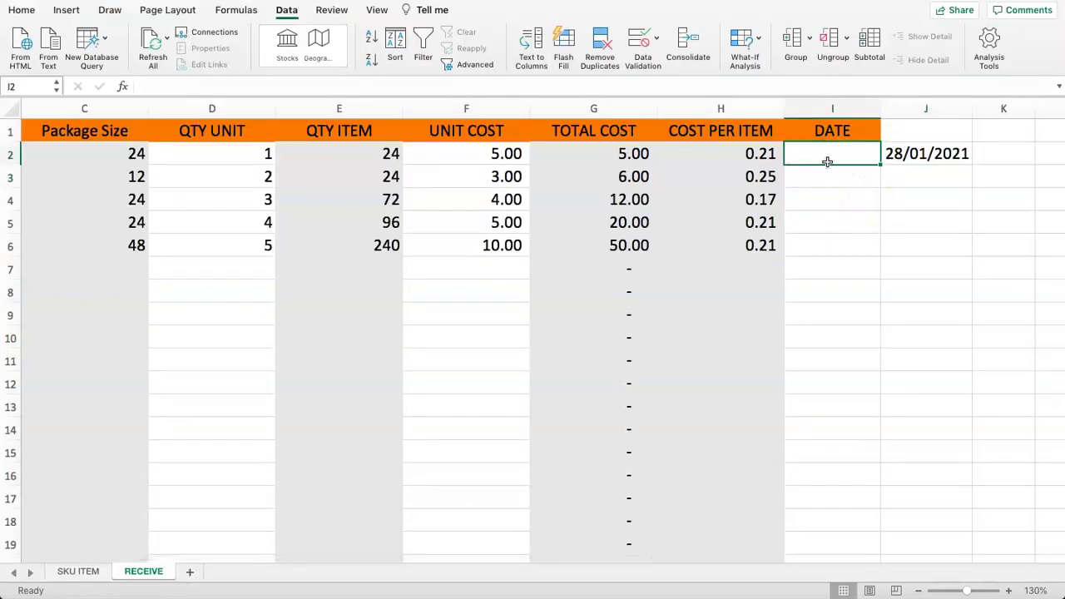
pyautogui.write('2')
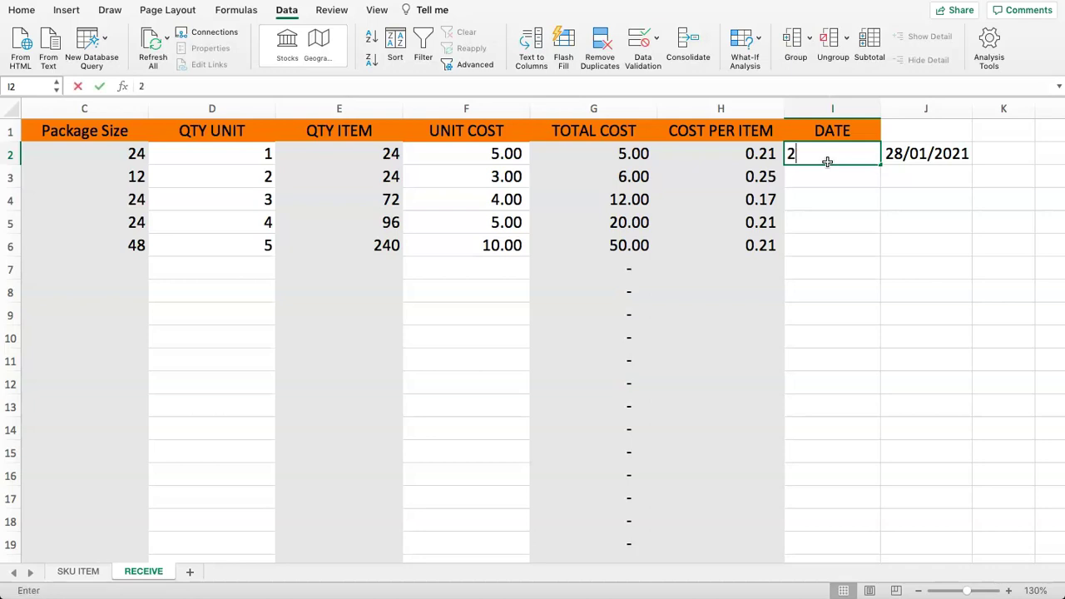
pyautogui.write('8')
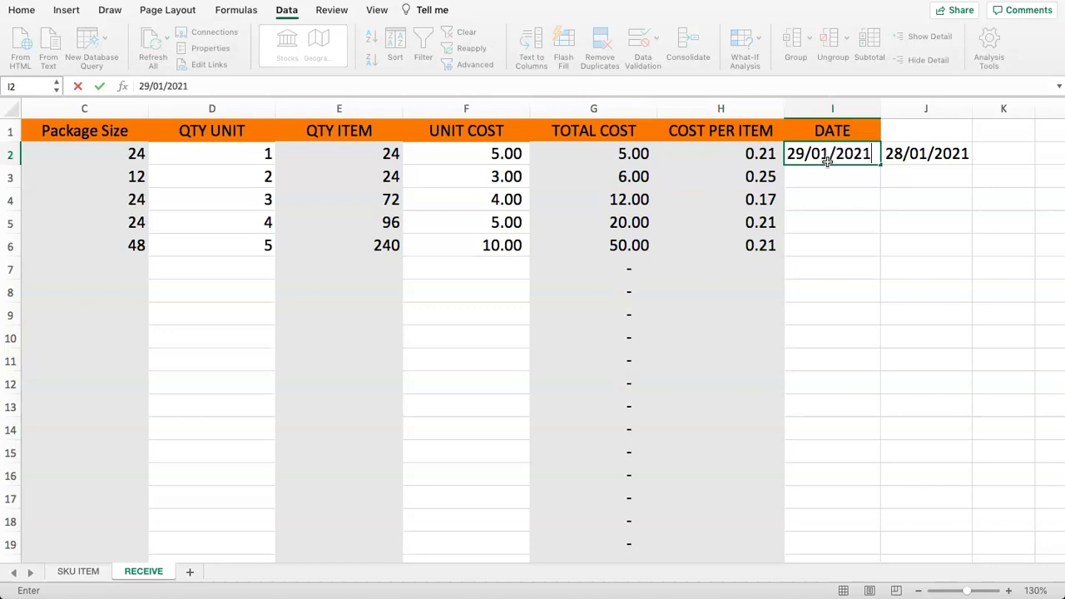
pyautogui.press('Return')
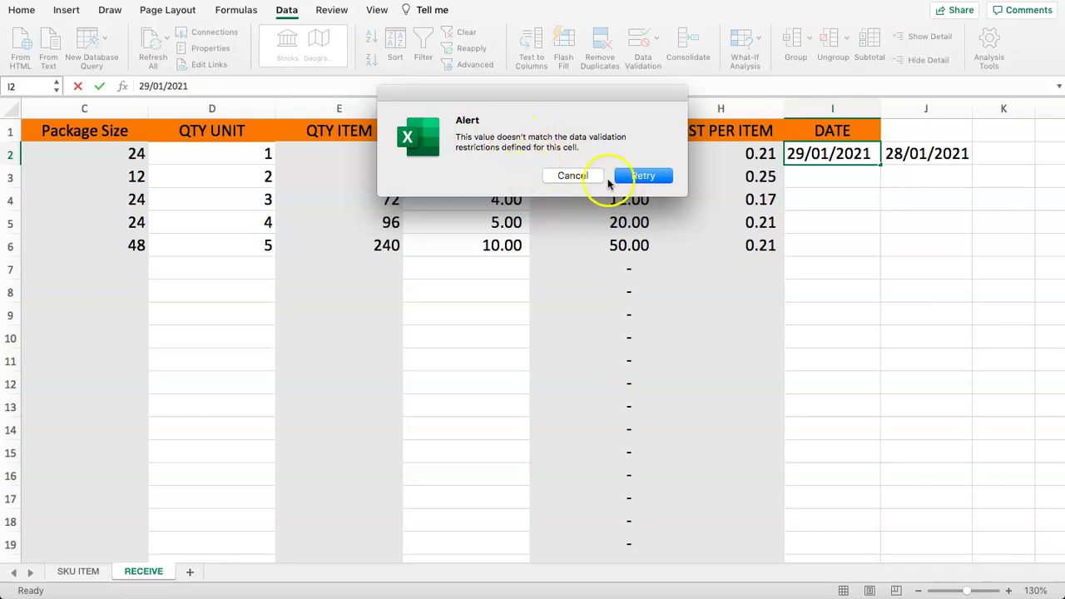
pyautogui.click(571, 177)
# - Enter the formula =TODAY() in I2, the first DATE cell
pyautogui.click(825, 156)
pyautogui.click(818, 159)
pyautogui.write('=')
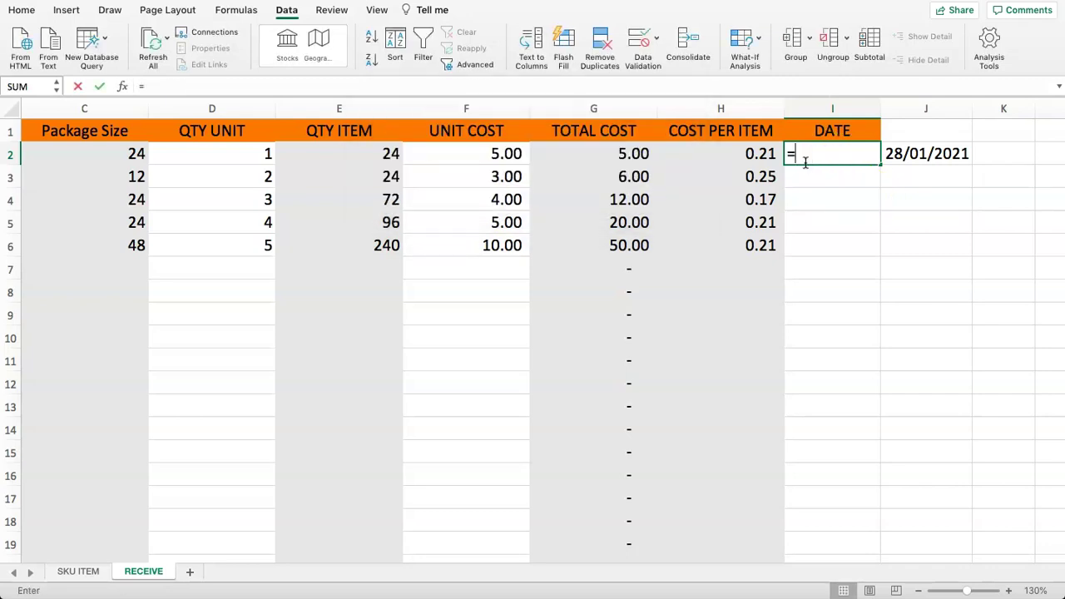
pyautogui.write('TODAY()')
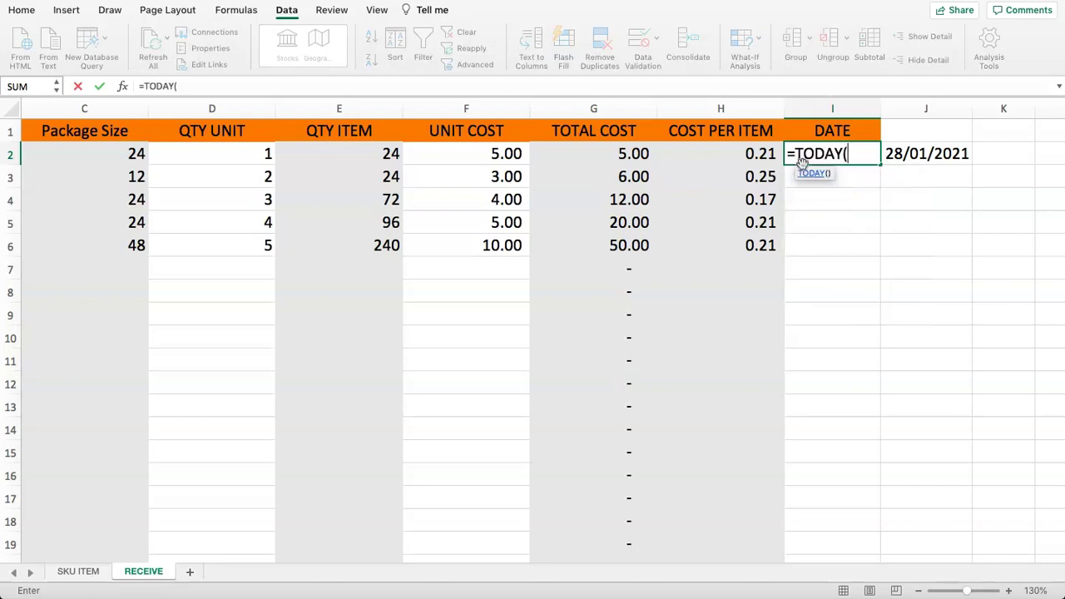
pyautogui.press('Return')
# - Format the DATE cells I2:I30 as Date with the "March 14, 2012" type
pyautogui.moveTo(815, 150); pyautogui.dragTo(813, 273)
pyautogui.click(821, 200)
pyautogui.moveTo(818, 158); pyautogui.dragTo(825, 523)
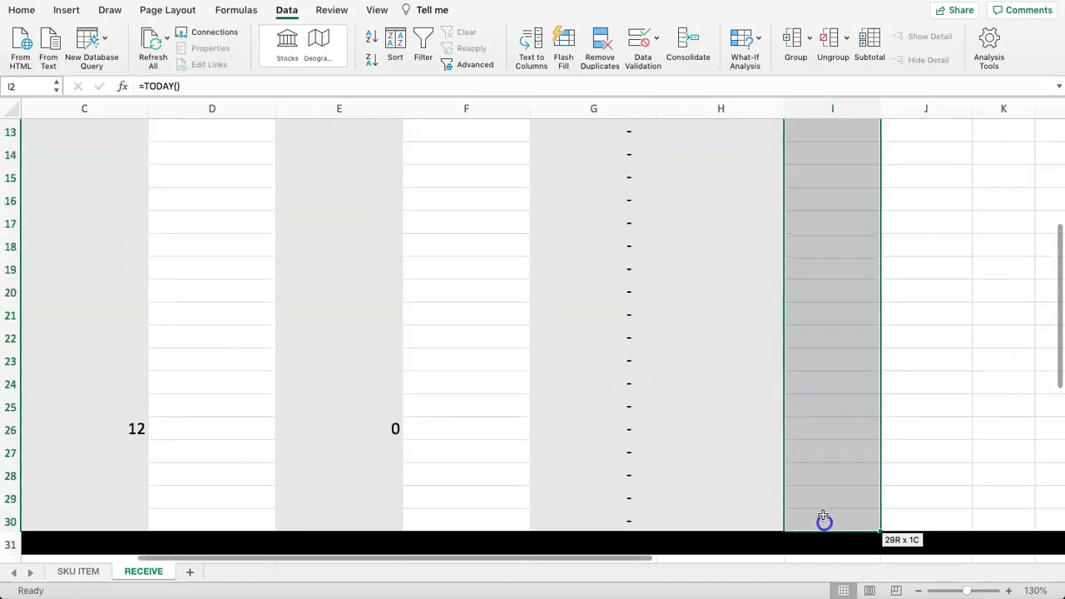
pyautogui.scroll(5, 785, 395)
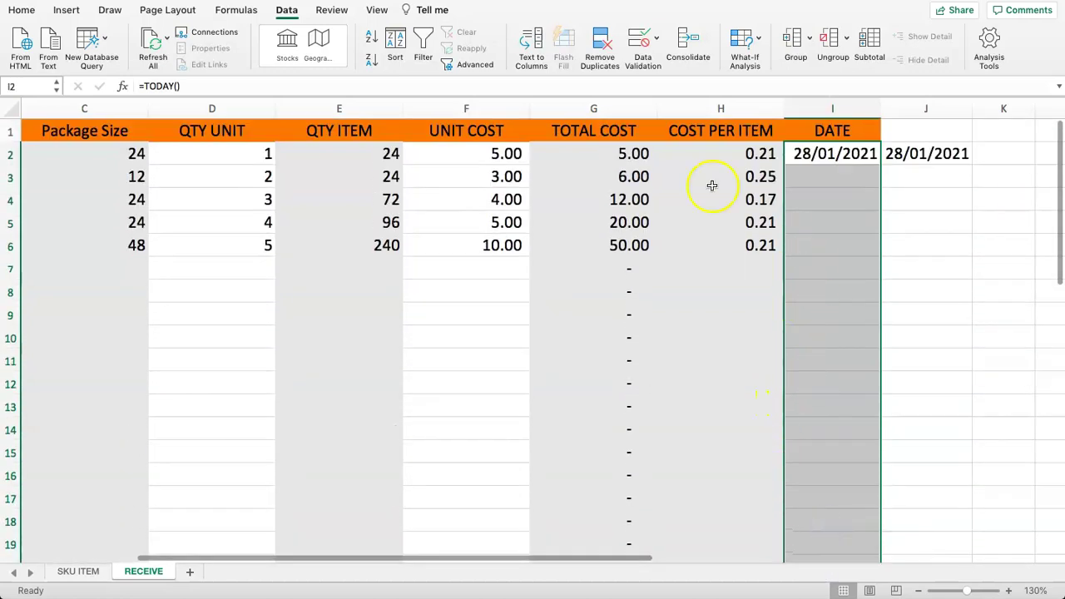
pyautogui.rightClick(826, 150)
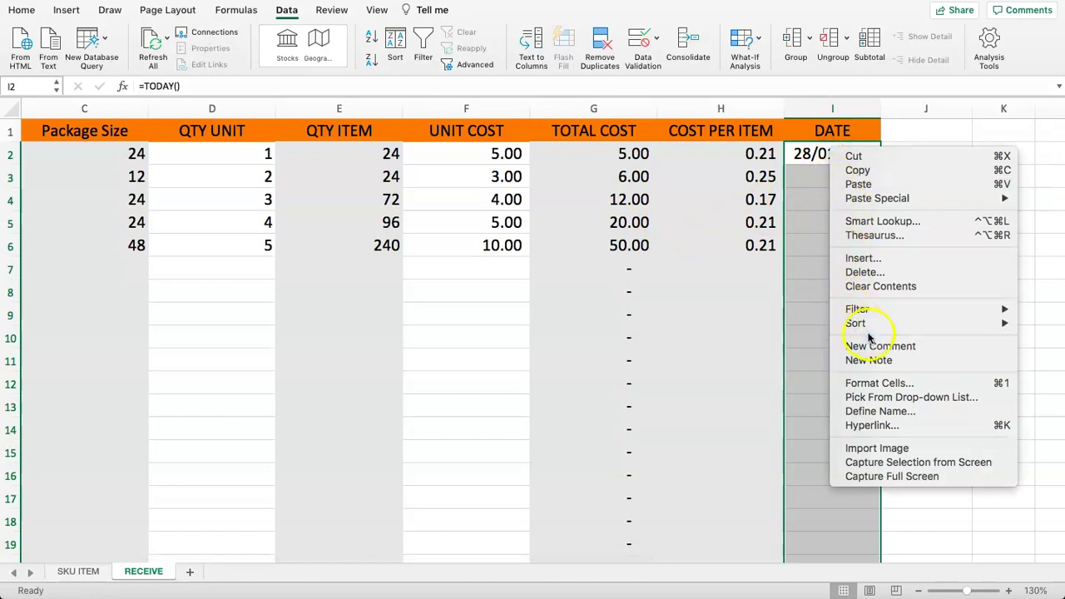
pyautogui.click(890, 382)
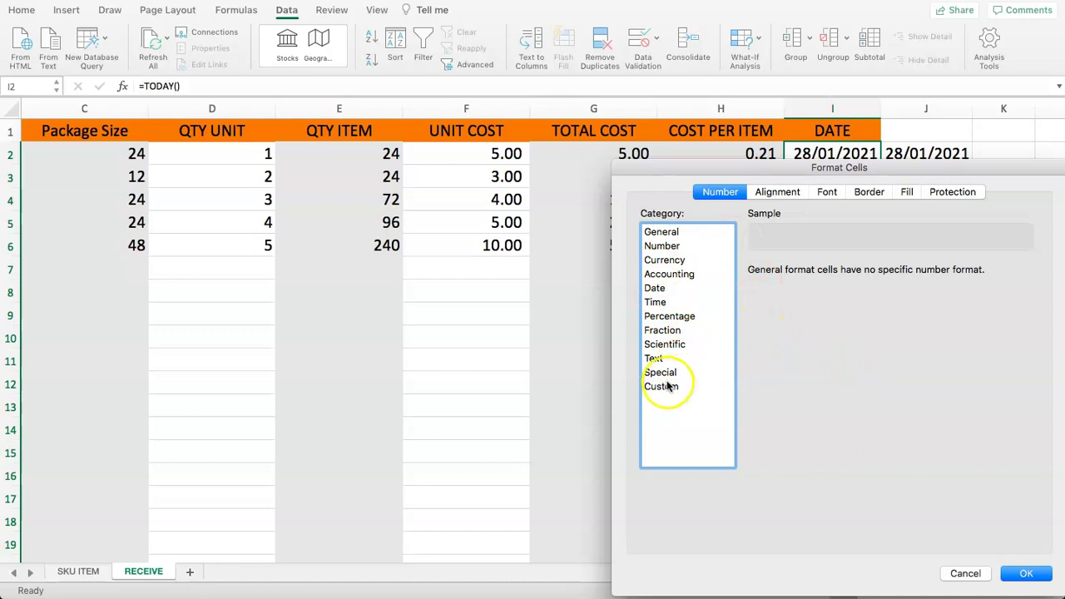
pyautogui.click(658, 287)
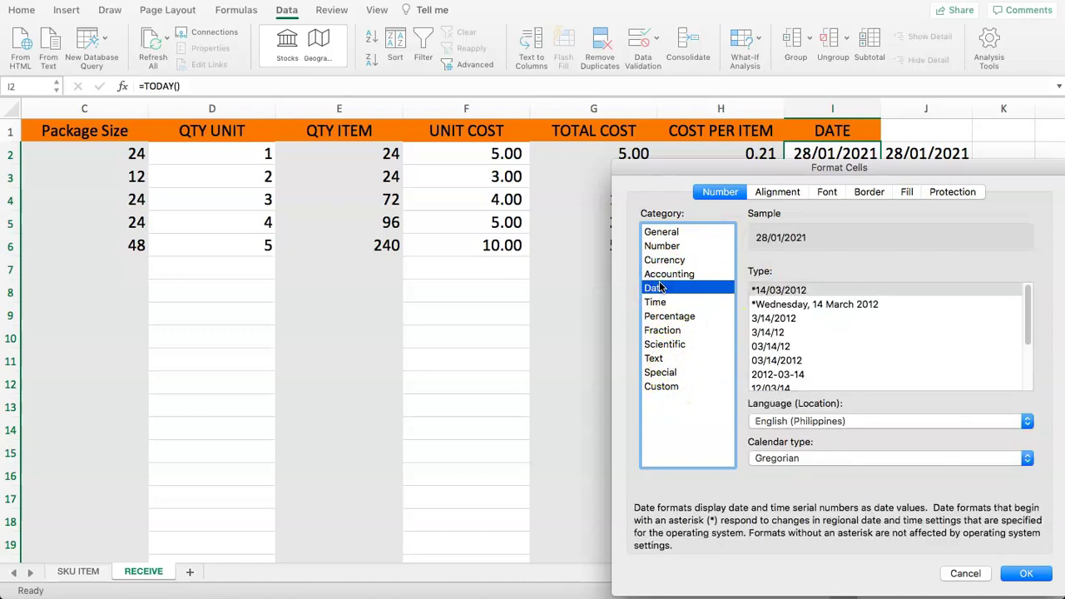
pyautogui.scroll(-1, 829, 329)
pyautogui.moveTo(1028, 312); pyautogui.dragTo(1030, 350)
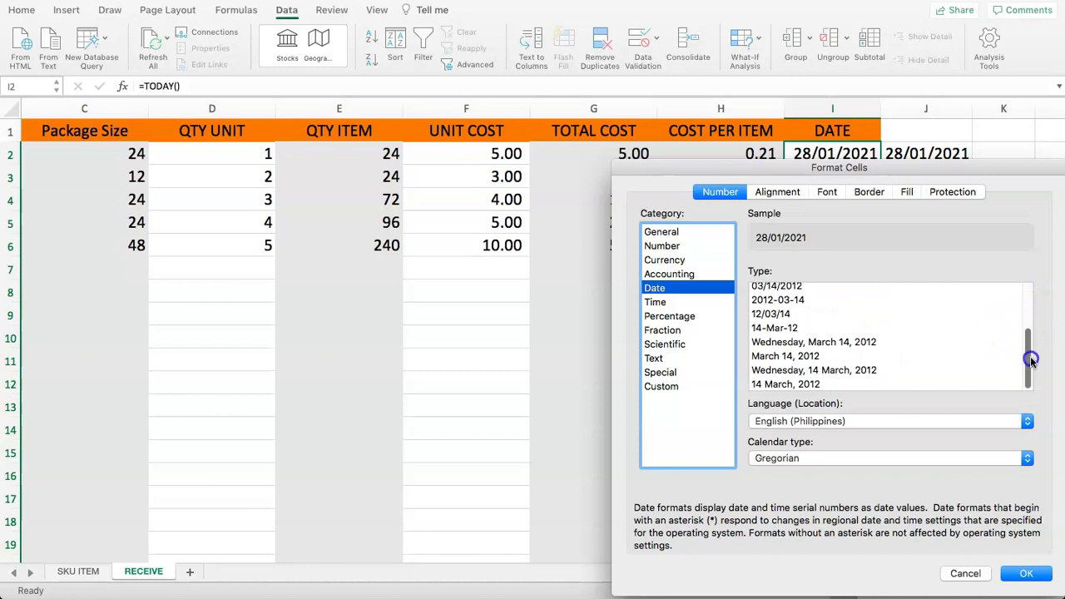
pyautogui.click(767, 358)
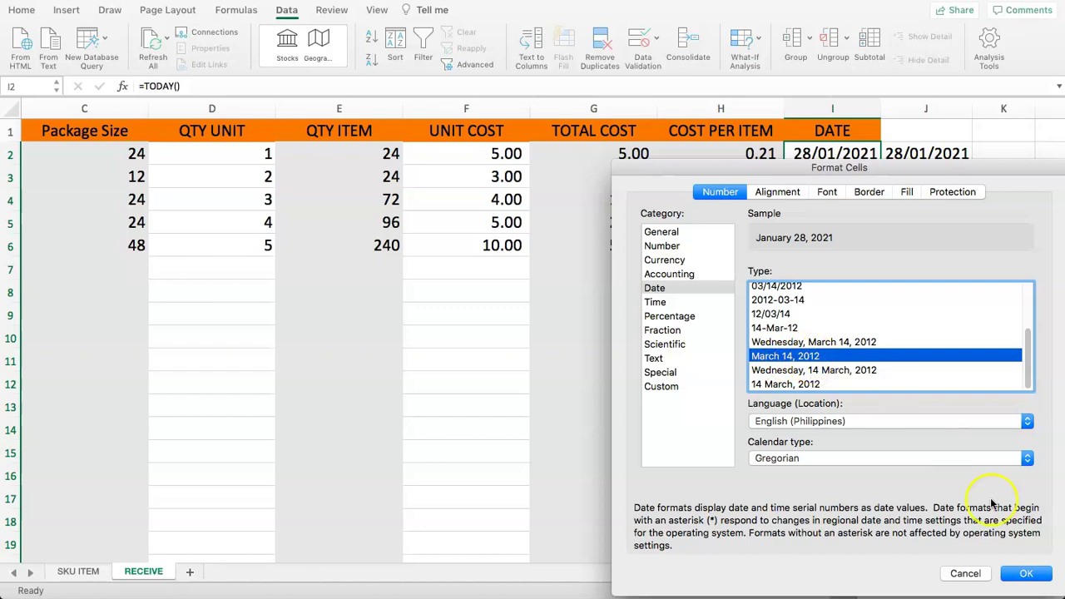
pyautogui.click(1026, 573)
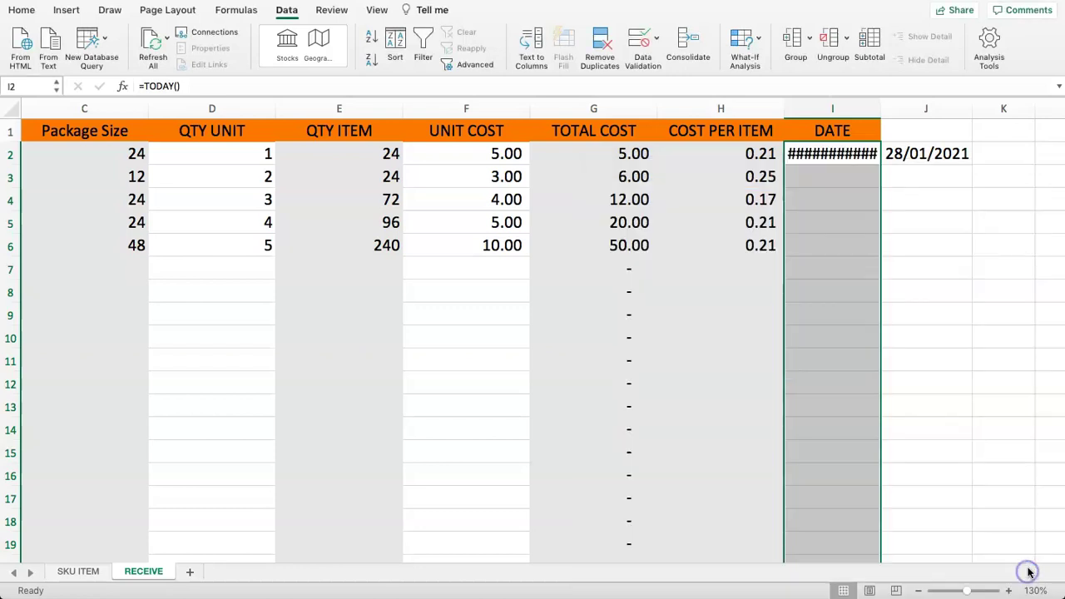
# - Autofit the DATE column's width and delete the TODAY formula in J2
pyautogui.click(902, 182)
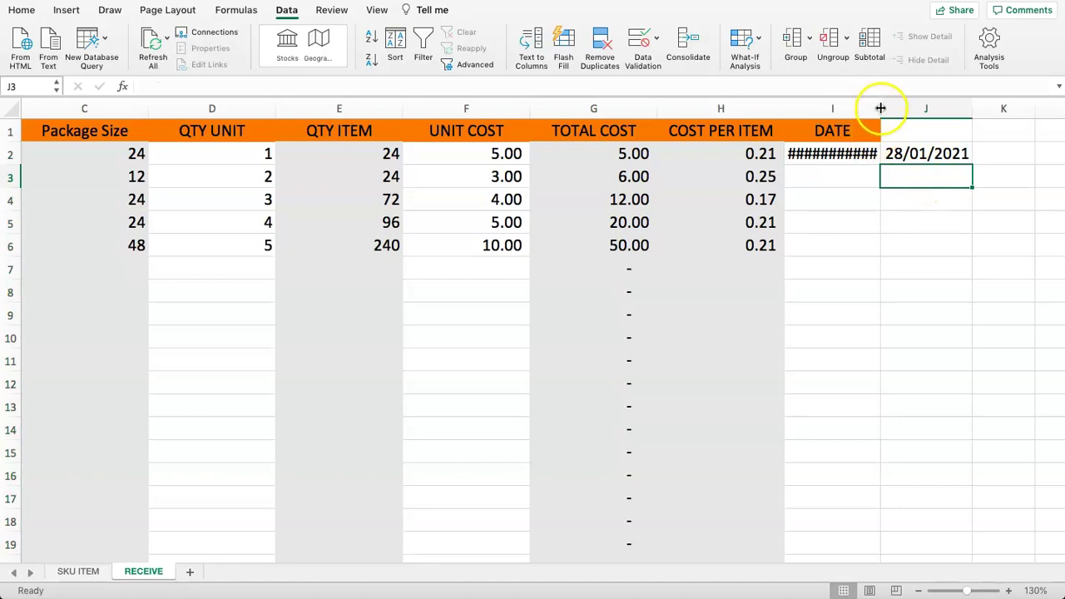
pyautogui.doubleClick(880, 106)
pyautogui.click(922, 160)
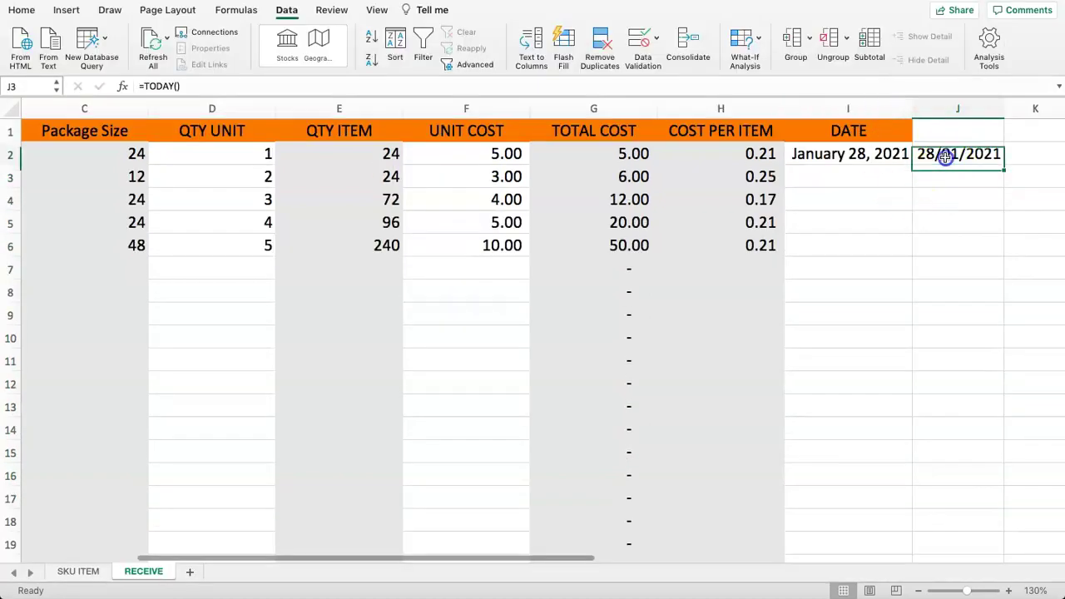
pyautogui.press('Delete')
pyautogui.click(724, 288)
# - Copy the TODAY formula from I2 into the DATE cells I3:I6
pyautogui.click(811, 135)
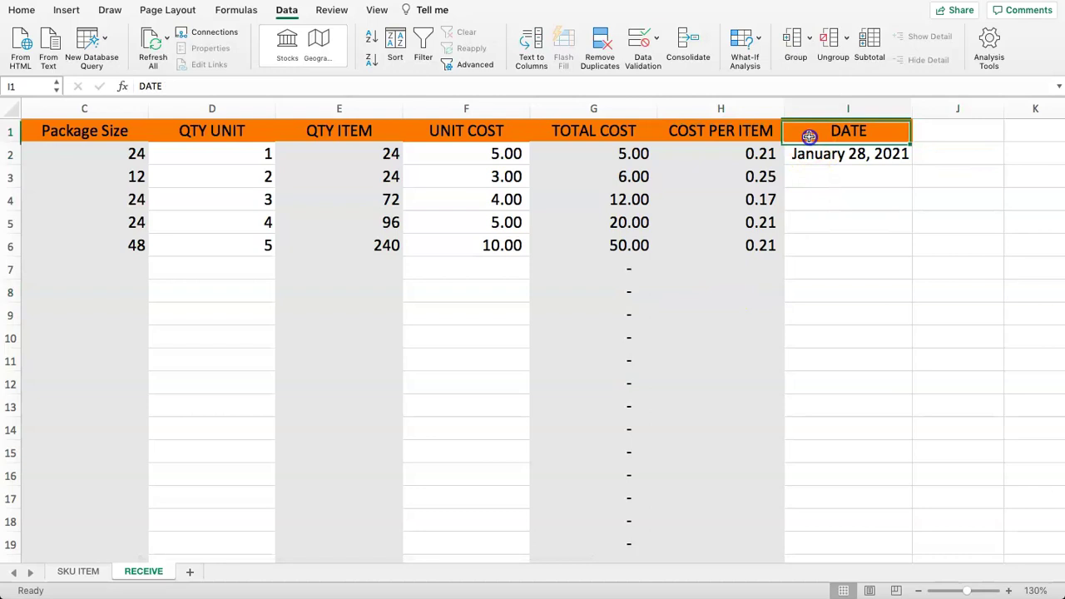
pyautogui.click(816, 154)
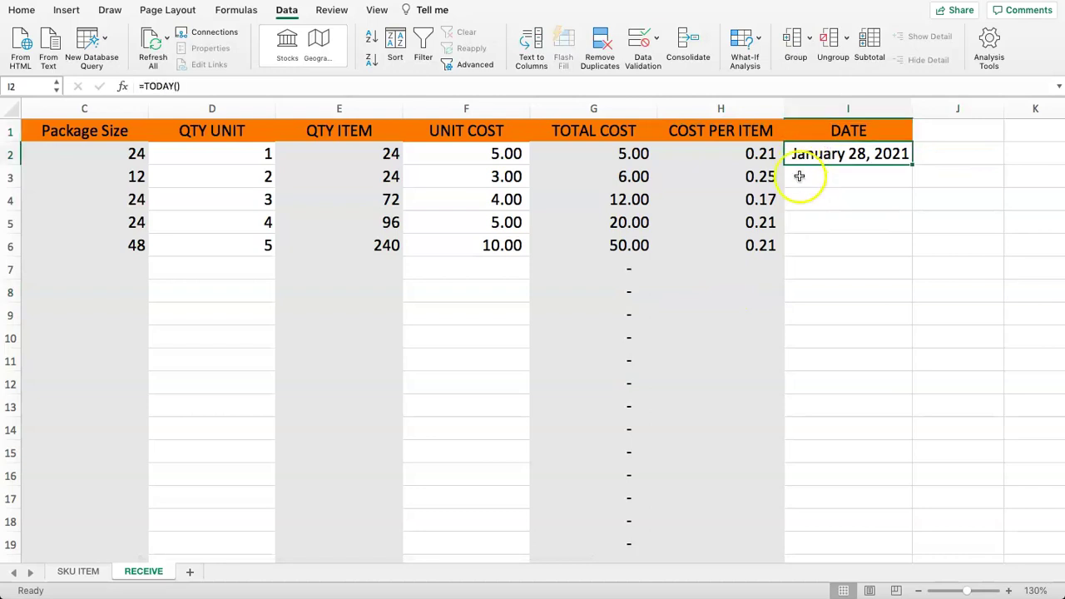
pyautogui.click(805, 183)
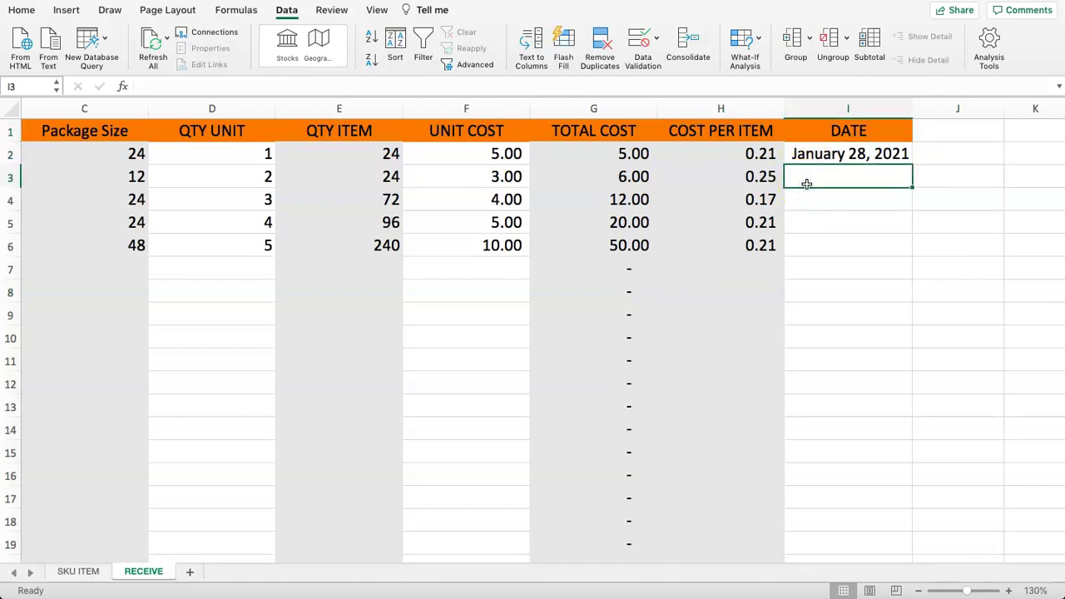
pyautogui.click(837, 159)
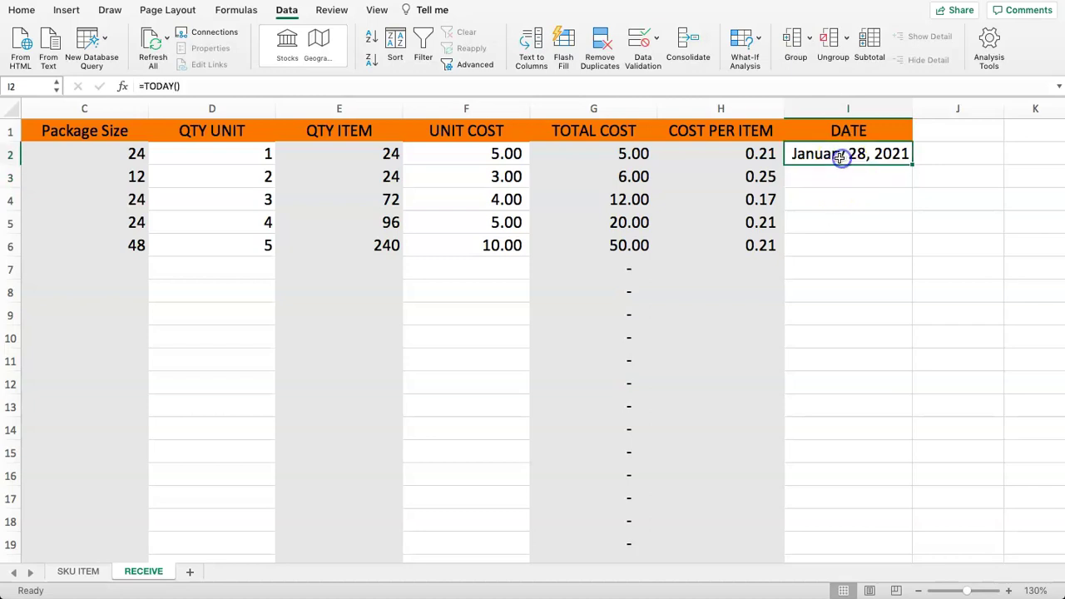
pyautogui.press('super+c')
pyautogui.moveTo(830, 172); pyautogui.dragTo(833, 247)
pyautogui.press('super+v')
pyautogui.click(822, 274)
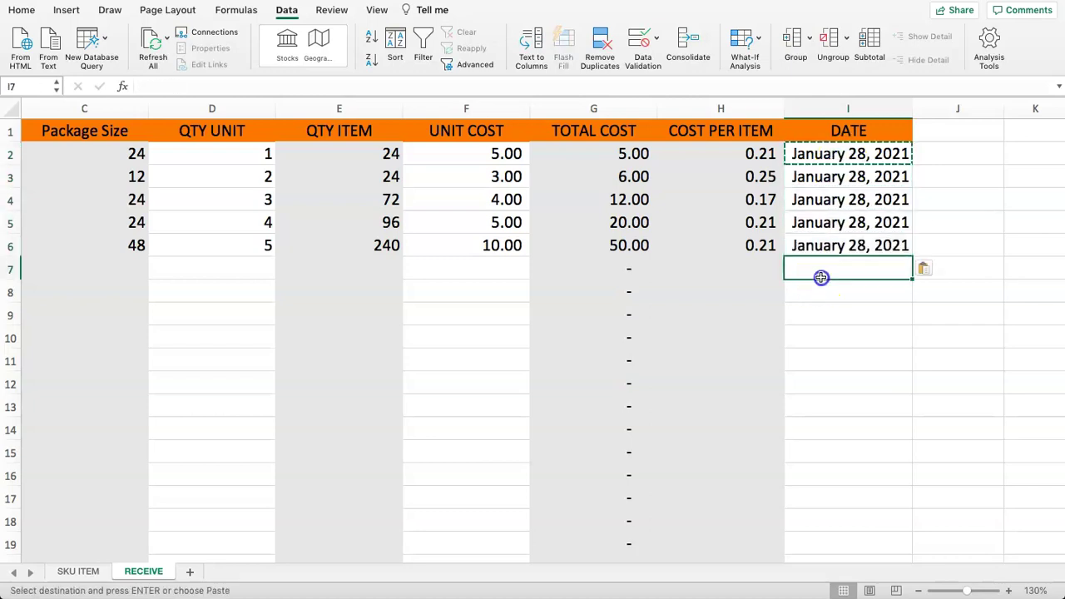
# - Change the formula in I3 of the DATE column to =TODAY()-10
pyautogui.click(824, 176)
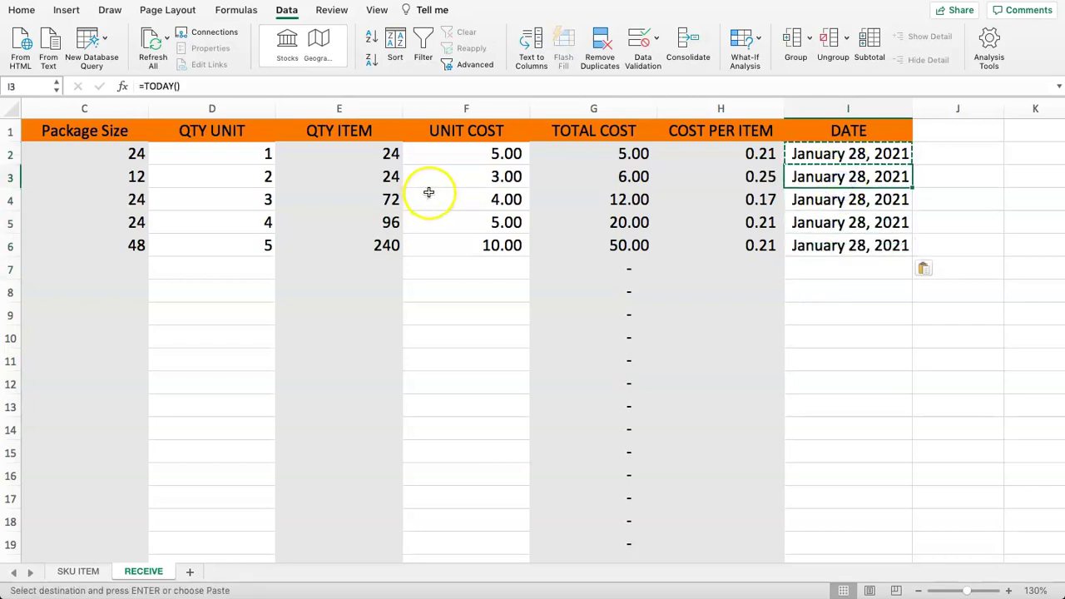
pyautogui.click(288, 80)
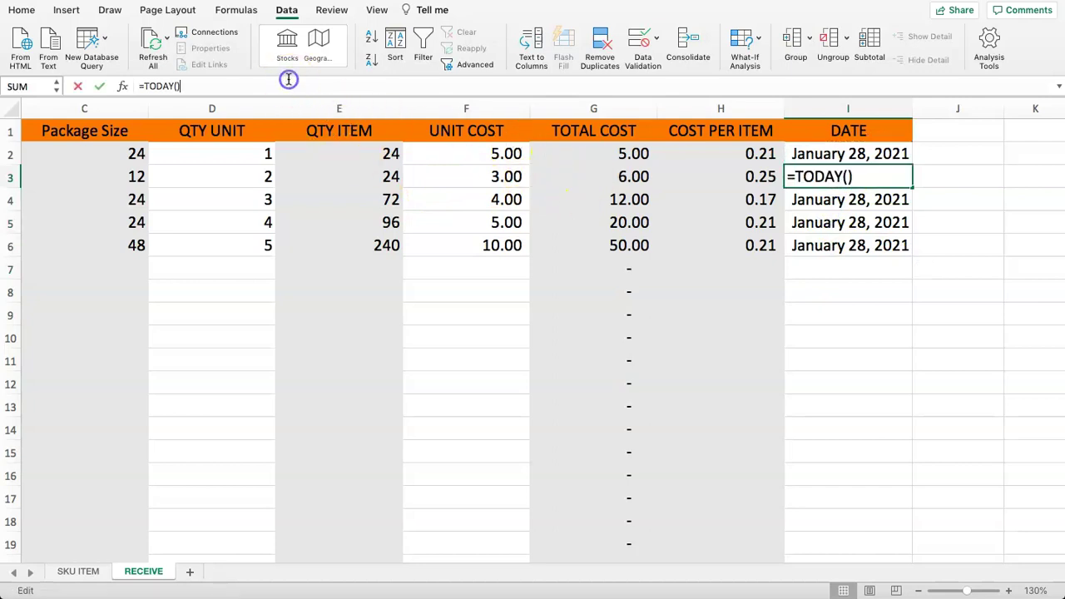
pyautogui.write('-10')
pyautogui.press('Return')
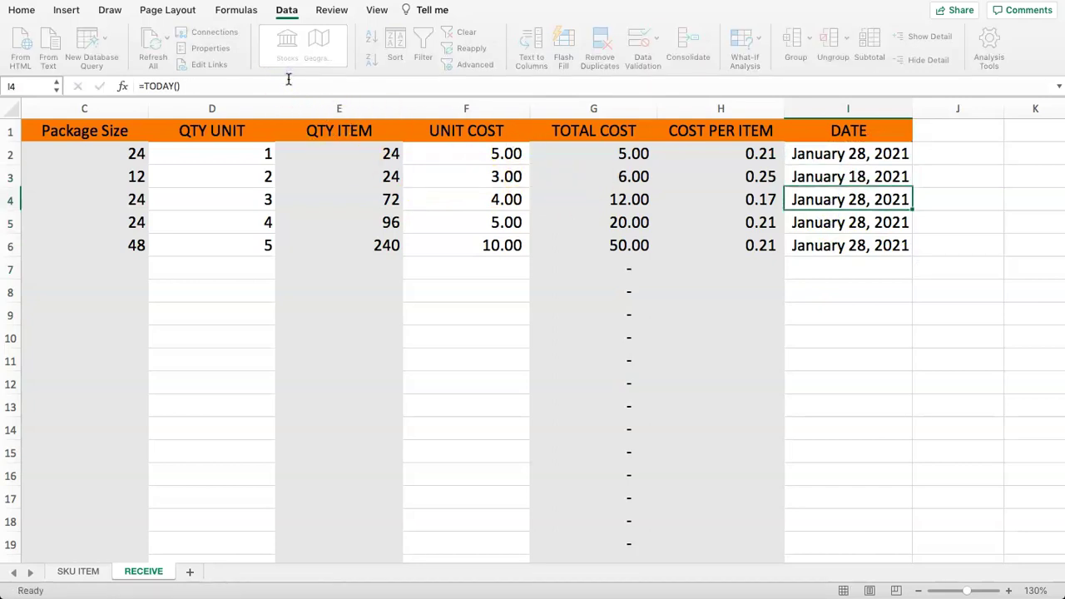
pyautogui.click(822, 177)
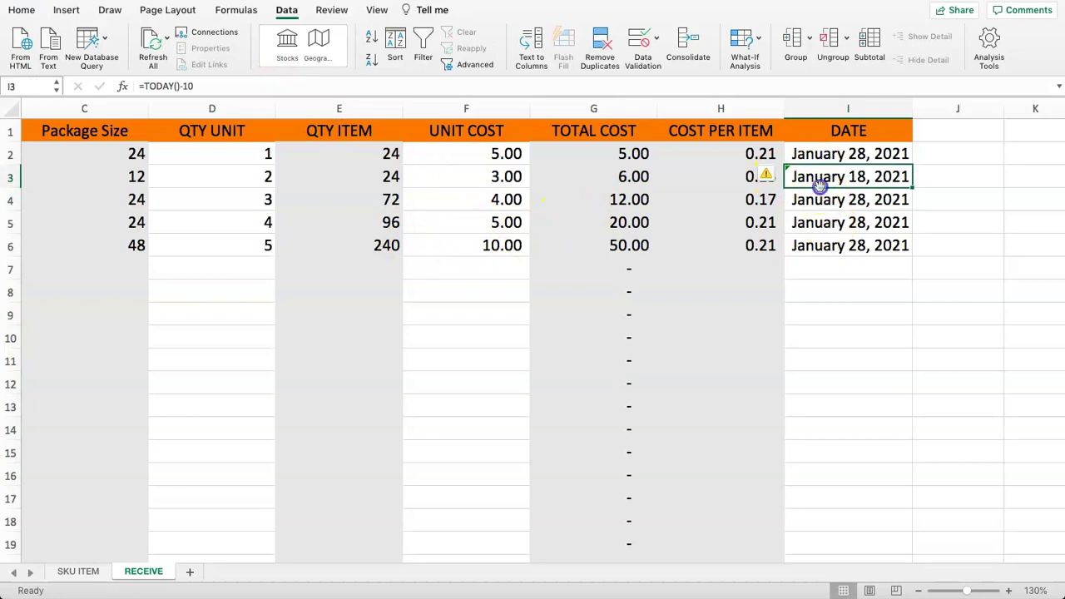
# - Choose SPR1 as the SKU in A7, the first empty row of the RECEIVE sheet
pyautogui.click(830, 290)
pyautogui.press('Up')
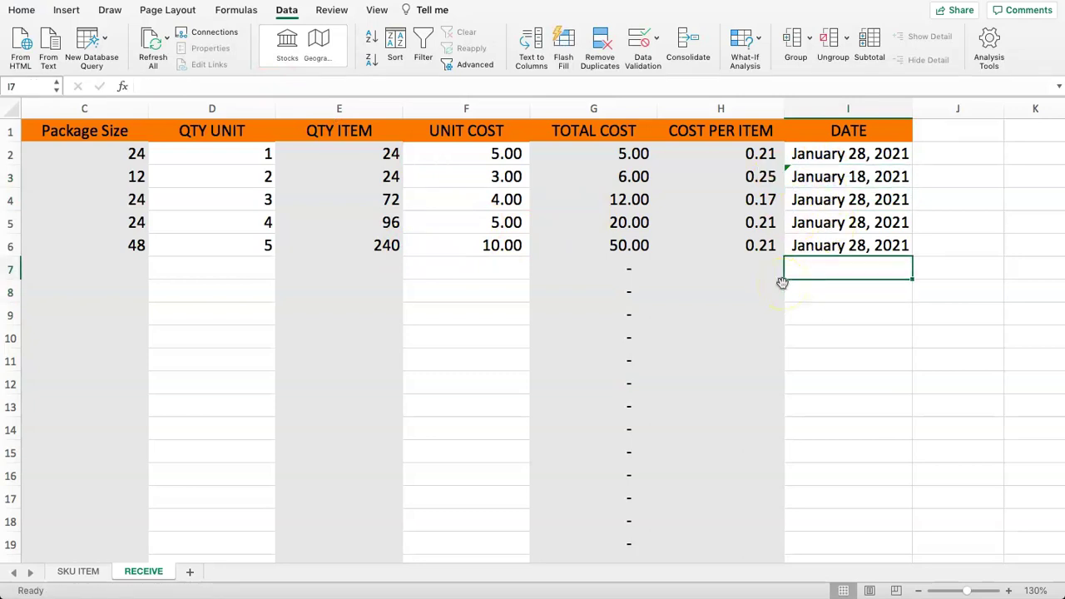
pyautogui.press('Left')
pyautogui.press('Left')
pyautogui.press('Left')
pyautogui.press('Left')
pyautogui.press('Left')
pyautogui.press('Left')
pyautogui.press('Left')
pyautogui.press('Left')
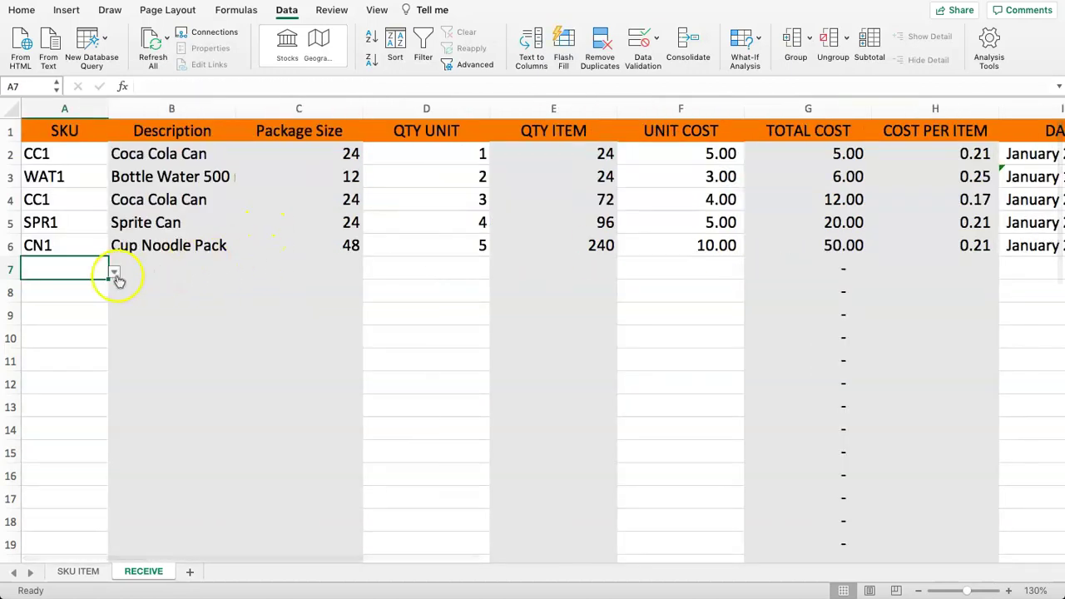
pyautogui.click(115, 272)
pyautogui.click(37, 301)
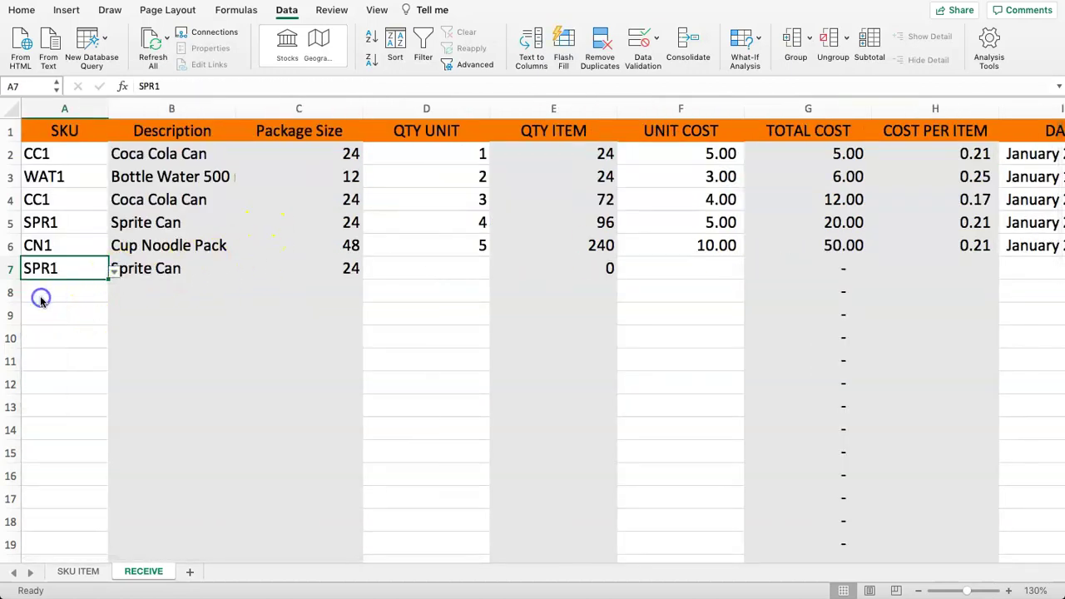
pyautogui.click(142, 292)
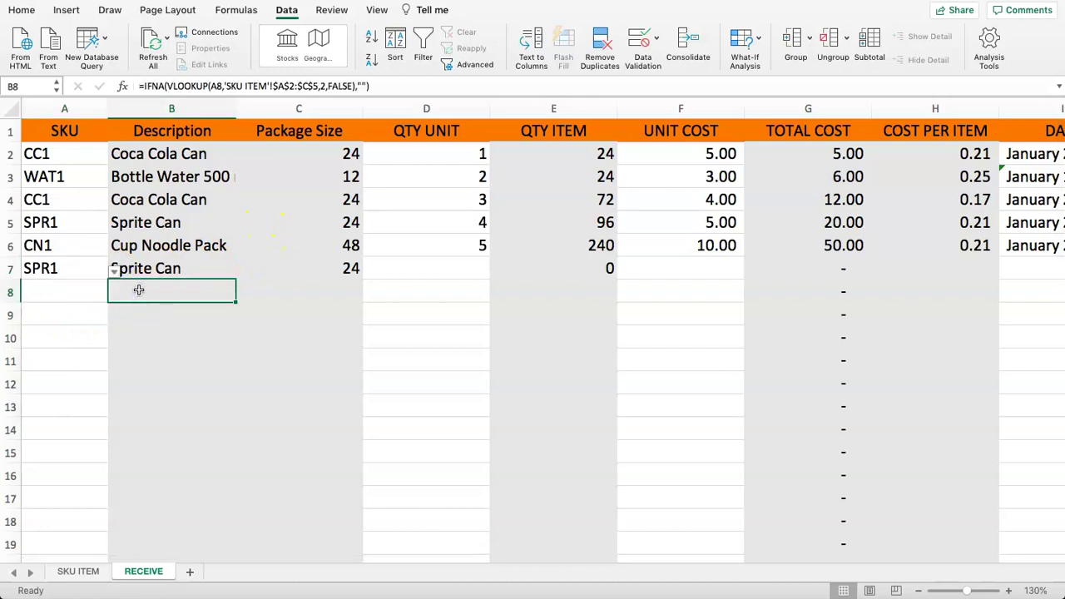
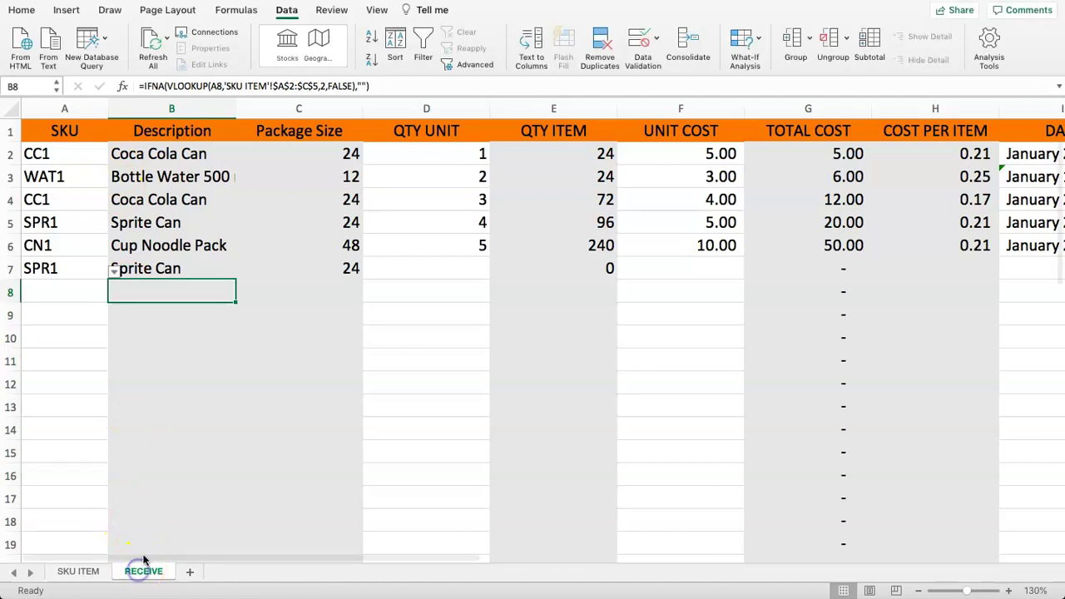
# - Create a copy of the RECEIVE sheet at the end of the workbook
pyautogui.click(158, 491)
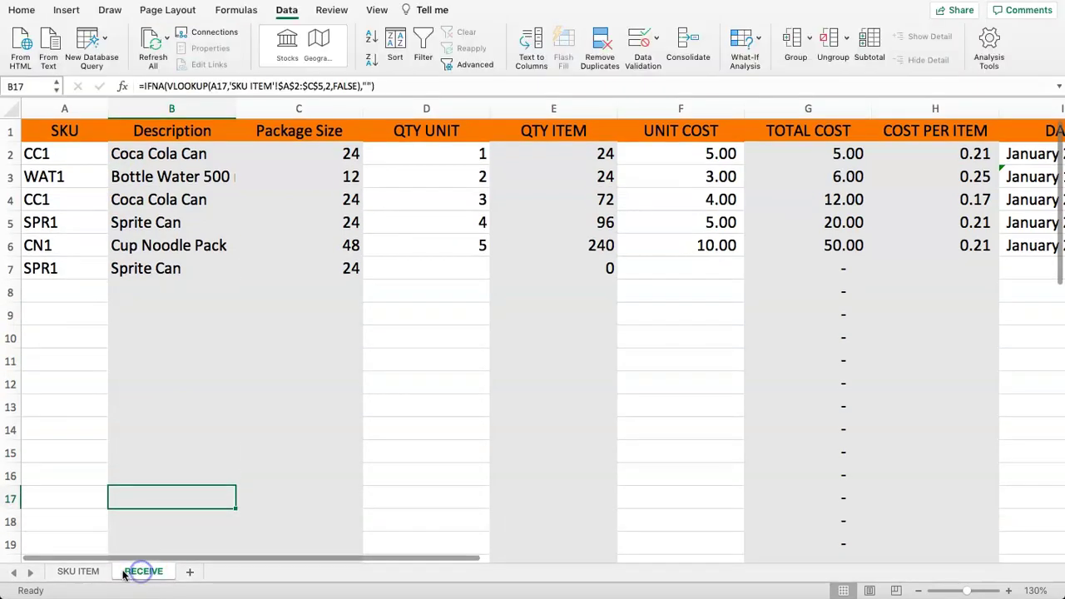
pyautogui.rightClick(142, 572)
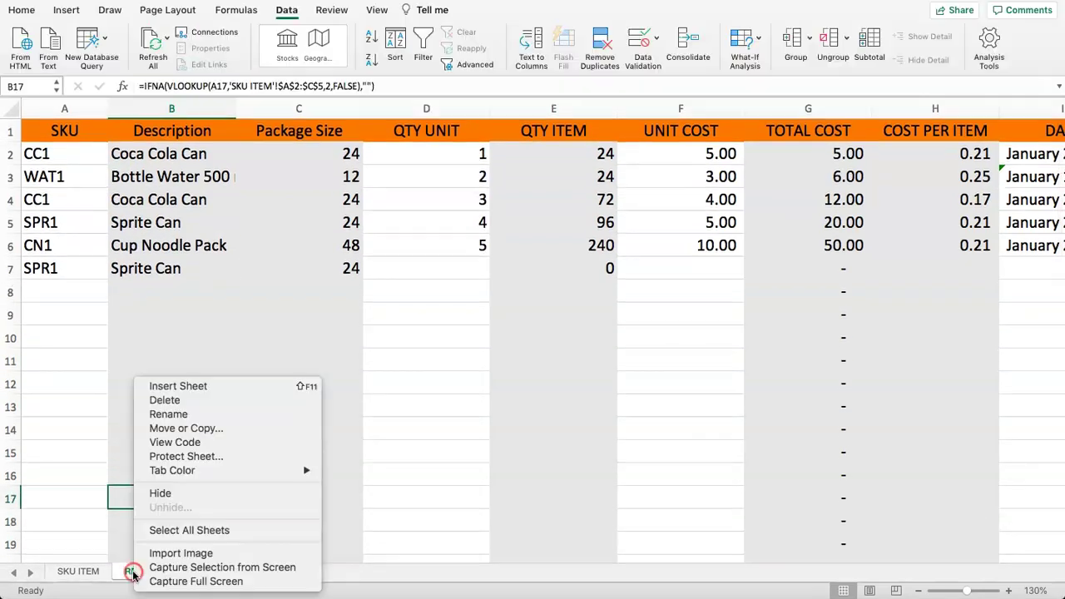
pyautogui.click(186, 428)
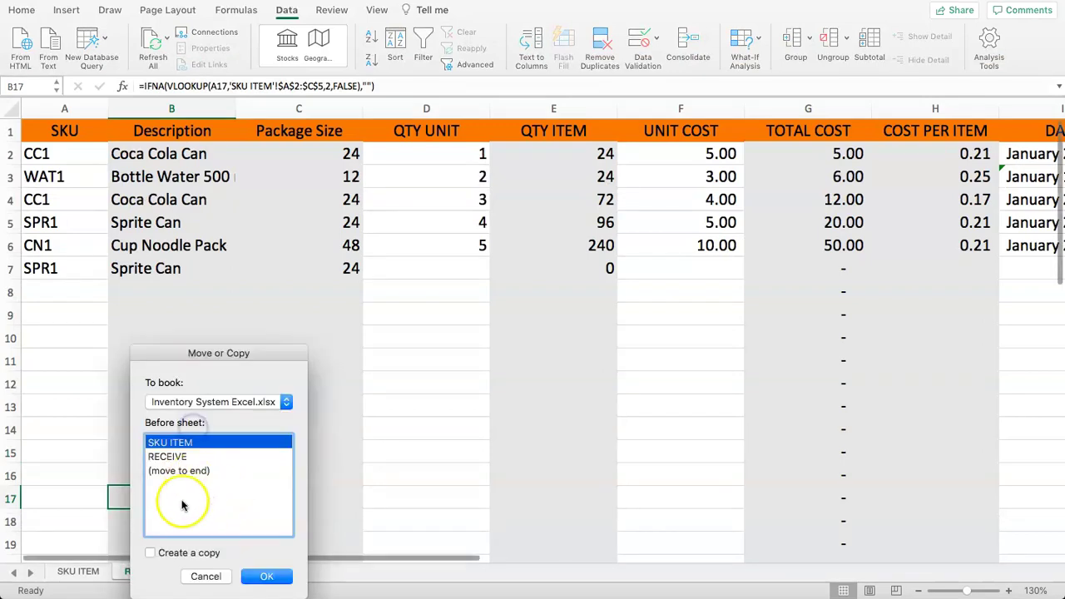
pyautogui.click(173, 472)
pyautogui.click(150, 553)
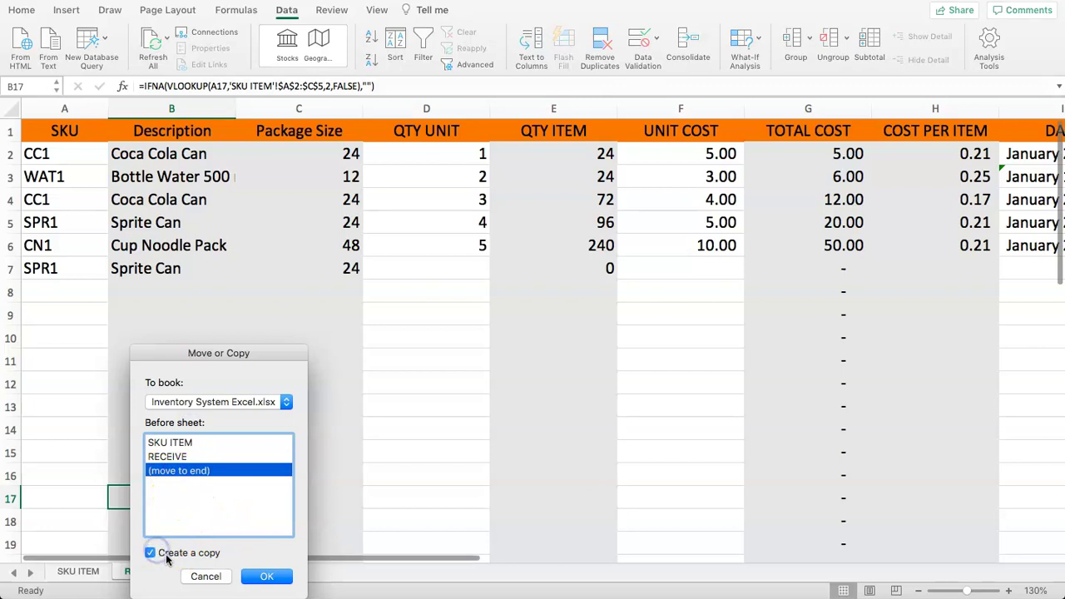
pyautogui.click(260, 578)
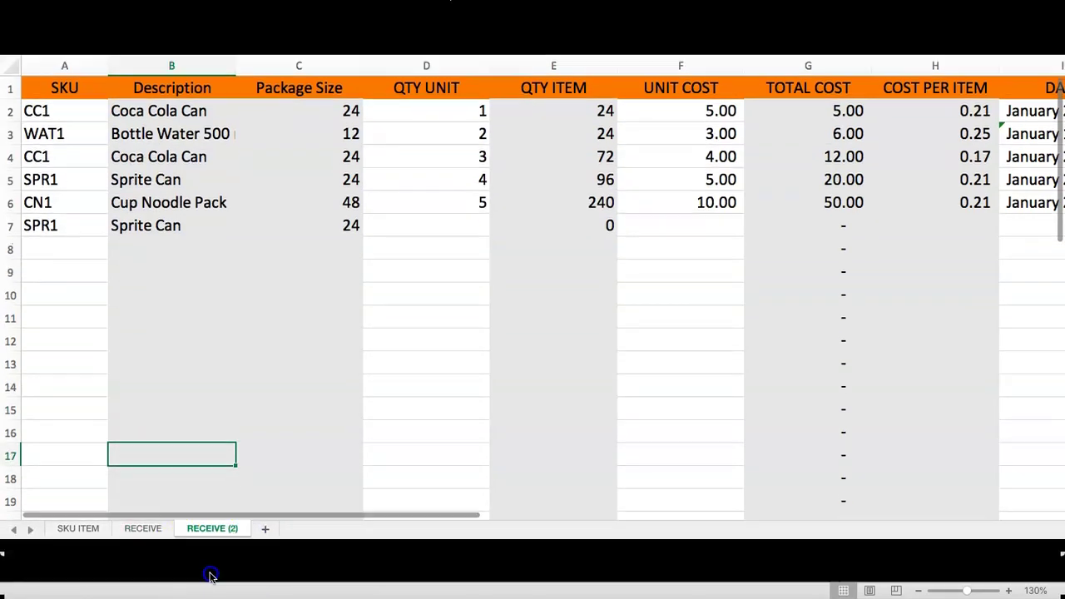
# - Rename the copied sheet as SALES
pyautogui.doubleClick(210, 572)
pyautogui.write('SALES')
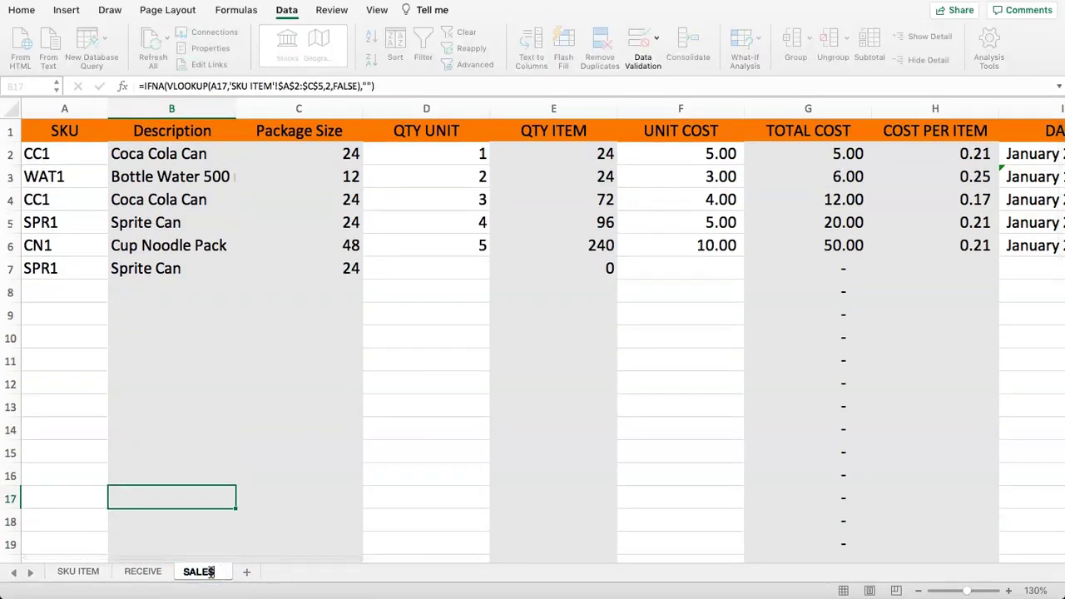
pyautogui.press('Return')
pyautogui.click(186, 304)
pyautogui.click(171, 268)
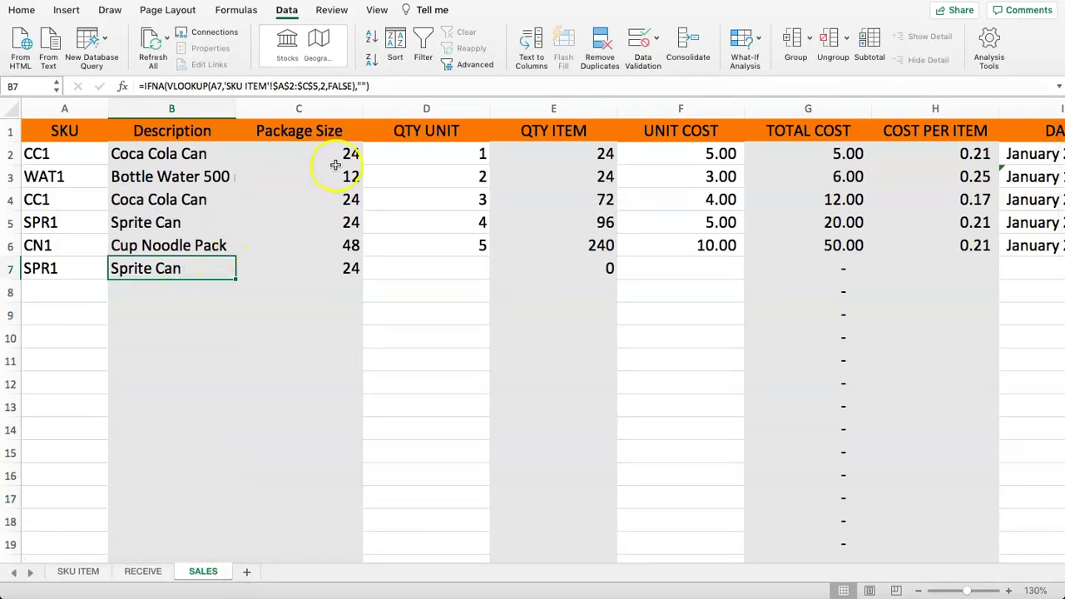
# - Delete columns C to H, Package Size through COST PER ITEM, from the SALES sheet
pyautogui.click(304, 132)
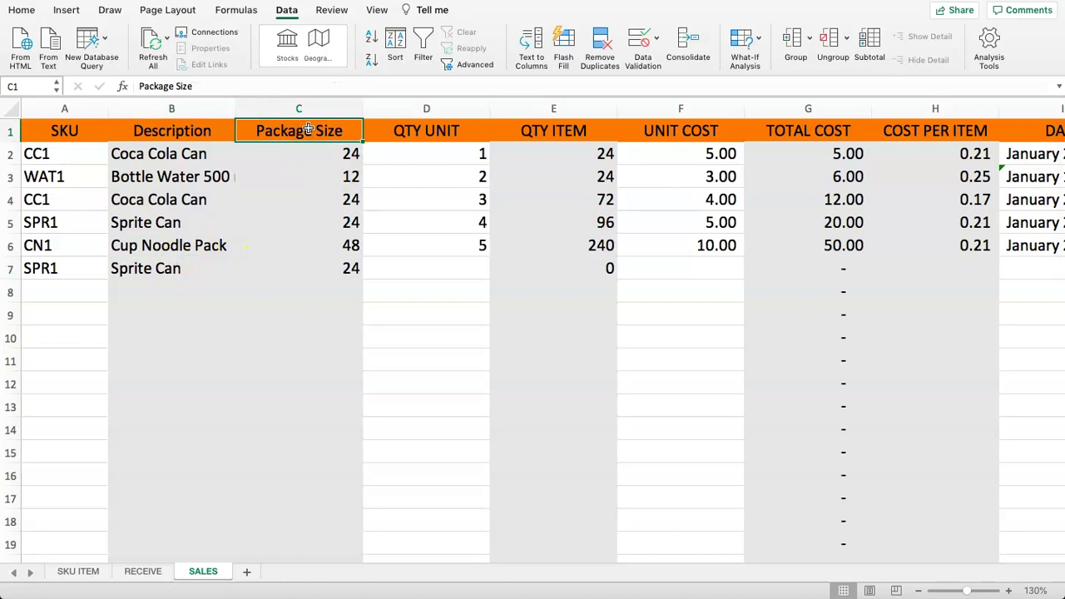
pyautogui.click(409, 133)
pyautogui.moveTo(540, 136); pyautogui.dragTo(778, 133)
pyautogui.click(599, 198)
pyautogui.moveTo(408, 105); pyautogui.dragTo(811, 132)
pyautogui.moveTo(314, 105); pyautogui.dragTo(942, 103)
pyautogui.rightClick(918, 101)
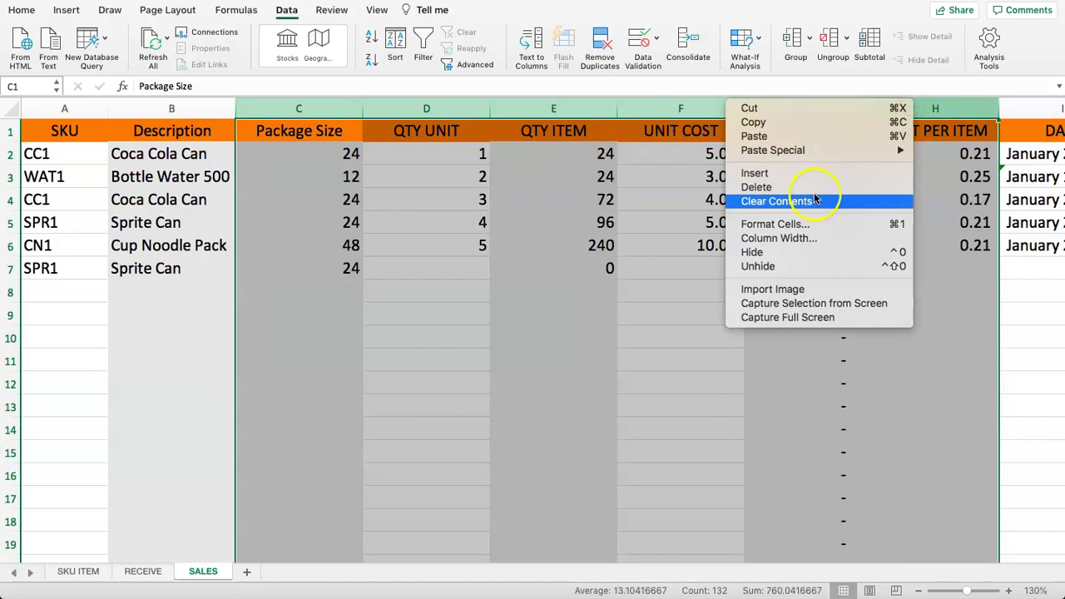
pyautogui.click(784, 193)
pyautogui.click(452, 198)
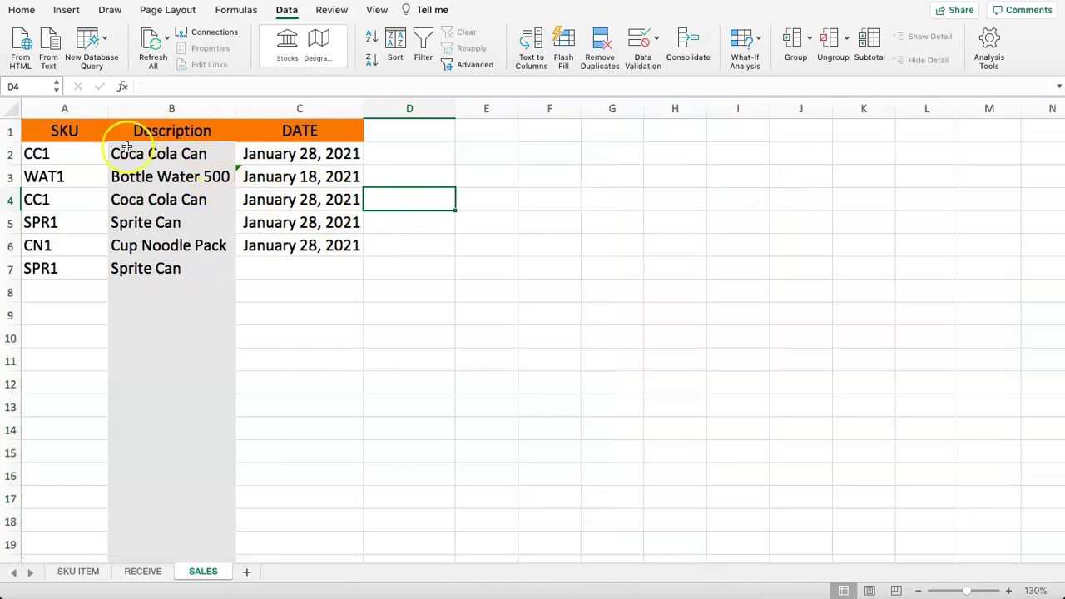
# - Insert an empty column between Description and DATE on the SALES sheet
pyautogui.moveTo(57, 131); pyautogui.dragTo(54, 261)
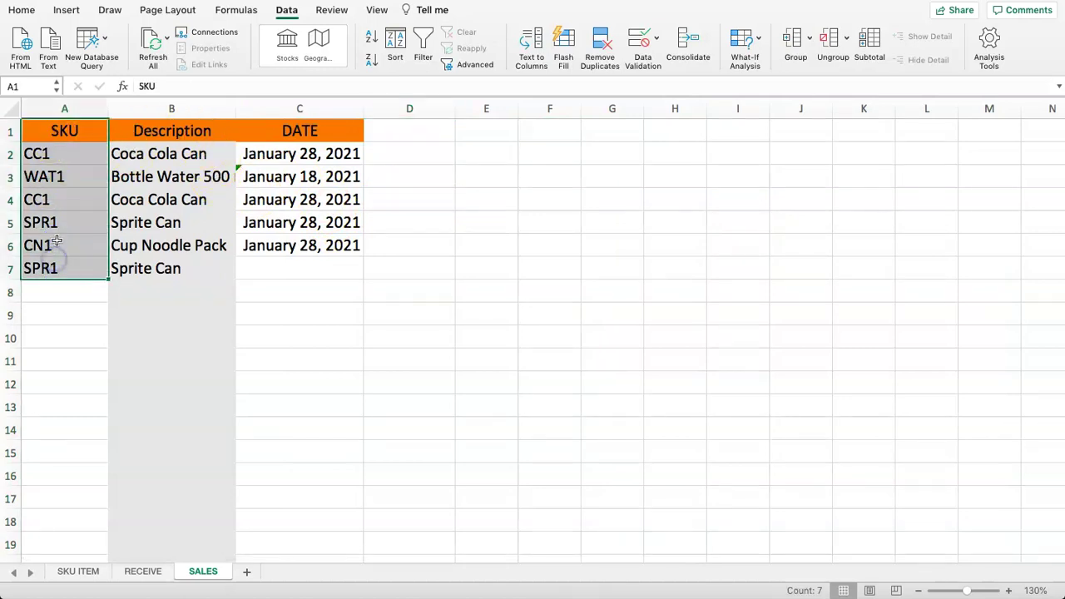
pyautogui.moveTo(171, 150); pyautogui.dragTo(183, 263)
pyautogui.rightClick(285, 109)
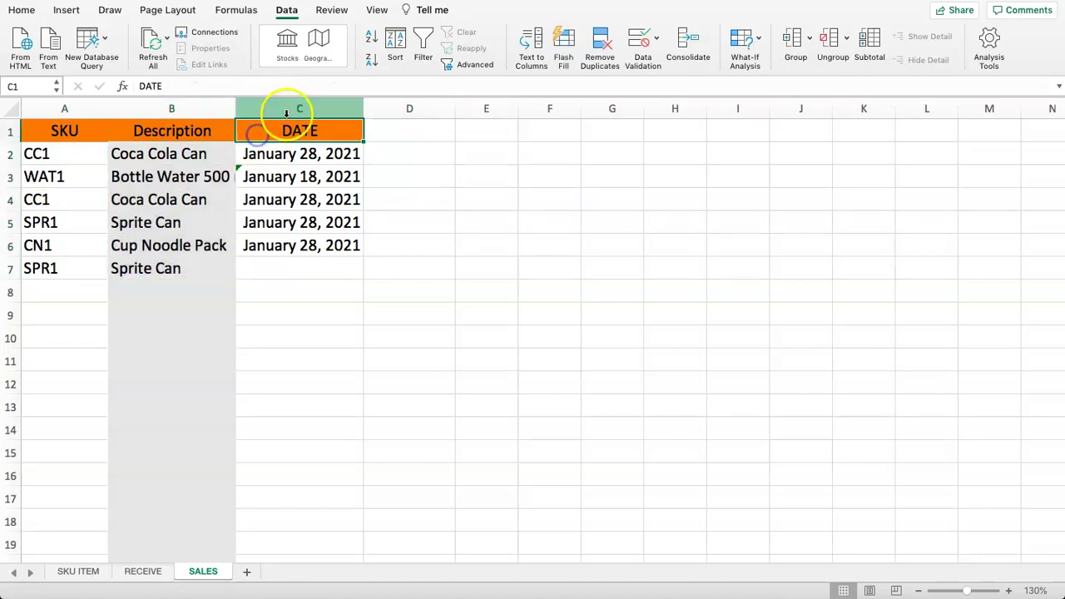
pyautogui.click(314, 180)
pyautogui.click(287, 173)
pyautogui.click(280, 151)
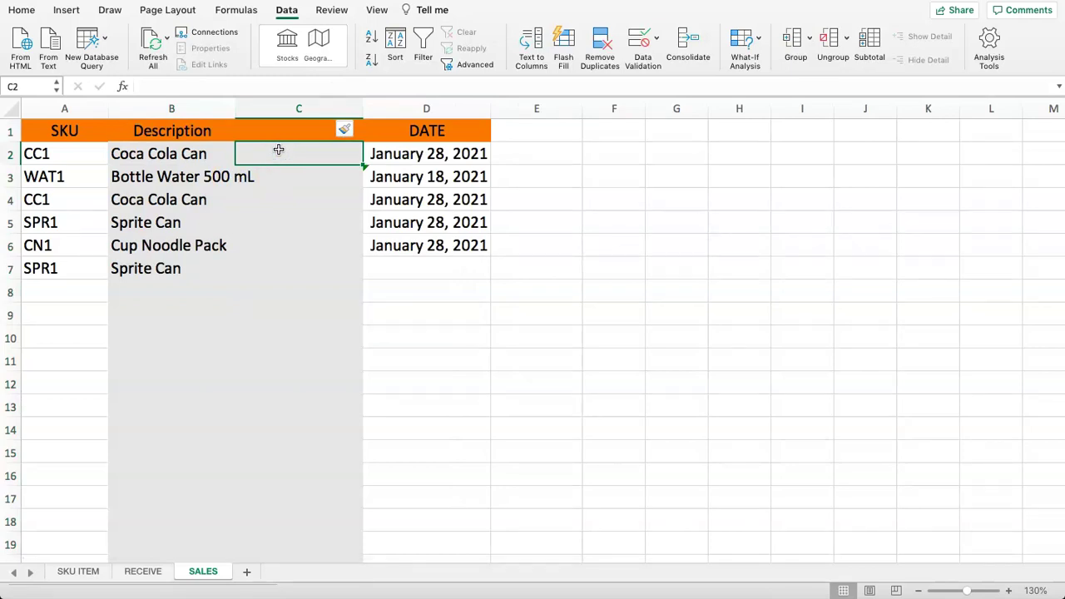
# - Enter the header QTY ITEM SOLD in C1 of the SALES sheet, keeping C2 empty
pyautogui.write('QTY')
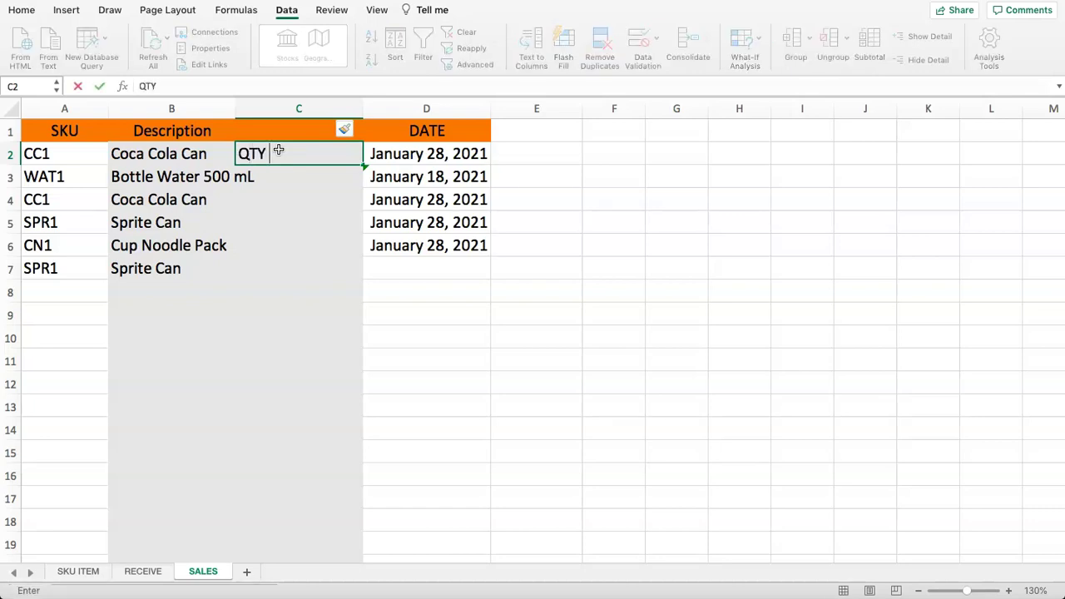
pyautogui.press('Up')
pyautogui.write('Q')
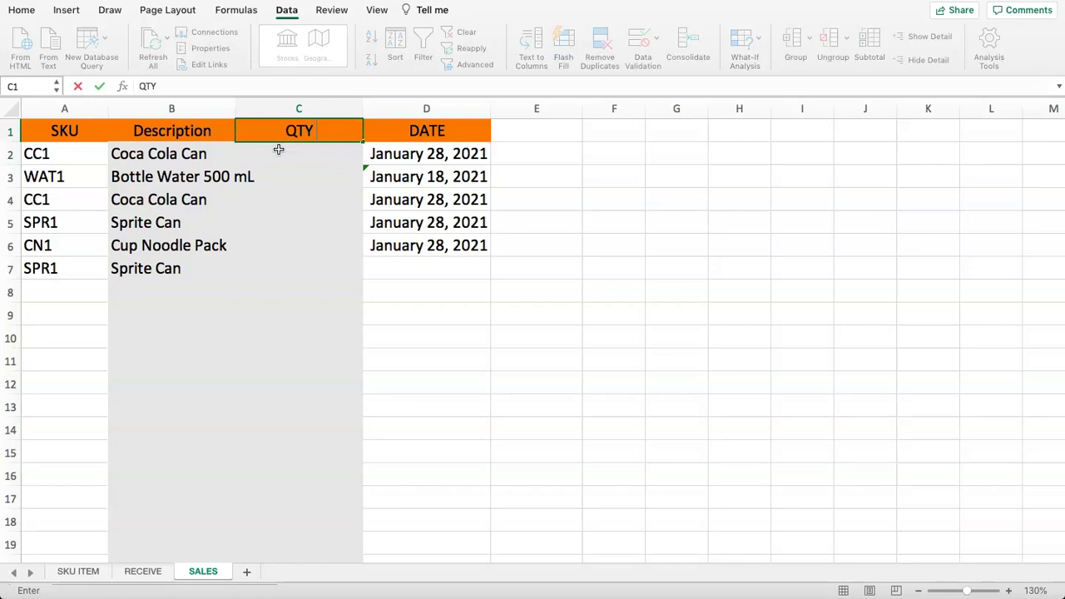
pyautogui.write('TY ITEM SOLD')
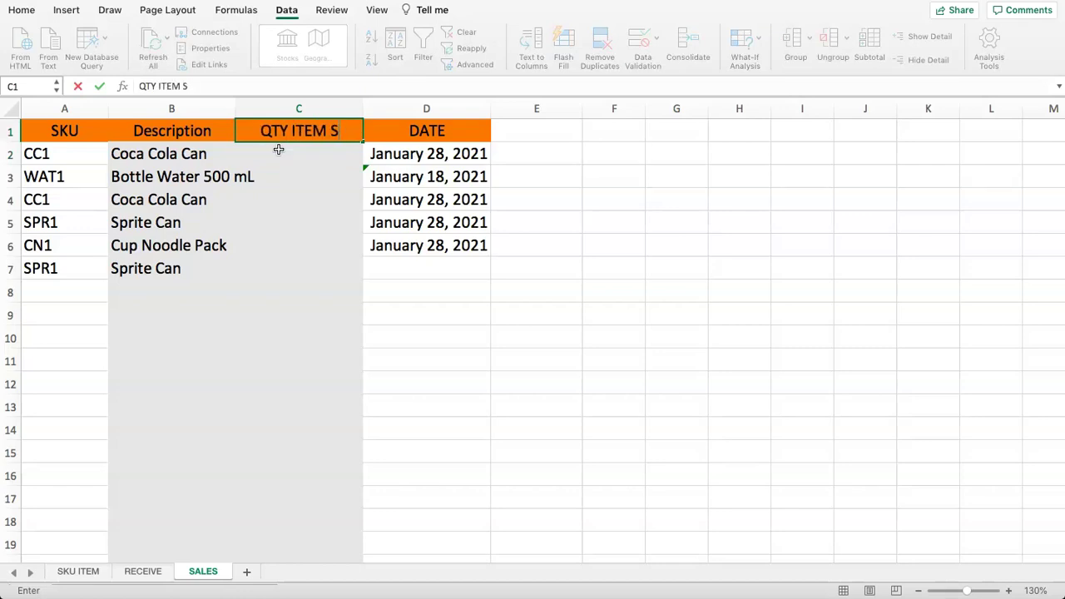
pyautogui.press('Return')
pyautogui.click(295, 130)
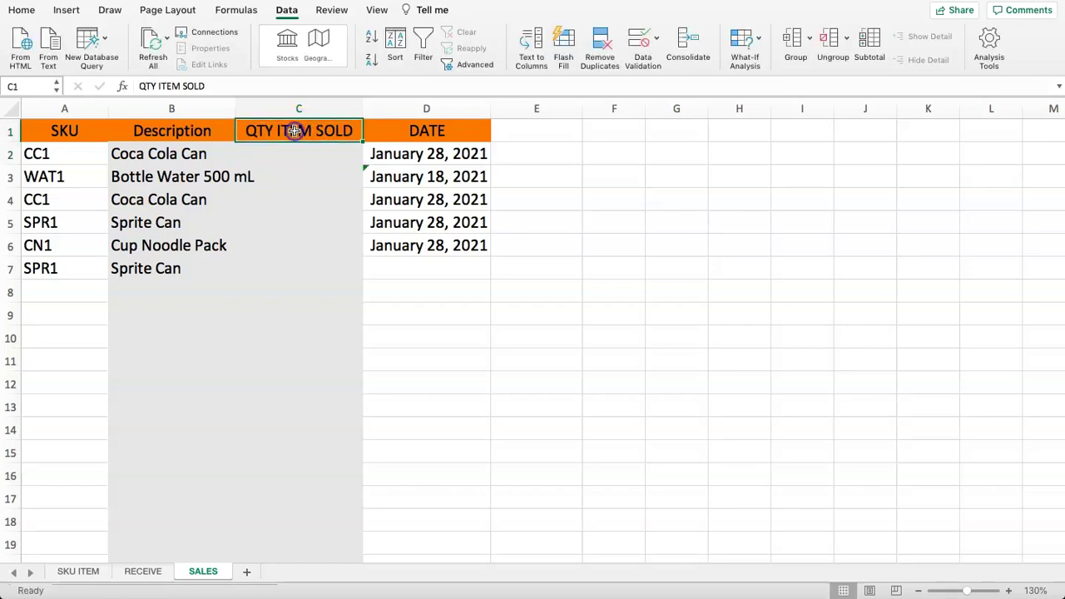
# - Examine on the RECEIVE sheet how package size and QTY UNIT relate to QTY ITEM, including the Cup Noodle Pack row
pyautogui.click(143, 572)
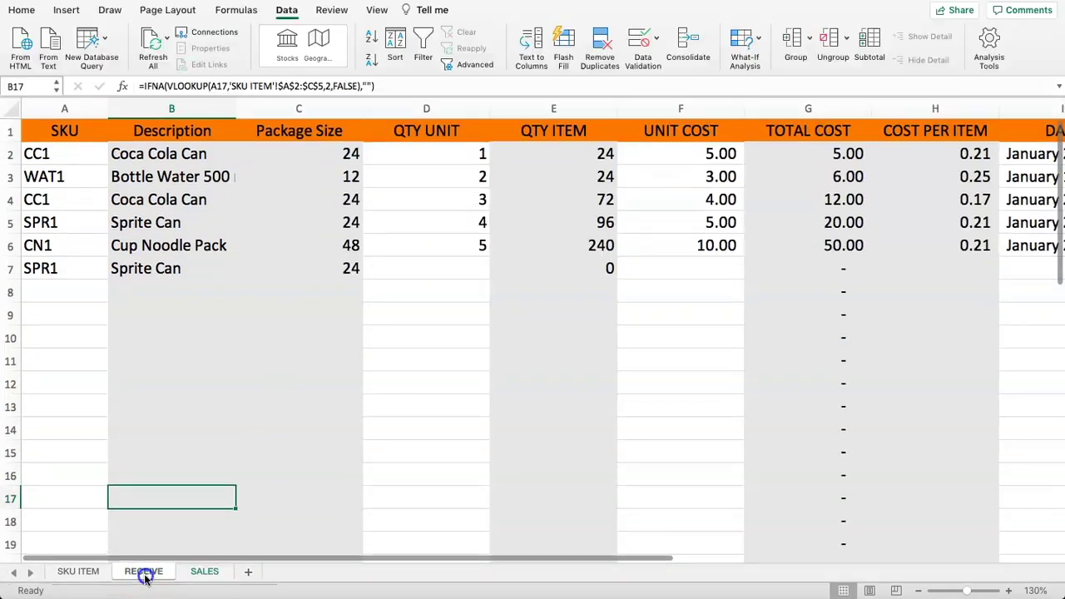
pyautogui.click(416, 133)
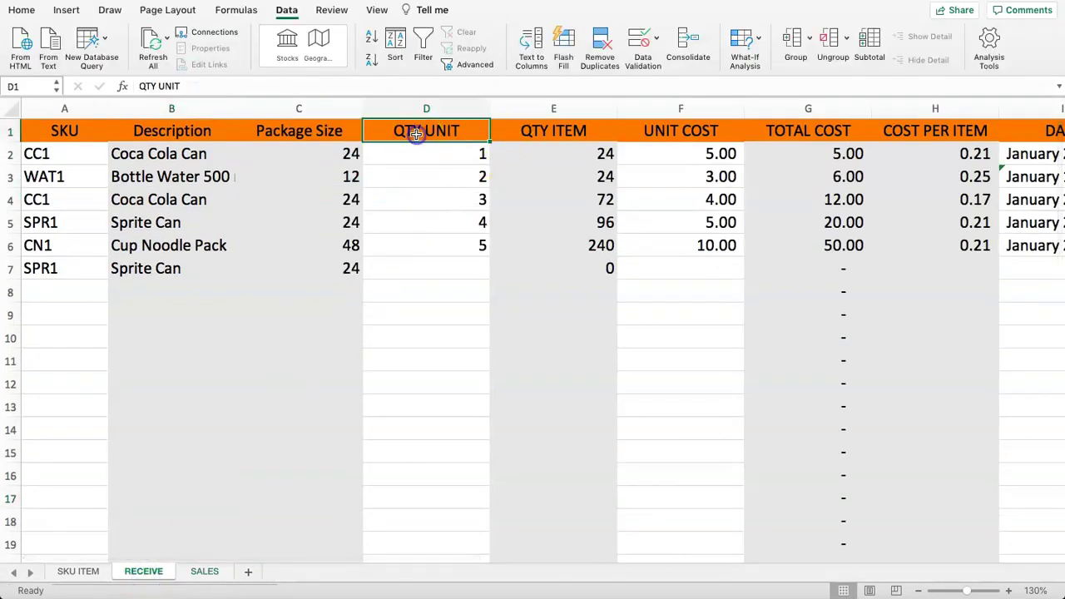
pyautogui.click(431, 162)
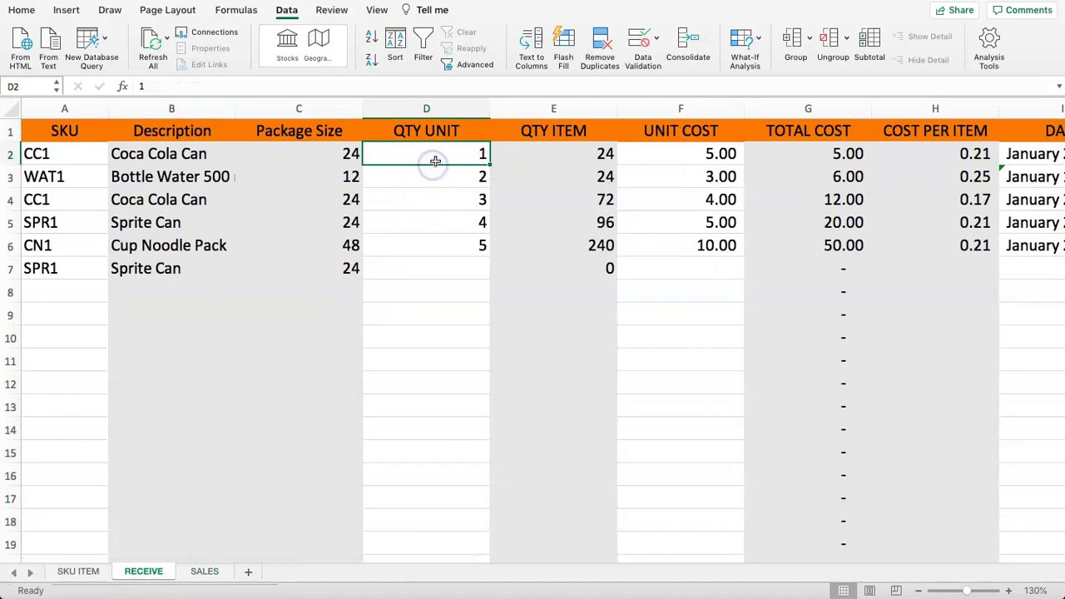
pyautogui.click(430, 161)
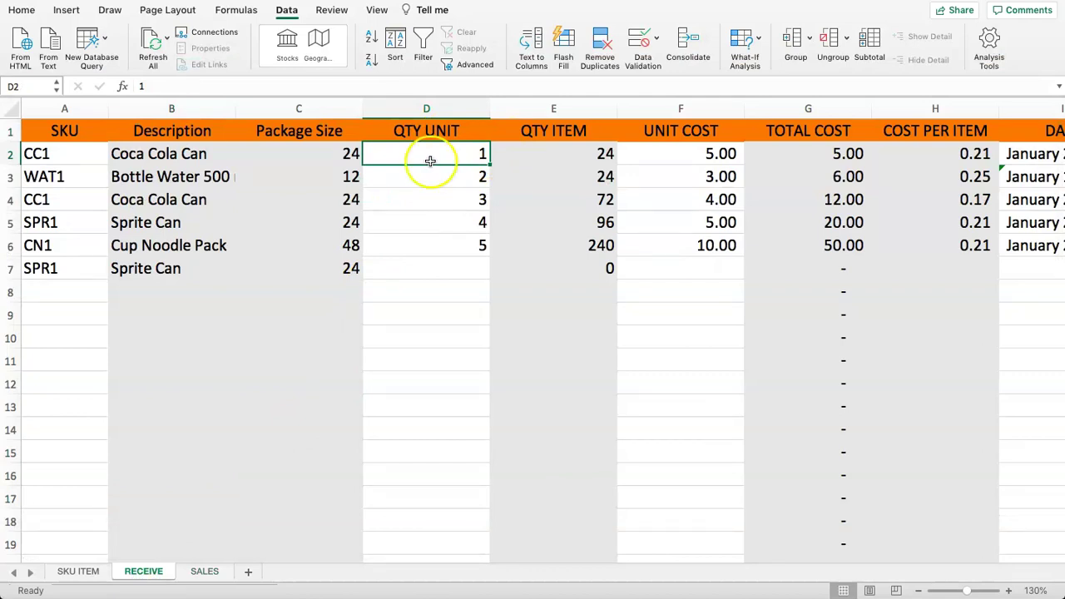
pyautogui.click(397, 161)
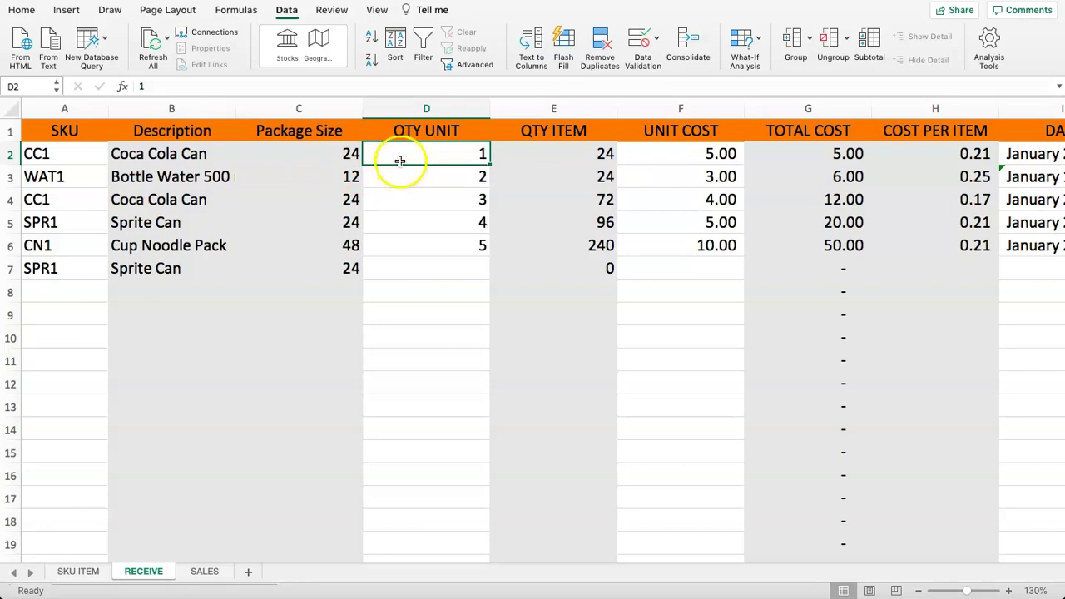
pyautogui.click(542, 158)
pyautogui.click(369, 181)
pyautogui.click(233, 251)
pyautogui.click(231, 265)
pyautogui.click(351, 248)
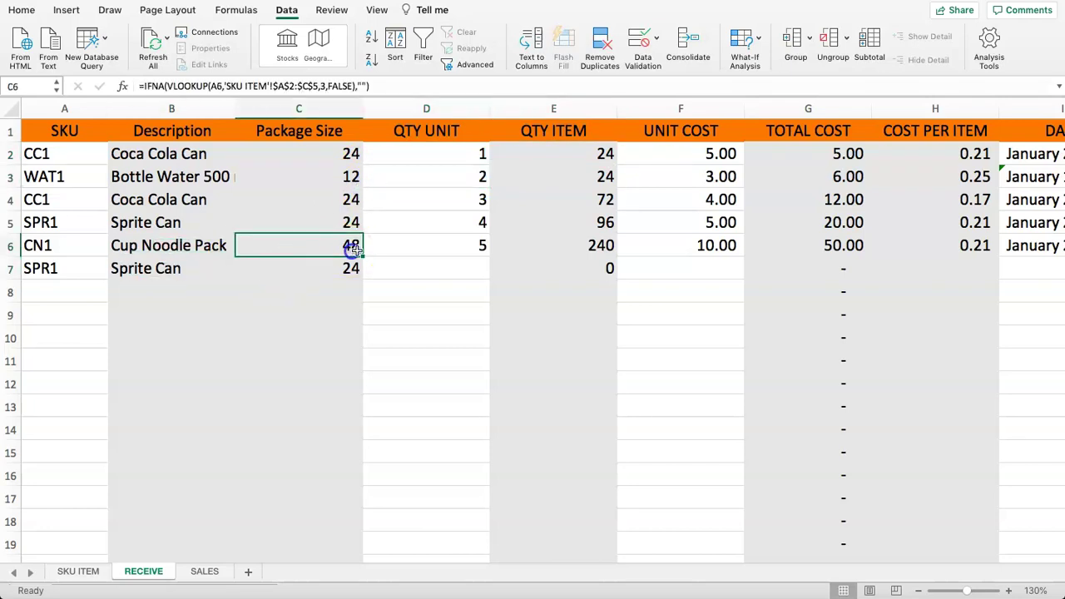
pyautogui.click(452, 247)
pyautogui.click(574, 254)
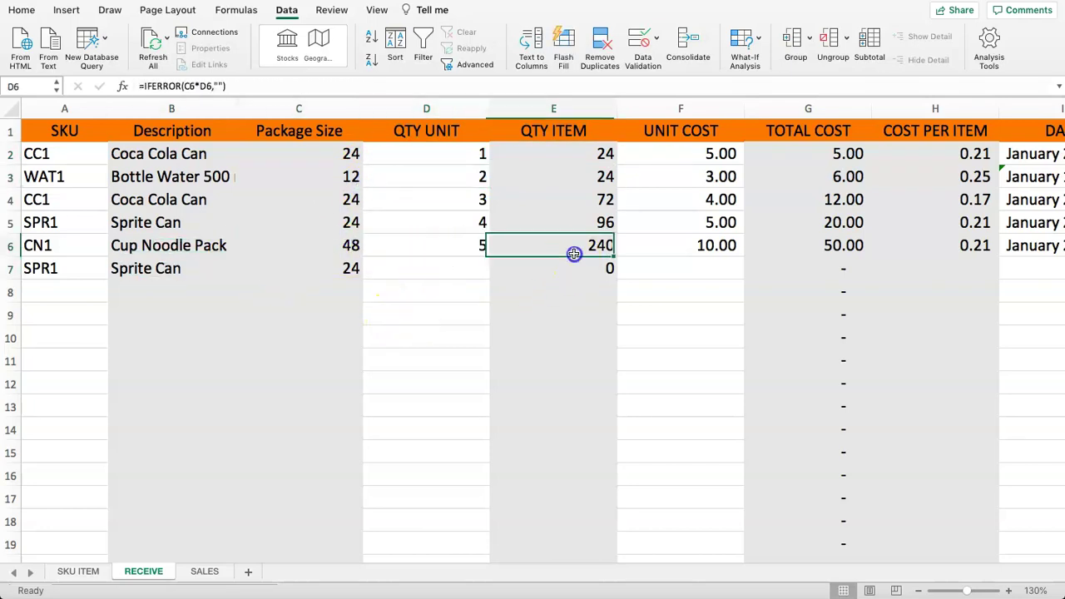
# - Insert an empty column between QTY ITEM SOLD and DATE on the SALES sheet
pyautogui.click(204, 571)
pyautogui.click(300, 162)
pyautogui.click(289, 125)
pyautogui.click(300, 161)
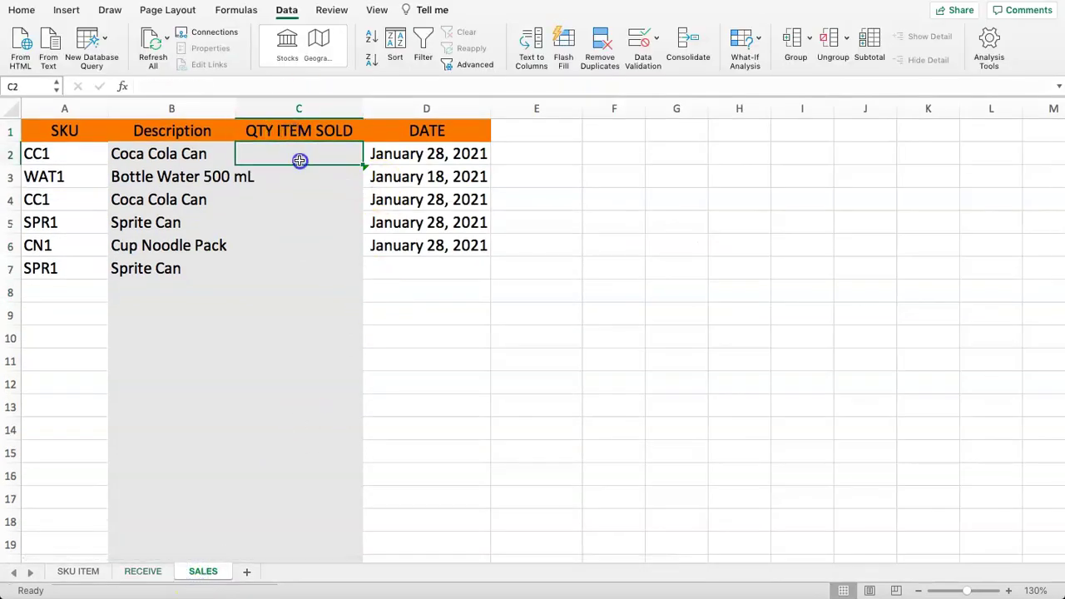
pyautogui.moveTo(302, 226); pyautogui.dragTo(285, 459)
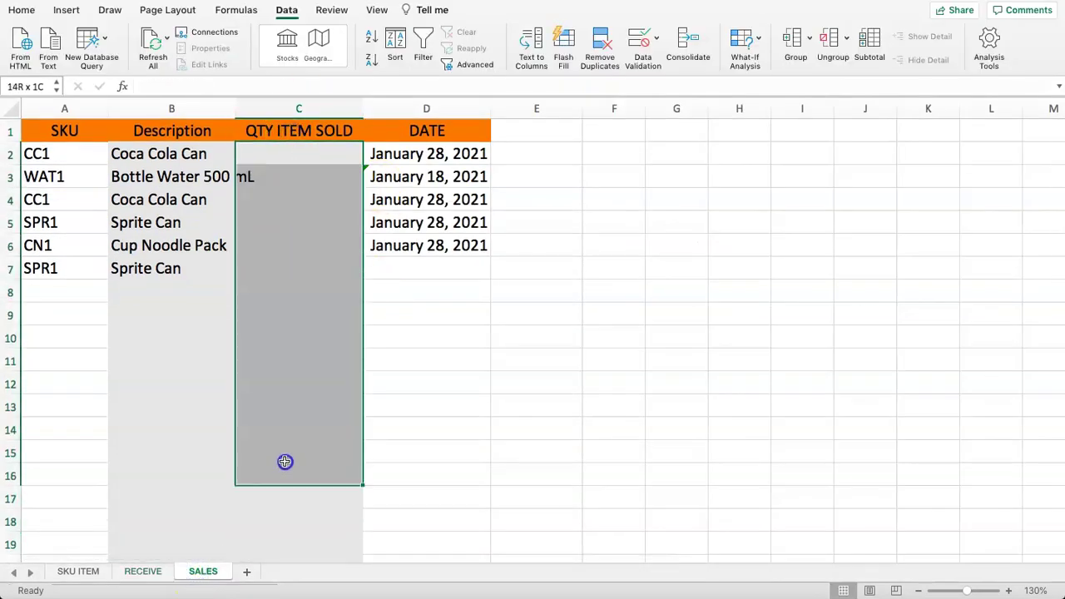
pyautogui.click(285, 200)
pyautogui.click(410, 108)
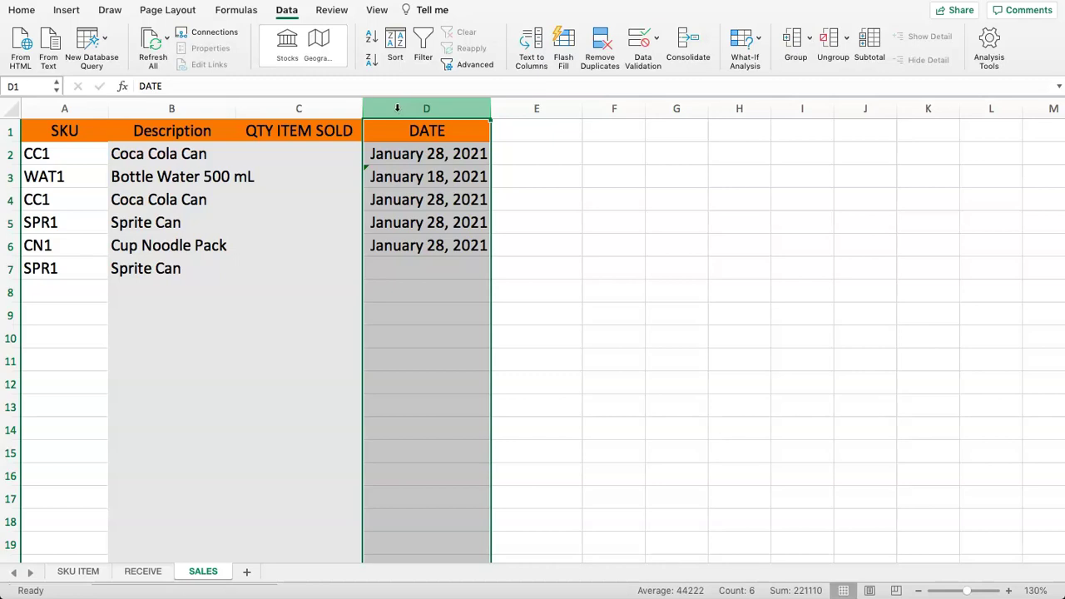
pyautogui.rightClick(397, 109)
pyautogui.click(428, 176)
pyautogui.click(333, 198)
# - Enter the header PRICE PER ITEM in D1 of the SALES sheet
pyautogui.click(415, 135)
pyautogui.write('PR')
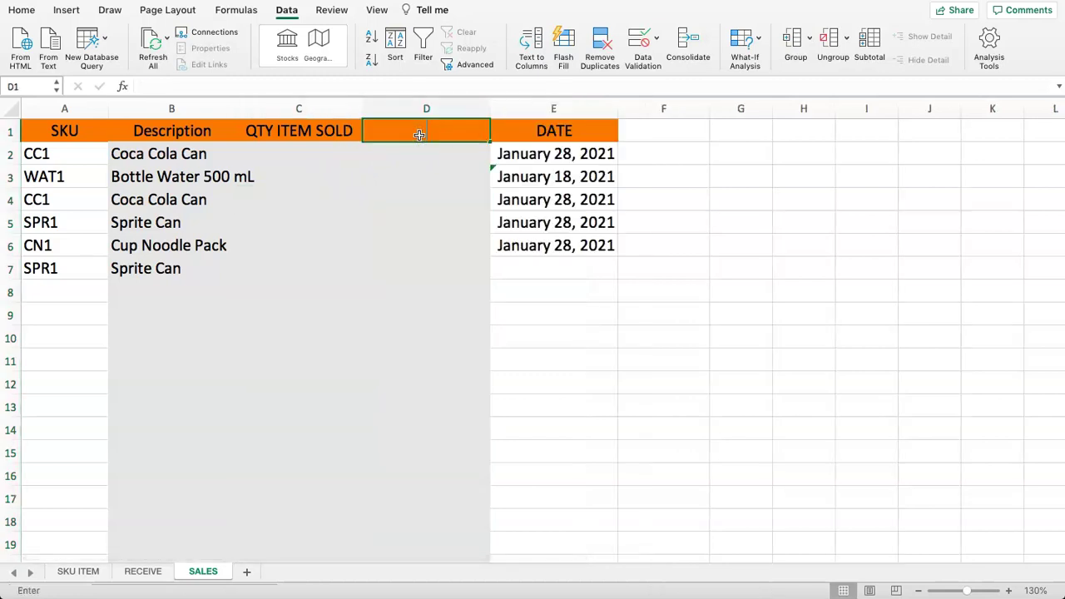
pyautogui.write('ICE PER ITEM')
pyautogui.press('Return')
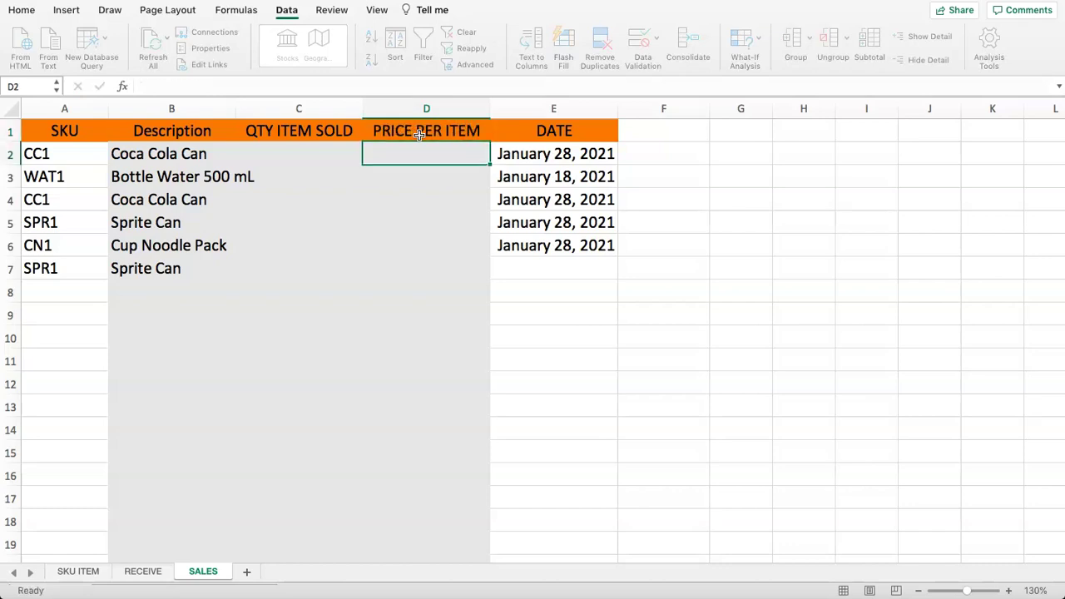
pyautogui.rightClick(553, 108)
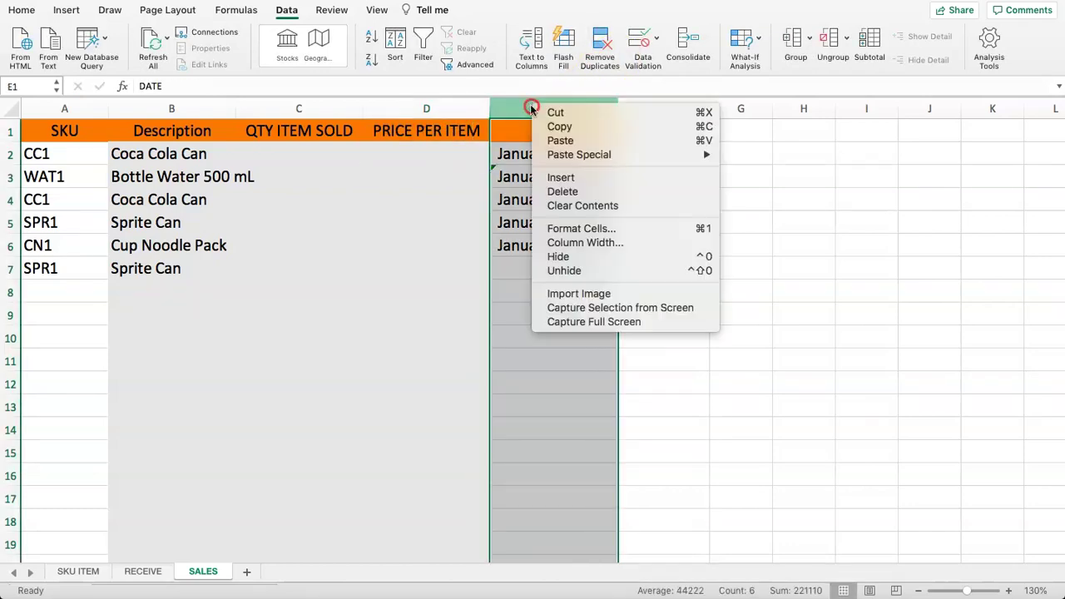
pyautogui.click(557, 190)
pyautogui.press('super+z')
pyautogui.click(551, 154)
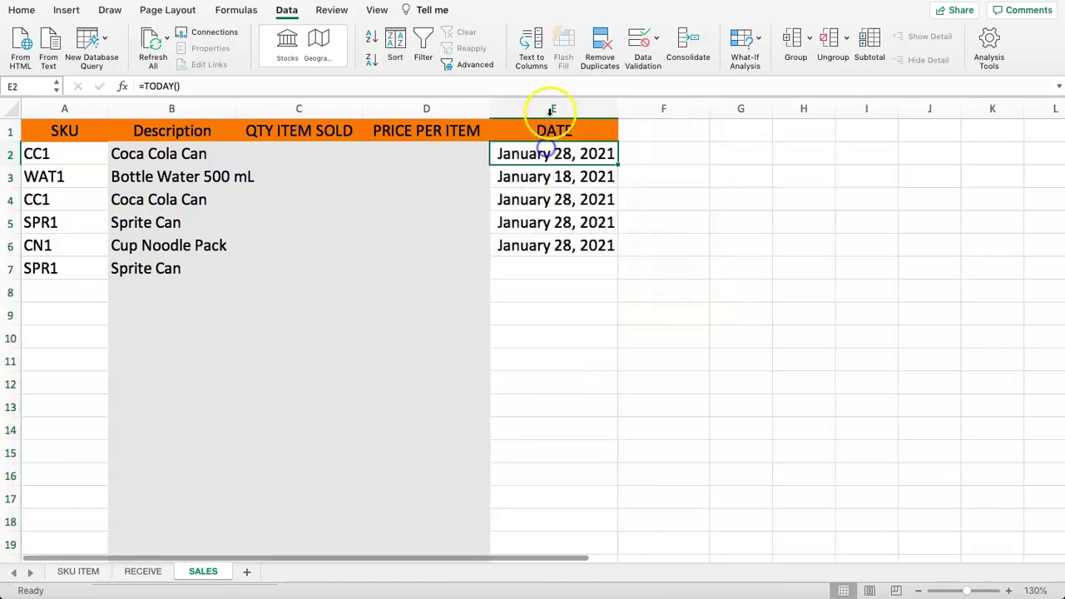
# - Insert a column between PRICE PER ITEM and DATE and give it the header TOTAL SALES
pyautogui.rightClick(551, 109)
pyautogui.click(580, 183)
pyautogui.click(505, 136)
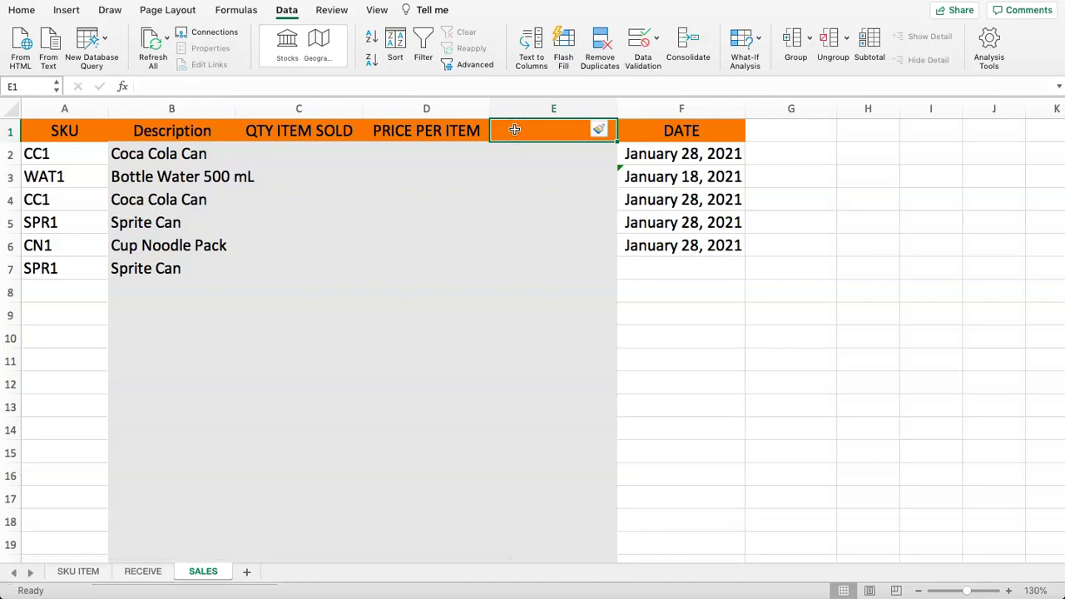
pyautogui.write('TOTAL')
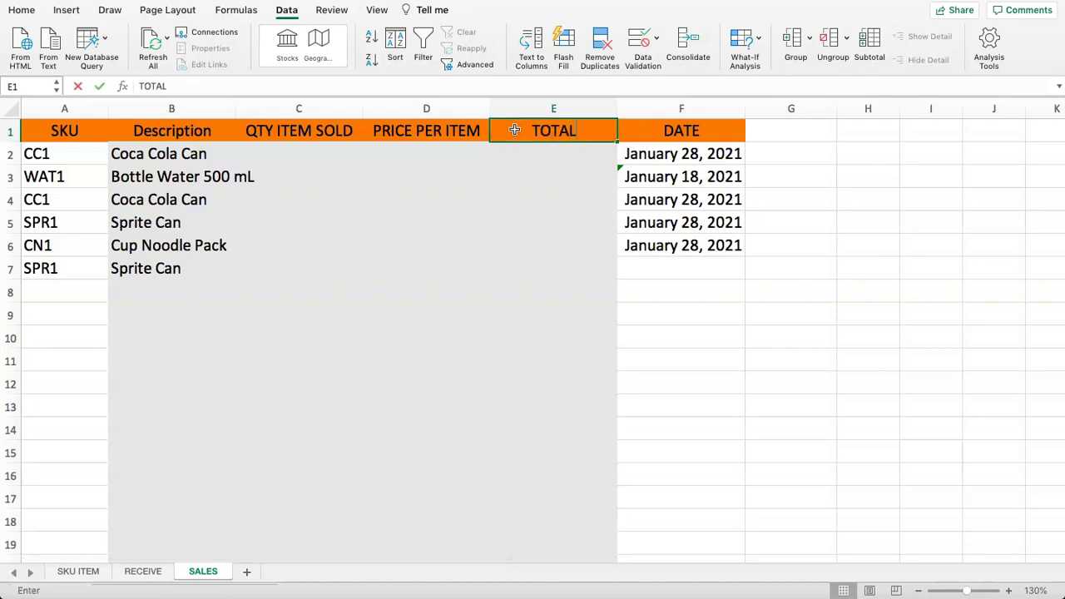
pyautogui.write(' SALES')
pyautogui.press('Return')
# - Enter sold quantities of 2 for Coca Cola Can in C2 and 1 for Bottle Water in C3
pyautogui.moveTo(332, 152); pyautogui.dragTo(502, 175)
pyautogui.click(502, 179)
pyautogui.click(291, 163)
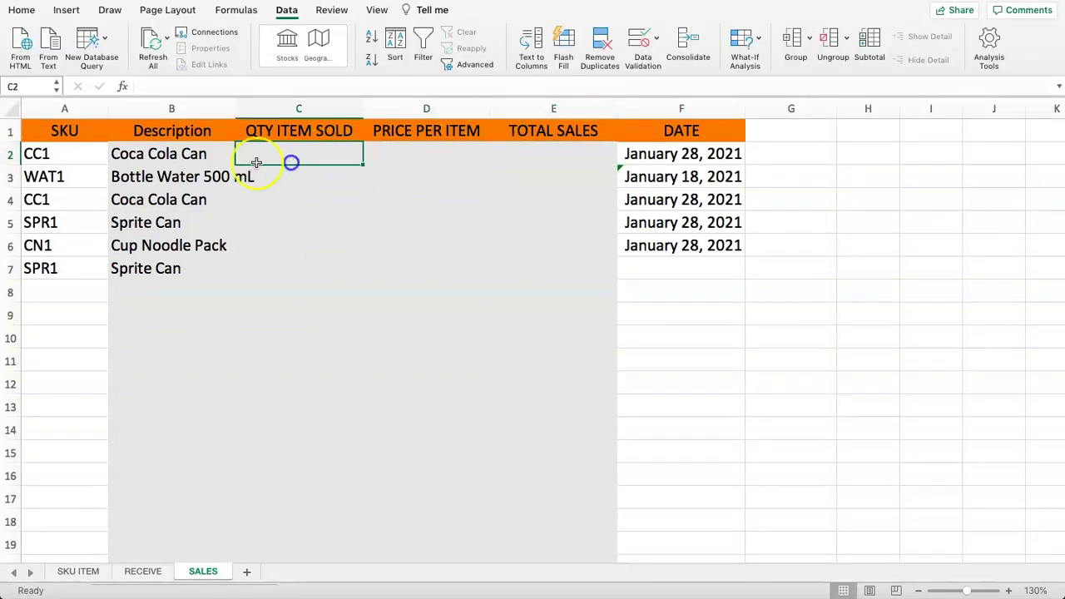
pyautogui.click(78, 170)
pyautogui.click(92, 153)
pyautogui.click(138, 155)
pyautogui.click(282, 153)
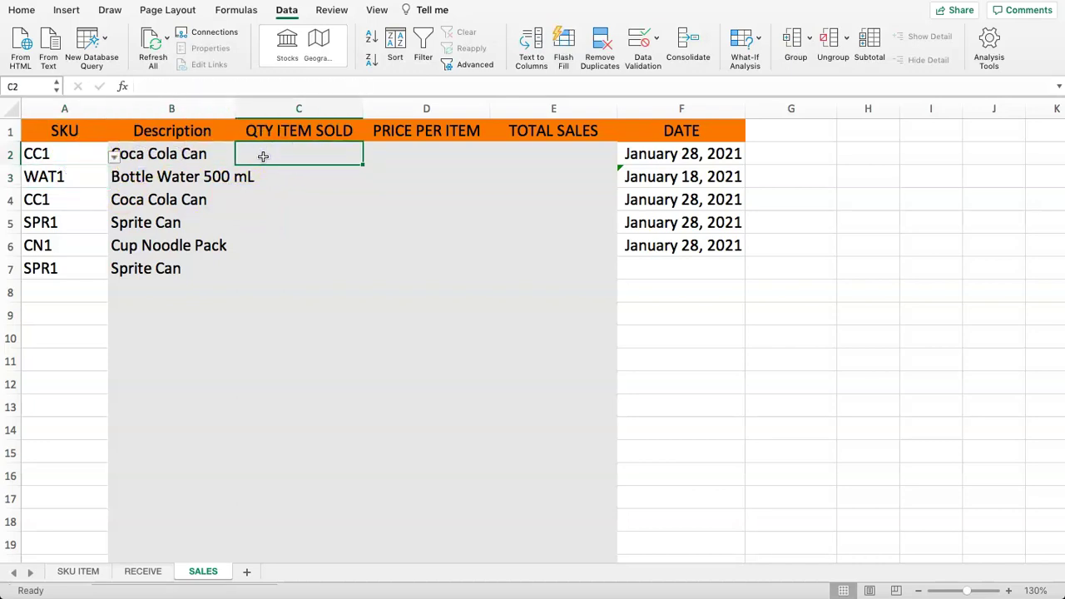
pyautogui.press('Return')
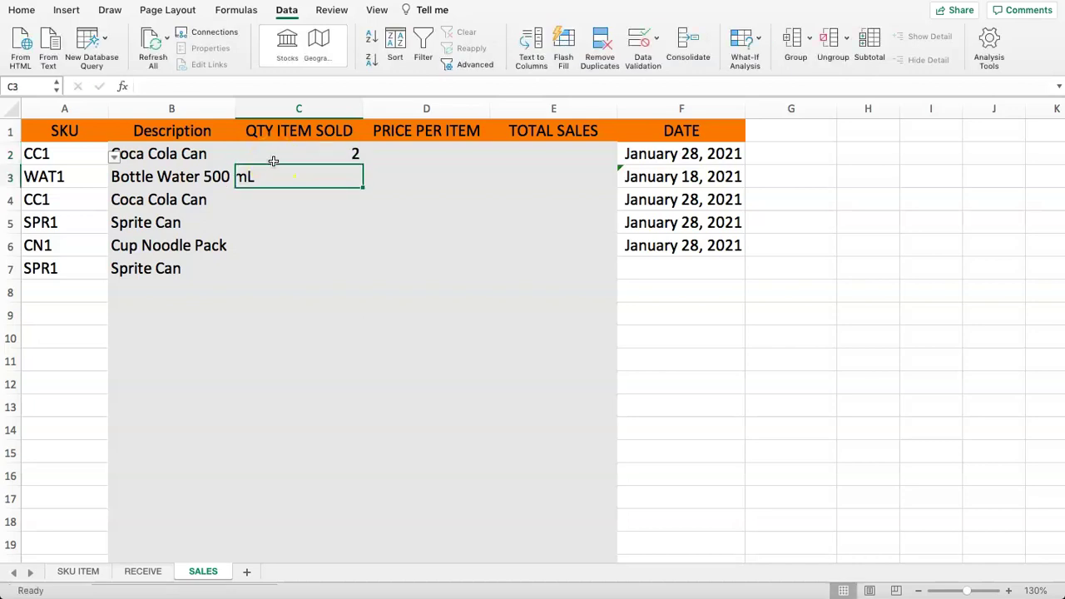
pyautogui.write('1')
pyautogui.press('Return')
# - Enter item prices of 1 in D2 and 1.5 in D3
pyautogui.press('Right')
pyautogui.press('Up')
pyautogui.press('Up')
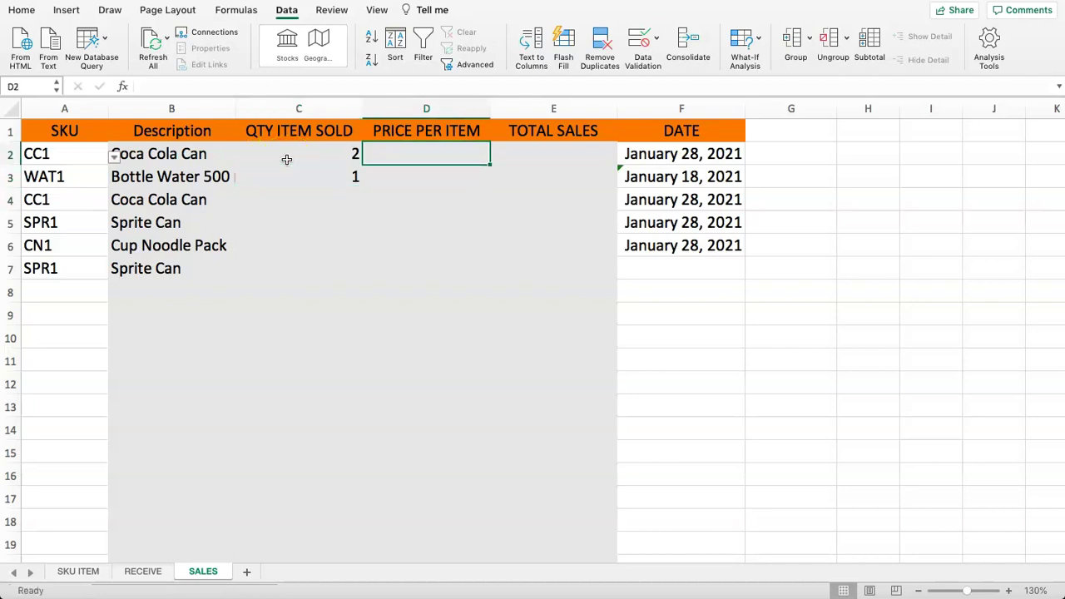
pyautogui.press('Return')
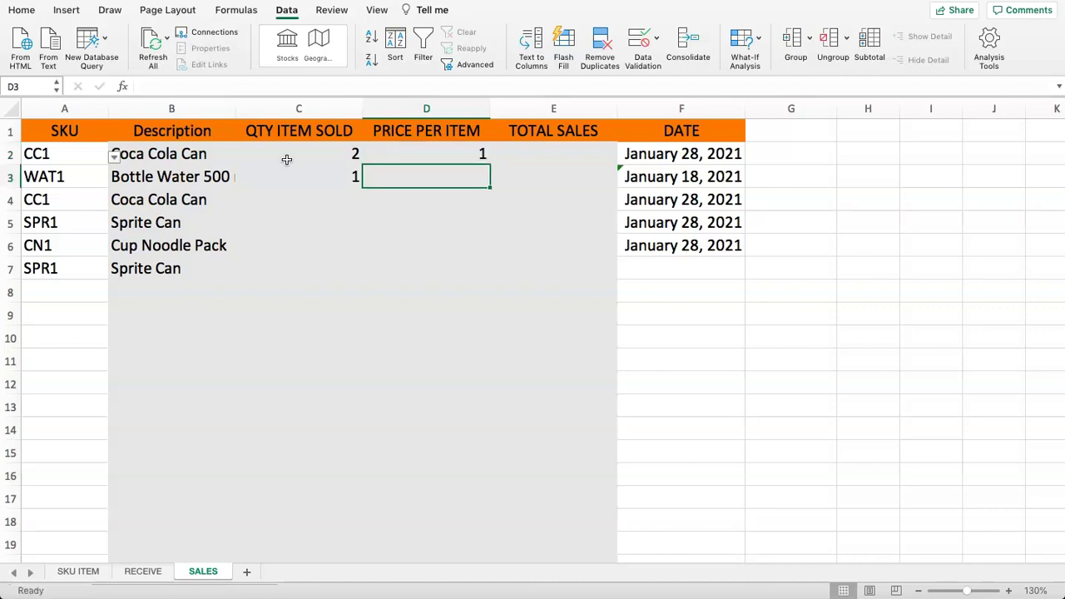
pyautogui.write('1.5')
pyautogui.press('Return')
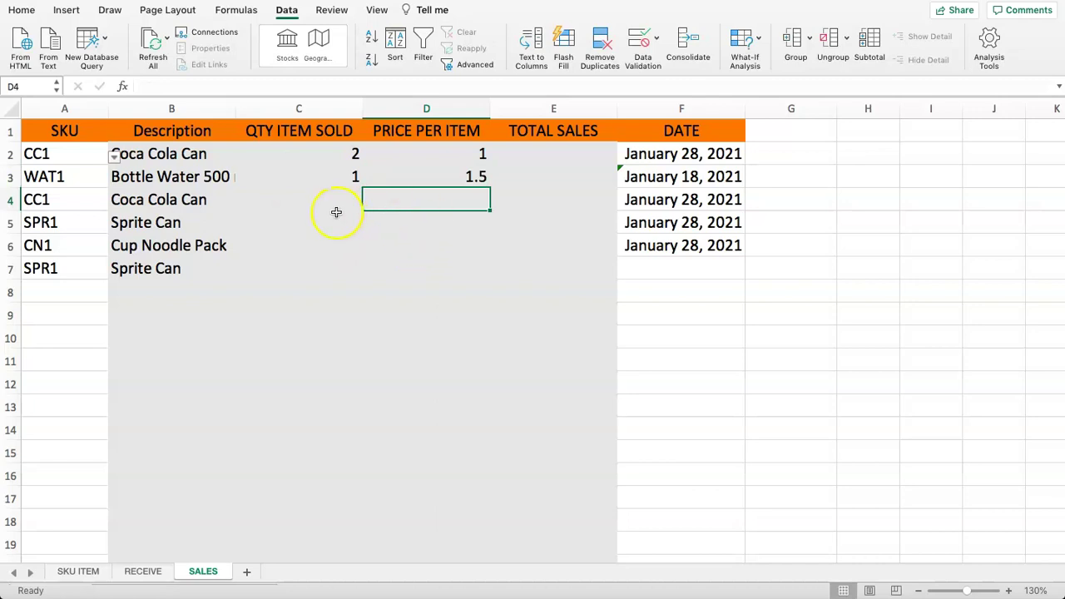
# - Fill in row 4 with a sold quantity of 2 and a price per item of 1.5
pyautogui.click(354, 203)
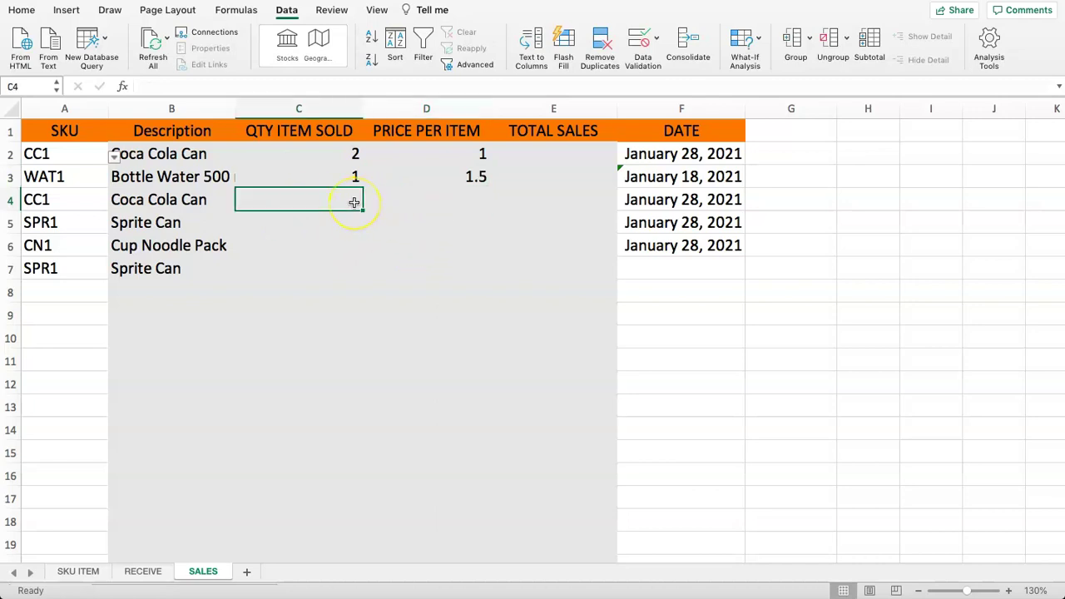
pyautogui.press('Tab')
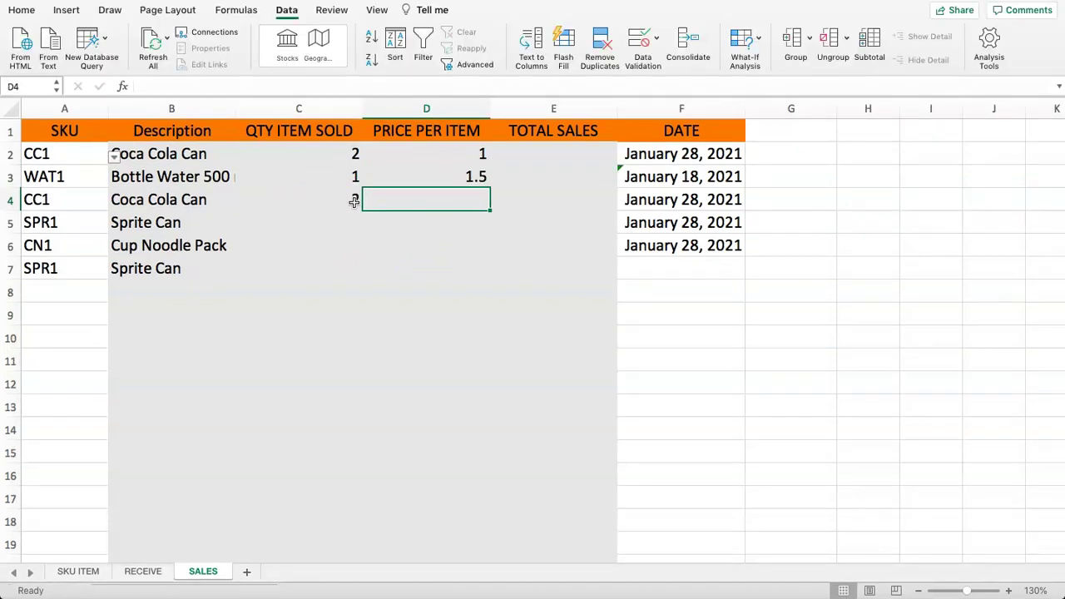
pyautogui.write('1.5')
pyautogui.press('Return')
# - Copy the 1.5 price from D4 into D5, D6 and D7
pyautogui.press('Left')
pyautogui.press('Up')
pyautogui.press('Right')
pyautogui.press('super+c')
pyautogui.press('Down')
pyautogui.press('super+v')
pyautogui.press('Down')
pyautogui.press('super+v')
pyautogui.press('Down')
pyautogui.press('super+v')
# - Enter sold quantities 3, 4 and 5 in C5 through C7
pyautogui.press('Left')
pyautogui.press('Up')
pyautogui.press('Up')
pyautogui.press('Up')
pyautogui.press('Down')
pyautogui.write('3')
pyautogui.press('Return')
pyautogui.write('4')
pyautogui.press('Return')
pyautogui.write('5')
pyautogui.press('Return')
pyautogui.press('Right')
pyautogui.press('Right')
pyautogui.click(366, 245)
# - Remove the grey fill from the QTY ITEM SOLD and PRICE PER ITEM cells below the headers
pyautogui.moveTo(307, 152); pyautogui.dragTo(407, 513)
pyautogui.scroll(5, 392, 286)
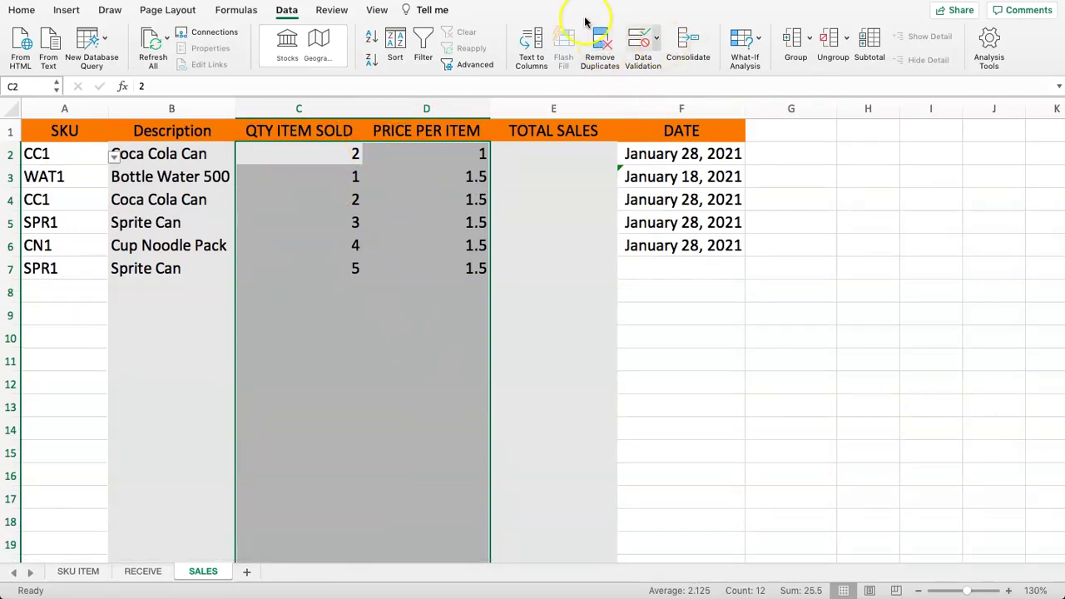
pyautogui.click(21, 10)
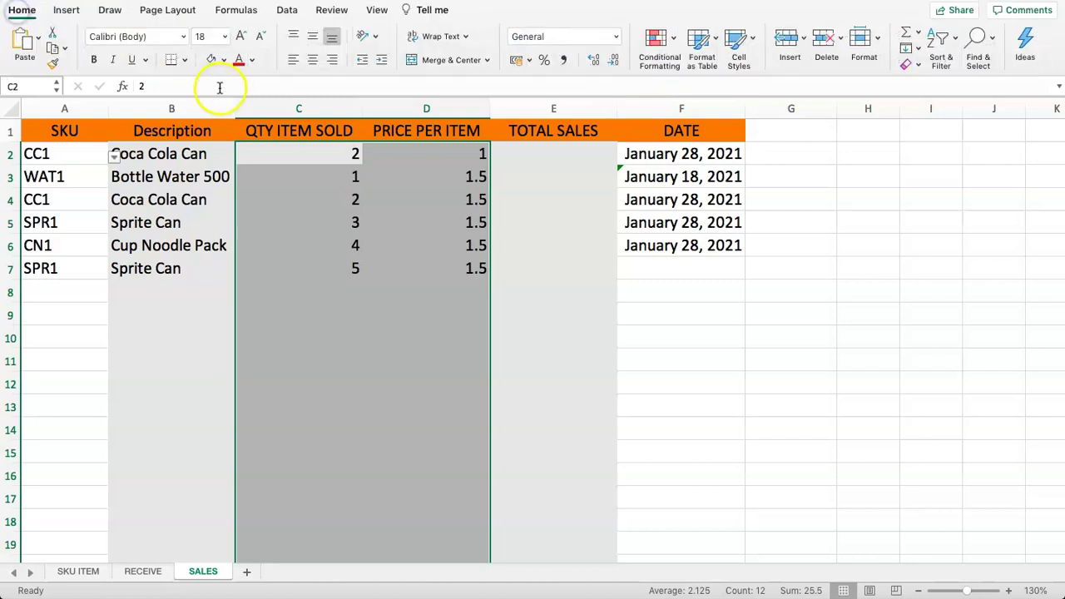
pyautogui.click(227, 63)
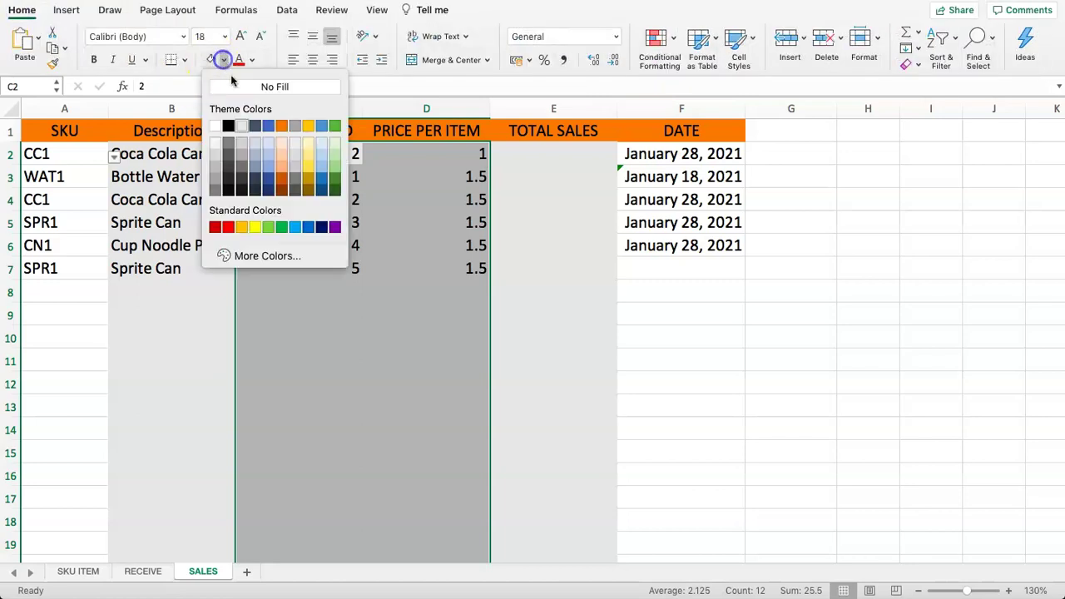
pyautogui.click(241, 87)
pyautogui.click(402, 186)
# - Enter the formula =C2*D2 in E2 to calculate the total sales
pyautogui.click(559, 161)
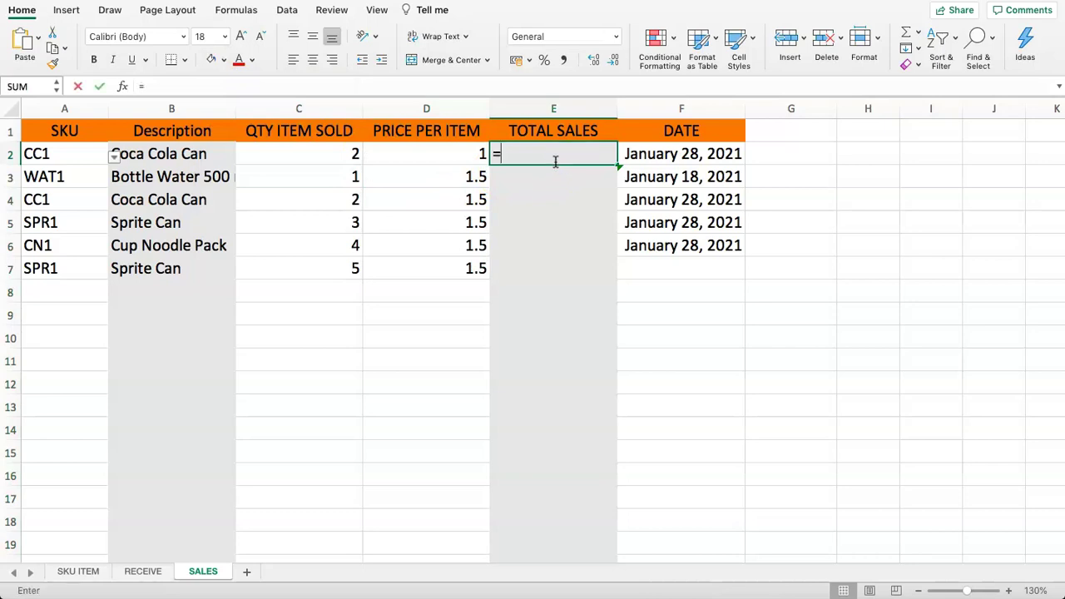
pyautogui.click(326, 154)
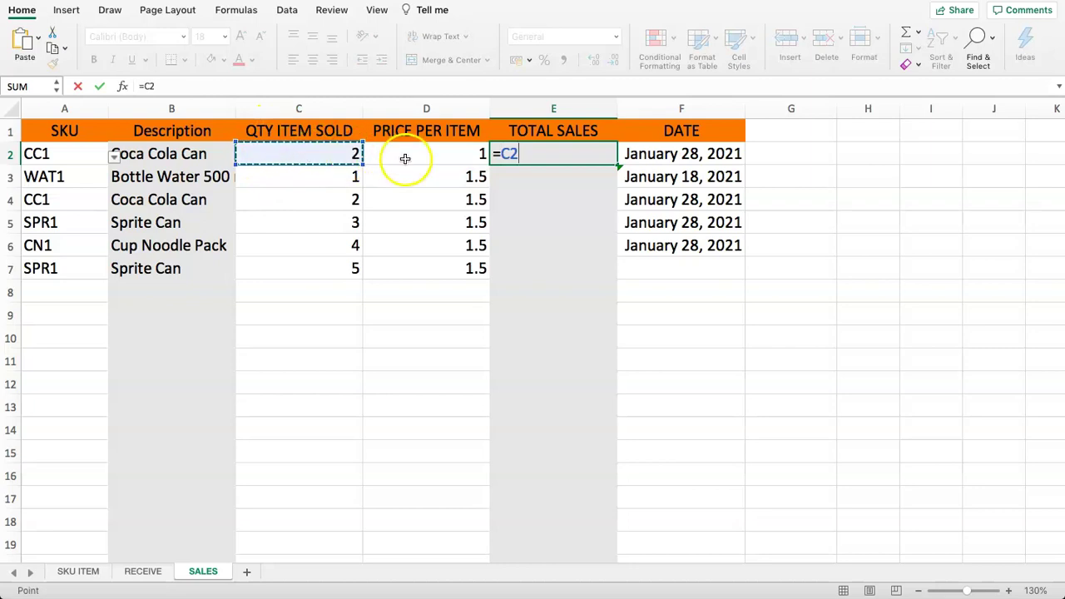
pyautogui.write('*')
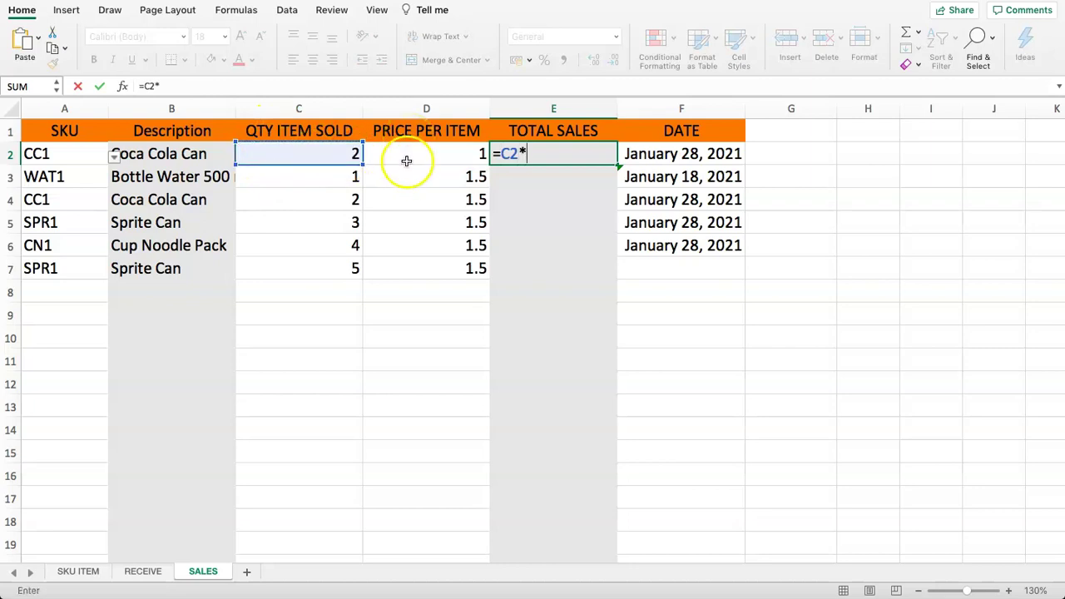
pyautogui.click(417, 157)
pyautogui.press('Return')
# - Fill the TOTAL SALES formula from E2 down the rest of the column
pyautogui.moveTo(419, 161); pyautogui.dragTo(547, 409)
pyautogui.click(524, 203)
pyautogui.click(550, 156)
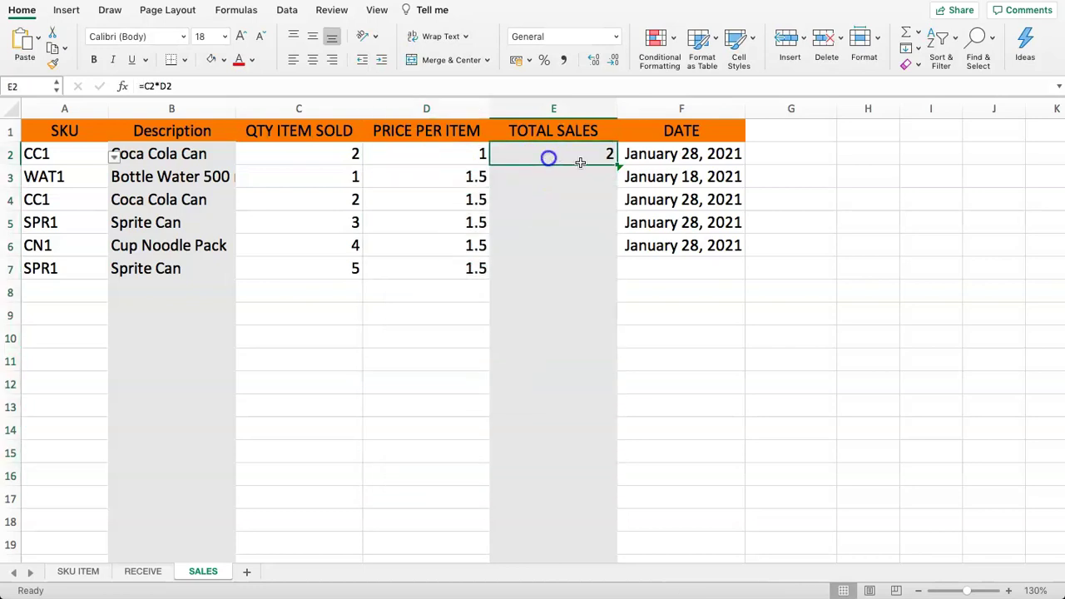
pyautogui.doubleClick(615, 166)
pyautogui.click(435, 267)
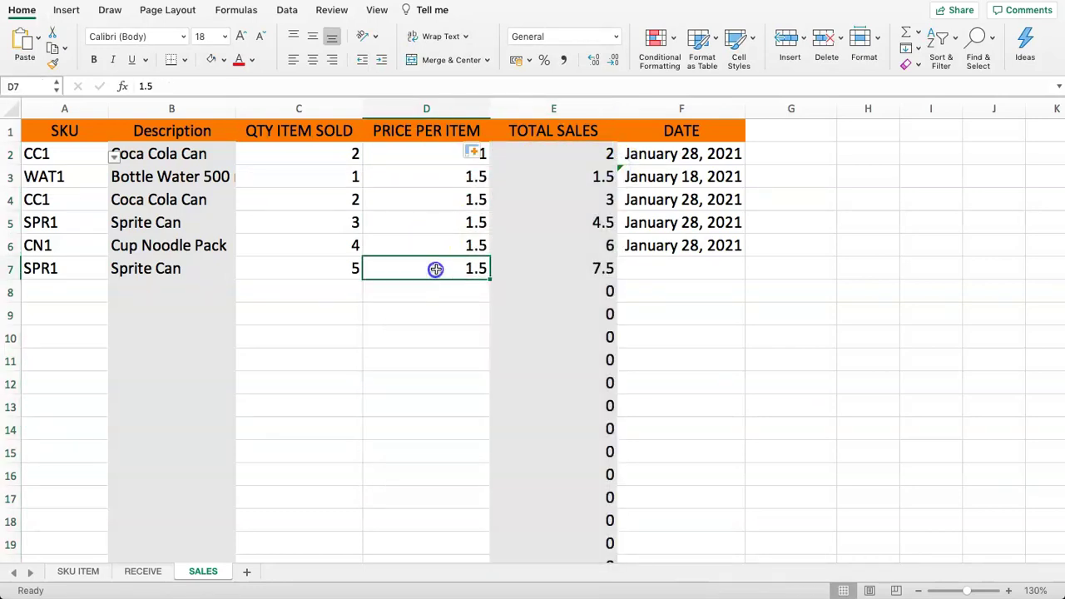
# - Apply the comma number style to the PRICE PER ITEM and TOTAL SALES cells from row 2 down
pyautogui.moveTo(431, 151); pyautogui.dragTo(541, 517)
pyautogui.scroll(3, 508, 377)
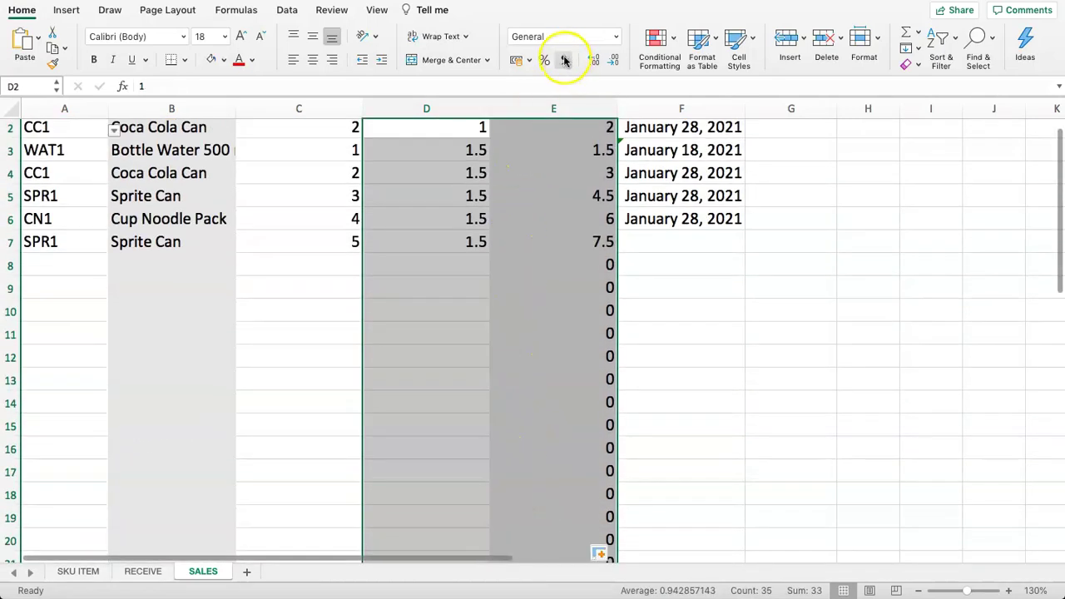
pyautogui.click(563, 60)
pyautogui.click(466, 178)
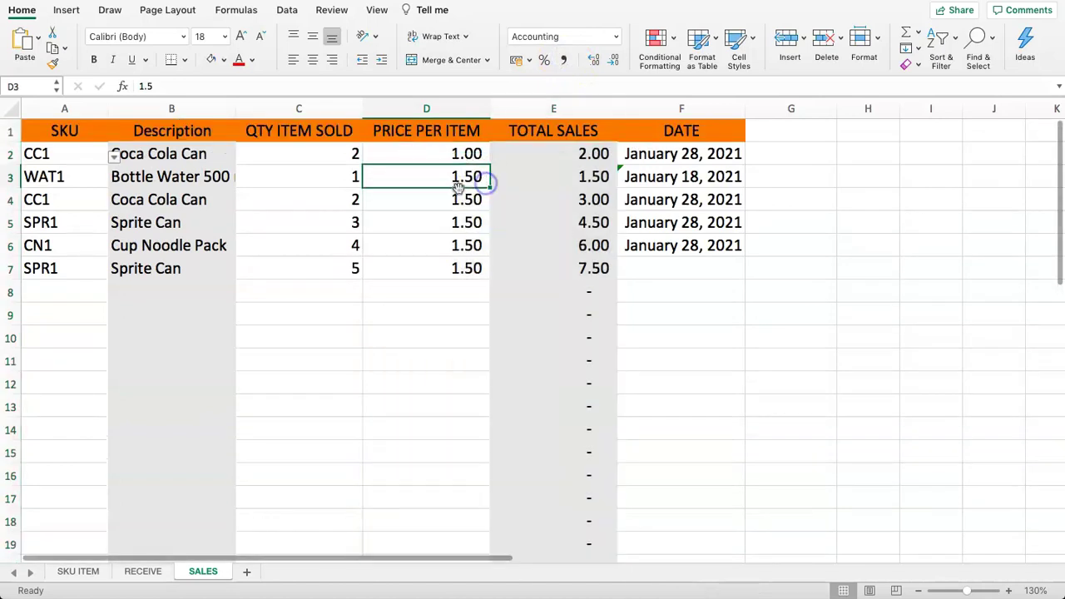
# - Copy the TODAY date formula from F6 into F7
pyautogui.click(535, 177)
pyautogui.click(666, 248)
pyautogui.press('super+c')
pyautogui.click(679, 268)
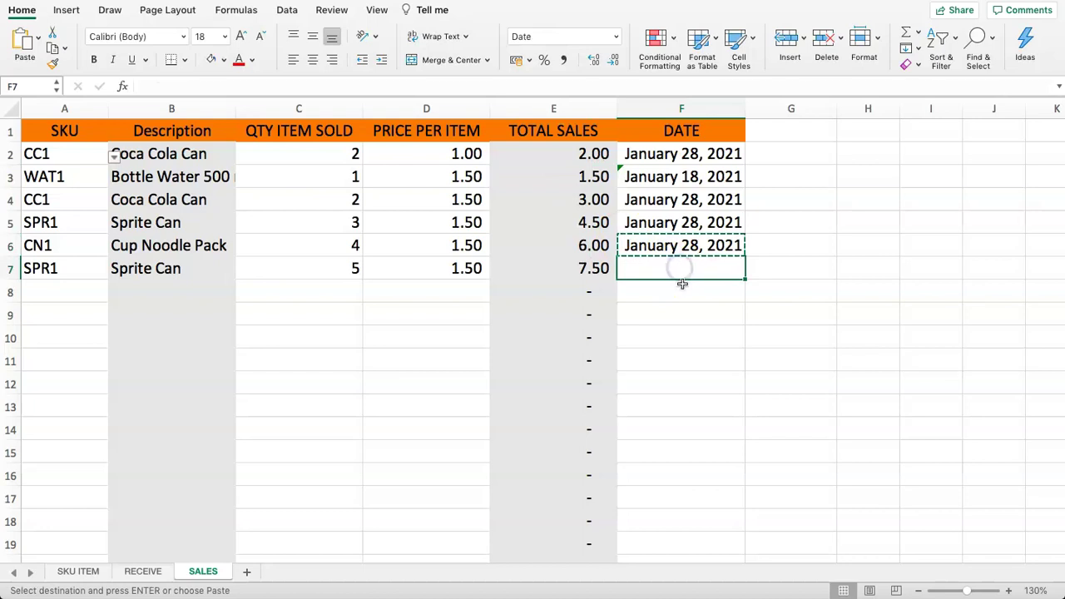
pyautogui.press('Down')
pyautogui.press('Down')
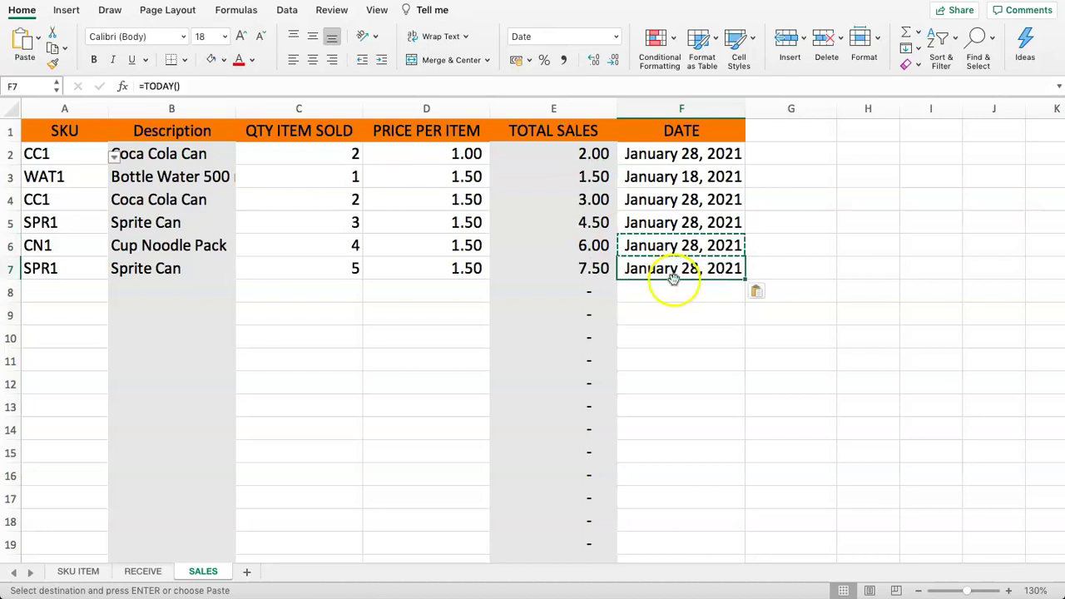
pyautogui.moveTo(678, 288); pyautogui.dragTo(682, 154)
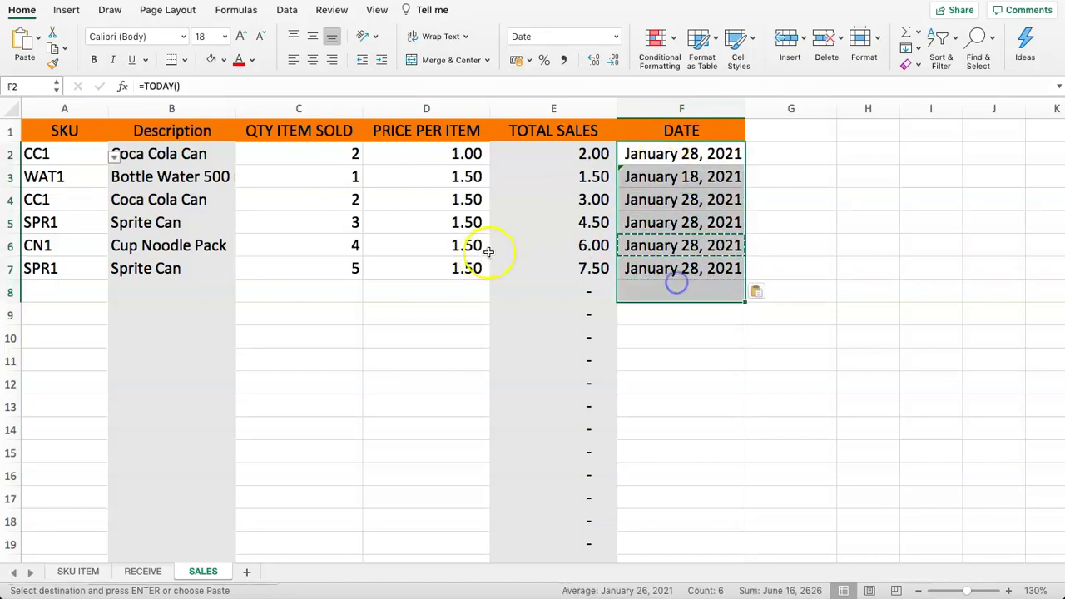
pyautogui.click(440, 239)
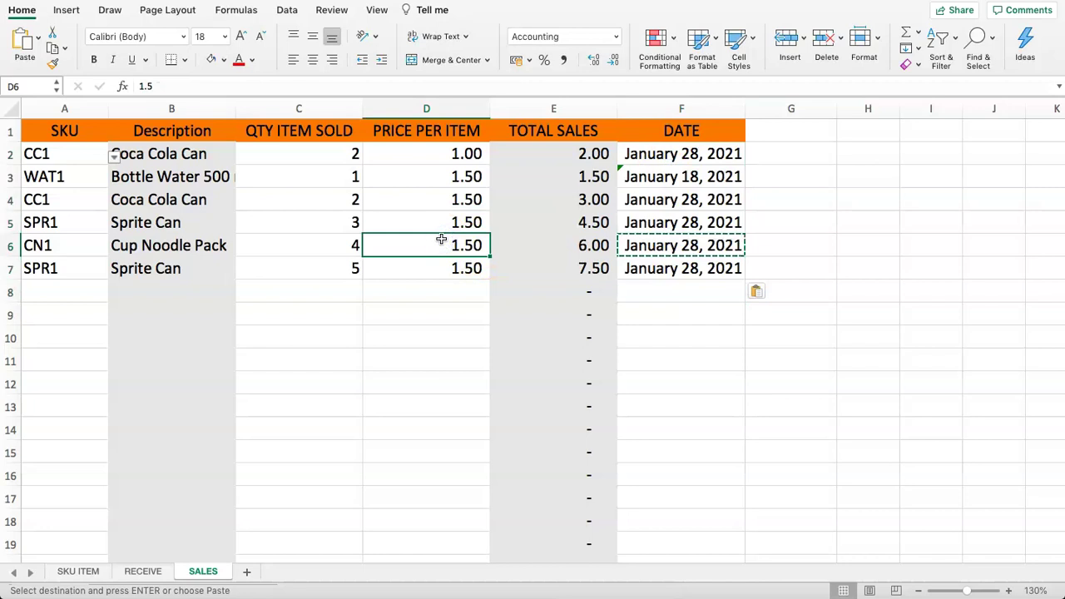
pyautogui.click(399, 199)
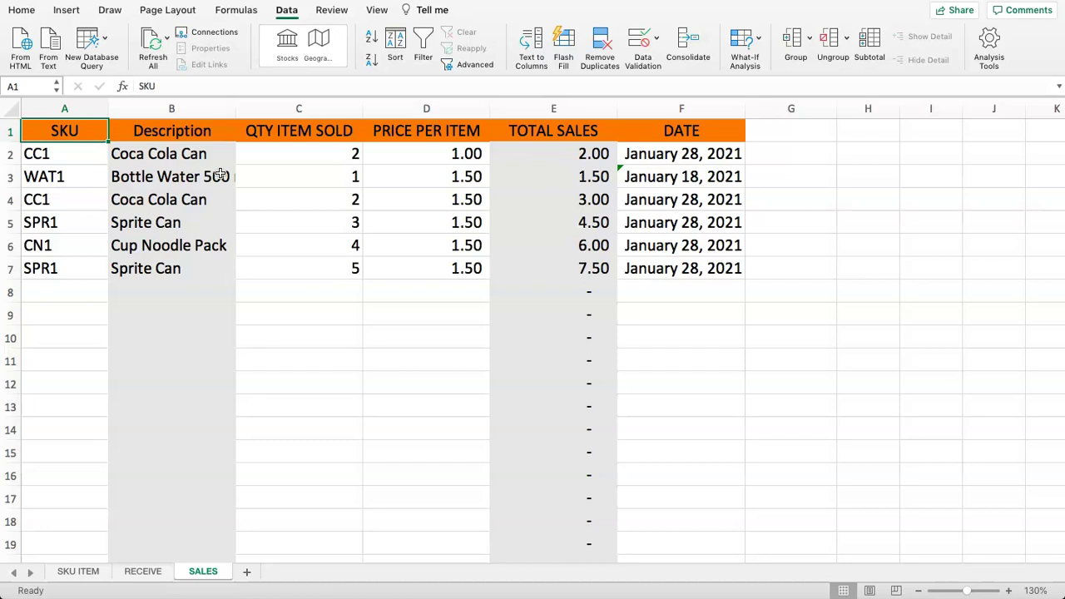
# - Create a copy of the RECEIVE sheet at the end of the Inventory System Excel.xlsx workbook
pyautogui.click(143, 571)
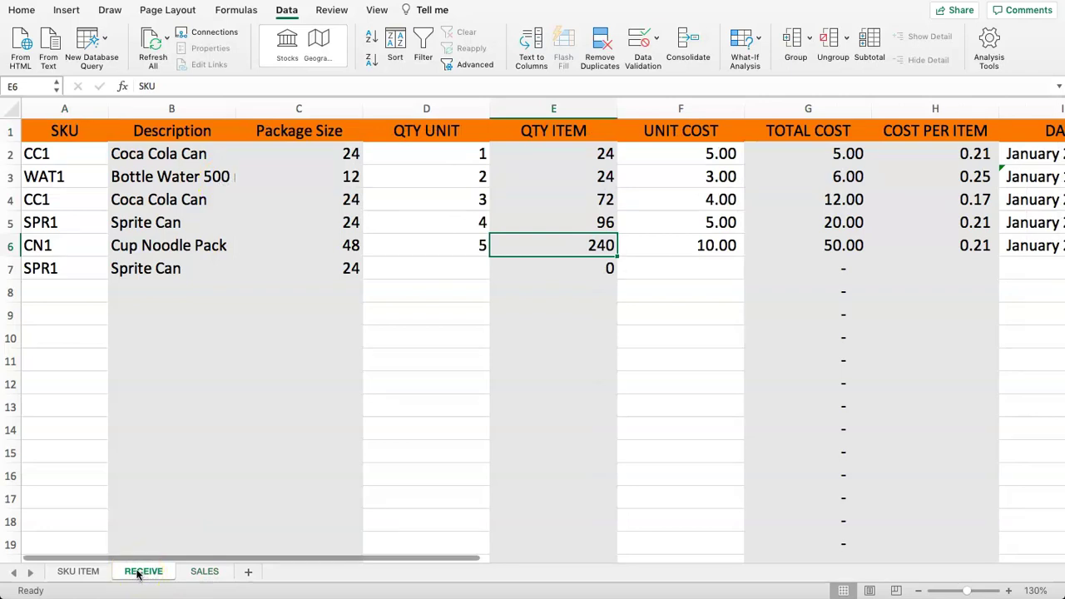
pyautogui.rightClick(137, 573)
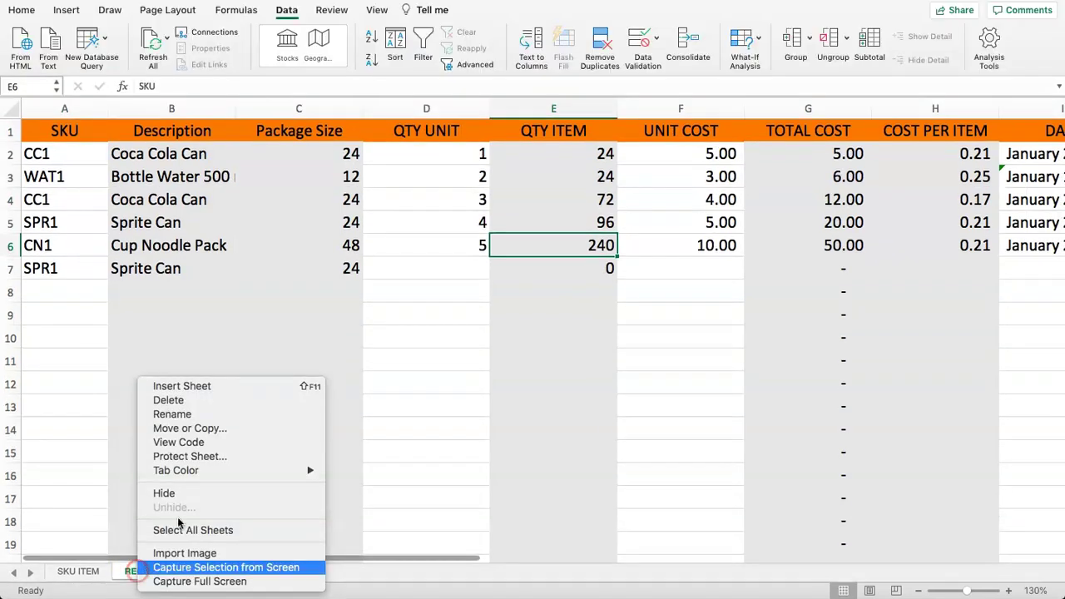
pyautogui.click(212, 428)
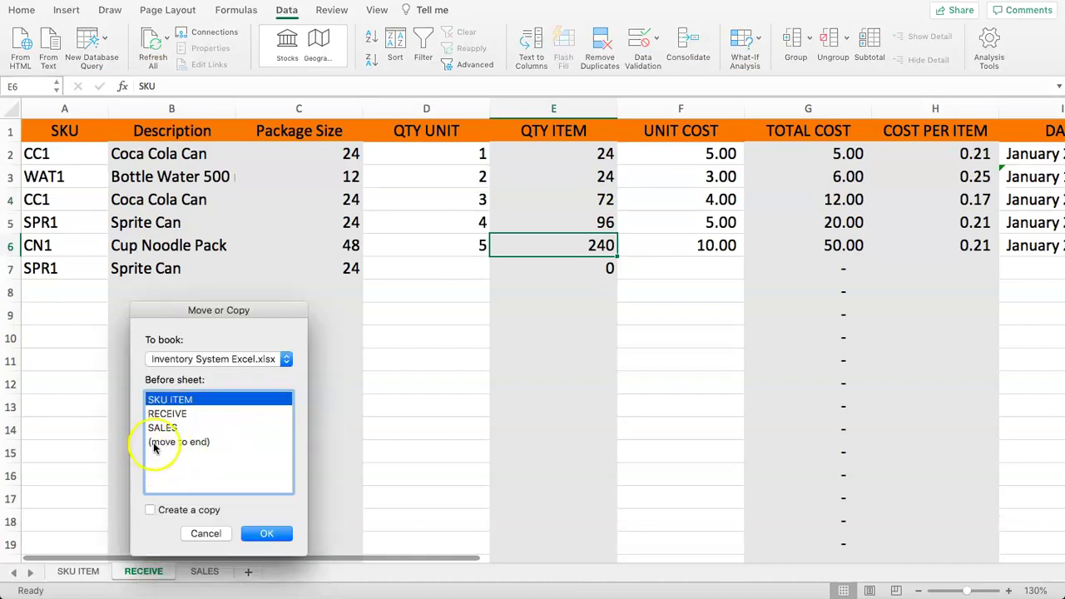
pyautogui.click(171, 442)
pyautogui.click(150, 509)
pyautogui.click(261, 538)
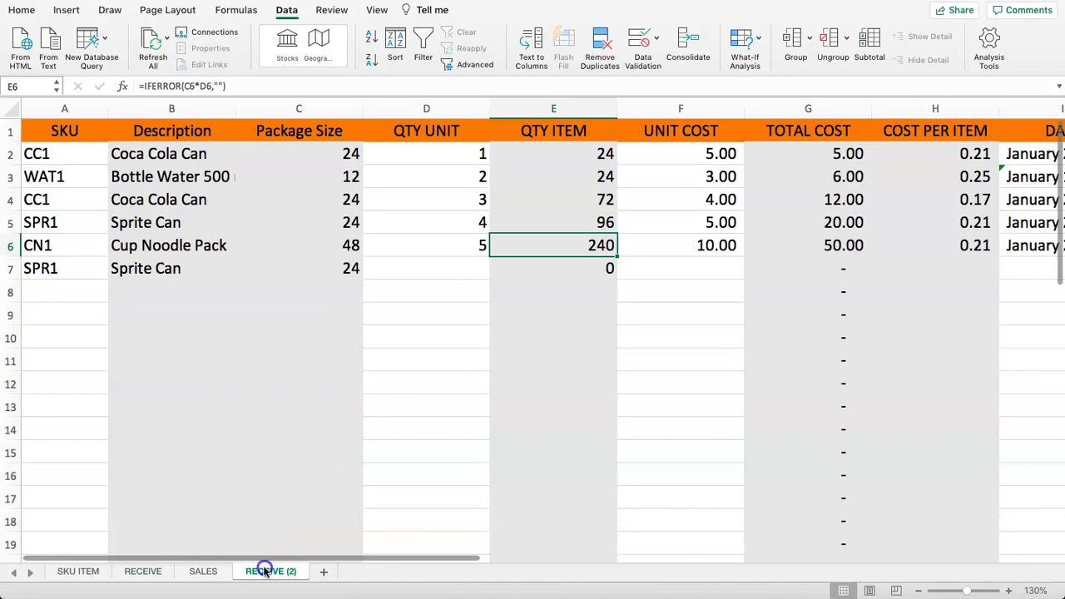
# - Rename the copied RECEIVE (2) sheet as INVENTORY
pyautogui.doubleClick(265, 571)
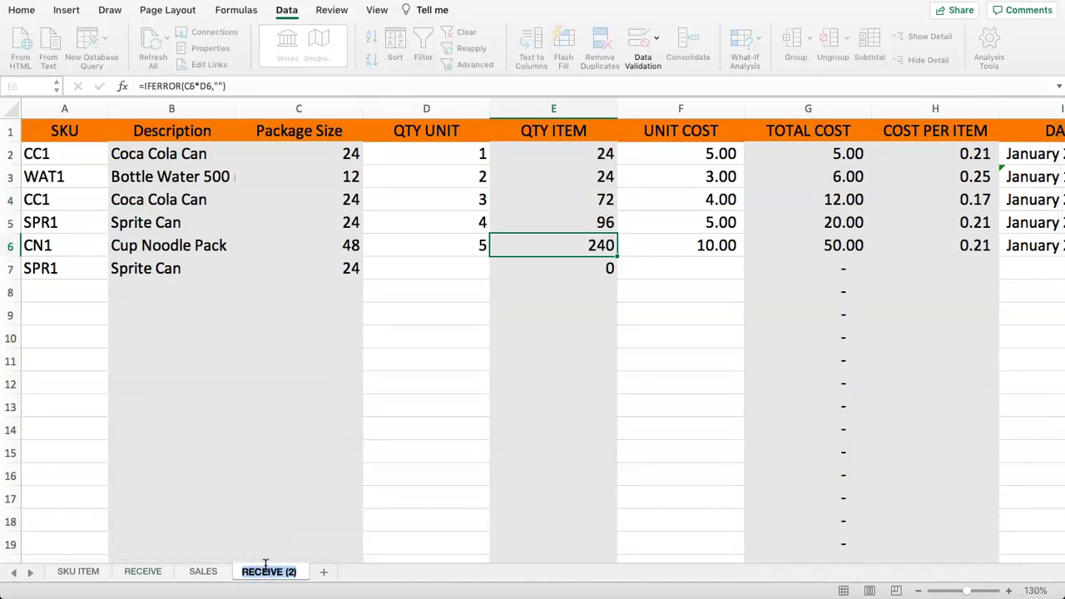
pyautogui.write('INT')
pyautogui.write('ENTORY')
pyautogui.press('Return')
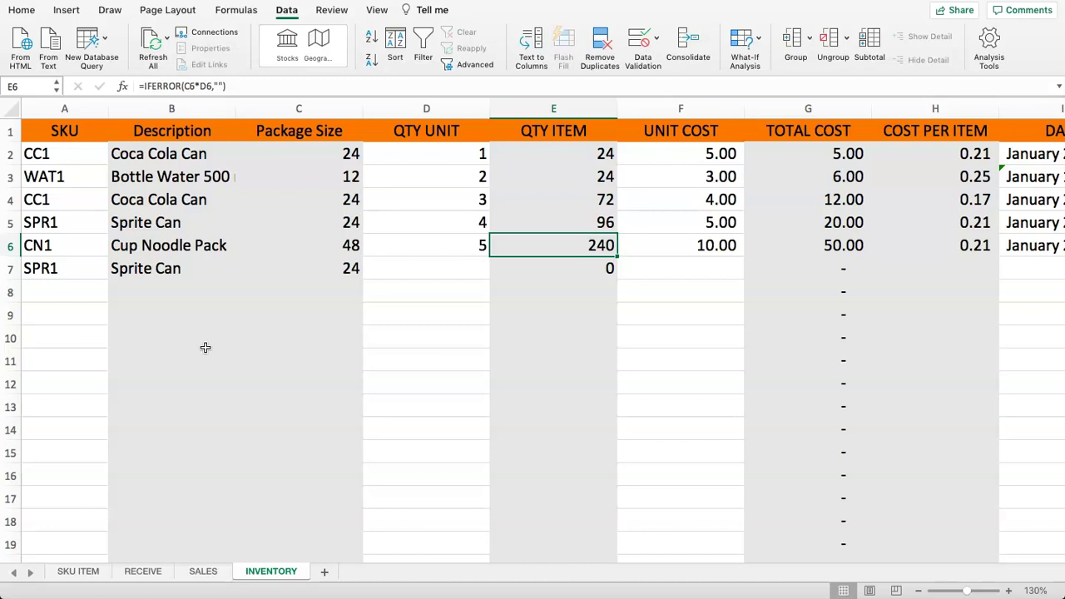
pyautogui.click(63, 132)
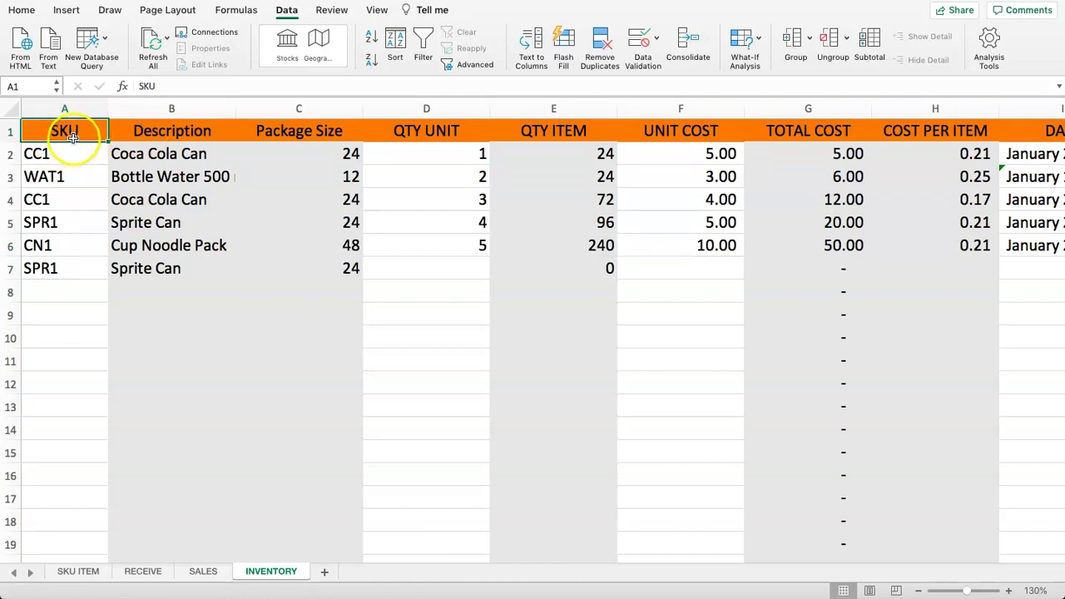
pyautogui.moveTo(67, 159); pyautogui.dragTo(62, 243)
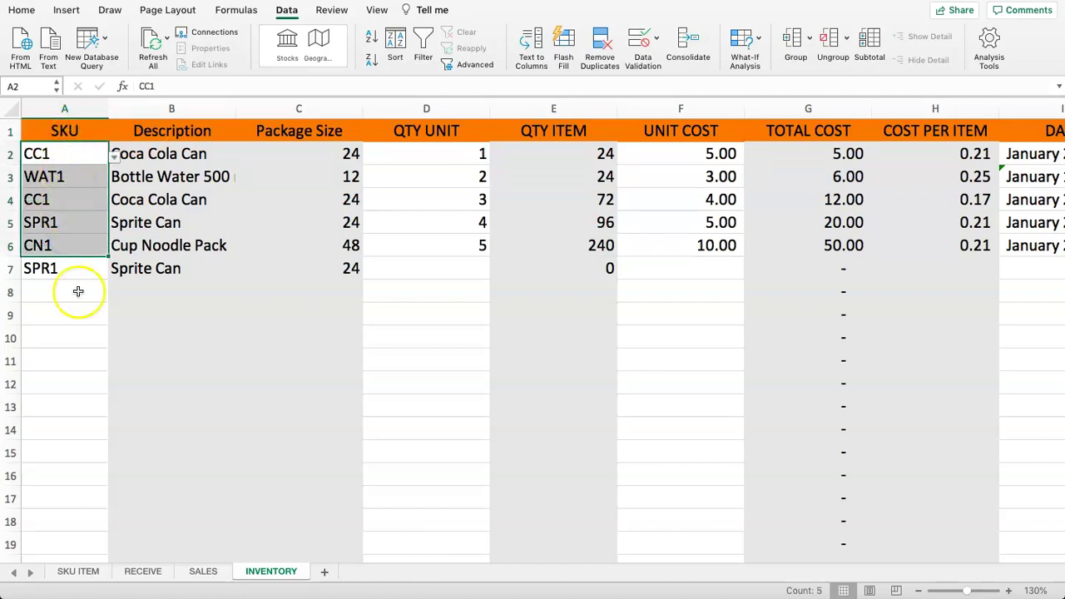
pyautogui.click(143, 130)
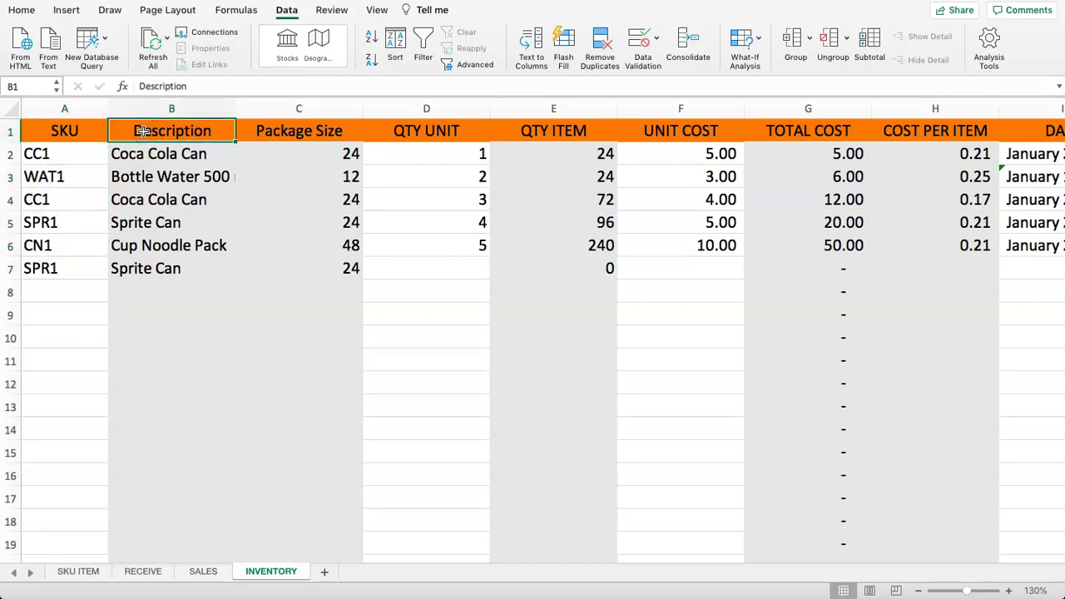
pyautogui.click(263, 134)
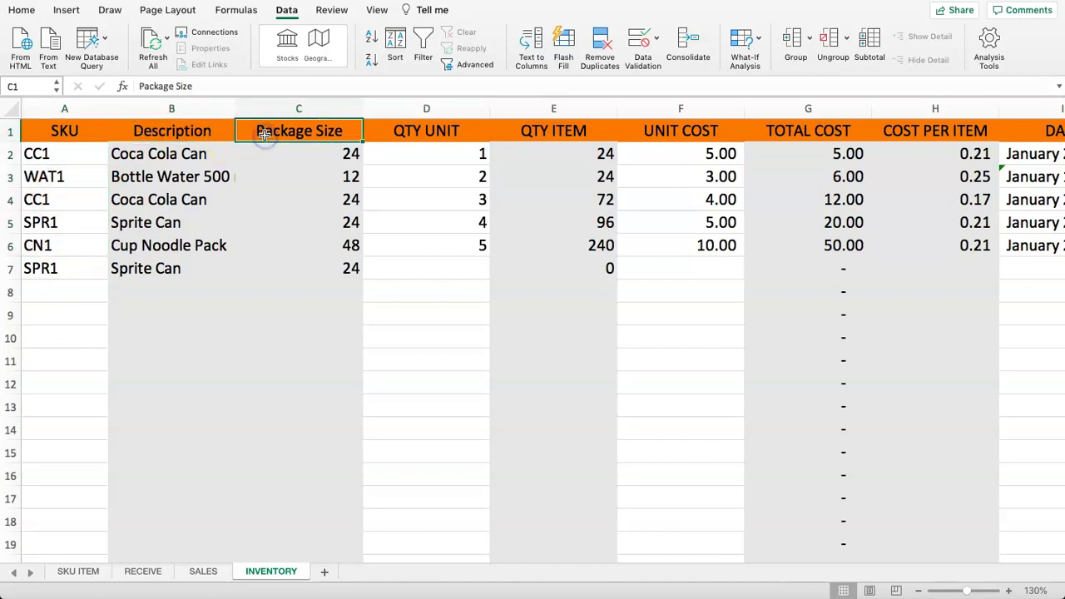
# - Change the header in D1 of the INVENTORY sheet to PURCHASE UNIT
pyautogui.click(425, 132)
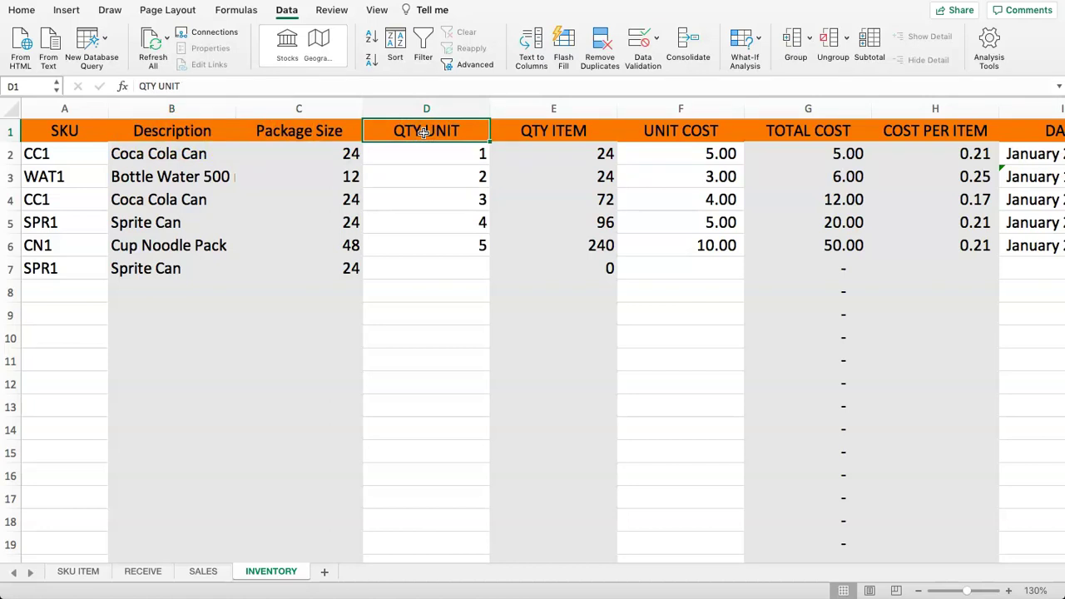
pyautogui.write('P')
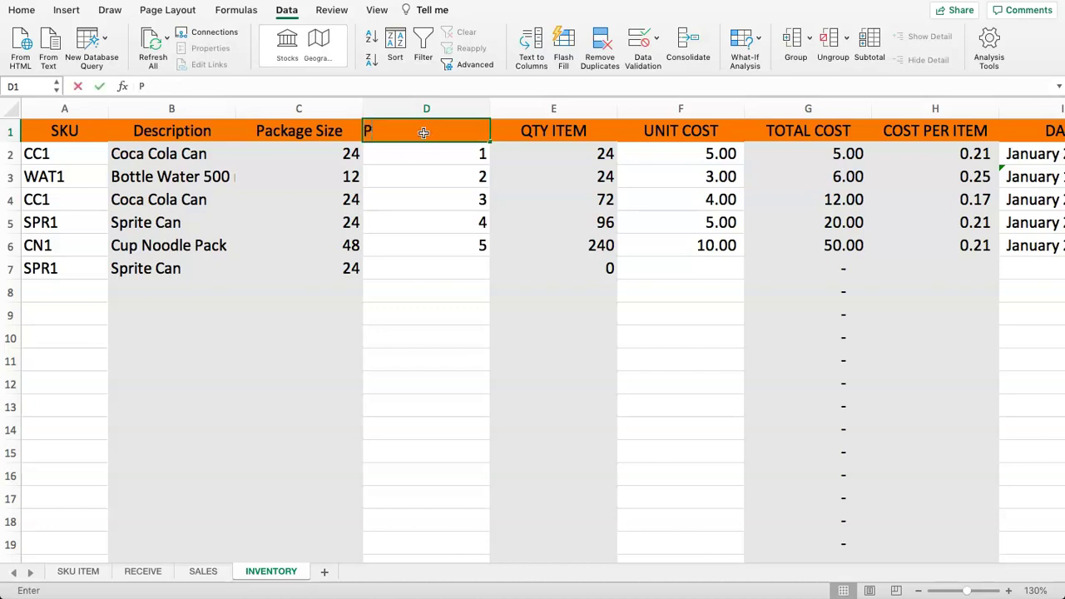
pyautogui.write('URCHASE UNIT')
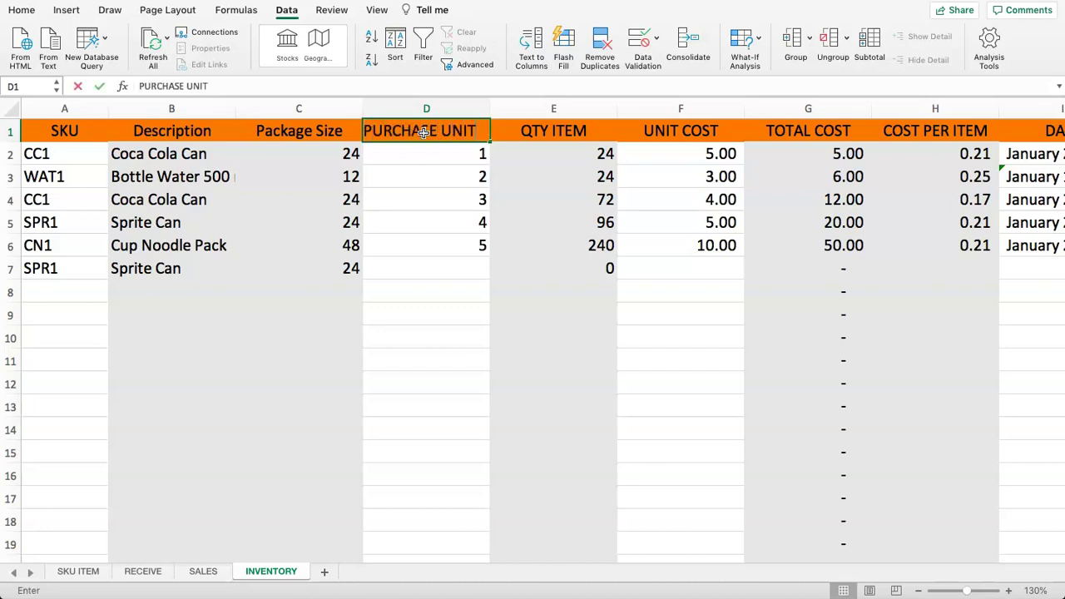
pyautogui.press('Return')
pyautogui.click(424, 133)
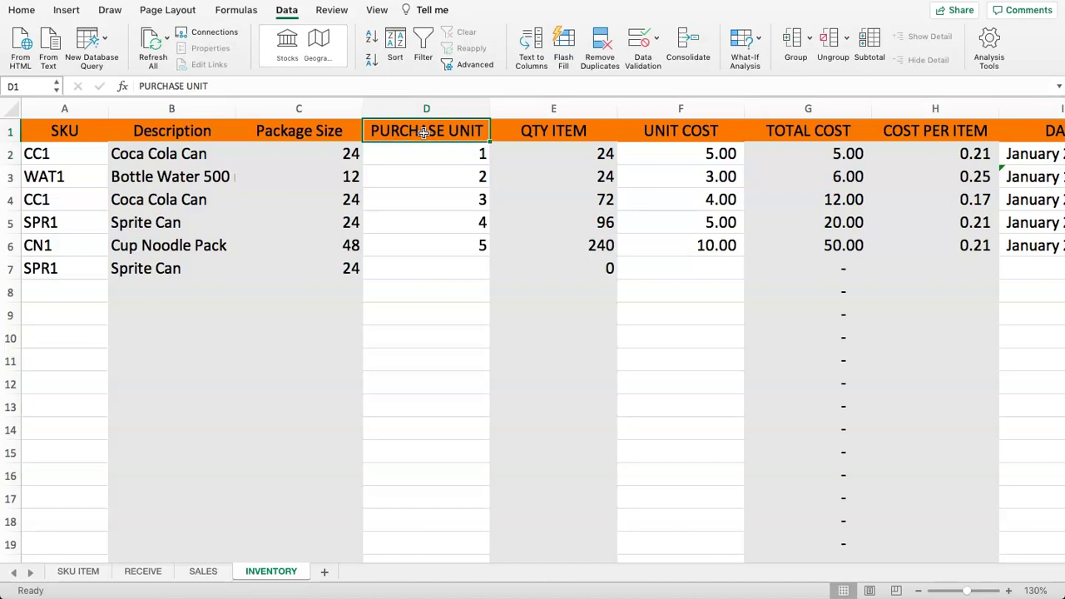
# - Change the header in E1 of the INVENTORY sheet to PURCHASE ITEM
pyautogui.press('Right')
pyautogui.write('PURCHSE')
pyautogui.press('BackSpace')
pyautogui.press('BackSpace')
pyautogui.write('ASE ITEM')
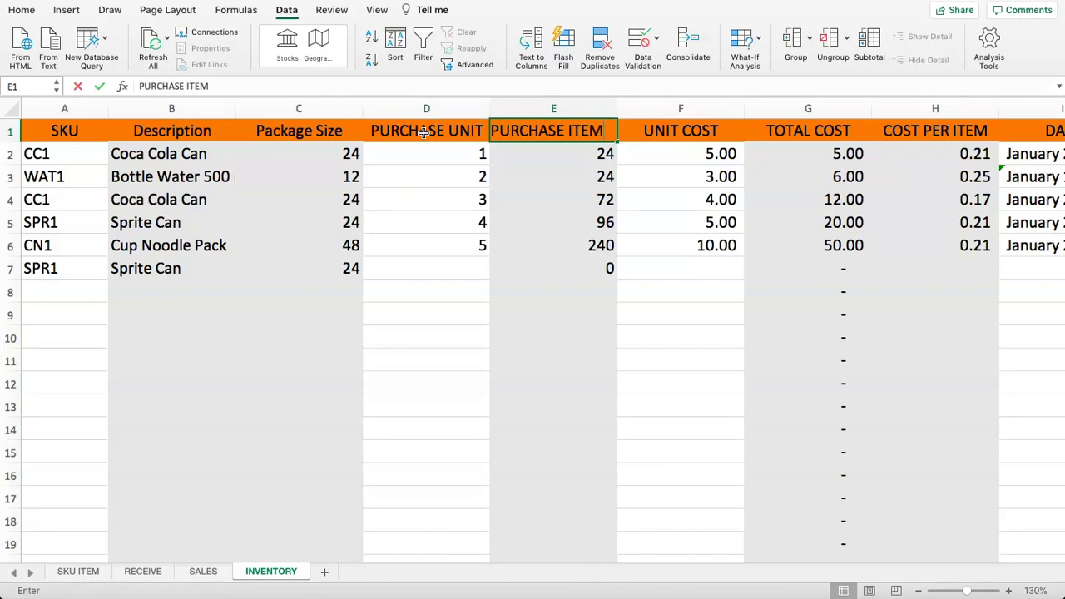
pyautogui.press('Return')
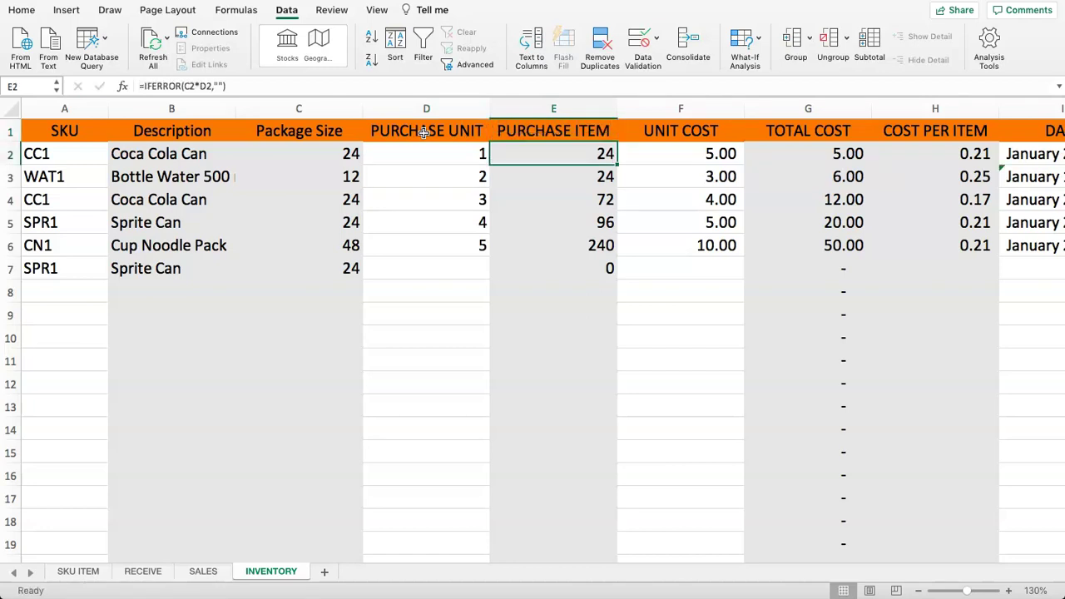
pyautogui.click(417, 160)
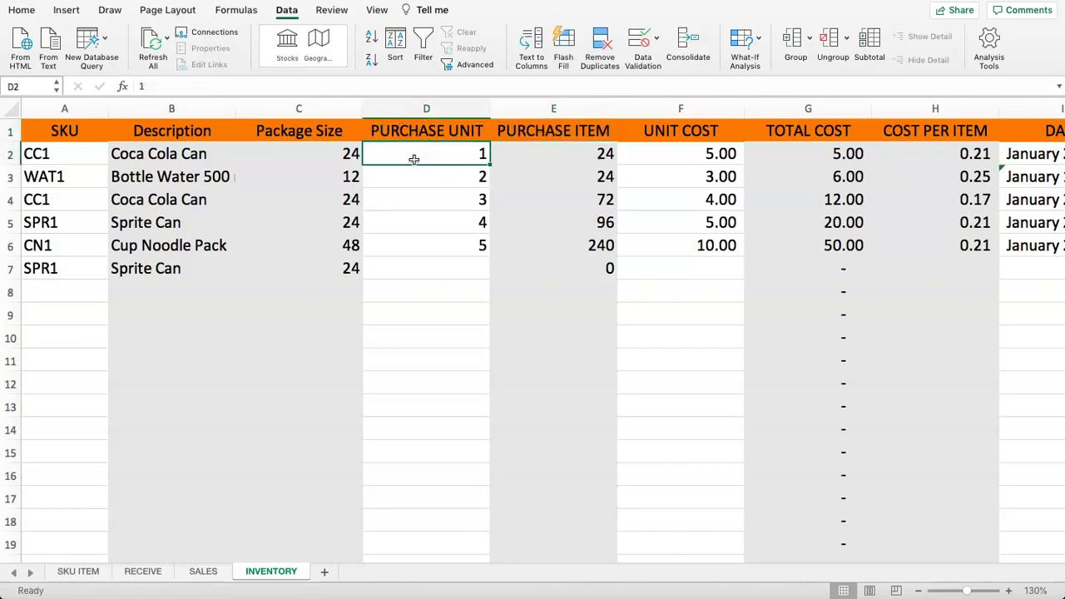
pyautogui.click(308, 161)
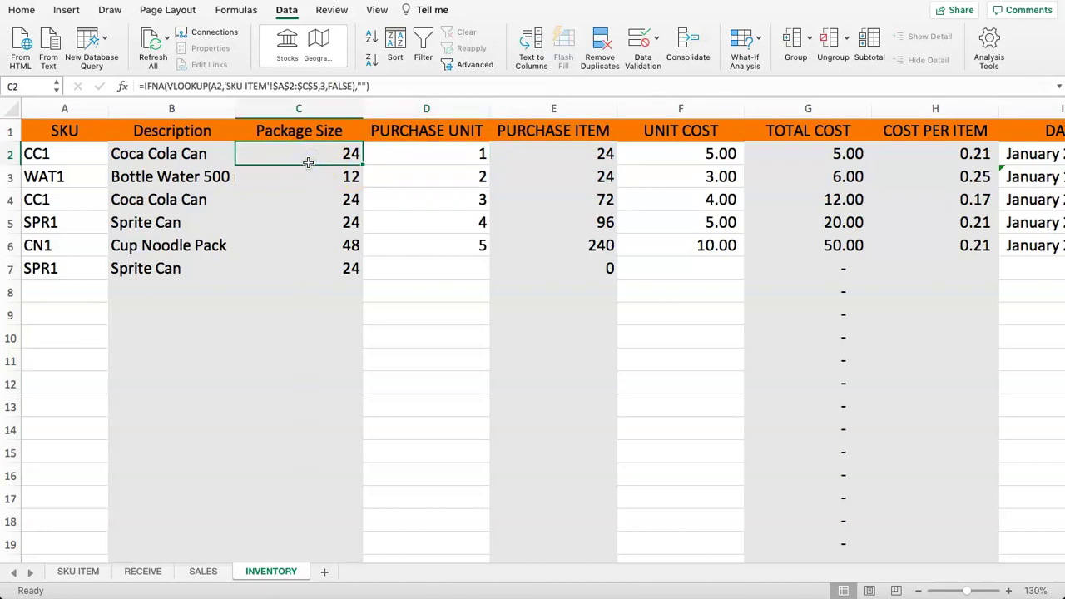
pyautogui.click(513, 153)
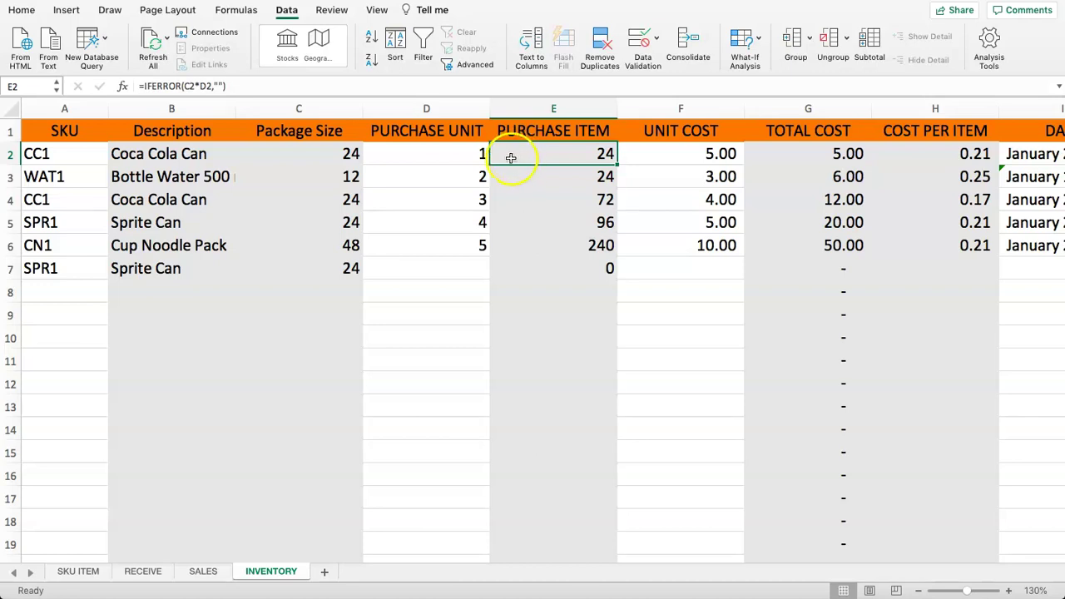
pyautogui.click(320, 159)
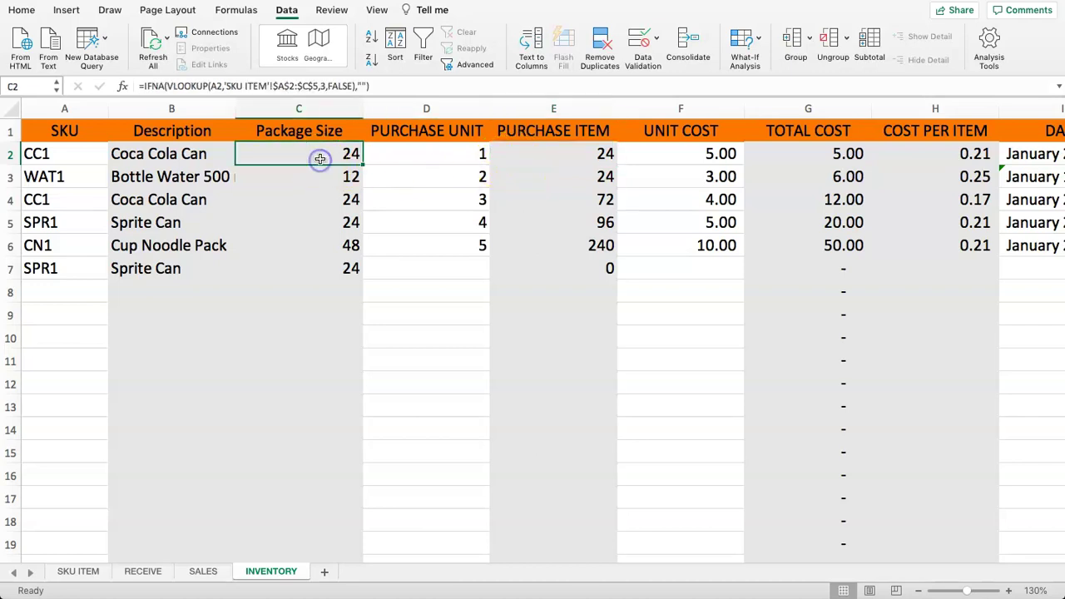
pyautogui.click(420, 158)
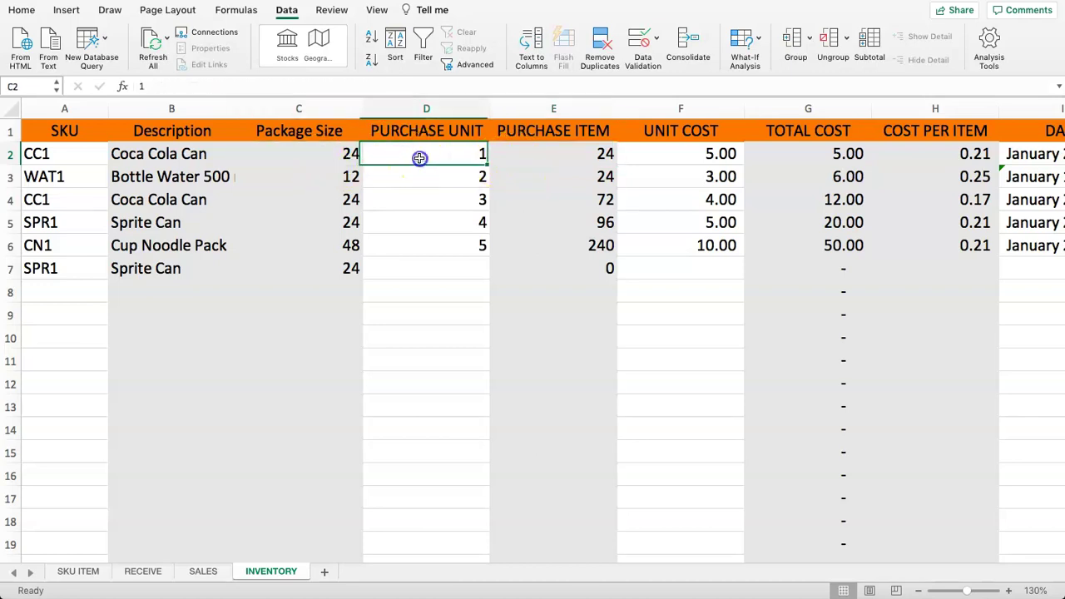
pyautogui.click(510, 155)
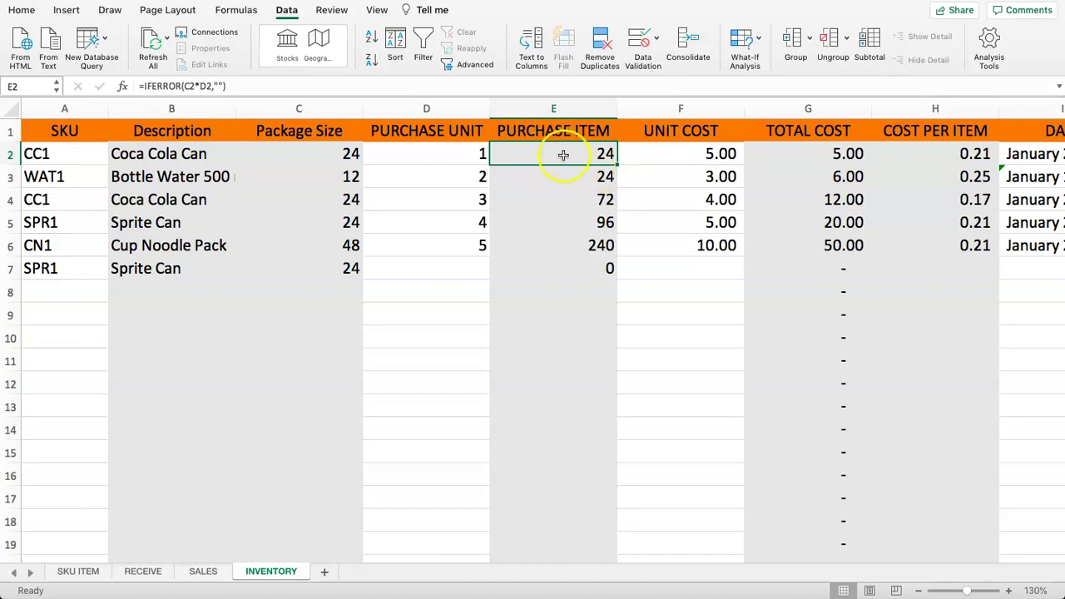
pyautogui.click(679, 155)
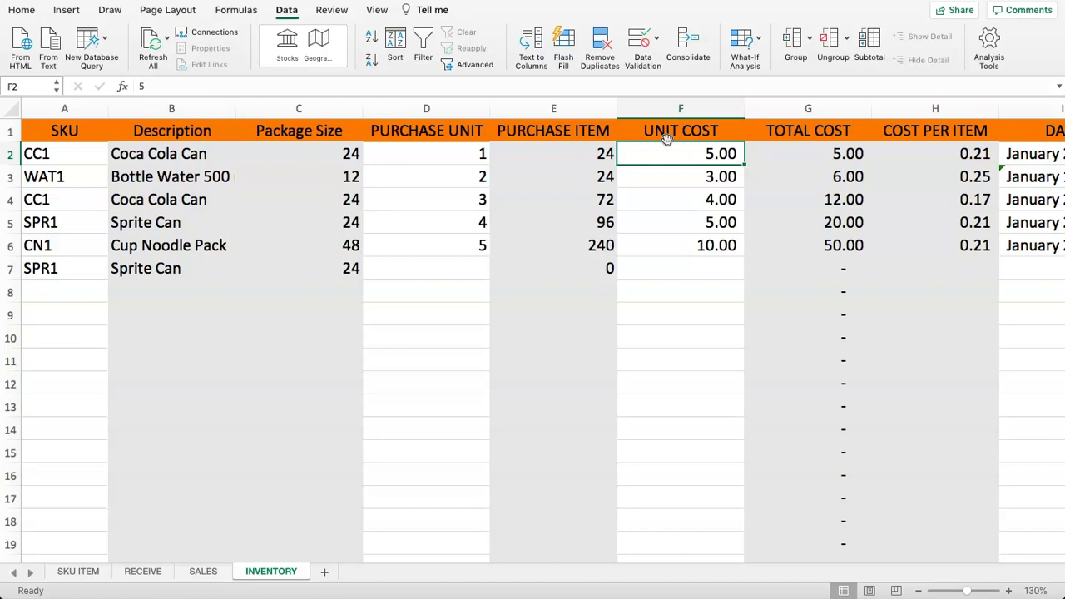
pyautogui.write('ITEM')
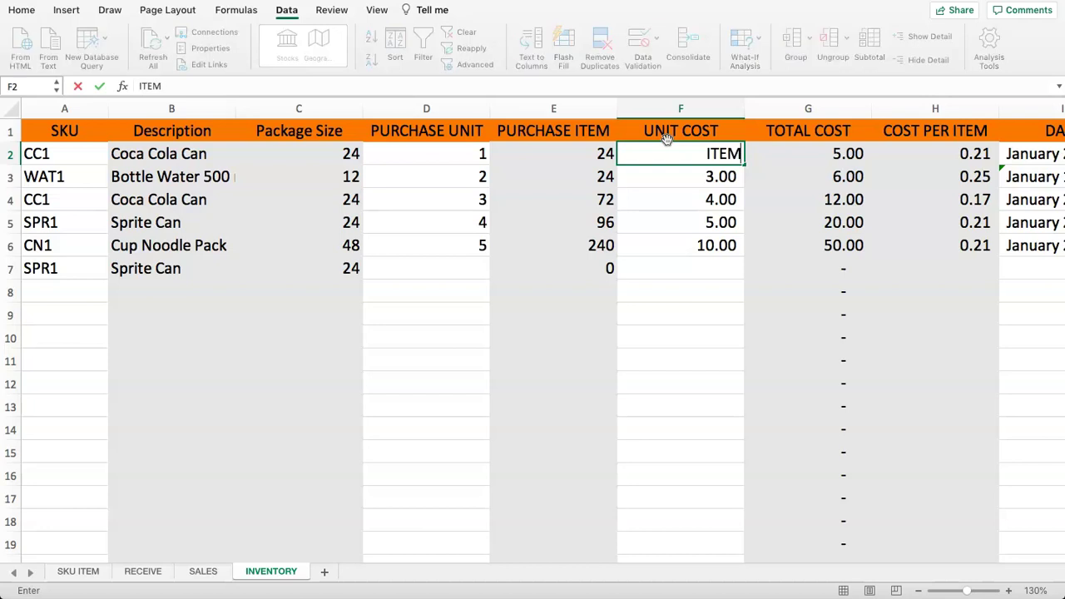
pyautogui.press('Escape')
# - Change the UNIT COST header in F1 to ITEMS SOLD
pyautogui.click(666, 138)
pyautogui.write('ITEM SOLD')
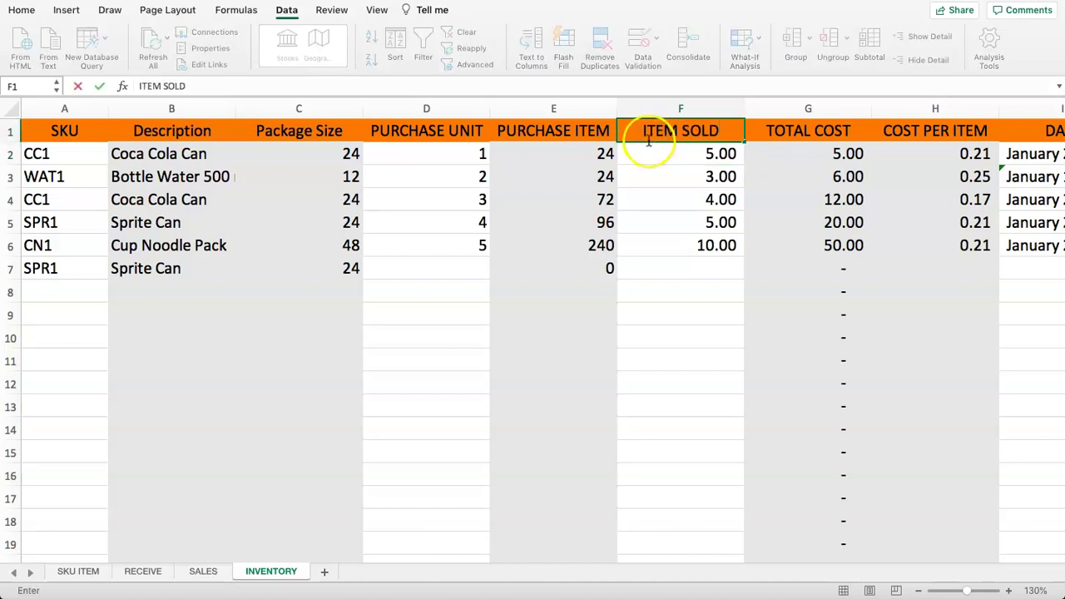
pyautogui.click(674, 133)
pyautogui.write('S')
pyautogui.press('Return')
# - Change the header in G1 to ITEMS IN STOCK and the header in H1 to TOTAL COST
pyautogui.press('Up')
pyautogui.press('Right')
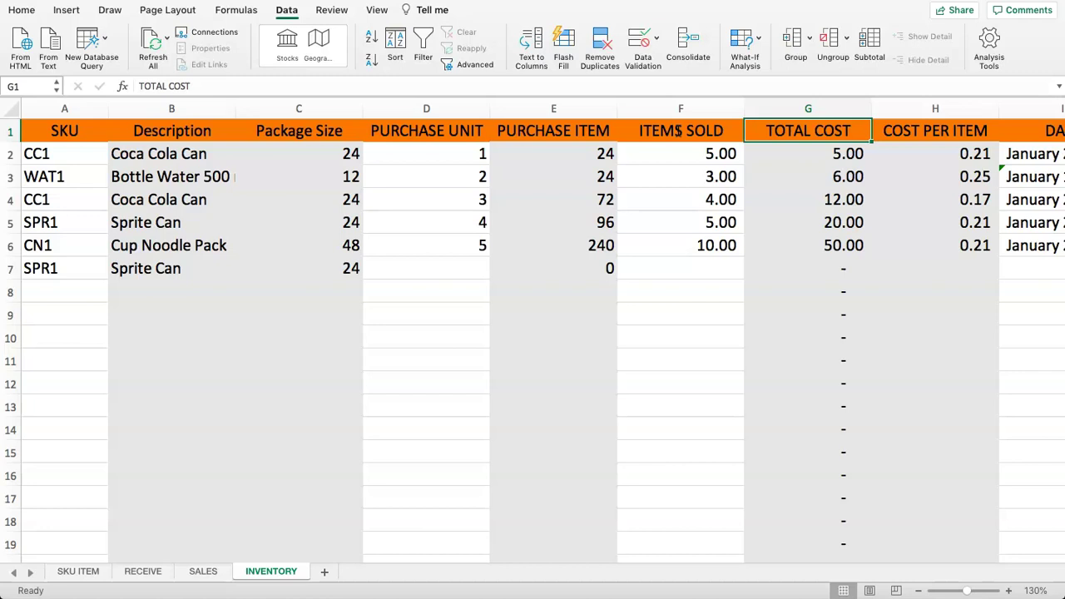
pyautogui.write('ITEM')
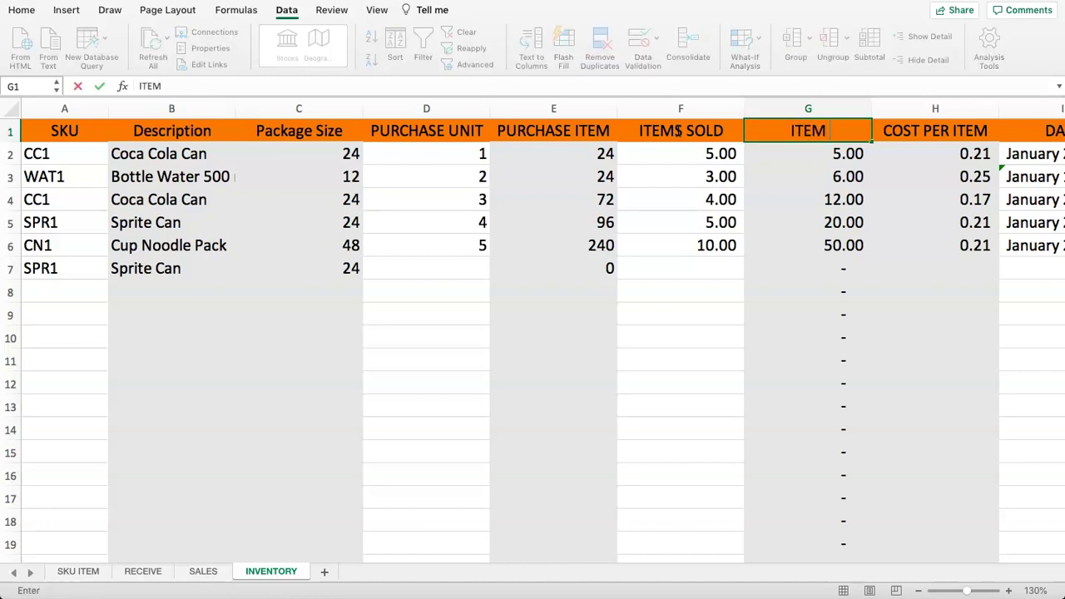
pyautogui.write('S IN STOCK')
pyautogui.press('Tab')
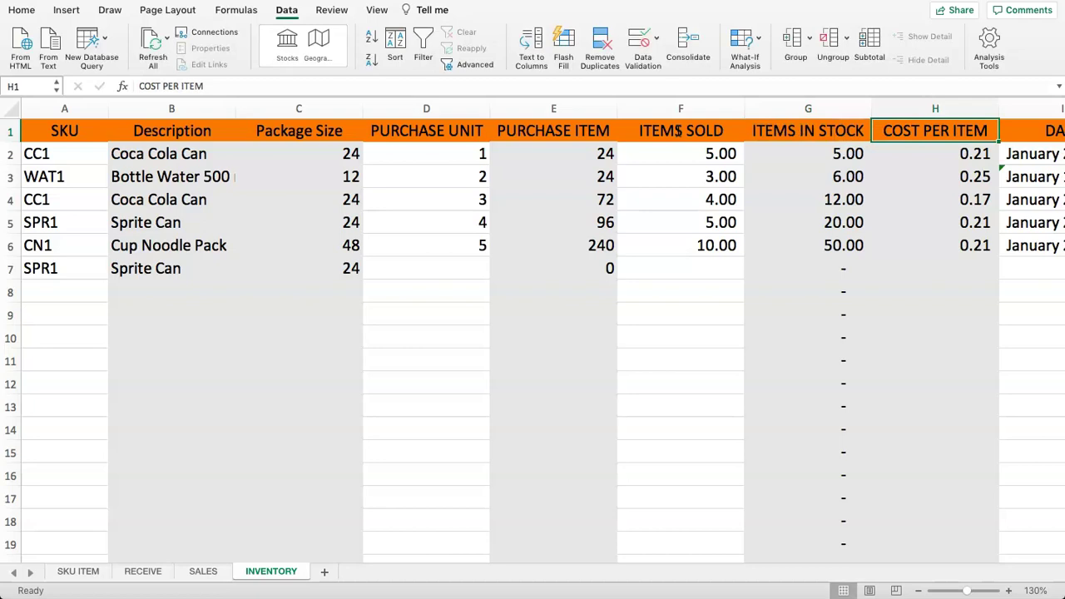
pyautogui.write('TOT')
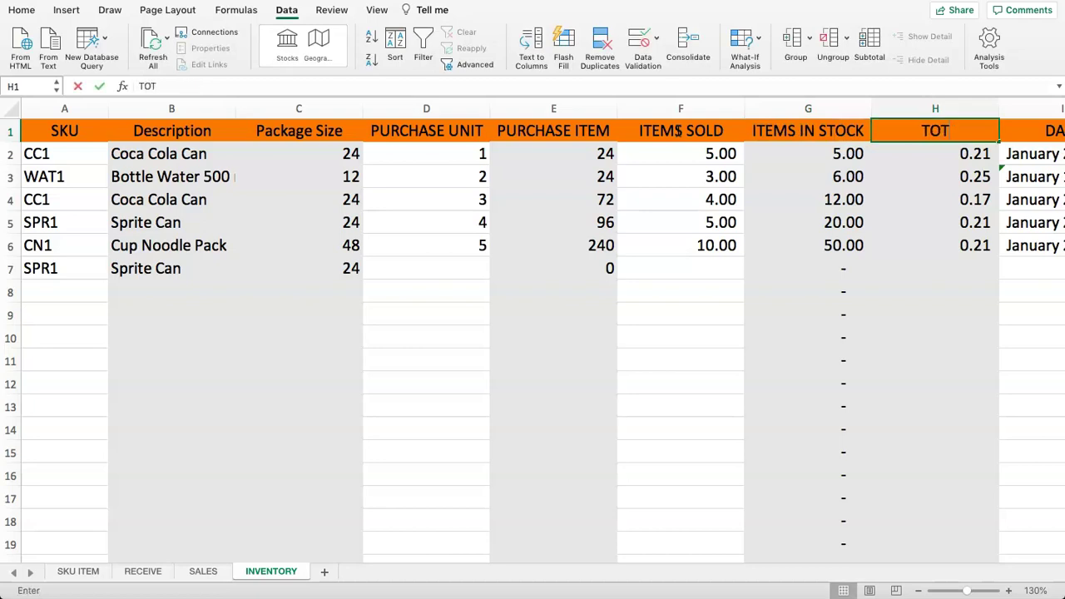
pyautogui.write('AL COST')
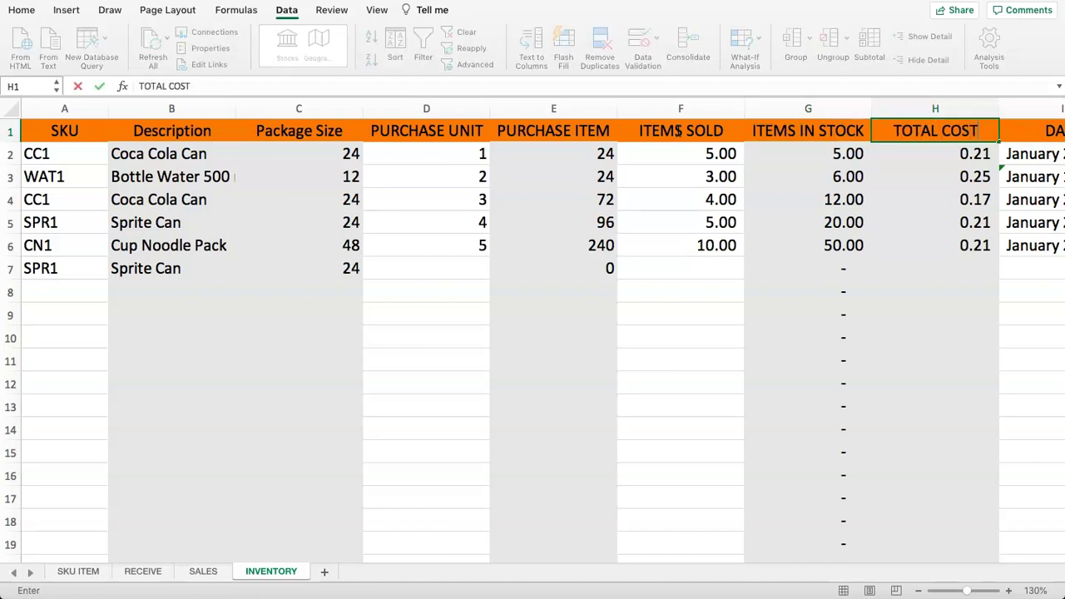
pyautogui.press('Tab')
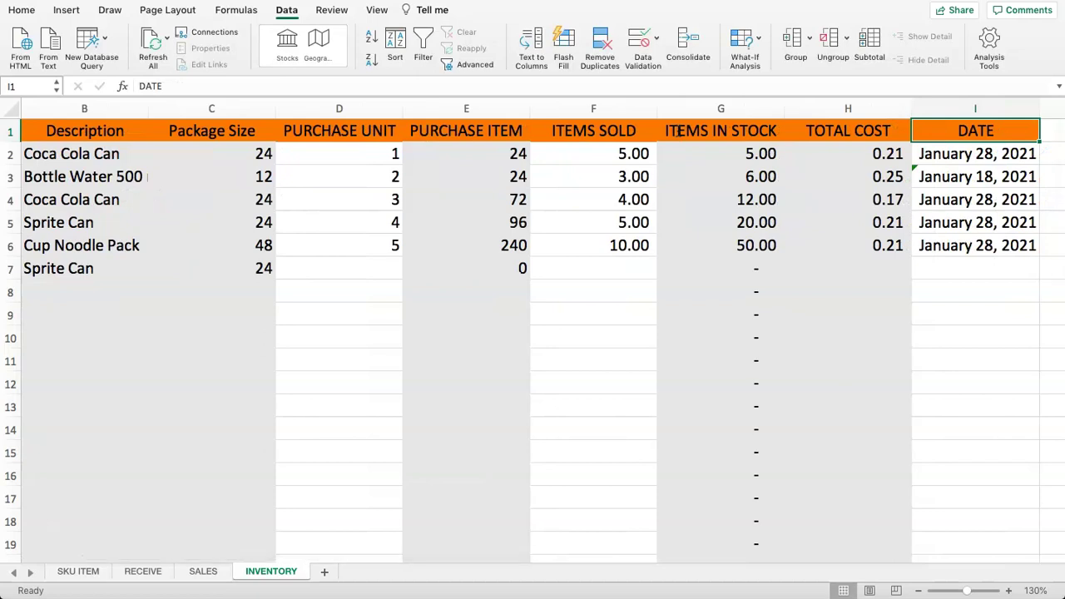
# - Change the DATE header in I1 of the INVENTORY sheet to ESTIMATE STOCK VALUE
pyautogui.moveTo(704, 136); pyautogui.dragTo(729, 226)
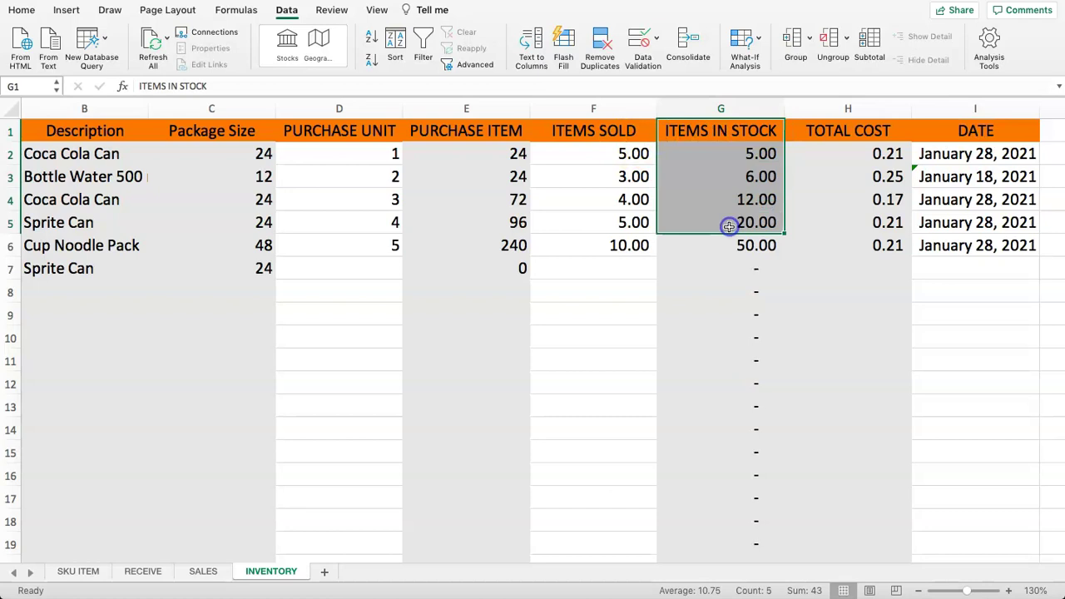
pyautogui.moveTo(971, 134); pyautogui.dragTo(967, 255)
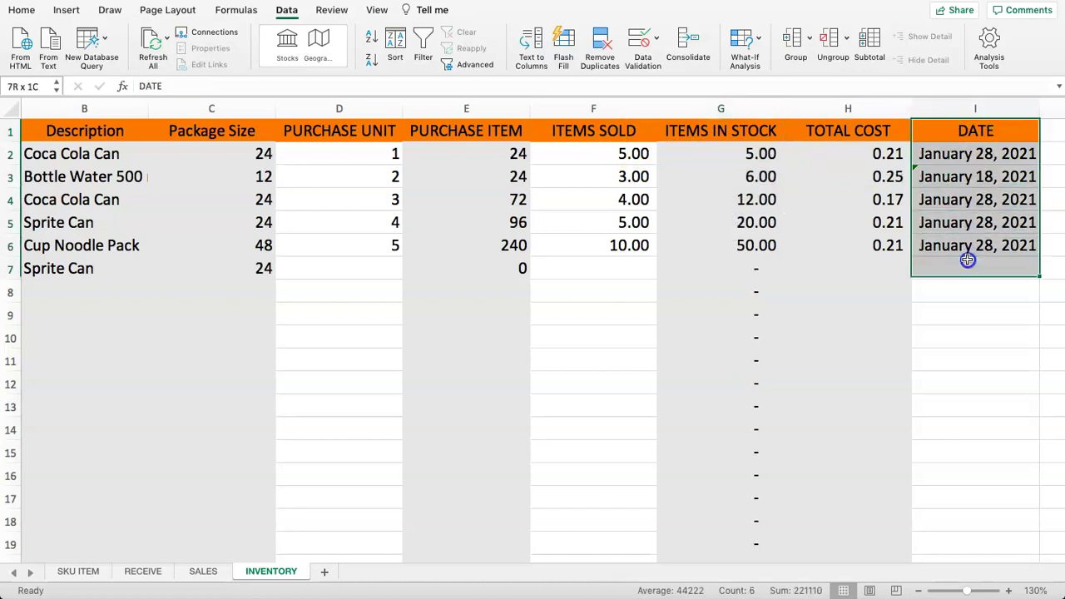
pyautogui.click(957, 136)
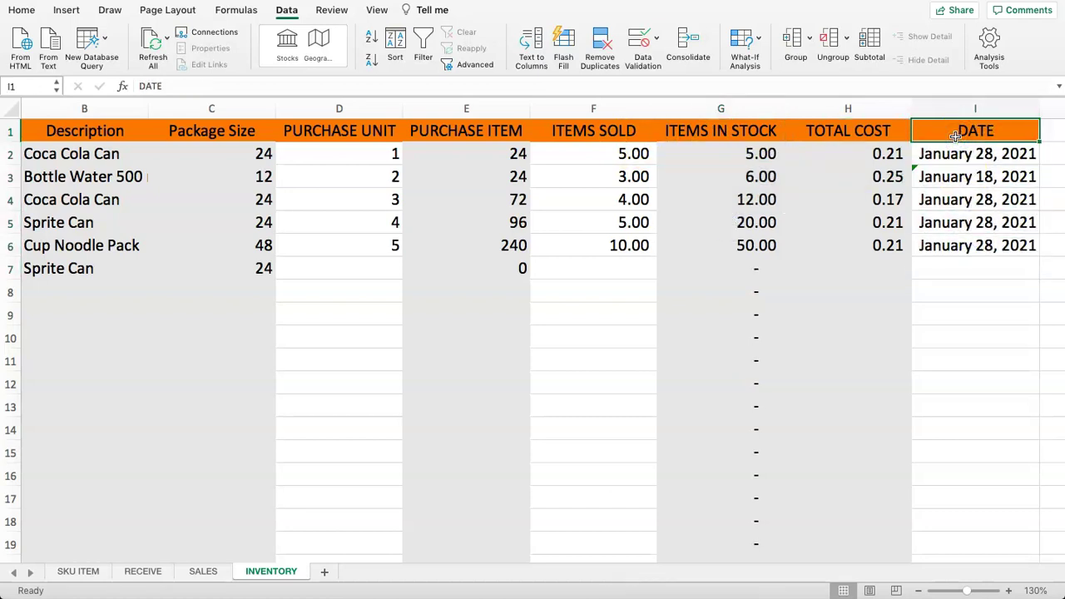
pyautogui.write('ESTIMATE')
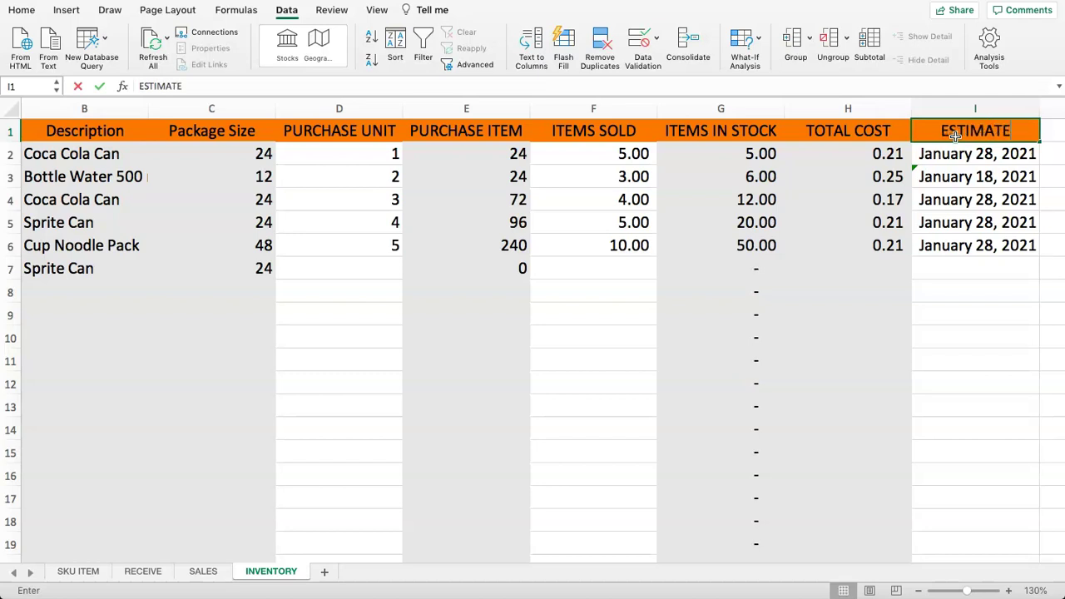
pyautogui.write(' STOCK VALUE')
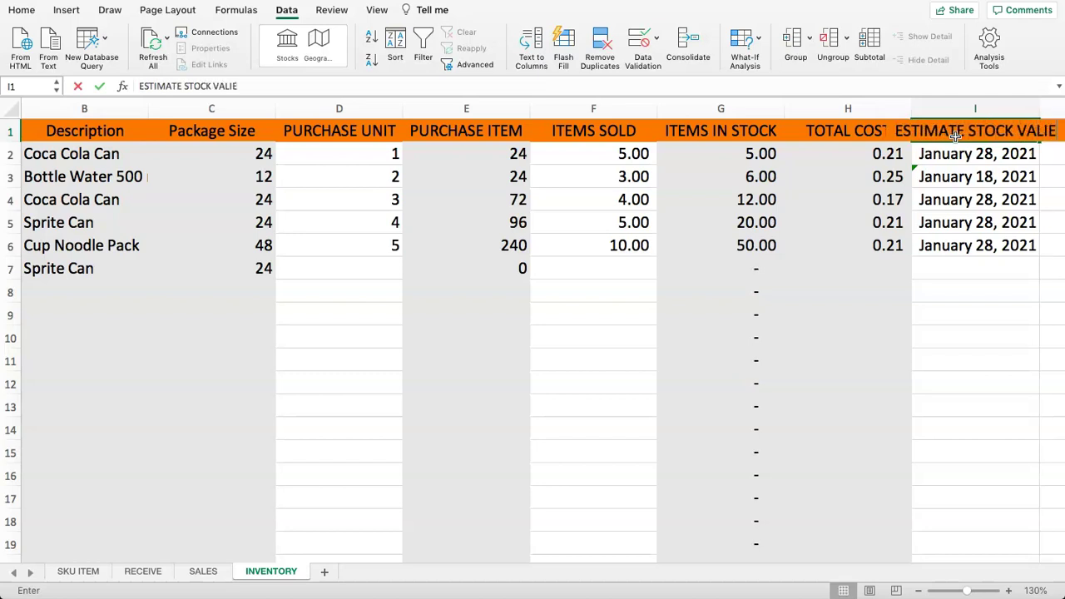
pyautogui.press('BackSpace')
pyautogui.press('BackSpace')
pyautogui.write('UE')
pyautogui.press('Return')
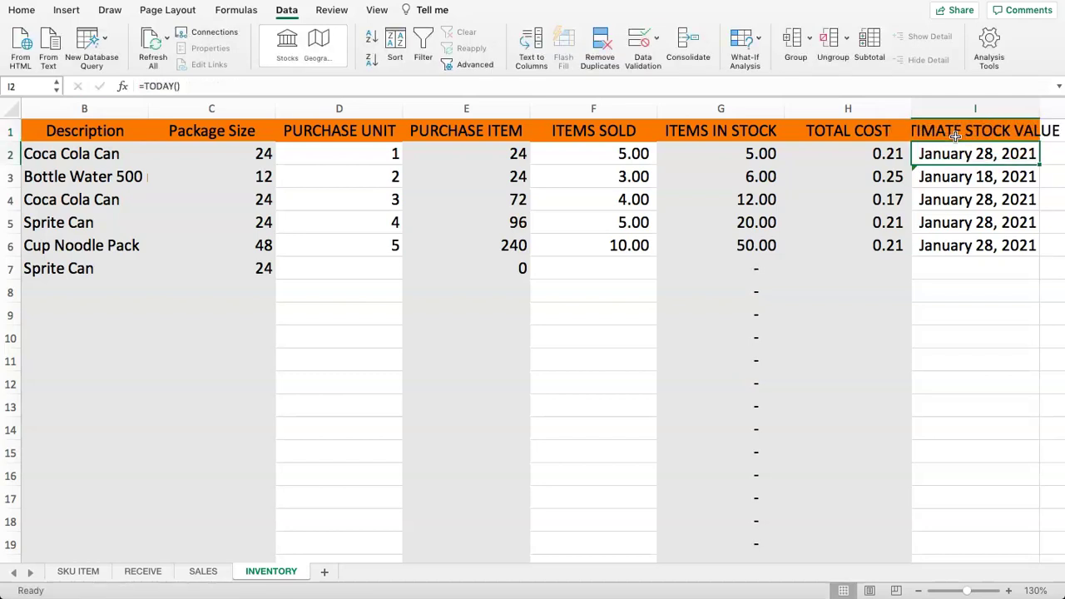
# - Auto-fit the width of column I so the whole ESTIMATE STOCK VALUE header fits
pyautogui.hscroll(5, 955, 137)
pyautogui.click(955, 137)
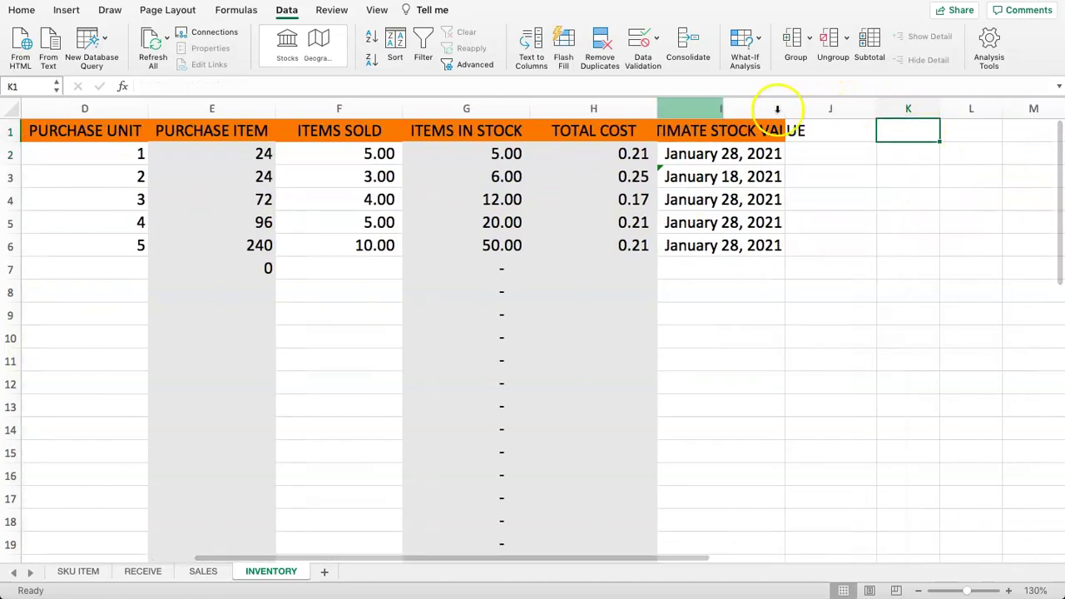
pyautogui.doubleClick(785, 108)
pyautogui.click(789, 151)
# - Review the SKU entries in column A of the INVENTORY sheet for repeated codes
pyautogui.click(596, 133)
pyautogui.press('Left')
pyautogui.press('Left')
pyautogui.press('Left')
pyautogui.press('Left')
pyautogui.press('Left')
pyautogui.press('Left')
pyautogui.press('Left')
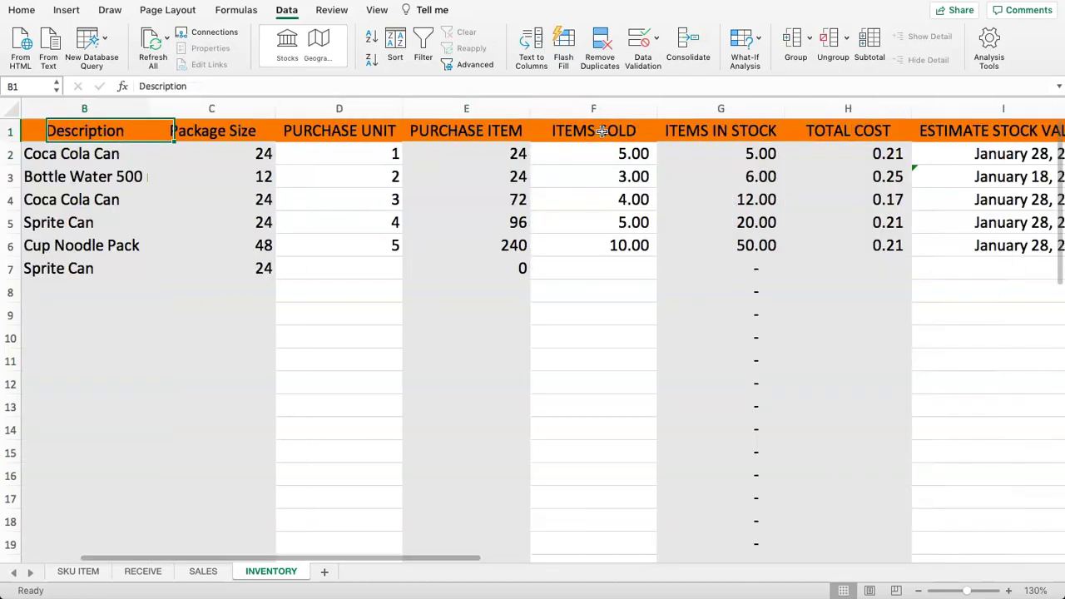
pyautogui.moveTo(49, 160); pyautogui.dragTo(80, 392)
pyautogui.click(72, 244)
pyautogui.moveTo(55, 151); pyautogui.dragTo(72, 511)
pyautogui.scroll(6, 78, 372)
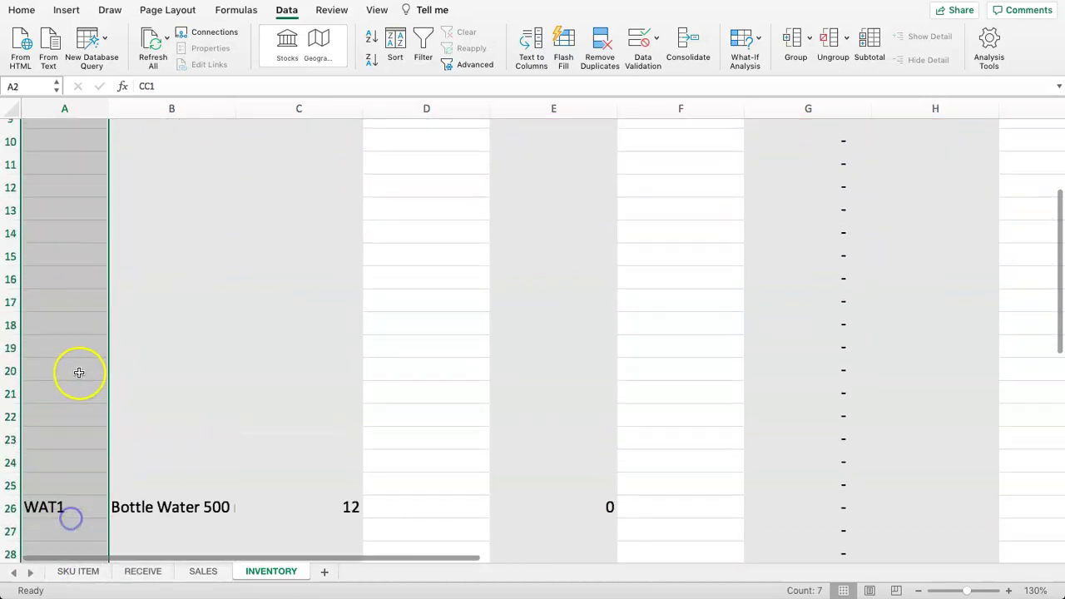
pyautogui.click(119, 177)
pyautogui.moveTo(60, 153); pyautogui.dragTo(73, 268)
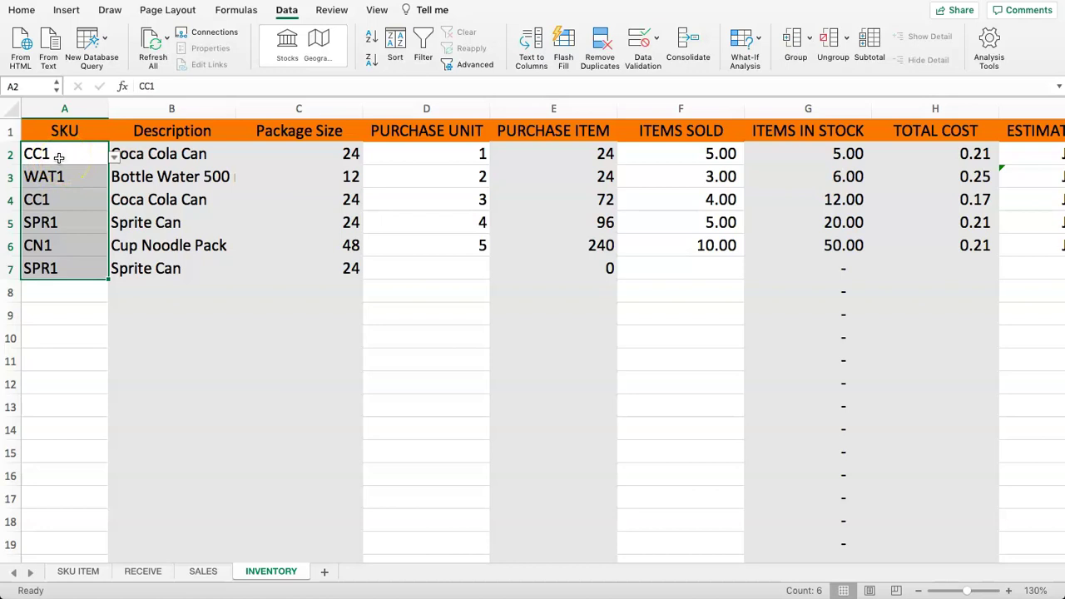
pyautogui.click(66, 179)
pyautogui.moveTo(64, 155); pyautogui.dragTo(74, 268)
pyautogui.click(67, 154)
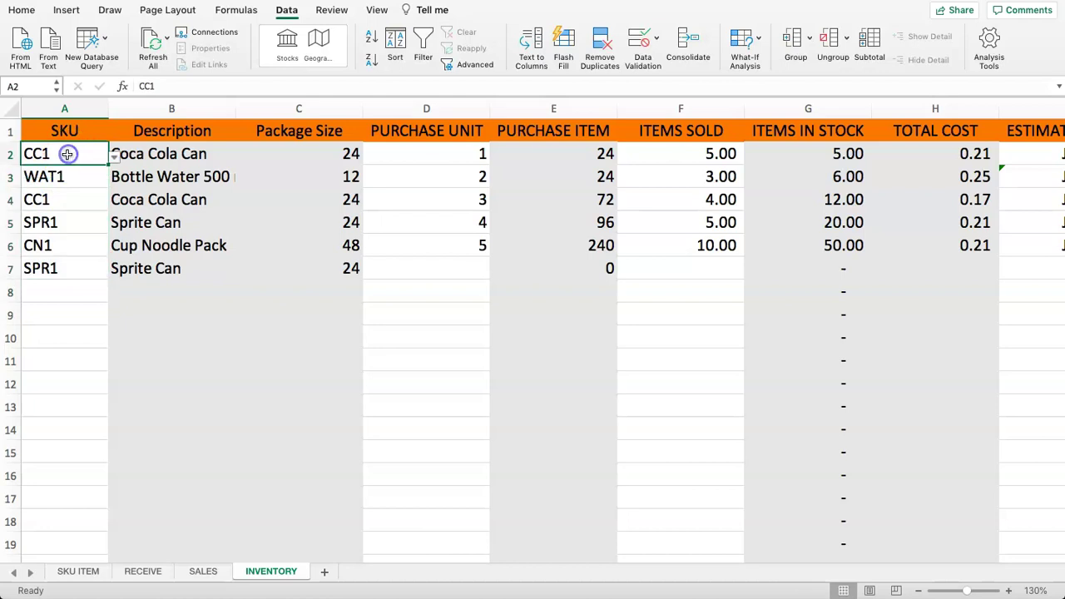
# - Compare the SKU codes listed on the SKU ITEM sheet with those on the RECEIVE sheet, and return to INVENTORY
pyautogui.click(73, 571)
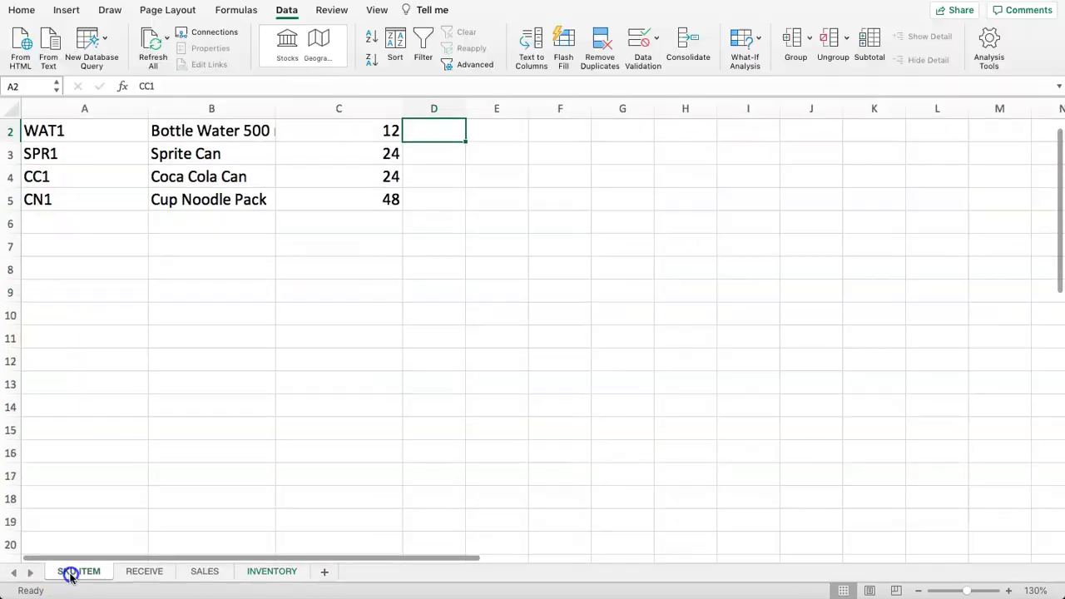
pyautogui.scroll(1, 131, 245)
pyautogui.moveTo(73, 155); pyautogui.dragTo(76, 222)
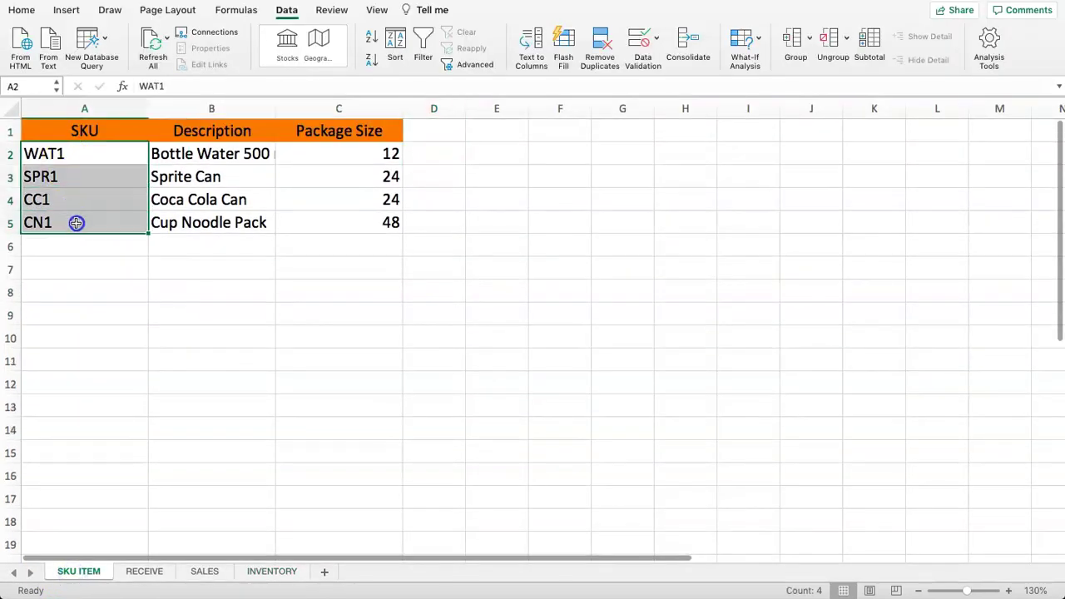
pyautogui.click(143, 573)
pyautogui.moveTo(46, 154); pyautogui.dragTo(62, 268)
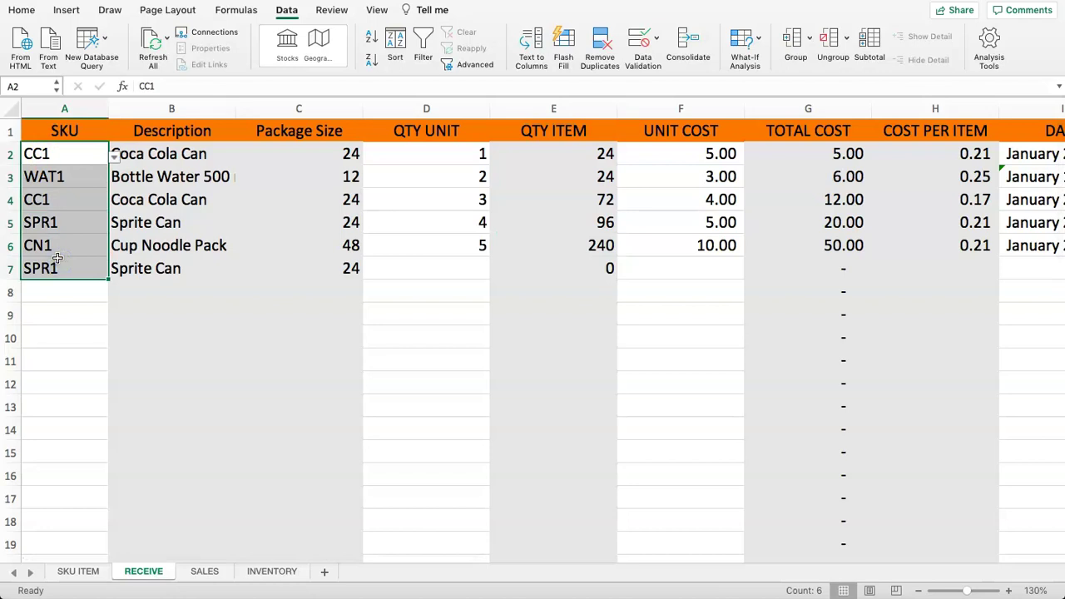
pyautogui.moveTo(68, 157); pyautogui.dragTo(69, 264)
pyautogui.click(71, 571)
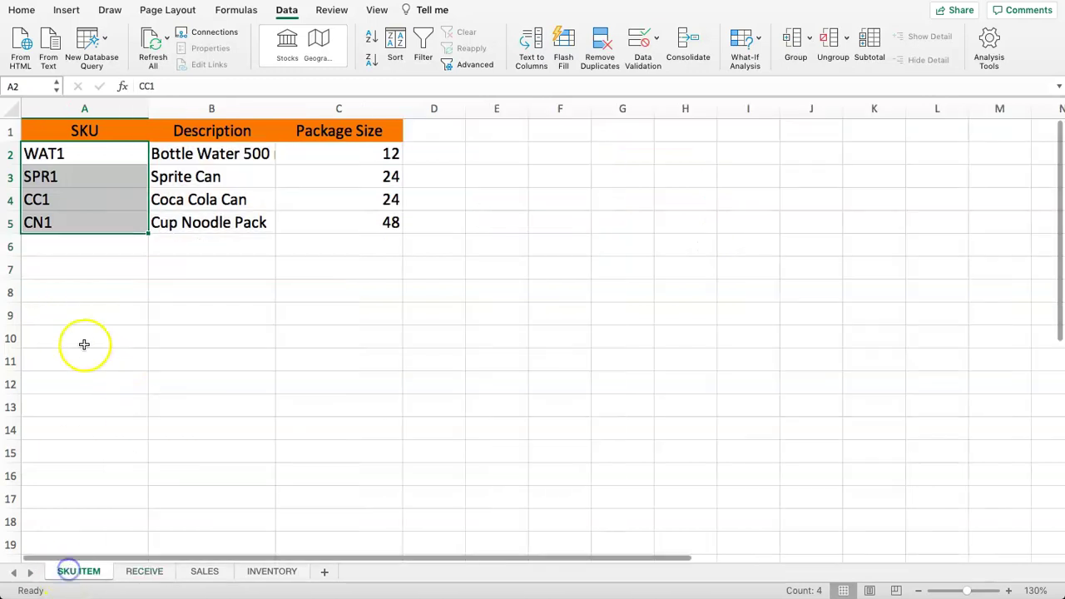
pyautogui.click(64, 254)
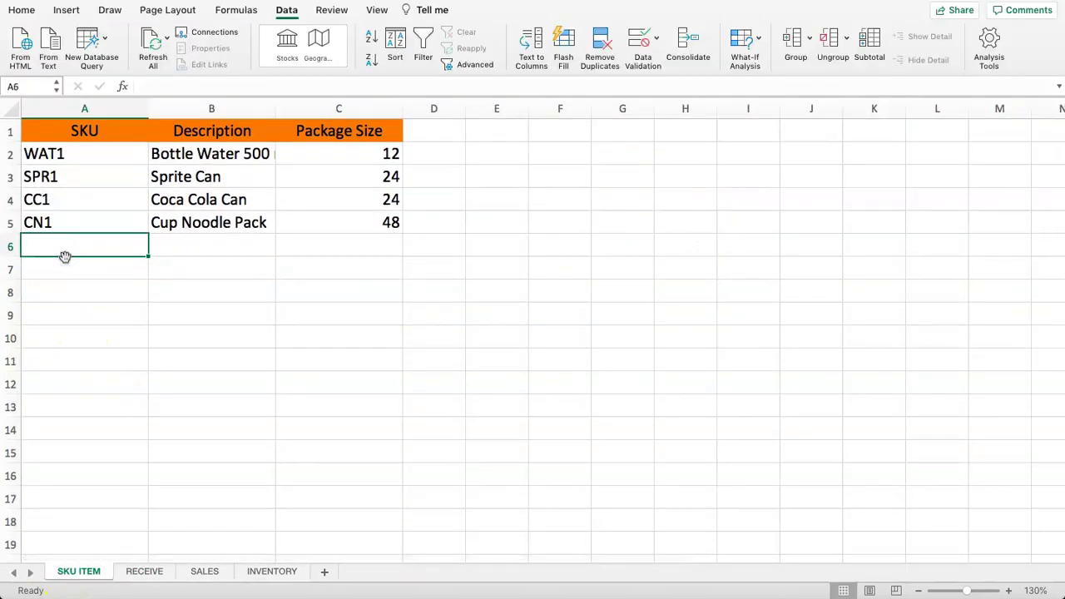
pyautogui.click(68, 258)
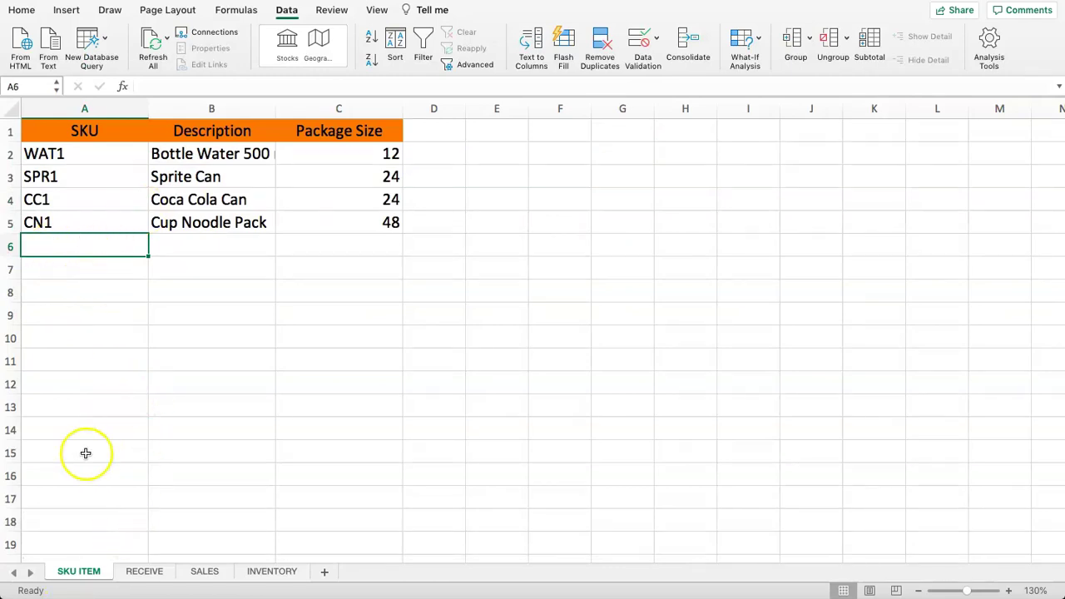
pyautogui.click(143, 571)
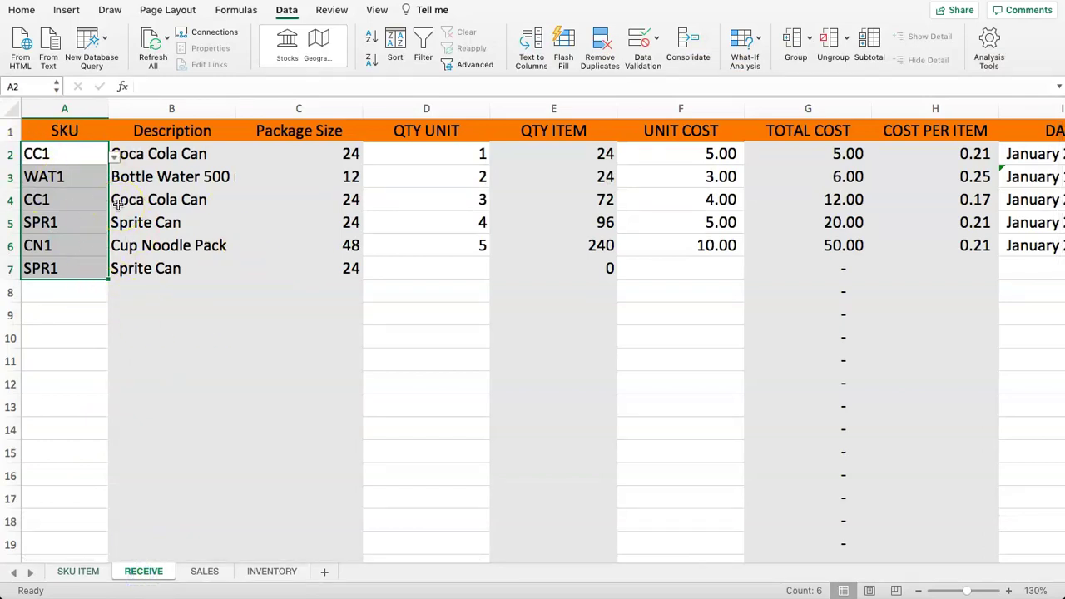
pyautogui.click(270, 573)
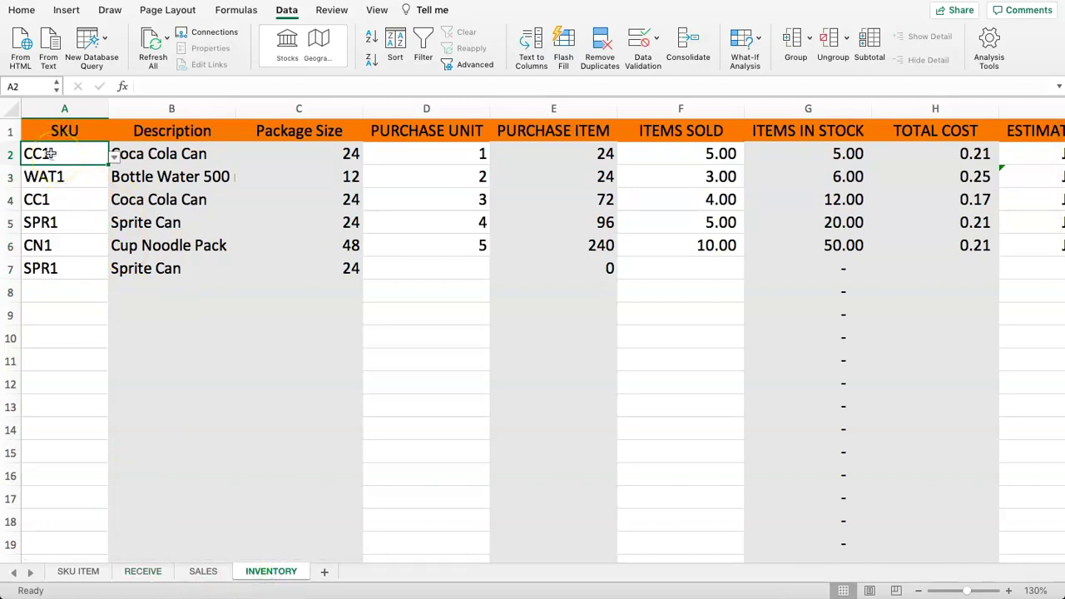
# - Clear the drop-down list data validation from the SKU cells in INVENTORY column A, starting at A2
pyautogui.click(114, 156)
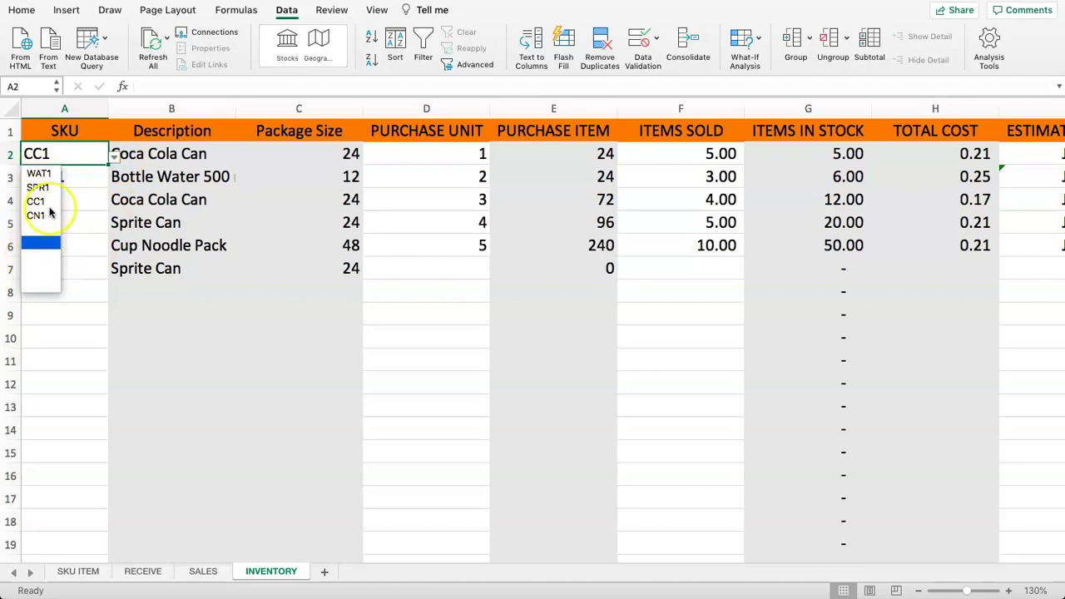
pyautogui.click(78, 174)
pyautogui.moveTo(79, 174); pyautogui.dragTo(74, 518)
pyautogui.scroll(5, 72, 442)
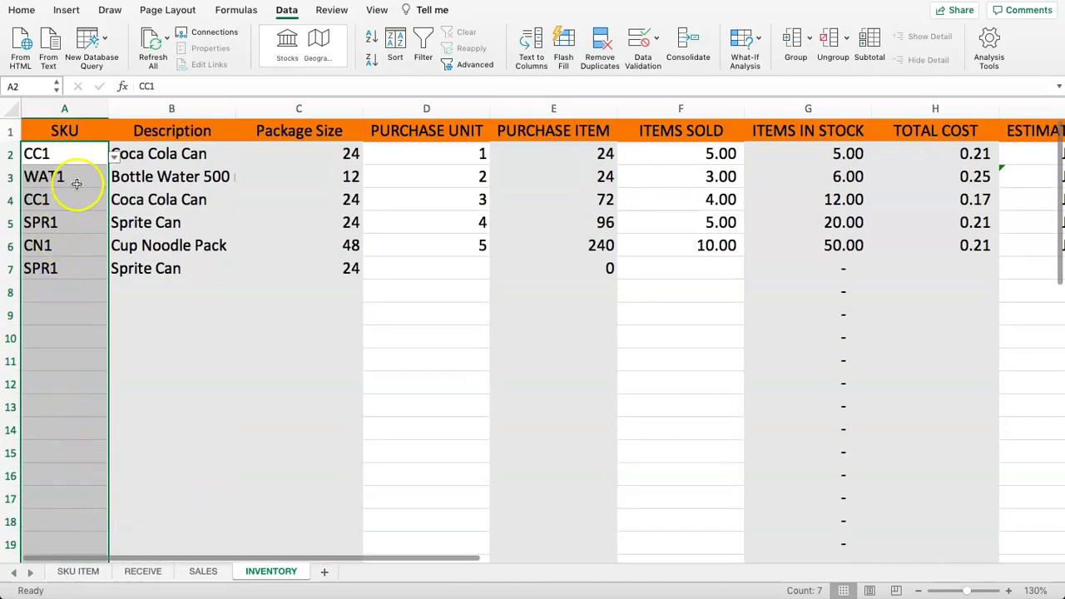
pyautogui.click(283, 10)
pyautogui.click(285, 10)
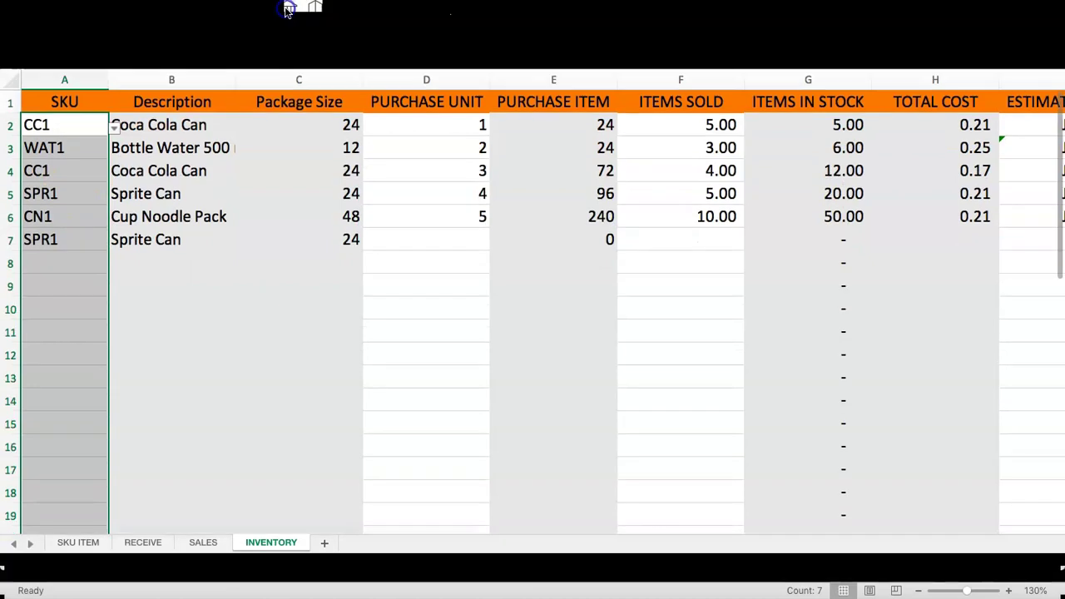
pyautogui.click(286, 10)
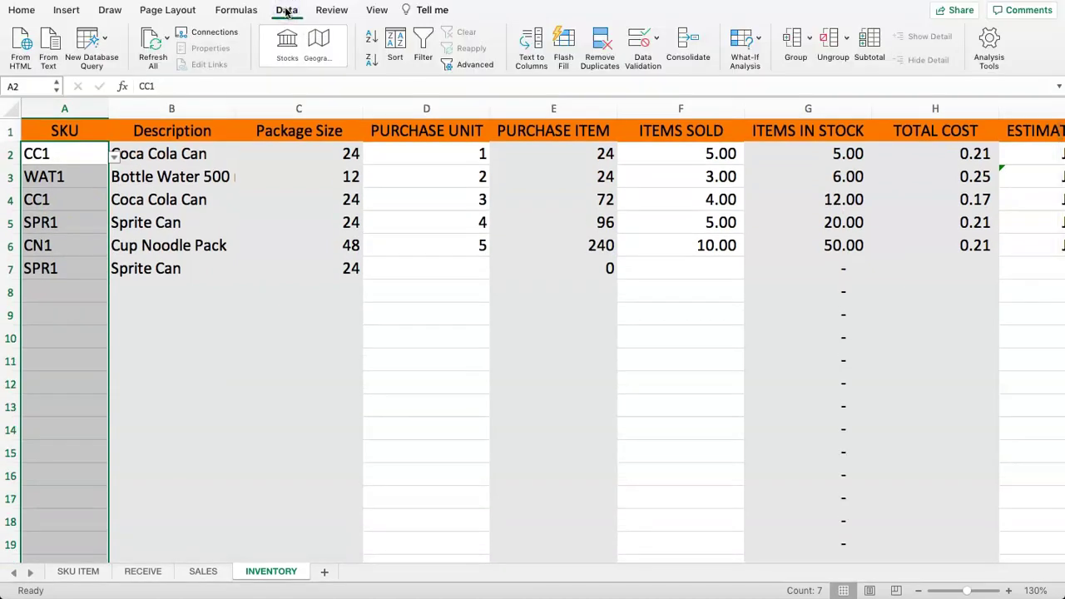
pyautogui.click(640, 44)
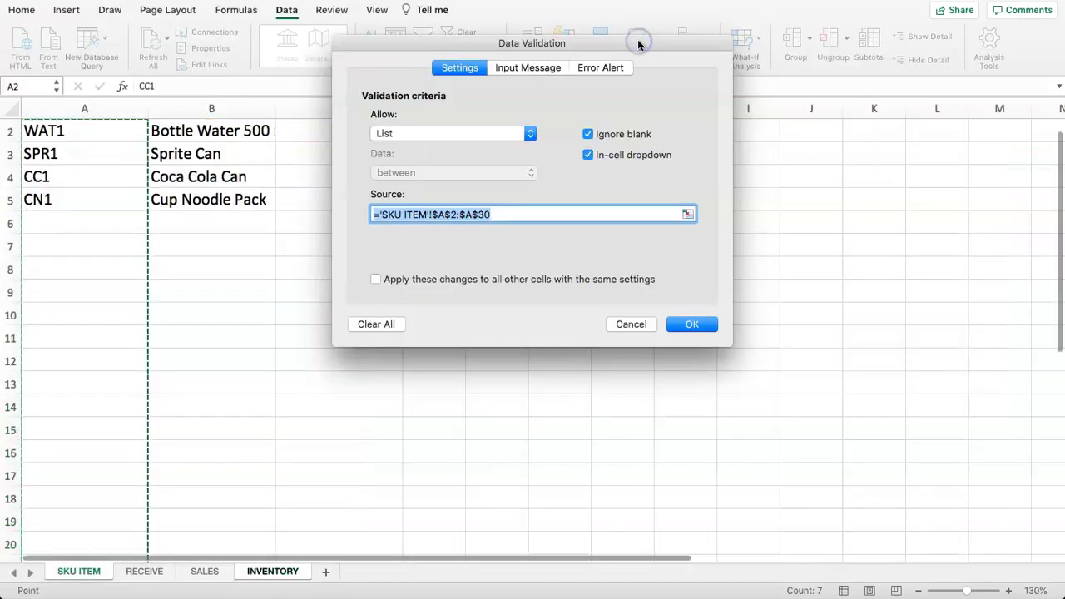
pyautogui.click(374, 325)
pyautogui.click(692, 324)
# - Start a UNIQUE formula in A2 of the INVENTORY sheet, using RECEIVE!A2:A30 as its array
pyautogui.click(65, 246)
pyautogui.moveTo(70, 167); pyautogui.dragTo(59, 297)
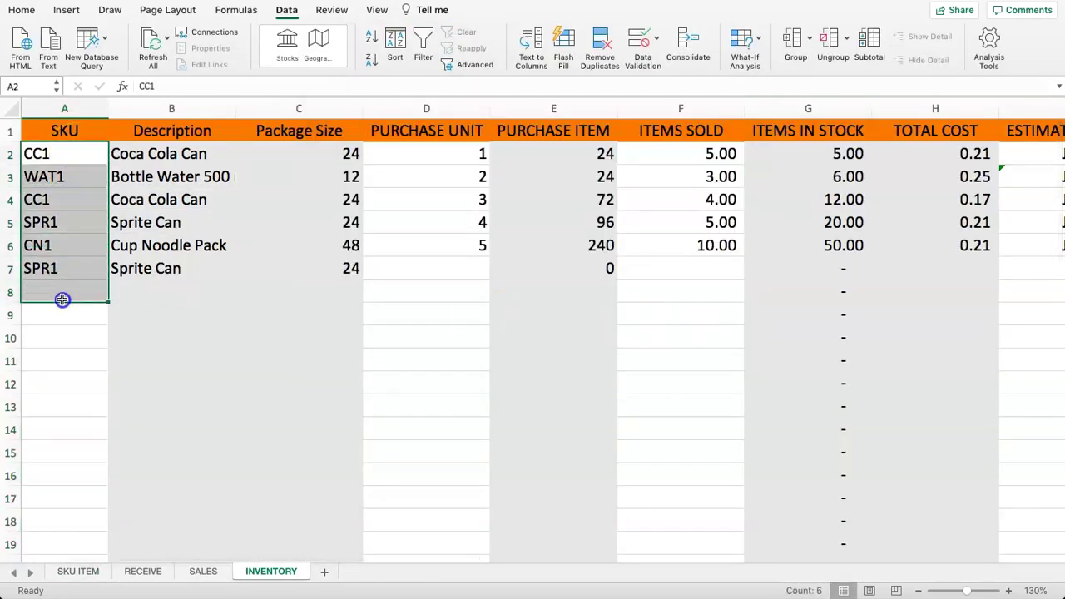
pyautogui.moveTo(84, 341); pyautogui.dragTo(84, 357)
pyautogui.click(84, 152)
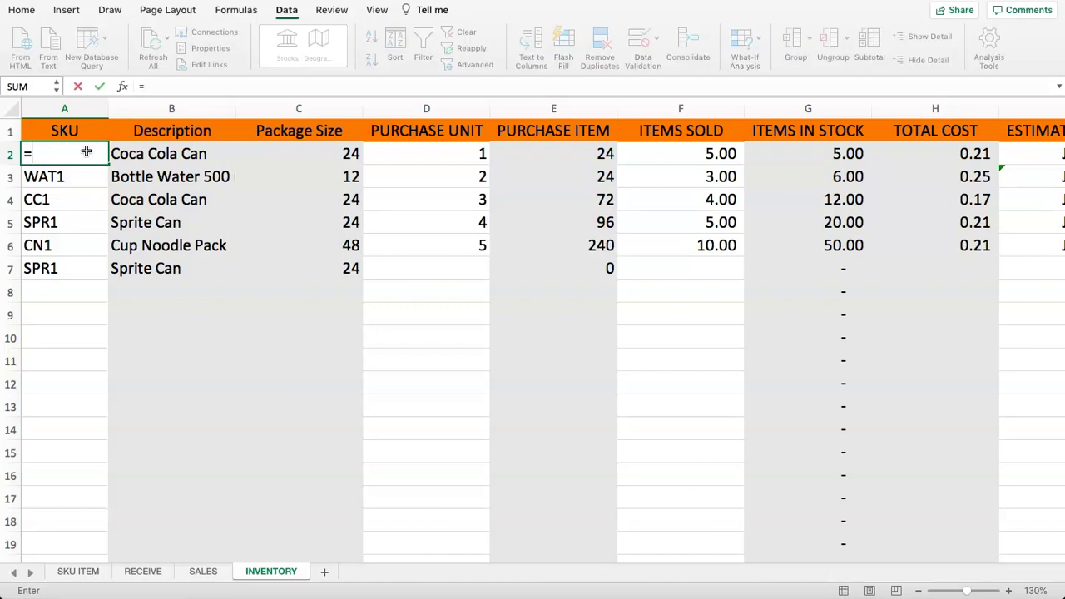
pyautogui.write('U')
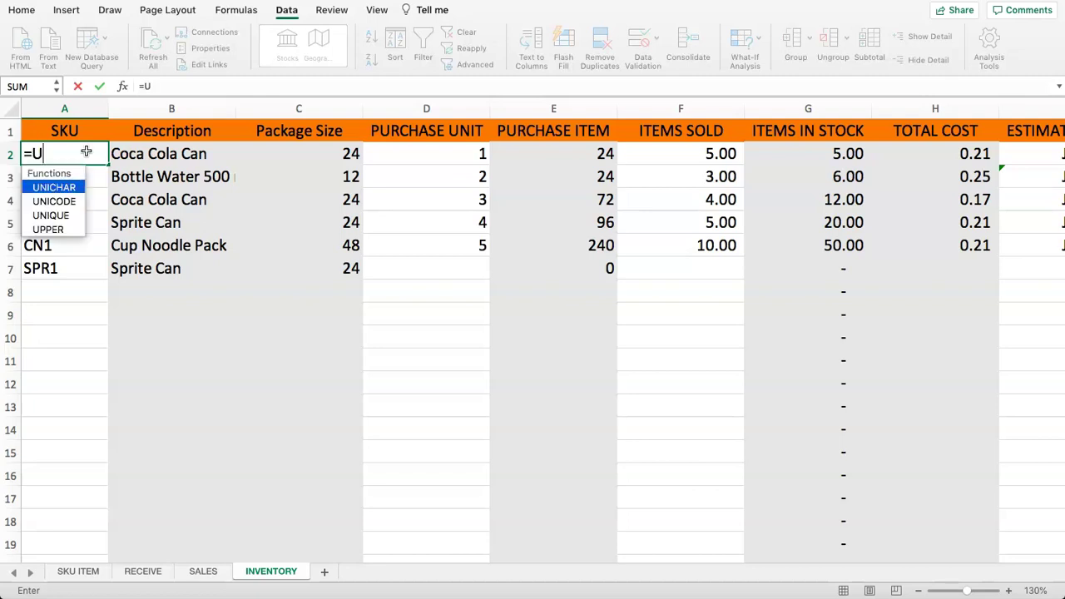
pyautogui.write('NIQUE(')
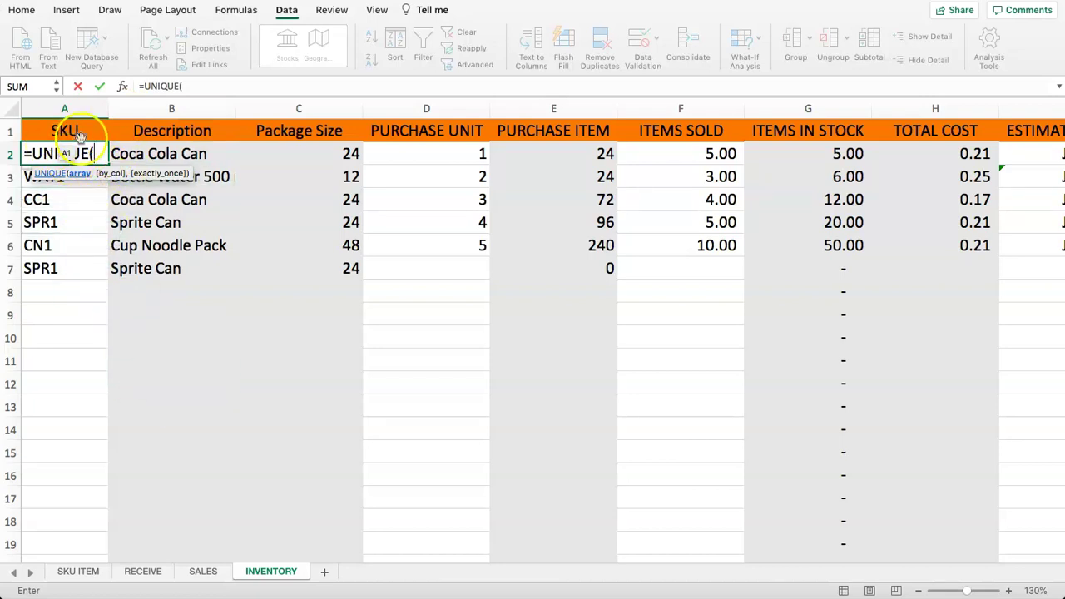
pyautogui.click(146, 572)
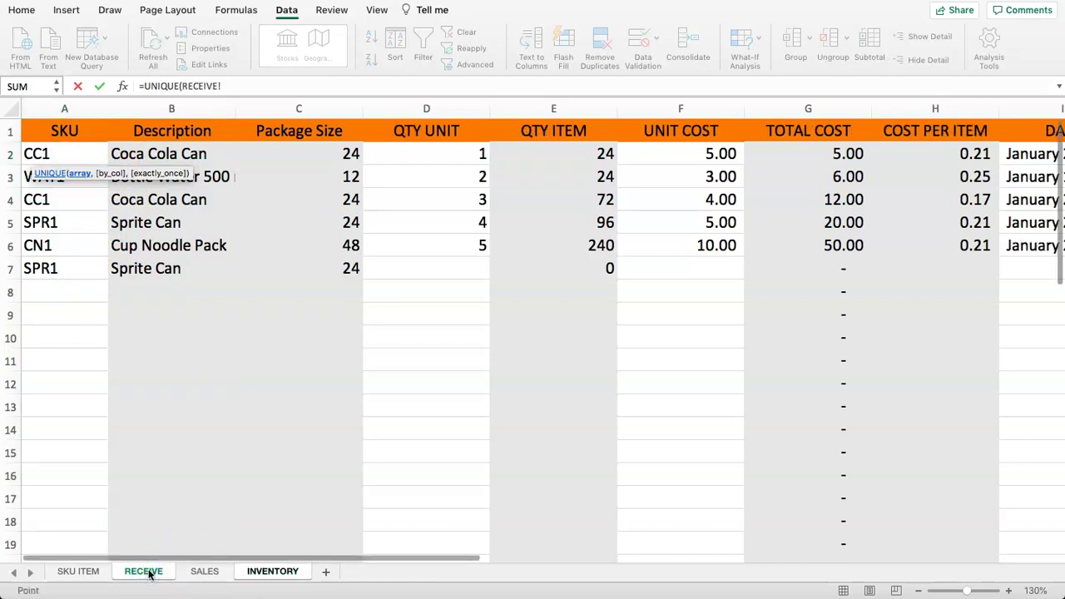
pyautogui.moveTo(83, 154); pyautogui.dragTo(75, 219)
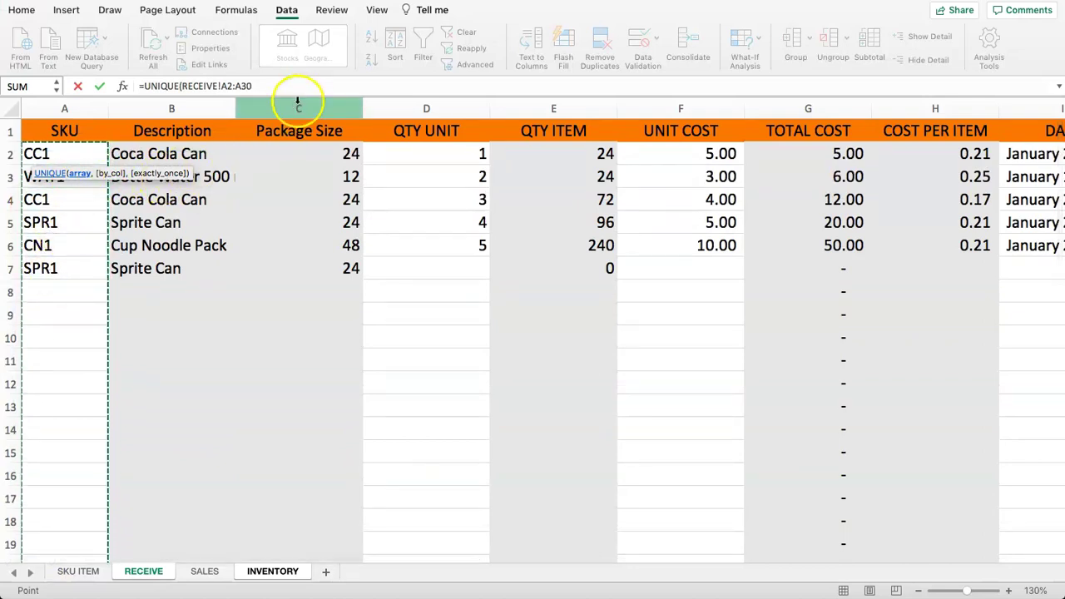
# - Complete the A2 formula as =UNIQUE(RECEIVE!A2:A30,FALSE,FALSE) to return every distinct SKU by row, and enter it
pyautogui.click(276, 87)
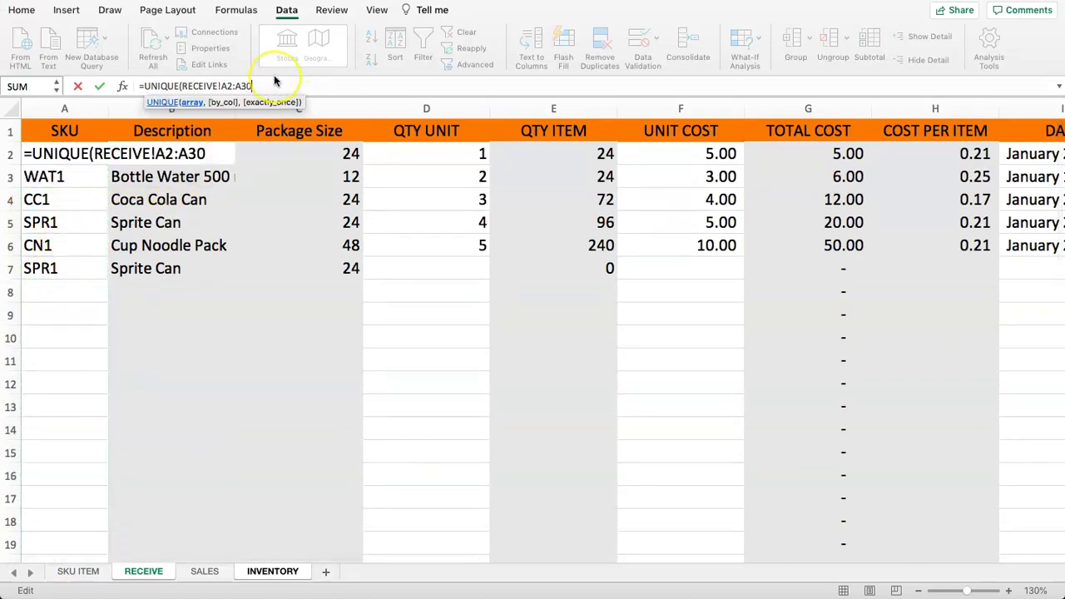
pyautogui.write(',')
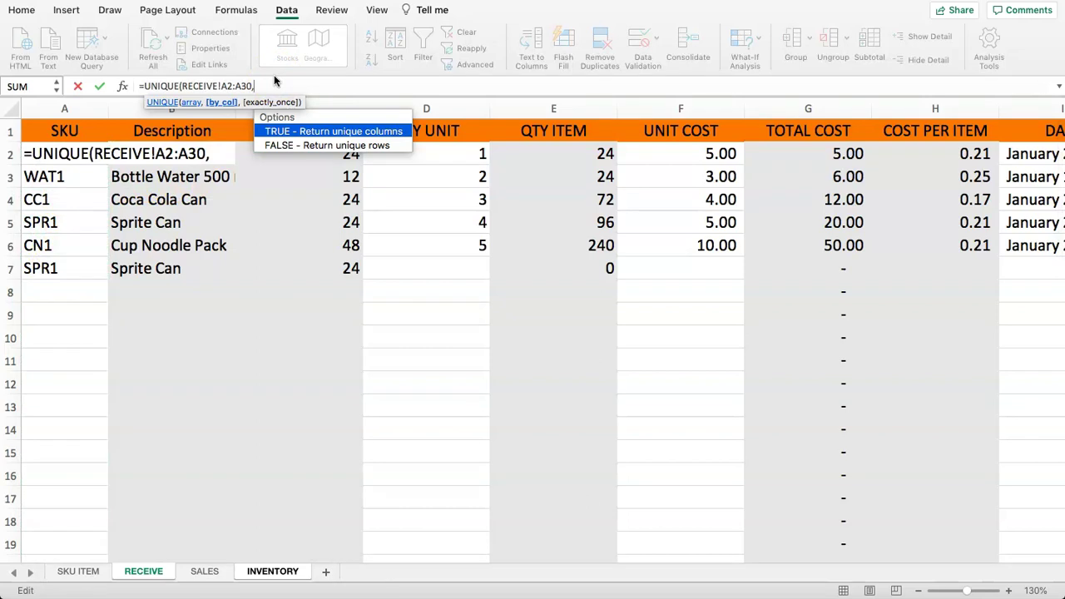
pyautogui.write(',')
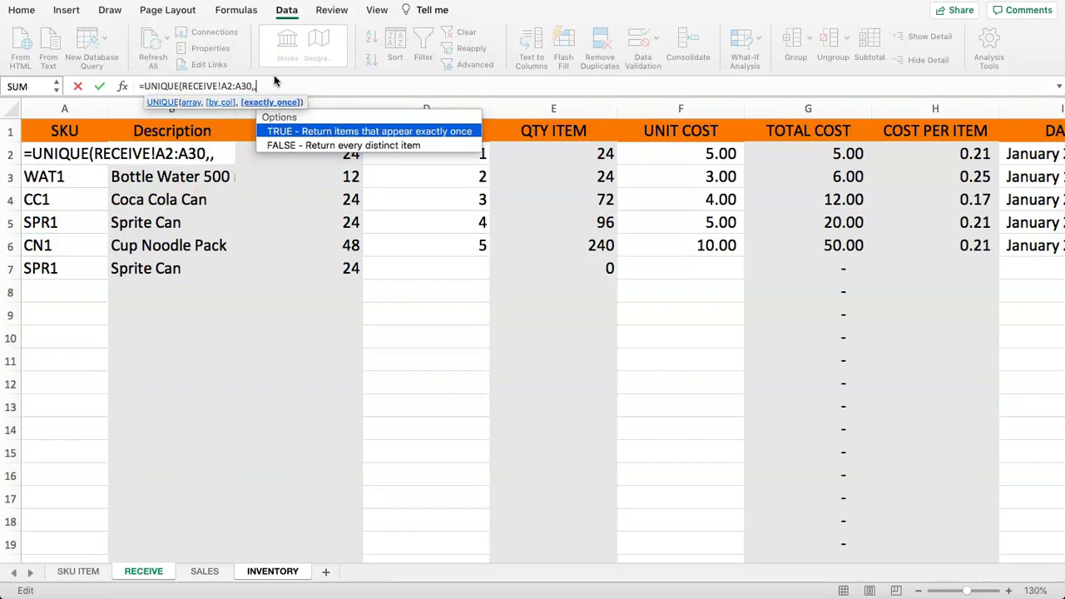
pyautogui.write(',')
pyautogui.press('BackSpace')
pyautogui.press('BackSpace')
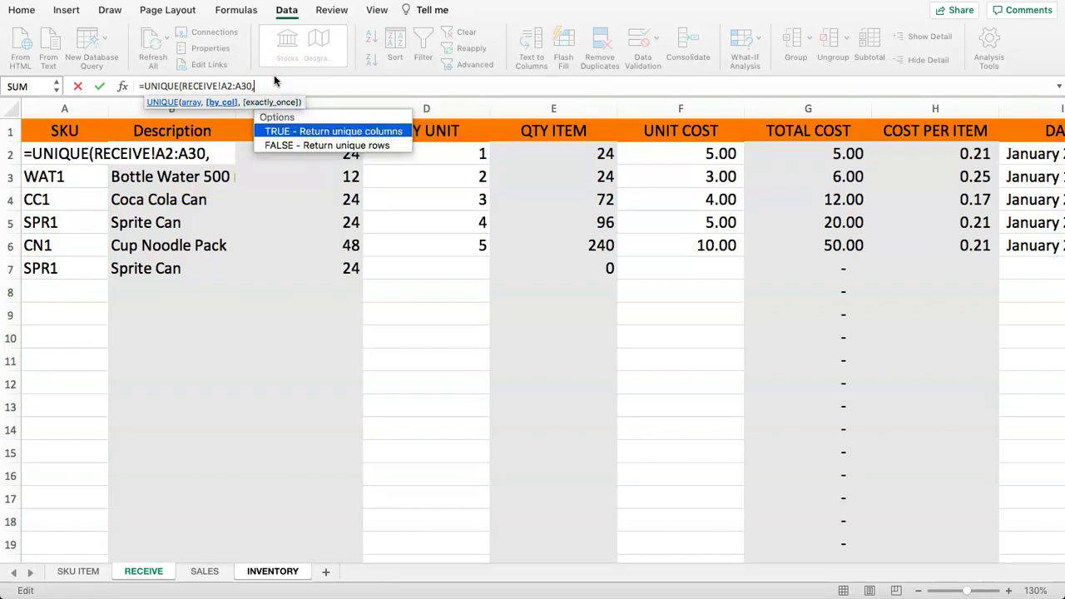
pyautogui.write('FALSE')
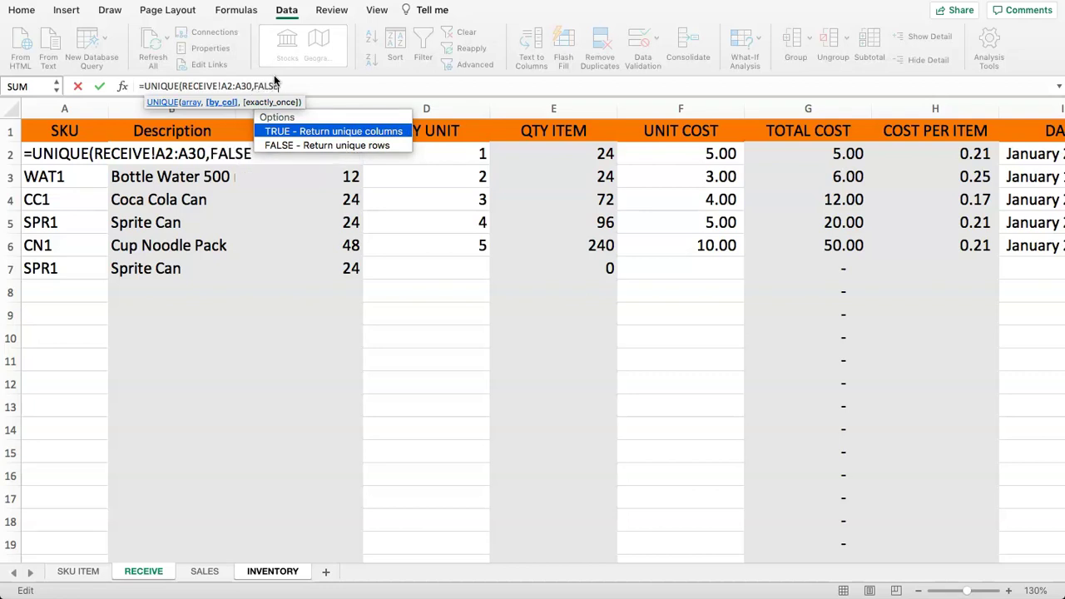
pyautogui.write(',FALSE')
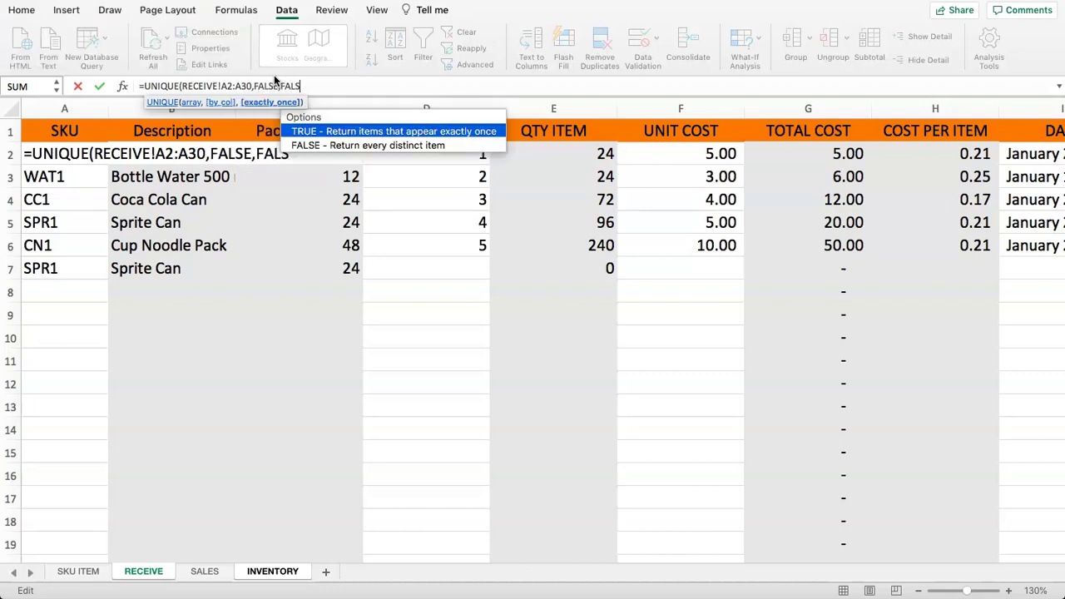
pyautogui.write(')')
pyautogui.click(230, 84)
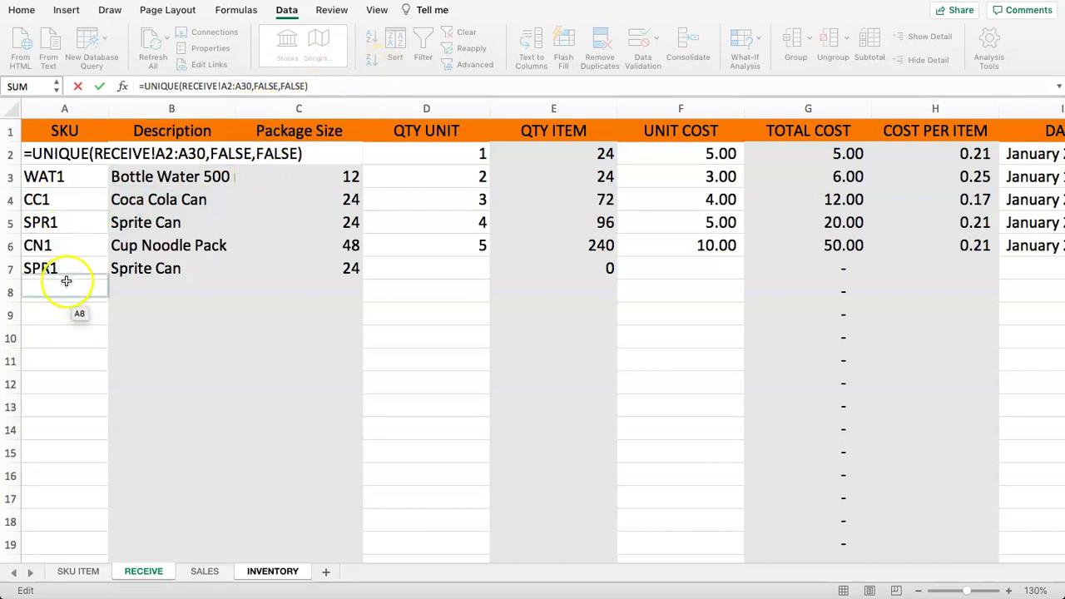
pyautogui.click(301, 86)
pyautogui.click(331, 86)
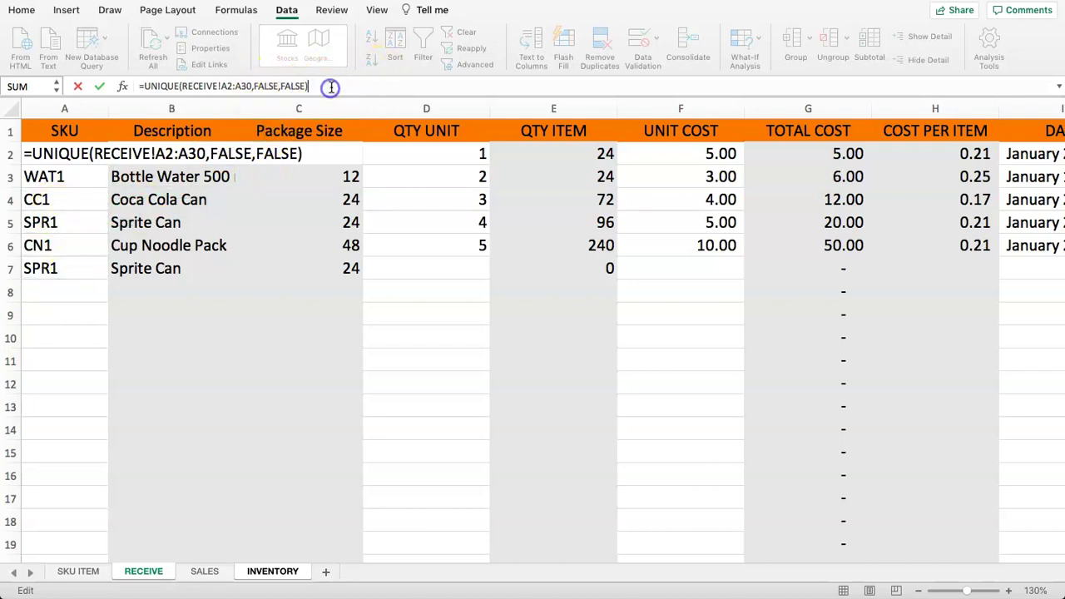
pyautogui.press('Return')
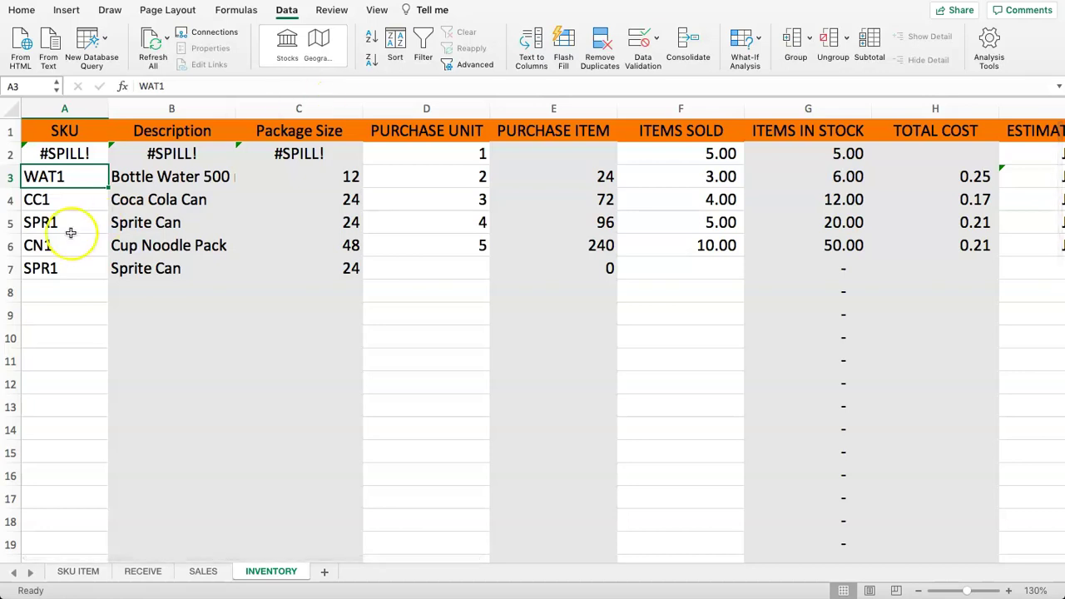
# - Try clearing the Description and Package Size formulas in B2:C8 of INVENTORY, and undo the deletion
pyautogui.click(84, 157)
pyautogui.click(172, 154)
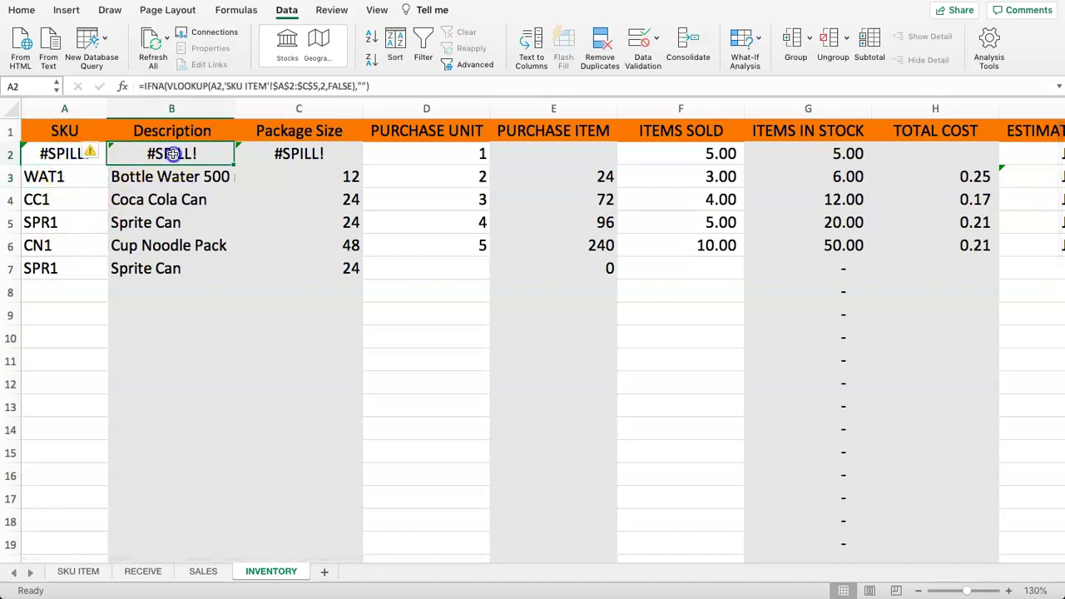
pyautogui.moveTo(65, 153); pyautogui.dragTo(53, 317)
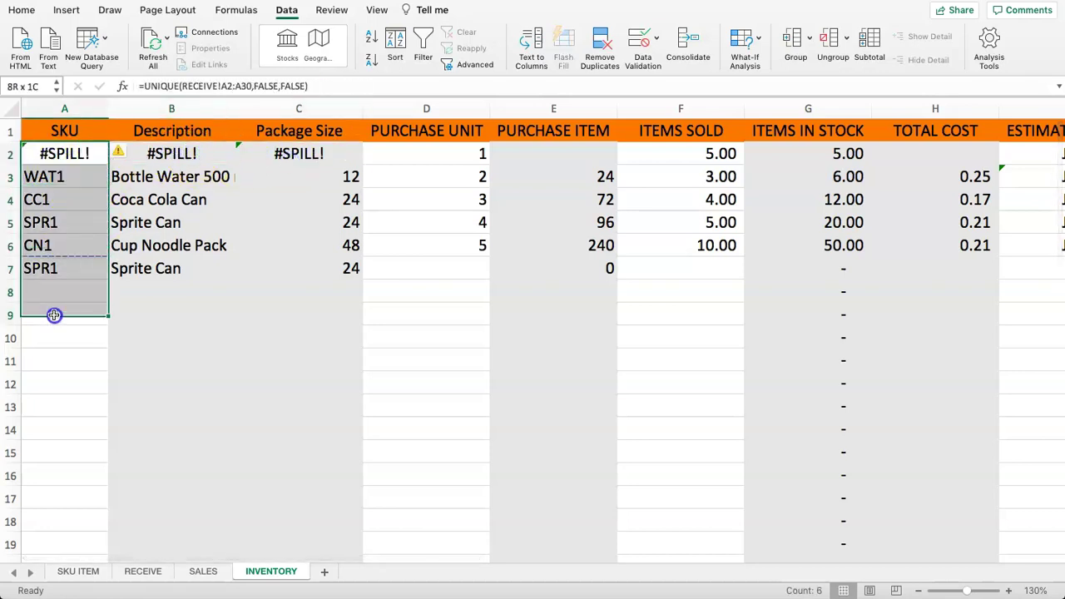
pyautogui.click(30, 279)
pyautogui.moveTo(37, 155); pyautogui.dragTo(50, 212)
pyautogui.moveTo(195, 154); pyautogui.dragTo(306, 284)
pyautogui.press('Delete')
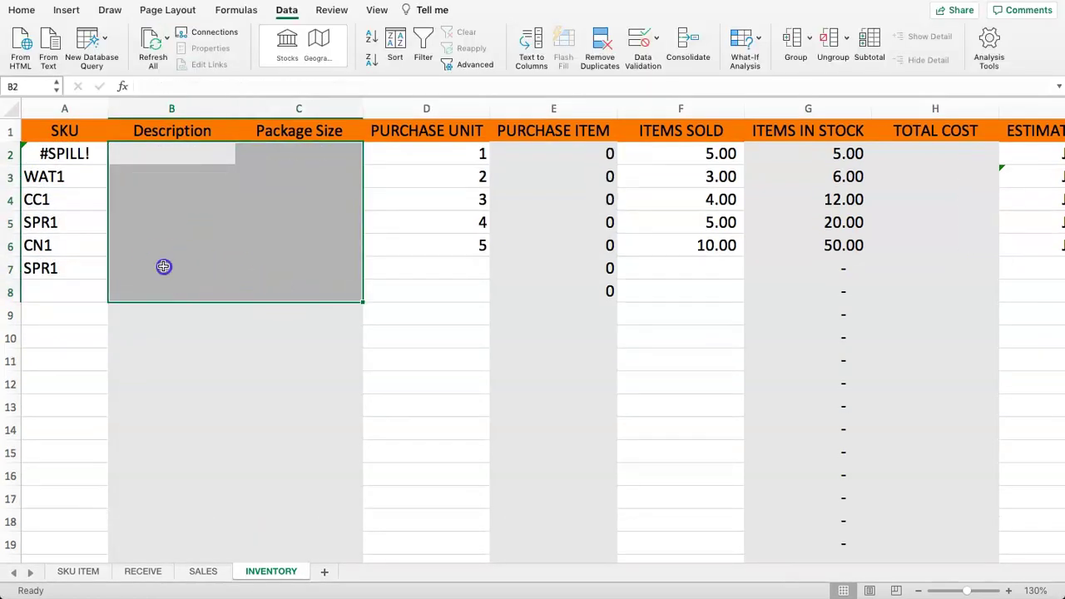
pyautogui.click(164, 266)
pyautogui.click(48, 163)
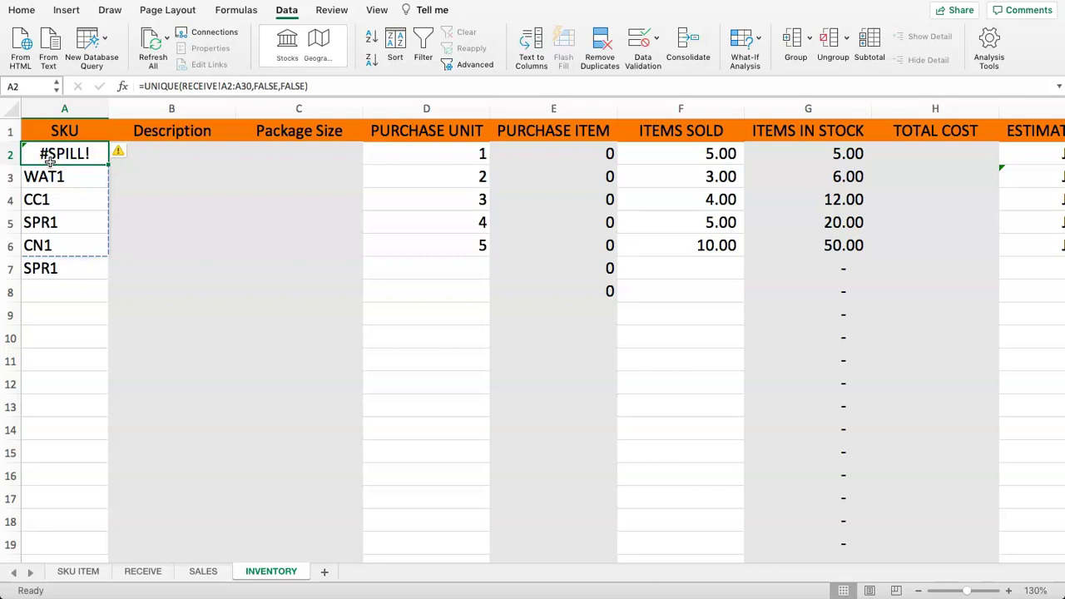
pyautogui.press('super+z')
# - Delete the manually entered SKUs in A3:A7 of INVENTORY that block the UNIQUE formula's spill range
pyautogui.click(58, 237)
pyautogui.moveTo(60, 177); pyautogui.dragTo(74, 275)
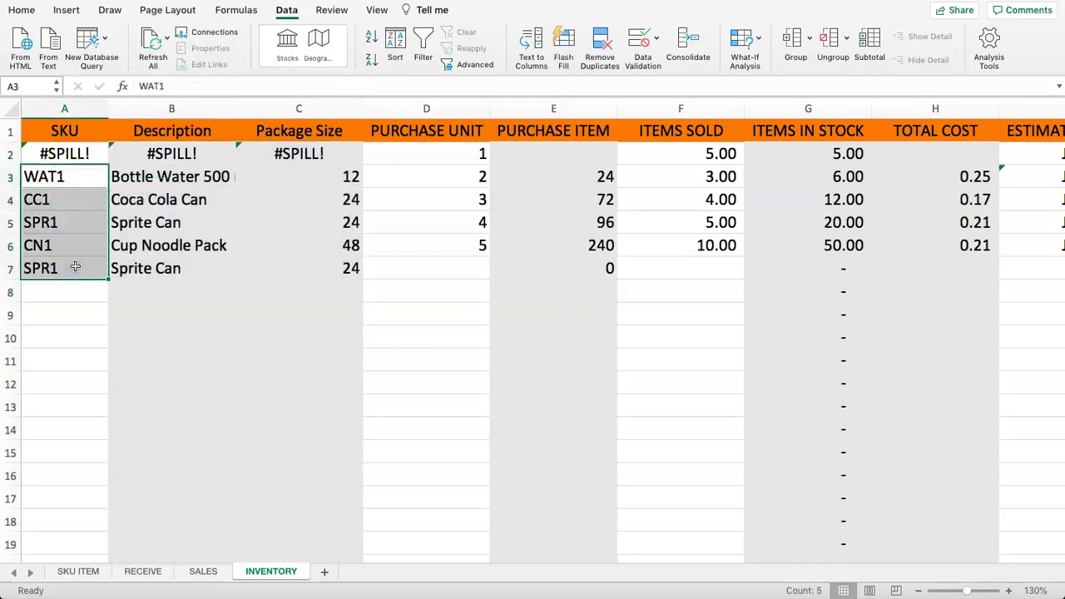
pyautogui.press('Delete')
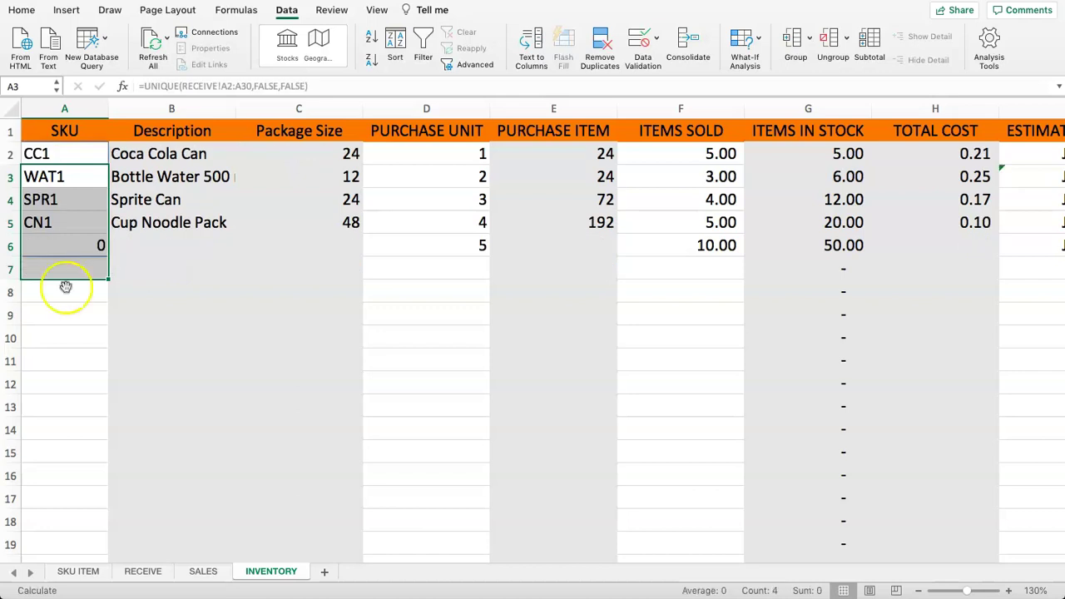
pyautogui.click(65, 313)
pyautogui.moveTo(76, 151); pyautogui.dragTo(68, 273)
pyautogui.click(66, 300)
# - Delete the stray WAT1 entry in A26 of the INVENTORY sheet and return to the top rows
pyautogui.scroll(-5, 77, 301)
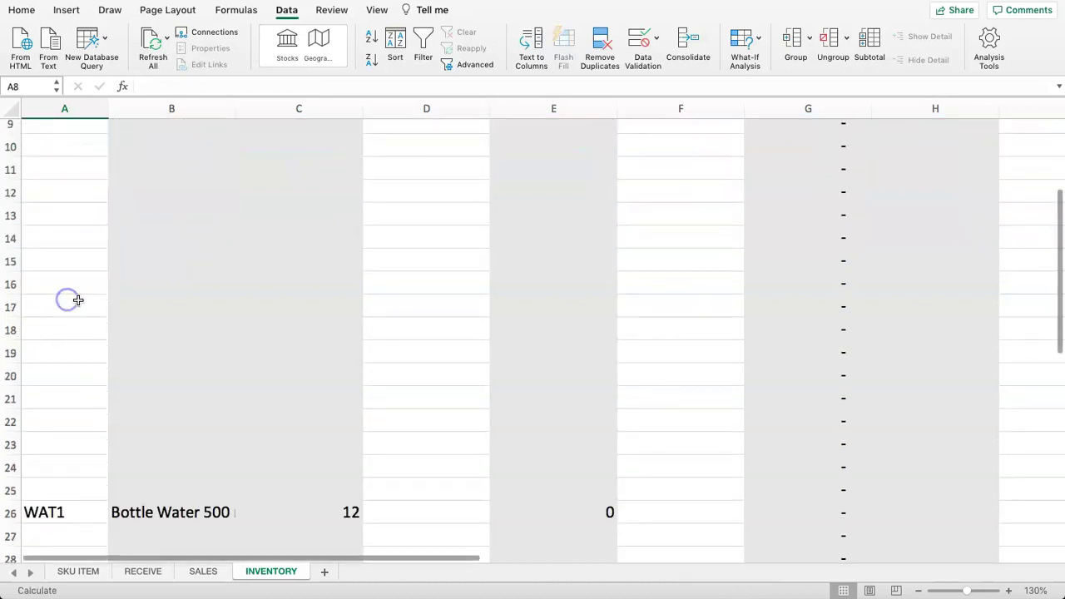
pyautogui.scroll(-5, 78, 301)
pyautogui.click(89, 407)
pyautogui.press('Delete')
pyautogui.scroll(5, 30, 273)
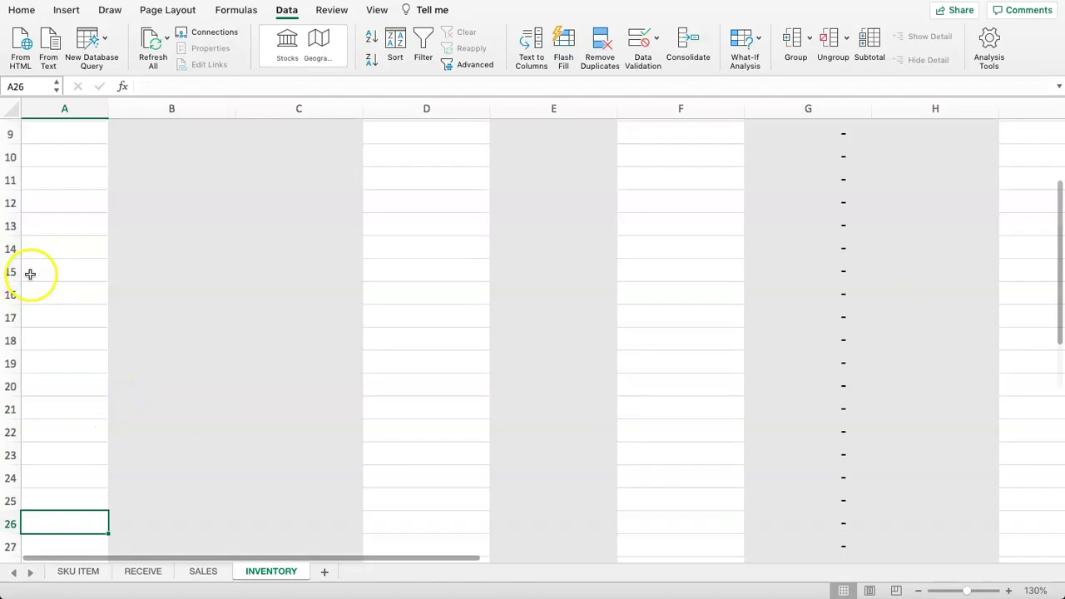
pyautogui.scroll(3, 30, 274)
# - Examine the spilled unique SKUs in column A and the Description lookup formulas beside them
pyautogui.moveTo(71, 155); pyautogui.dragTo(78, 229)
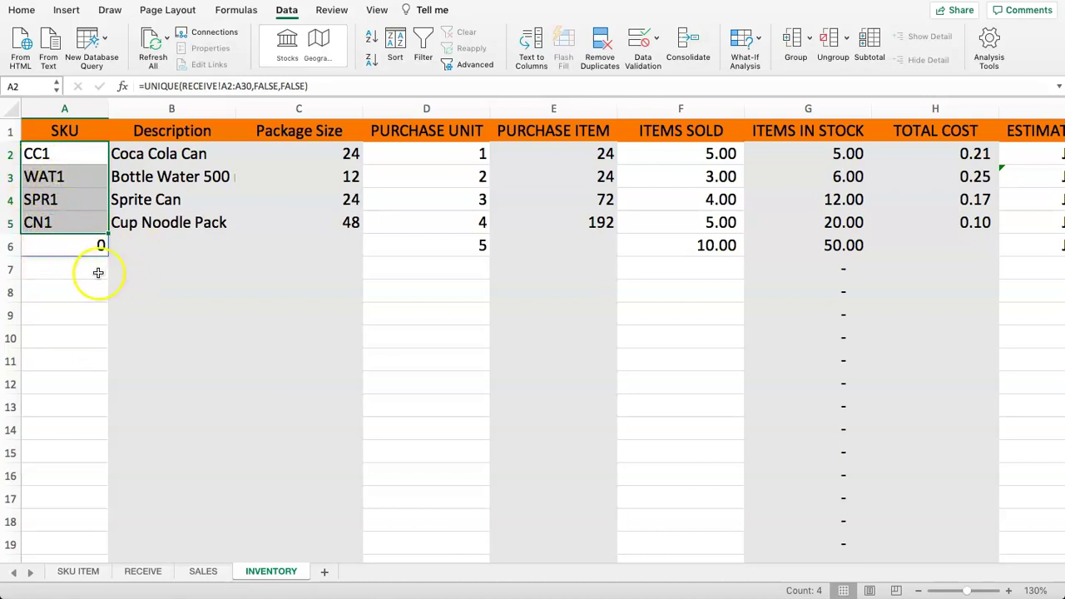
pyautogui.click(73, 248)
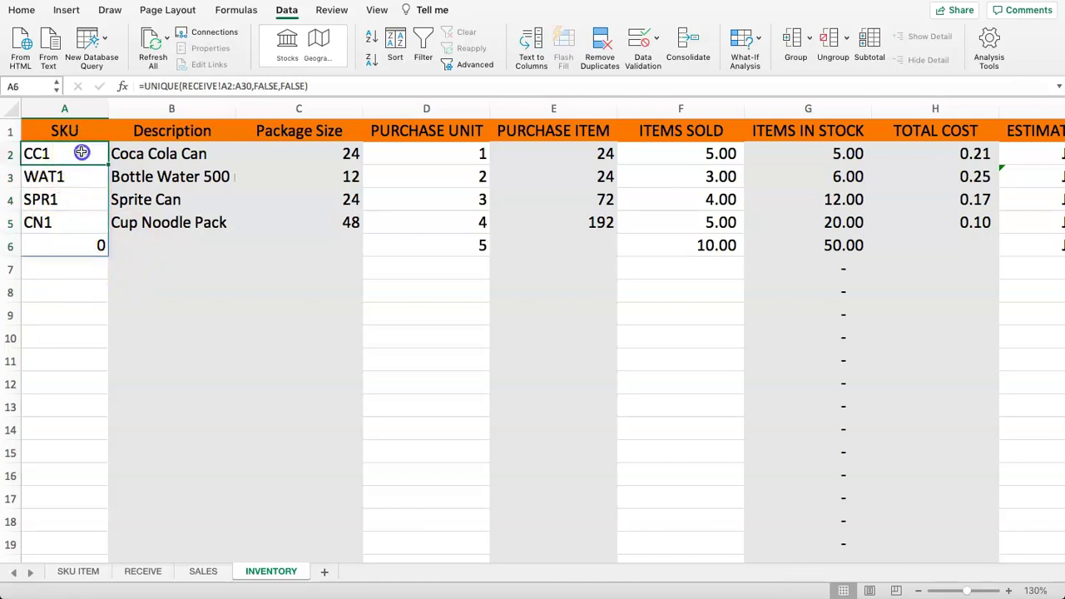
pyautogui.click(140, 155)
pyautogui.click(86, 158)
pyautogui.click(205, 157)
pyautogui.click(171, 218)
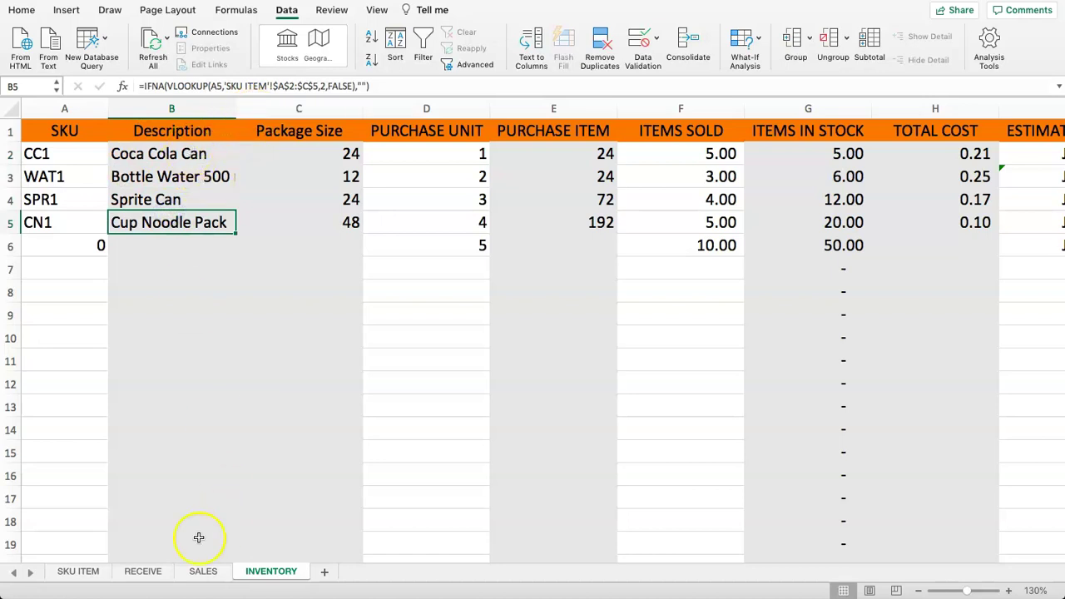
# - Add a RECEIVE entry in row 8 for SKU CC1 with QTY UNIT 5 and UNIT COST 10.00
pyautogui.click(143, 571)
pyautogui.click(51, 335)
pyautogui.click(55, 297)
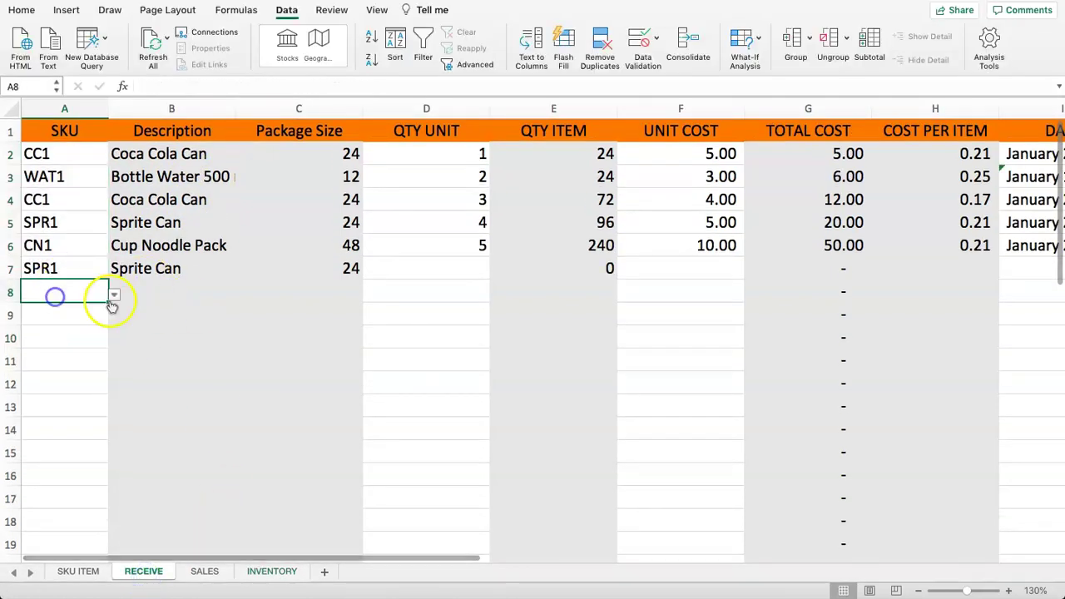
pyautogui.click(113, 296)
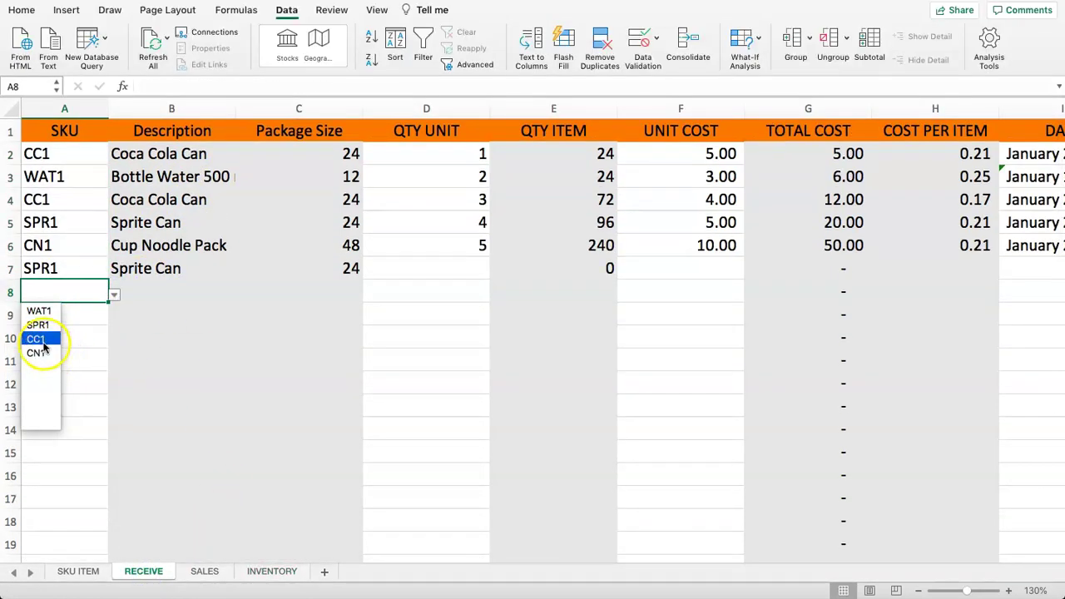
pyautogui.click(37, 340)
pyautogui.click(435, 292)
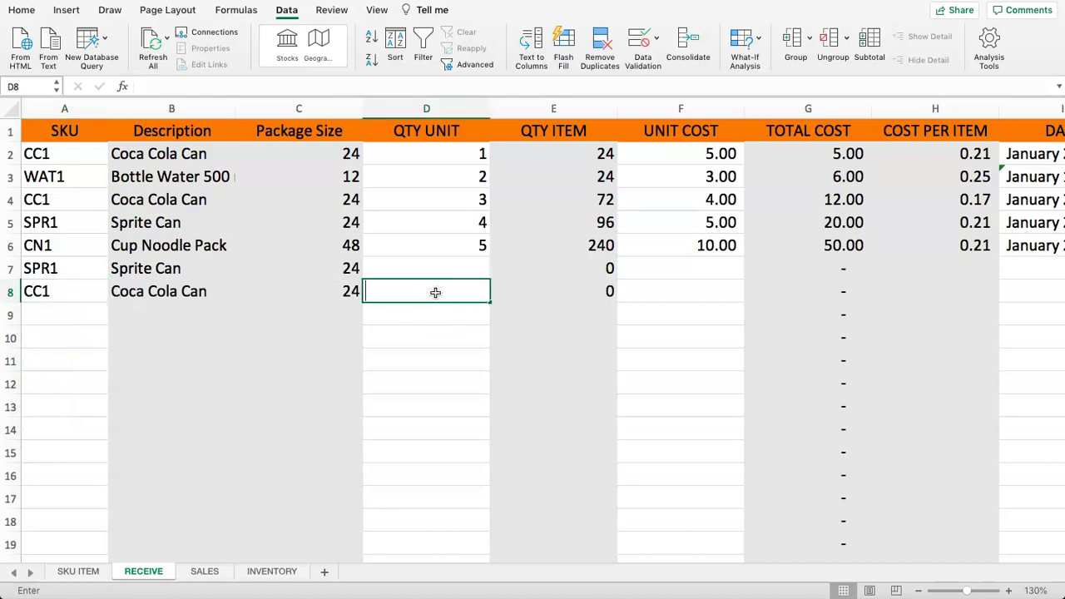
pyautogui.write('5')
pyautogui.press('Tab')
pyautogui.press('Tab')
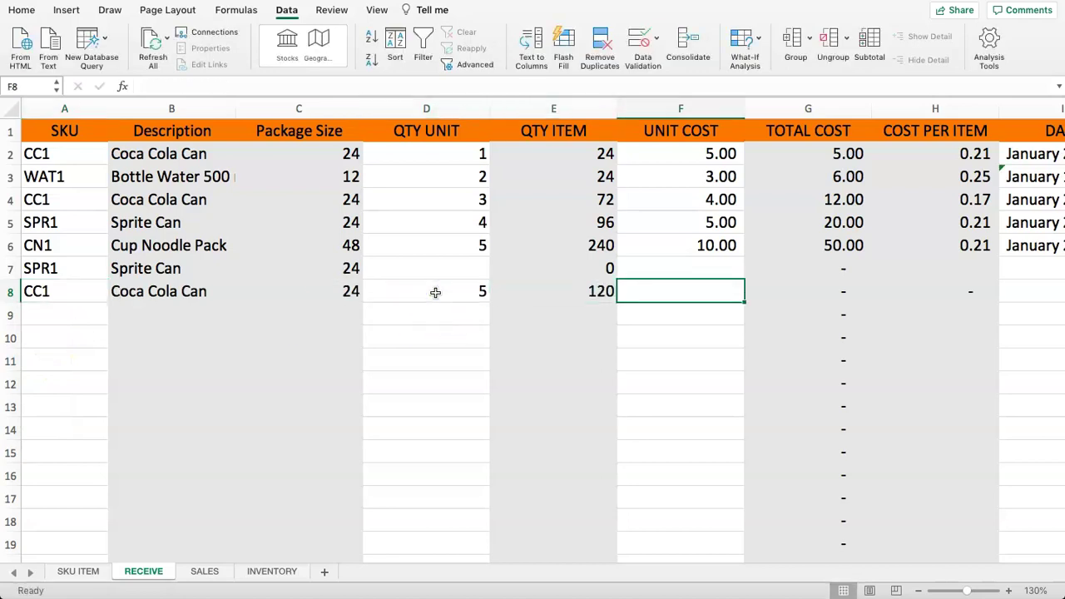
pyautogui.press('Return')
pyautogui.press('Up')
pyautogui.press('Right')
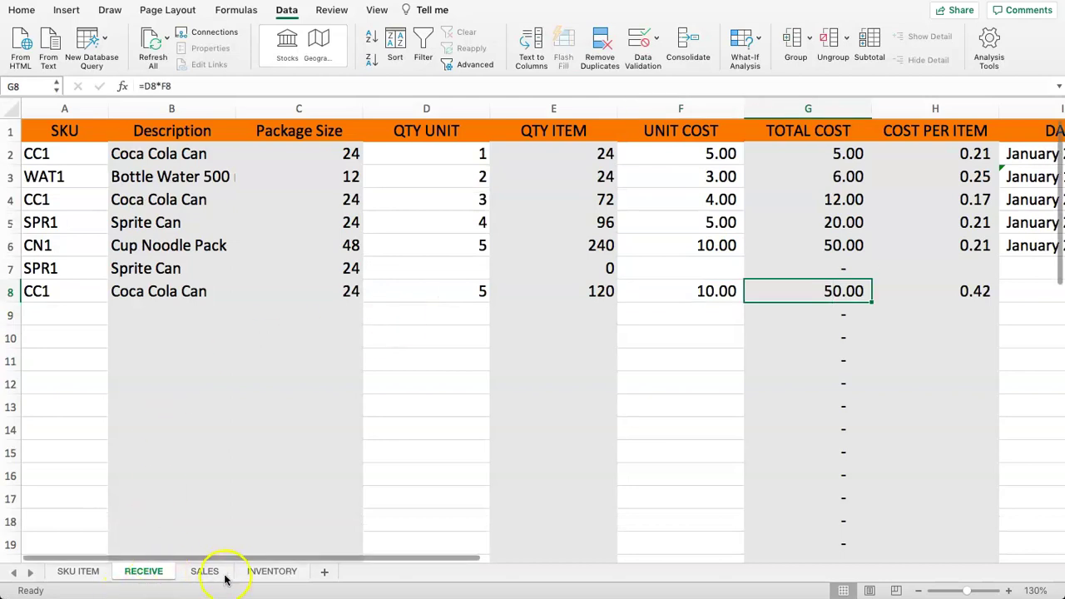
# - Check the INVENTORY SKU list, lookup columns and PURCHASE UNIT values against the repeated SKUs on the RECEIVE sheet
pyautogui.click(254, 574)
pyautogui.click(91, 225)
pyautogui.moveTo(173, 234); pyautogui.dragTo(505, 224)
pyautogui.click(276, 289)
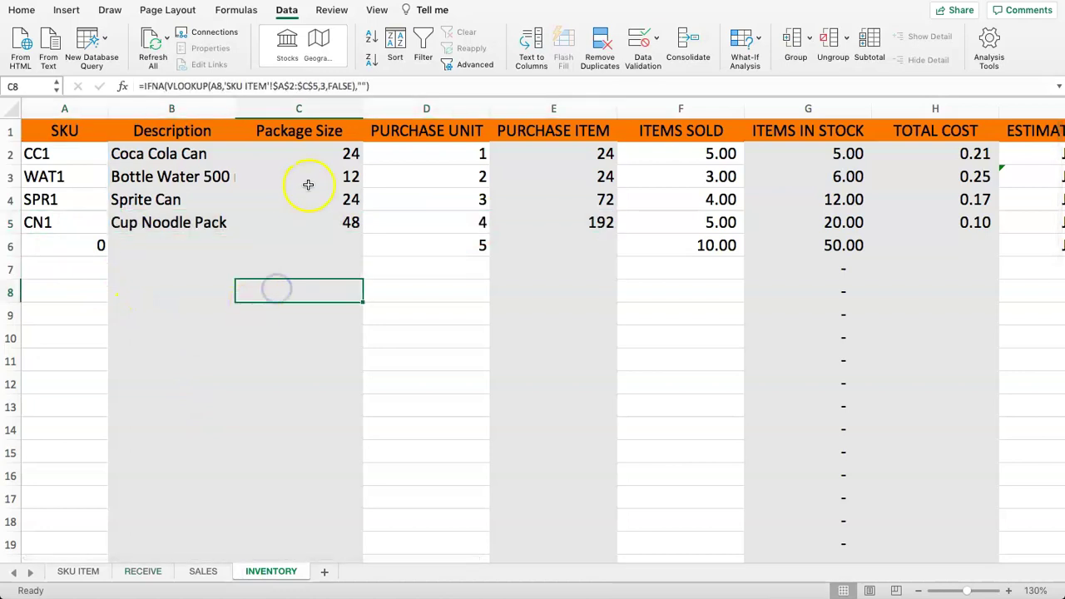
pyautogui.moveTo(214, 153); pyautogui.dragTo(312, 212)
pyautogui.click(437, 205)
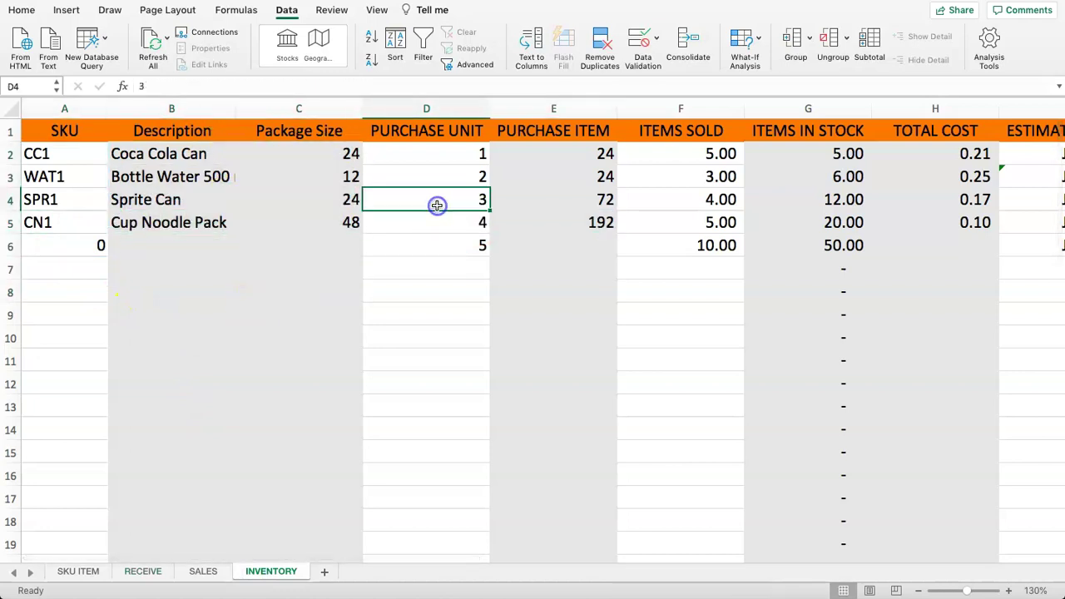
pyautogui.click(437, 162)
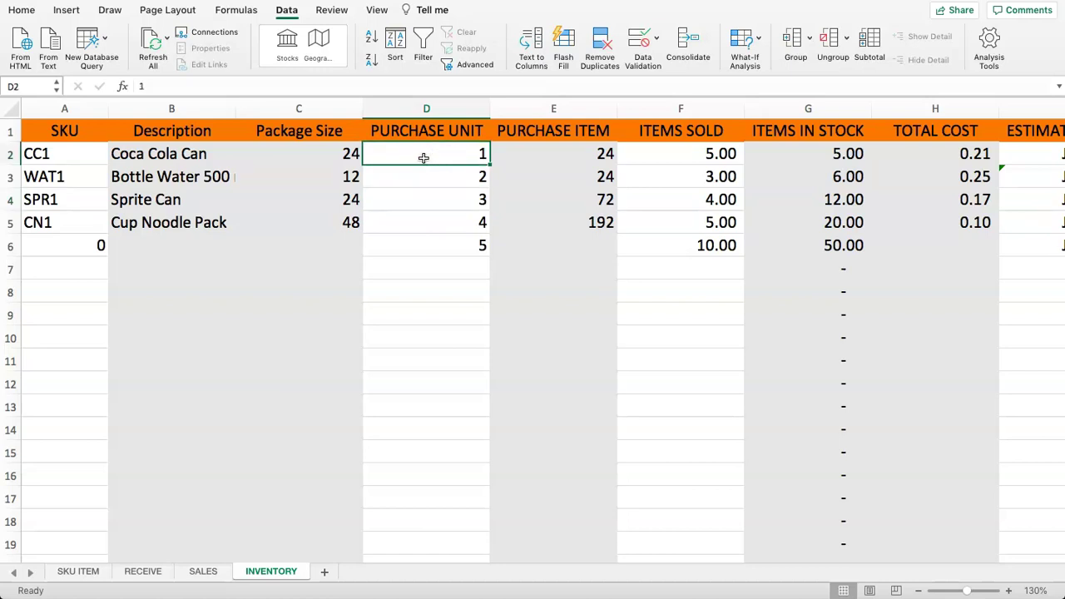
pyautogui.click(135, 571)
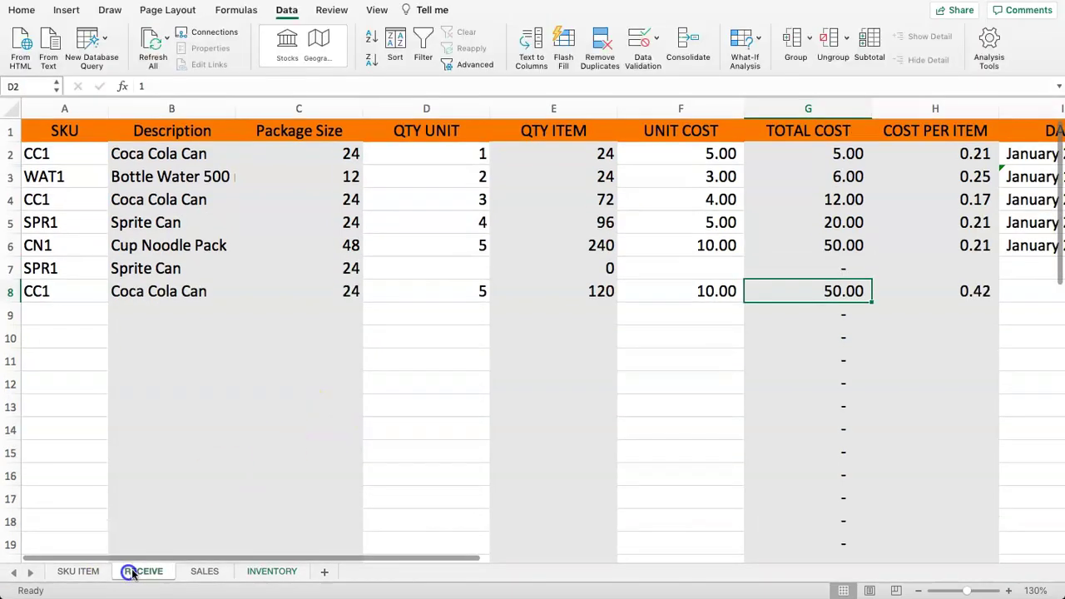
pyautogui.moveTo(73, 155); pyautogui.dragTo(54, 287)
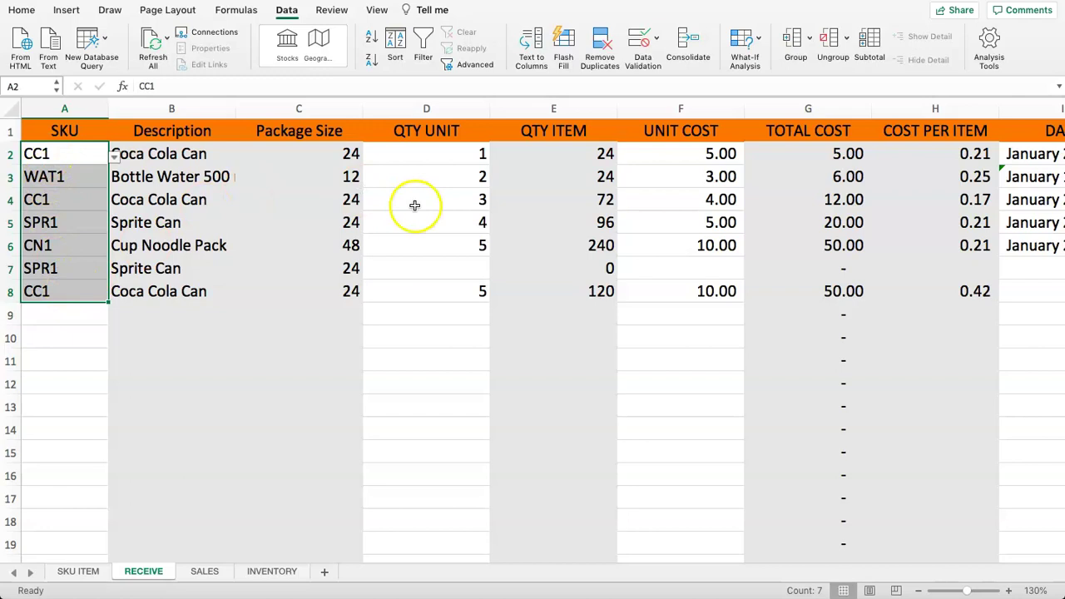
pyautogui.click(267, 573)
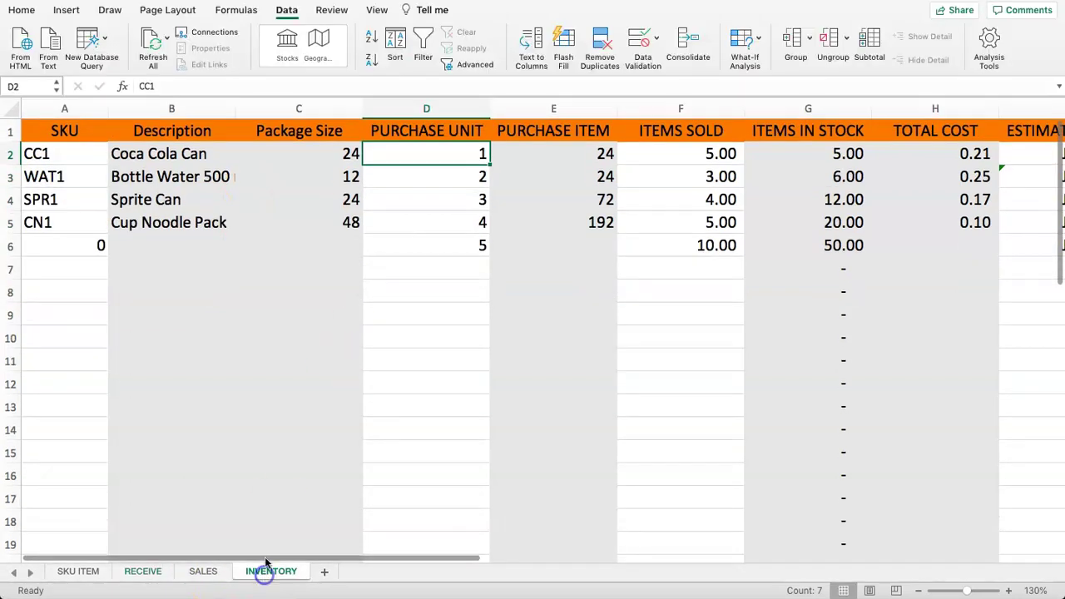
# - Start a SUMIF formula in the PURCHASE UNIT cell D2 of the INVENTORY sheet
pyautogui.click(428, 154)
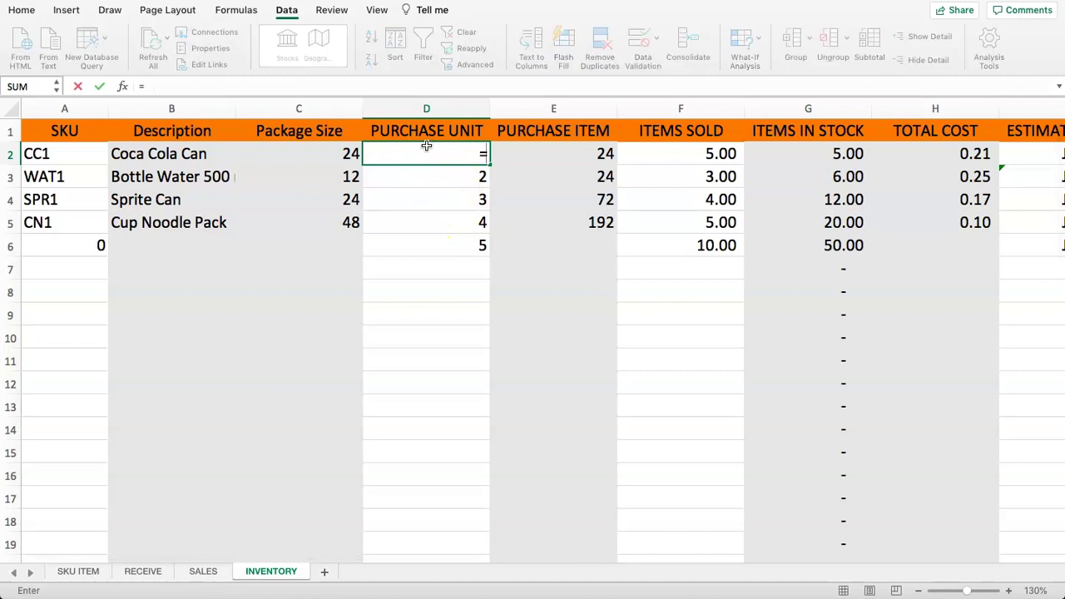
pyautogui.write('SU')
pyautogui.write('M')
pyautogui.press('BackSpace')
pyautogui.write('UMIF')
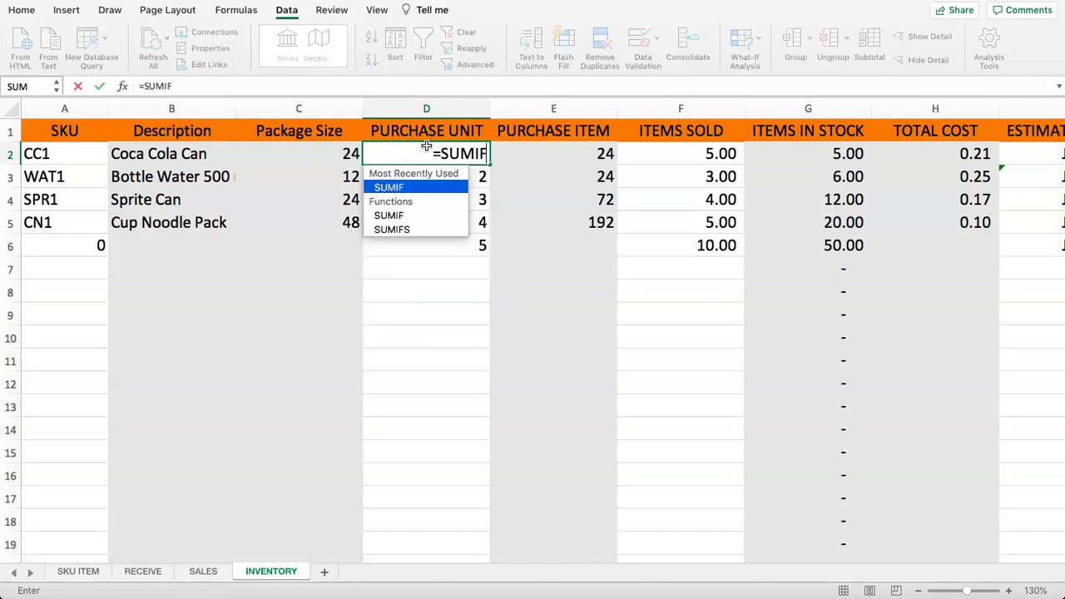
pyautogui.write('(')
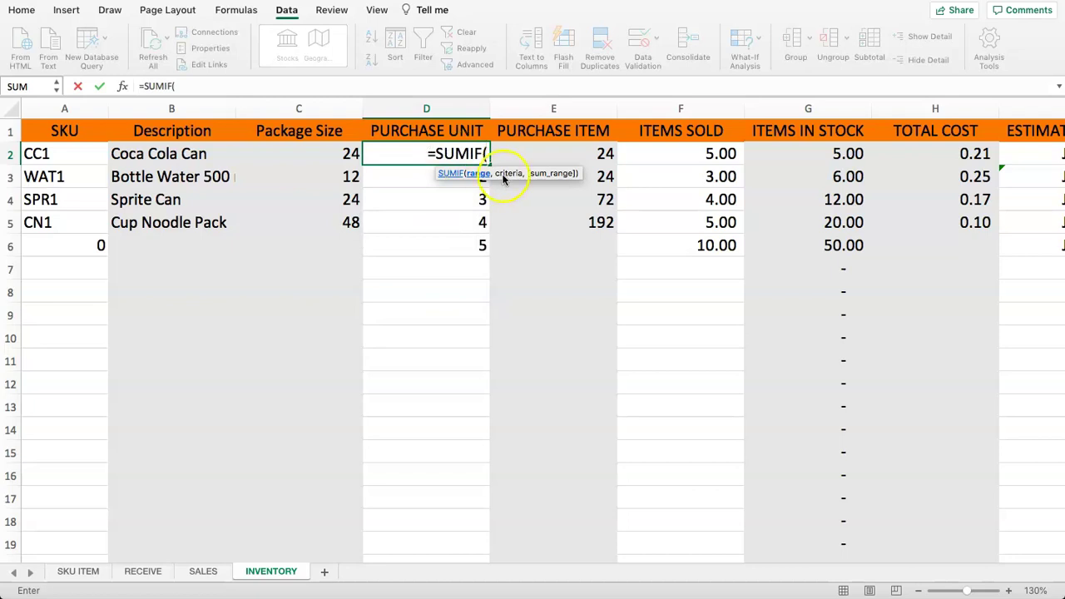
# - Set the range of the SUMIF formula in INVENTORY cell D2 to RECEIVE!$A$2:$A$30 and its criteria to INVENTORY!A2
pyautogui.click(142, 573)
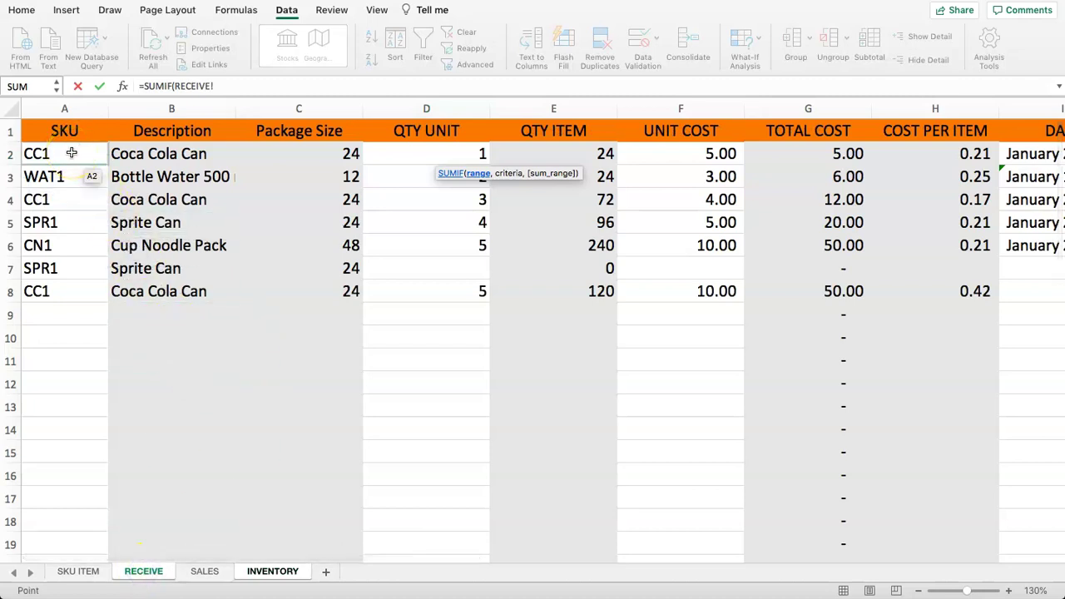
pyautogui.moveTo(71, 154); pyautogui.dragTo(64, 342)
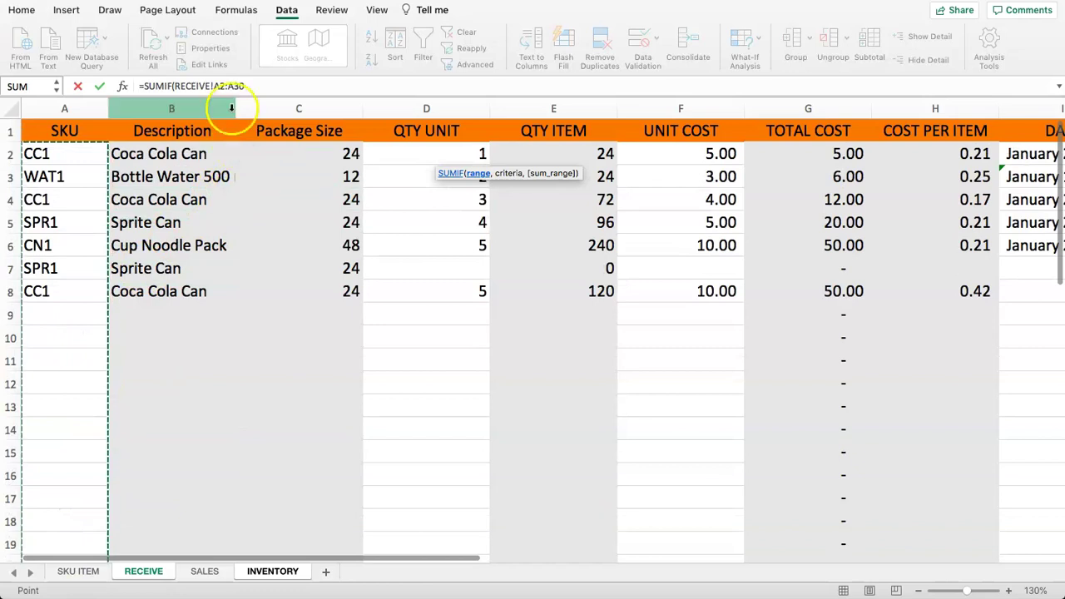
pyautogui.click(215, 85)
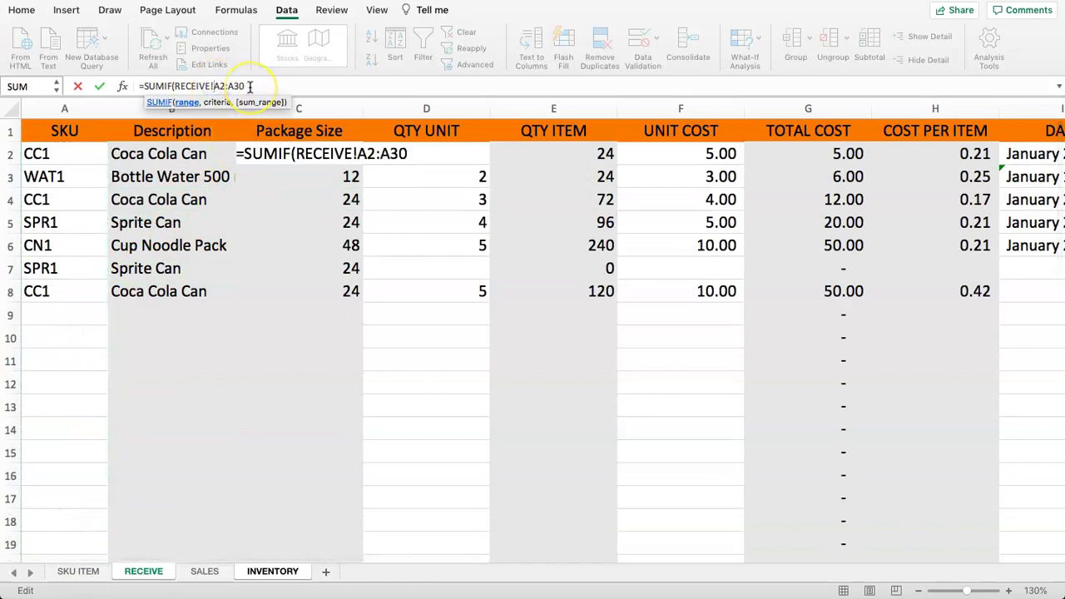
pyautogui.write('$A$')
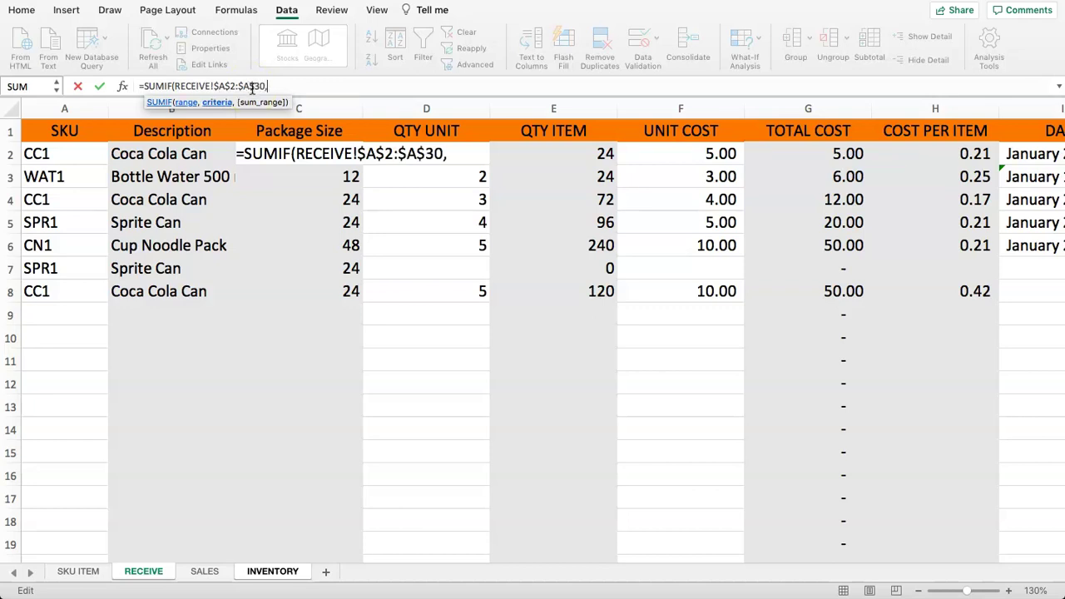
pyautogui.click(254, 571)
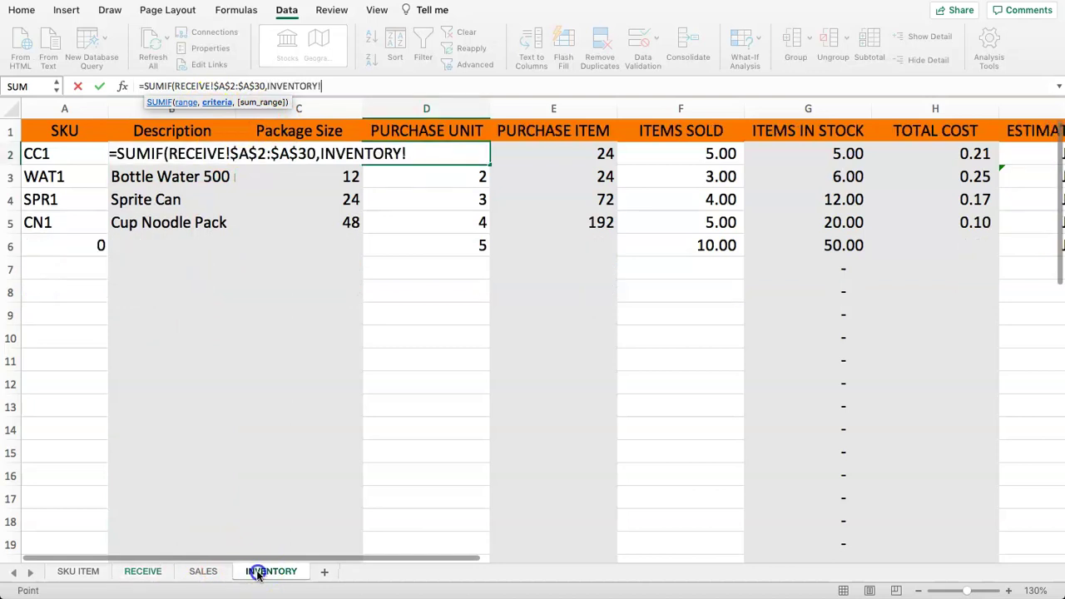
pyautogui.click(48, 154)
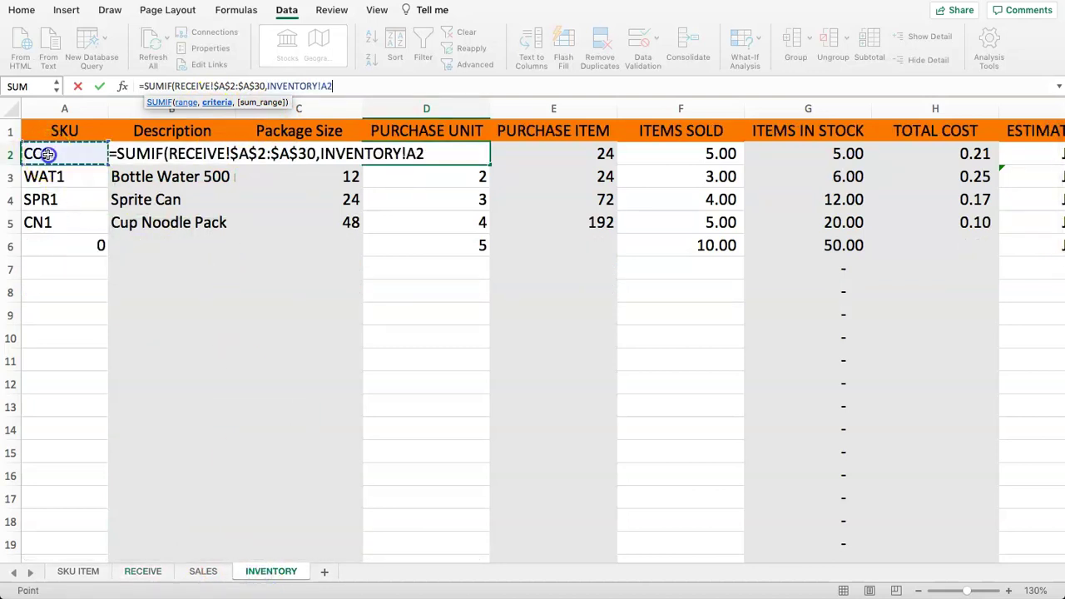
pyautogui.write(',')
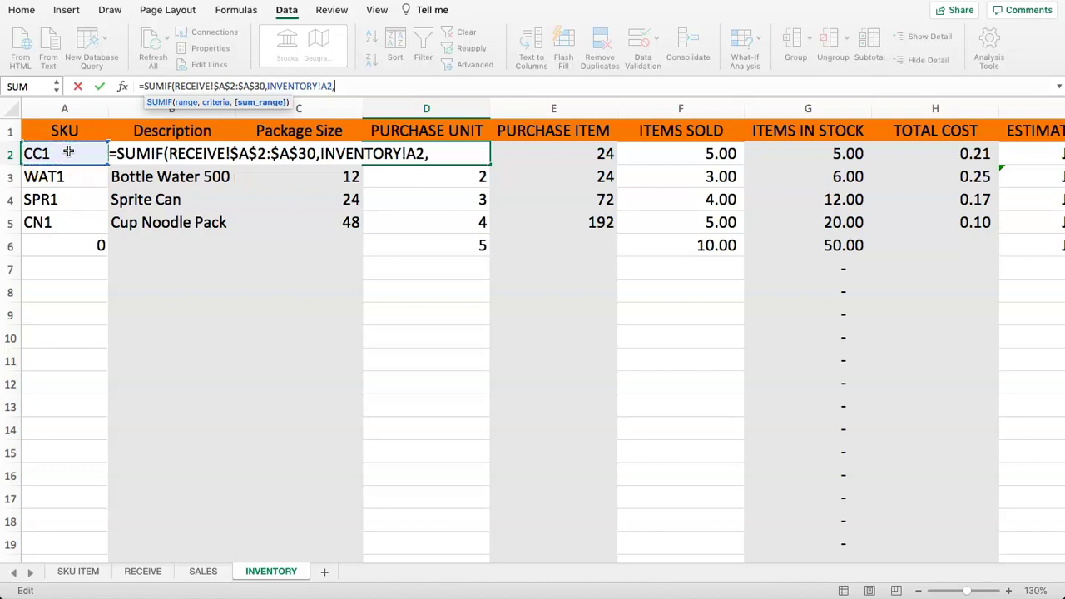
# - Complete the SUMIF formula in D2 with RECEIVE!$D$2:$D$30 as the sum range
pyautogui.click(143, 571)
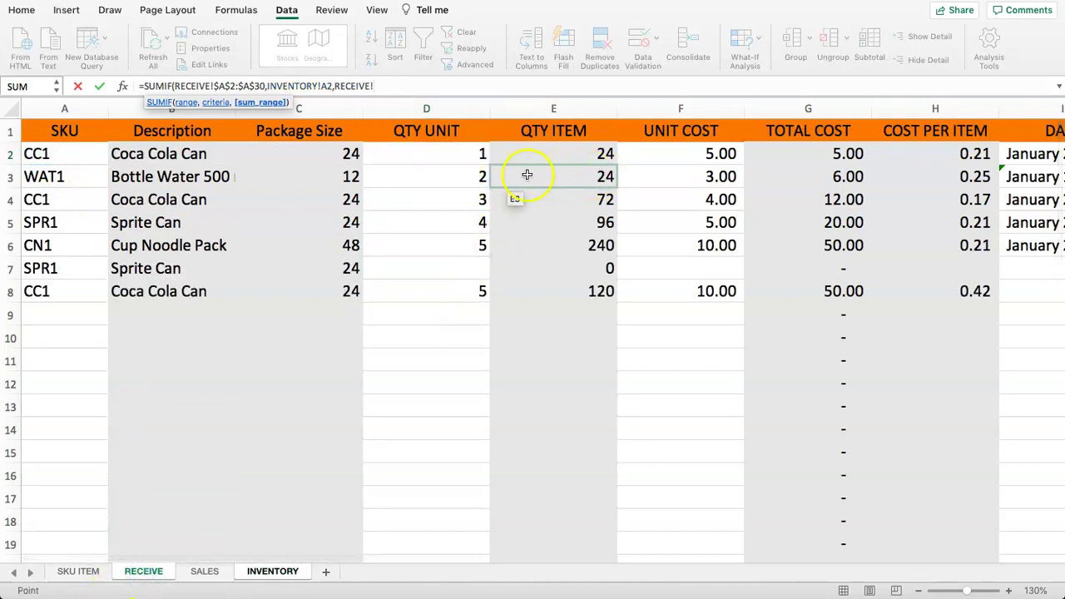
pyautogui.moveTo(437, 156); pyautogui.dragTo(428, 523)
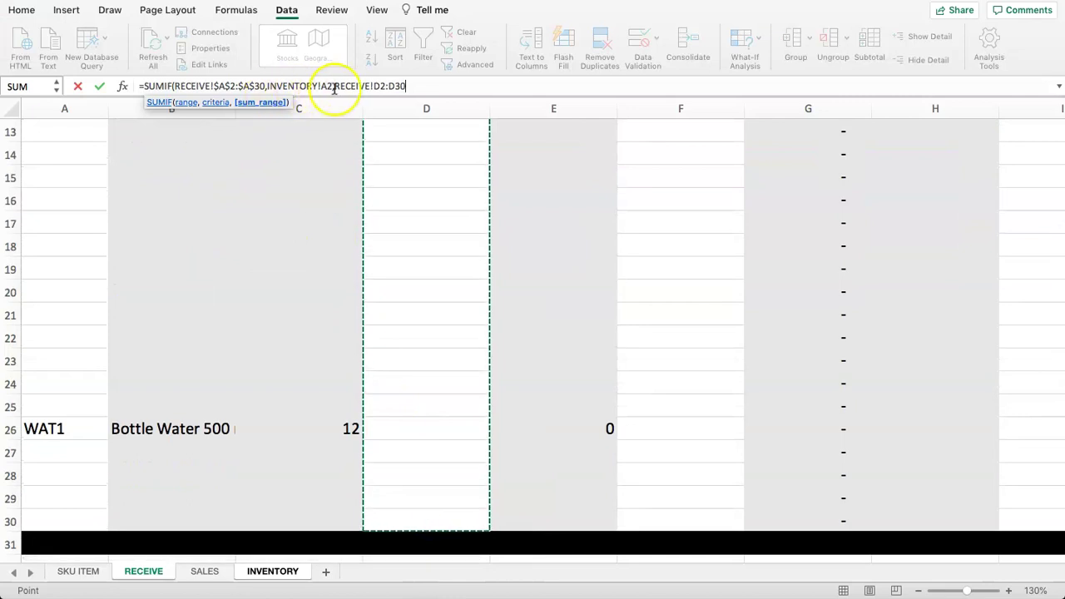
pyautogui.click(374, 86)
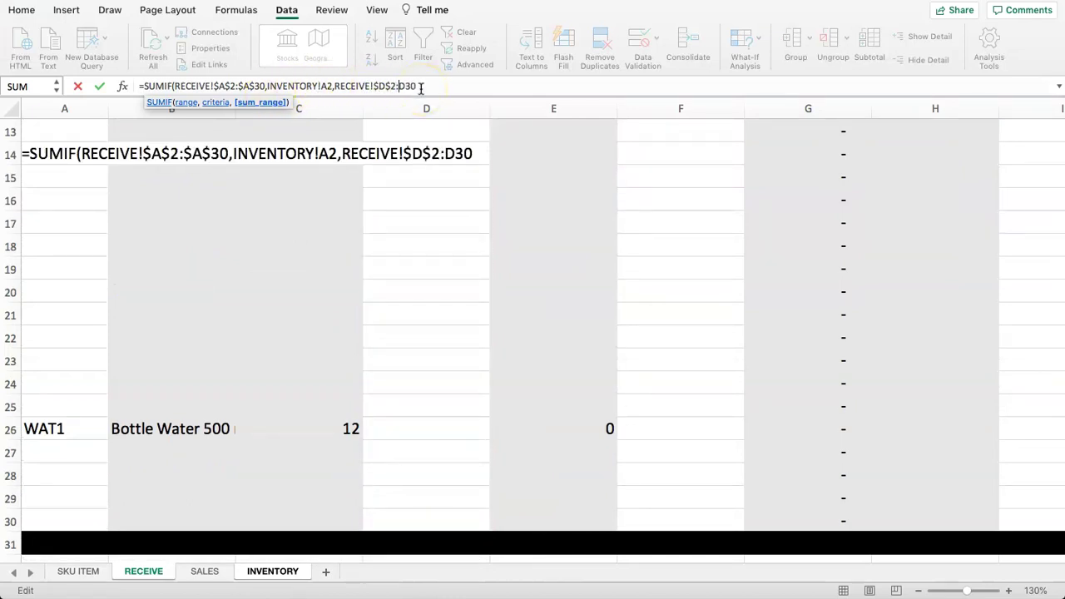
pyautogui.write('$D$')
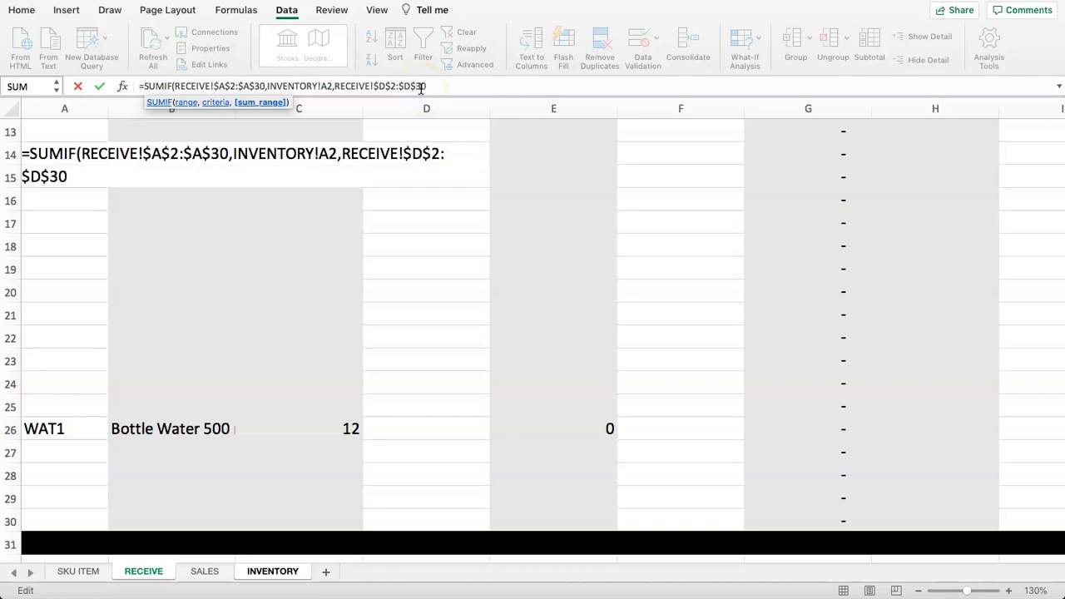
pyautogui.press('Return')
pyautogui.click(423, 156)
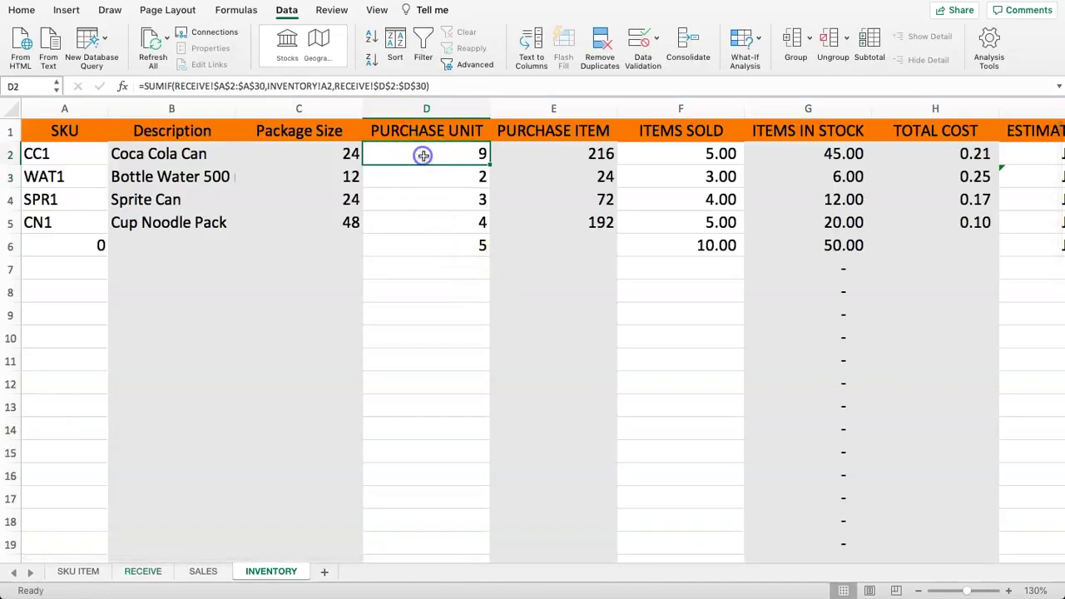
pyautogui.click(439, 159)
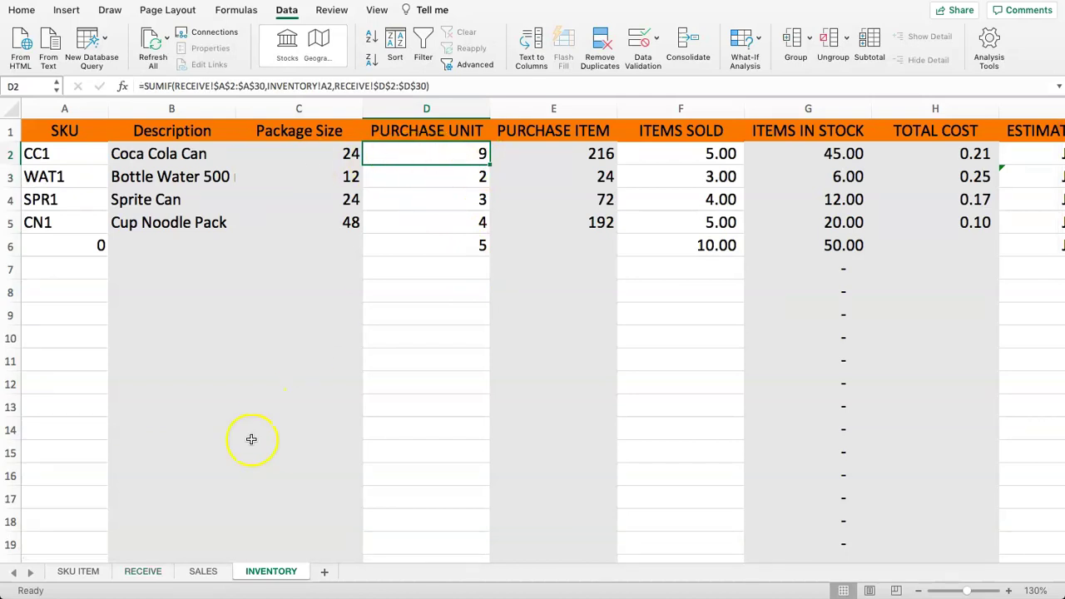
# - Change the QTY UNIT of the first Coca Cola Can row on the RECEIVE sheet to 2
pyautogui.click(142, 573)
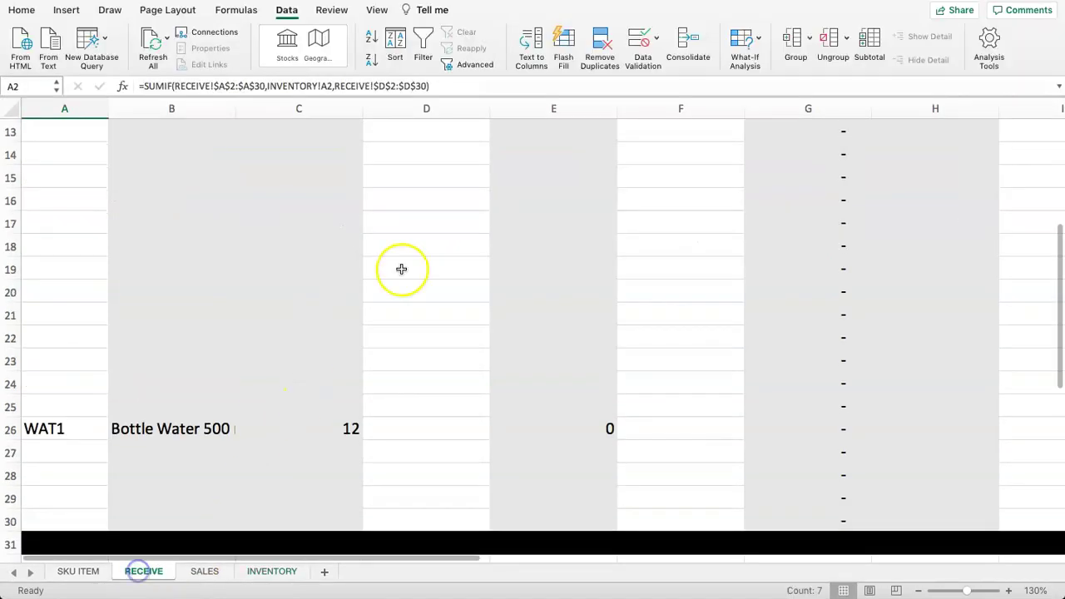
pyautogui.click(391, 184)
pyautogui.click(434, 284)
pyautogui.click(452, 197)
pyautogui.click(437, 154)
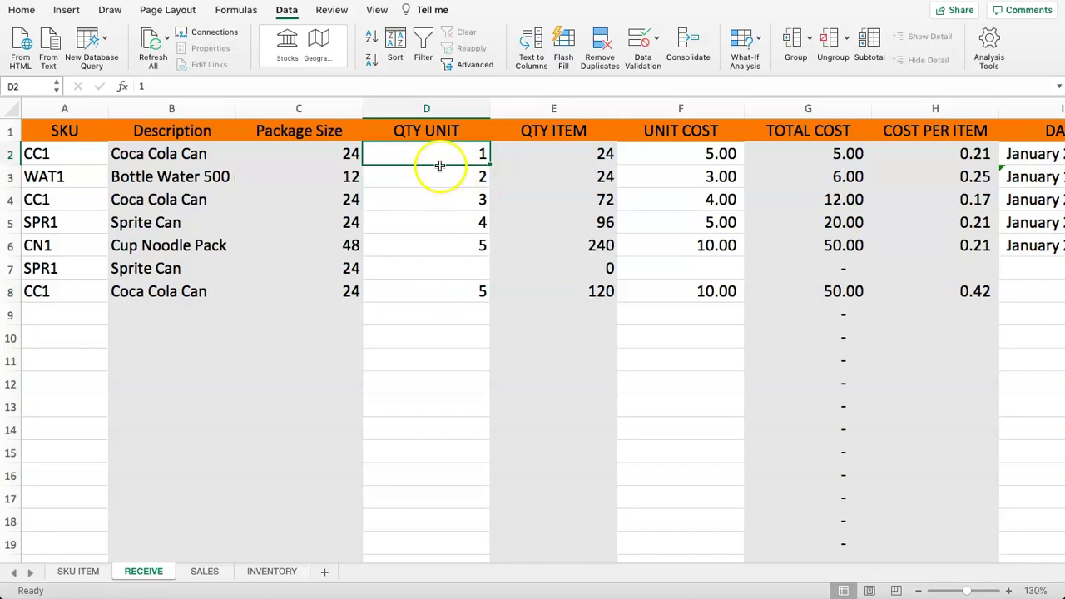
pyautogui.write('2')
pyautogui.click(468, 208)
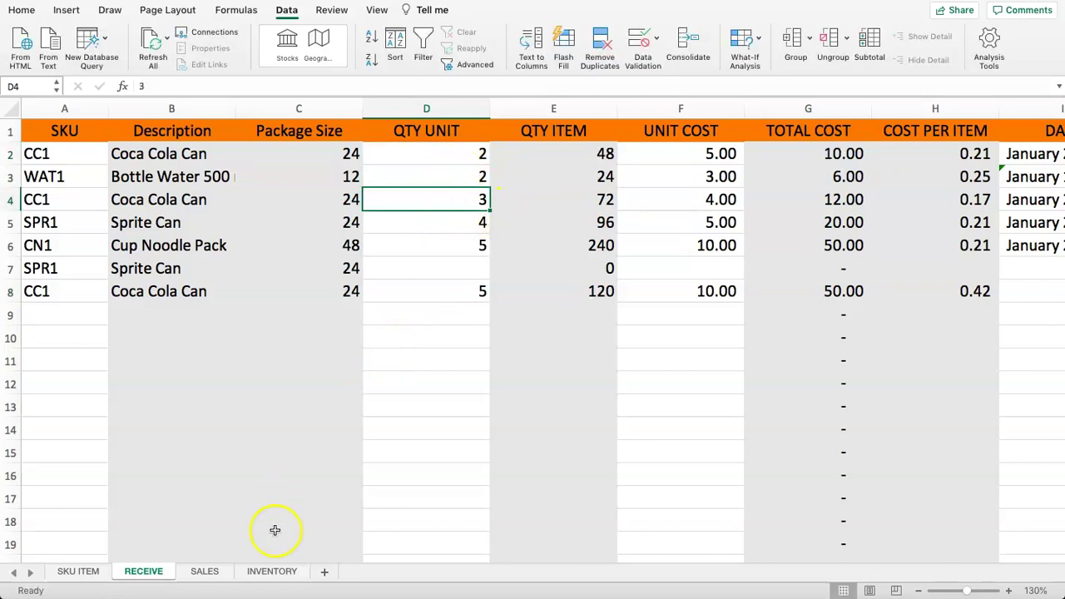
# - Fill the PURCHASE UNIT formula from D2 down to row 30 on the INVENTORY sheet
pyautogui.click(271, 571)
pyautogui.moveTo(474, 156); pyautogui.dragTo(462, 239)
pyautogui.click(442, 157)
pyautogui.moveTo(490, 166); pyautogui.dragTo(459, 525)
pyautogui.scroll(3, 491, 440)
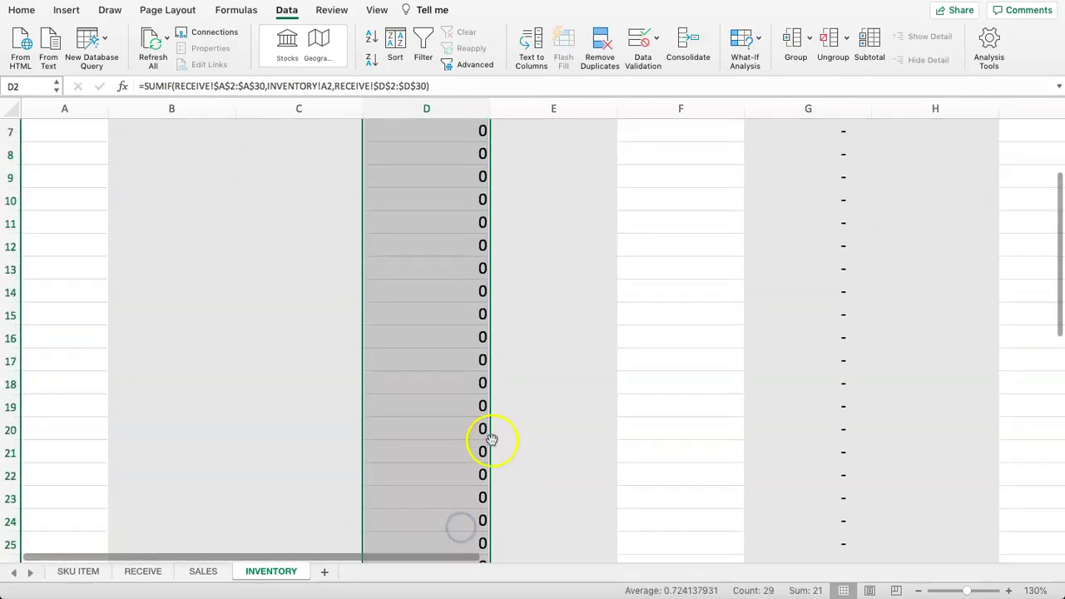
pyautogui.scroll(2, 491, 440)
pyautogui.click(459, 223)
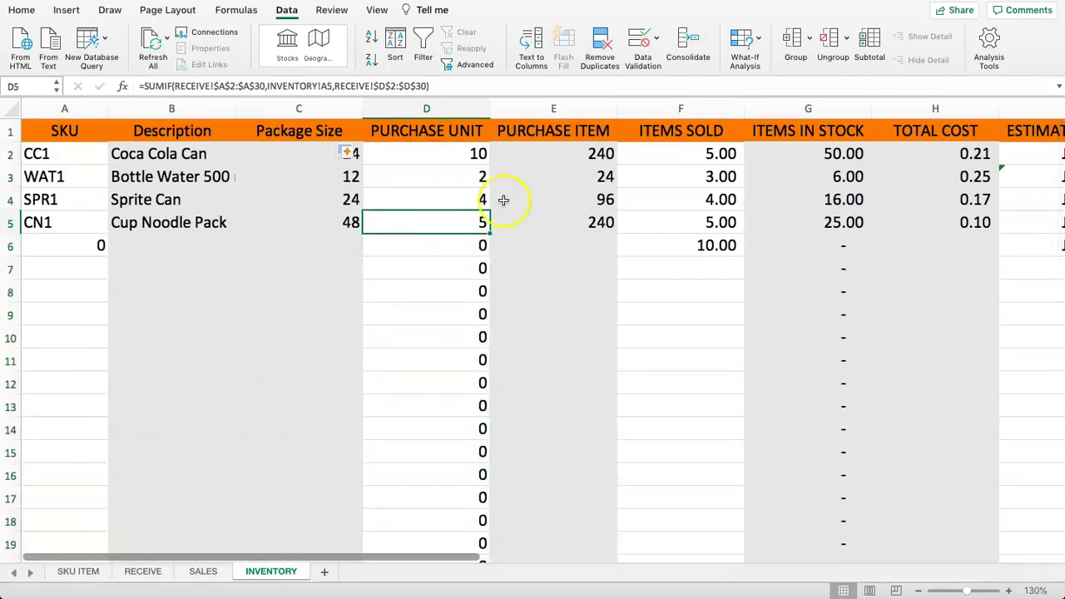
# - Copy the full SUMIF formula text from the PURCHASE UNIT cell D2
pyautogui.click(580, 162)
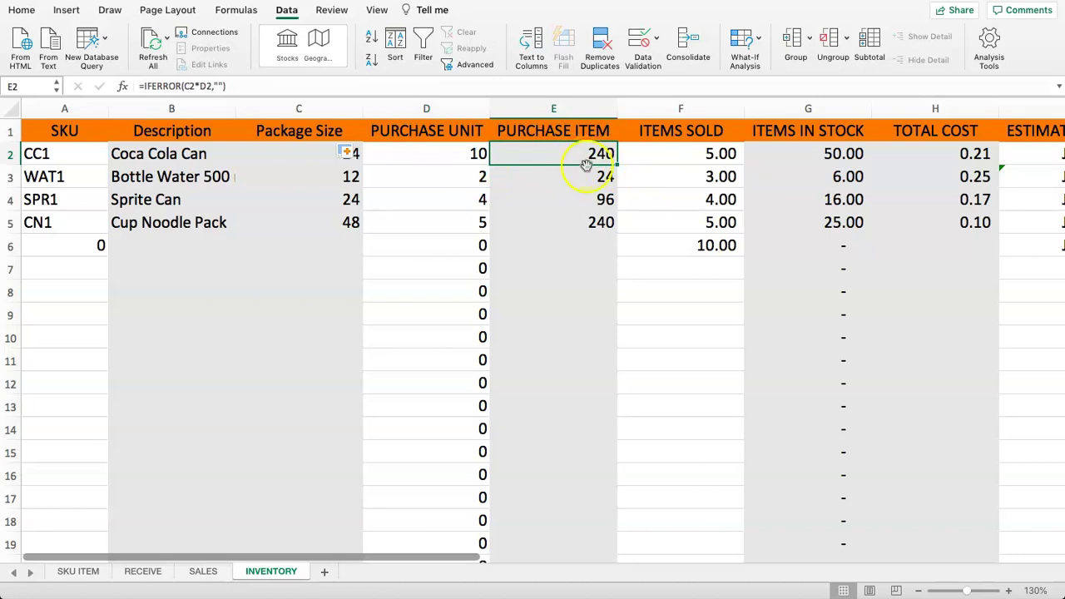
pyautogui.click(428, 152)
pyautogui.moveTo(437, 87); pyautogui.dragTo(123, 89)
pyautogui.press('super+c')
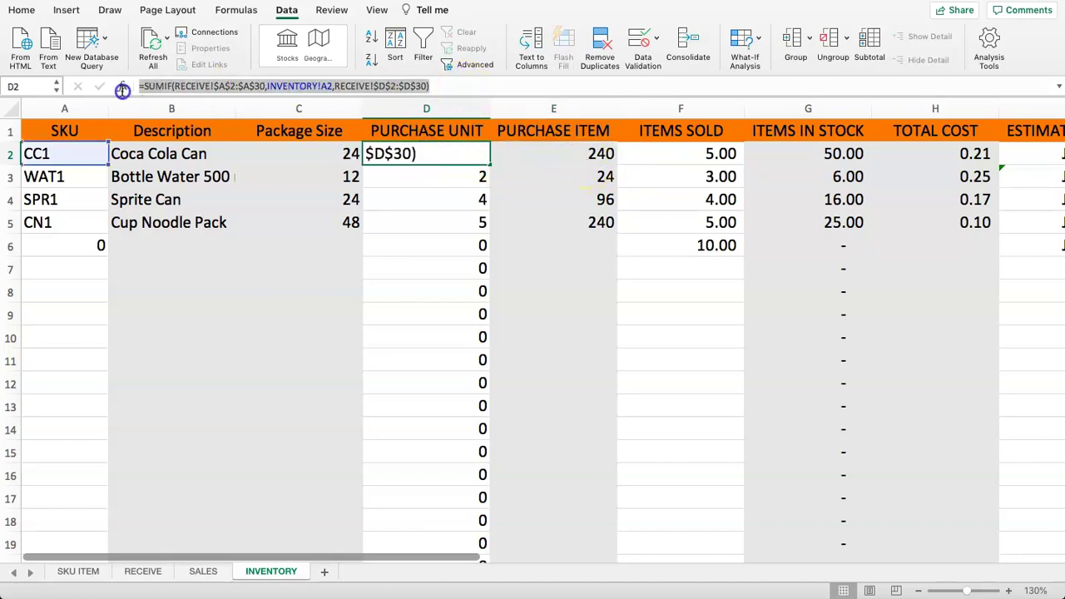
pyautogui.write('=')
pyautogui.click(533, 157)
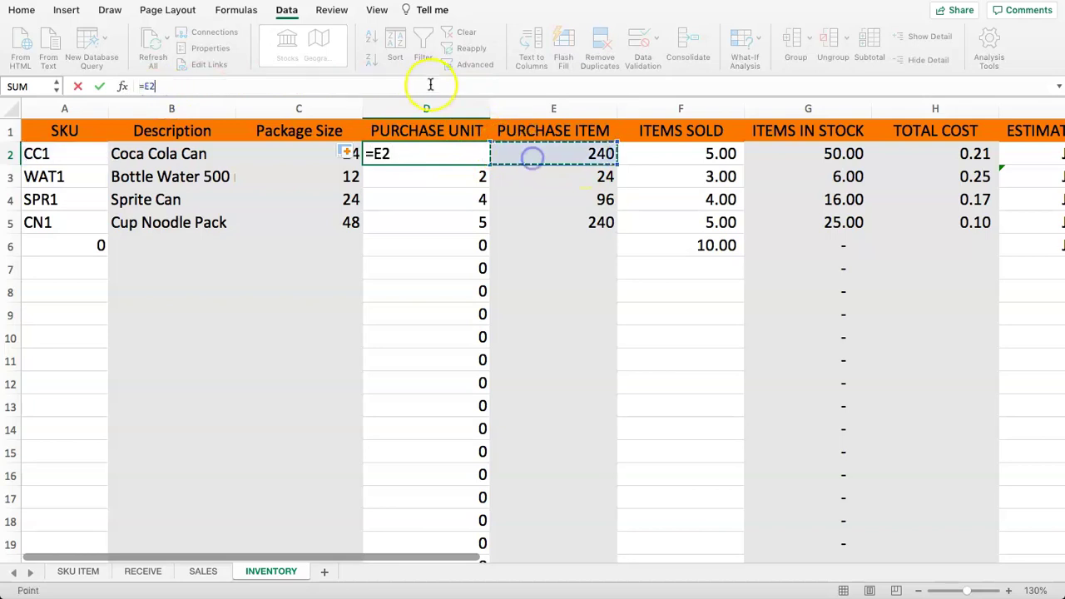
pyautogui.press('Escape')
# - Replace the IFERROR formula in PURCHASE ITEM cell E2 with the copied SUMIF formula
pyautogui.click(562, 158)
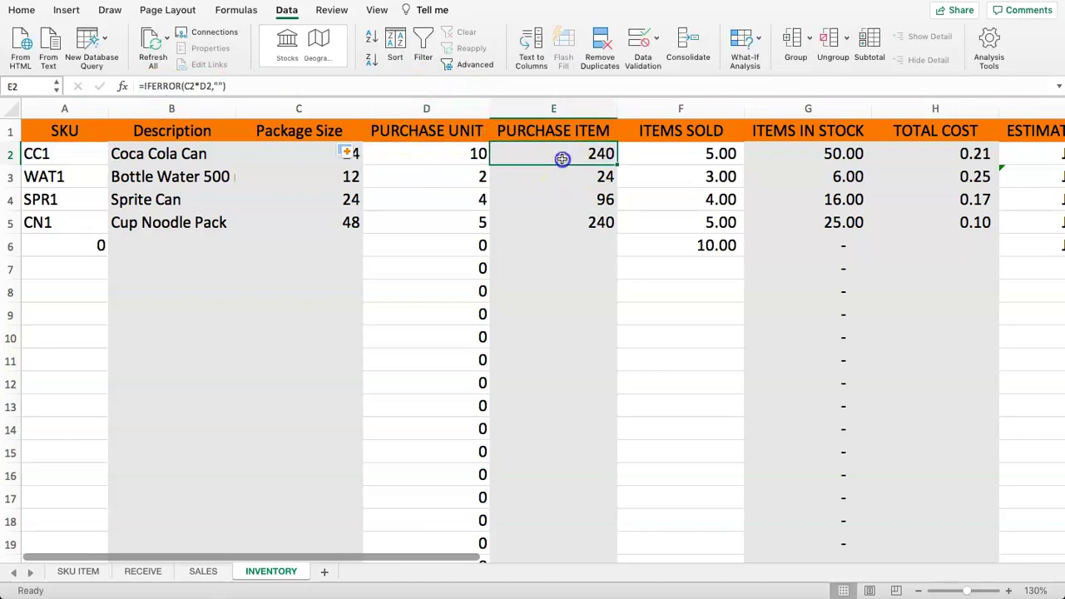
pyautogui.moveTo(235, 87); pyautogui.dragTo(137, 86)
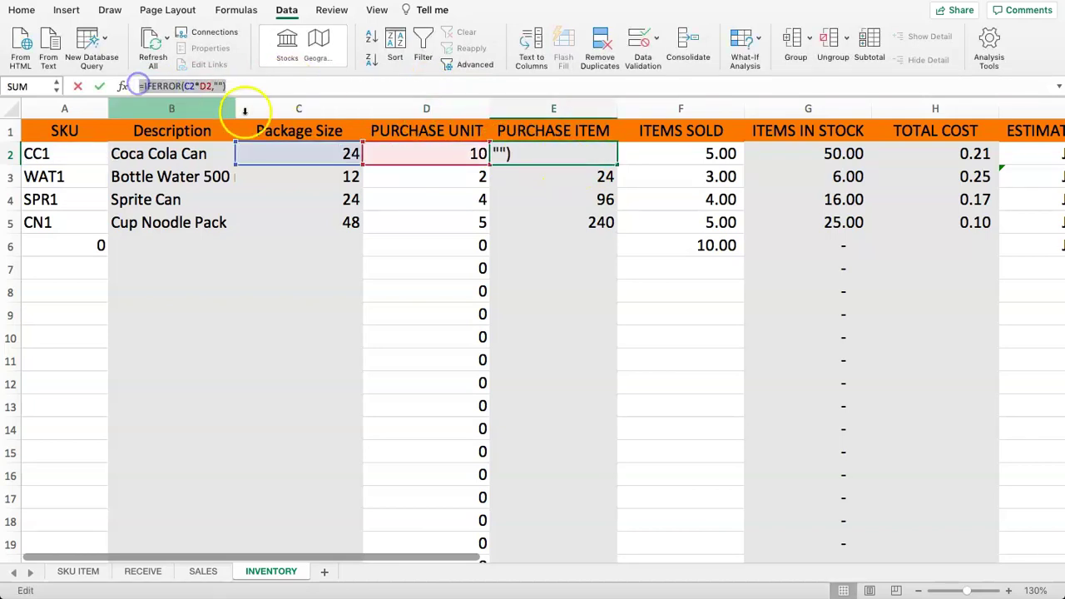
pyautogui.press('super+v')
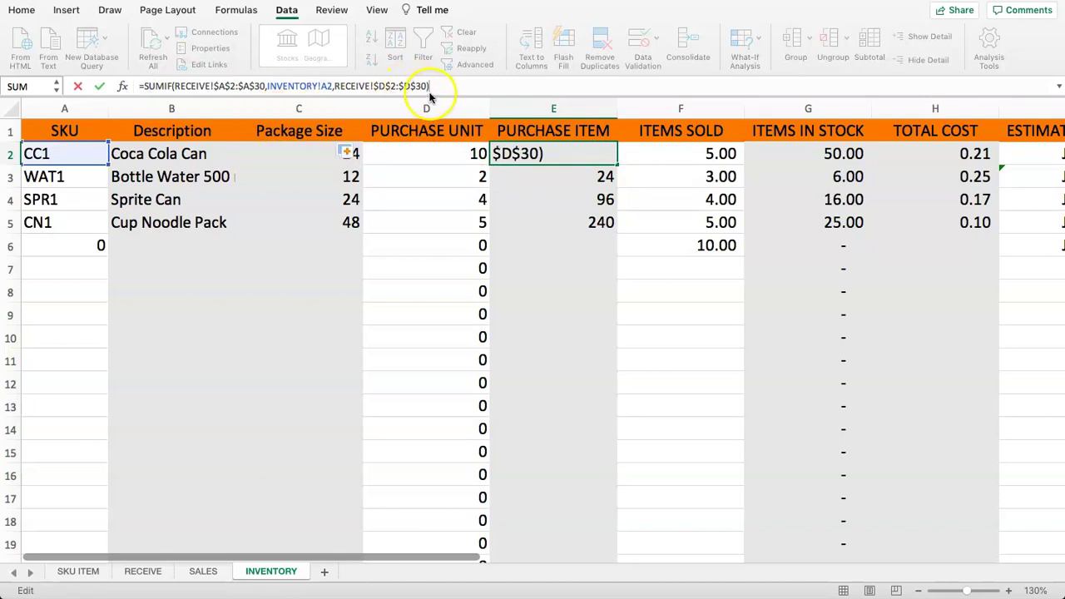
pyautogui.press('Return')
pyautogui.click(553, 153)
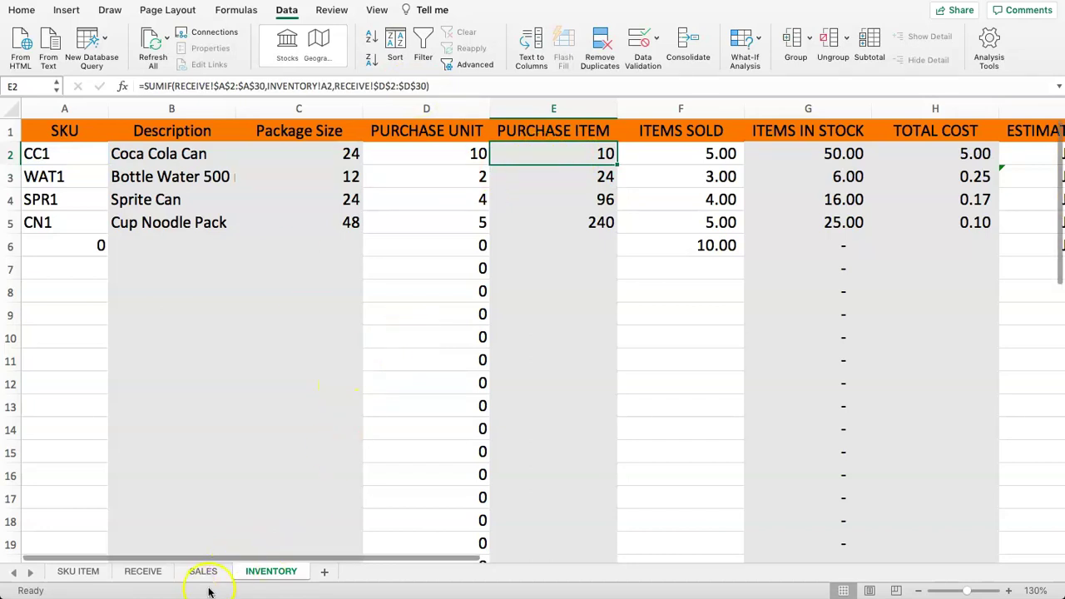
# - Change the sum range of the SUMIF formula in INVENTORY cell E2 to the QTY ITEM range RECEIVE!$E$2:$E$30
pyautogui.click(142, 573)
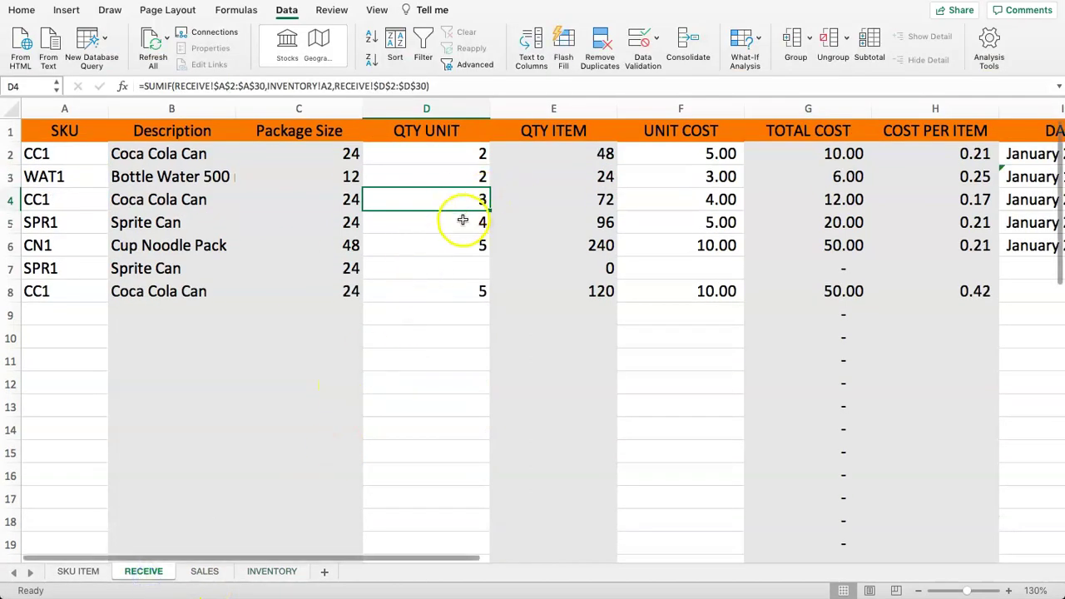
pyautogui.moveTo(433, 156); pyautogui.dragTo(440, 285)
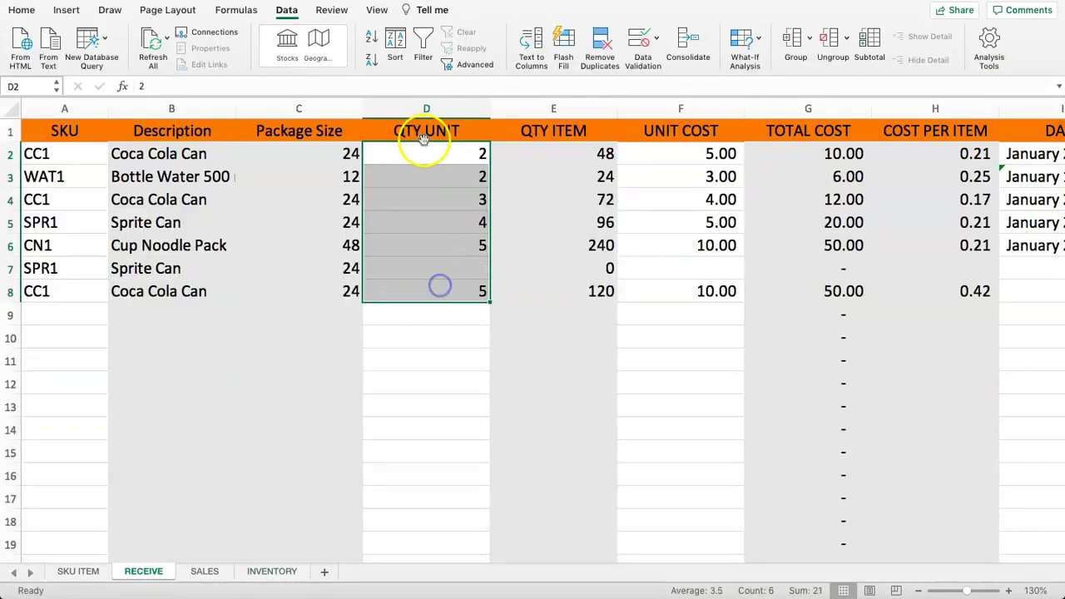
pyautogui.moveTo(545, 155); pyautogui.dragTo(555, 293)
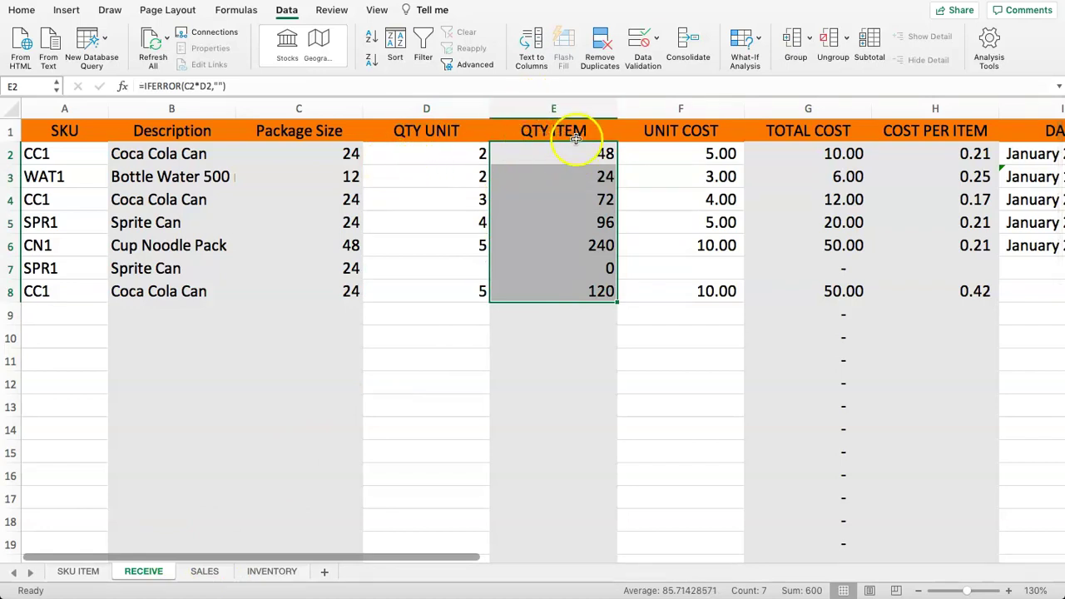
pyautogui.scroll(-5, 547, 350)
pyautogui.scroll(5, 509, 267)
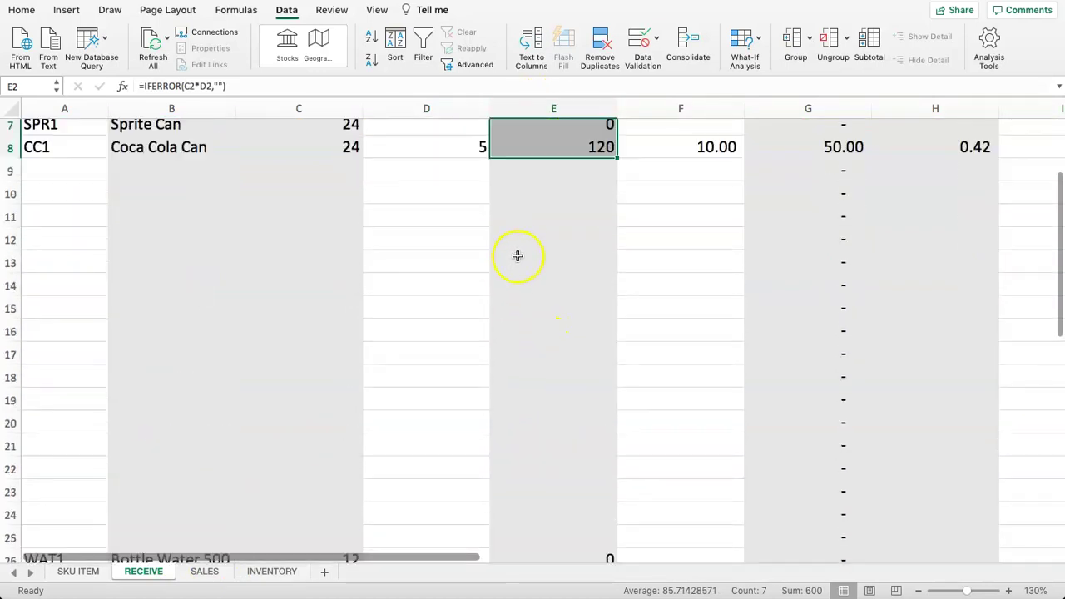
pyautogui.click(260, 573)
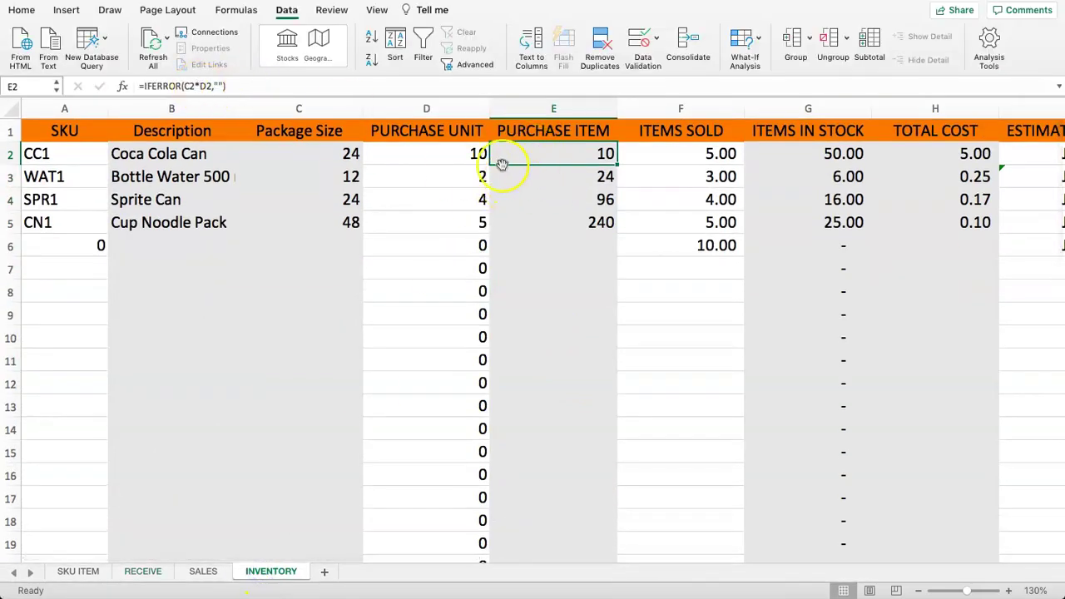
pyautogui.click(452, 154)
pyautogui.moveTo(486, 158); pyautogui.dragTo(538, 158)
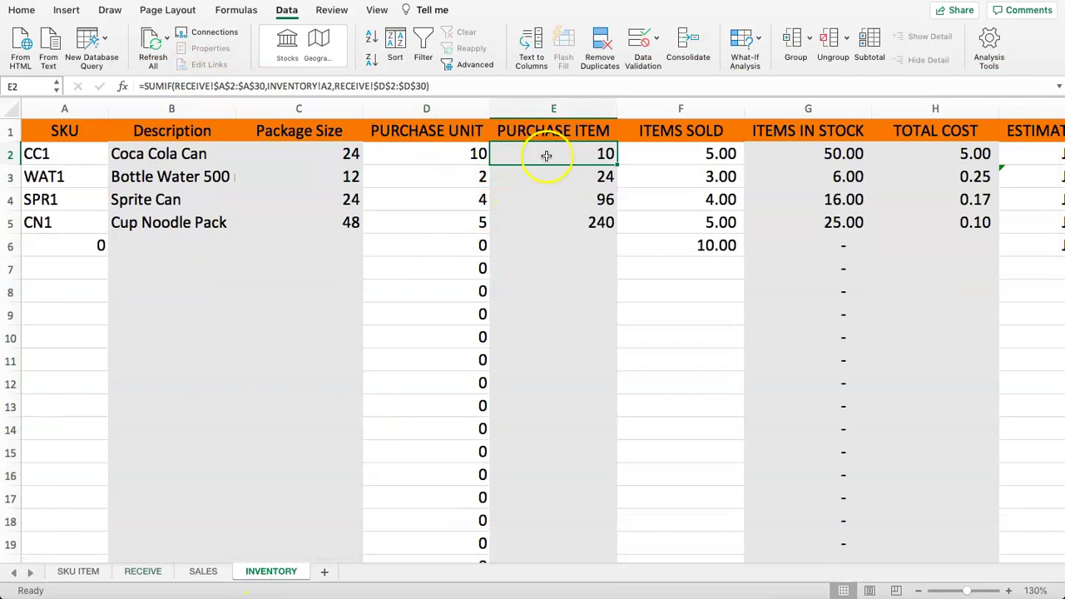
pyautogui.click(180, 87)
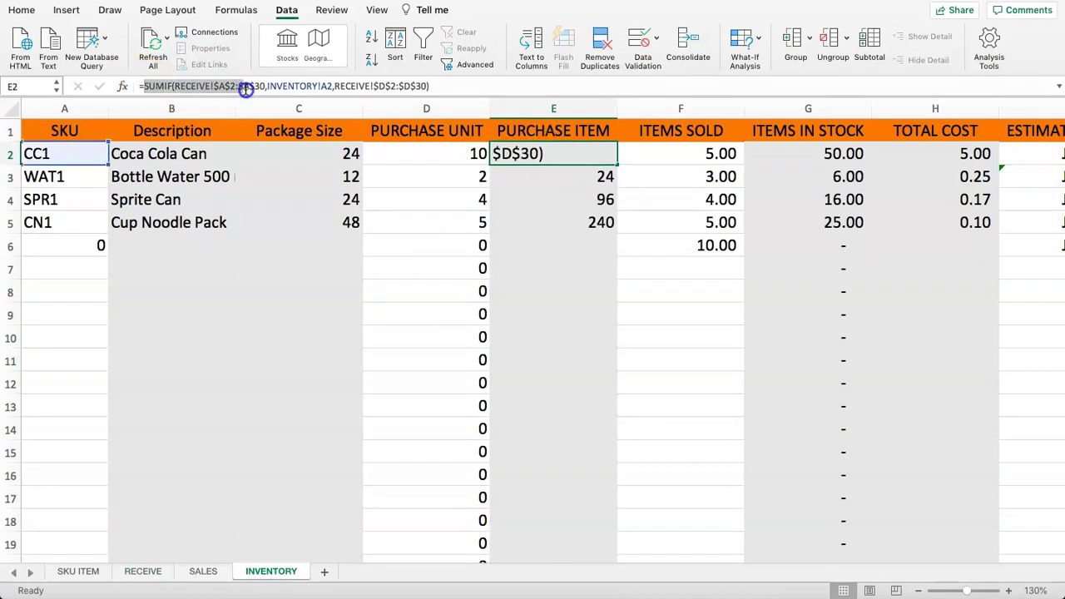
pyautogui.click(375, 87)
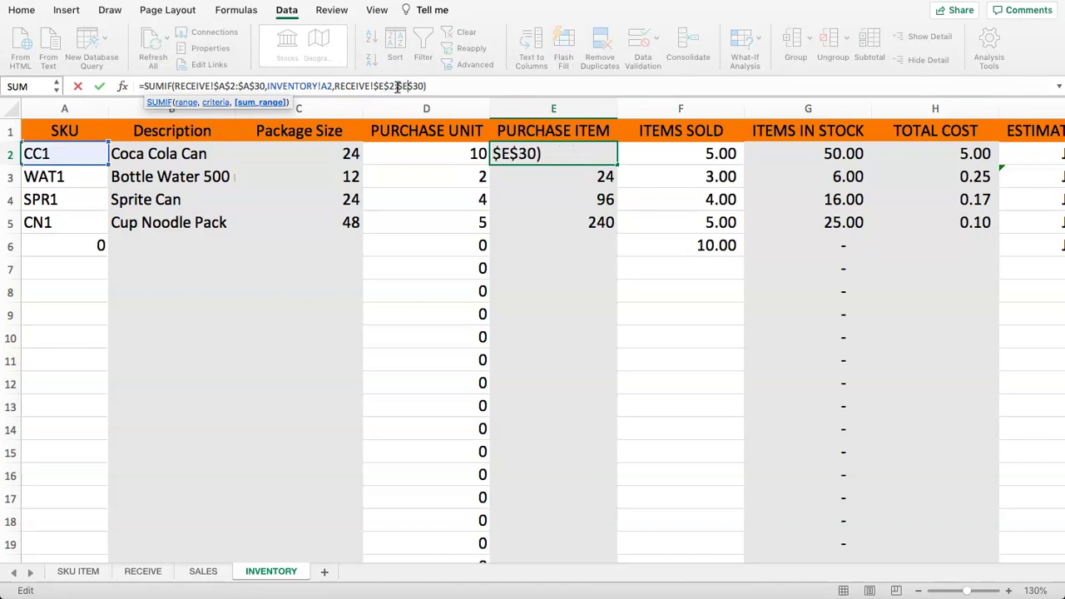
pyautogui.press('Return')
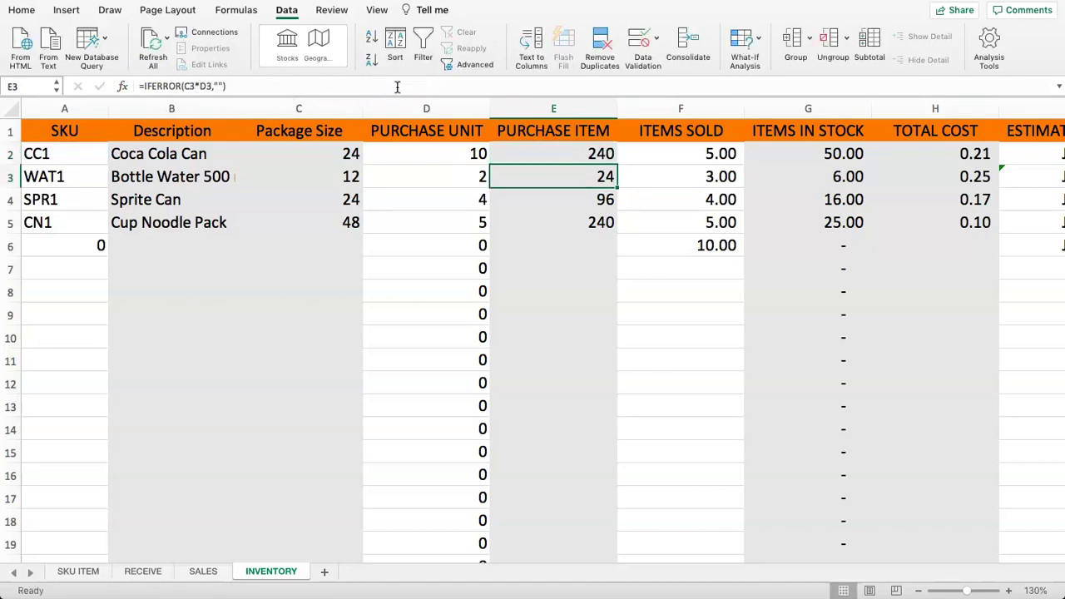
# - Fill the PURCHASE ITEM formula from E2 down to row 30
pyautogui.click(519, 159)
pyautogui.click(347, 152)
pyautogui.press('Right')
pyautogui.click(399, 154)
pyautogui.click(596, 158)
pyautogui.moveTo(616, 165); pyautogui.dragTo(593, 529)
pyautogui.scroll(6, 589, 435)
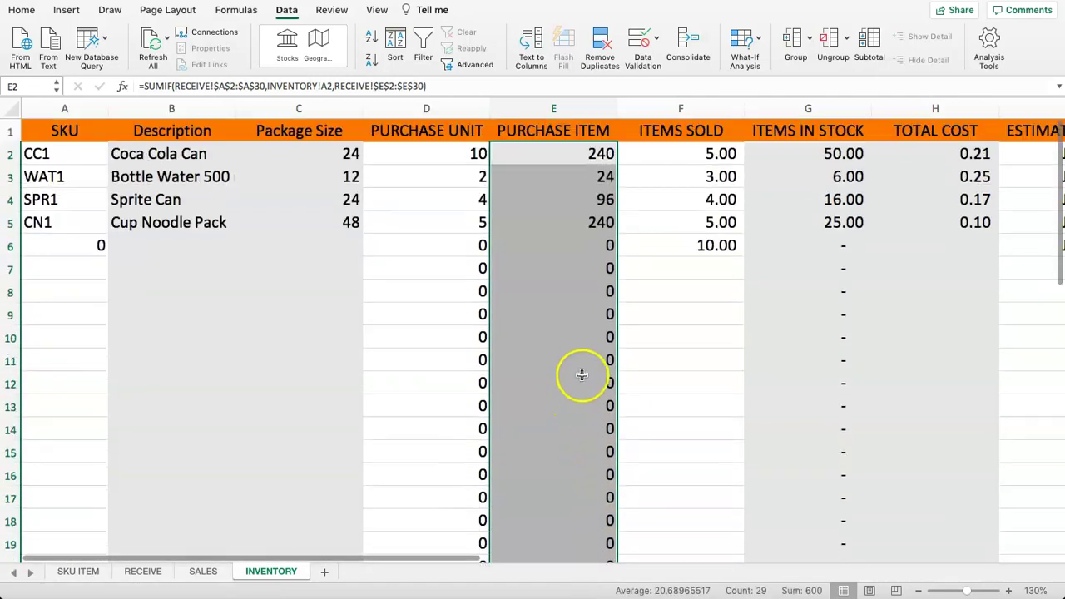
# - Start a SUMIF formula in ITEMS SOLD cell F2 of INVENTORY with the SKU range SALES!A2:A30
pyautogui.click(681, 220)
pyautogui.click(674, 156)
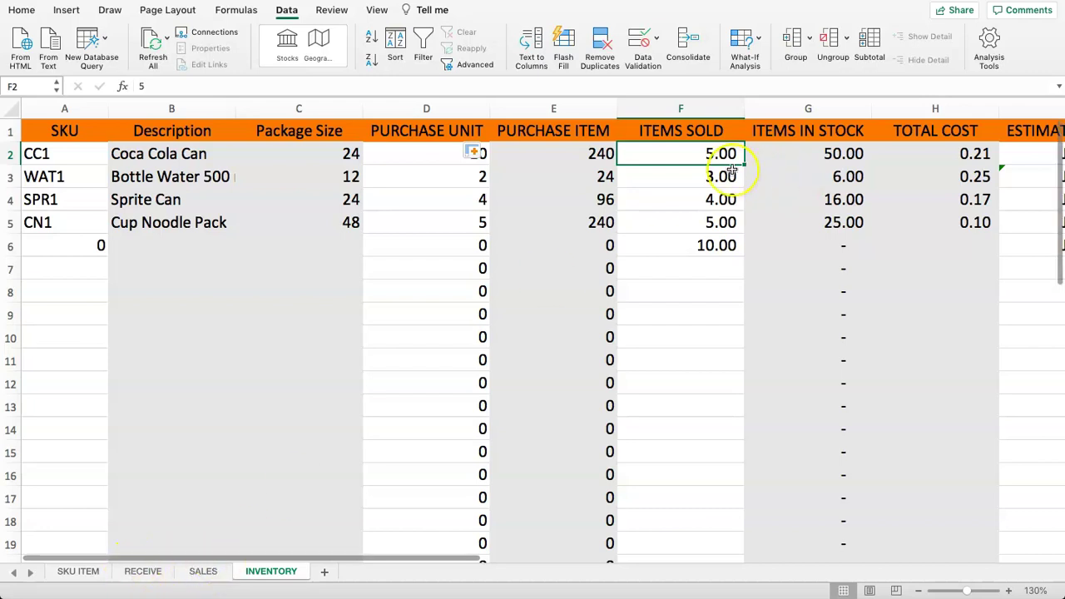
pyautogui.write('=SUMIF(')
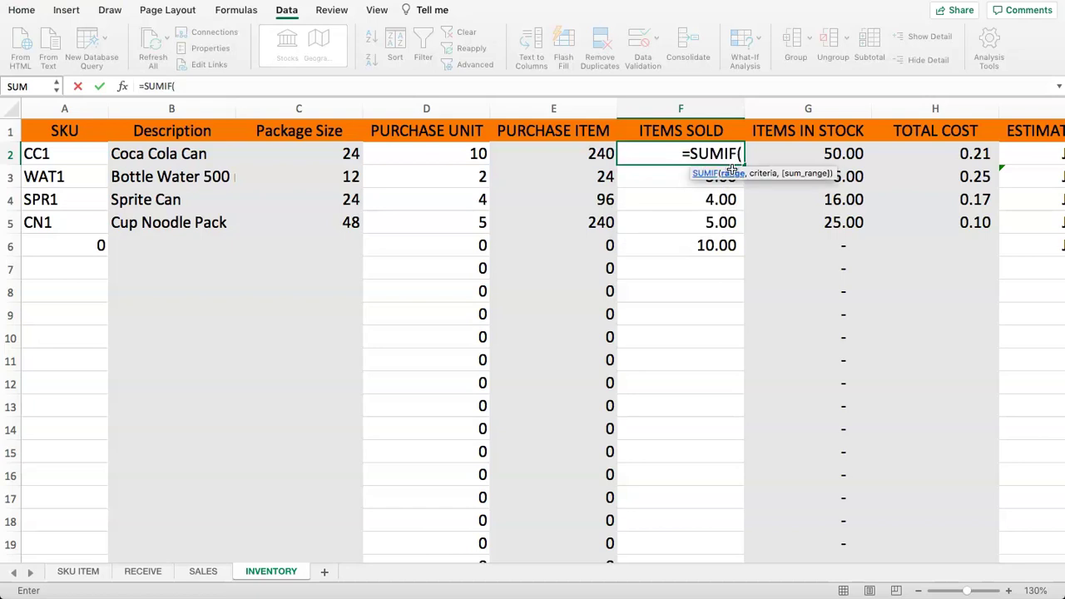
pyautogui.click(194, 573)
pyautogui.moveTo(67, 155); pyautogui.dragTo(66, 502)
pyautogui.scroll(5, 172, 426)
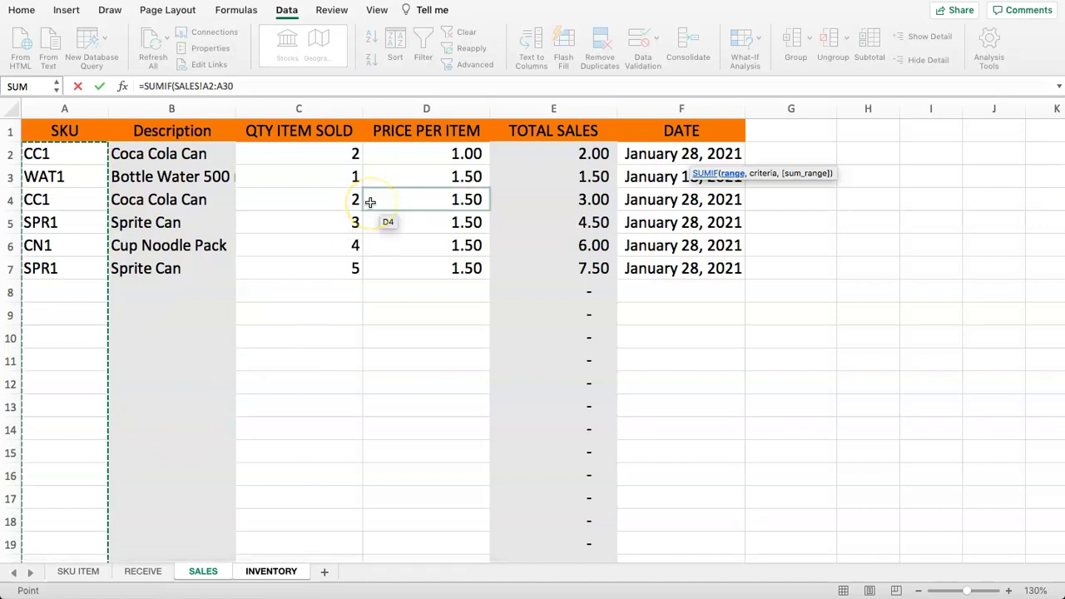
pyautogui.write(',')
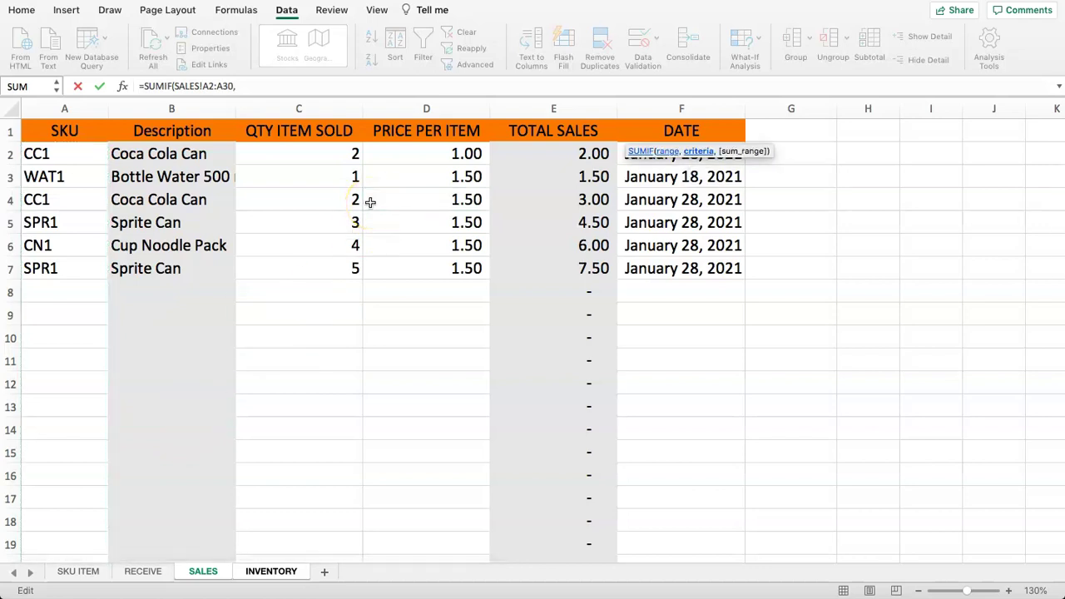
# - Complete the ITEMS SOLD formula with criteria INVENTORY!A2 and the QTY ITEM SOLD sum range SALES!C2:C30
pyautogui.click(263, 572)
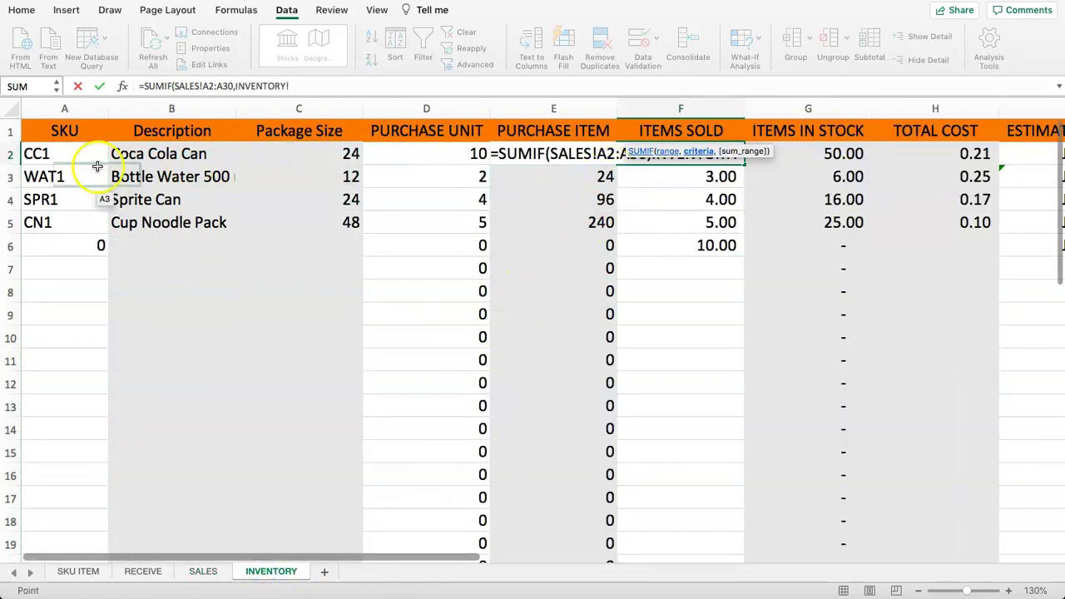
pyautogui.click(29, 156)
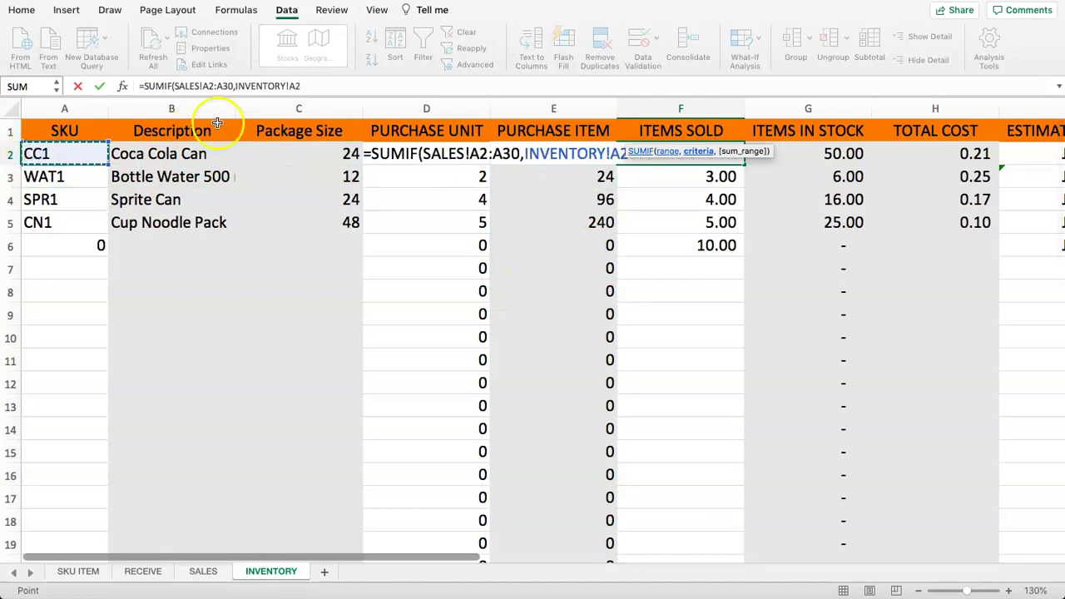
pyautogui.write(',')
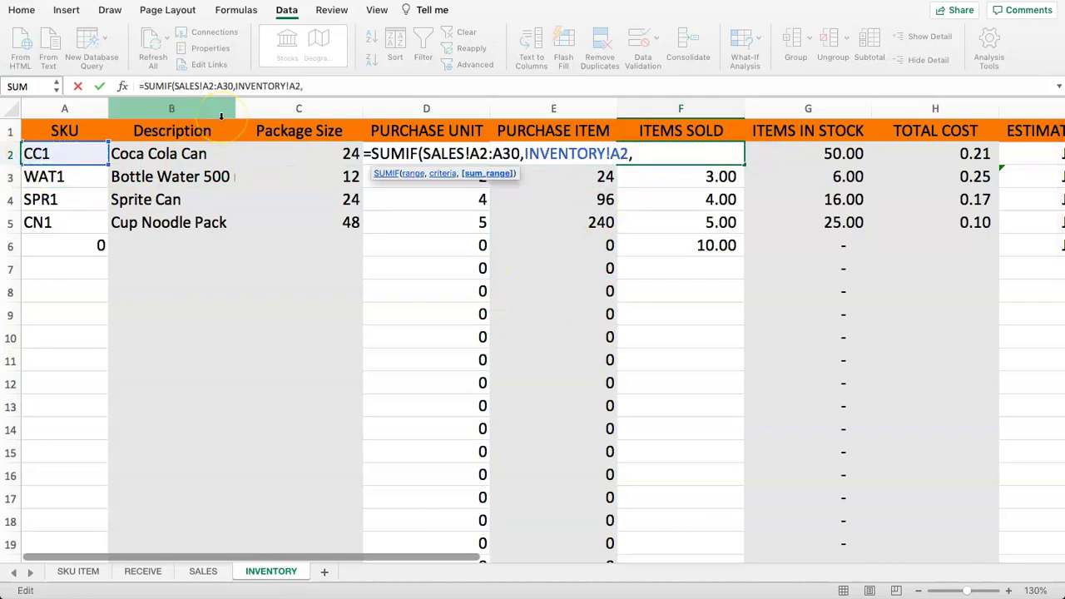
pyautogui.click(200, 574)
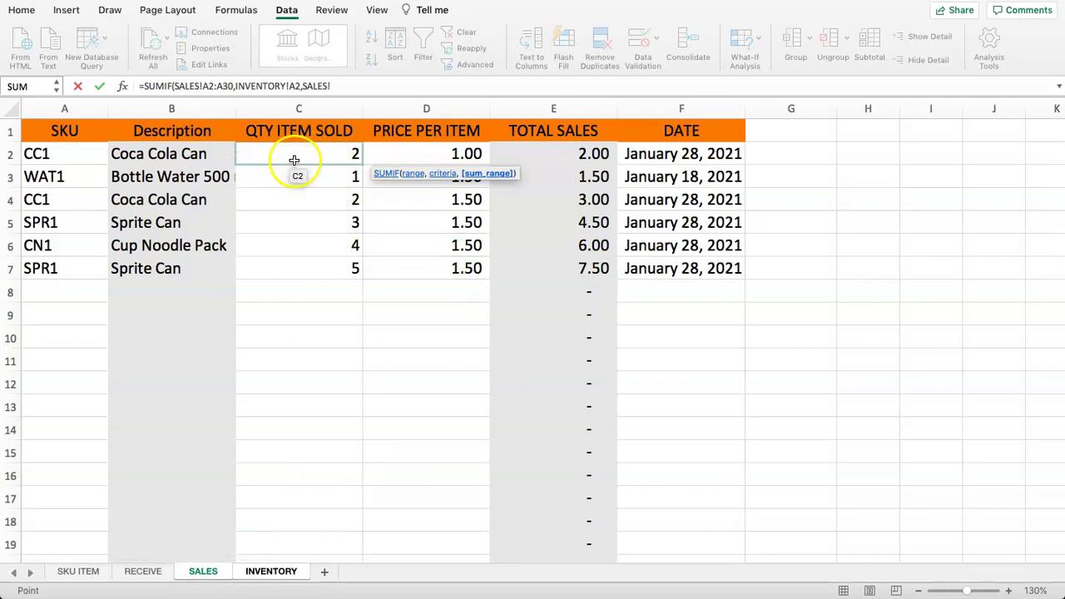
pyautogui.moveTo(293, 157); pyautogui.dragTo(321, 495)
pyautogui.scroll(5, 319, 273)
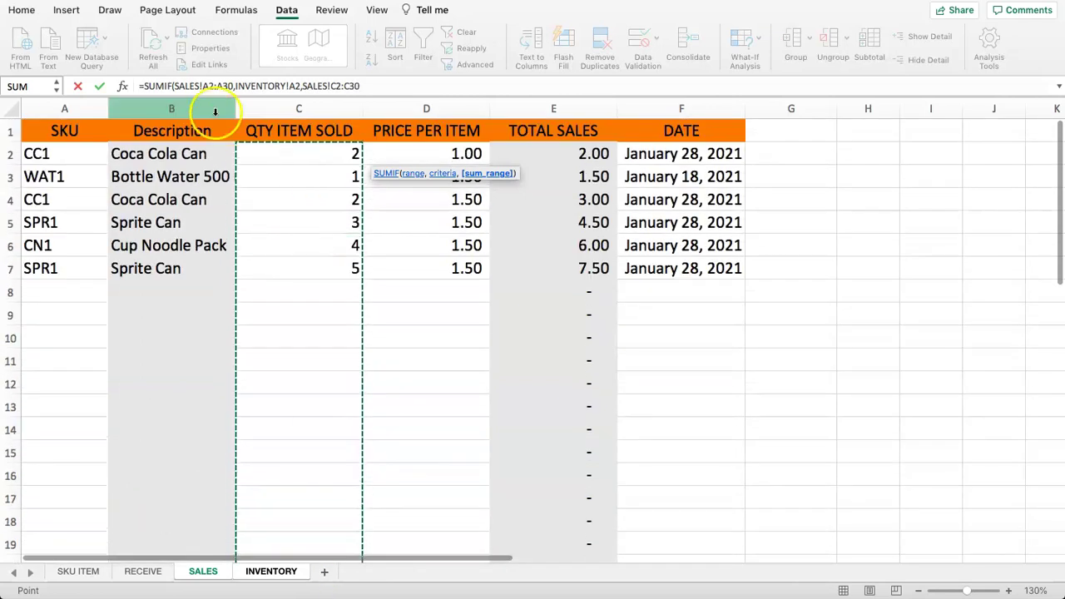
pyautogui.click(367, 86)
pyautogui.write(')')
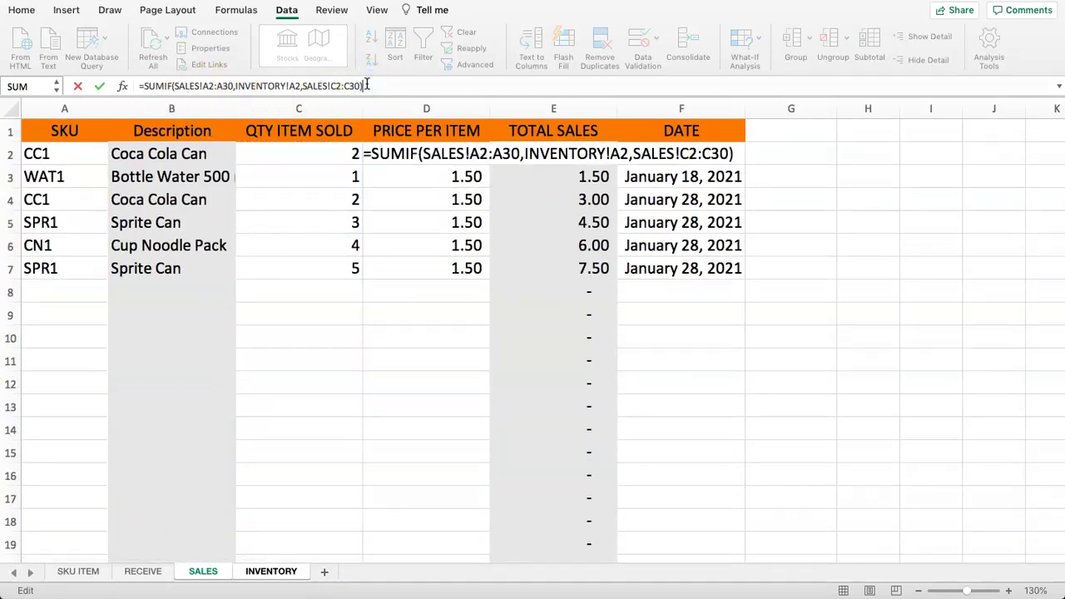
pyautogui.press('Return')
# - Make the SKU range of the SUMIF formula in F2 absolute as SALES!$A$2:$A$30
pyautogui.click(688, 158)
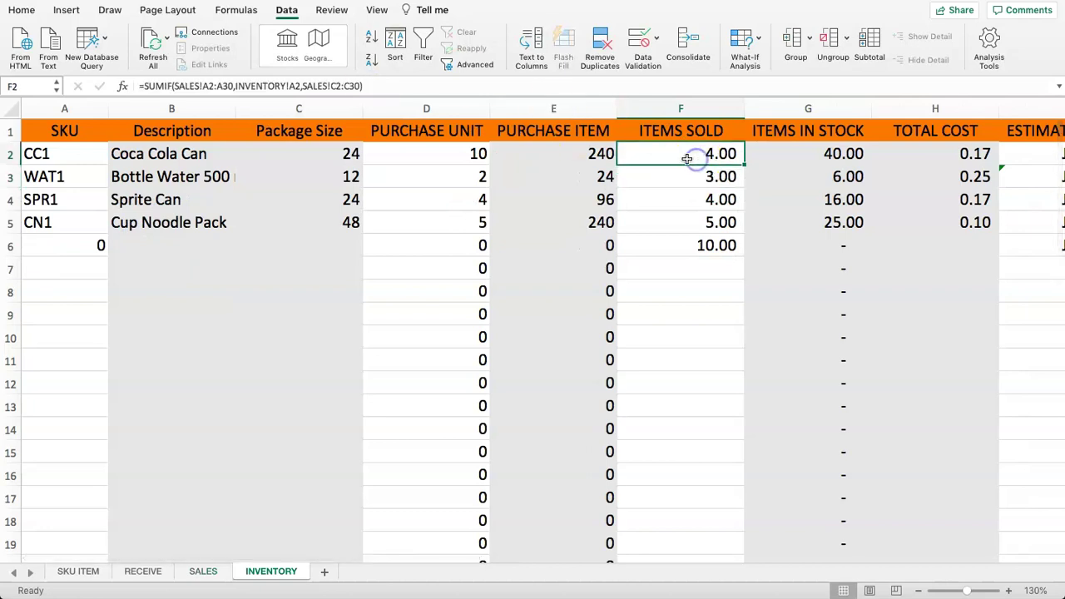
pyautogui.click(275, 86)
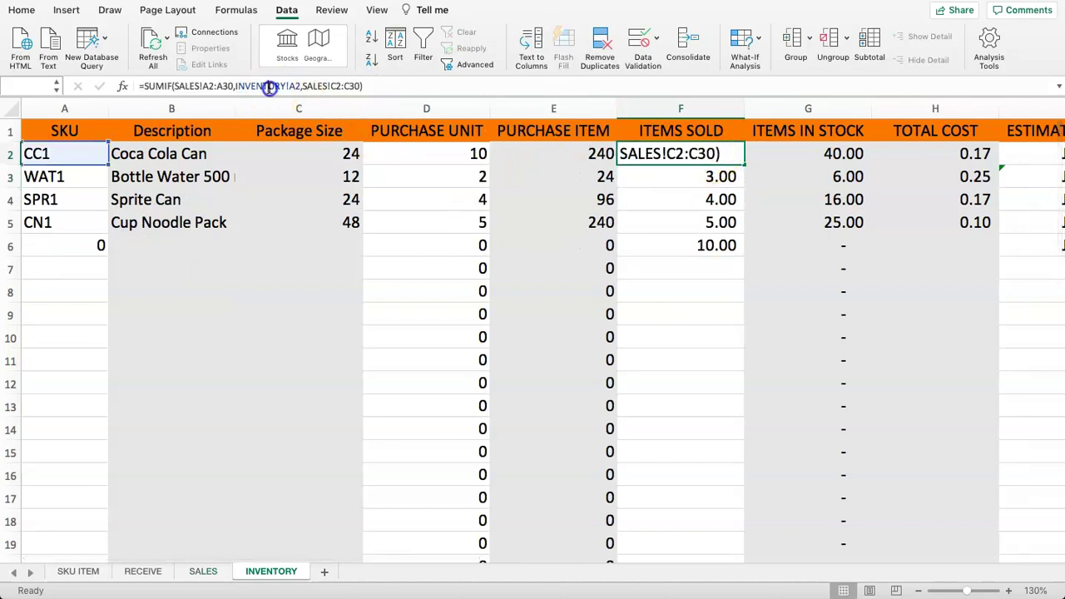
pyautogui.click(223, 86)
pyautogui.click(203, 85)
pyautogui.click(206, 86)
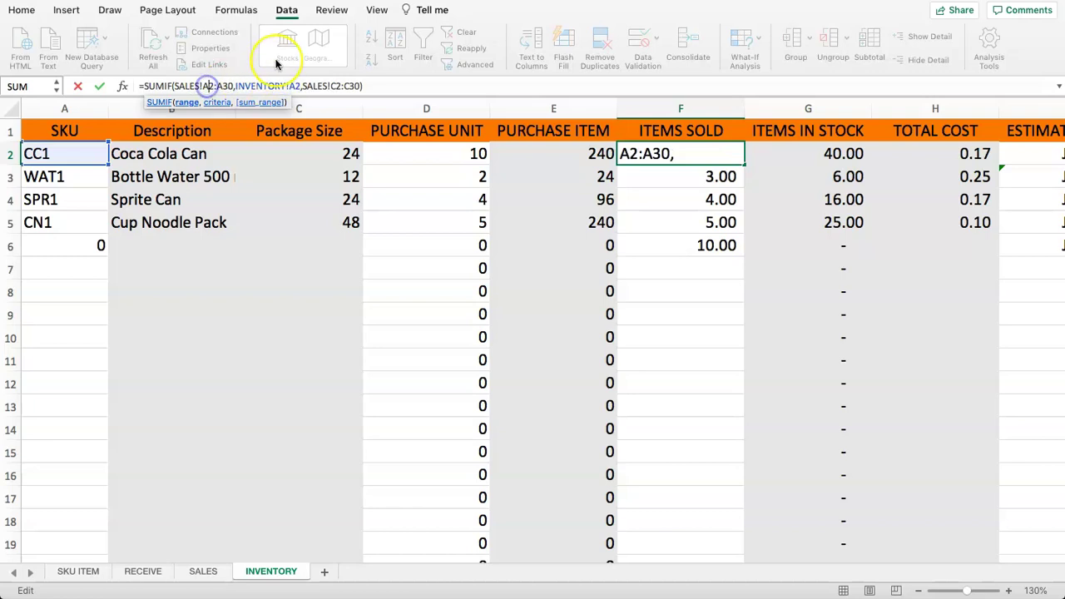
pyautogui.write('$')
pyautogui.press('Right')
pyautogui.write('$A$')
pyautogui.press('Right')
pyautogui.write('$')
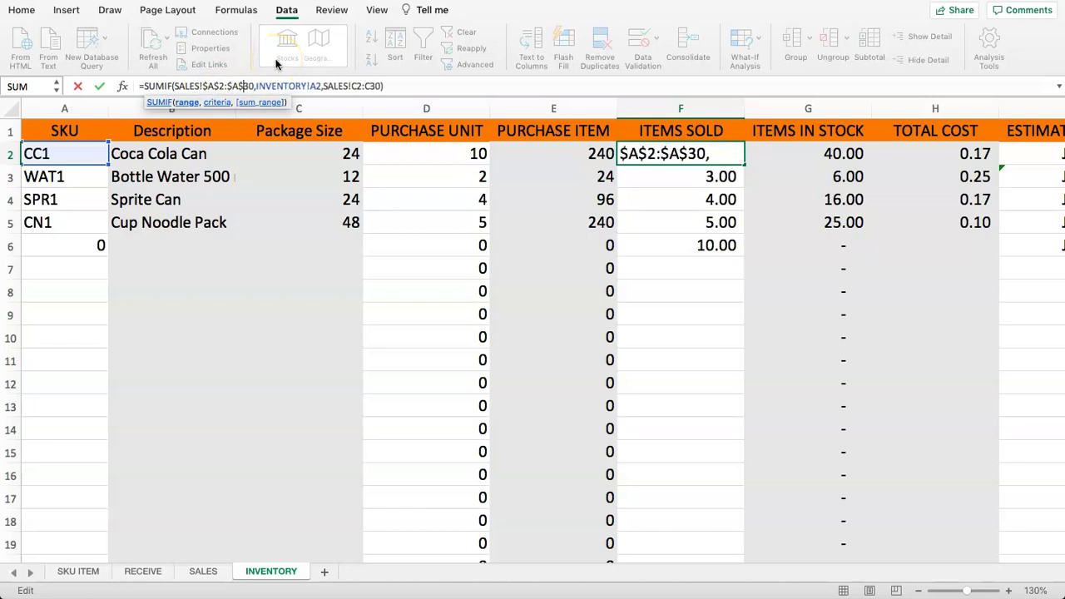
# - Make the sum range of the SUMIF formula in F2 absolute as SALES!$C$2:$C$30
pyautogui.click(355, 86)
pyautogui.write('$')
pyautogui.press('Right')
pyautogui.write('$')
pyautogui.press('Right')
pyautogui.press('Right')
pyautogui.write('$A$')
pyautogui.press('Return')
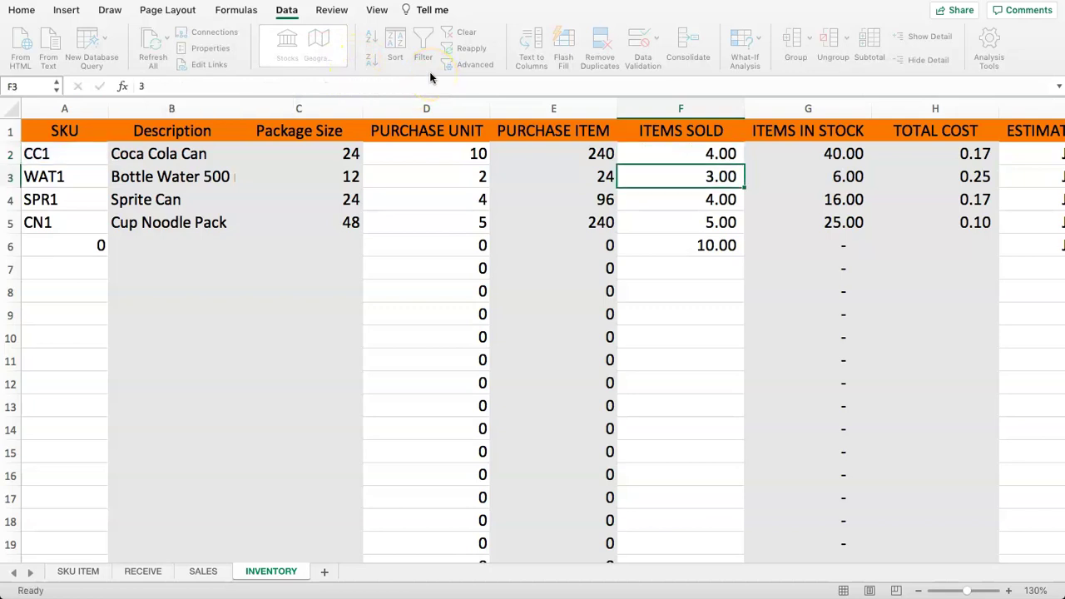
# - Fill the ITEMS SOLD formula from F2 down to row 30
pyautogui.click(666, 160)
pyautogui.moveTo(744, 165); pyautogui.dragTo(701, 529)
pyautogui.scroll(6, 713, 338)
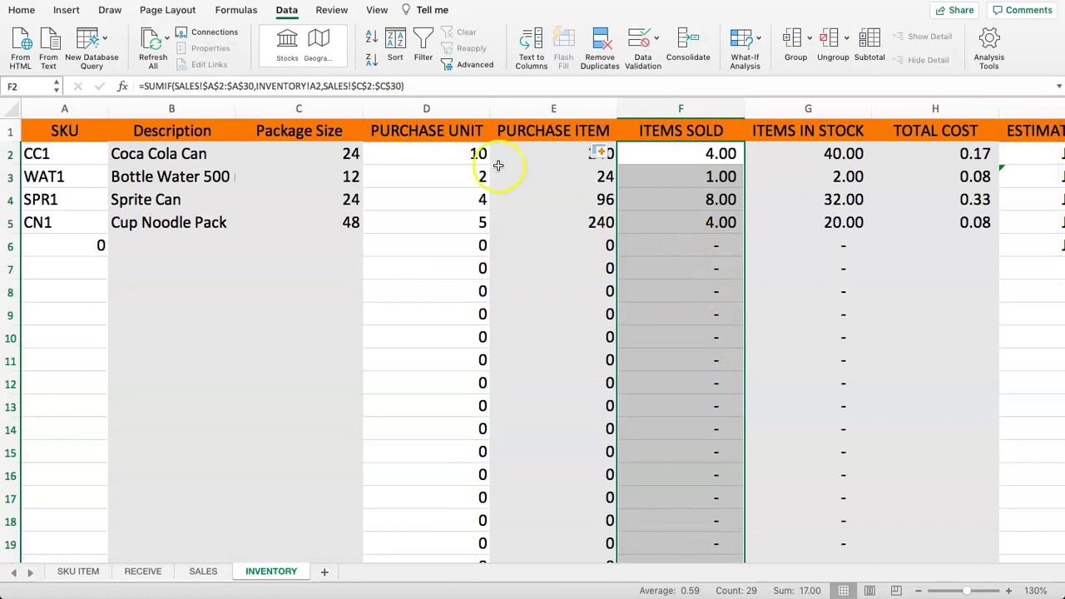
# - Examine the PURCHASE ITEM and ITEMS SOLD values and the columns up to ESTIMATE STOCK VALUE on INVENTORY
pyautogui.click(714, 158)
pyautogui.click(660, 241)
pyautogui.click(574, 133)
pyautogui.click(471, 171)
pyautogui.press('Right')
pyautogui.press('Right')
pyautogui.press('Right')
pyautogui.press('Right')
pyautogui.press('Right')
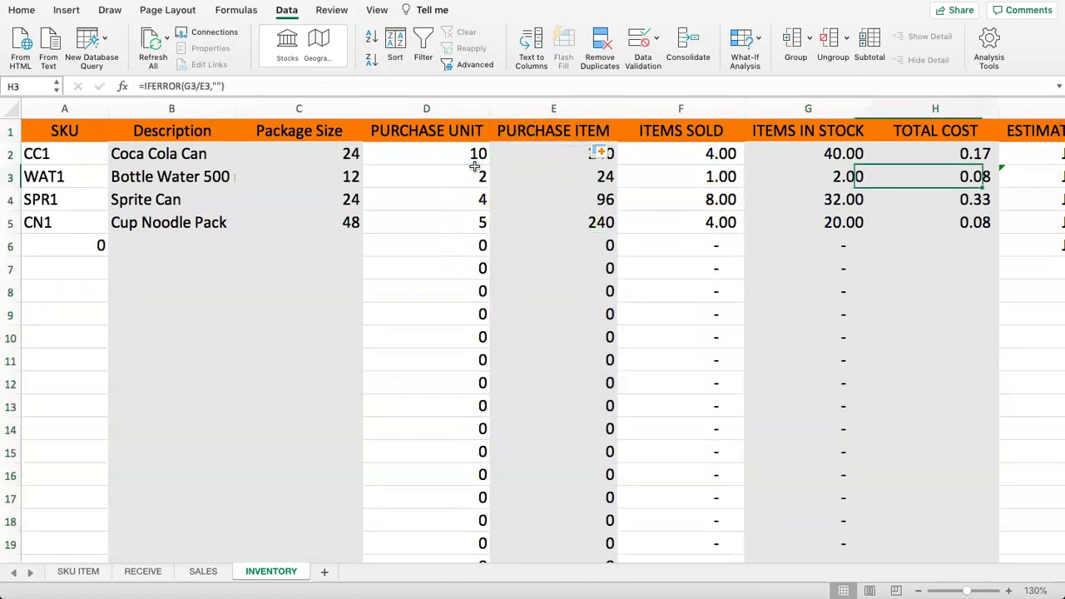
pyautogui.click(616, 240)
pyautogui.click(497, 200)
pyautogui.click(383, 153)
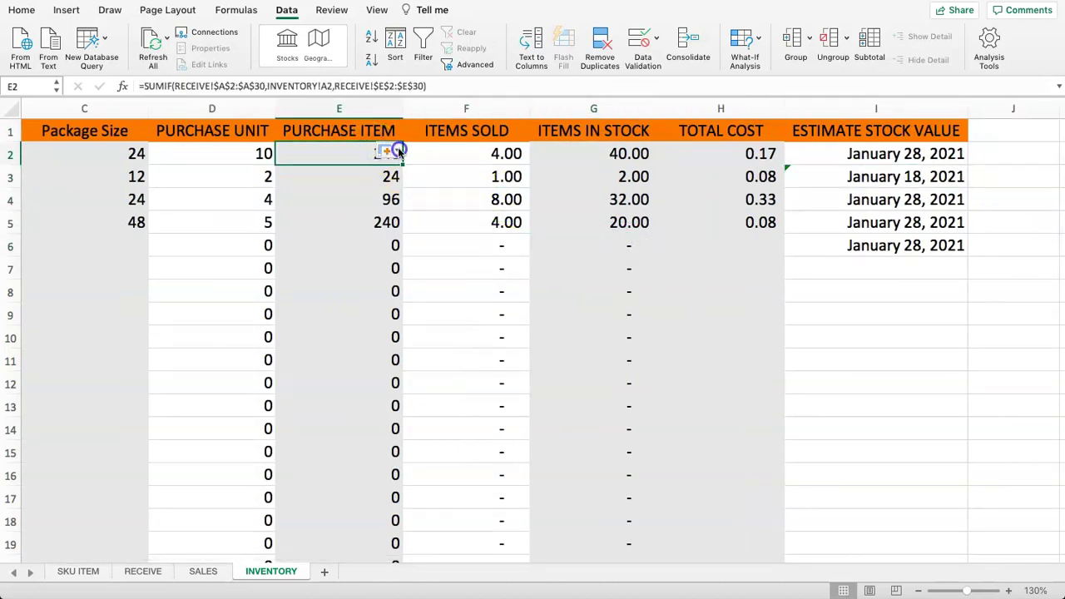
pyautogui.click(398, 151)
pyautogui.click(425, 197)
pyautogui.click(505, 228)
pyautogui.click(384, 153)
pyautogui.click(337, 145)
pyautogui.click(504, 171)
pyautogui.click(463, 155)
pyautogui.click(333, 152)
pyautogui.click(456, 156)
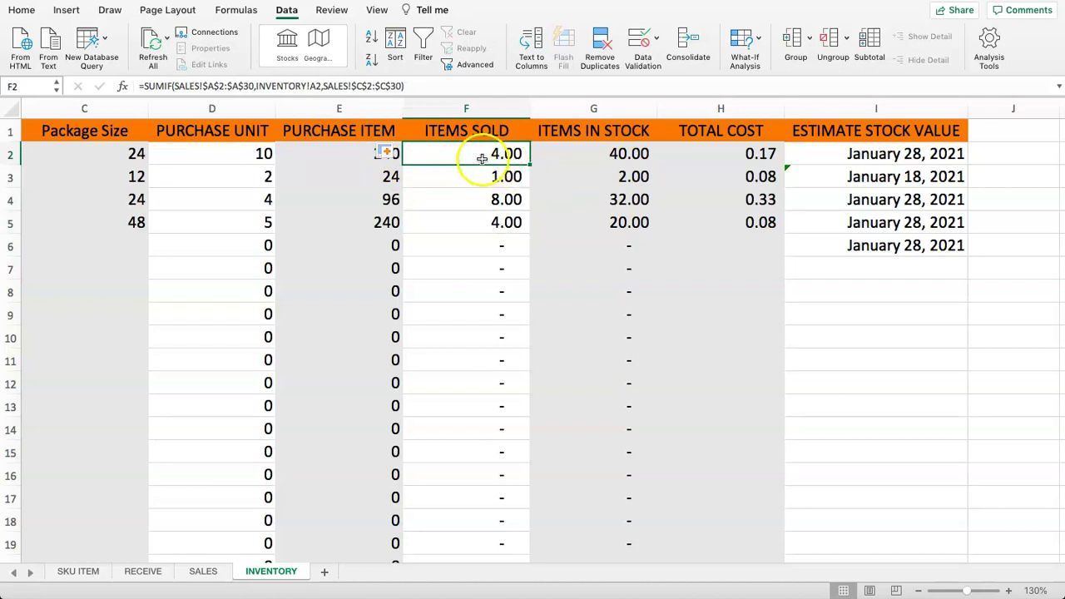
# - Check the Coca Cola Can quantities in QTY ITEM SOLD on SALES against ITEMS SOLD on INVENTORY
pyautogui.click(203, 571)
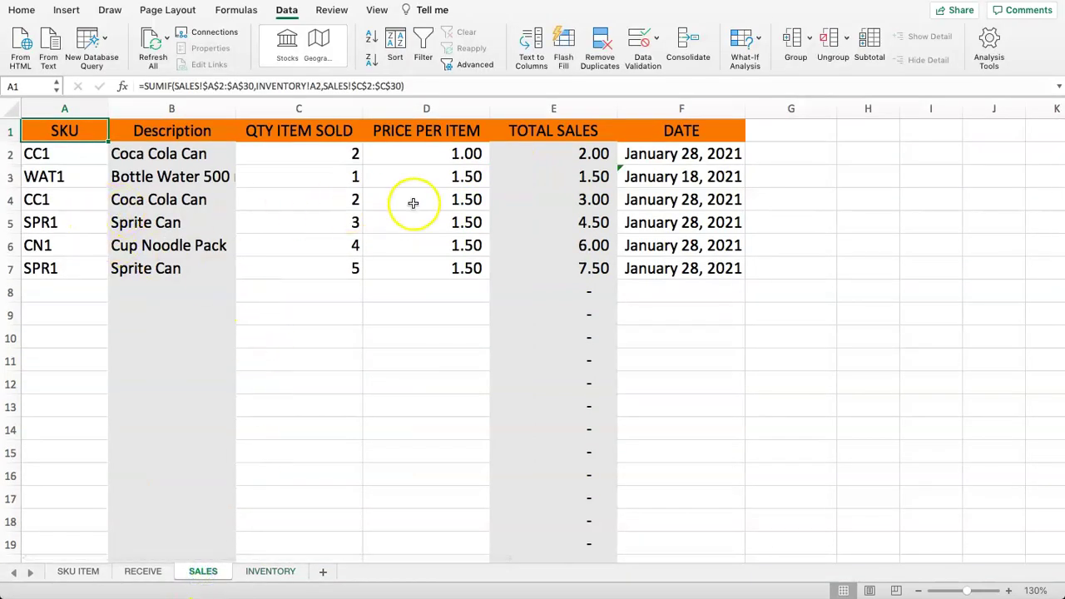
pyautogui.click(323, 198)
pyautogui.click(328, 155)
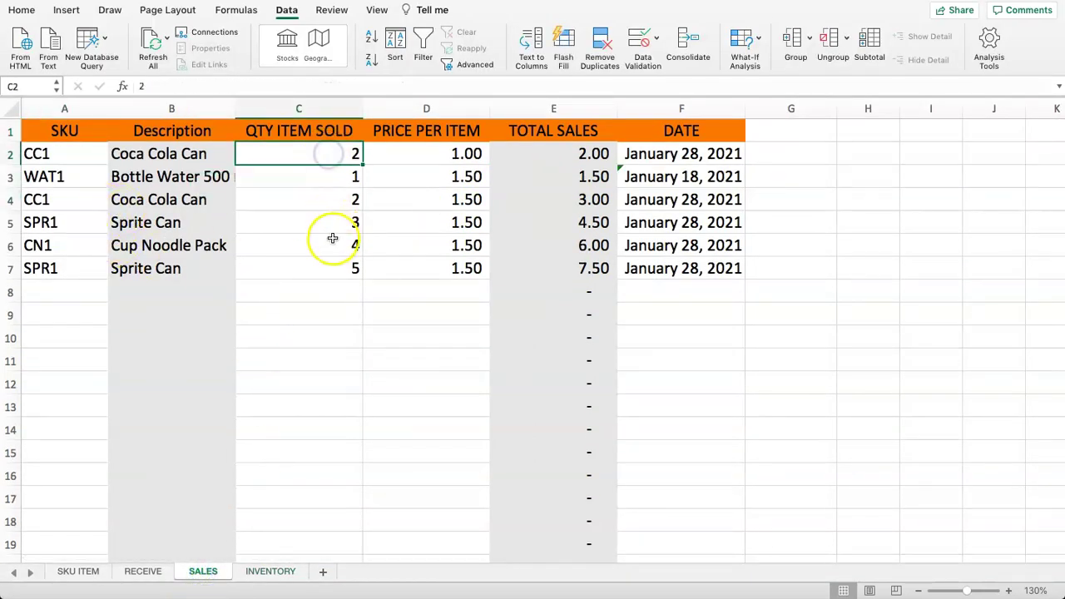
pyautogui.click(246, 571)
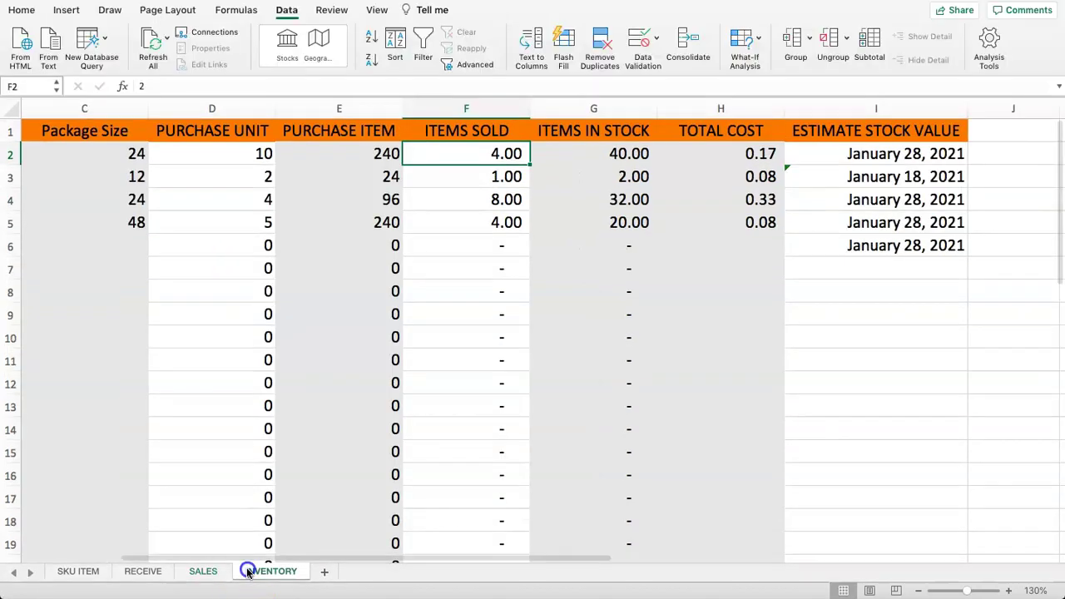
pyautogui.moveTo(480, 149)
pyautogui.mouseDown()
pyautogui.moveTo(487, 197)
pyautogui.moveTo(496, 153)
pyautogui.mouseUp()
# - Replace the formula in ITEMS IN STOCK cell G2 with =E2-F2, subtracting items sold from purchased items
pyautogui.click(586, 161)
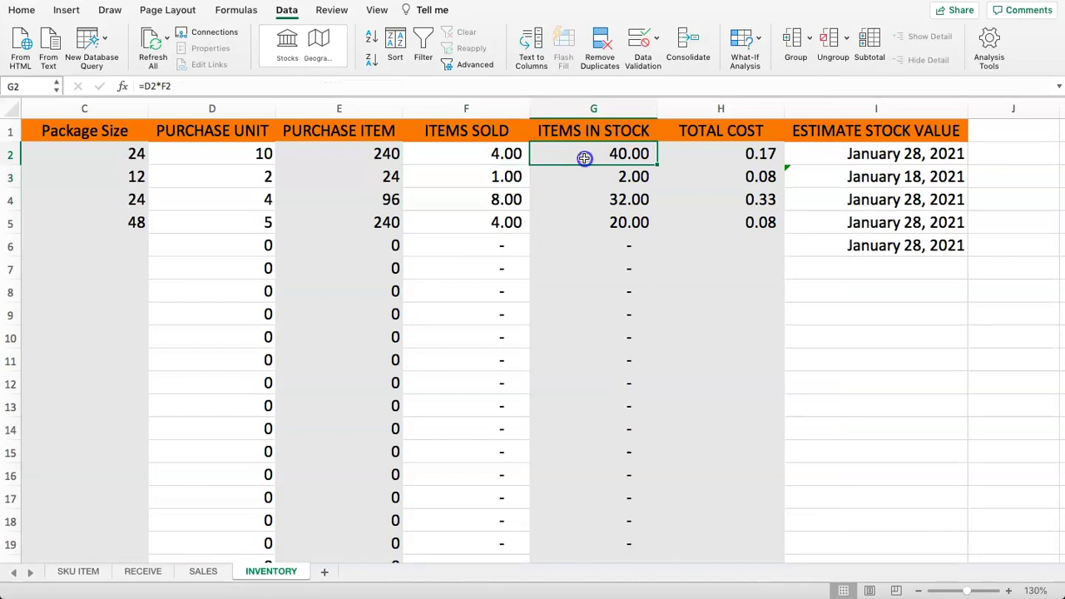
pyautogui.doubleClick(586, 158)
pyautogui.press('Escape')
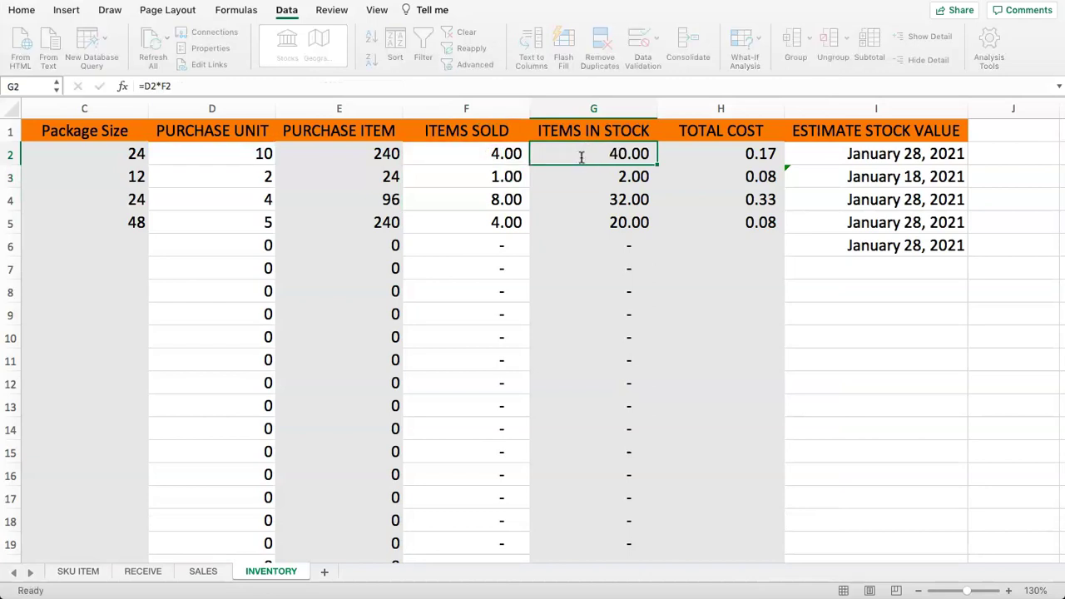
pyautogui.write('=')
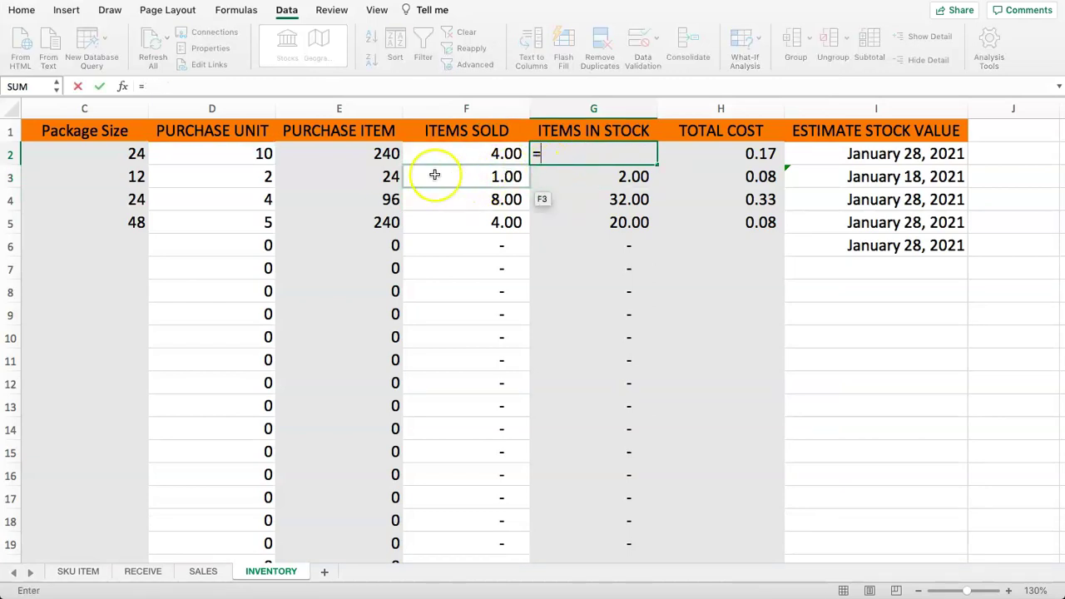
pyautogui.click(356, 157)
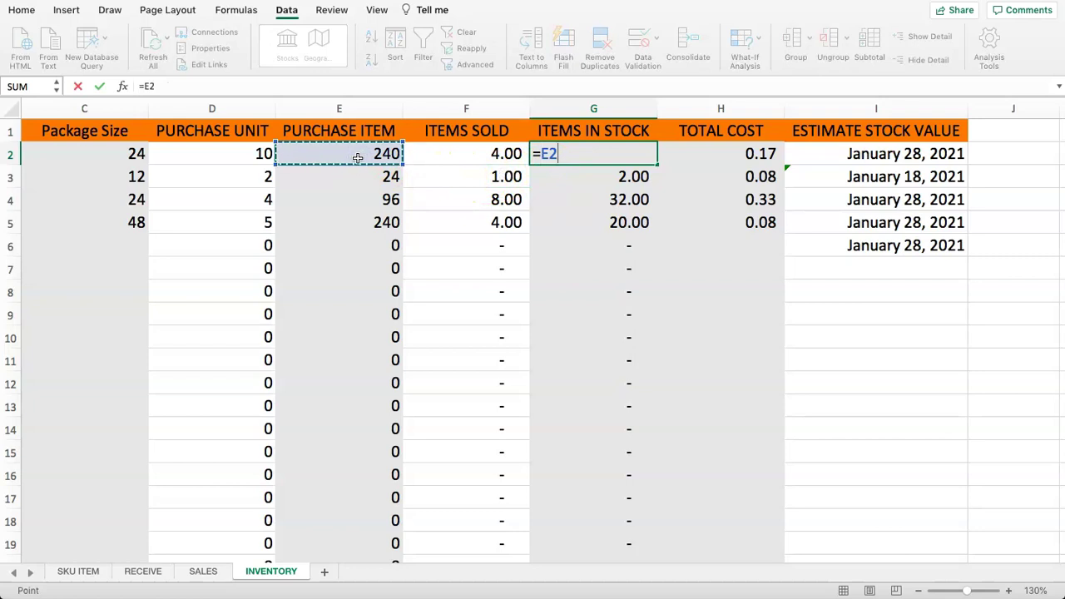
pyautogui.write('-')
pyautogui.click(469, 161)
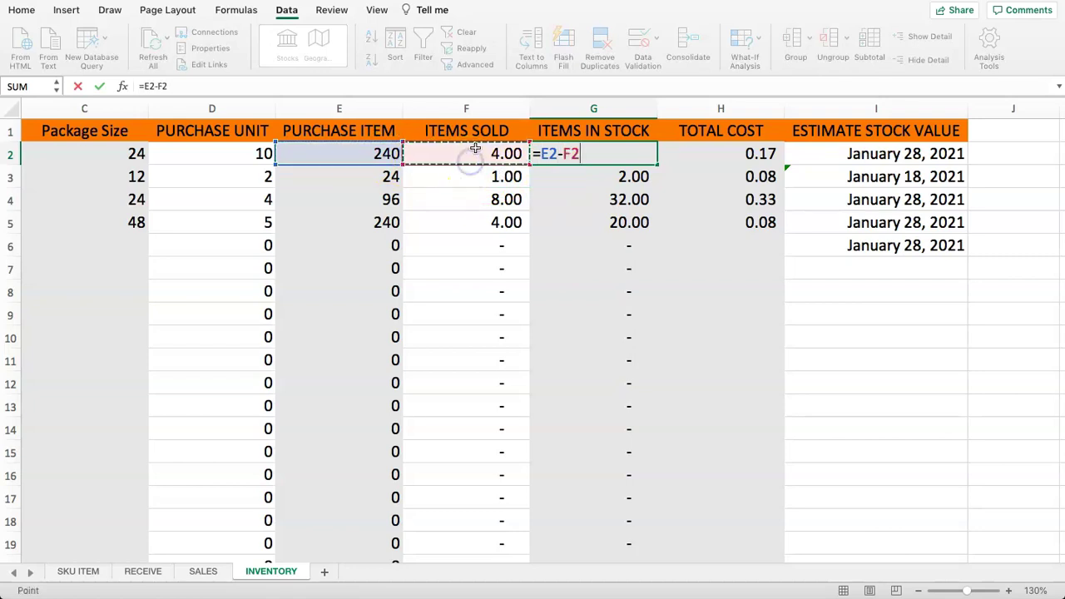
pyautogui.press('Return')
# - Fill the ITEMS IN STOCK formula from G2 down to row 30
pyautogui.click(594, 159)
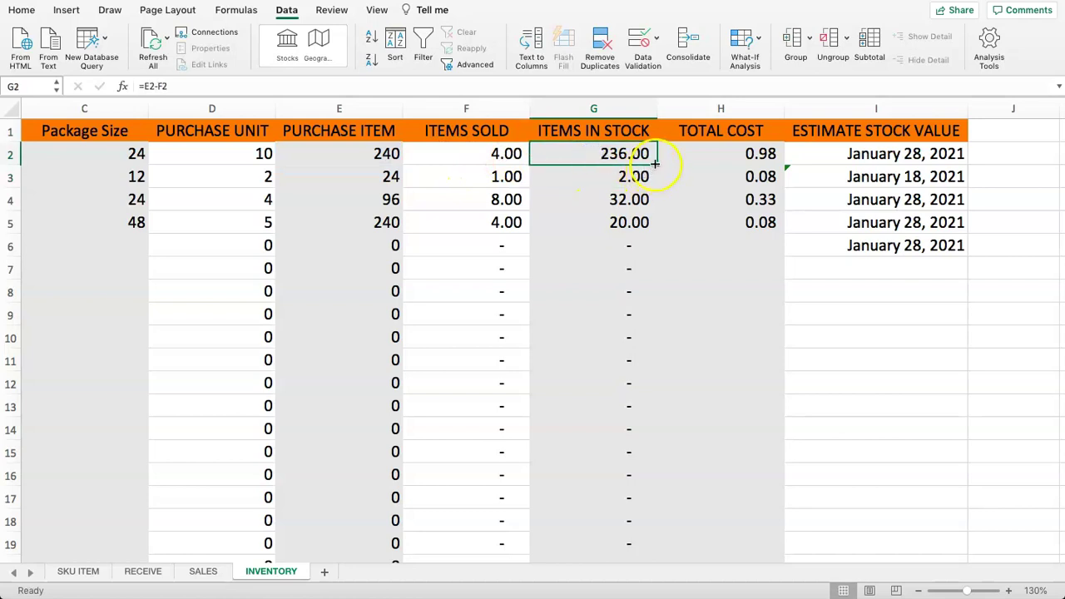
pyautogui.moveTo(656, 165); pyautogui.dragTo(626, 524)
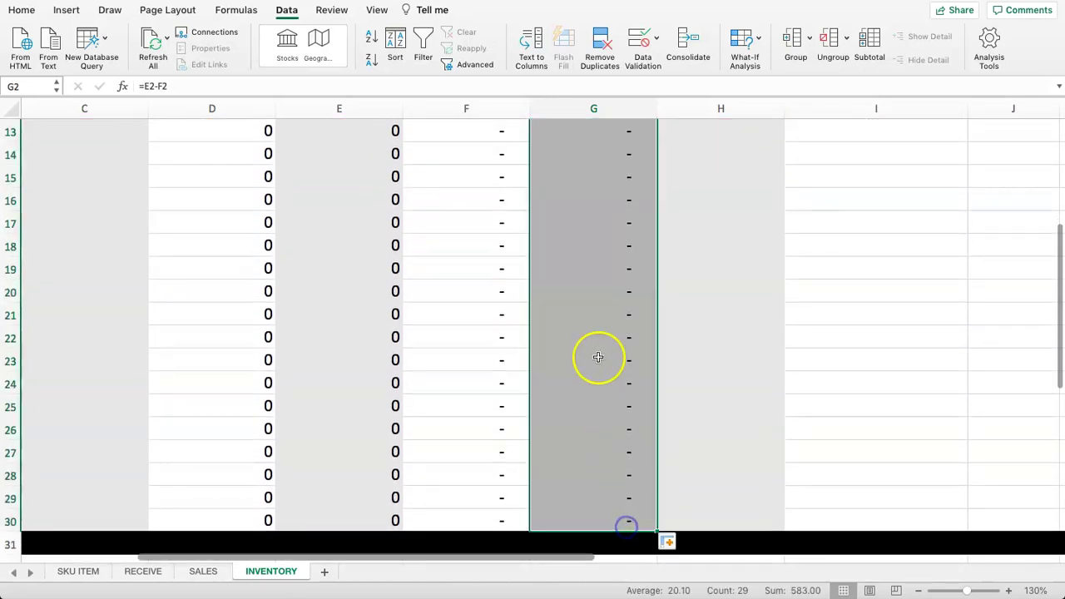
pyautogui.scroll(5, 598, 357)
# - Shade the ITEMS SOLD cells F2:F30 with the lightest gray theme fill color
pyautogui.click(462, 158)
pyautogui.moveTo(442, 154); pyautogui.dragTo(442, 529)
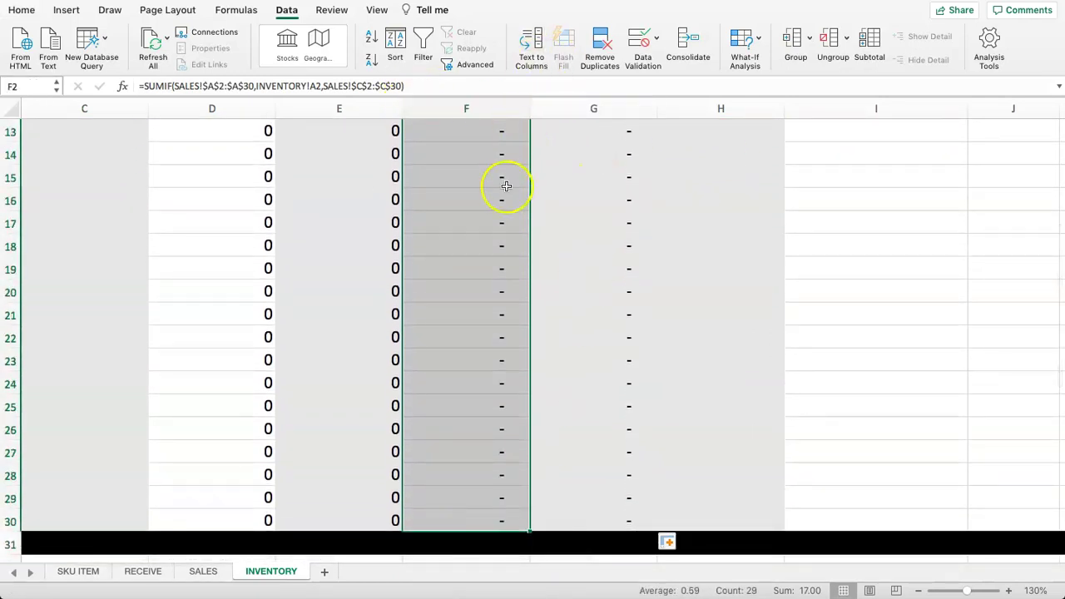
pyautogui.scroll(4, 506, 186)
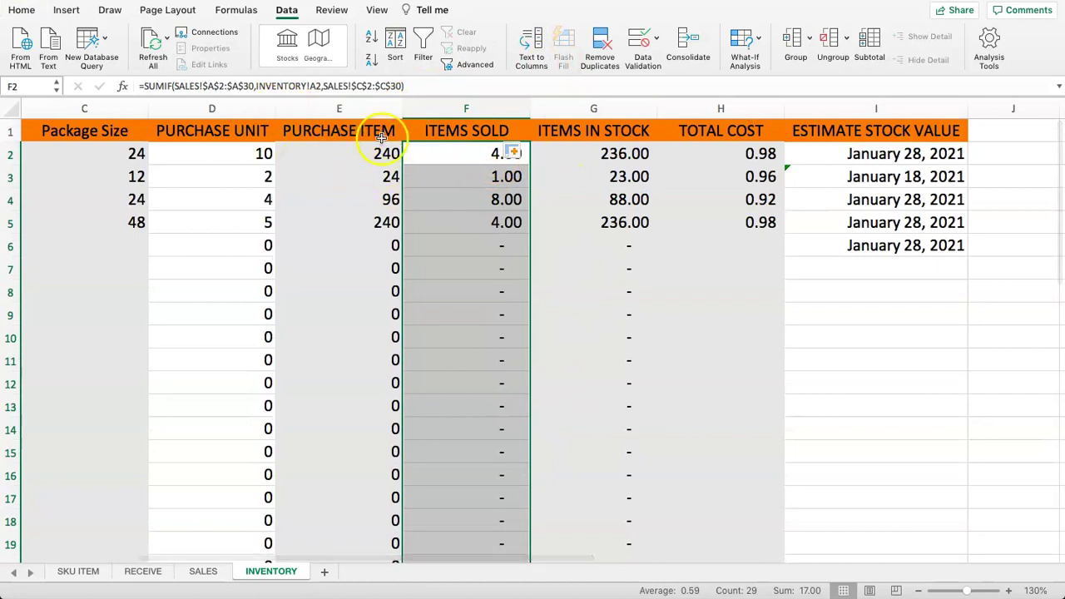
pyautogui.click(22, 10)
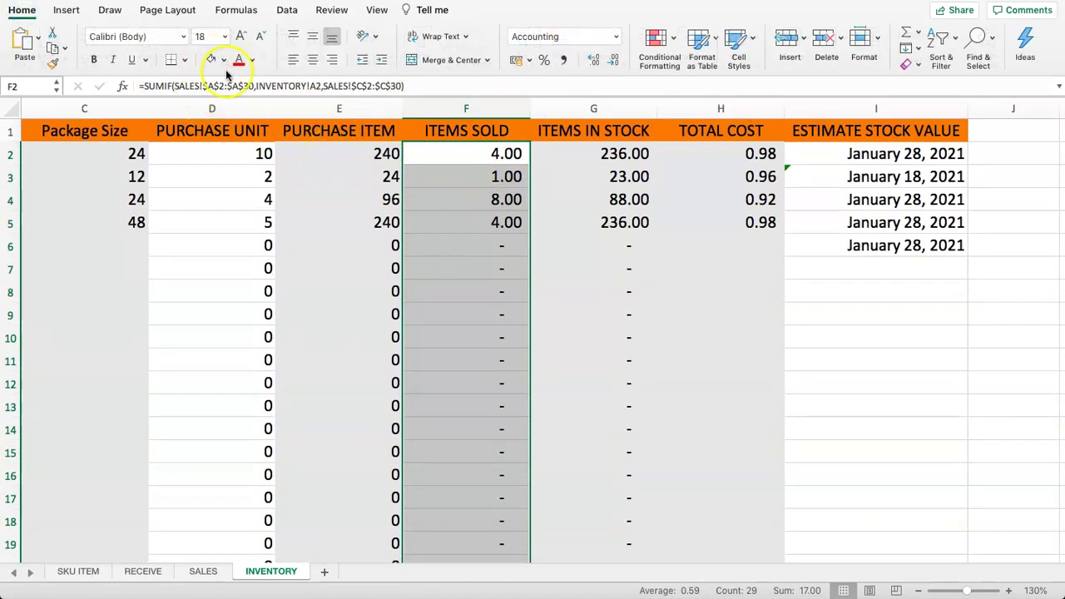
pyautogui.click(225, 60)
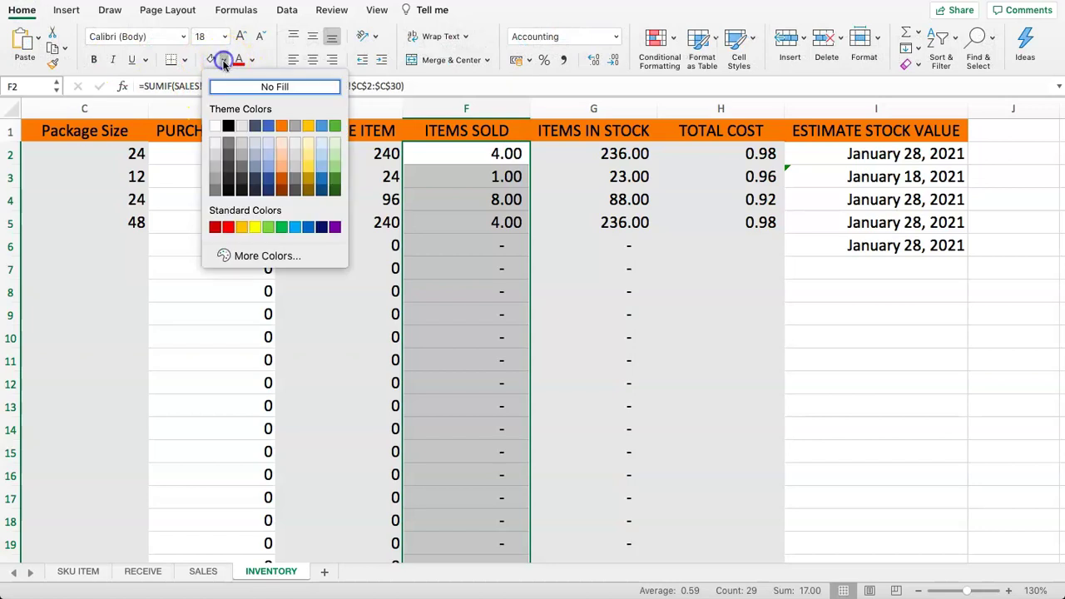
pyautogui.click(212, 148)
pyautogui.click(491, 231)
pyautogui.click(548, 226)
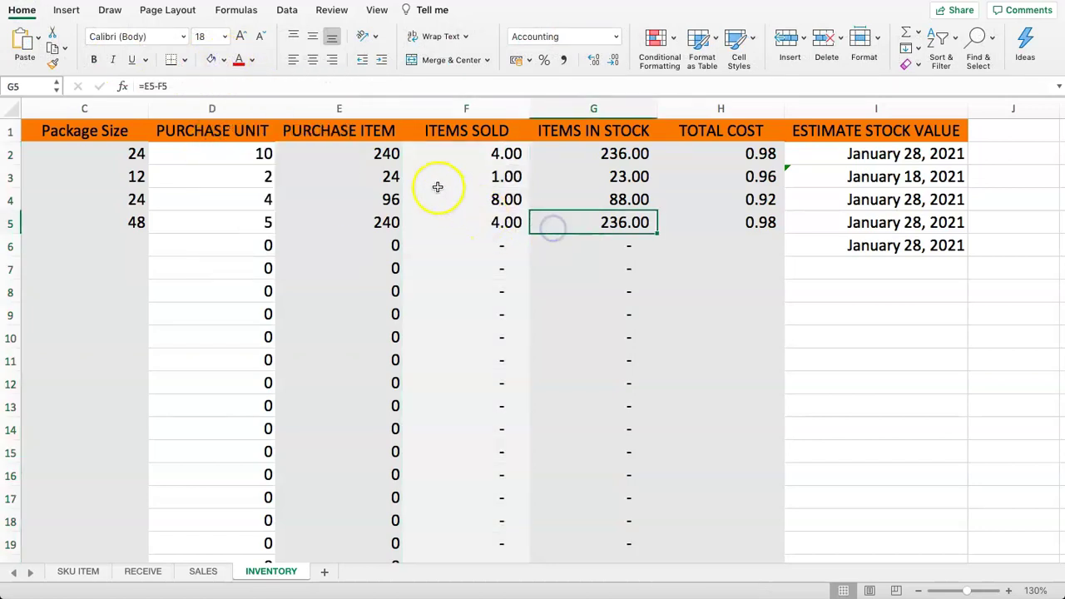
pyautogui.click(482, 154)
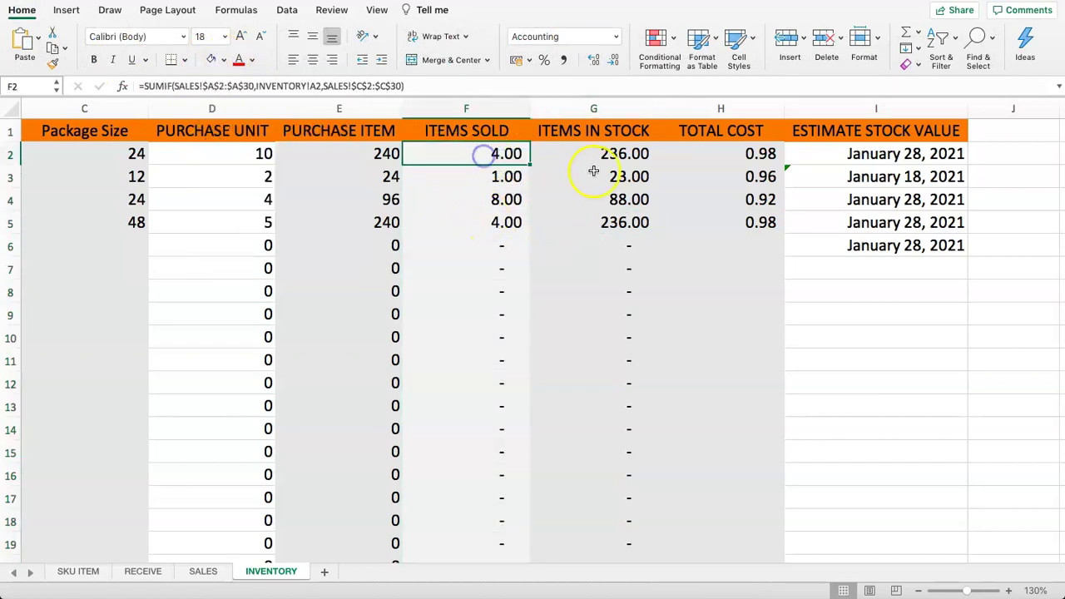
# - Try to enter the test text fdg in cell I7 under ESTIMATE STOCK VALUE
pyautogui.click(682, 155)
pyautogui.click(864, 133)
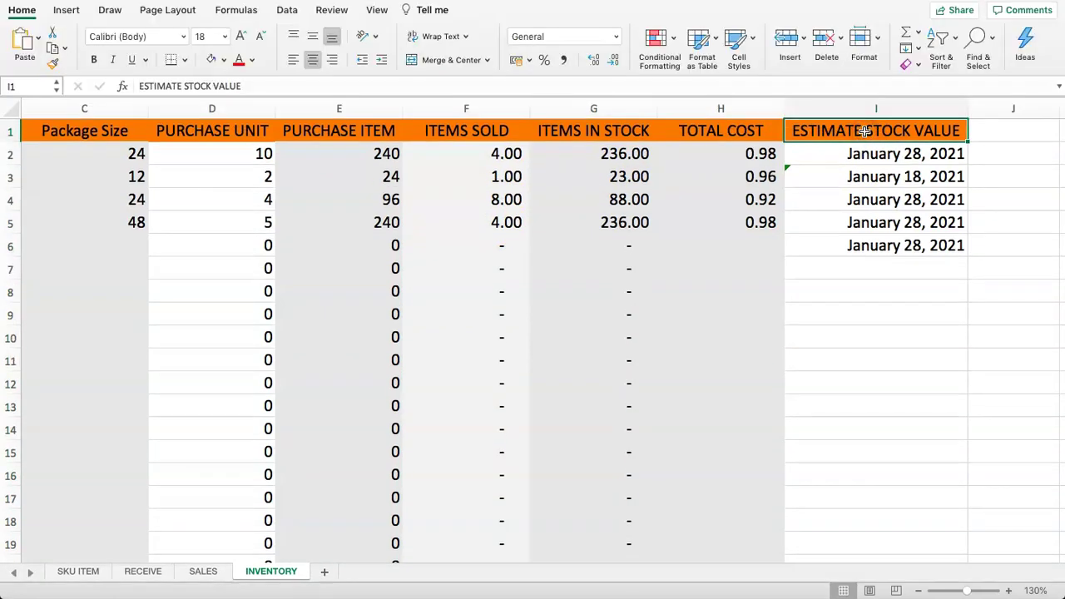
pyautogui.click(840, 159)
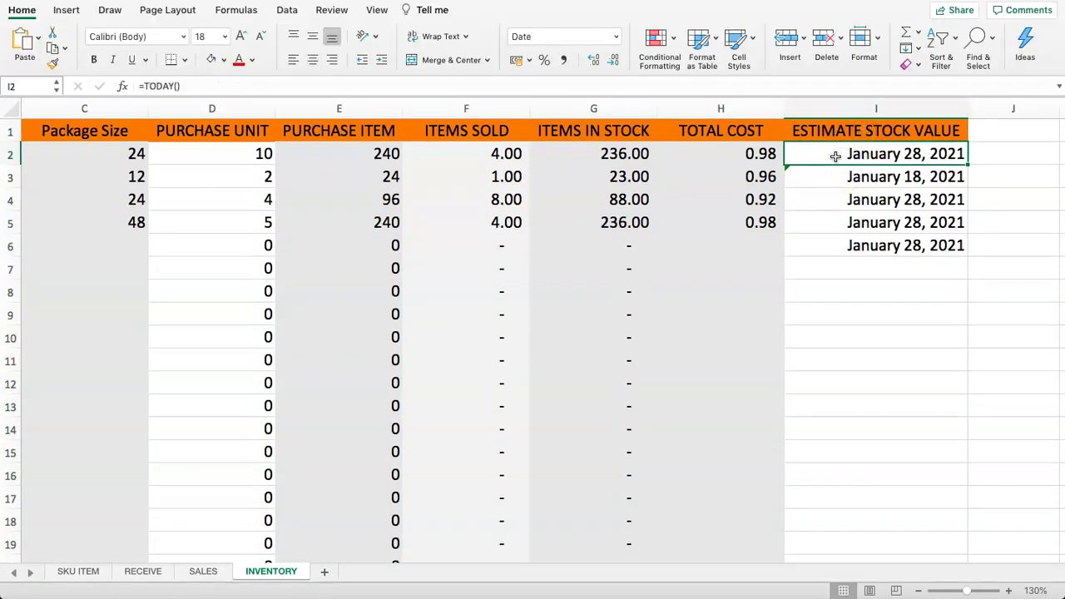
pyautogui.moveTo(835, 156); pyautogui.dragTo(870, 252)
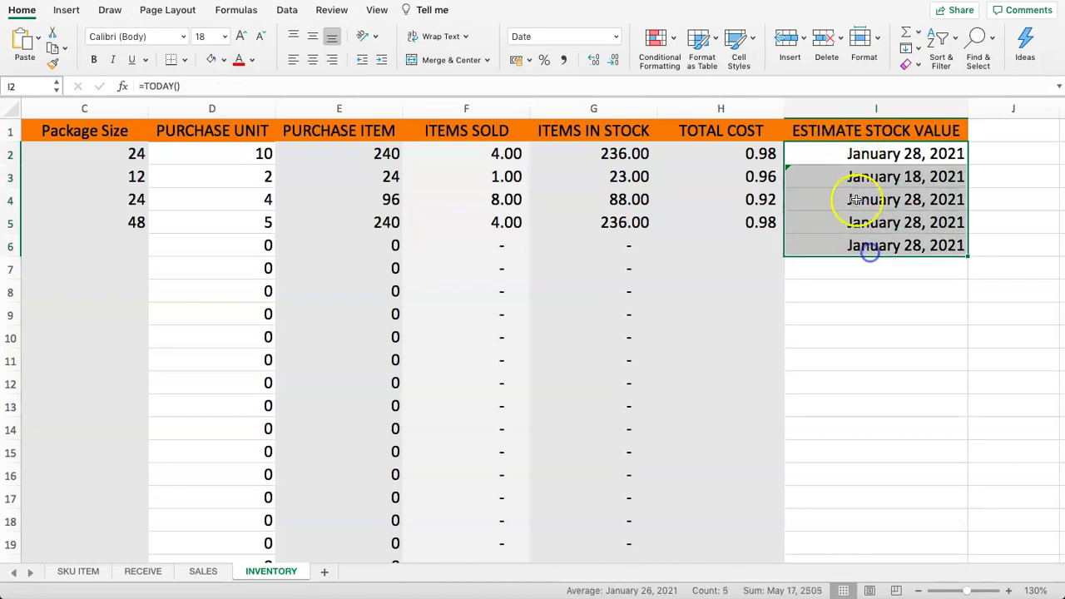
pyautogui.click(838, 268)
pyautogui.write('fdg')
pyautogui.press('Return')
pyautogui.click(833, 260)
pyautogui.click(572, 175)
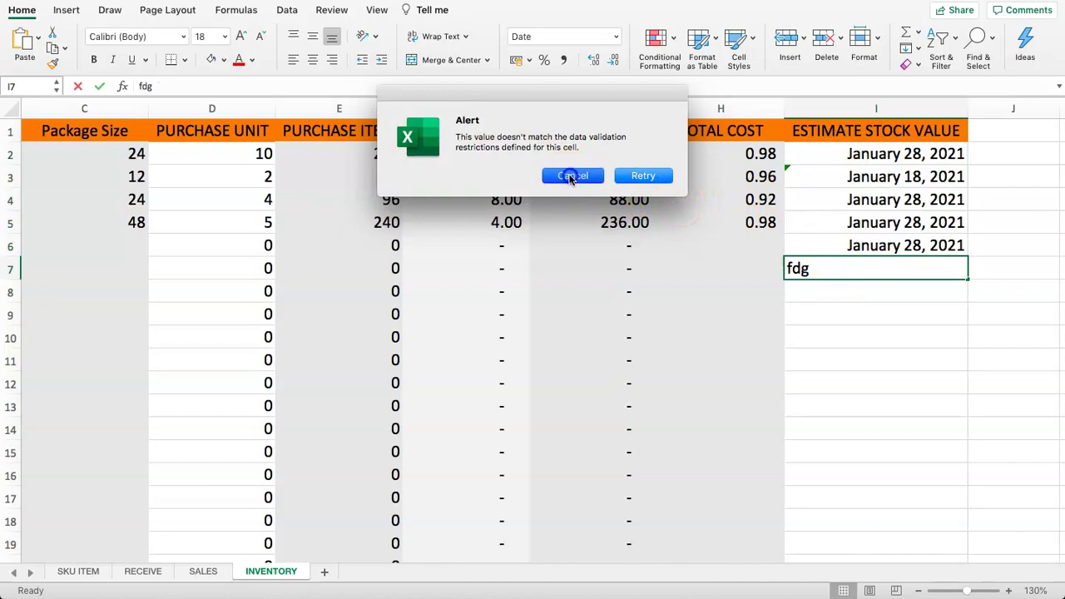
# - Clear all data validation settings from the ESTIMATE STOCK VALUE cells I2:I30
pyautogui.moveTo(827, 150); pyautogui.dragTo(844, 521)
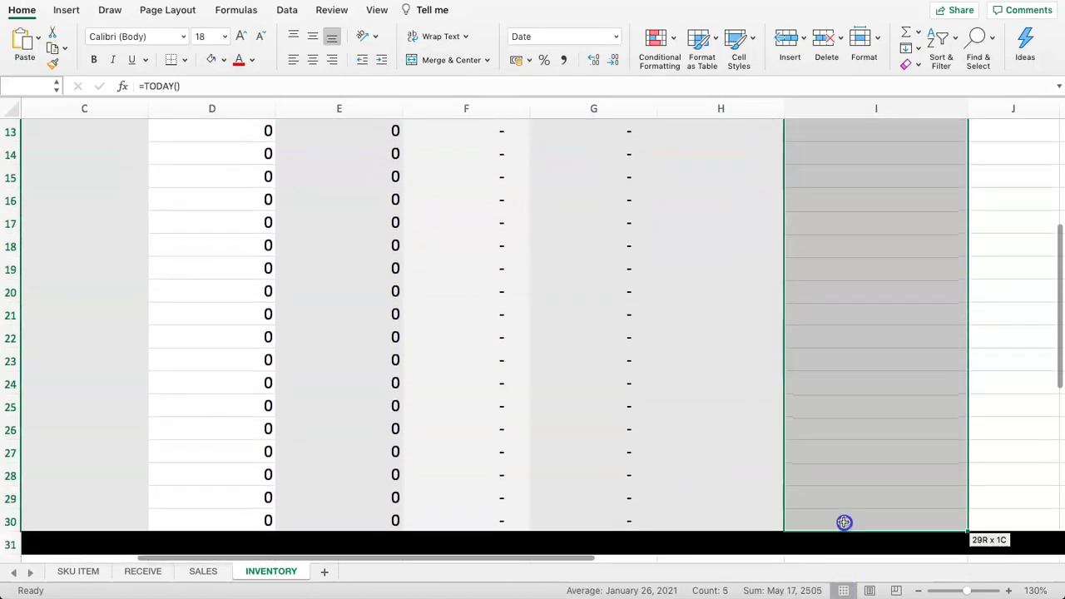
pyautogui.scroll(6, 849, 458)
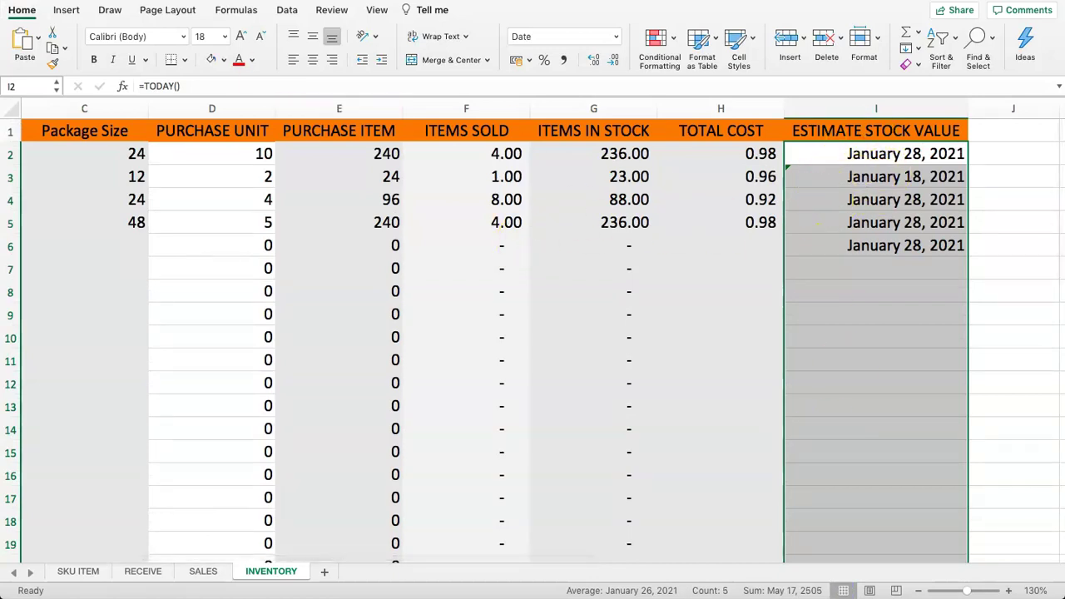
pyautogui.click(284, 11)
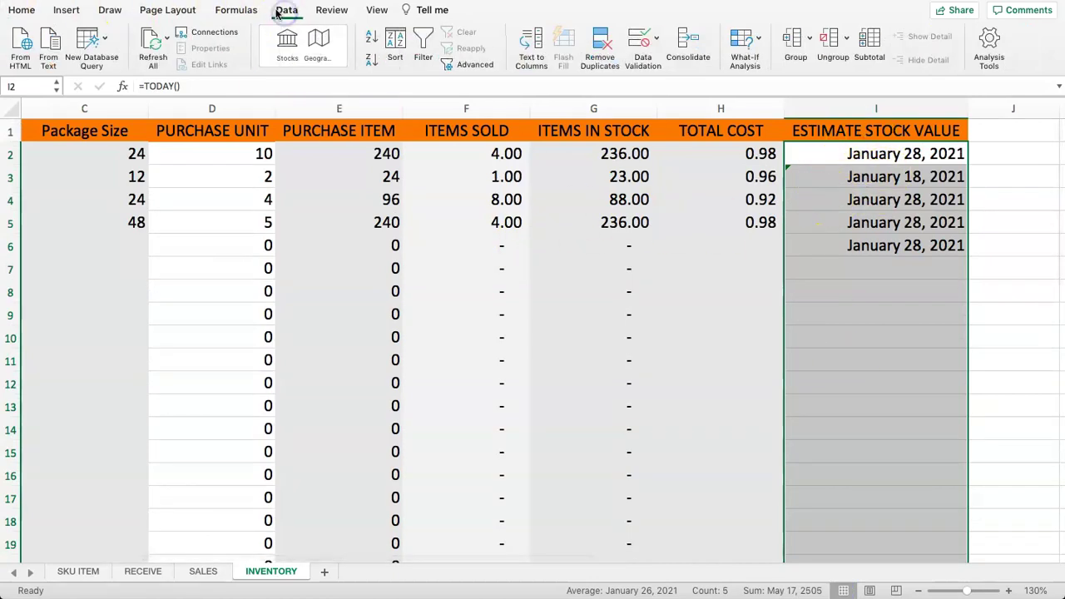
pyautogui.click(640, 38)
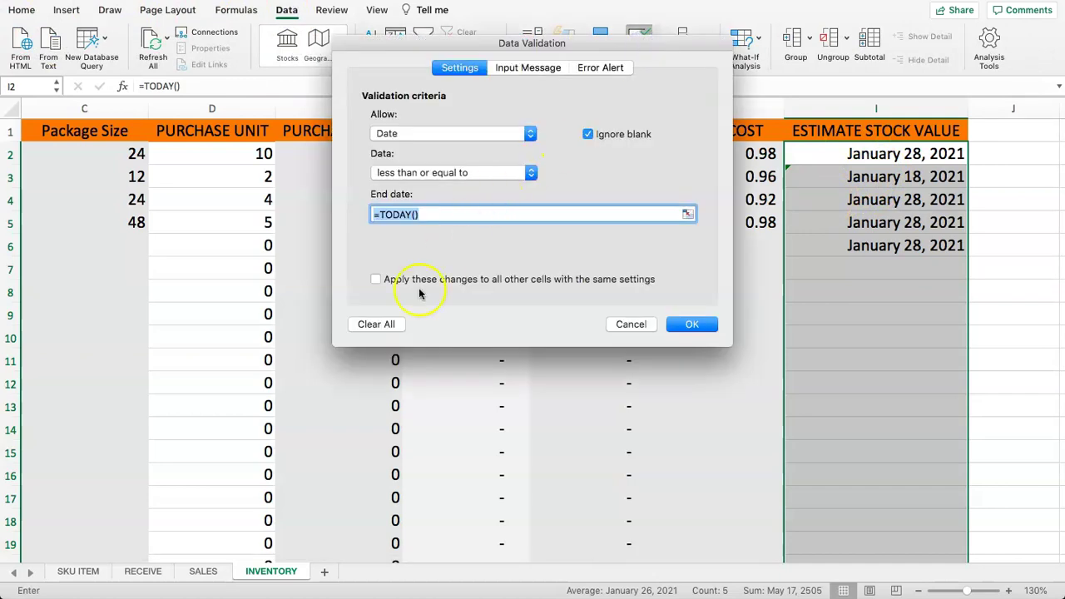
pyautogui.click(372, 325)
pyautogui.click(689, 323)
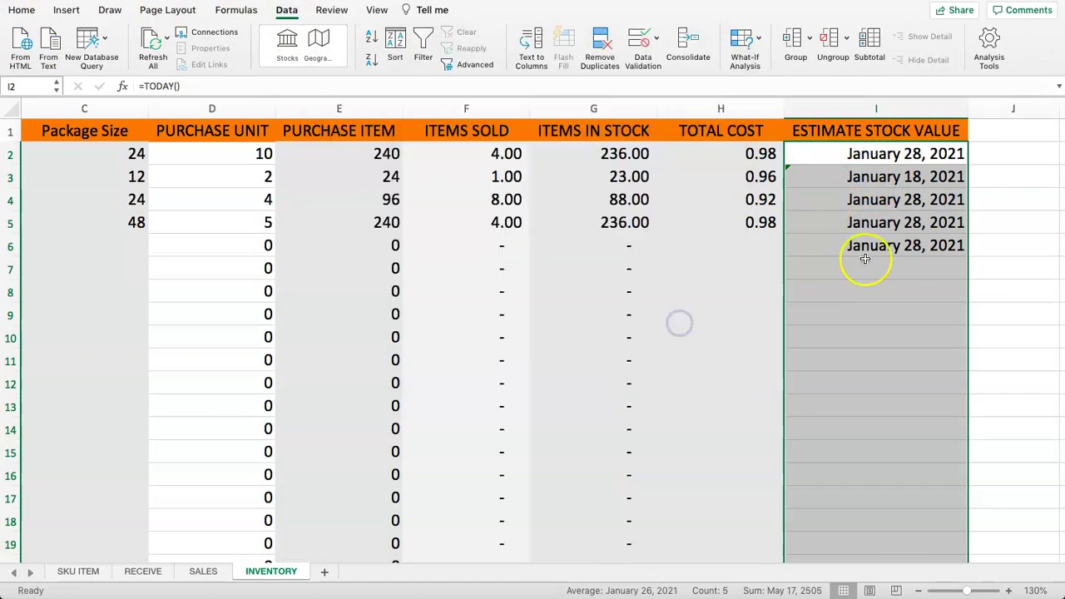
# - Delete the leftover dates from the ESTIMATE STOCK VALUE cells below the header
pyautogui.click(866, 263)
pyautogui.moveTo(876, 154); pyautogui.dragTo(879, 233)
pyautogui.click(863, 297)
pyautogui.moveTo(875, 154); pyautogui.dragTo(884, 333)
pyautogui.press('Delete')
pyautogui.hotkey('shift', 'BackSpace')
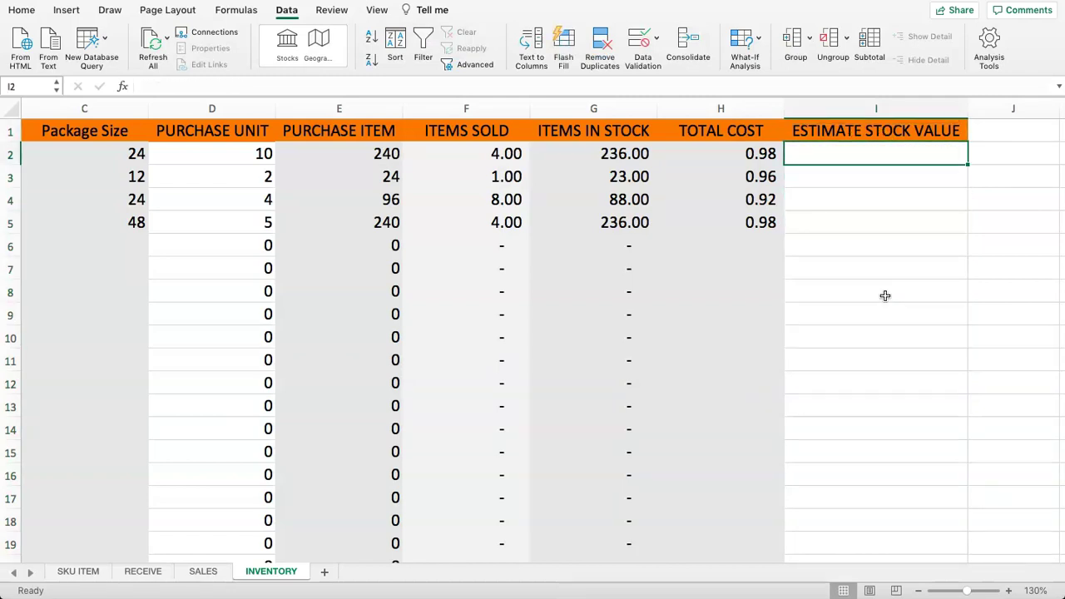
pyautogui.press('Return')
pyautogui.click(866, 160)
pyautogui.press('Delete')
# - Examine the existing formulas in the first TOTAL COST and ITEMS IN STOCK cells
pyautogui.click(718, 153)
pyautogui.click(614, 153)
pyautogui.moveTo(703, 154); pyautogui.dragTo(713, 311)
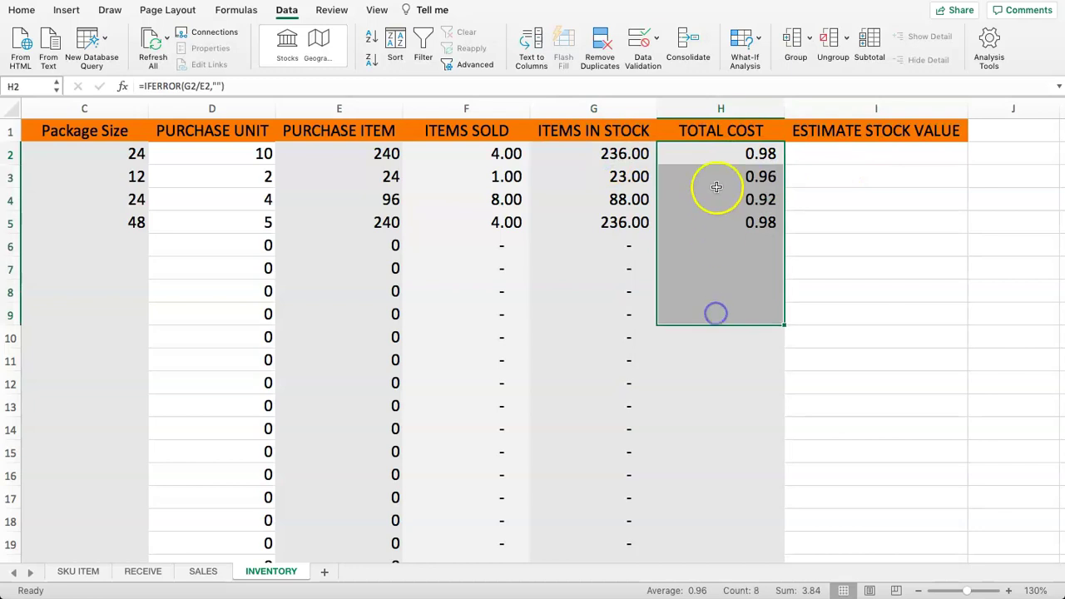
pyautogui.click(713, 174)
pyautogui.click(707, 159)
pyautogui.click(711, 137)
pyautogui.click(699, 159)
pyautogui.moveTo(851, 154); pyautogui.dragTo(860, 199)
pyautogui.moveTo(716, 134); pyautogui.dragTo(717, 146)
pyautogui.click(607, 157)
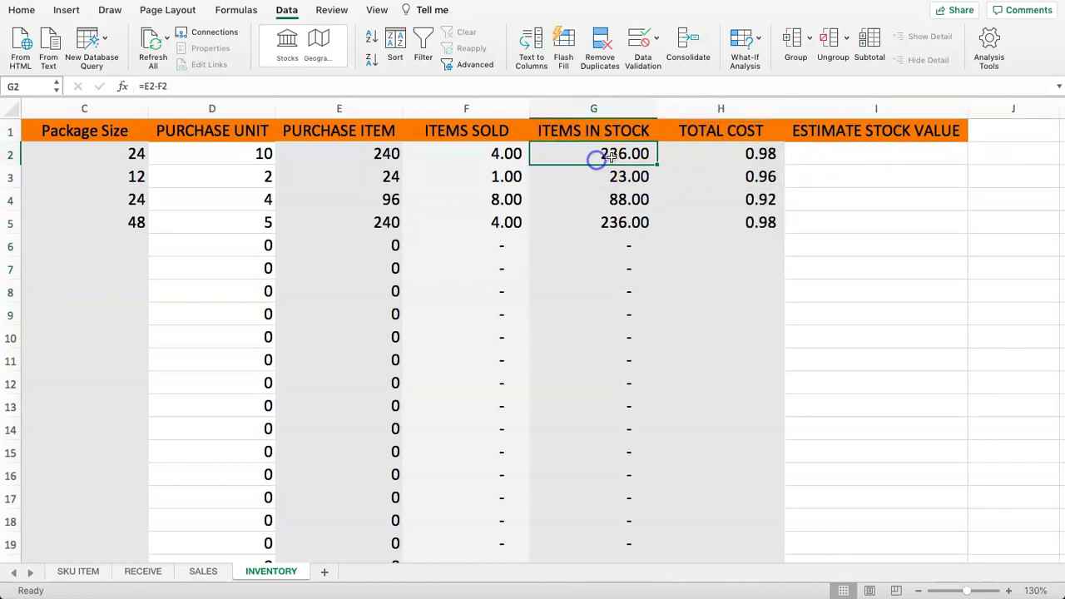
# - Start a SUMIF formula in TOTAL COST cell H2 with range RECEIVE!A2:A30 and criteria INVENTORY!A2
pyautogui.click(706, 154)
pyautogui.write('=')
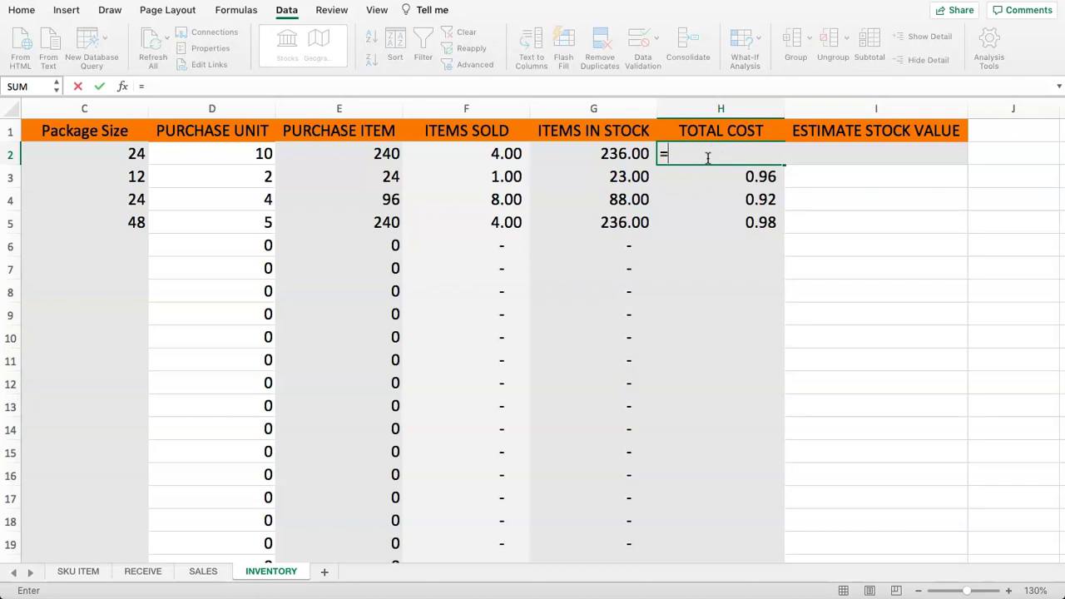
pyautogui.write('SUM')
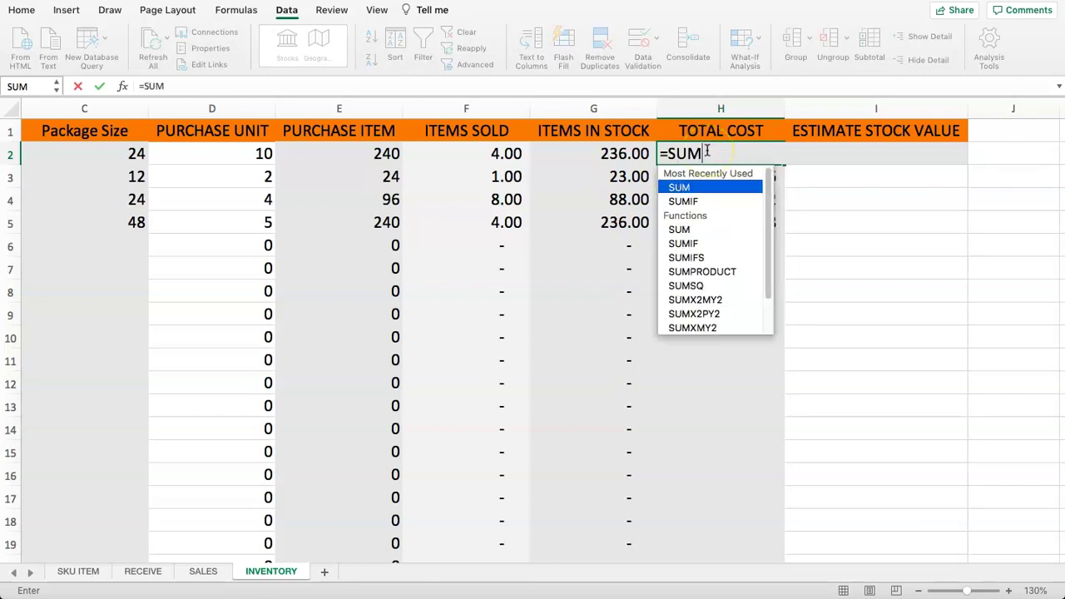
pyautogui.write('IF(')
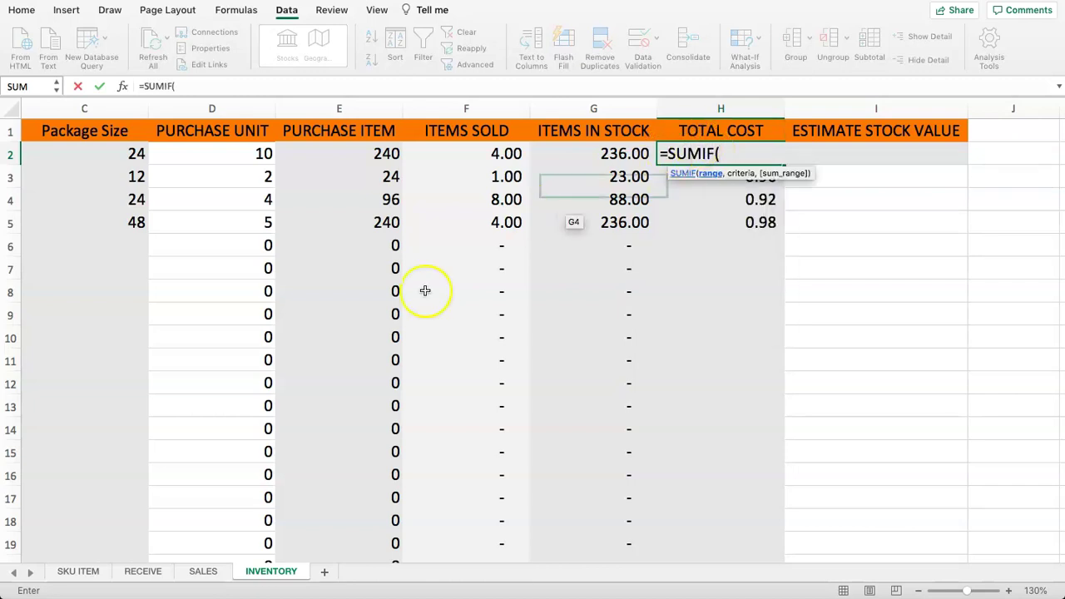
pyautogui.click(141, 572)
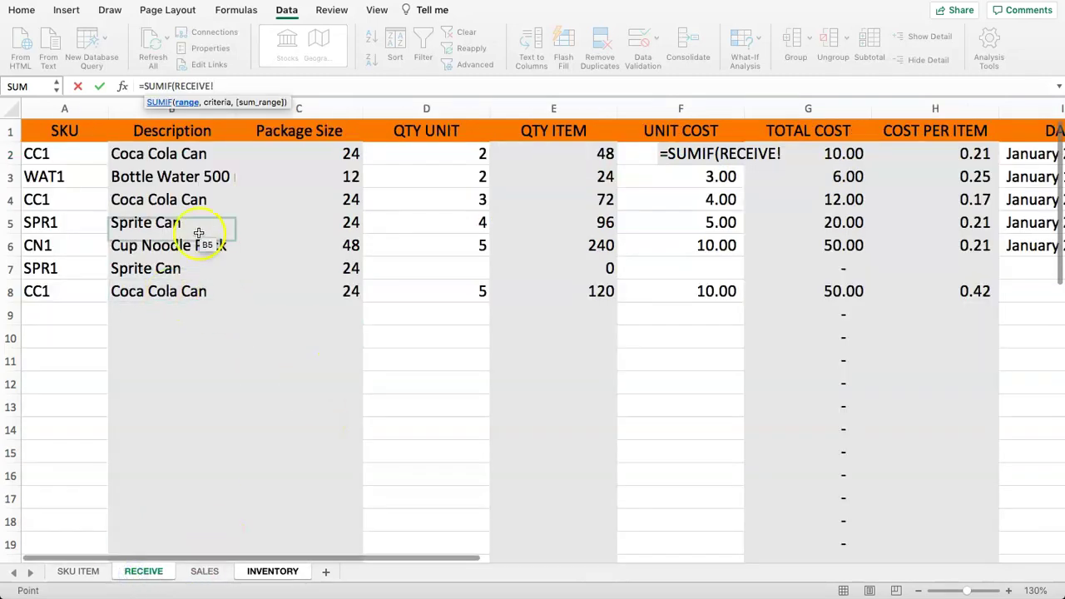
pyautogui.moveTo(70, 153); pyautogui.dragTo(25, 517)
pyautogui.write(',')
pyautogui.click(272, 572)
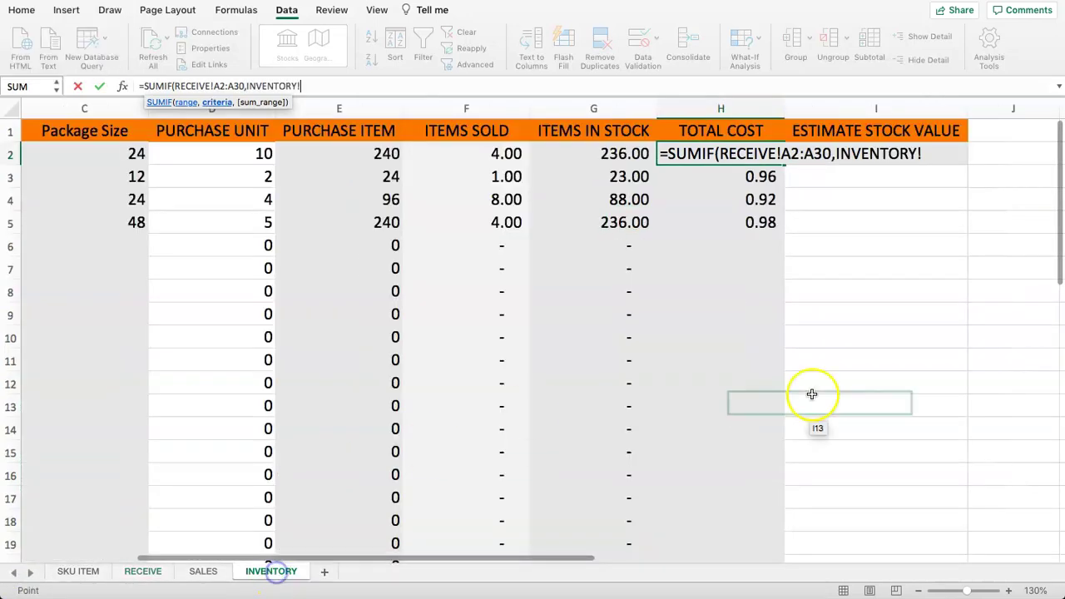
pyautogui.moveTo(561, 561); pyautogui.dragTo(370, 556)
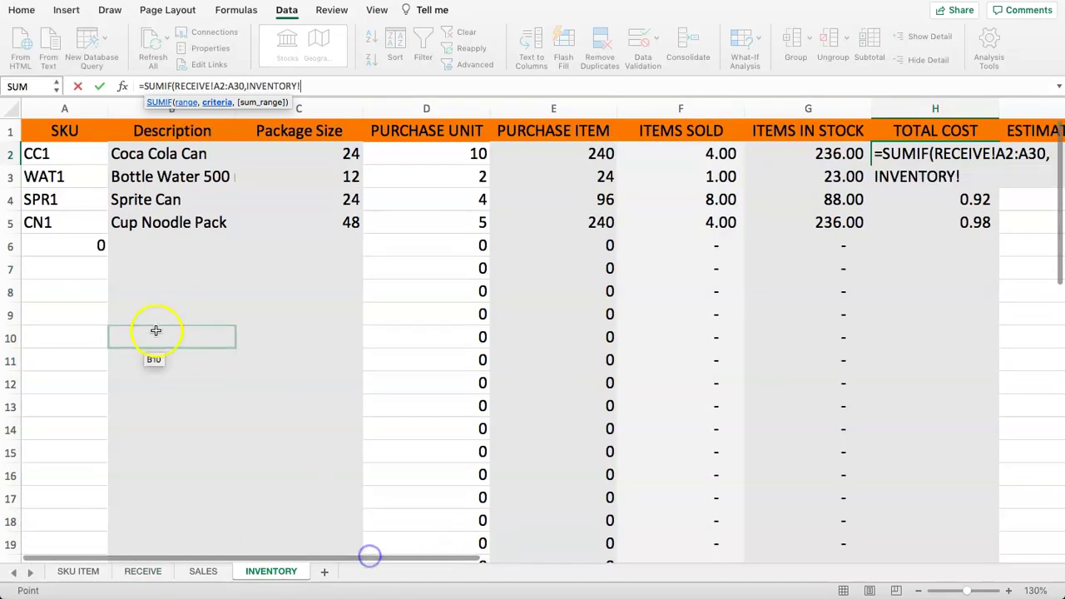
pyautogui.click(68, 153)
pyautogui.write(',')
# - Complete the H2 SUMIF formula with the UNIT COST cells RECEIVE!F2:F30 as the sum range
pyautogui.click(129, 572)
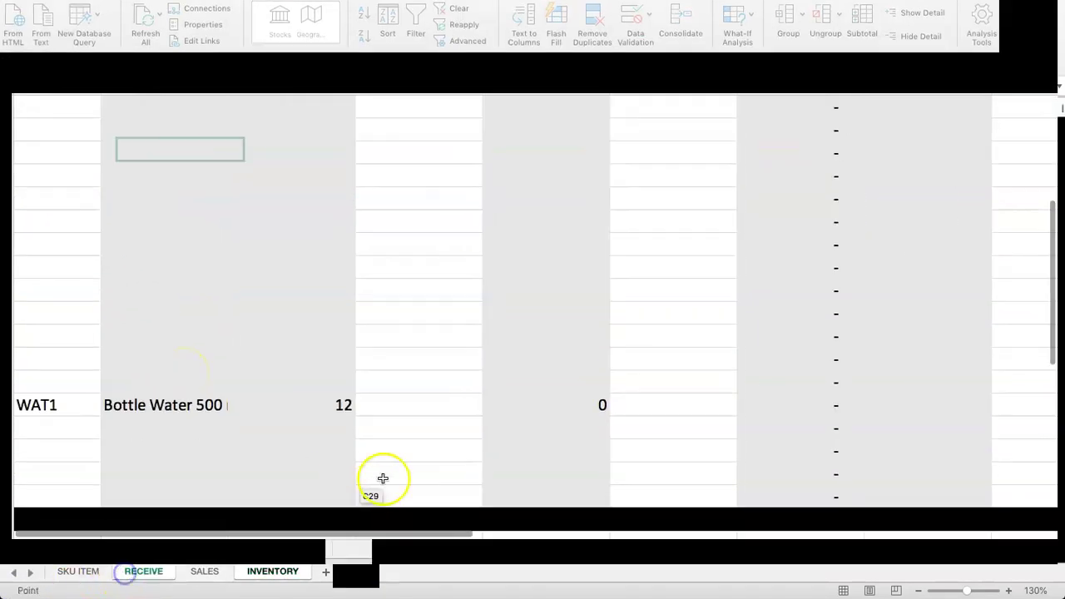
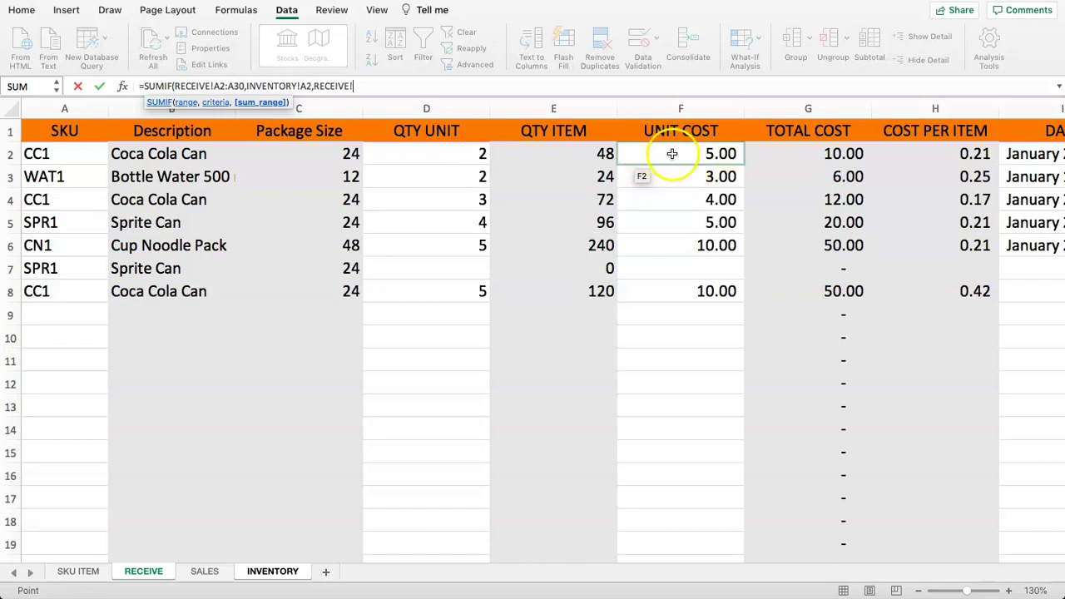
pyautogui.moveTo(680, 153); pyautogui.dragTo(674, 528)
pyautogui.scroll(5, 632, 374)
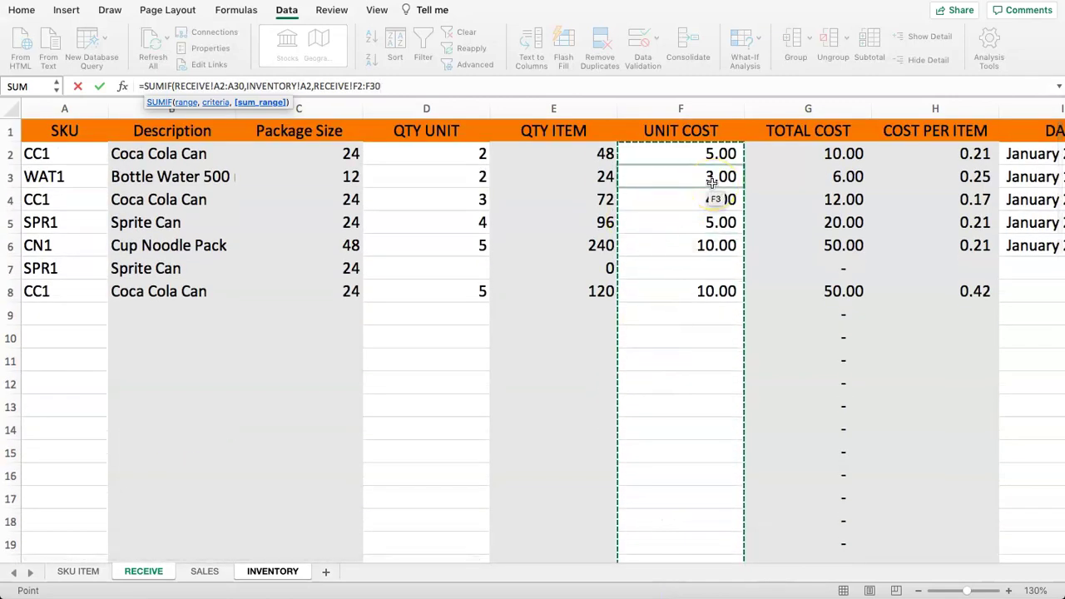
pyautogui.press('Return')
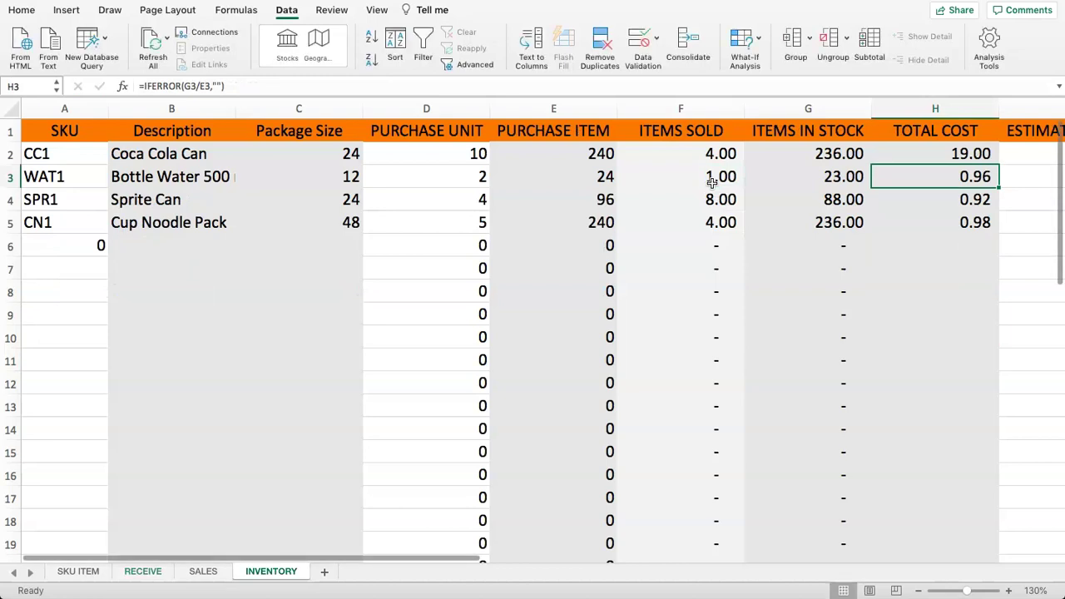
# - Make the H2 formula's RECEIVE ranges absolute as $A$2:$A$30 and $F$2:$F$30
pyautogui.click(934, 150)
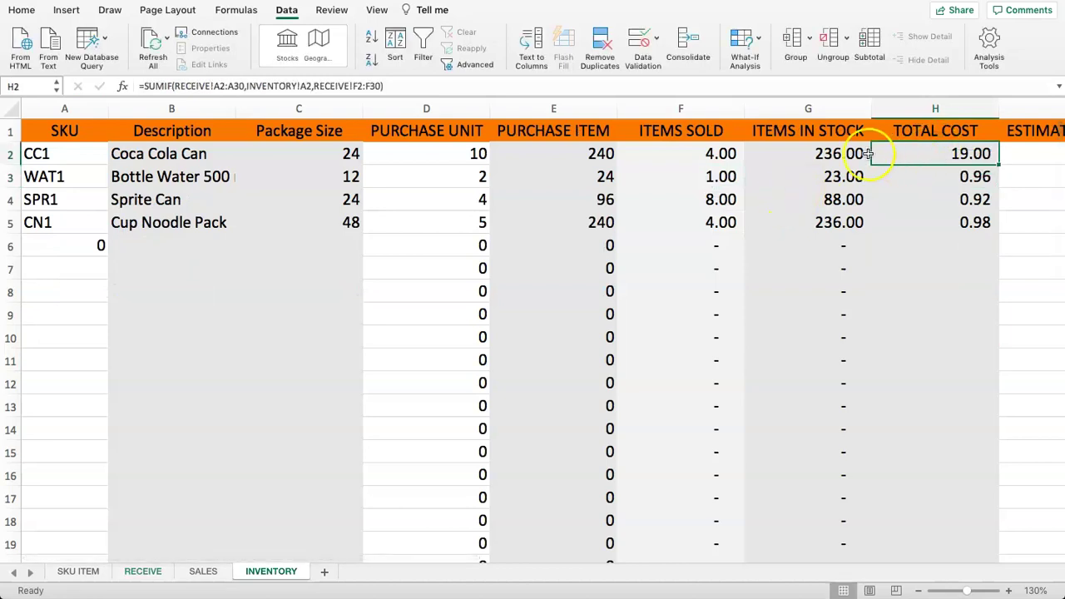
pyautogui.hscroll(2, 904, 151)
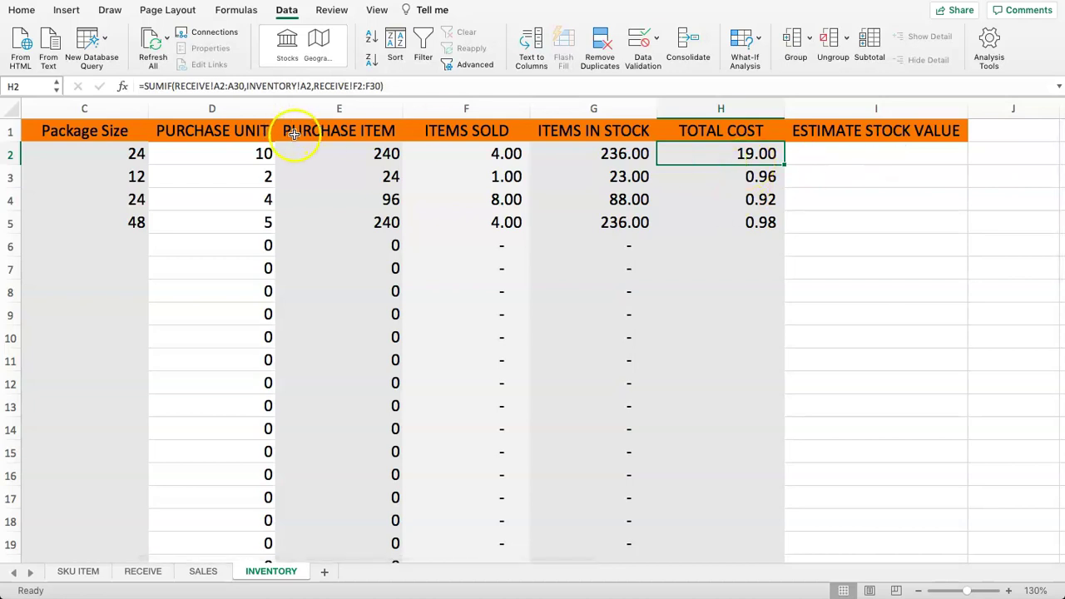
pyautogui.click(224, 86)
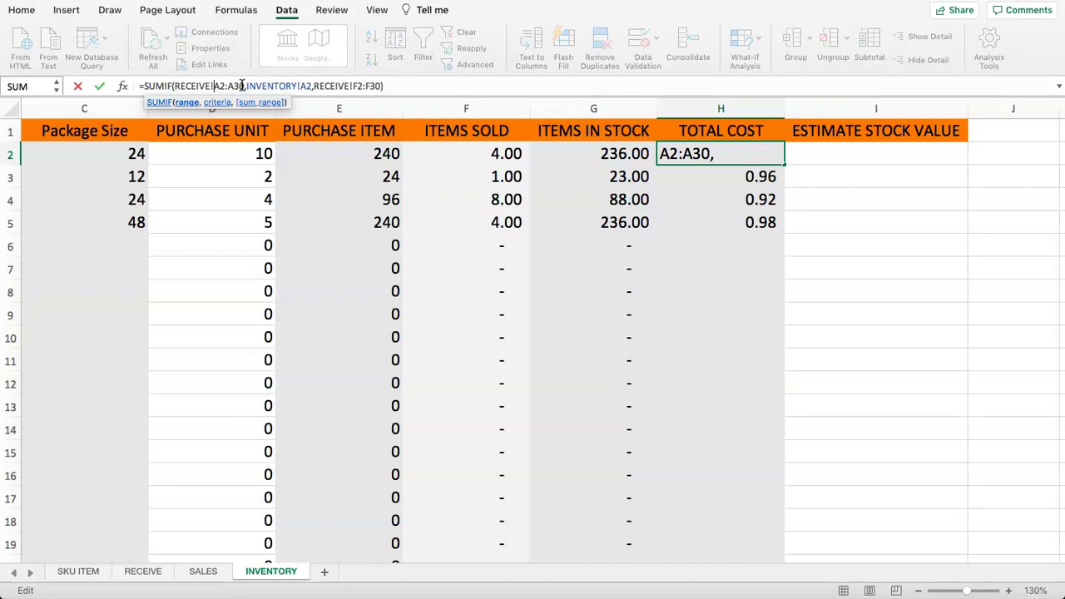
pyautogui.write('$A')
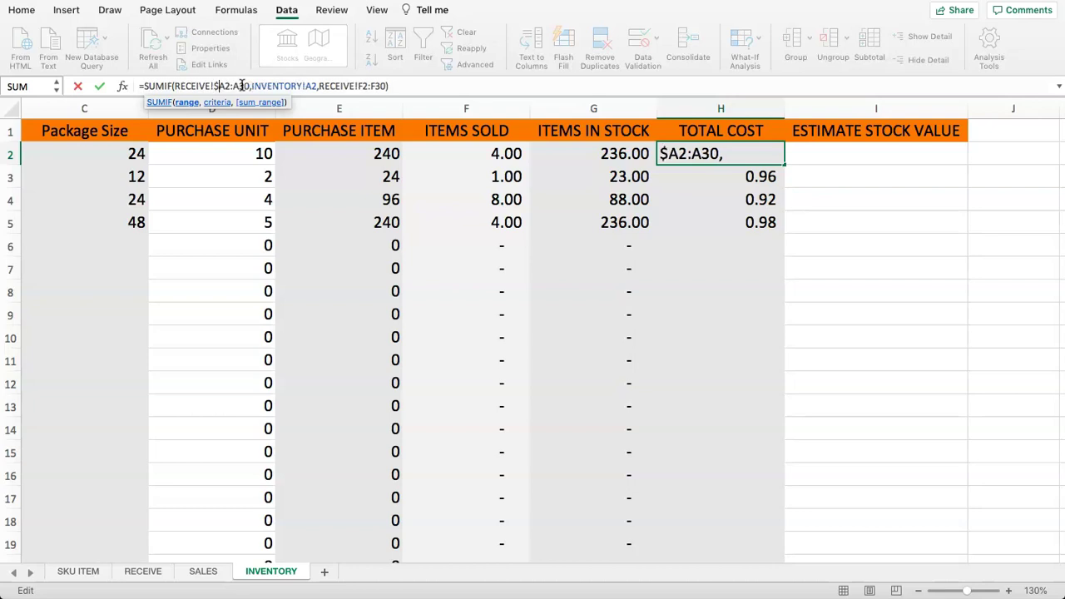
pyautogui.write('$')
pyautogui.click(240, 86)
pyautogui.write('$')
pyautogui.press('Right')
pyautogui.write('$')
pyautogui.click(374, 86)
pyautogui.write('$')
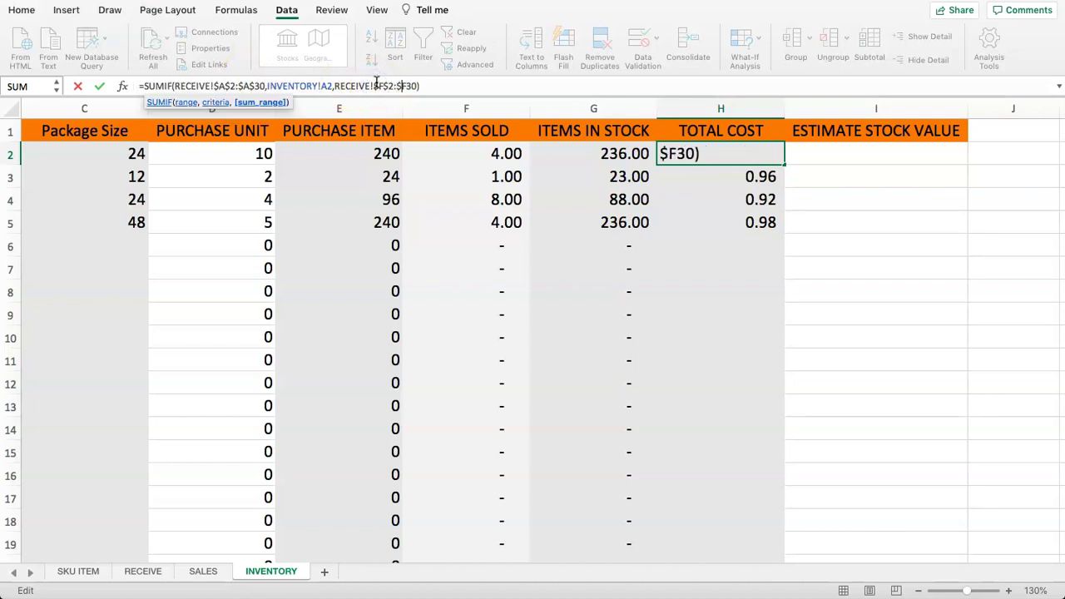
pyautogui.press('Return')
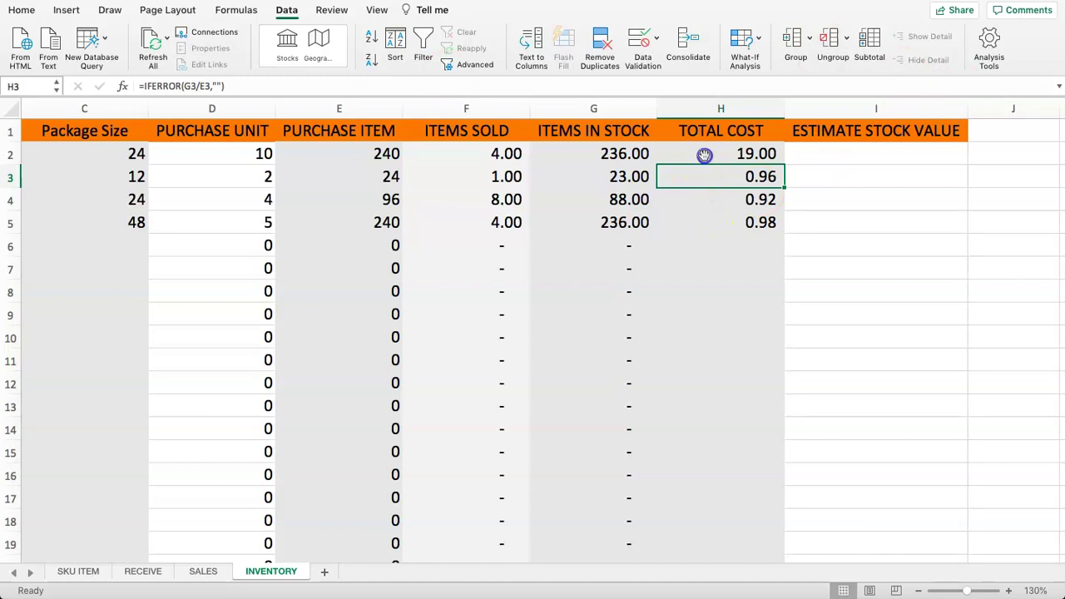
# - Fill the TOTAL COST formula from H2 down to row 30
pyautogui.click(704, 155)
pyautogui.click(431, 153)
pyautogui.click(739, 174)
pyautogui.click(737, 155)
pyautogui.moveTo(785, 165); pyautogui.dragTo(744, 527)
pyautogui.scroll(3, 752, 277)
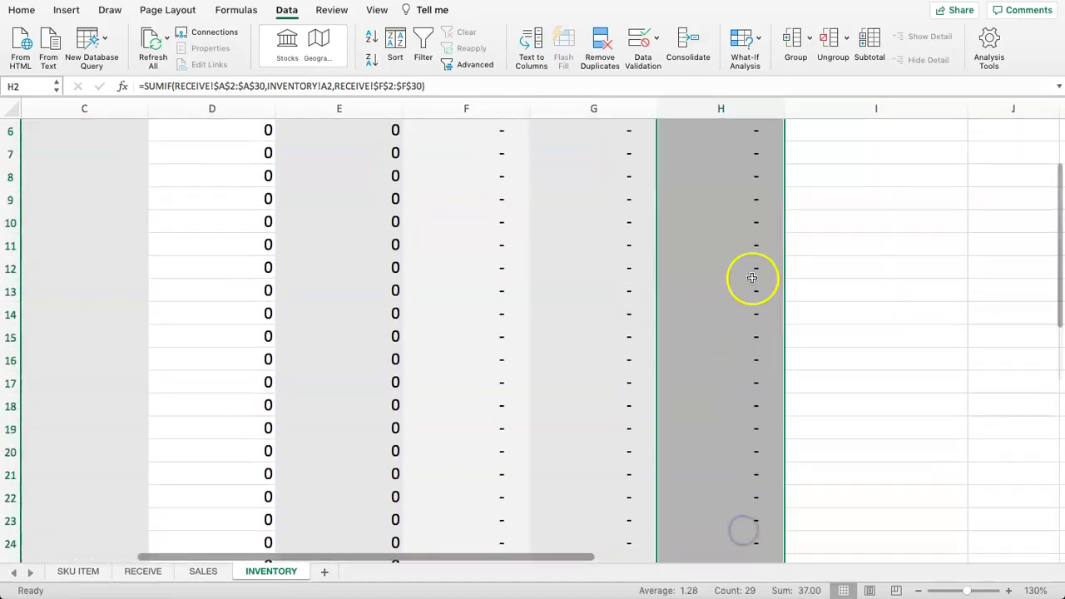
pyautogui.scroll(3, 752, 278)
# - Insert a column before ESTIMATE STOCK VALUE and title it COST PER ITEM
pyautogui.click(832, 108)
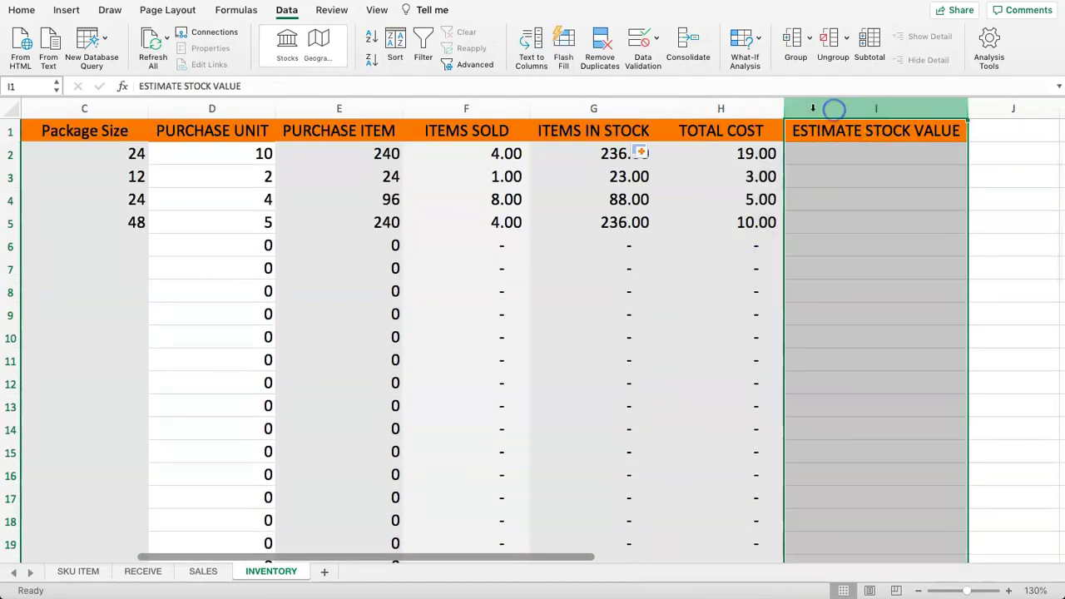
pyautogui.rightClick(832, 108)
pyautogui.click(842, 178)
pyautogui.click(774, 176)
pyautogui.click(817, 134)
pyautogui.write('COST PER ITEM')
pyautogui.click(865, 151)
# - Enter =H2/E2 in COST PER ITEM cell I2, dividing total cost by purchased items
pyautogui.click(779, 154)
pyautogui.click(832, 152)
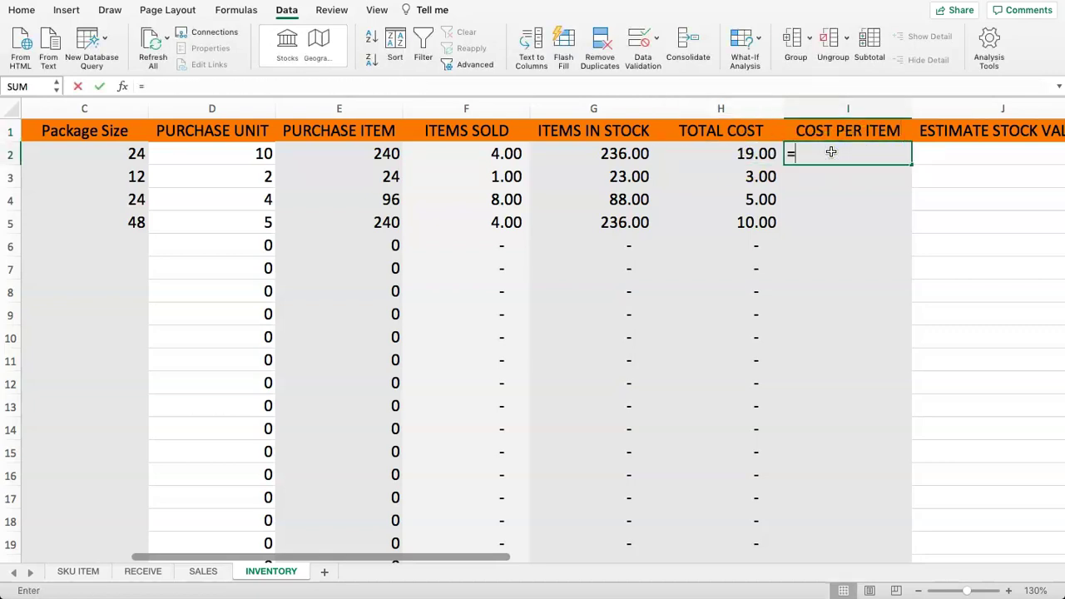
pyautogui.write('=')
pyautogui.click(741, 152)
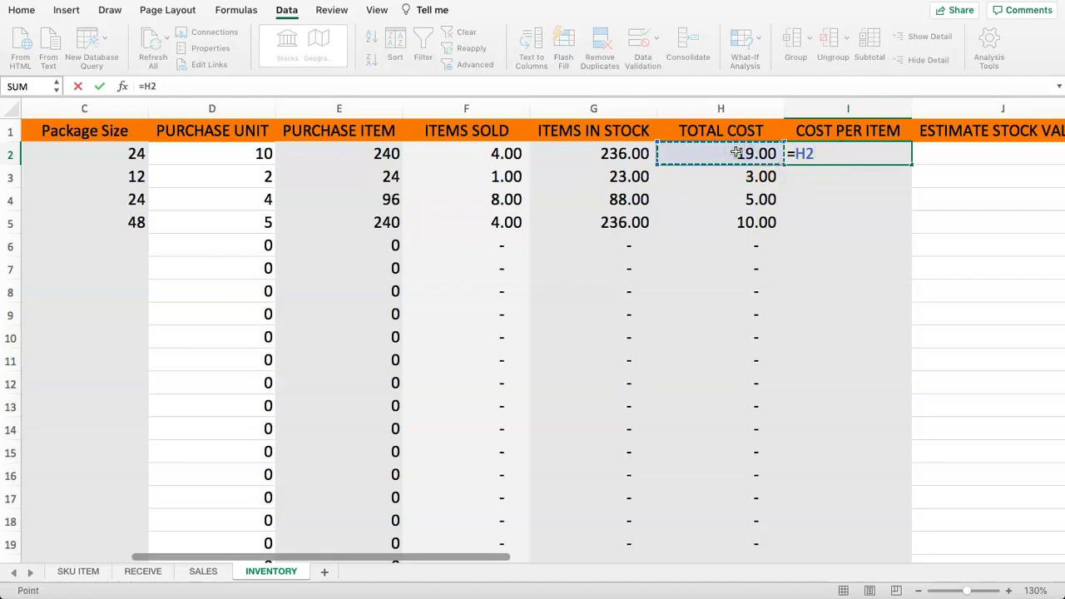
pyautogui.click(588, 154)
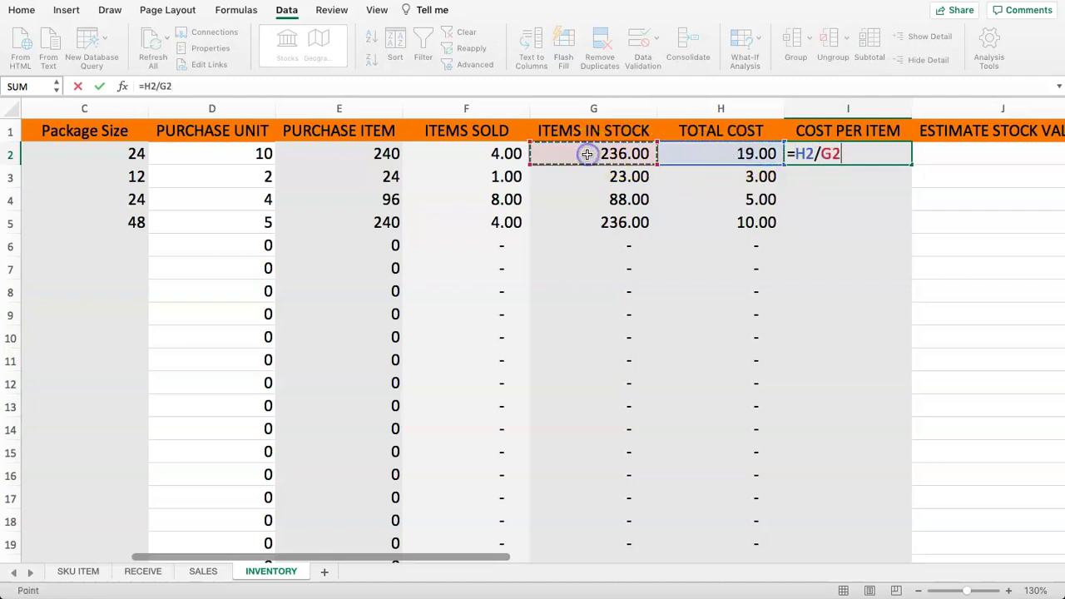
pyautogui.click(346, 152)
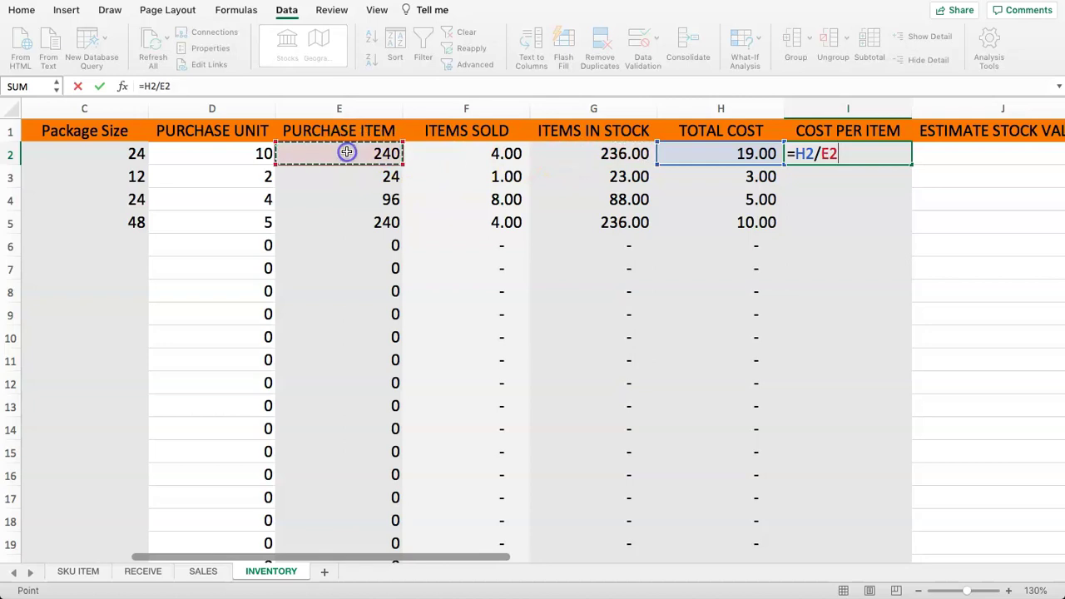
pyautogui.press('Return')
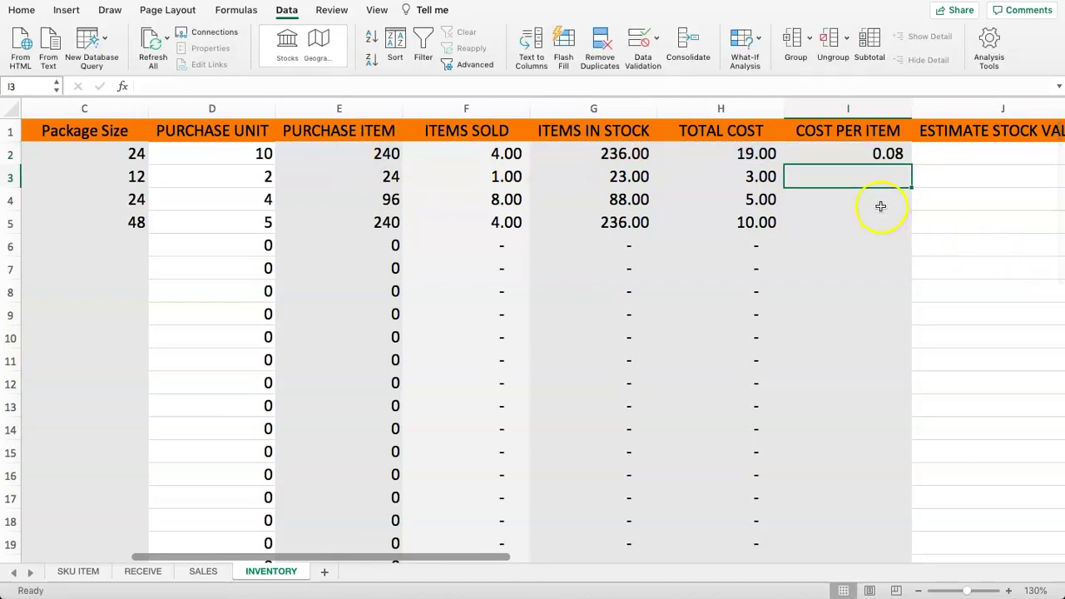
# - Fill the COST PER ITEM formula from I2 down to row 30
pyautogui.click(813, 155)
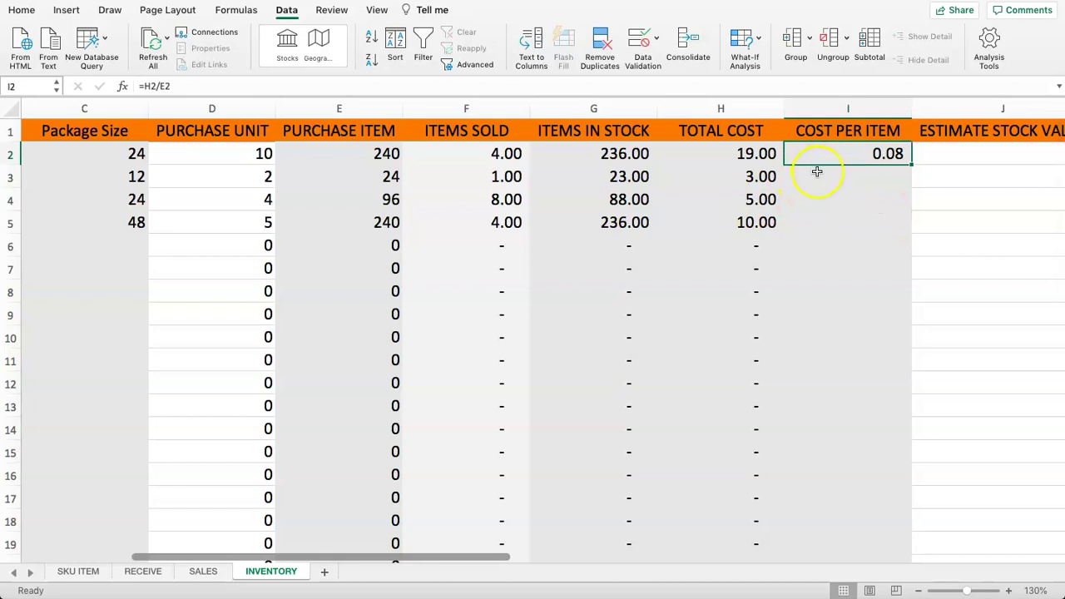
pyautogui.moveTo(911, 164); pyautogui.dragTo(856, 527)
pyautogui.scroll(6, 880, 274)
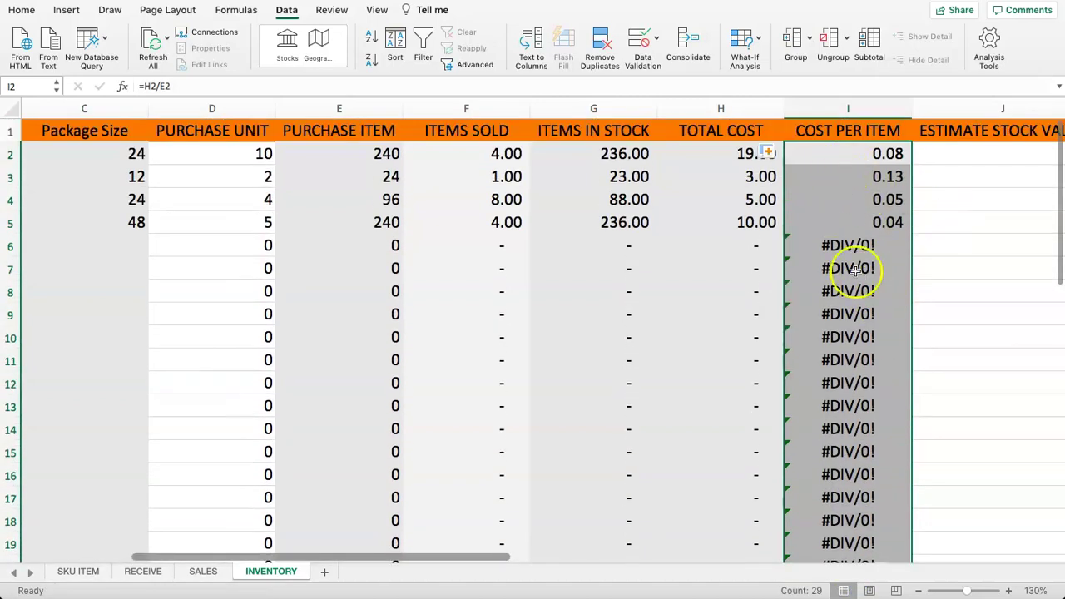
# - Wrap the COST PER ITEM formula in I2 in IFERROR with an empty-text fallback, as =IFERROR(H2/E2,"")
pyautogui.click(841, 162)
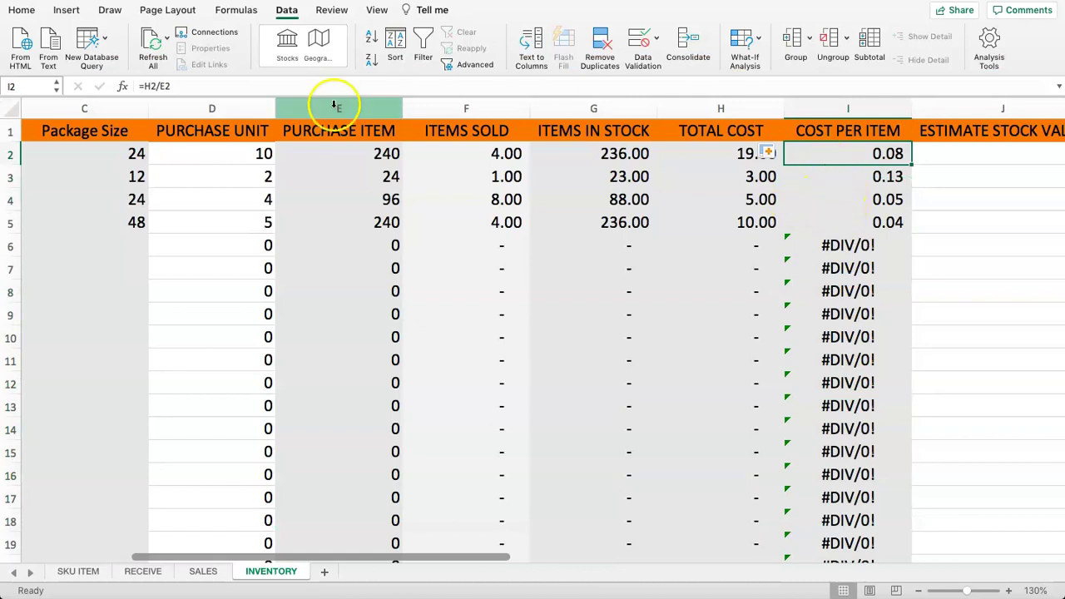
pyautogui.click(143, 87)
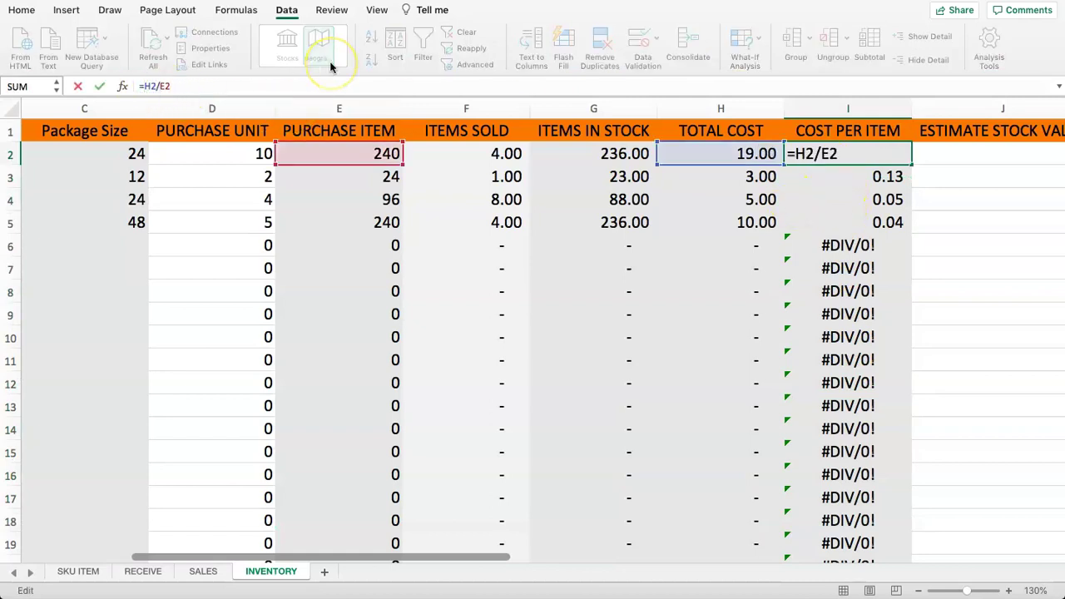
pyautogui.write('IFERROR')
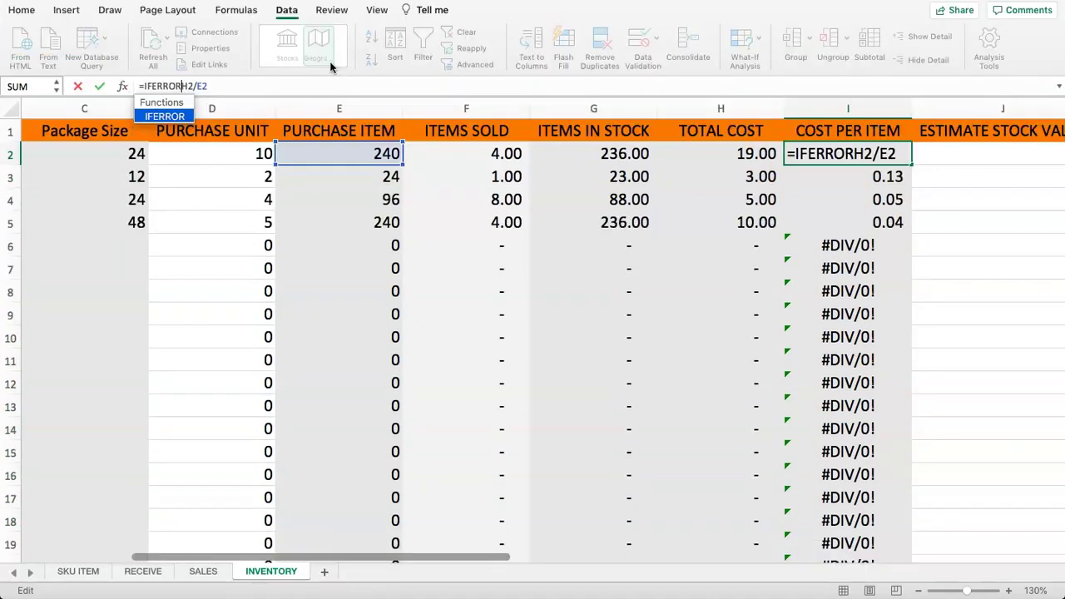
pyautogui.write('(H2/E2')
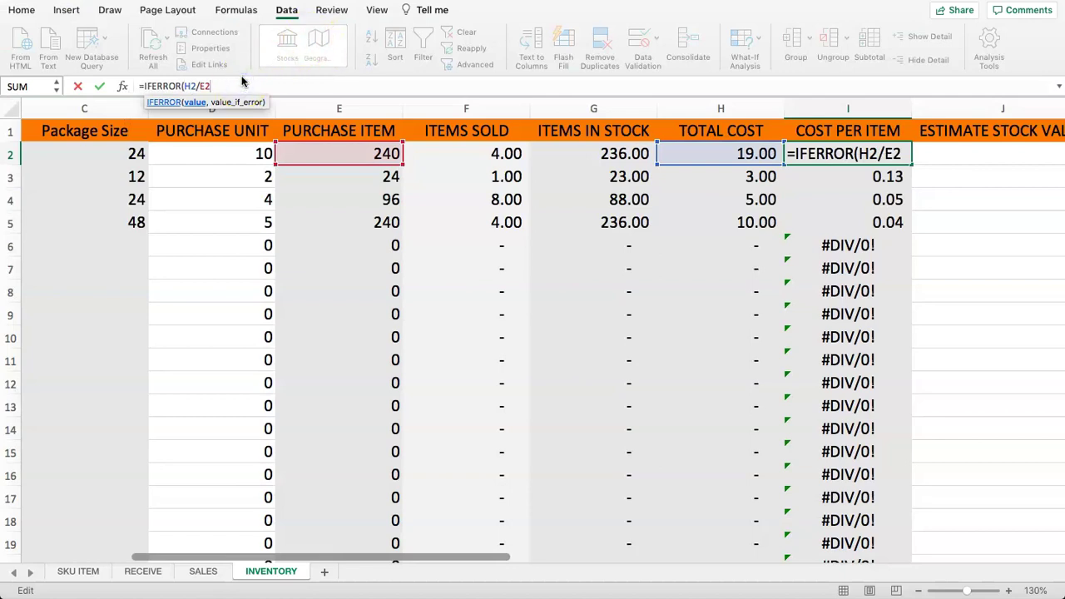
pyautogui.write(',""')
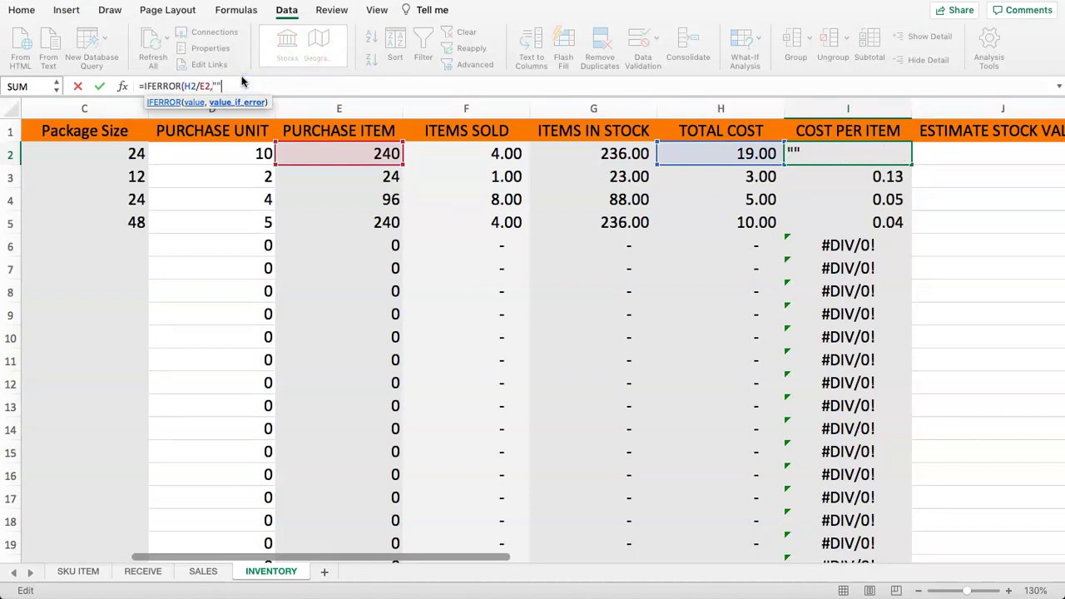
pyautogui.press('Return')
# - Fill the COST PER ITEM IFERROR formula from I2 down to row 30
pyautogui.click(826, 152)
pyautogui.doubleClick(911, 164)
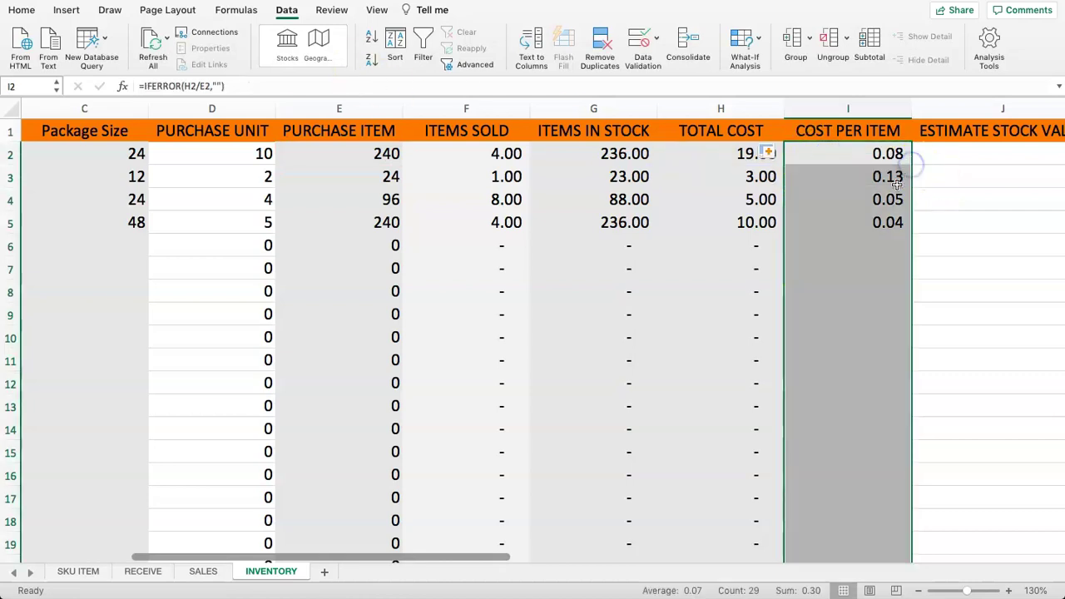
pyautogui.moveTo(849, 357); pyautogui.dragTo(837, 244)
pyautogui.click(828, 170)
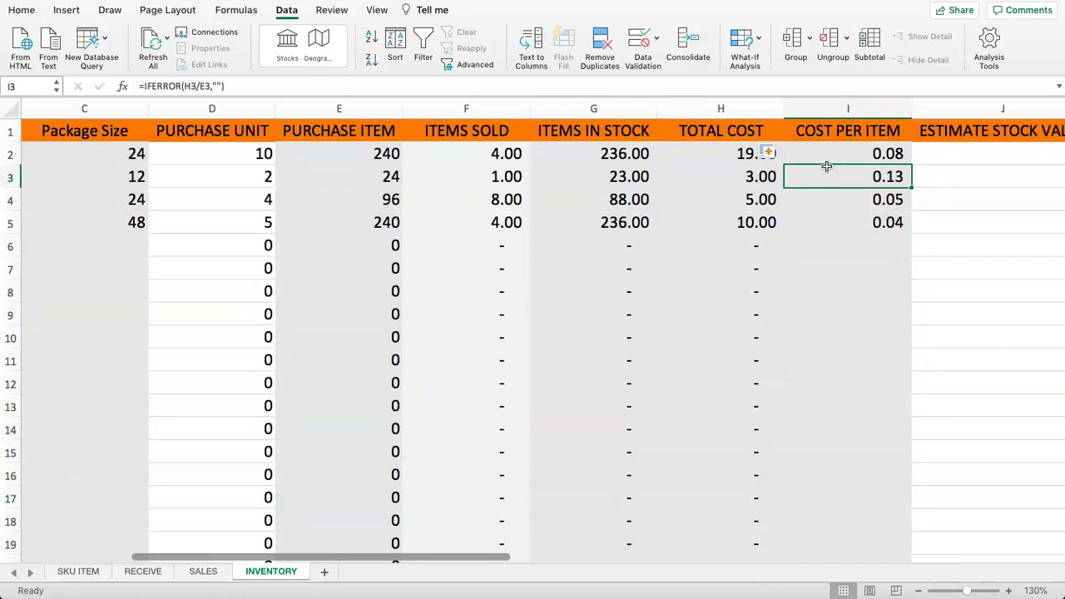
# - Examine the row 2 TOTAL COST, ITEMS IN STOCK and COST PER ITEM cells as inputs for the stock value
pyautogui.click(989, 145)
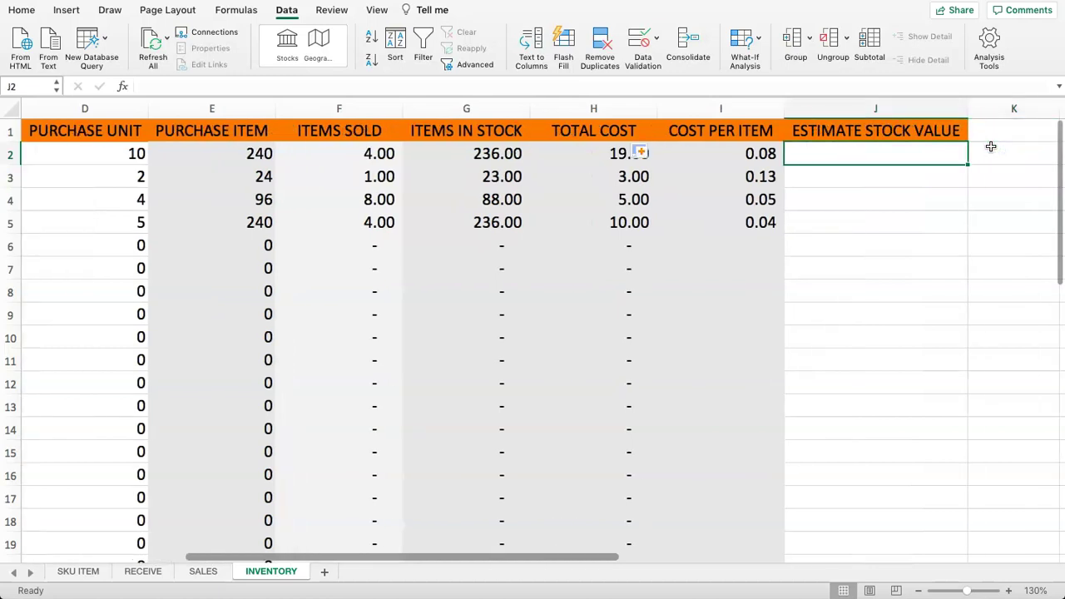
pyautogui.press('Left')
pyautogui.press('Right')
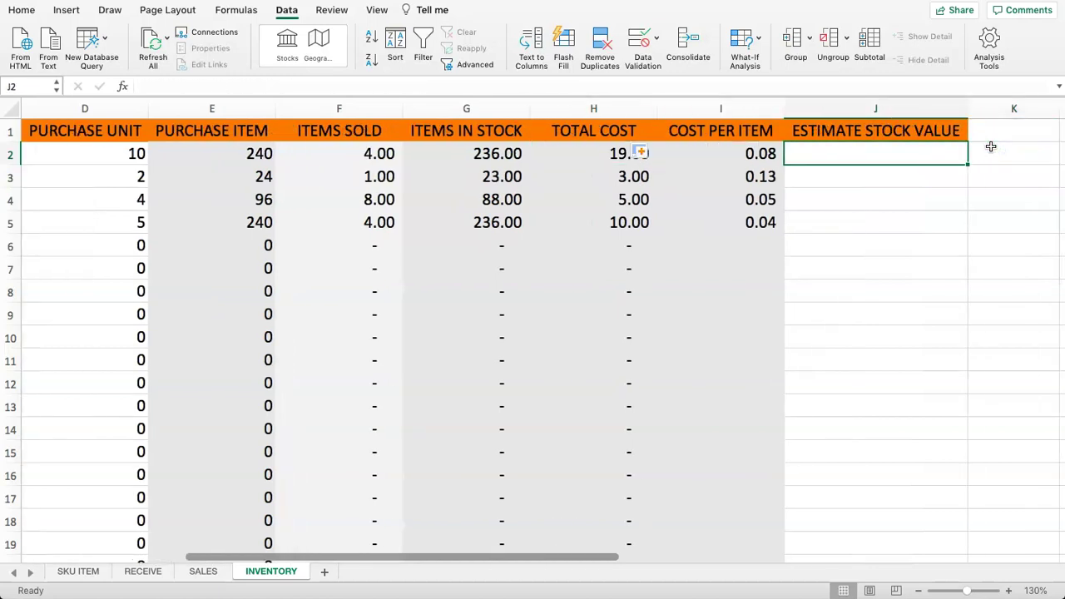
pyautogui.press('Left')
pyautogui.press('Right')
pyautogui.click(574, 154)
pyautogui.click(472, 153)
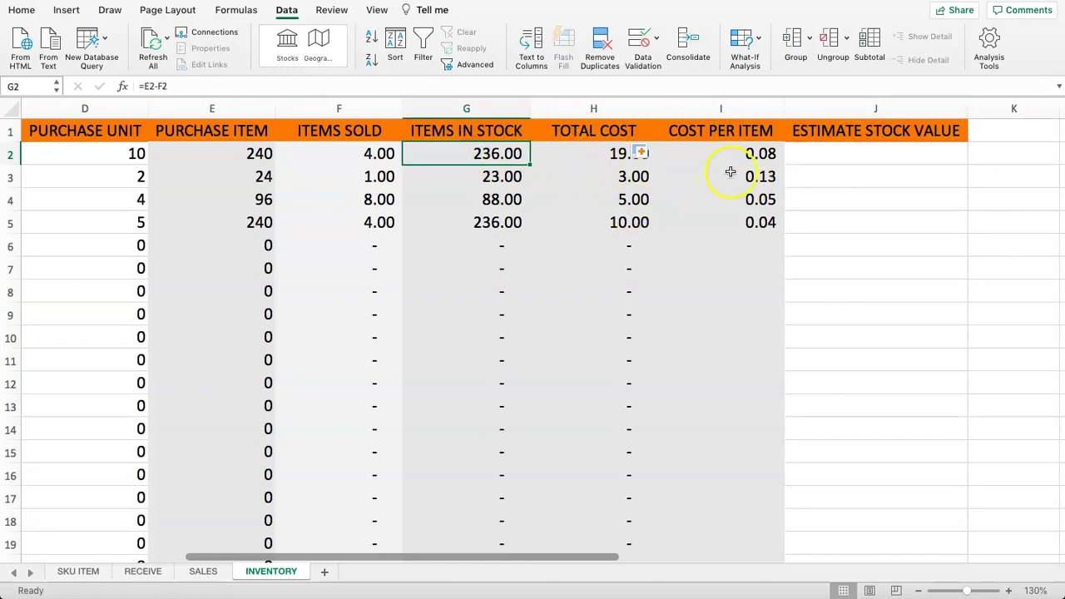
pyautogui.click(708, 158)
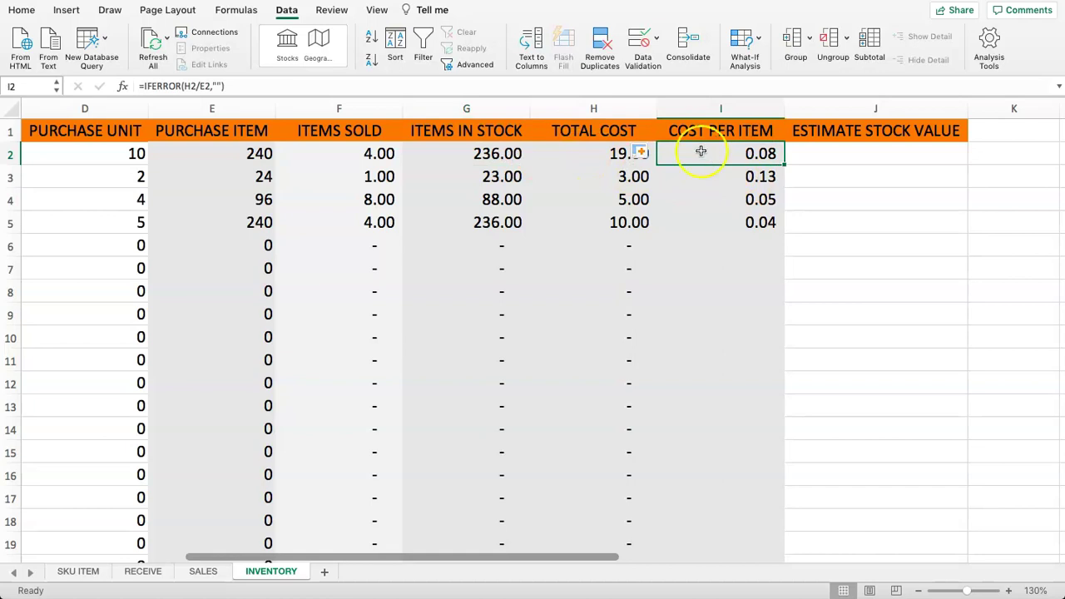
# - Enter =G2*I2 in ESTIMATE STOCK VALUE cell J2, multiplying items in stock by cost per item
pyautogui.click(808, 156)
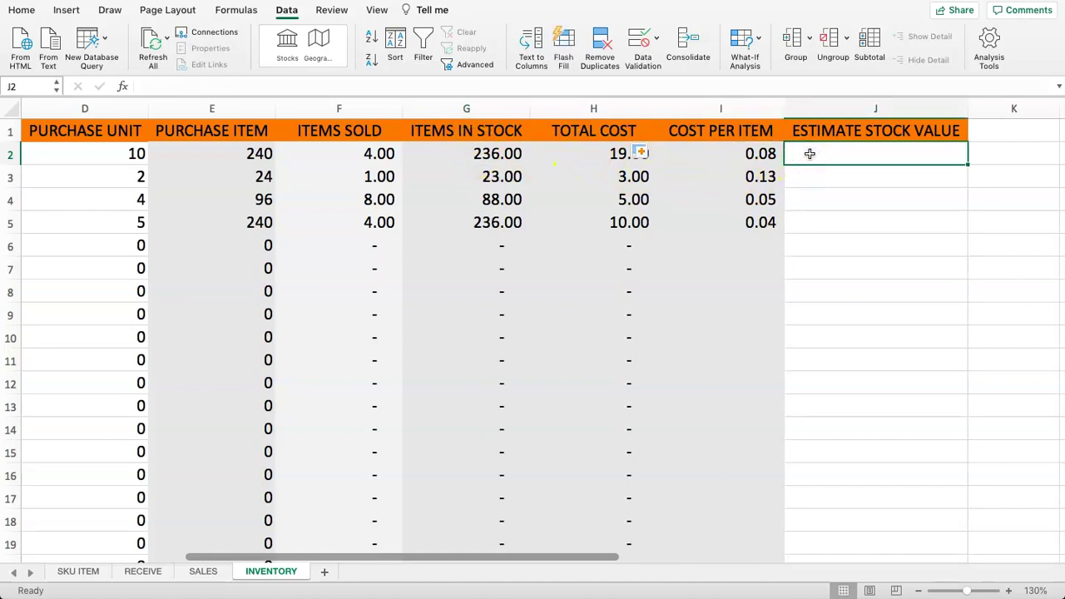
pyautogui.write('=')
pyautogui.click(456, 154)
pyautogui.write('*')
pyautogui.click(708, 150)
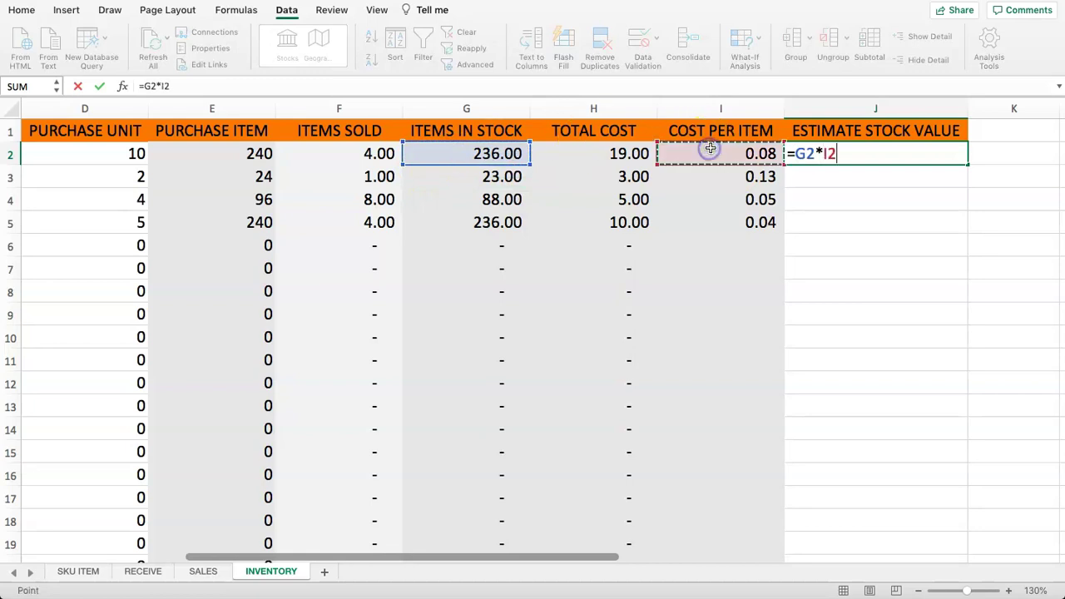
pyautogui.press('Return')
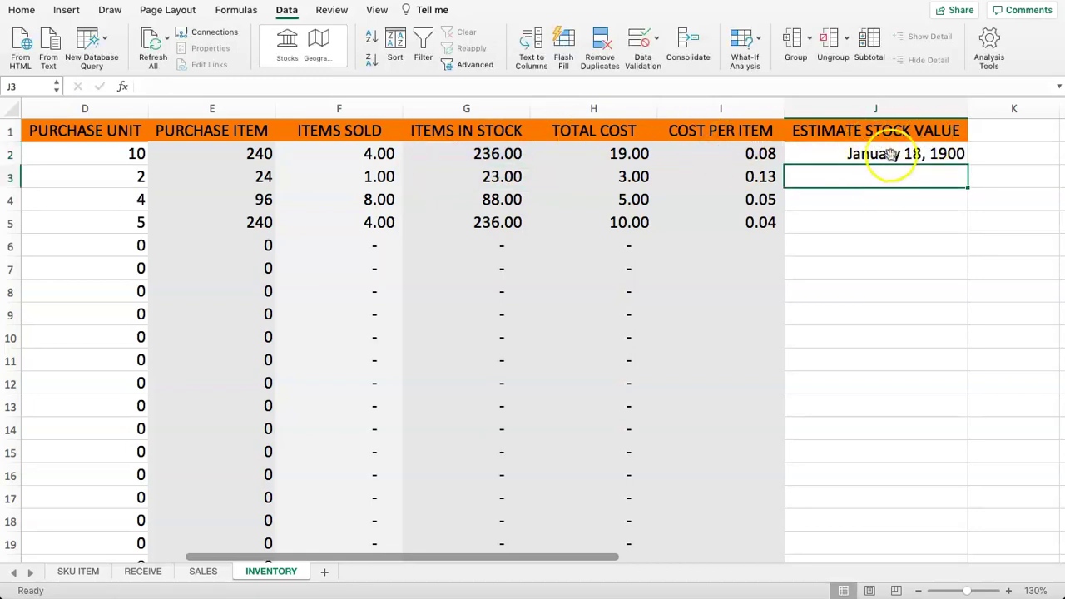
# - Format the ESTIMATE STOCK VALUE cells from J2 down to row 30 with the Accounting comma style
pyautogui.moveTo(891, 154); pyautogui.dragTo(890, 176)
pyautogui.click(830, 152)
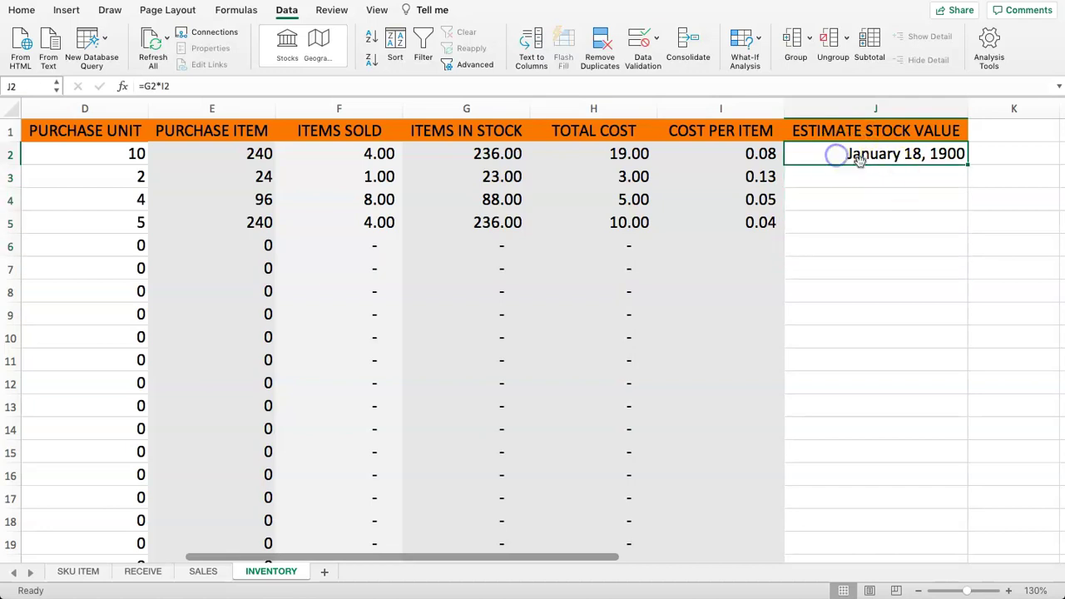
pyautogui.moveTo(814, 158); pyautogui.dragTo(874, 524)
pyautogui.scroll(5, 855, 436)
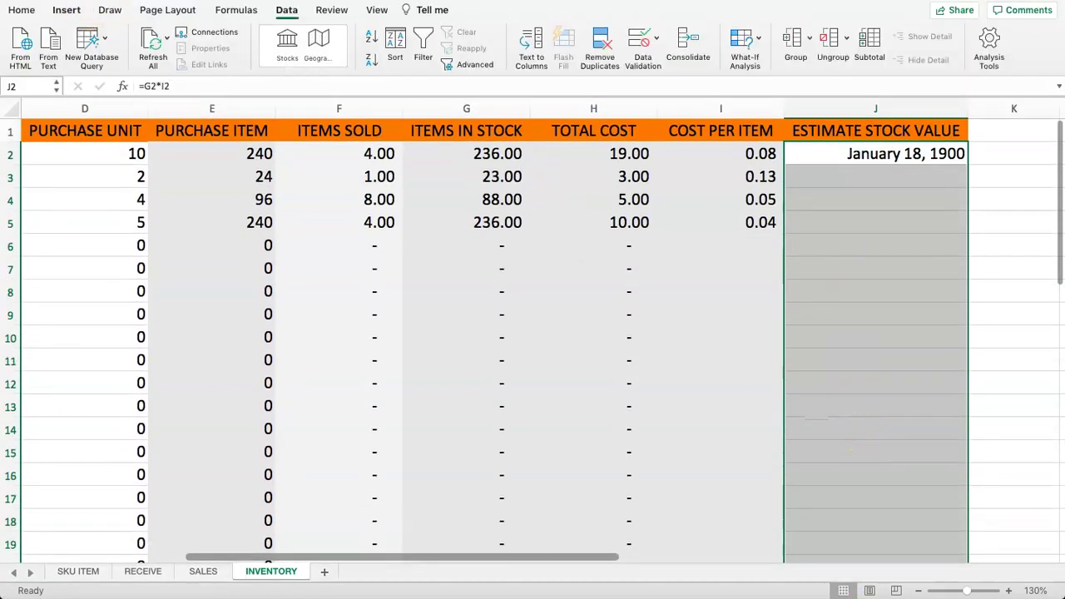
pyautogui.click(21, 10)
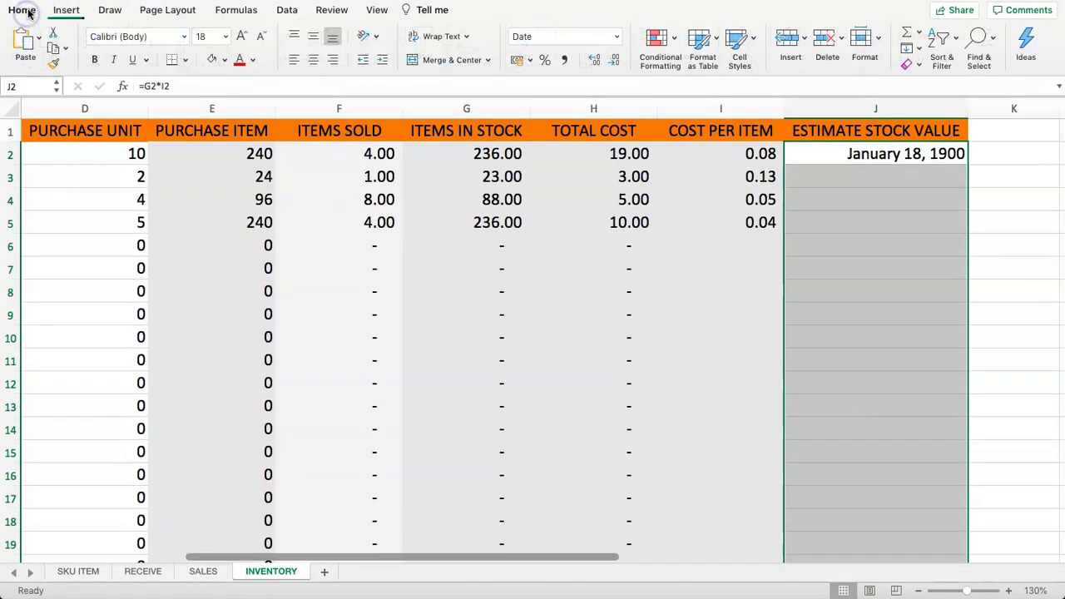
pyautogui.click(561, 61)
pyautogui.click(881, 174)
pyautogui.click(883, 153)
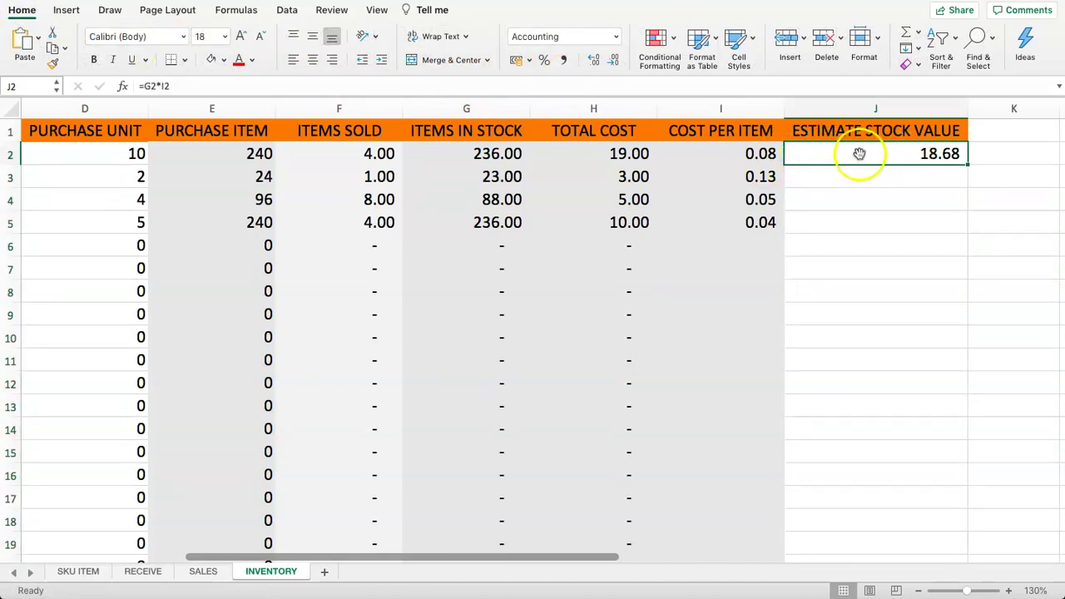
# - Fill the ESTIMATE STOCK VALUE formula from J2 down to row 30
pyautogui.click(868, 152)
pyautogui.click(828, 175)
pyautogui.click(893, 160)
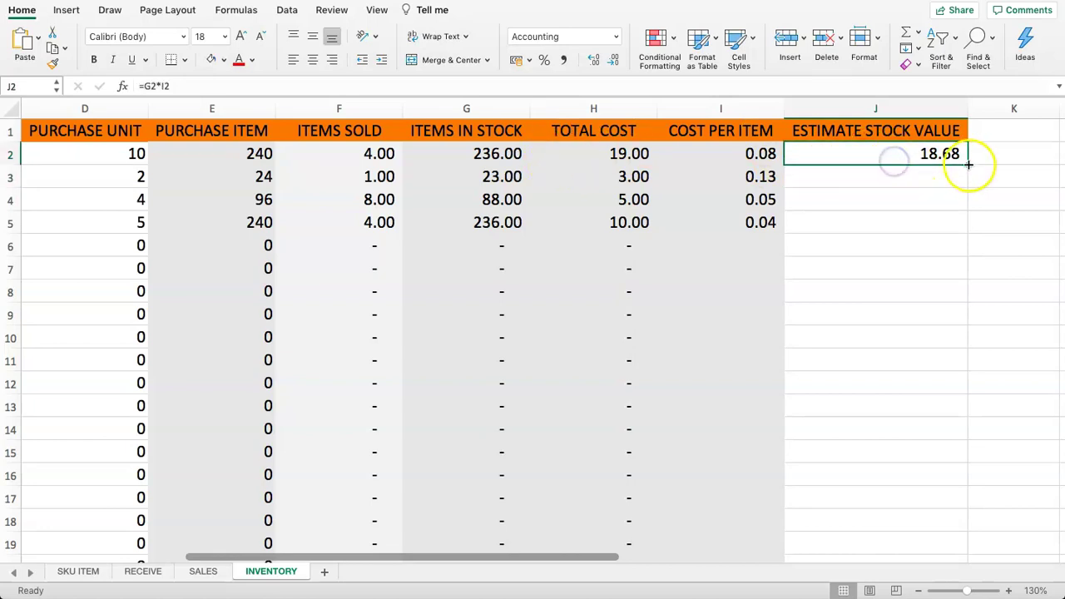
pyautogui.doubleClick(966, 164)
pyautogui.click(867, 168)
# - Wrap the ESTIMATE STOCK VALUE formula in J2 in IFERROR with an empty-text fallback, as =IFERROR(G2*I2,"")
pyautogui.click(850, 154)
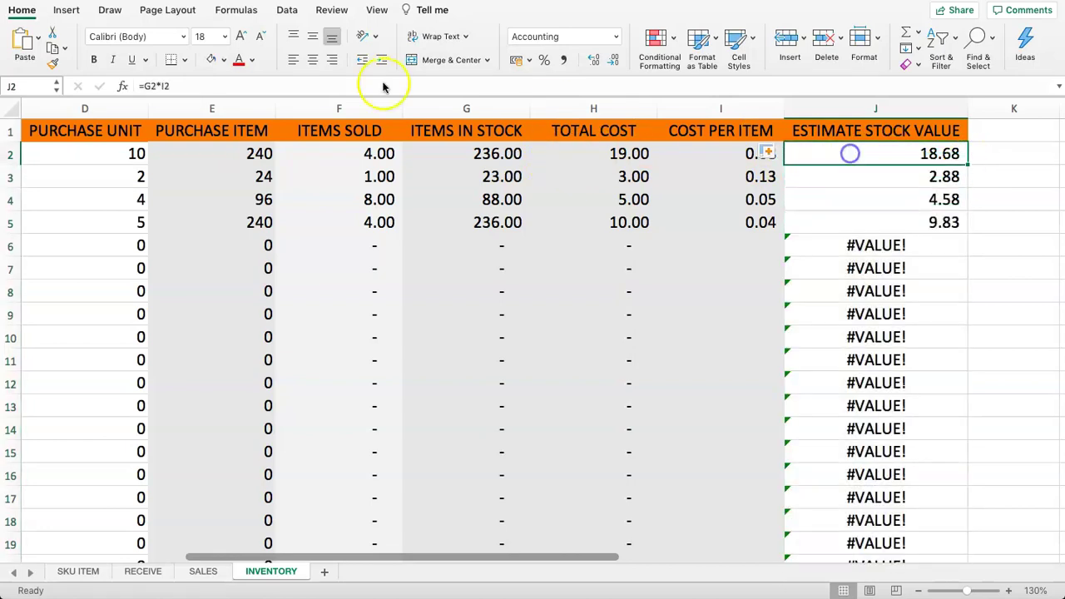
pyautogui.click(147, 85)
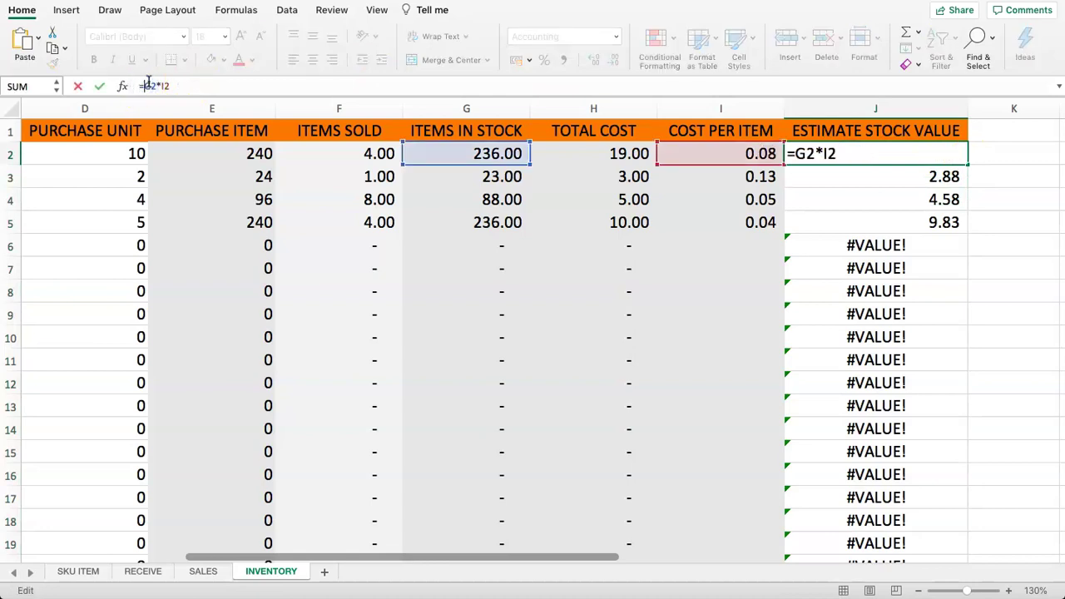
pyautogui.write('IFERROR(G2*I2')
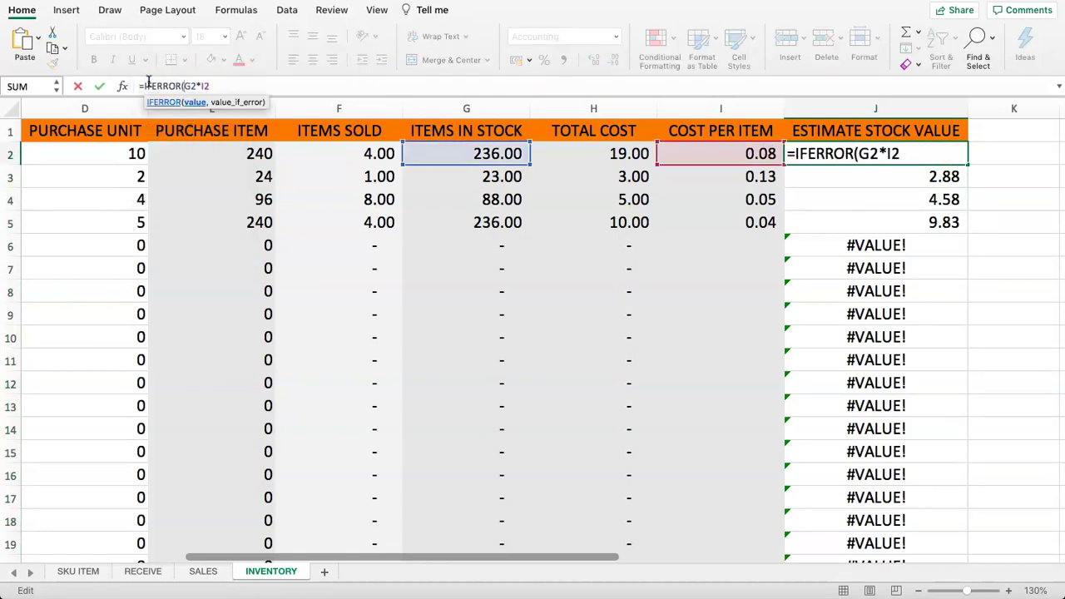
pyautogui.write(',"')
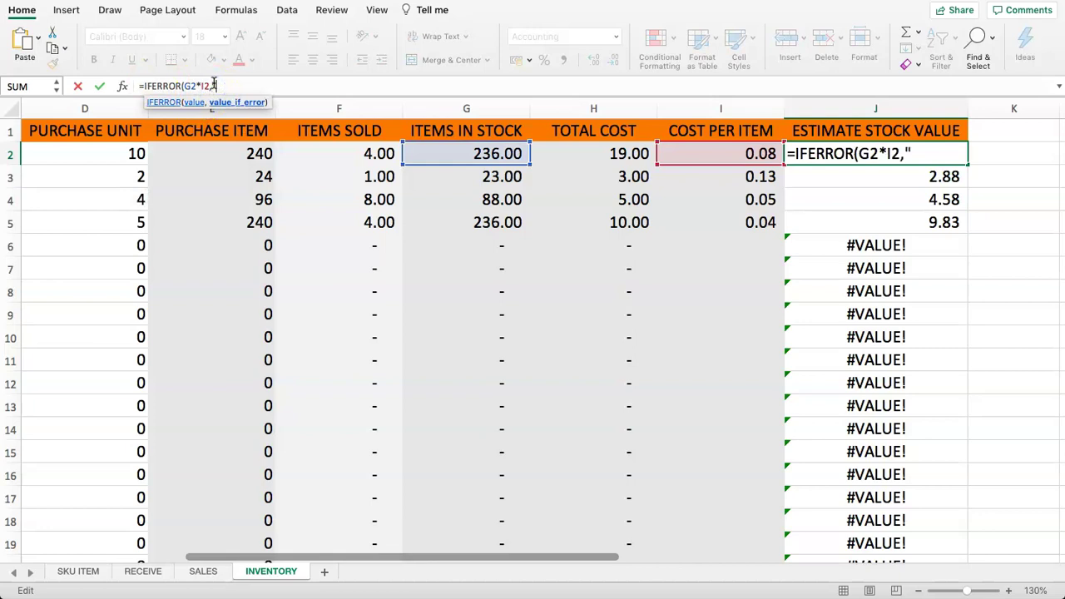
pyautogui.write('")')
pyautogui.press('Return')
# - Fill the ESTIMATE STOCK VALUE IFERROR formula from J2 down to row 30
pyautogui.click(816, 154)
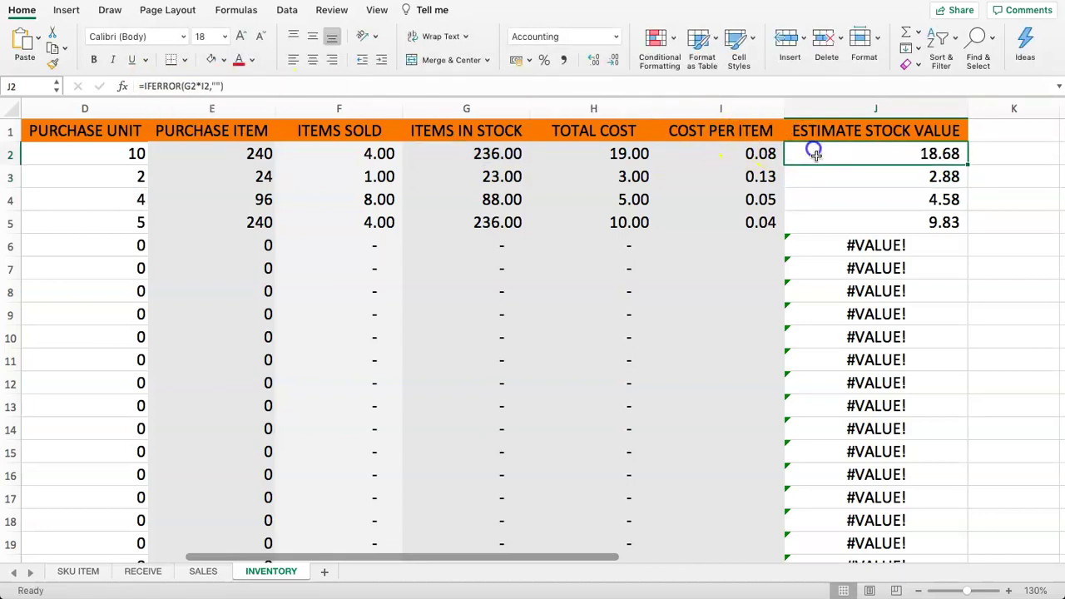
pyautogui.doubleClick(968, 165)
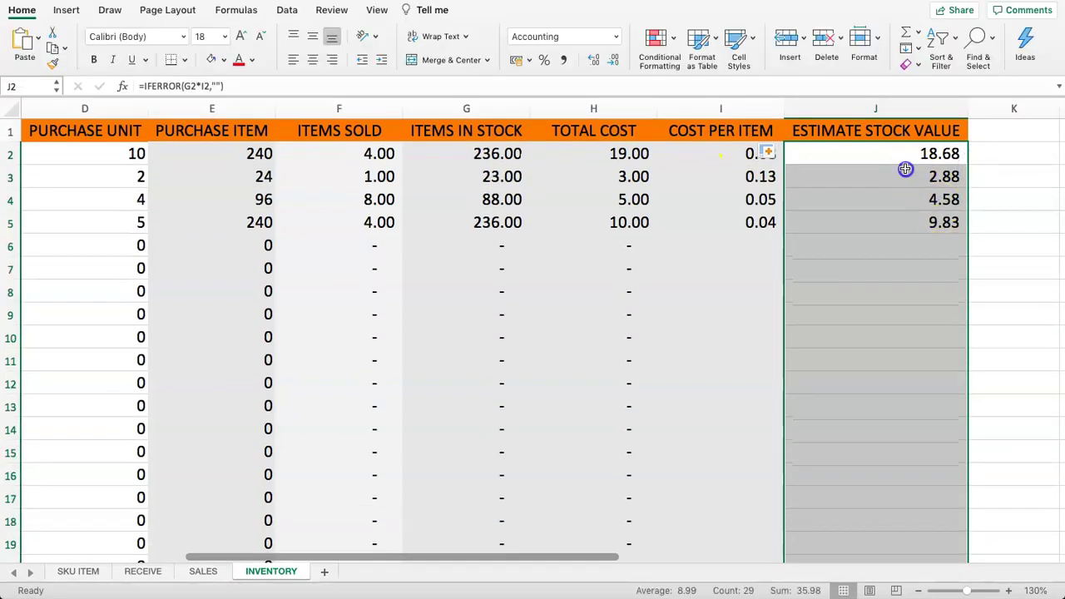
pyautogui.click(906, 169)
pyautogui.click(907, 153)
# - Enter the check formula =I2*F2 in K2, multiplying cost per item by items sold
pyautogui.click(990, 154)
pyautogui.click(951, 153)
pyautogui.click(1004, 154)
pyautogui.press('Right')
pyautogui.press('Left')
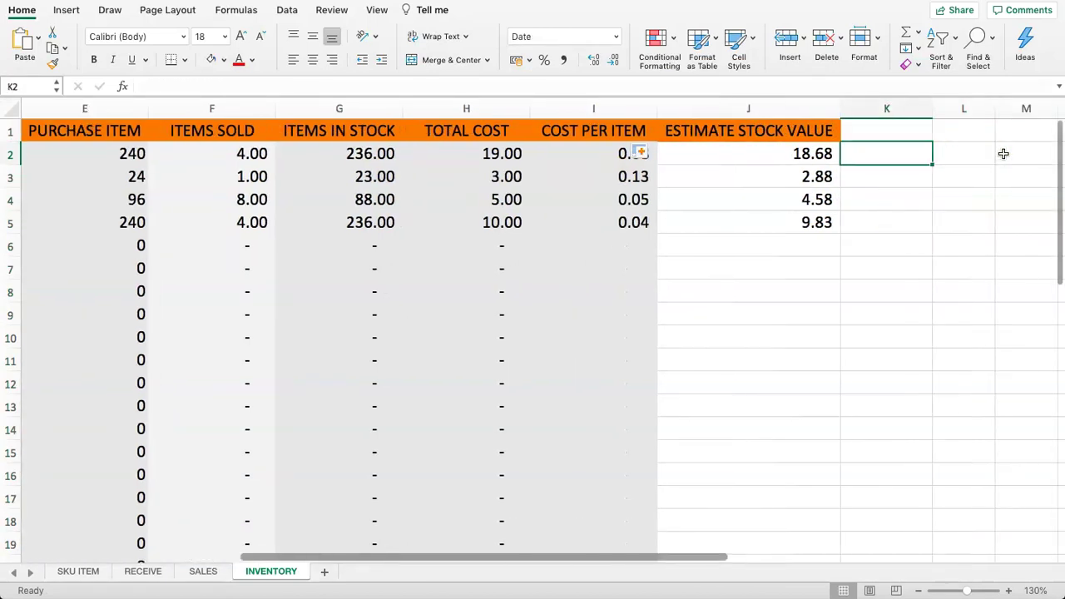
pyautogui.write('=')
pyautogui.press('Left')
pyautogui.press('Left')
pyautogui.press('Left')
pyautogui.press('Right')
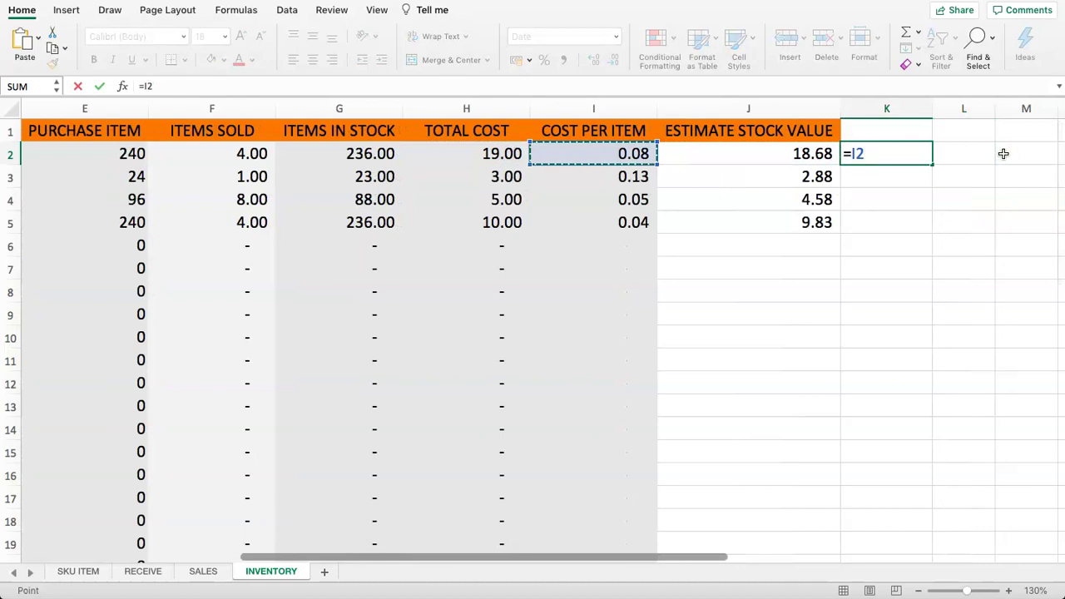
pyautogui.write('*')
pyautogui.click(215, 154)
pyautogui.press('Return')
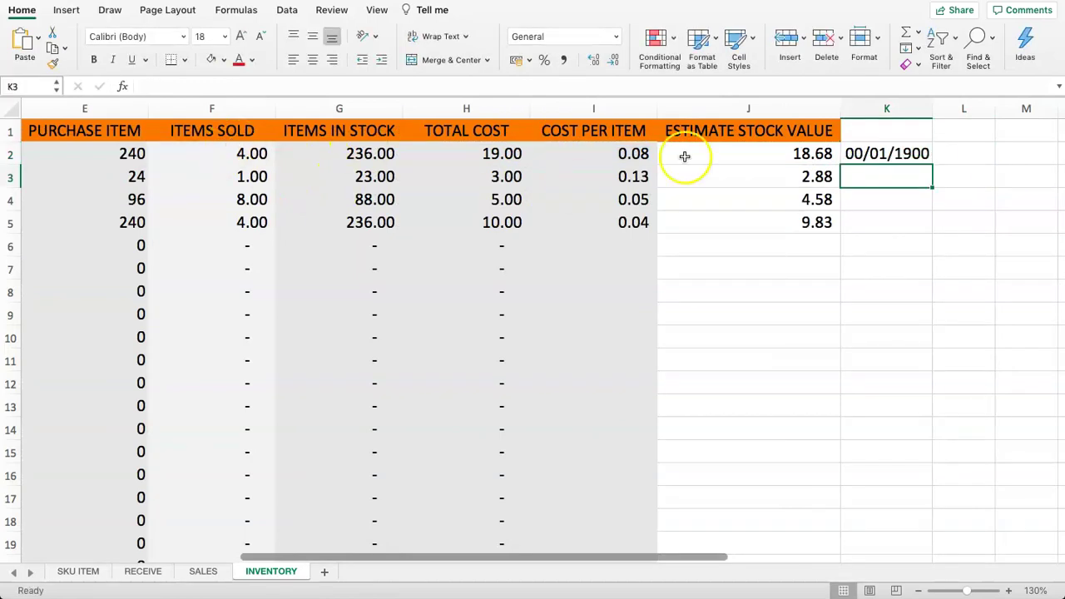
# - Copy the number format of J2 onto the cells from K2 downward
pyautogui.click(799, 155)
pyautogui.click(54, 64)
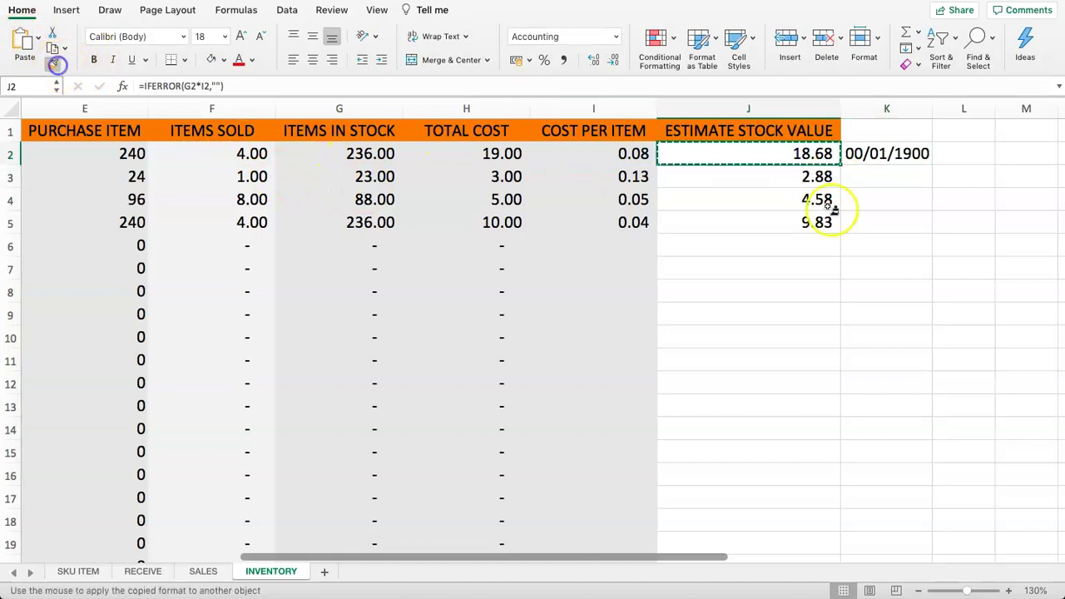
pyautogui.moveTo(884, 158); pyautogui.dragTo(885, 347)
pyautogui.click(904, 195)
pyautogui.click(889, 157)
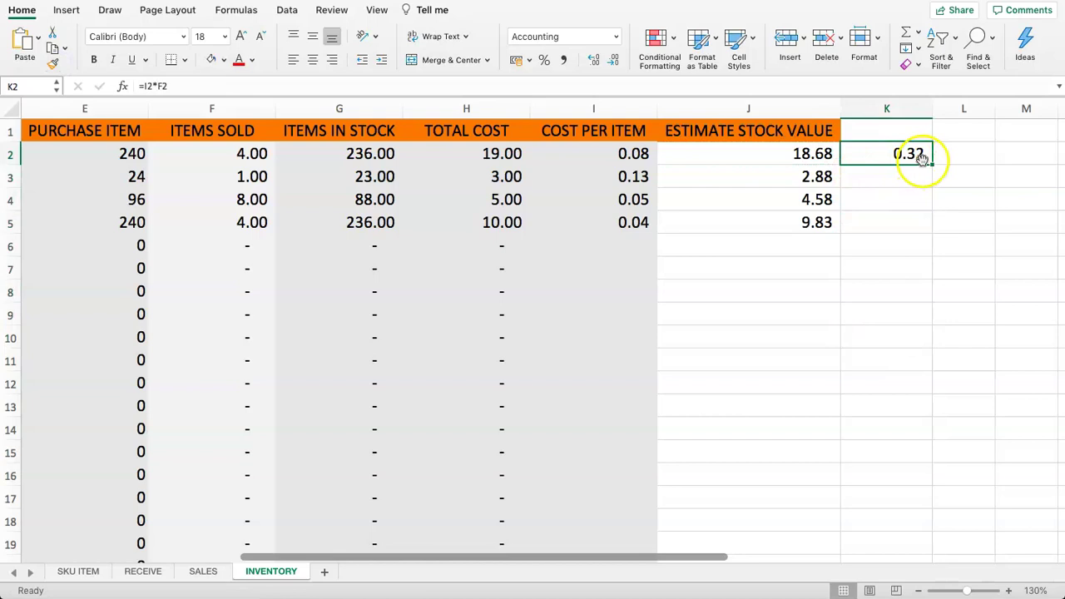
# - Enter =K2+J2 in L2 to add the cost of sold items to the estimated stock value
pyautogui.click(949, 155)
pyautogui.write('=')
pyautogui.click(899, 153)
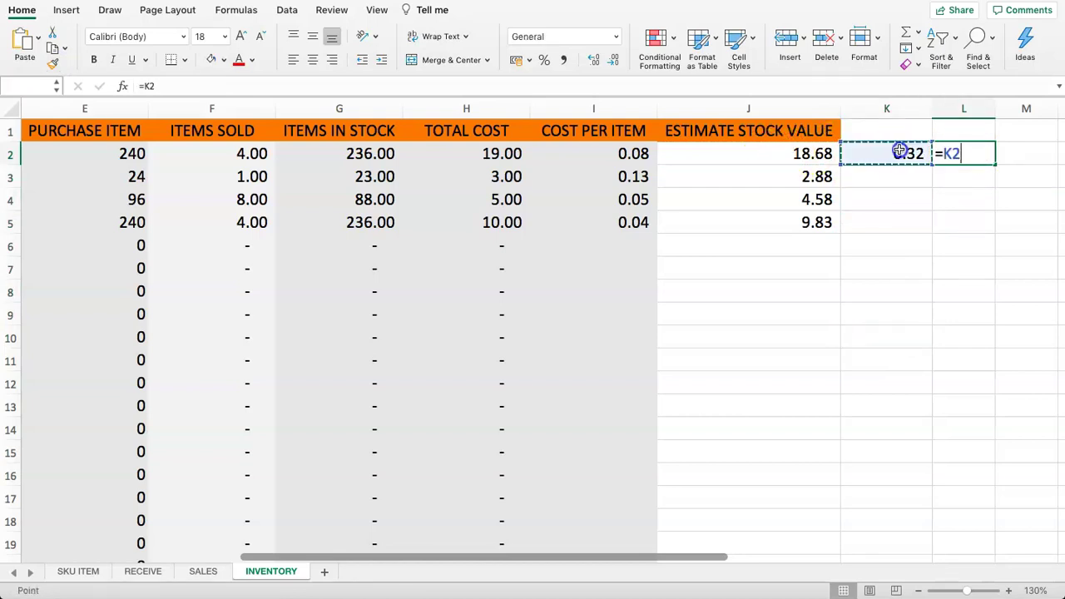
pyautogui.write('+')
pyautogui.click(761, 156)
pyautogui.press('Return')
# - Clear the check calculations from L2 and K2
pyautogui.click(964, 155)
pyautogui.moveTo(527, 154); pyautogui.dragTo(506, 213)
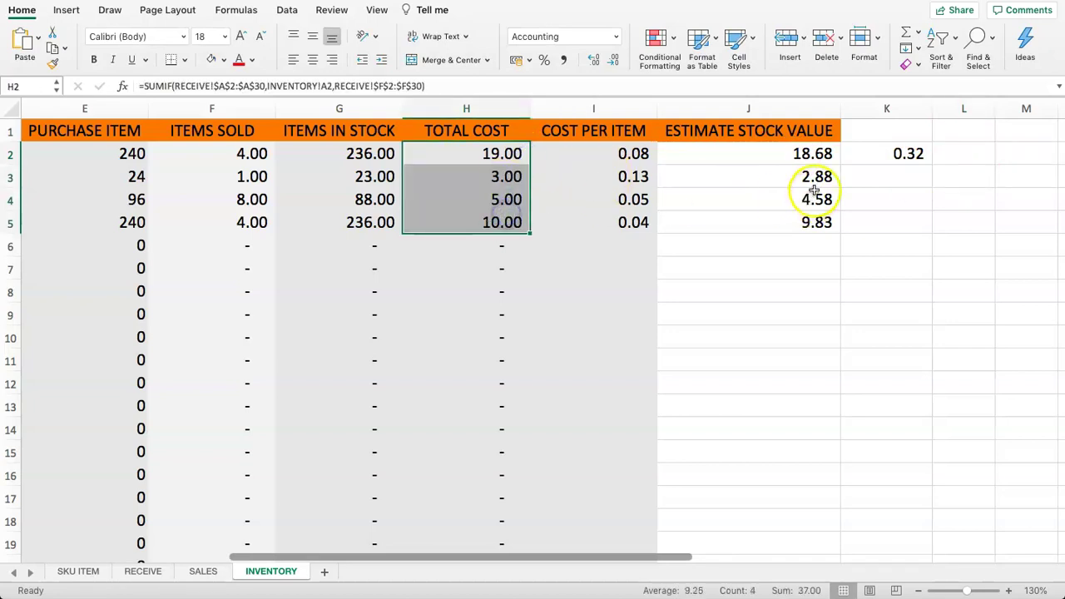
pyautogui.click(913, 154)
pyautogui.press('Delete')
# - Fill the ESTIMATE STOCK VALUE cells J2:J30 with a darker grey theme color
pyautogui.moveTo(745, 152); pyautogui.dragTo(704, 522)
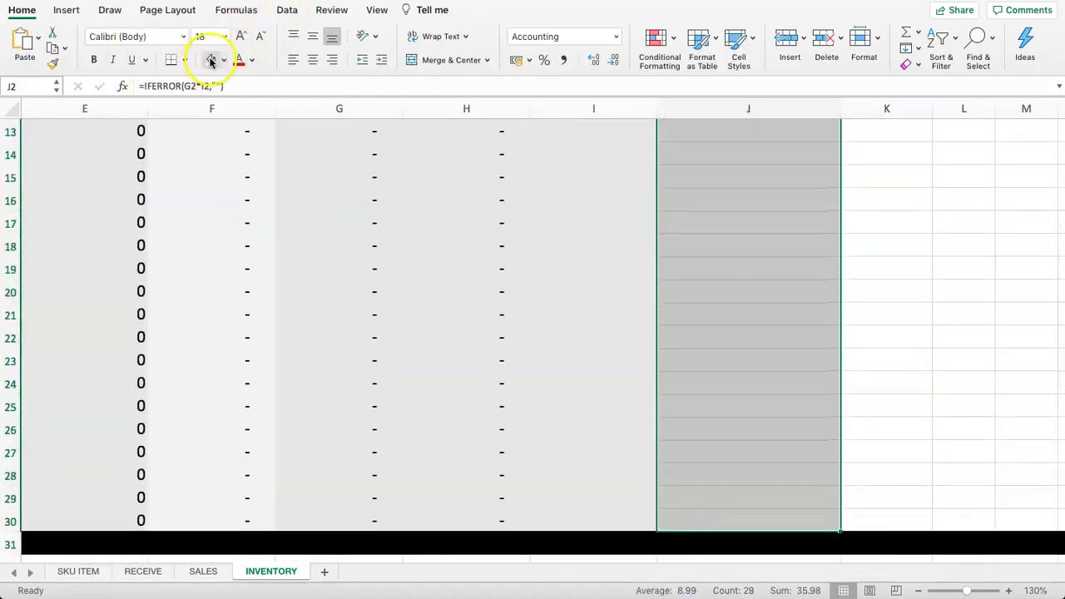
pyautogui.click(222, 60)
pyautogui.click(219, 154)
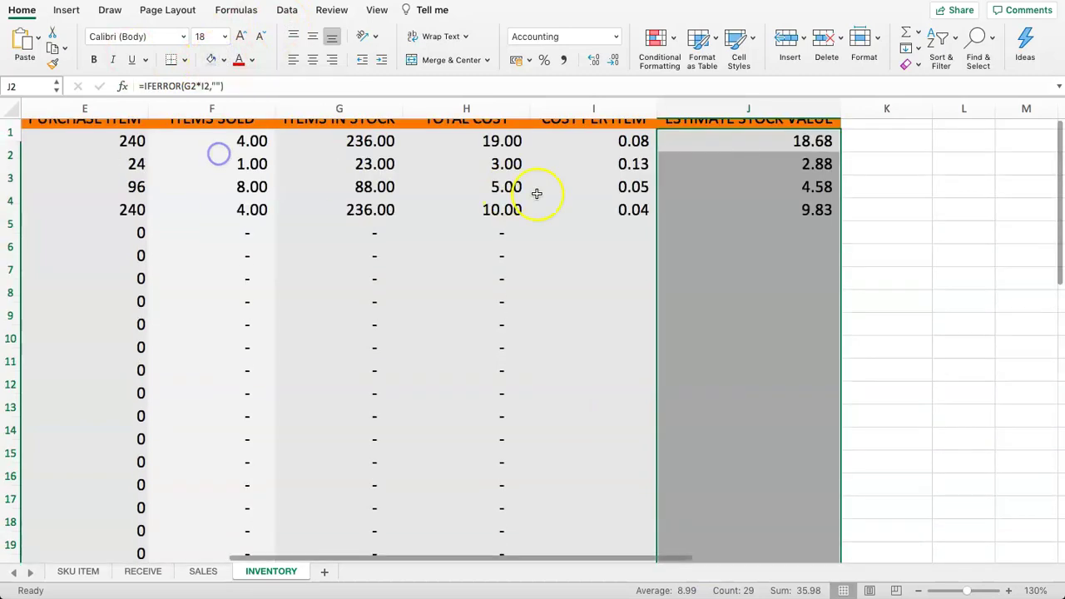
# - Recolor the ESTIMATE STOCK VALUE cells J2:J30 with the light grey theme fill used in the COST PER ITEM column
pyautogui.click(517, 215)
pyautogui.moveTo(741, 154); pyautogui.dragTo(727, 440)
pyautogui.click(609, 173)
pyautogui.click(223, 60)
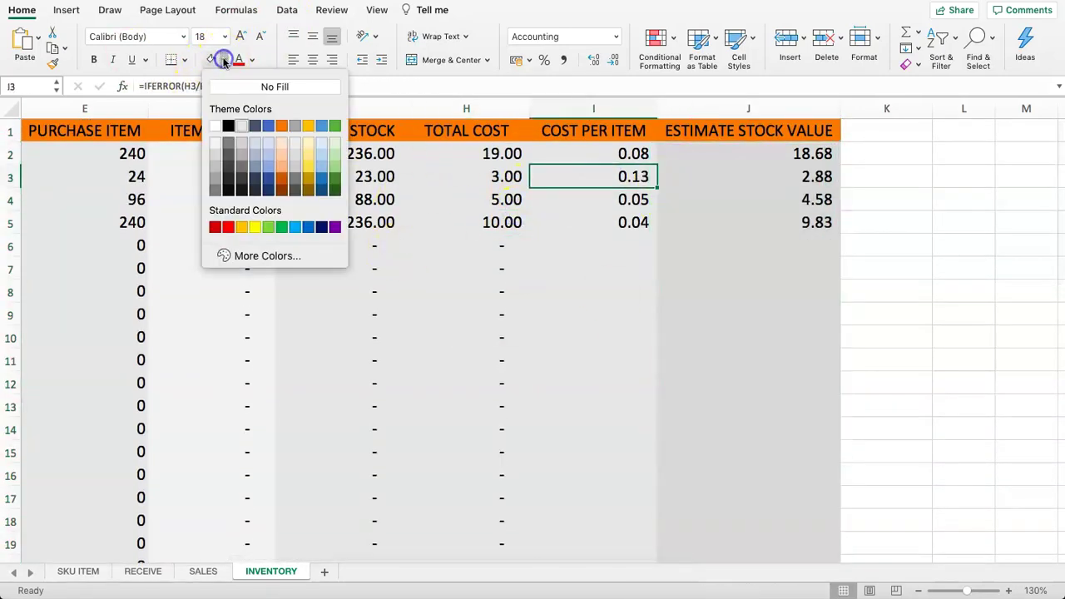
pyautogui.click(685, 155)
pyautogui.moveTo(685, 155); pyautogui.dragTo(752, 518)
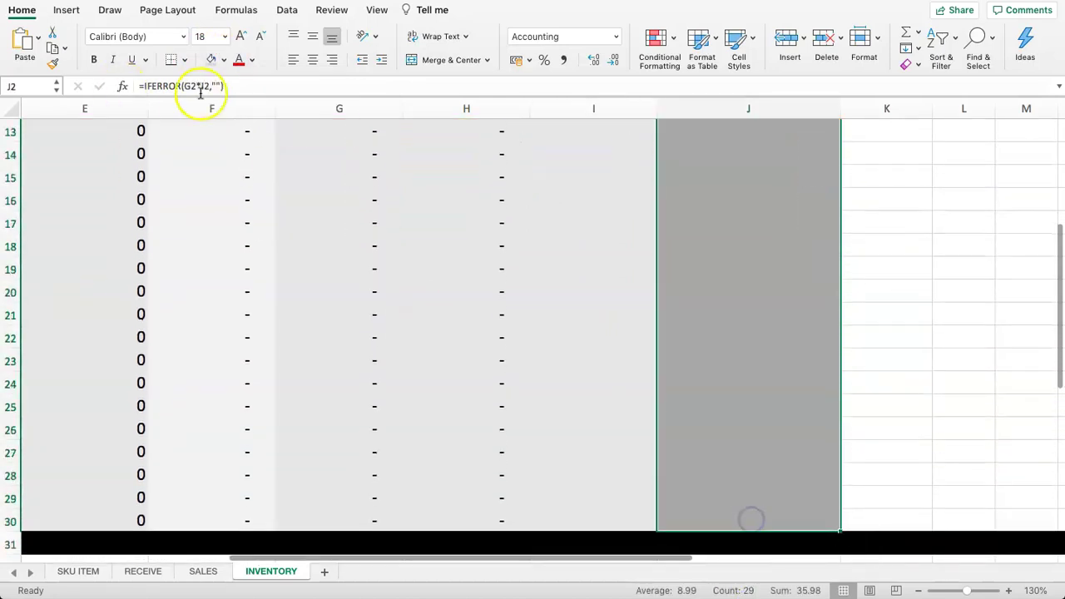
pyautogui.click(224, 60)
pyautogui.click(250, 124)
pyautogui.scroll(5, 349, 167)
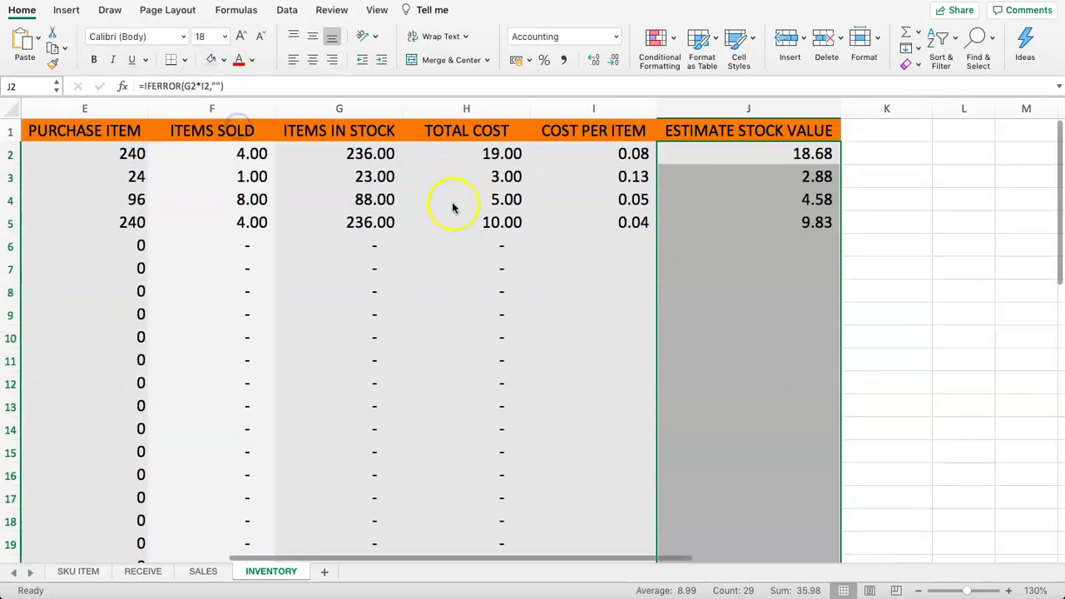
# - Apply the same light grey fill to the ITEMS SOLD cells F2:F30
pyautogui.moveTo(245, 152); pyautogui.dragTo(208, 516)
pyautogui.click(211, 60)
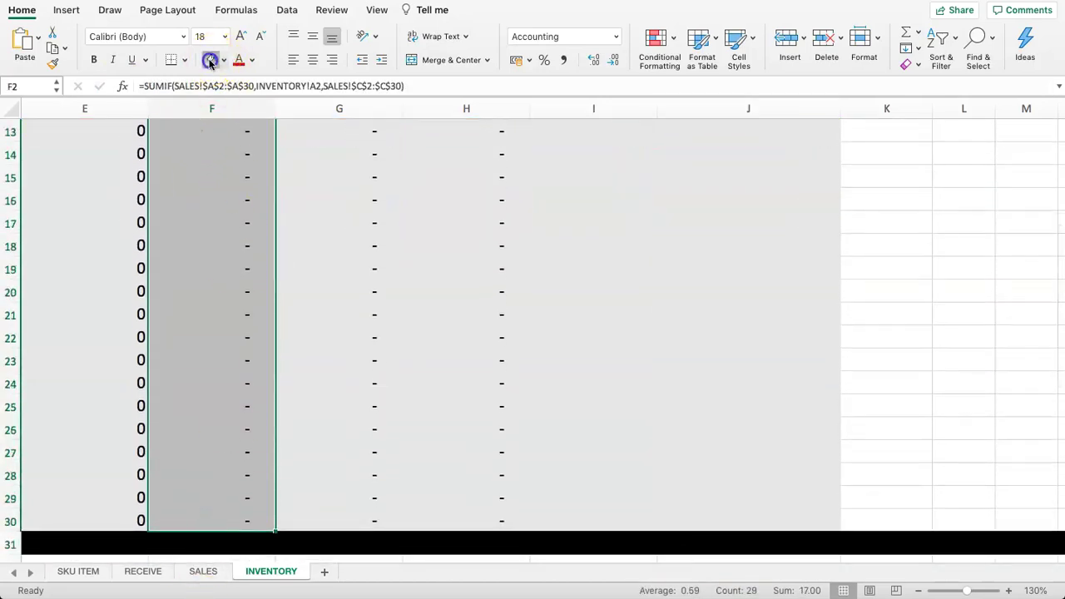
pyautogui.scroll(5, 427, 278)
pyautogui.click(426, 277)
pyautogui.scroll(-5, 685, 209)
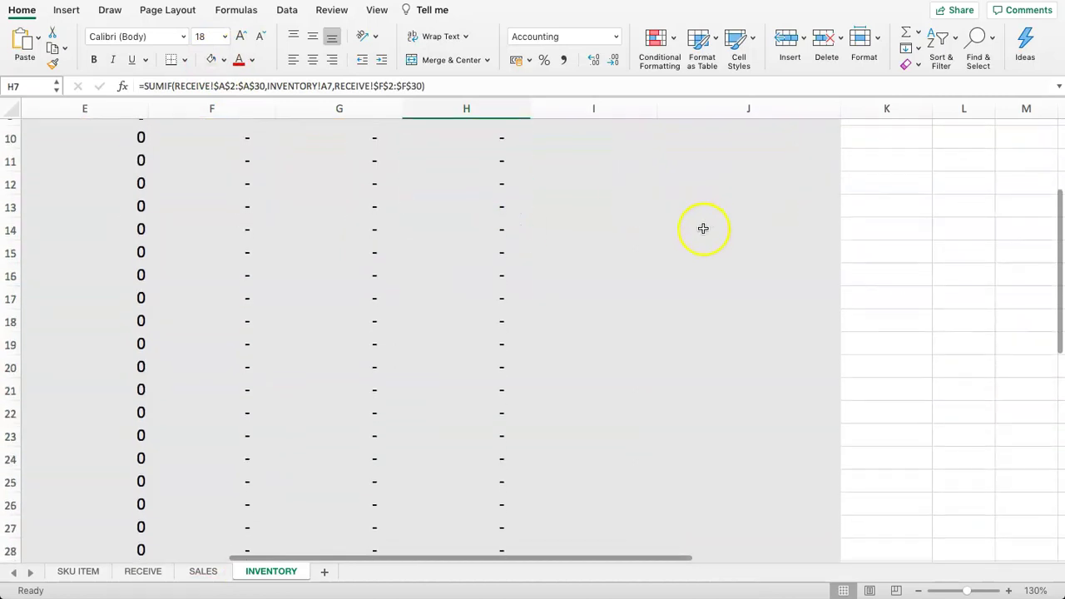
pyautogui.scroll(5, 716, 337)
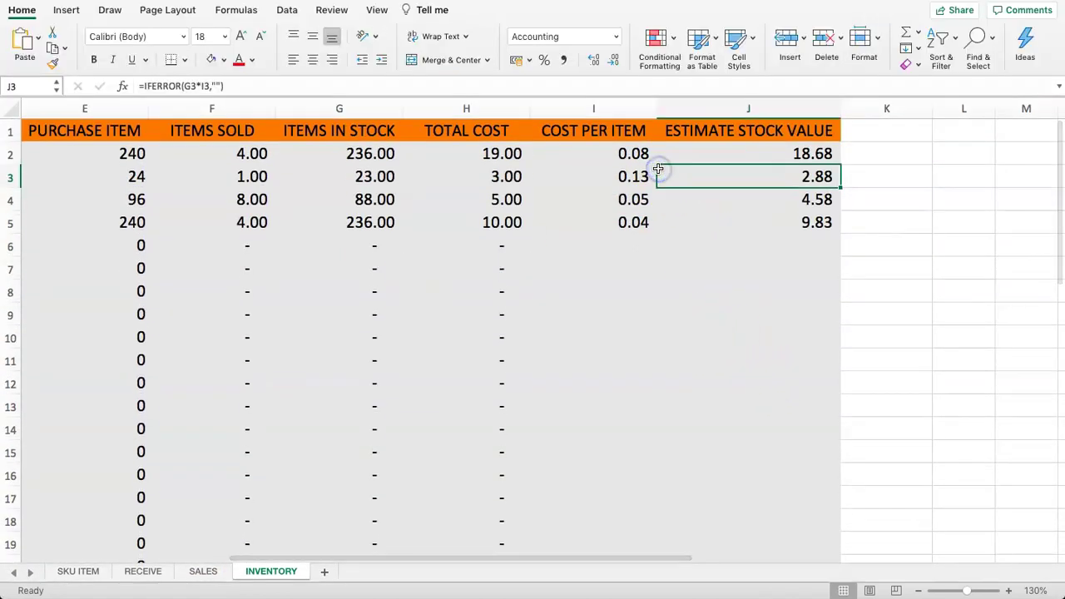
# - Apply the light grey fill to A2:D30, from the SKU column through the PURCHASE UNIT column
pyautogui.press('Up')
pyautogui.press('Left')
pyautogui.press('Left')
pyautogui.press('Left')
pyautogui.press('Left')
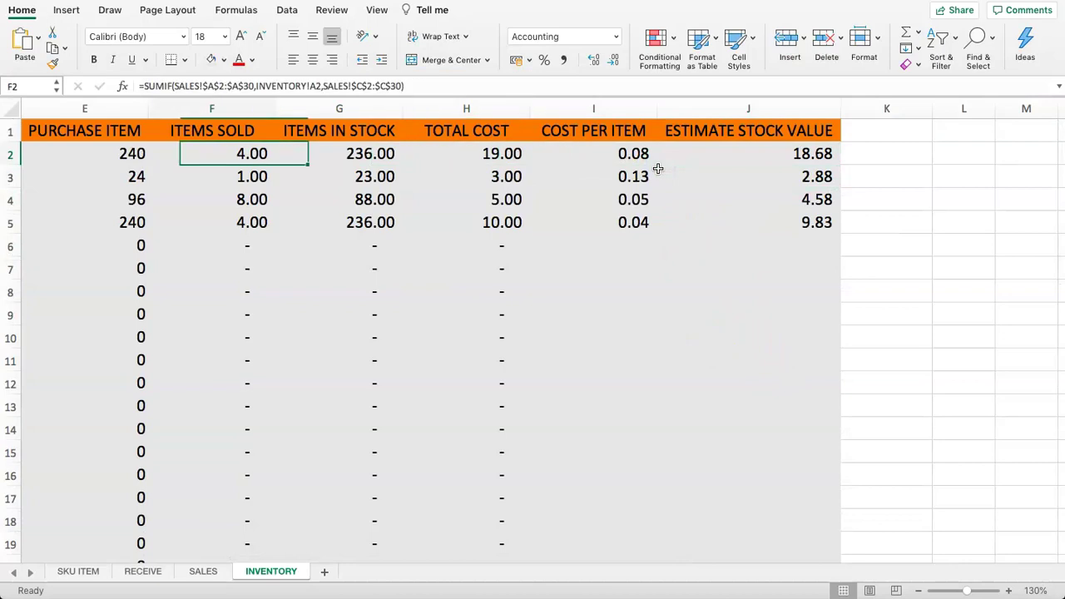
pyautogui.press('Left')
pyautogui.press('Left')
pyautogui.press('Left')
pyautogui.press('Left')
pyautogui.press('Left')
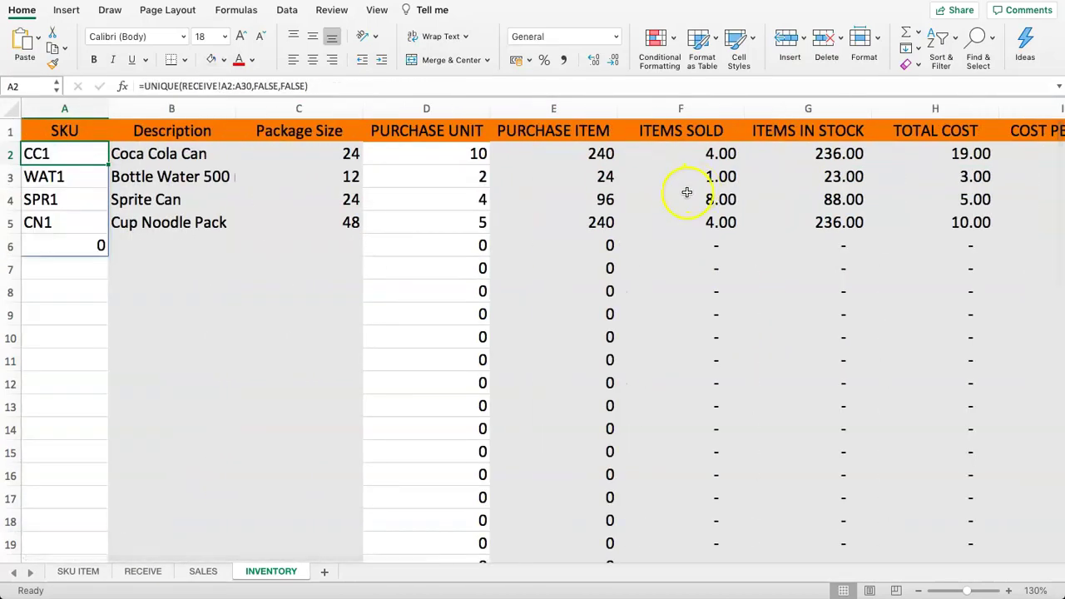
pyautogui.click(424, 154)
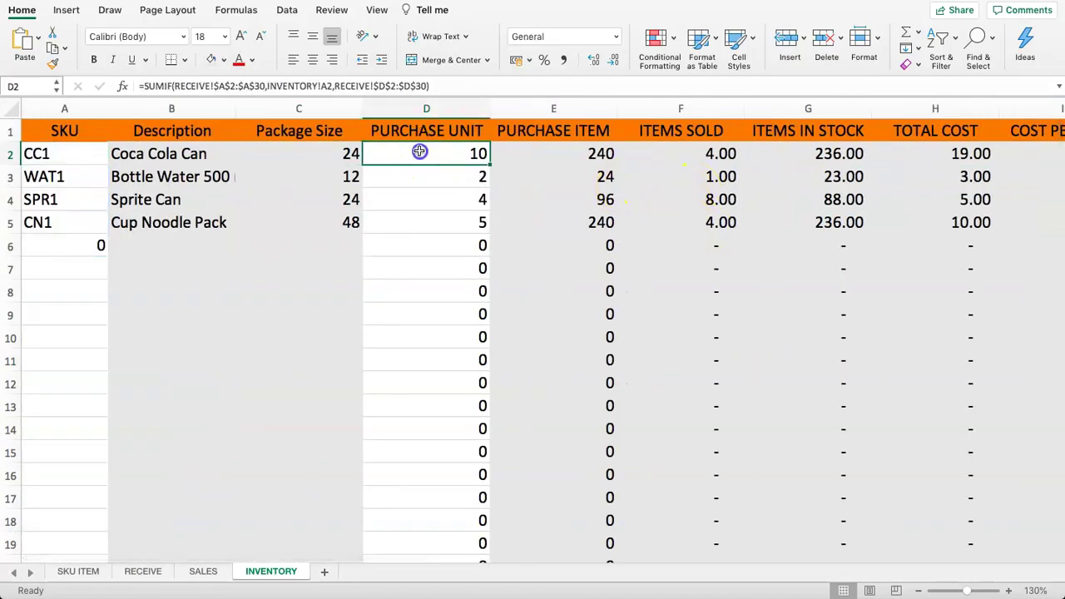
pyautogui.click(85, 156)
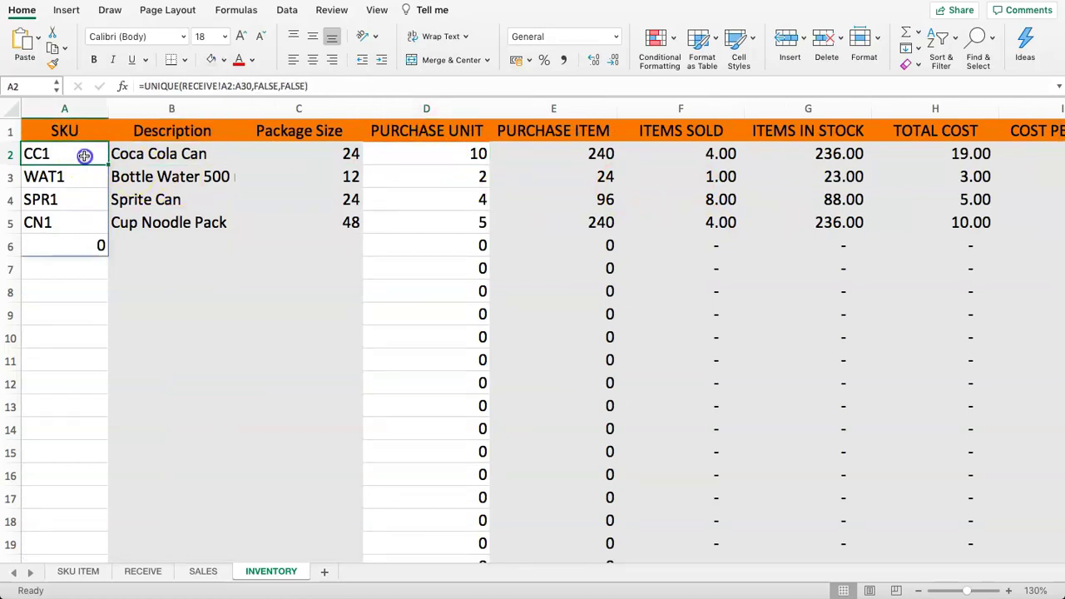
pyautogui.moveTo(72, 154); pyautogui.dragTo(419, 513)
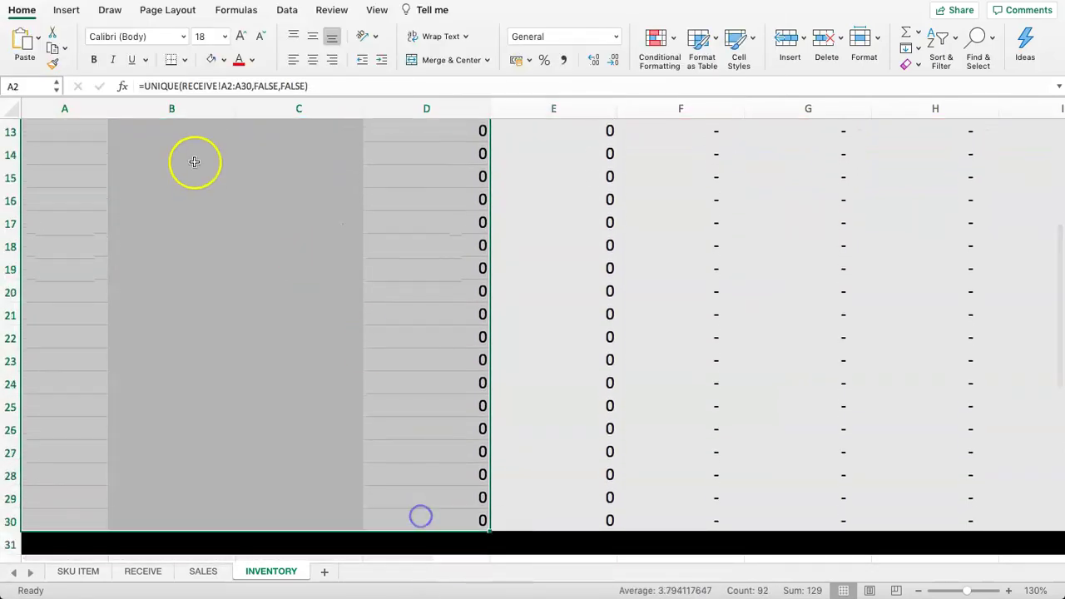
pyautogui.scroll(4, 424, 178)
pyautogui.moveTo(325, 177); pyautogui.dragTo(326, 153)
pyautogui.click(325, 152)
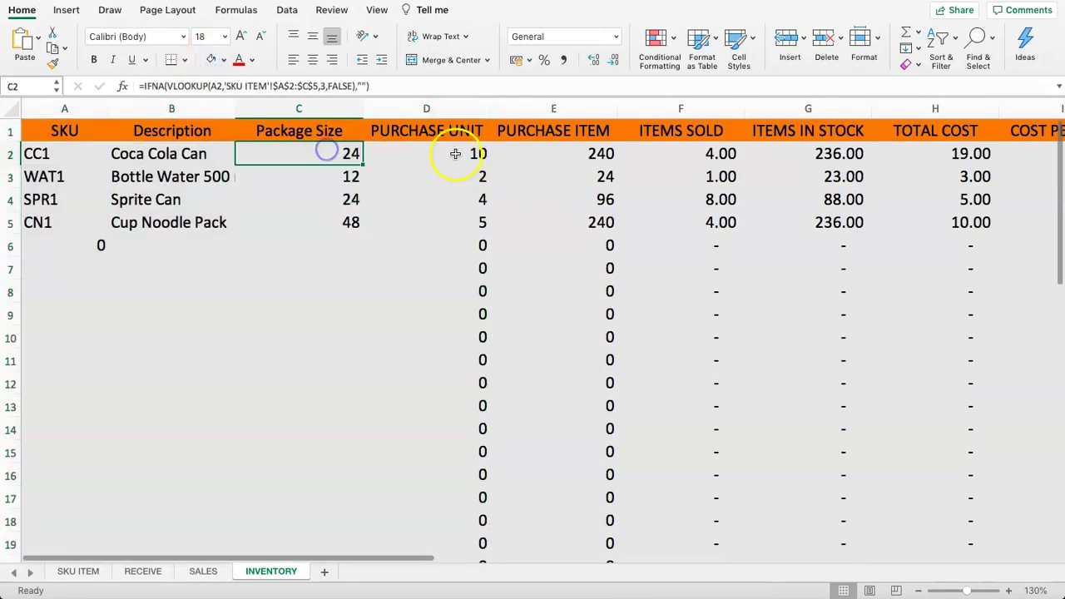
pyautogui.click(456, 154)
# - Record a new receipt in row 9 of the RECEIVE sheet for SKU CC1 with 100 units at a unit cost of 1000
pyautogui.click(144, 571)
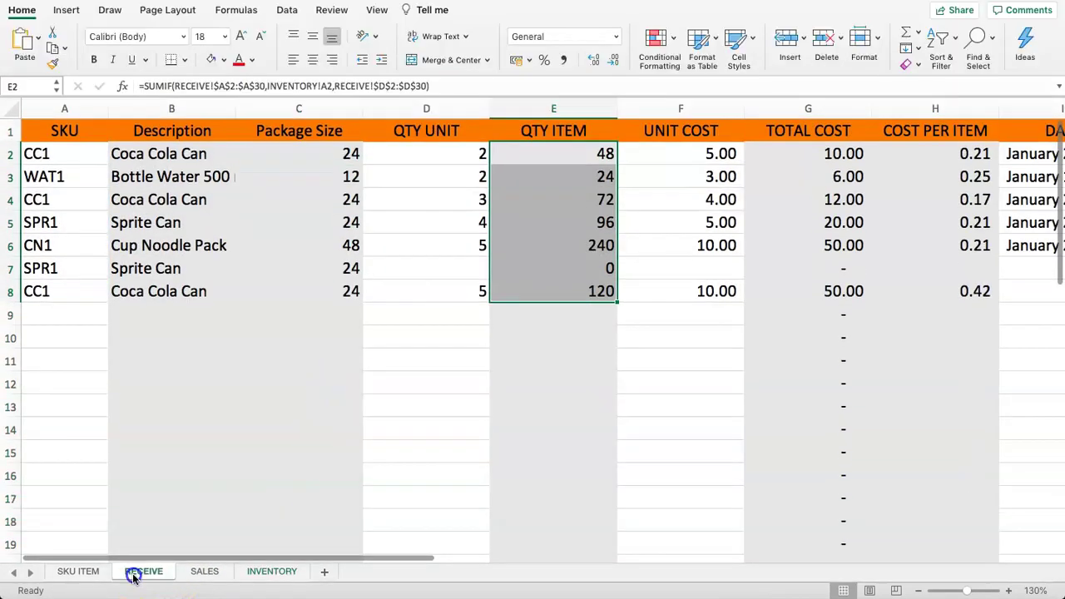
pyautogui.click(319, 380)
pyautogui.click(36, 321)
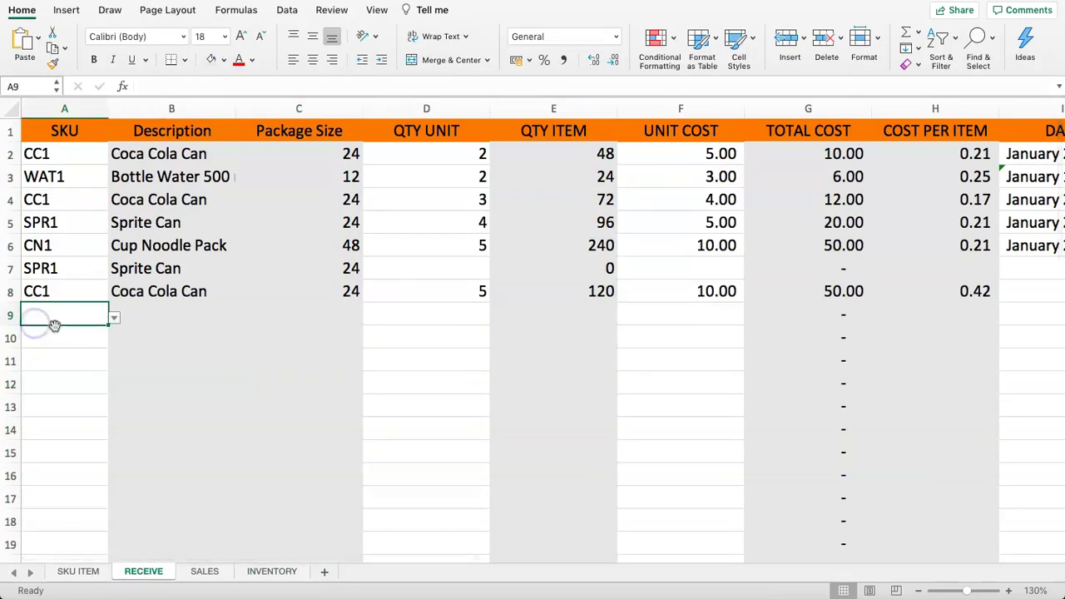
pyautogui.click(168, 312)
pyautogui.press('Tab')
pyautogui.press('Tab')
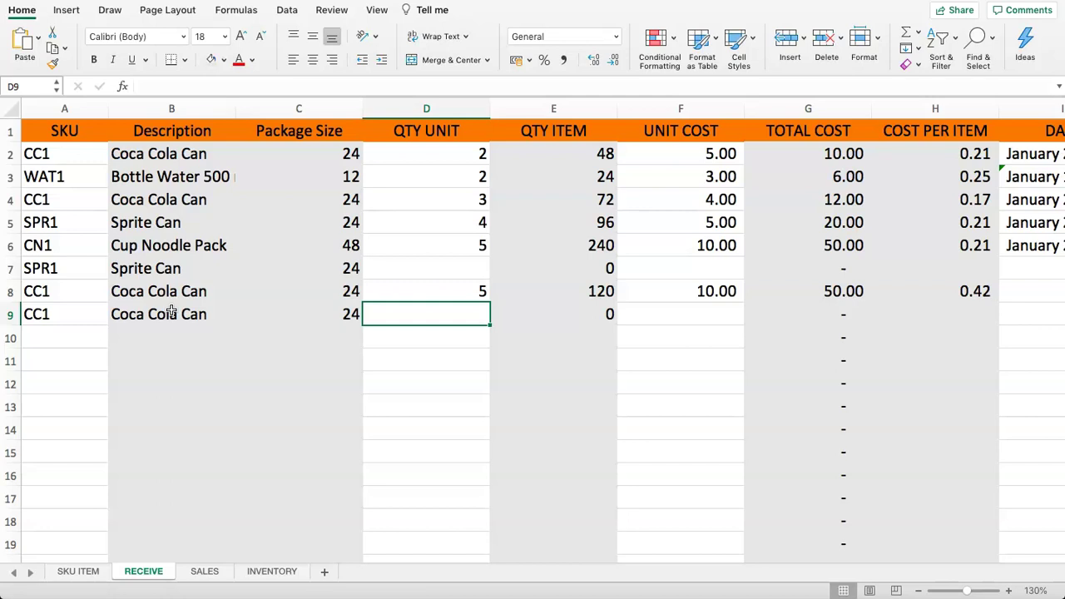
pyautogui.press('Tab')
pyautogui.press('Tab')
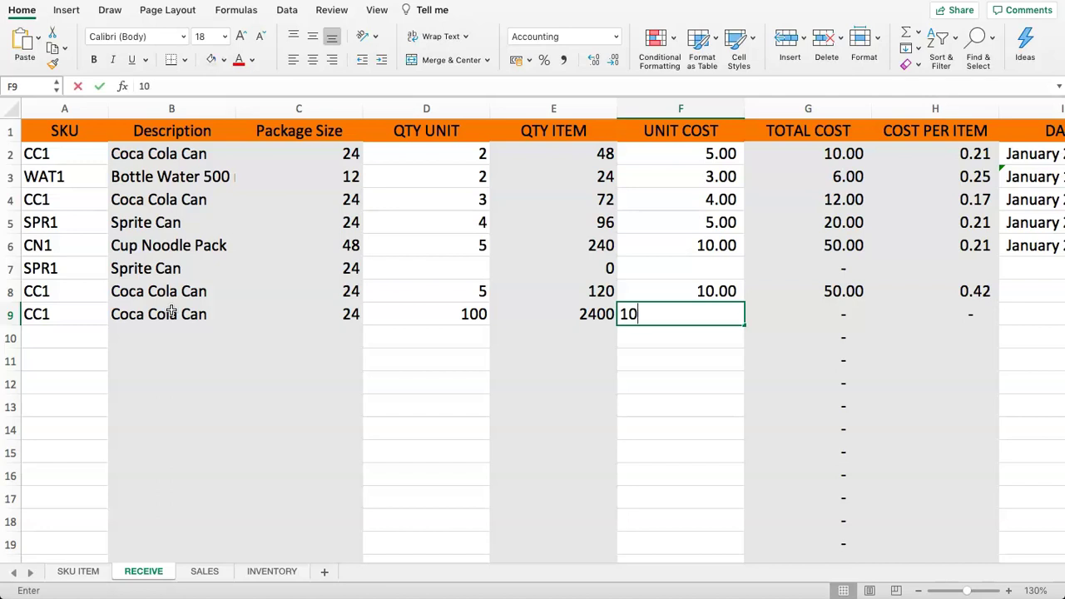
pyautogui.press('Return')
# - Review the computed total cost and cost per item of the new receipt in row 9
pyautogui.press('Up')
pyautogui.press('Tab')
pyautogui.press('Tab')
pyautogui.press('Tab')
pyautogui.press('Tab')
pyautogui.press('Tab')
pyautogui.press('Left')
pyautogui.press('Left')
pyautogui.click(398, 314)
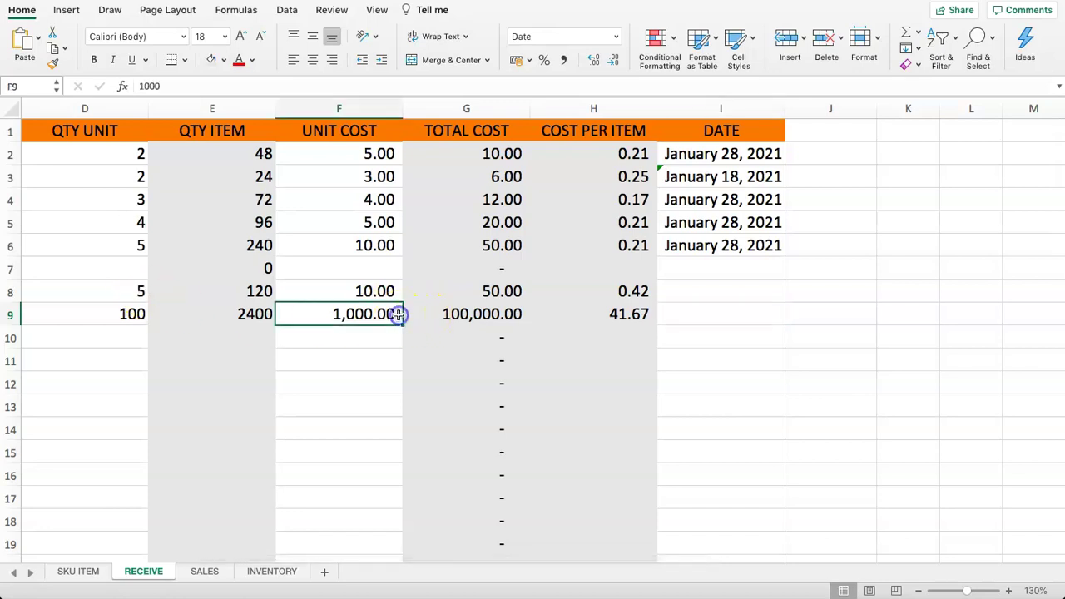
# - Check the CC1 row on the INVENTORY sheet across all its computed columns, including the purchase unit and purchase item formulas
pyautogui.click(269, 572)
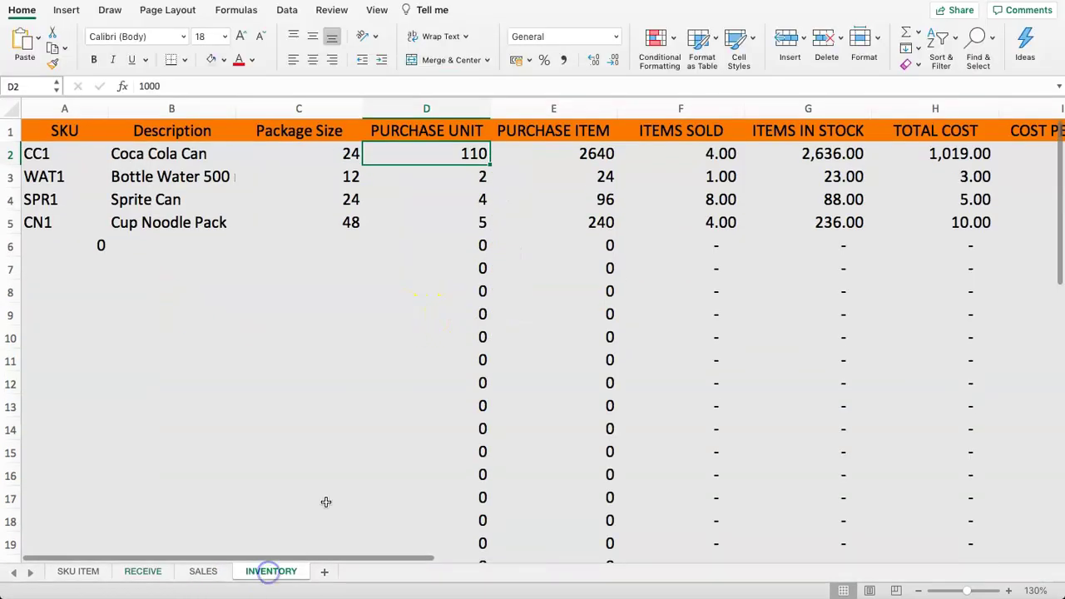
pyautogui.click(322, 223)
pyautogui.press('Up')
pyautogui.press('Up')
pyautogui.press('Up')
pyautogui.press('Right')
pyautogui.press('Right')
pyautogui.press('Right')
pyautogui.press('Right')
pyautogui.press('Right')
pyautogui.press('Right')
pyautogui.press('Right')
pyautogui.press('Left')
pyautogui.press('Left')
pyautogui.press('Left')
pyautogui.press('Left')
pyautogui.press('Left')
pyautogui.press('Left')
pyautogui.press('Left')
pyautogui.press('Left')
pyautogui.press('Left')
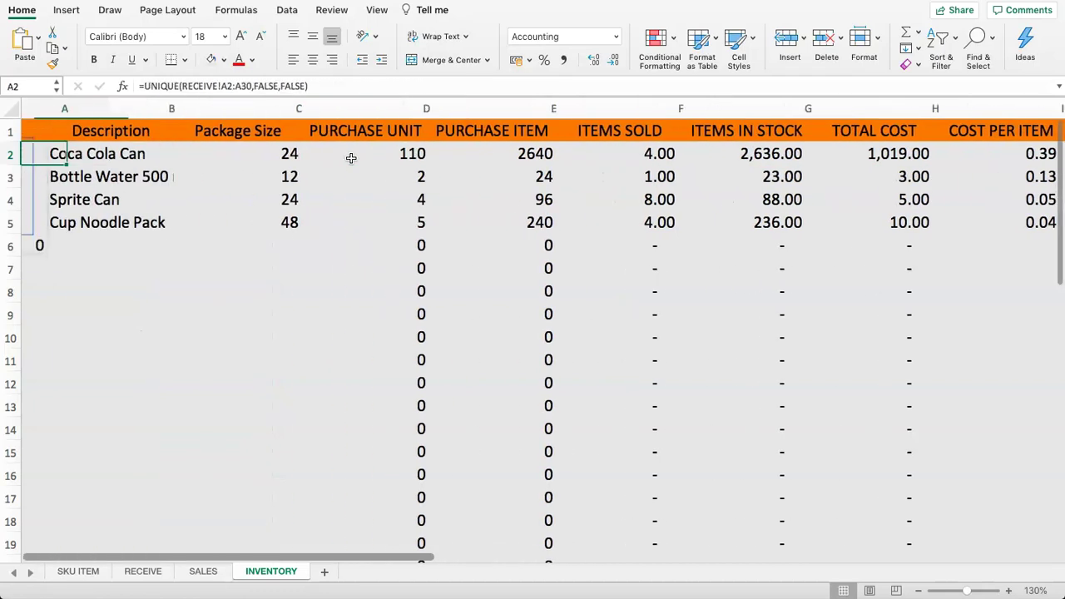
pyautogui.click(532, 153)
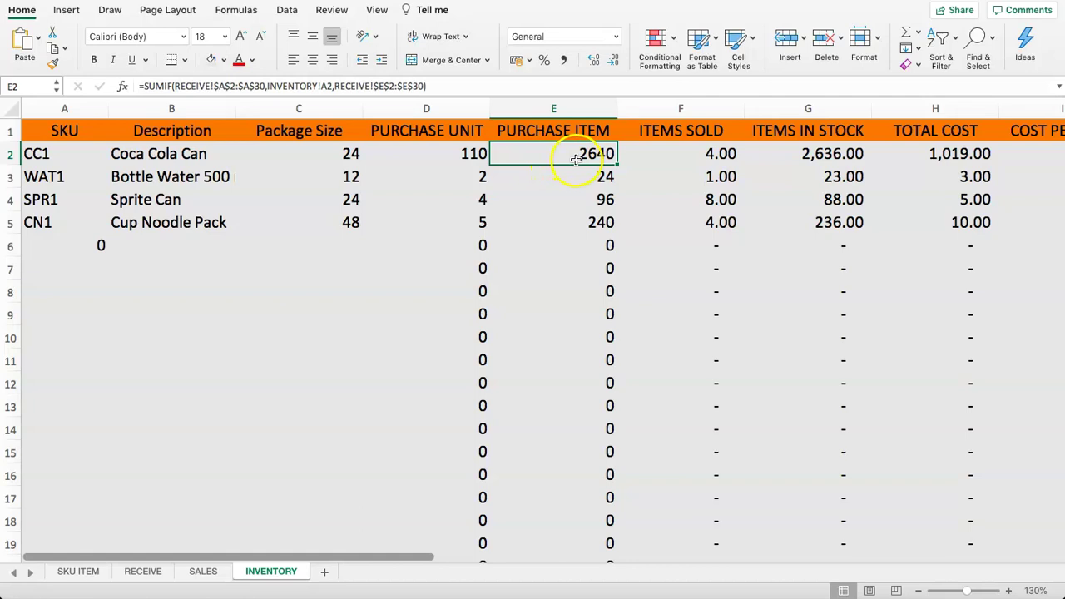
pyautogui.click(449, 155)
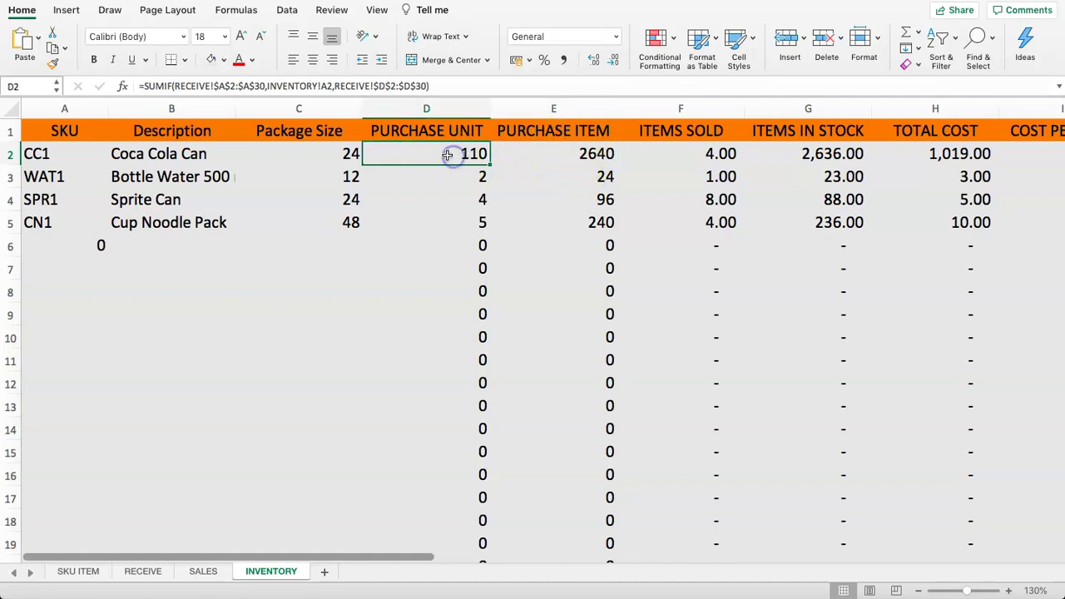
# - Set the quantity sold for the first CC1 entry in C2 of the SALES sheet to 2000
pyautogui.click(203, 571)
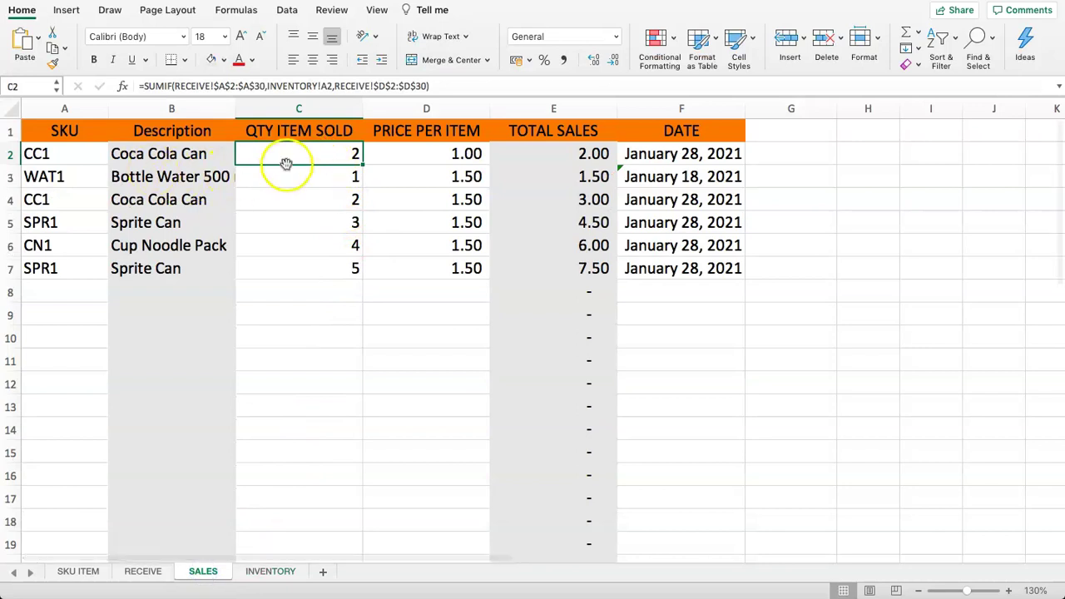
pyautogui.click(331, 155)
pyautogui.write('2000')
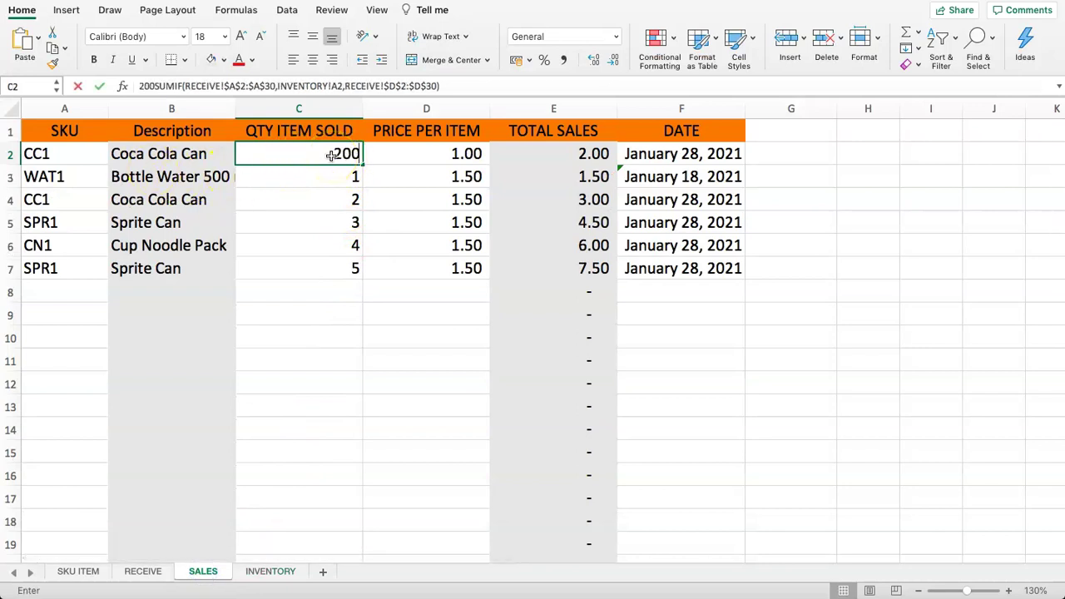
pyautogui.press('Return')
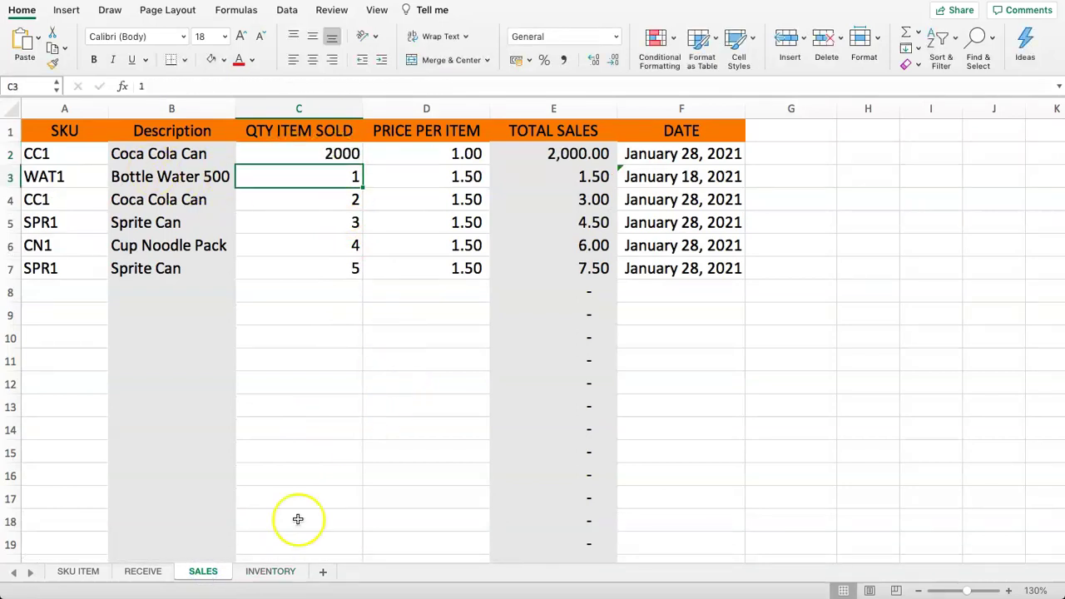
# - Check the items sold, items in stock, cost and estimated stock value of CC1 on the INVENTORY sheet
pyautogui.click(252, 573)
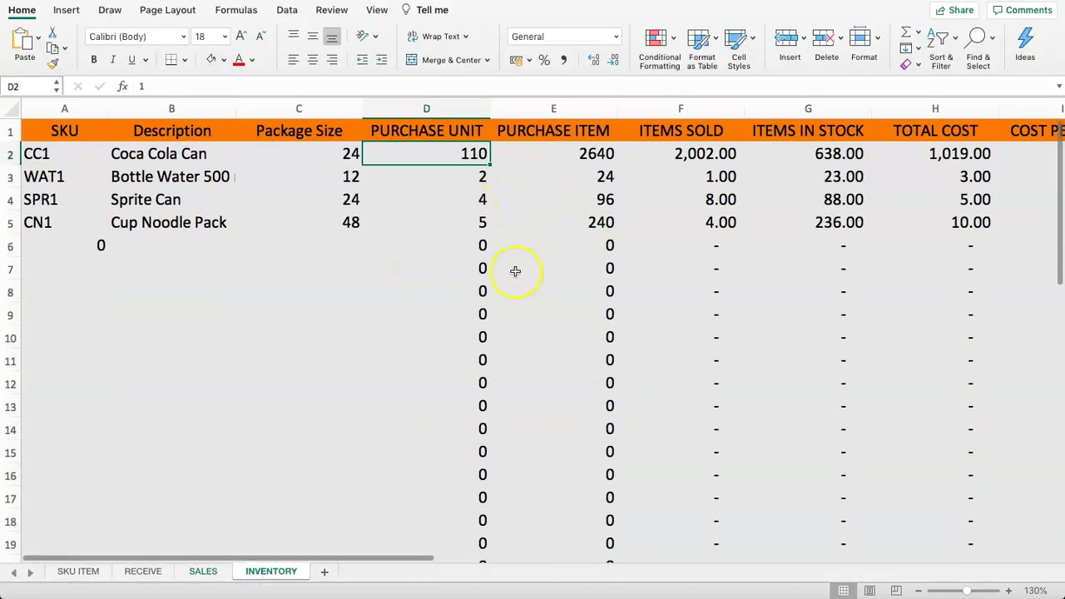
pyautogui.click(660, 157)
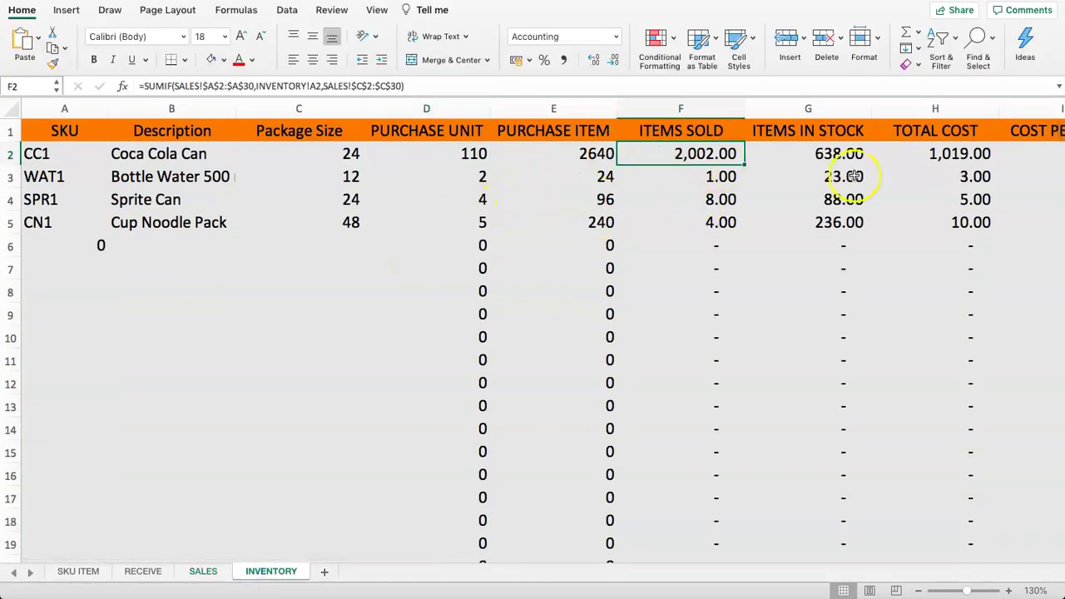
pyautogui.click(813, 154)
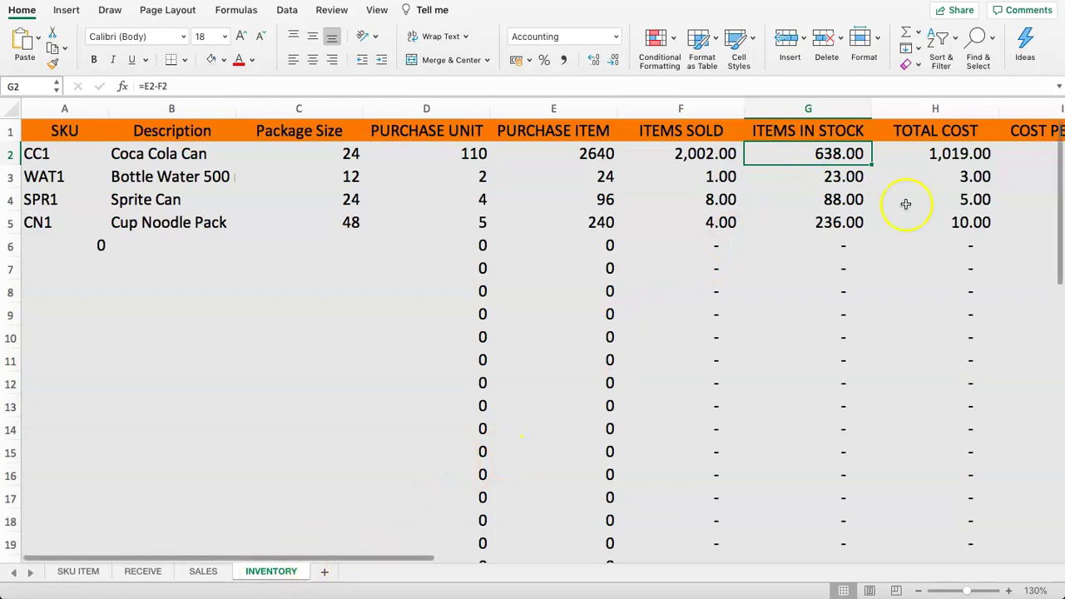
pyautogui.press('Right')
pyautogui.press('Right')
pyautogui.press('Right')
pyautogui.press('Right')
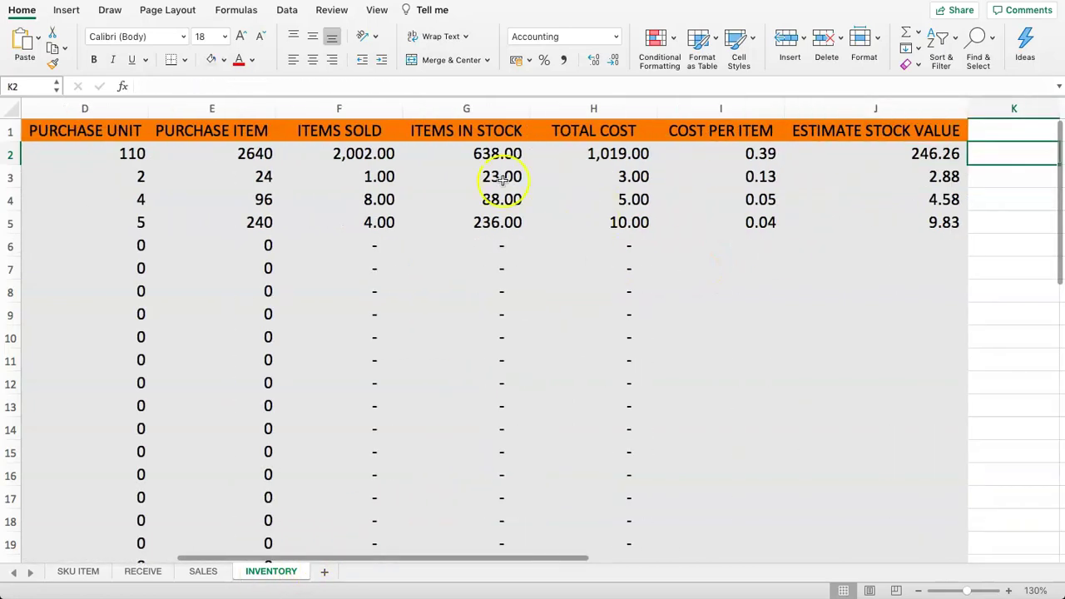
# - Remove the decimal places from the ITEMS SOLD and ITEMS IN STOCK values in F2:G30
pyautogui.moveTo(340, 147); pyautogui.dragTo(482, 520)
pyautogui.scroll(3, 446, 283)
pyautogui.scroll(2, 446, 284)
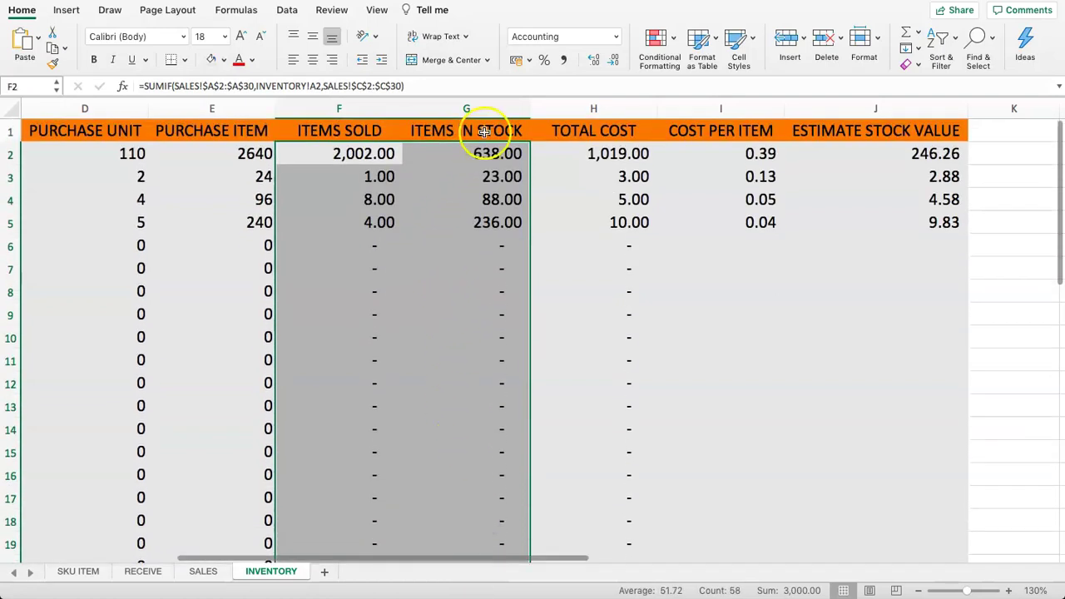
pyautogui.click(615, 60)
pyautogui.click(616, 60)
pyautogui.click(412, 227)
pyautogui.moveTo(345, 155); pyautogui.dragTo(430, 273)
pyautogui.click(463, 182)
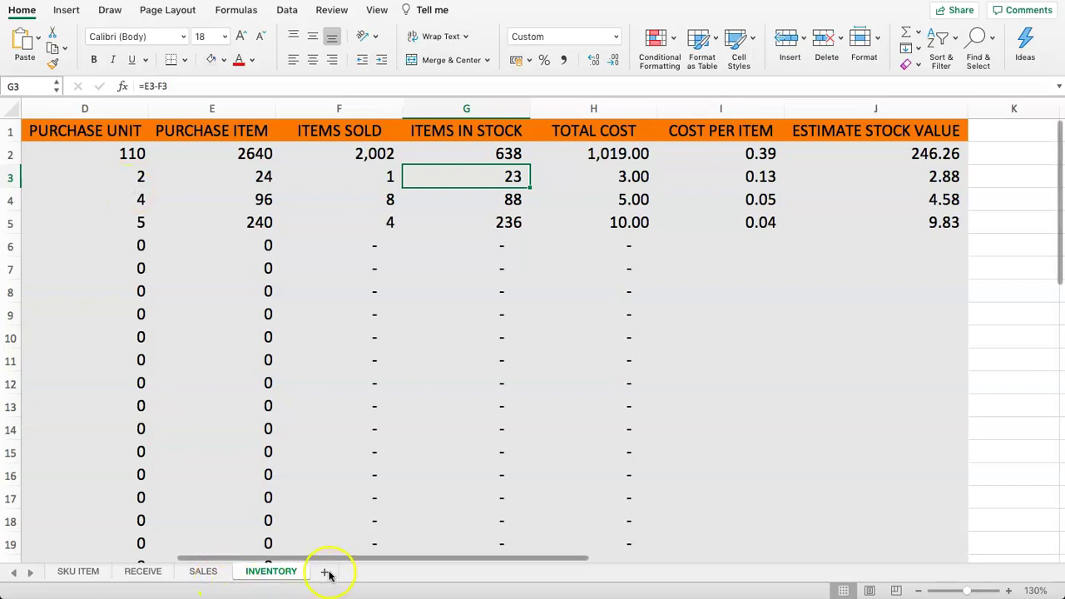
# - Create a copy of the RECEIVE sheet and place it at the end of the workbook
pyautogui.click(142, 572)
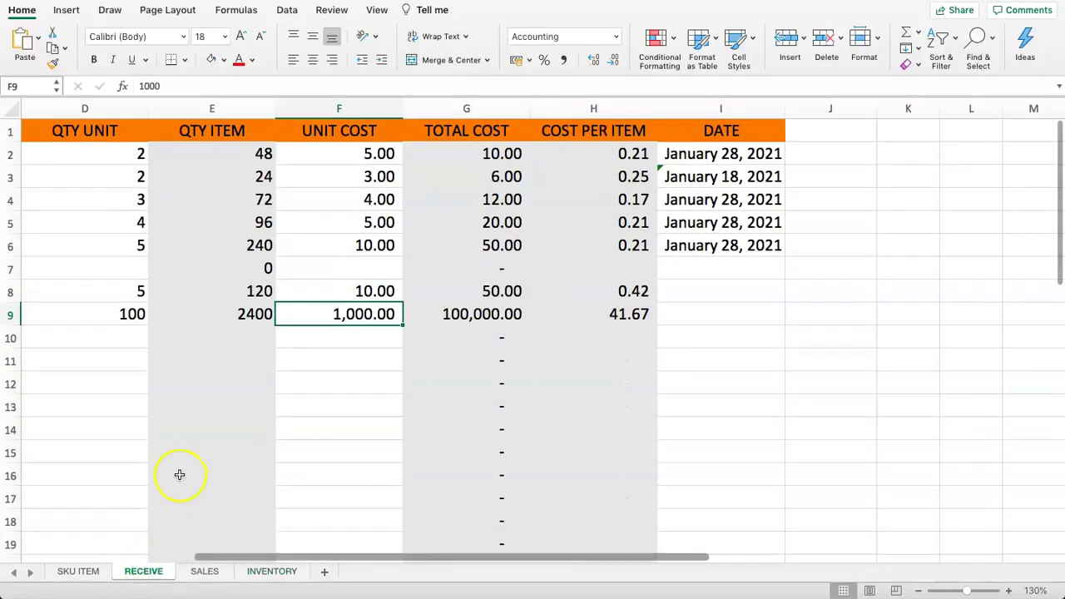
pyautogui.rightClick(141, 572)
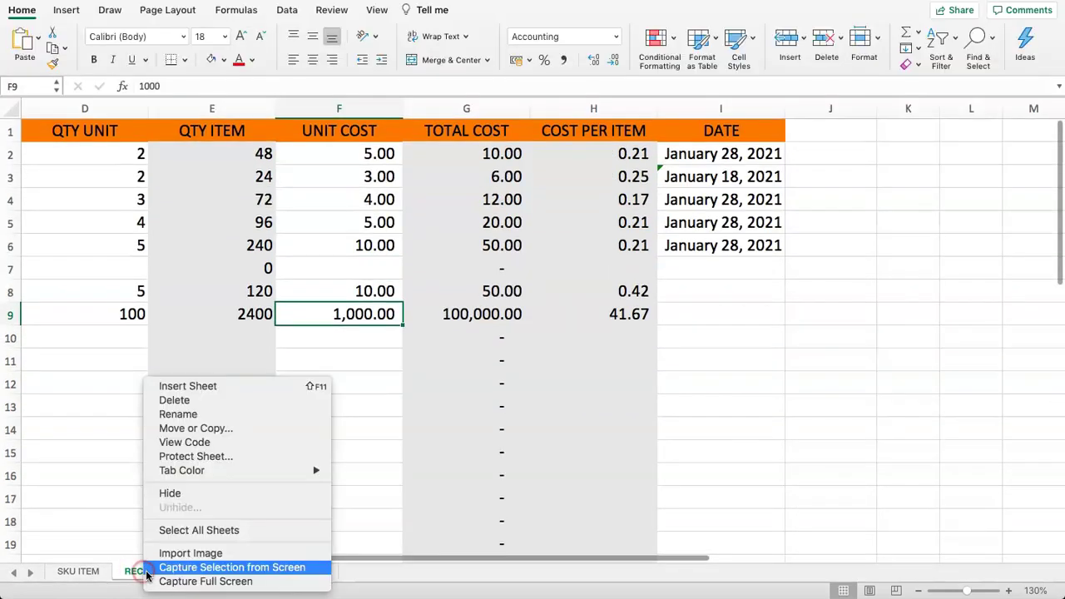
pyautogui.click(215, 428)
pyautogui.click(183, 452)
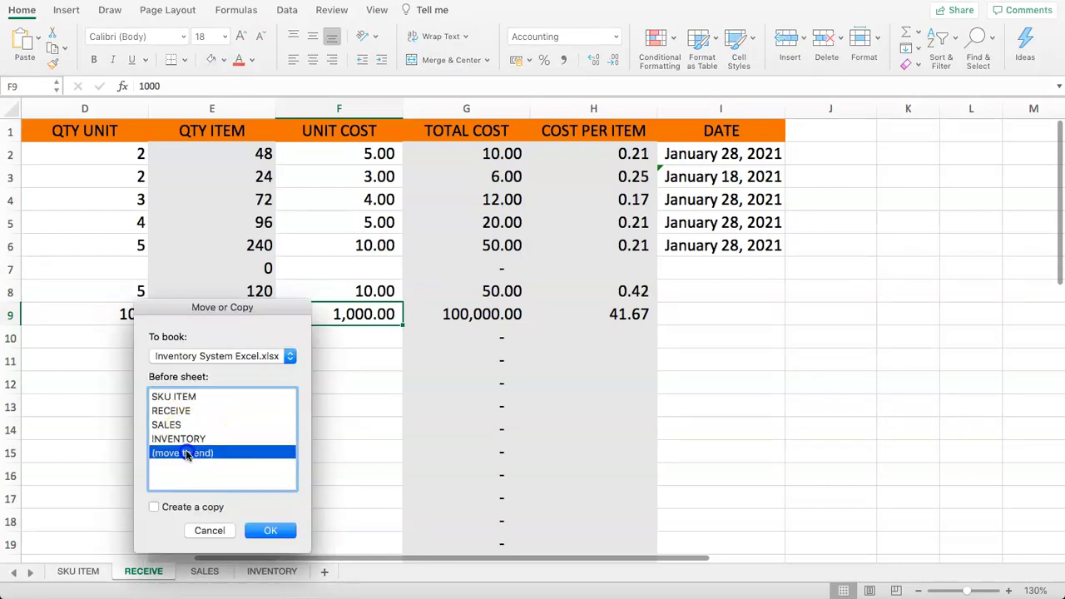
pyautogui.click(154, 507)
pyautogui.click(248, 533)
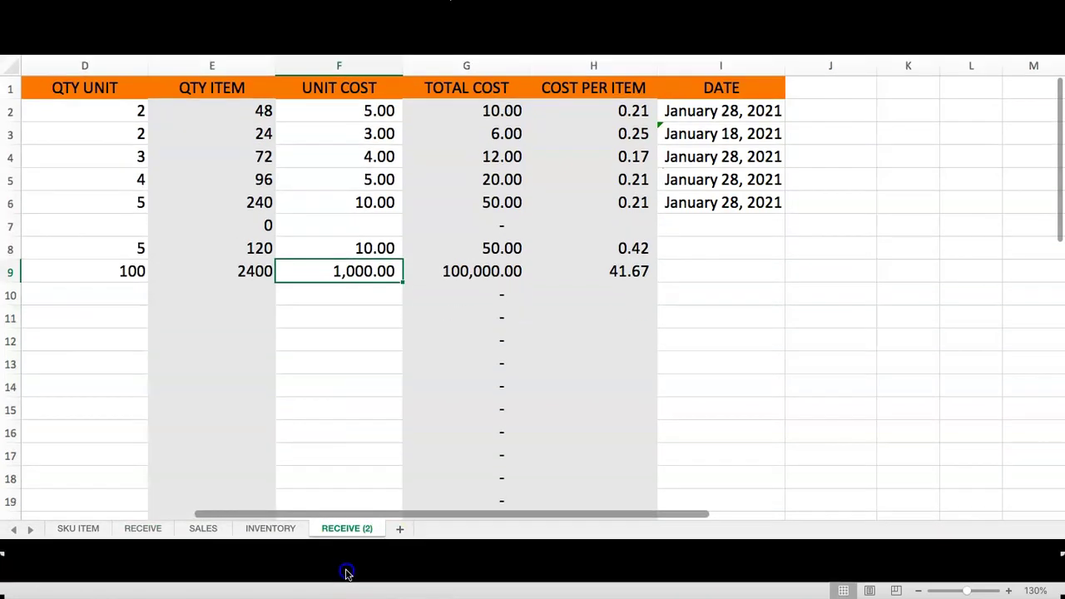
# - Rename the copied RECEIVE sheet as INVENTORY CHECK
pyautogui.doubleClick(347, 528)
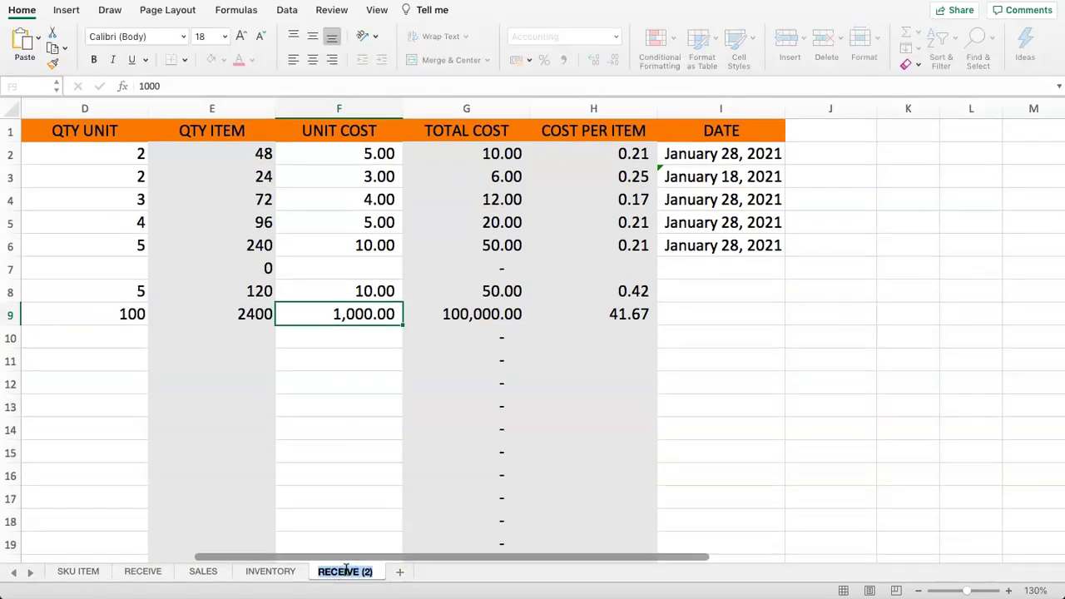
pyautogui.press('BackSpace')
pyautogui.write('INVENTORY CHECK')
pyautogui.press('Return')
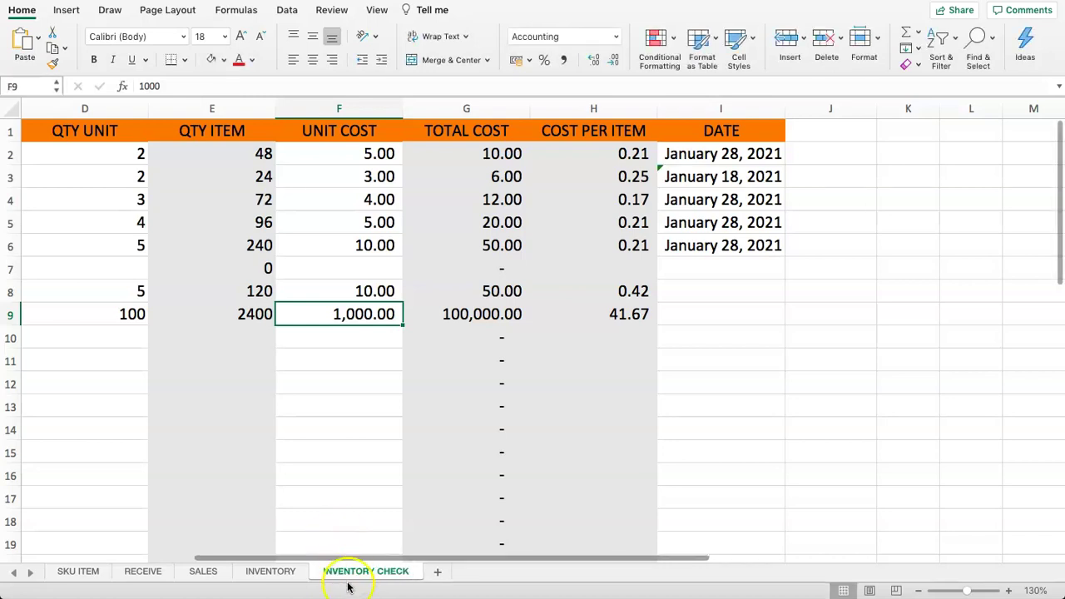
# - Look over the SKU, Description, Package Size and QTY UNIT columns of the INVENTORY CHECK sheet
pyautogui.click(344, 348)
pyautogui.press('Left')
pyautogui.press('Left')
pyautogui.press('Left')
pyautogui.press('Left')
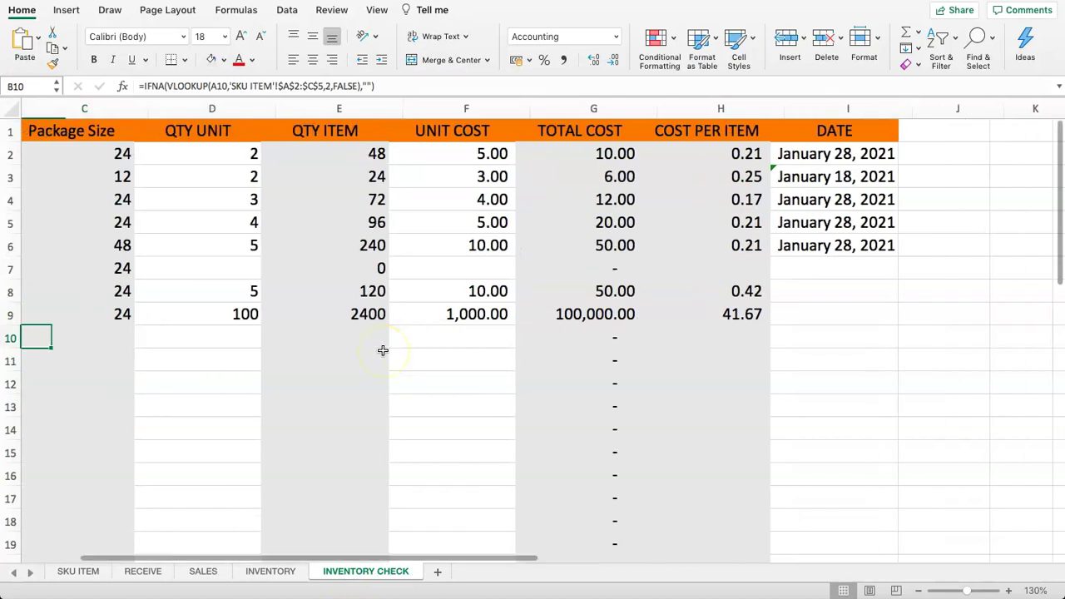
pyautogui.press('Left')
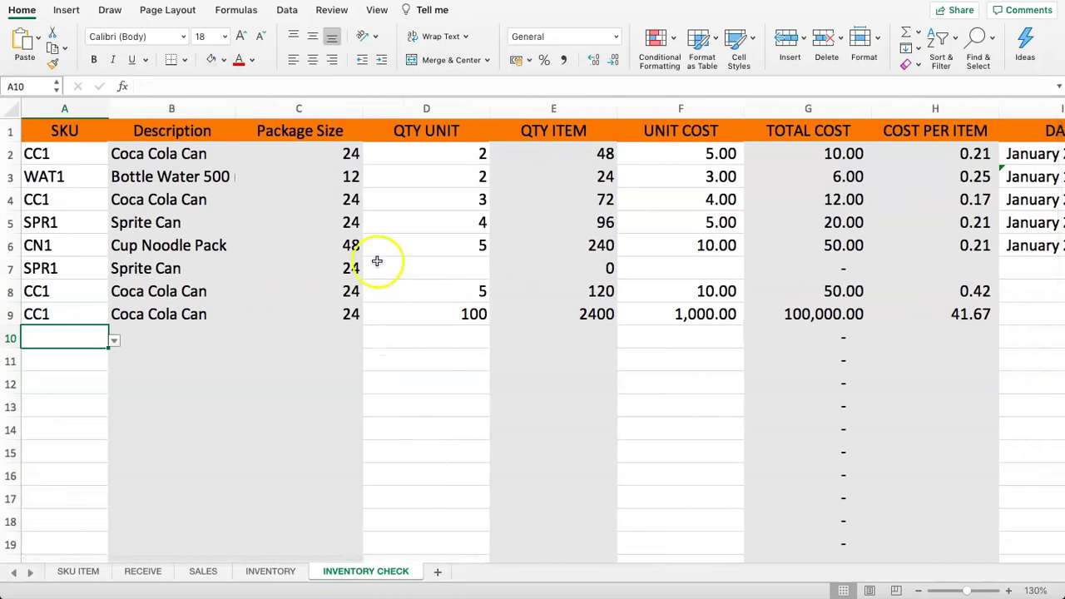
pyautogui.moveTo(57, 131); pyautogui.dragTo(85, 283)
pyautogui.click(31, 153)
pyautogui.click(66, 177)
pyautogui.moveTo(66, 153); pyautogui.dragTo(52, 279)
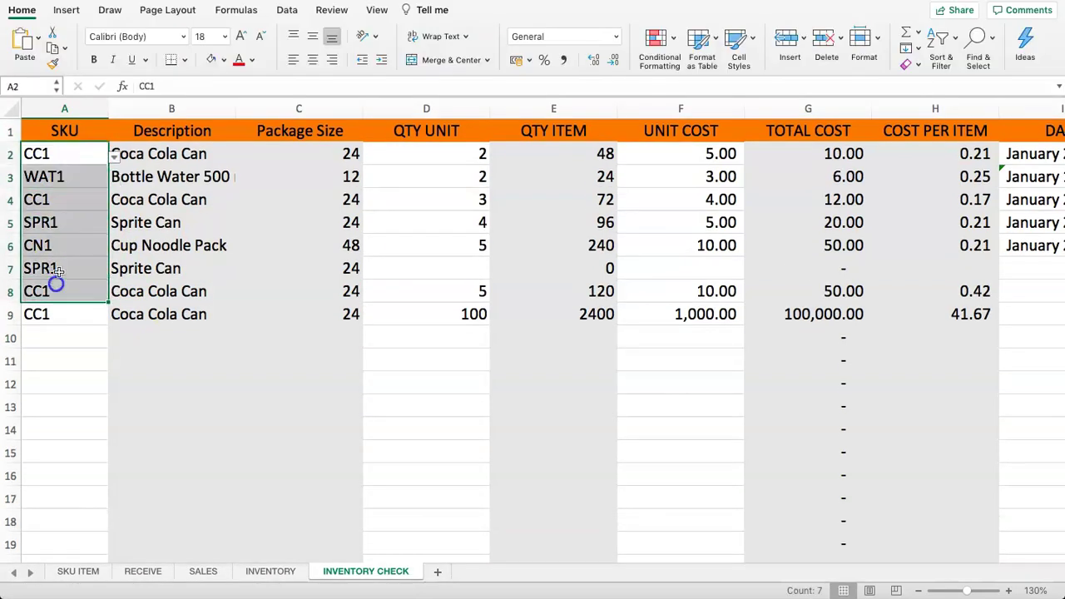
pyautogui.click(145, 131)
pyautogui.click(324, 154)
pyautogui.click(316, 131)
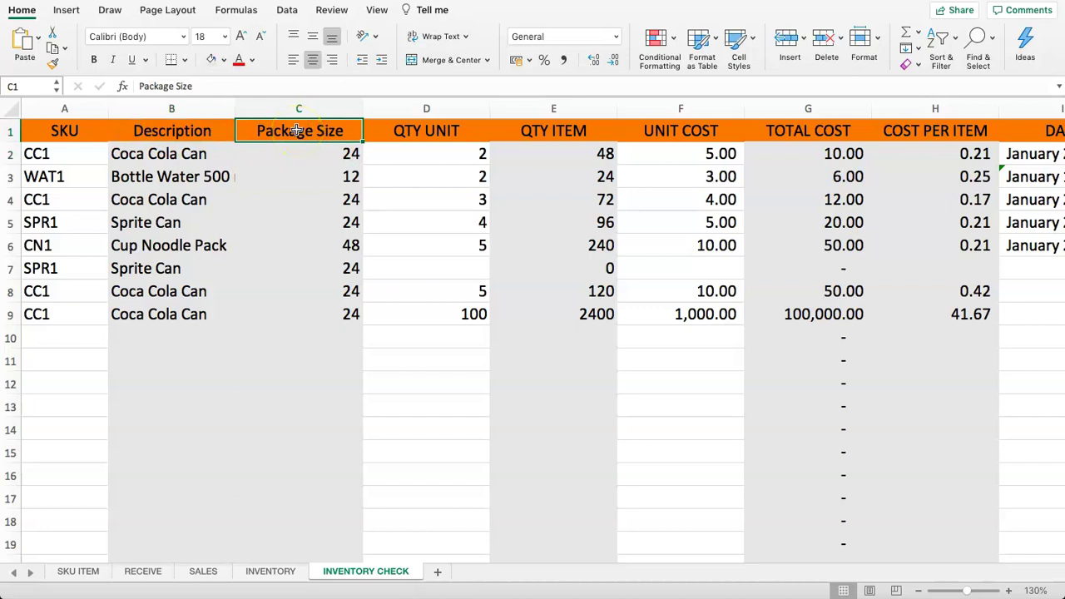
pyautogui.moveTo(297, 131); pyautogui.dragTo(320, 242)
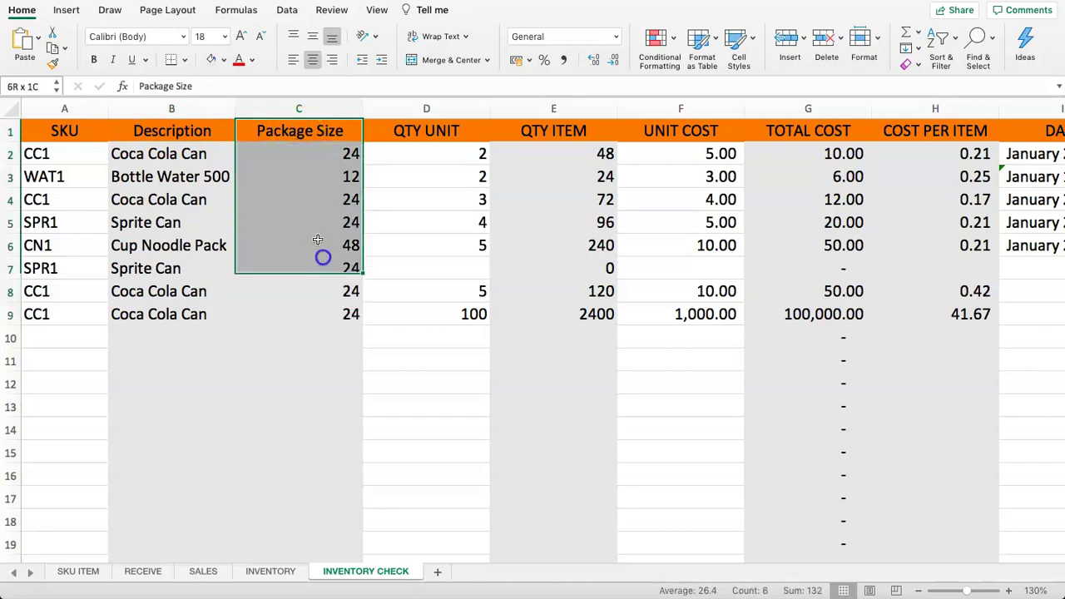
pyautogui.click(320, 154)
pyautogui.click(319, 136)
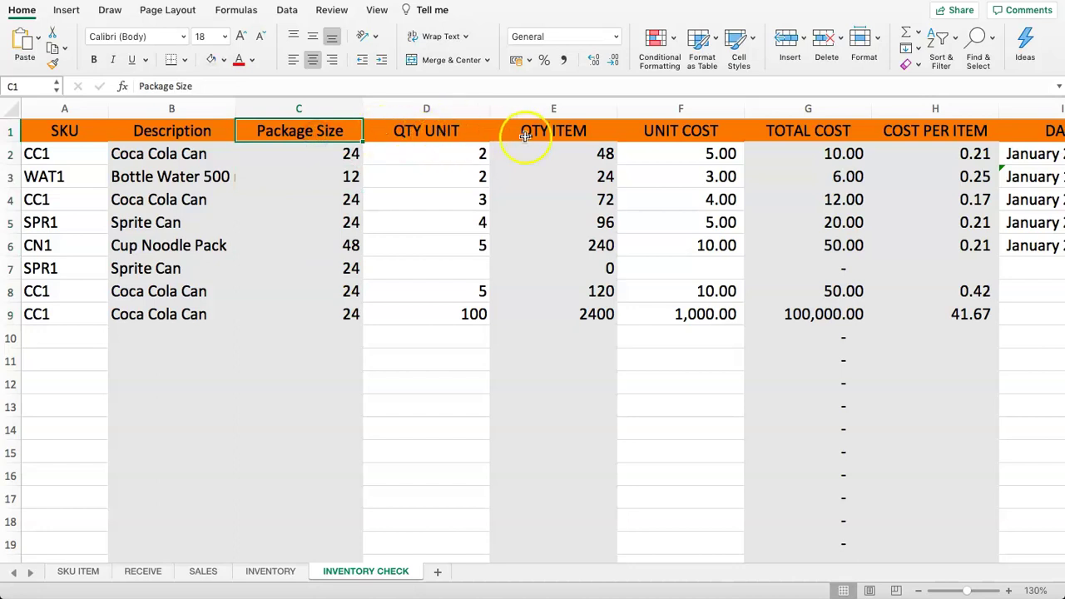
pyautogui.moveTo(298, 108); pyautogui.dragTo(424, 110)
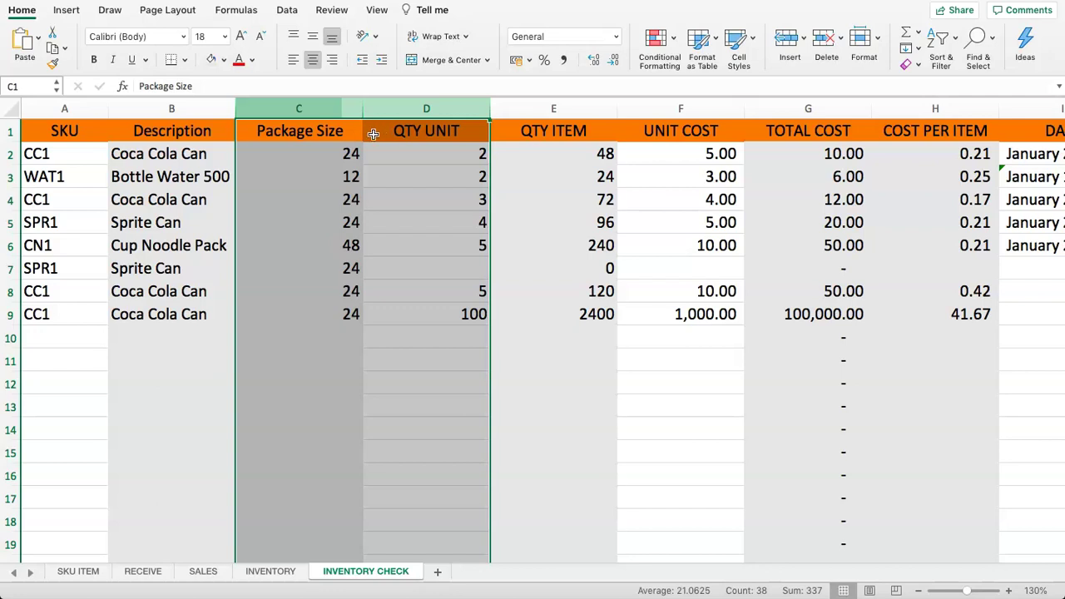
pyautogui.click(300, 143)
pyautogui.click(291, 134)
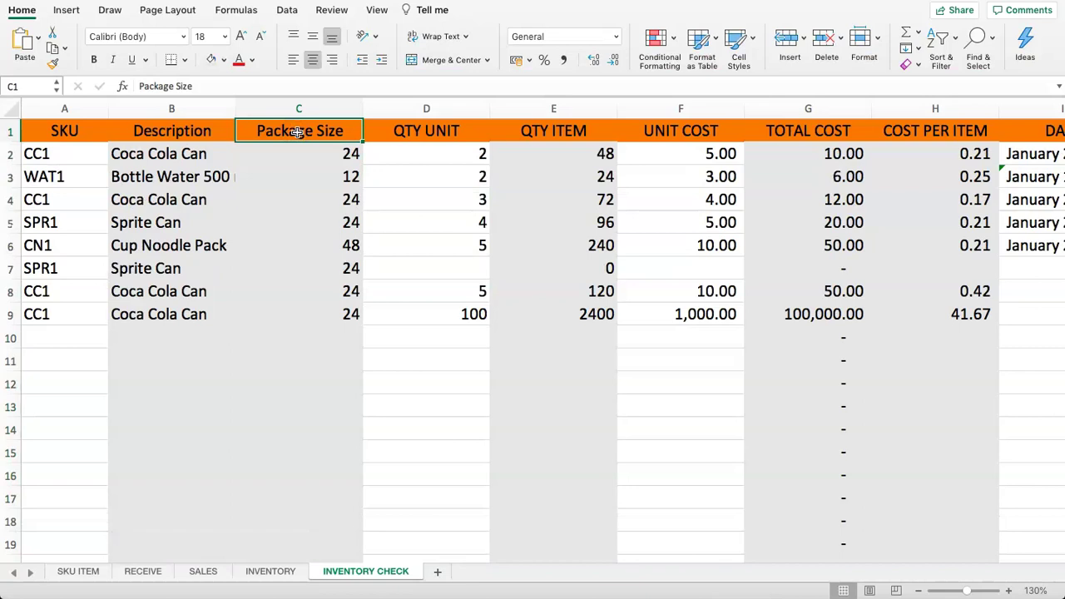
pyautogui.moveTo(298, 131); pyautogui.dragTo(302, 309)
# - Replace the Package Size and QTY UNIT headers in C1 and D1 with SPILLAGE and SPOILAGE
pyautogui.click(352, 131)
pyautogui.write('SP')
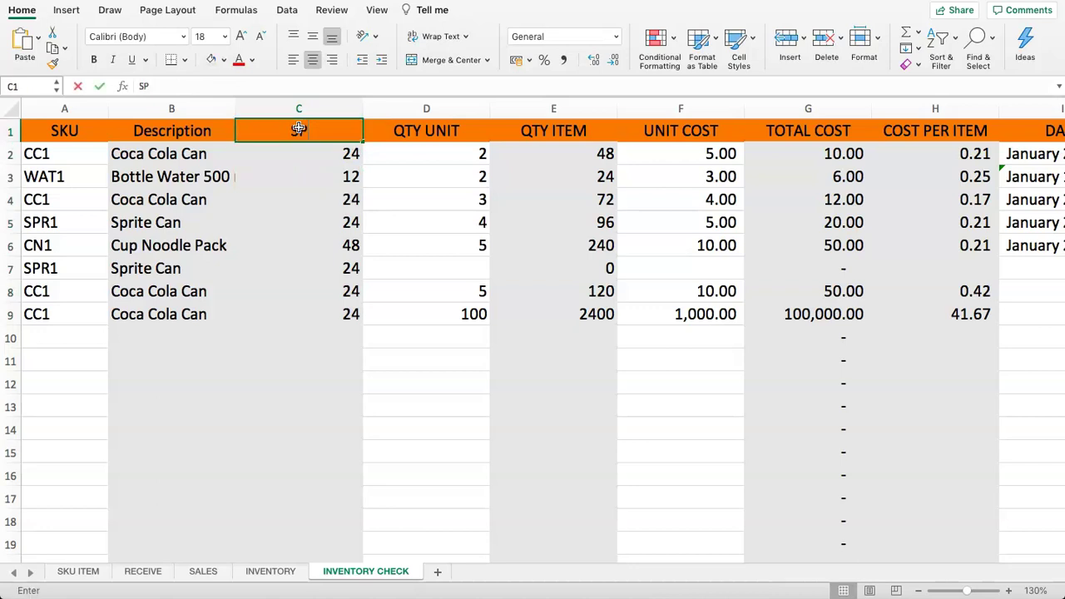
pyautogui.write('ILLAGE')
pyautogui.press('Tab')
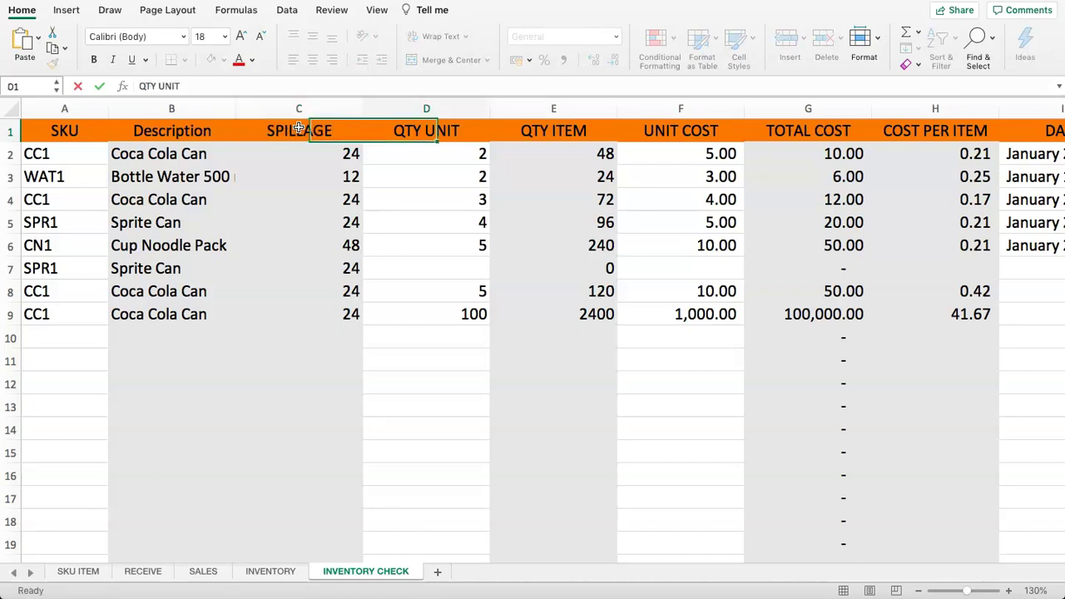
pyautogui.write('SPOIL')
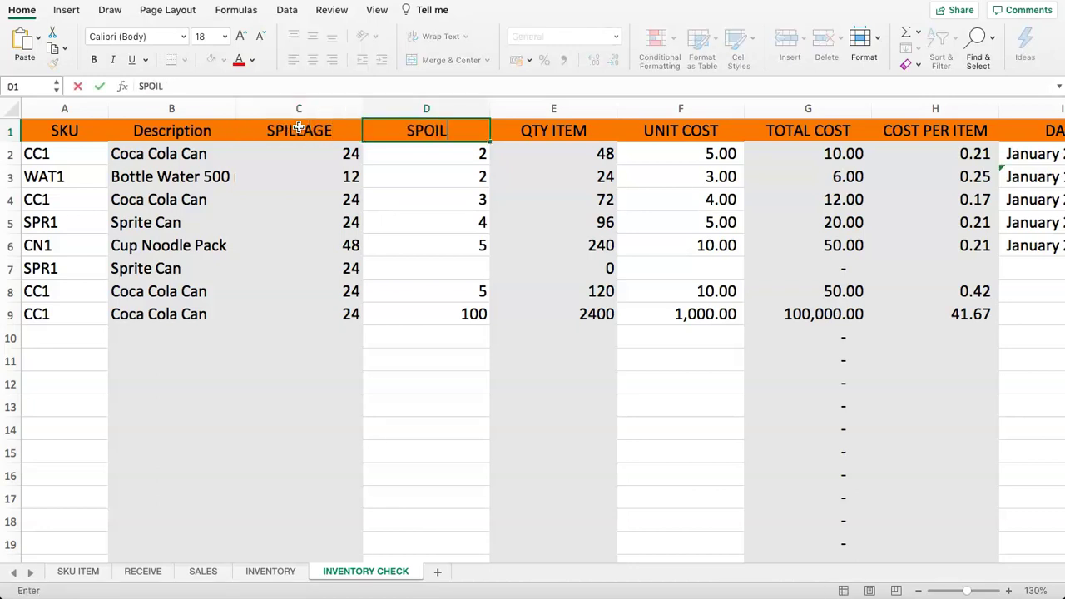
pyautogui.write('AGE')
pyautogui.click(296, 133)
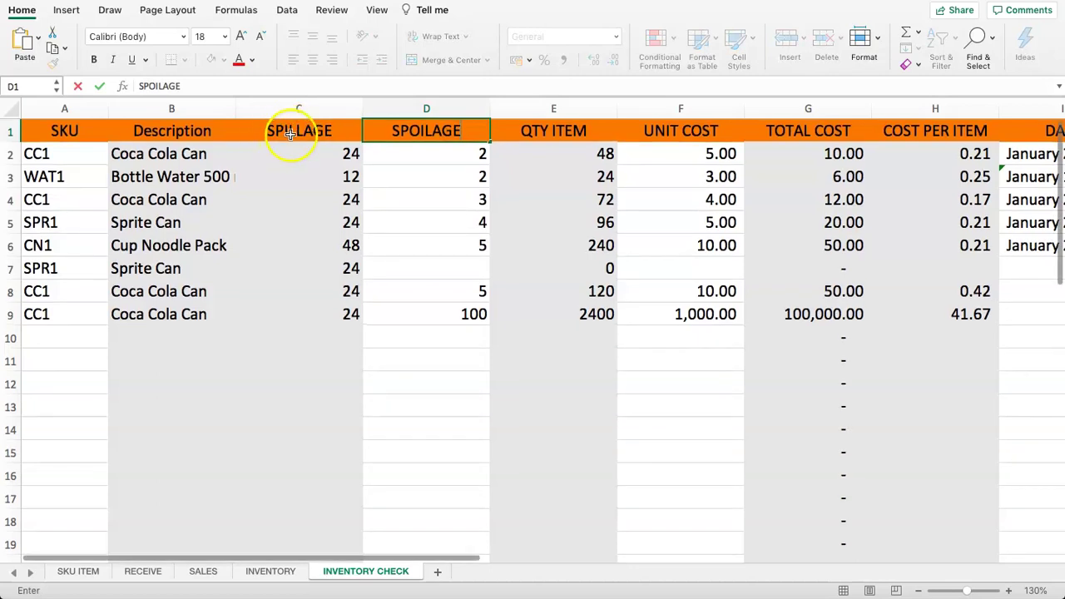
# - Look over the SPILLAGE and SPOILAGE columns on the INVENTORY CHECK sheet
pyautogui.moveTo(315, 154); pyautogui.dragTo(333, 219)
pyautogui.click(315, 158)
pyautogui.moveTo(307, 133); pyautogui.dragTo(416, 250)
pyautogui.click(416, 177)
pyautogui.click(423, 133)
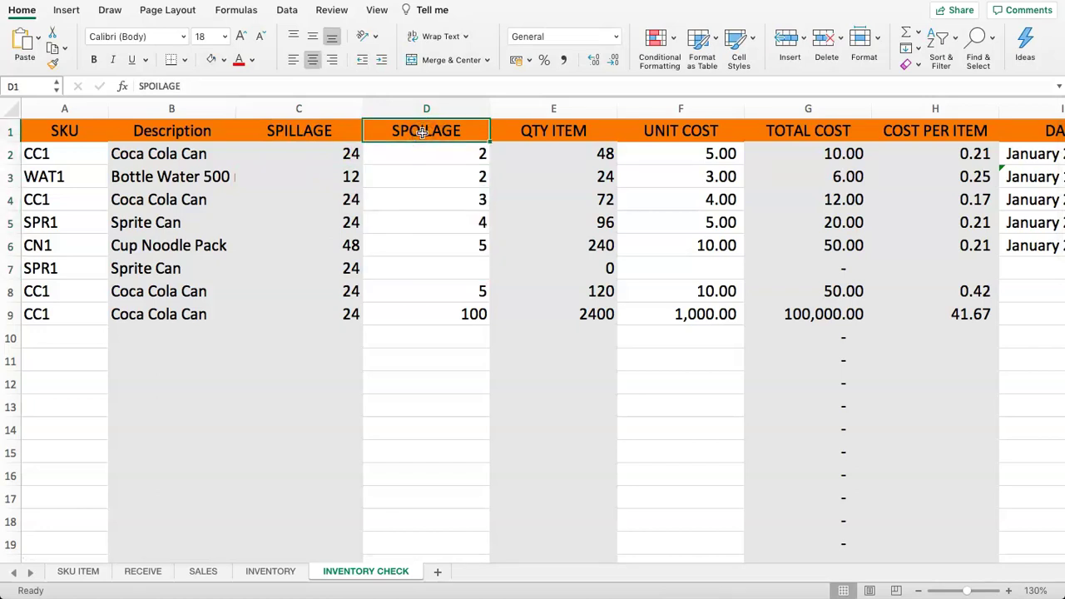
pyautogui.moveTo(321, 131); pyautogui.dragTo(317, 304)
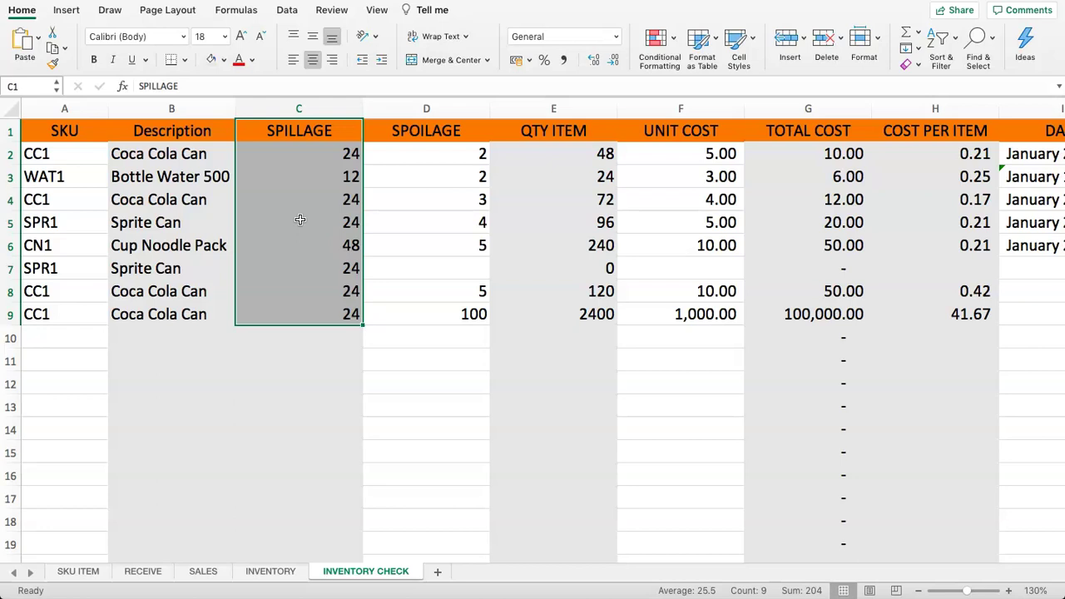
pyautogui.click(351, 179)
# - Replace the QTY ITEM header in E1 of the INVENTORY CHECK sheet with LOST GOODS
pyautogui.click(526, 136)
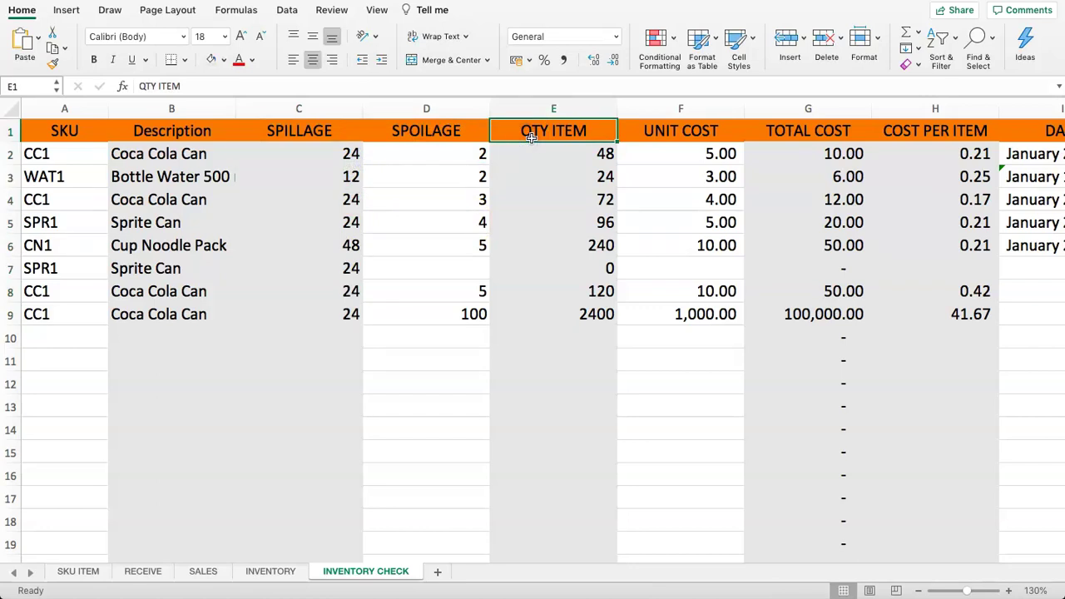
pyautogui.write('LOST')
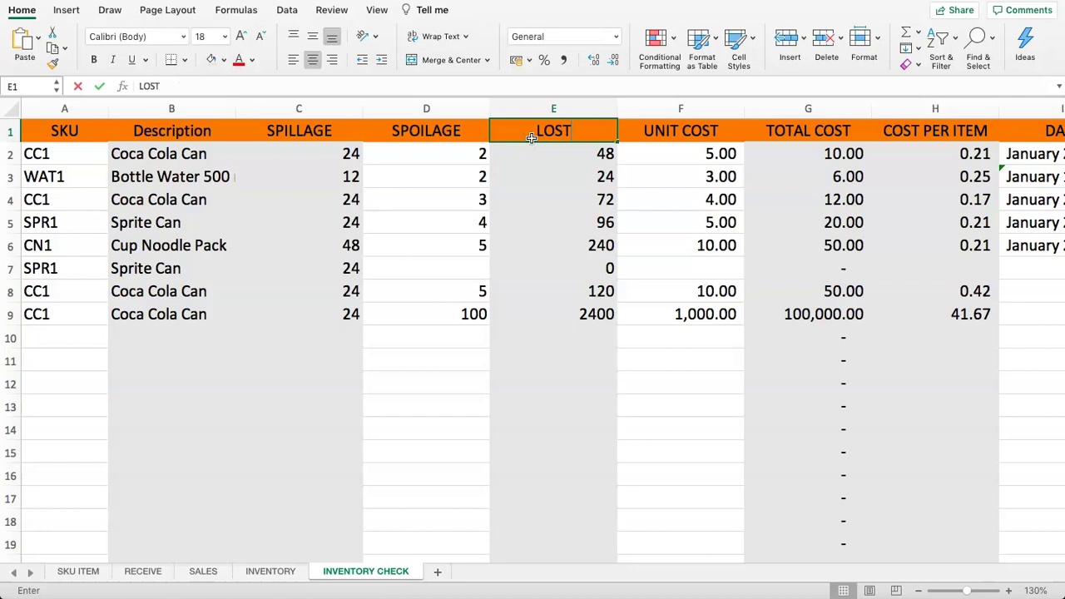
pyautogui.write(' GOOD')
pyautogui.write('S')
pyautogui.press('Tab')
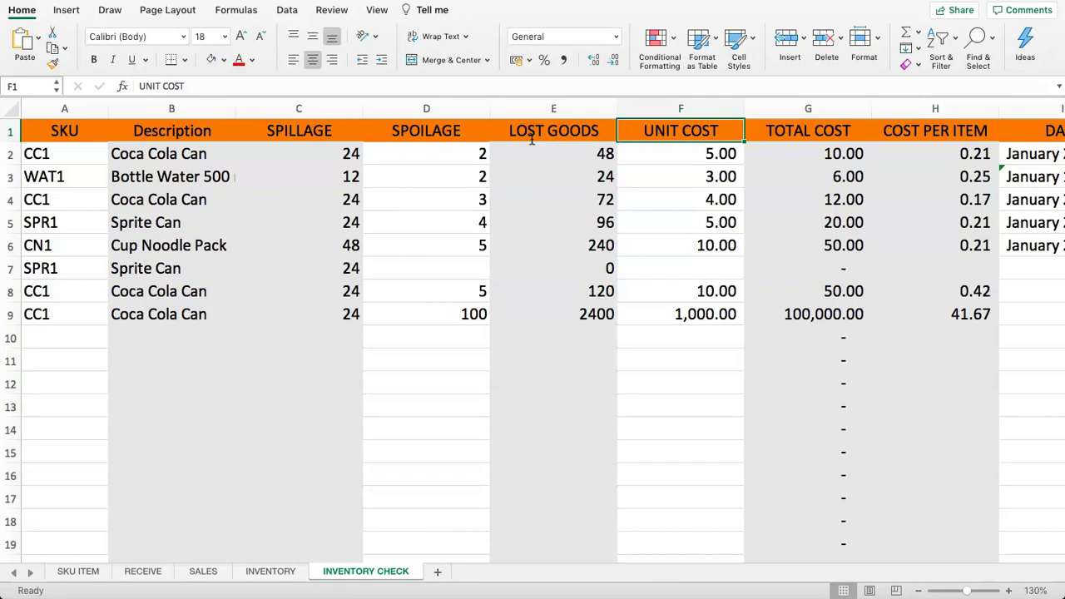
# - Replace the UNIT COST header in F1 with EMPLOYEE BONUS and widen column F to fit it
pyautogui.write('EMPLOYEE')
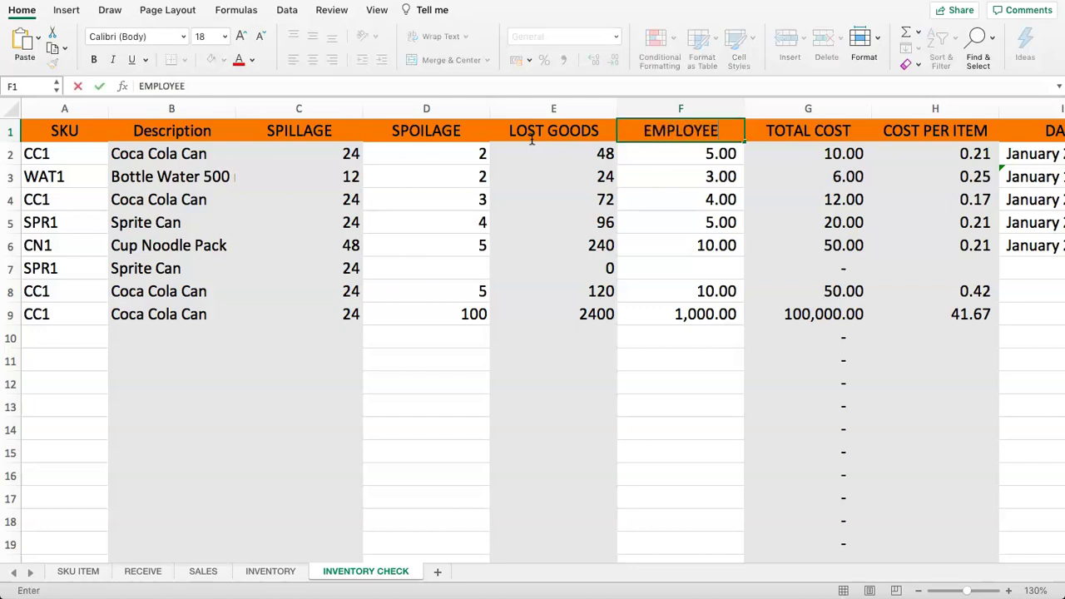
pyautogui.write(' BONUS')
pyautogui.press('Return')
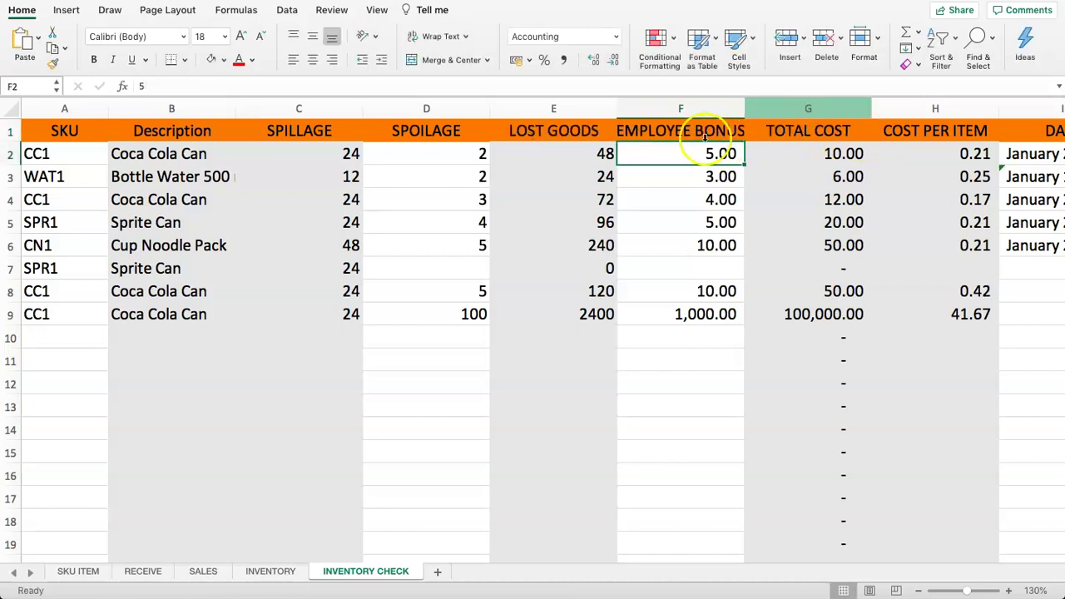
pyautogui.moveTo(745, 108); pyautogui.dragTo(760, 108)
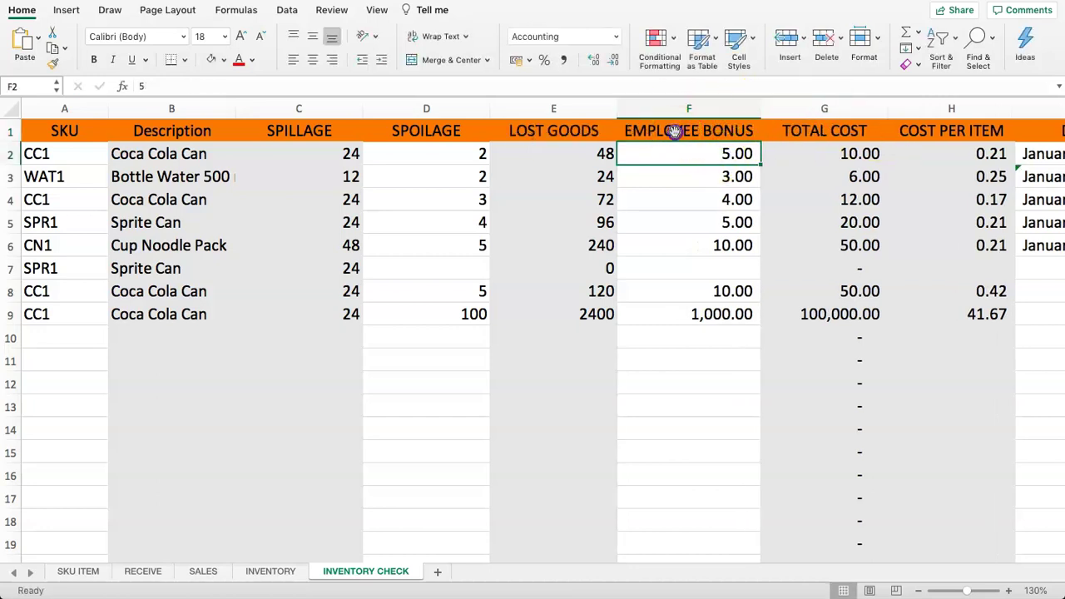
pyautogui.click(676, 131)
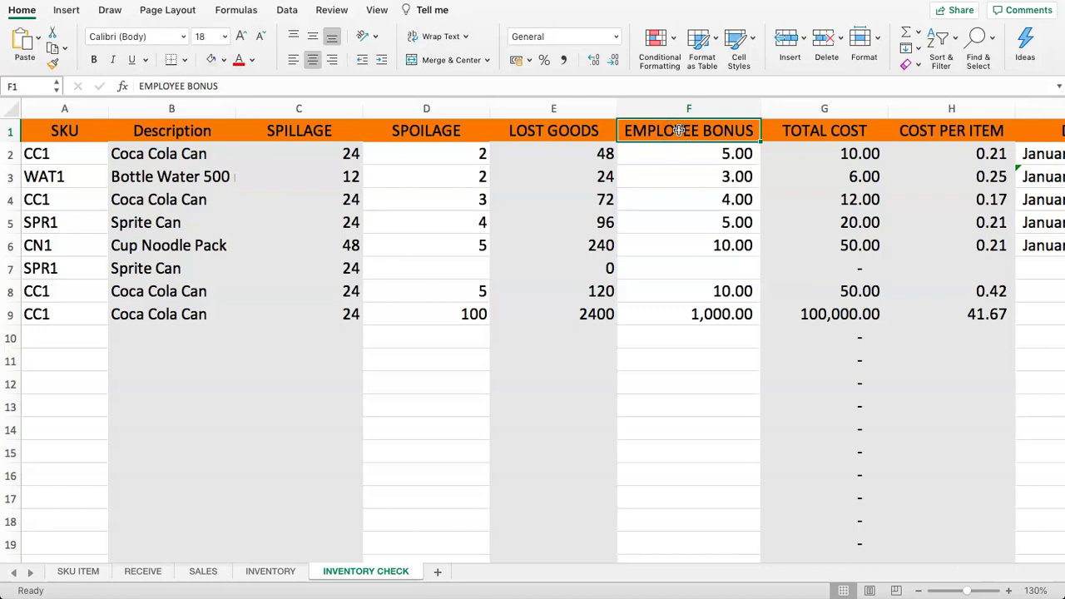
pyautogui.click(716, 158)
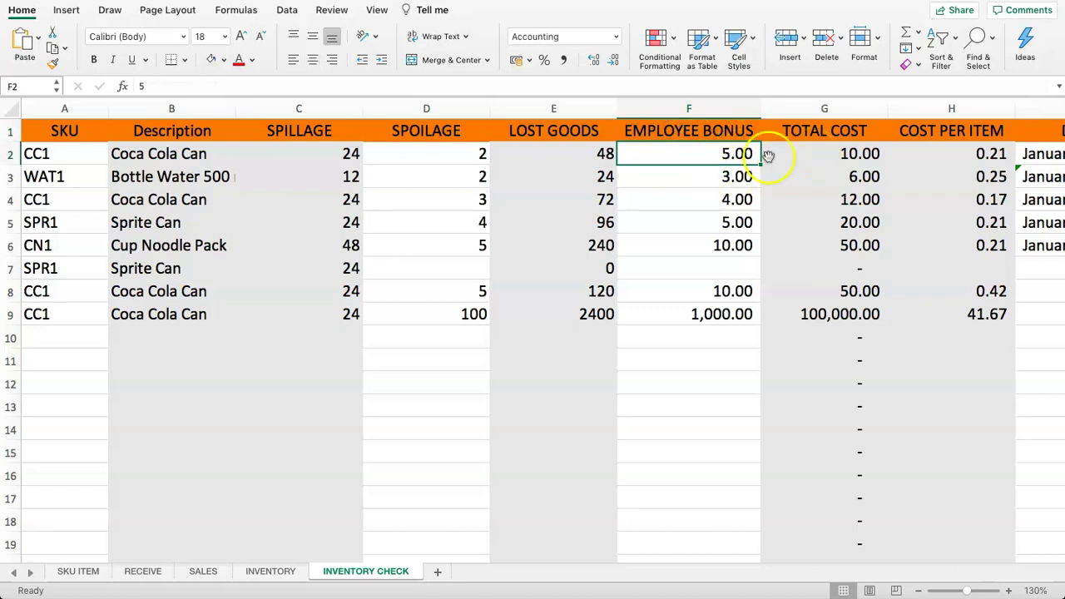
# - Replace the TOTAL COST header in G1 of the INVENTORY CHECK sheet with TOTAL MISSING
pyautogui.click(820, 131)
pyautogui.click(792, 174)
pyautogui.click(832, 130)
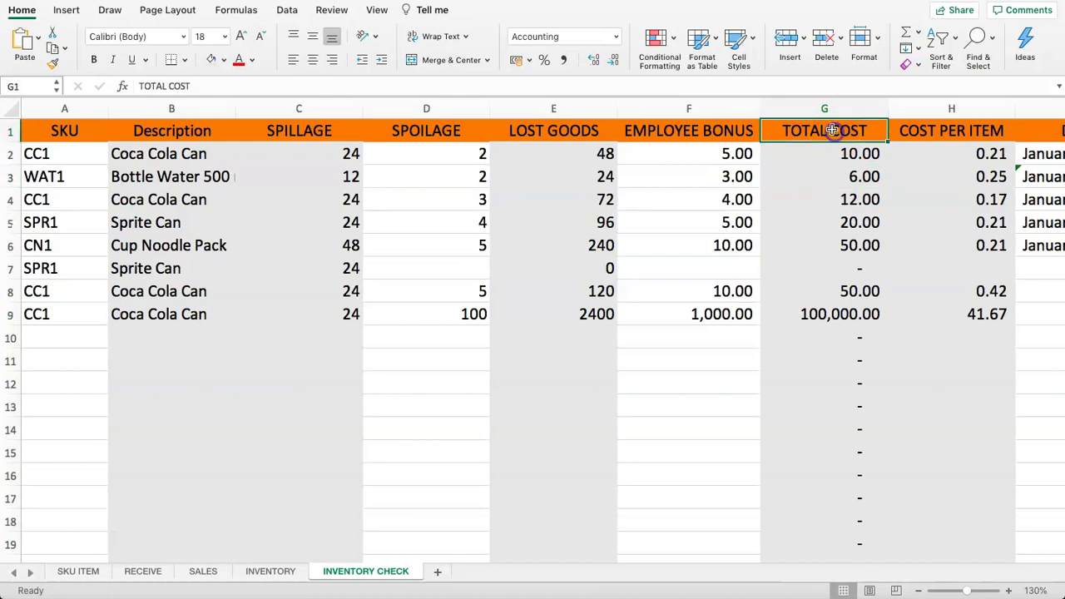
pyautogui.write('TOTAL MISSIN')
pyautogui.press('BackSpace')
pyautogui.press('BackSpace')
pyautogui.press('BackSpace')
pyautogui.press('BackSpace')
pyautogui.press('BackSpace')
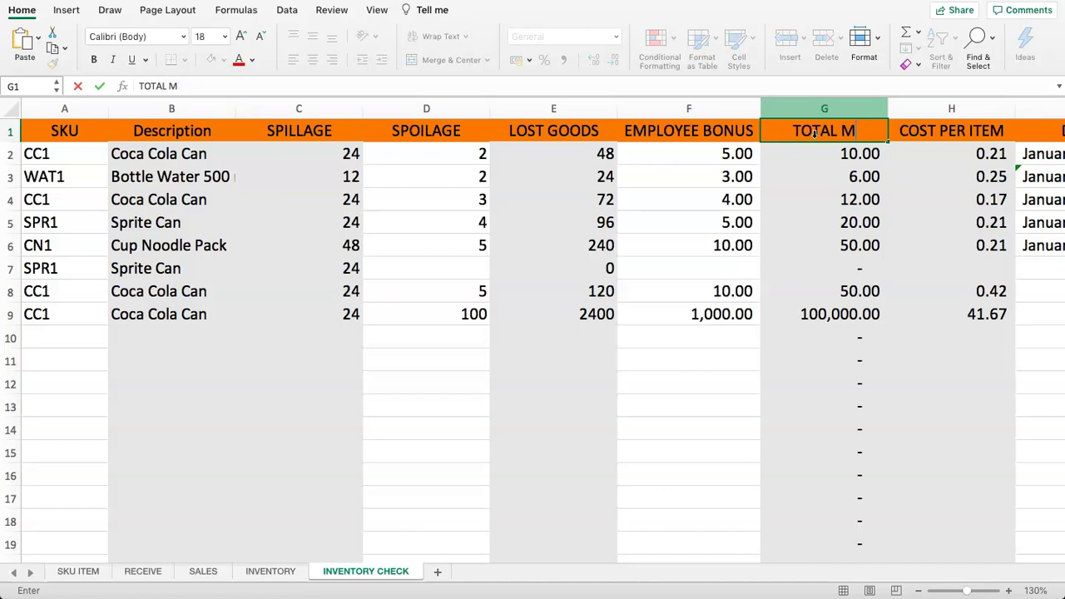
pyautogui.write('ISSING')
pyautogui.press('Return')
# - Delete the COST PER ITEM column H from the INVENTORY CHECK sheet
pyautogui.press('Tab')
pyautogui.press('Tab')
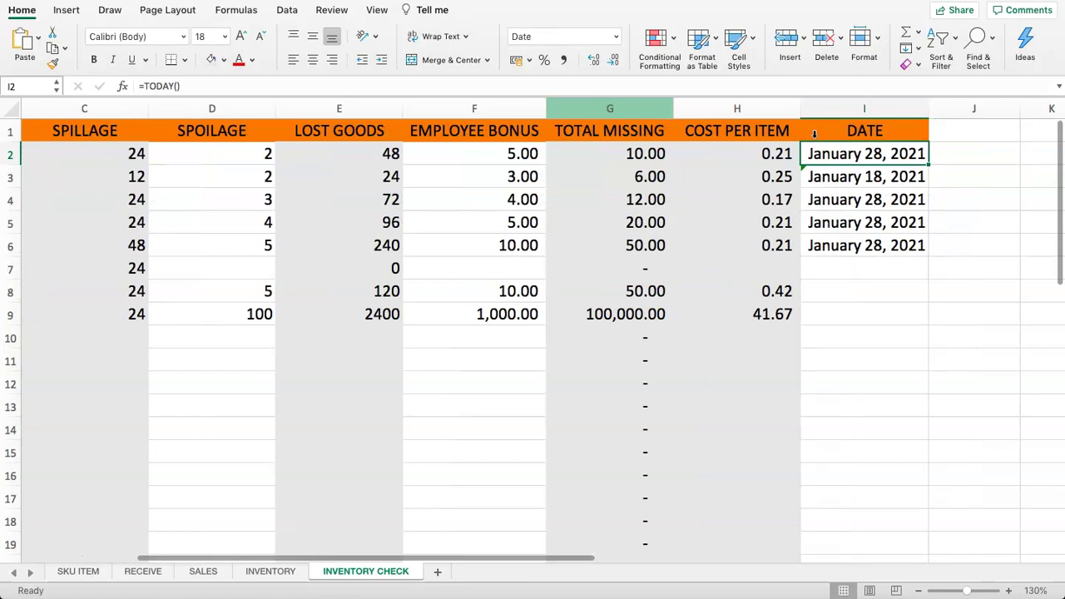
pyautogui.click(743, 108)
pyautogui.rightClick(743, 108)
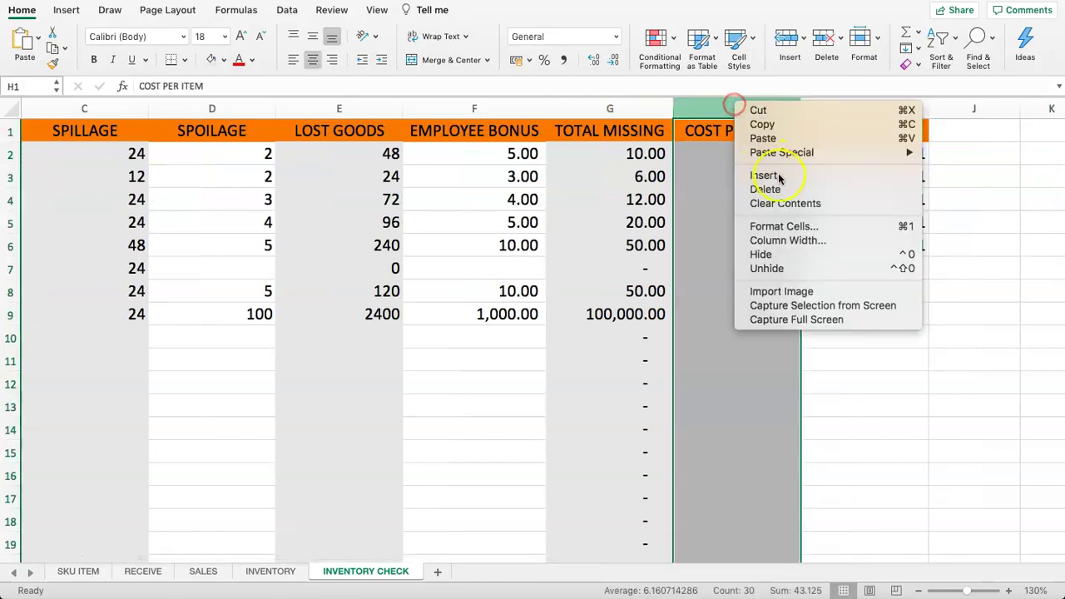
pyautogui.click(775, 187)
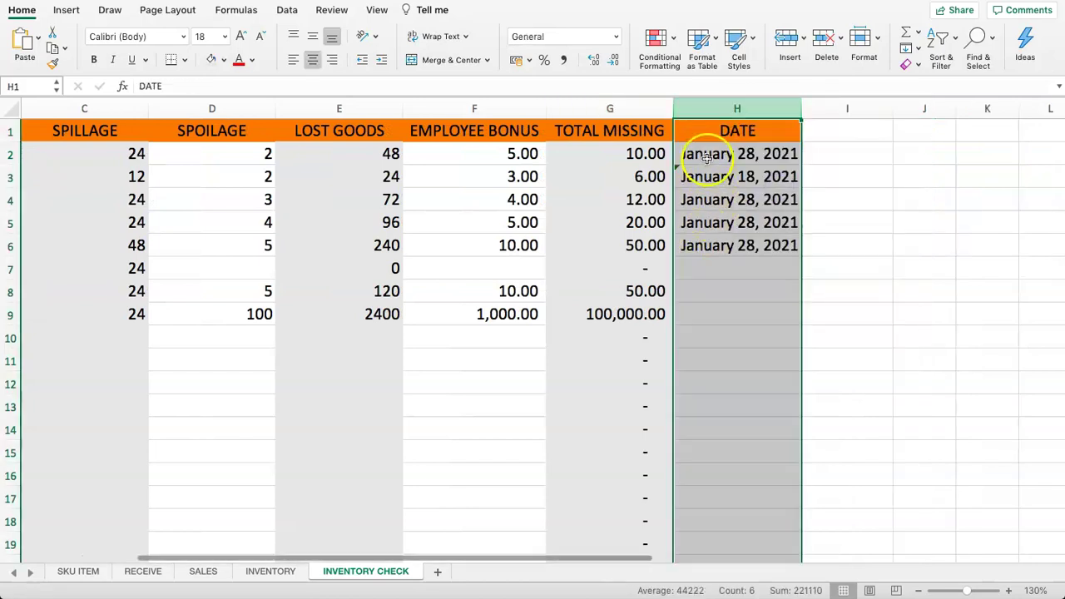
# - Go over the INVENTORY CHECK columns from DATE back to SKU, then the Description lookup formulas in B2:B9
pyautogui.click(707, 158)
pyautogui.click(718, 191)
pyautogui.click(642, 154)
pyautogui.press('Left')
pyautogui.press('Left')
pyautogui.press('Left')
pyautogui.press('Left')
pyautogui.press('Left')
pyautogui.press('Left')
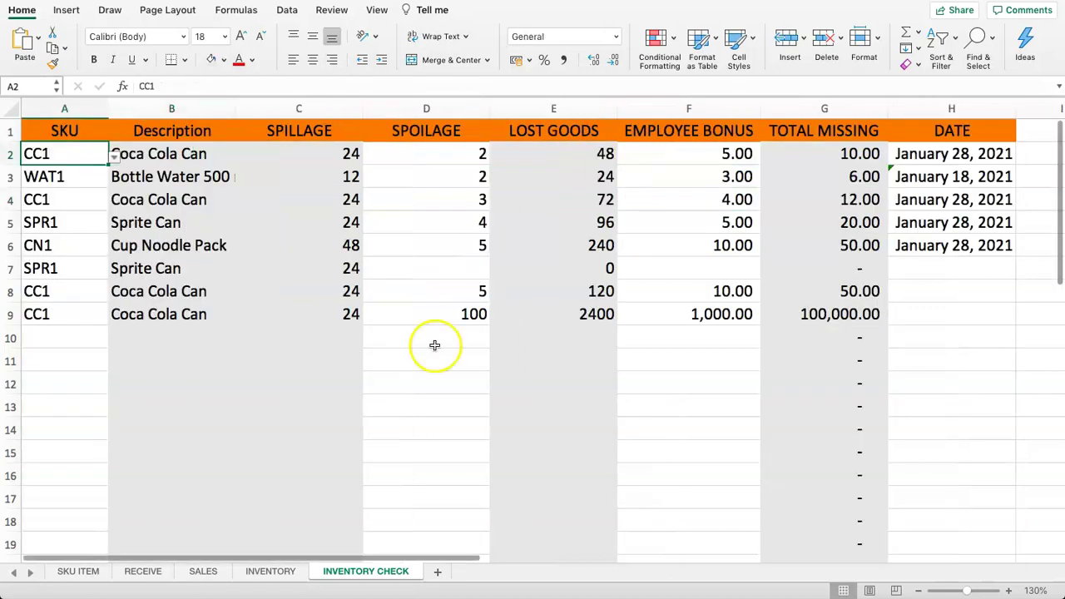
pyautogui.click(184, 154)
pyautogui.moveTo(184, 154); pyautogui.dragTo(190, 314)
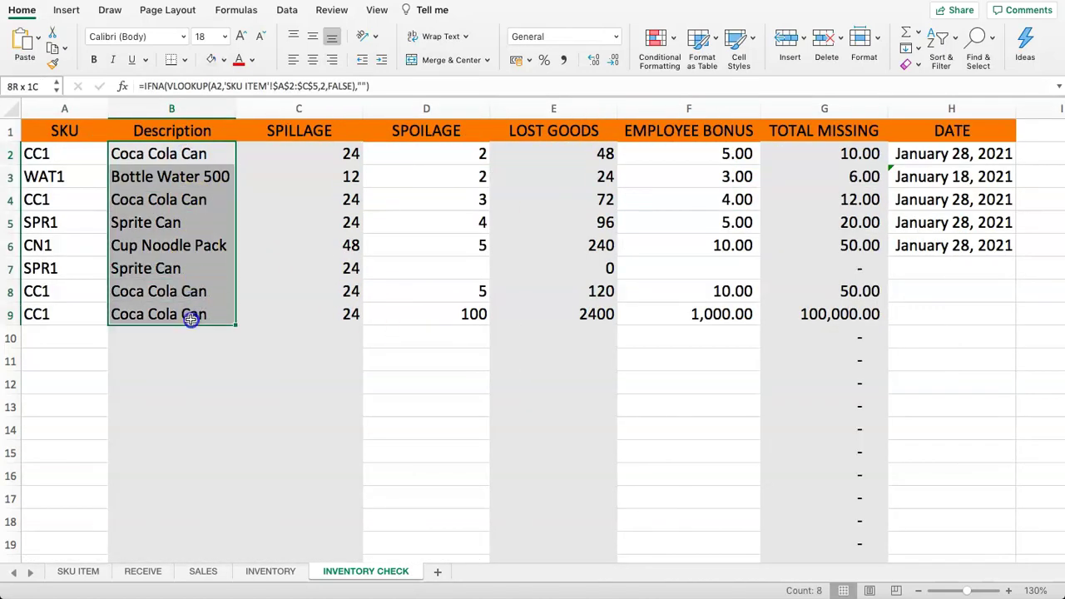
# - Clear the leftover entries in SPILLAGE, SPOILAGE, LOST GOODS and EMPLOYEE BONUS, cells C2:F9 of the INVENTORY CHECK sheet
pyautogui.moveTo(302, 156); pyautogui.dragTo(295, 307)
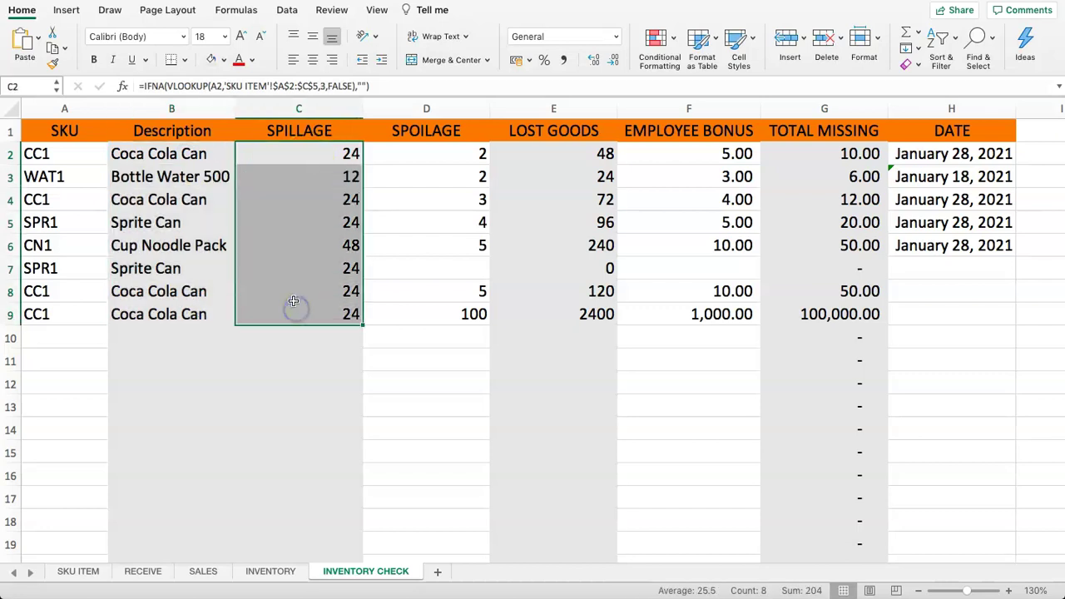
pyautogui.press('Delete')
pyautogui.click(288, 287)
pyautogui.moveTo(296, 156); pyautogui.dragTo(542, 357)
pyautogui.click(454, 173)
pyautogui.moveTo(443, 159); pyautogui.dragTo(675, 312)
pyautogui.press('Delete')
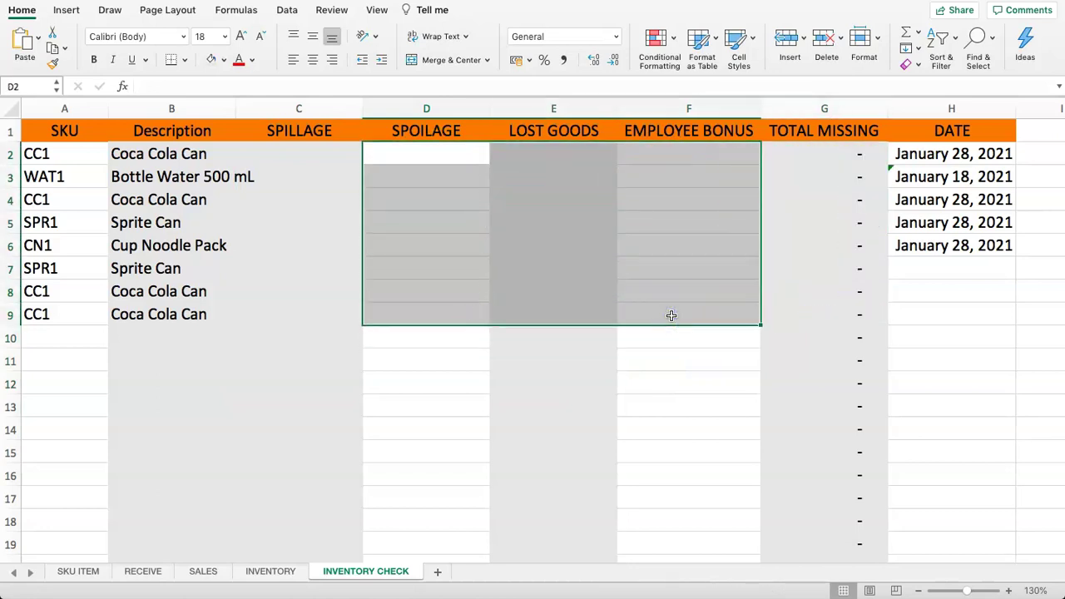
# - Remove the grey fill from the SPILLAGE, SPOILAGE and LOST GOODS cells C2:E30
pyautogui.click(816, 225)
pyautogui.click(819, 160)
pyautogui.moveTo(281, 162); pyautogui.dragTo(546, 521)
pyautogui.scroll(5, 521, 357)
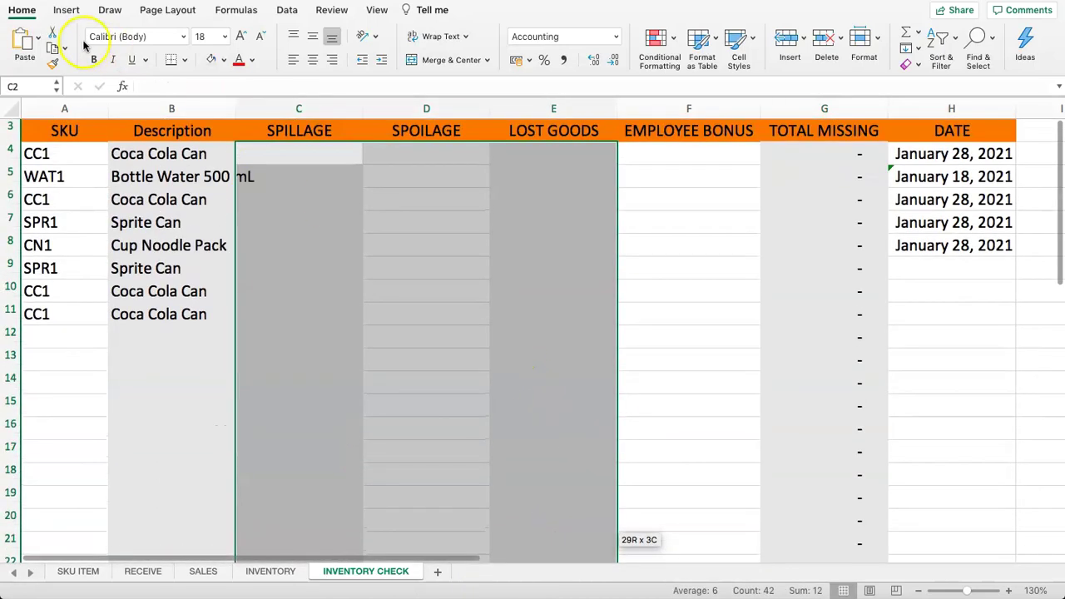
pyautogui.click(223, 60)
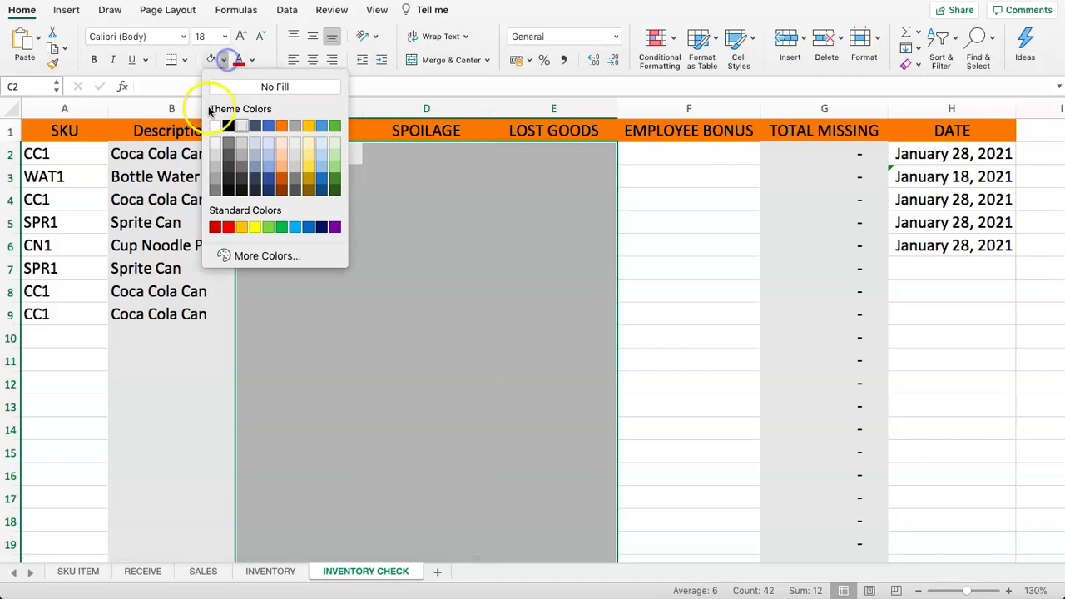
pyautogui.click(261, 87)
pyautogui.click(708, 212)
pyautogui.click(459, 155)
pyautogui.click(297, 156)
pyautogui.click(388, 161)
pyautogui.click(651, 161)
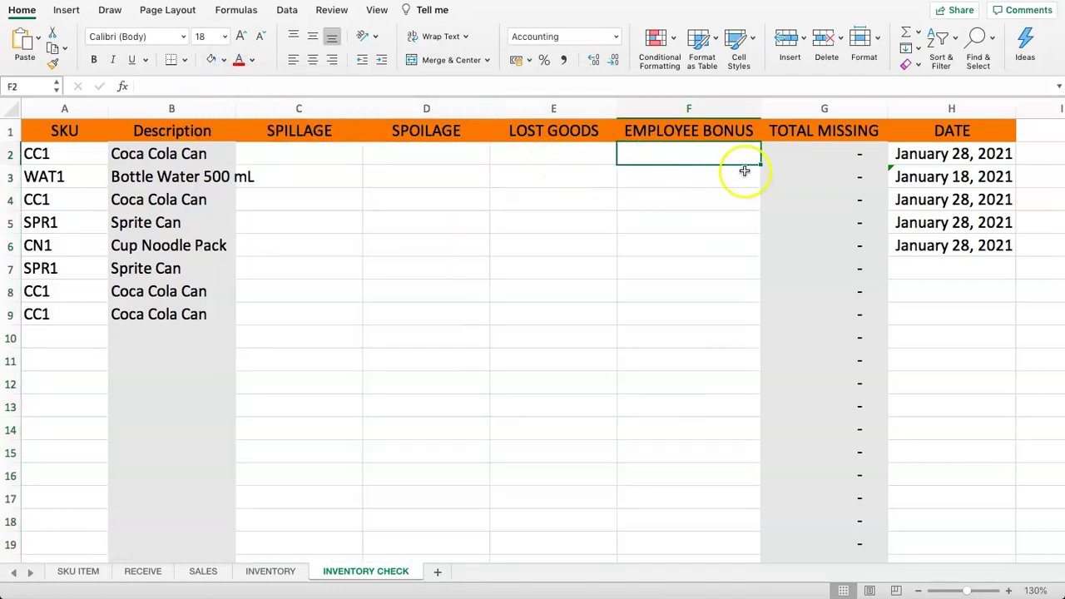
# - Enter =C2+D2+E2+F2 in G2 to add up spillage, spoilage, lost goods and employee bonus as TOTAL MISSING
pyautogui.click(779, 156)
pyautogui.click(782, 158)
pyautogui.write('=')
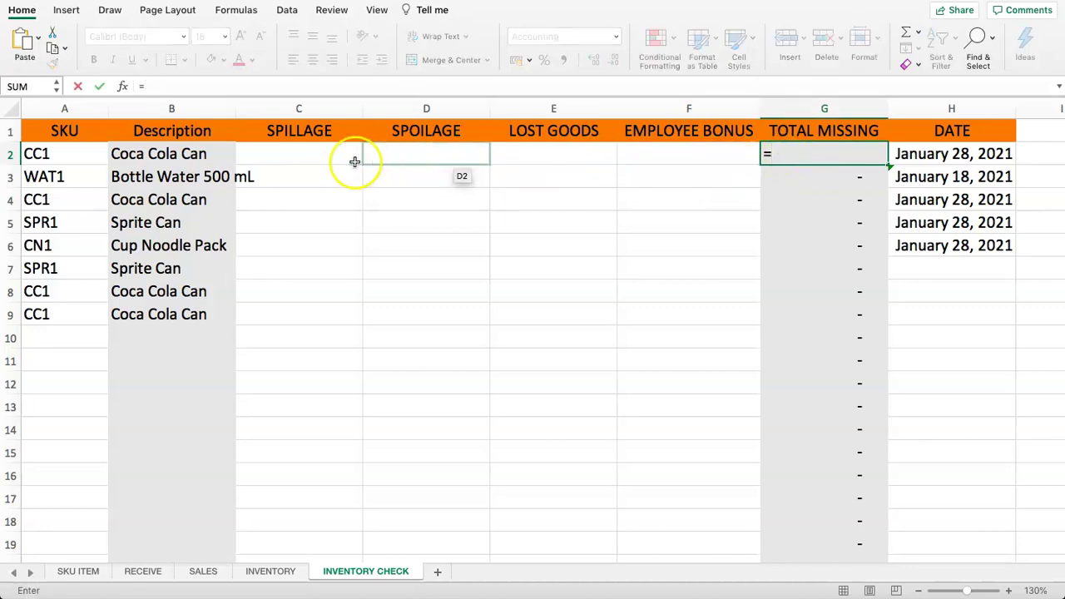
pyautogui.click(326, 158)
pyautogui.write('+')
pyautogui.click(397, 155)
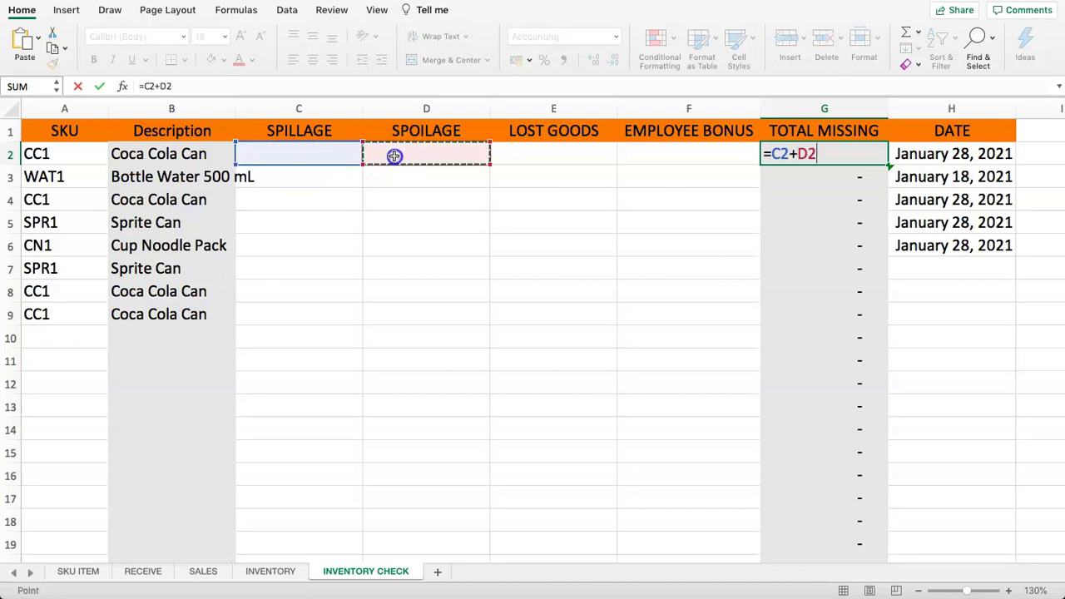
pyautogui.write('+')
pyautogui.click(526, 161)
pyautogui.write('+')
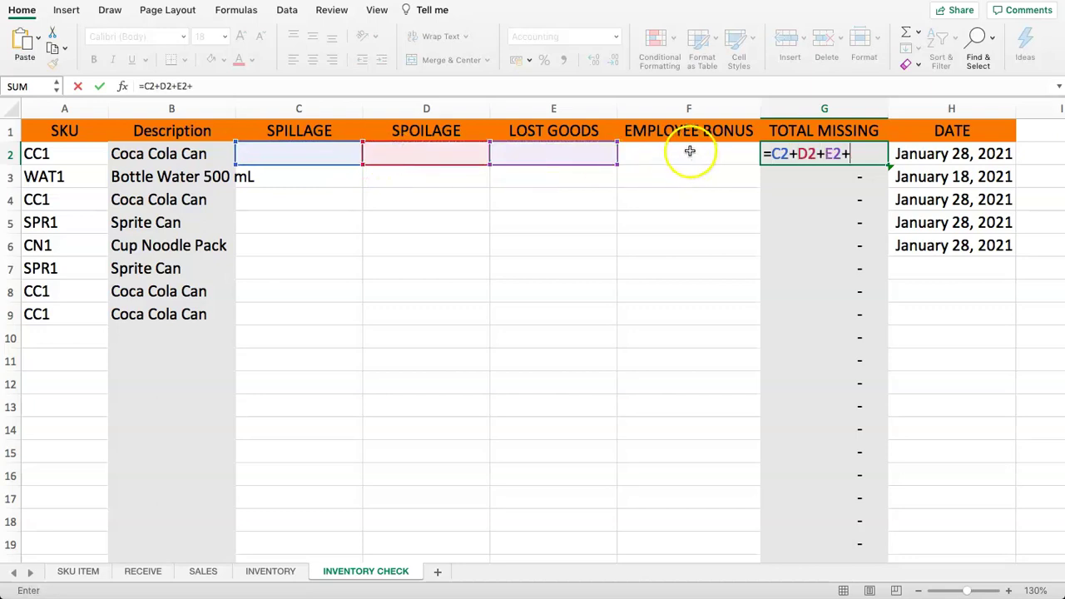
pyautogui.click(689, 153)
pyautogui.press('Return')
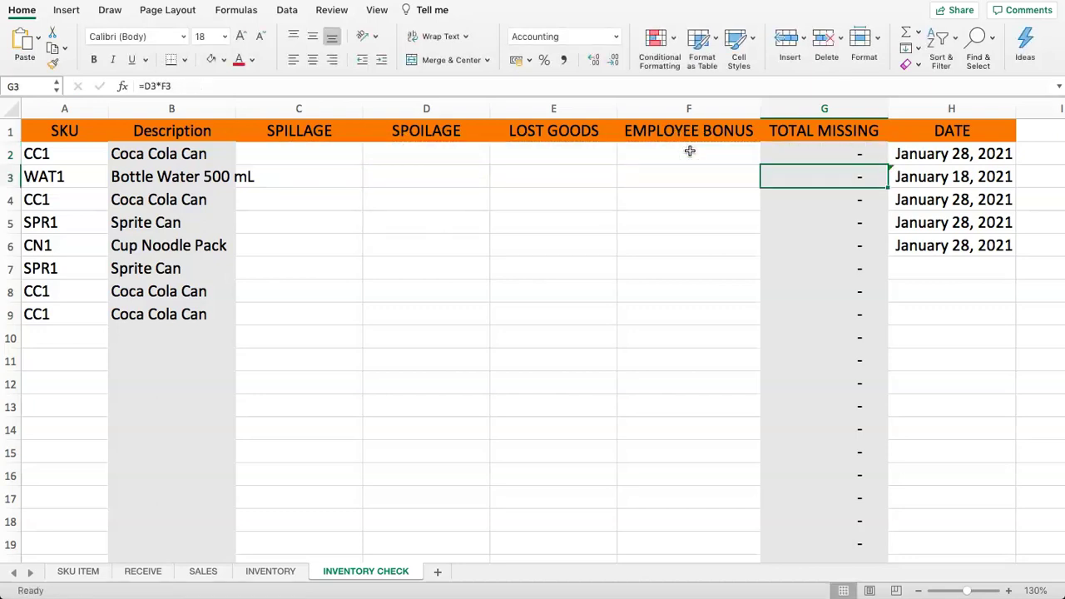
# - Fill the G2 sum formula down the TOTAL MISSING column and inspect the results in G9 and G10
pyautogui.click(807, 154)
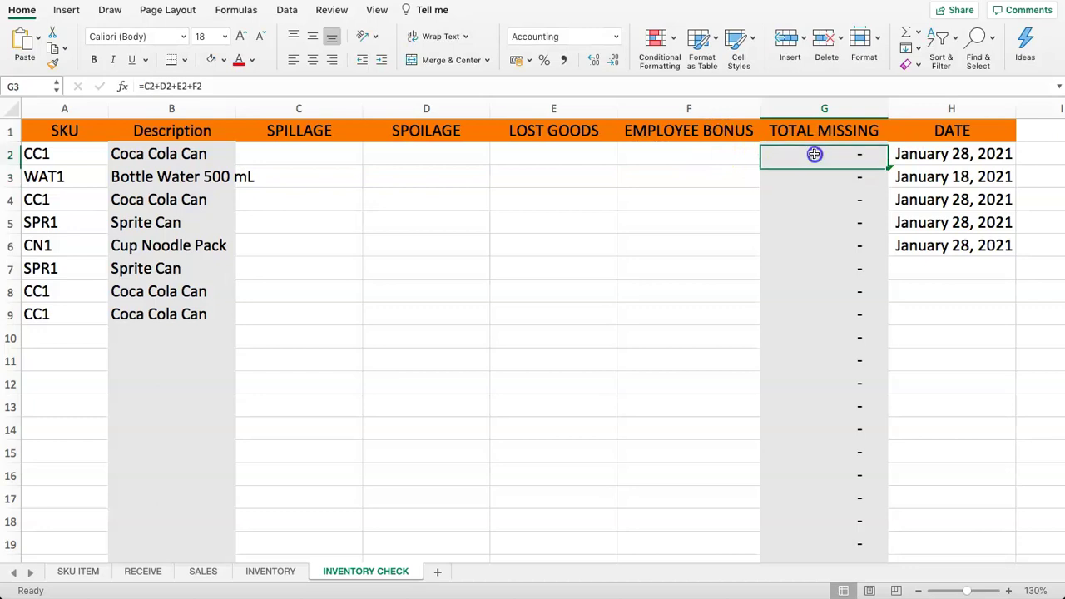
pyautogui.doubleClick(886, 166)
pyautogui.click(809, 154)
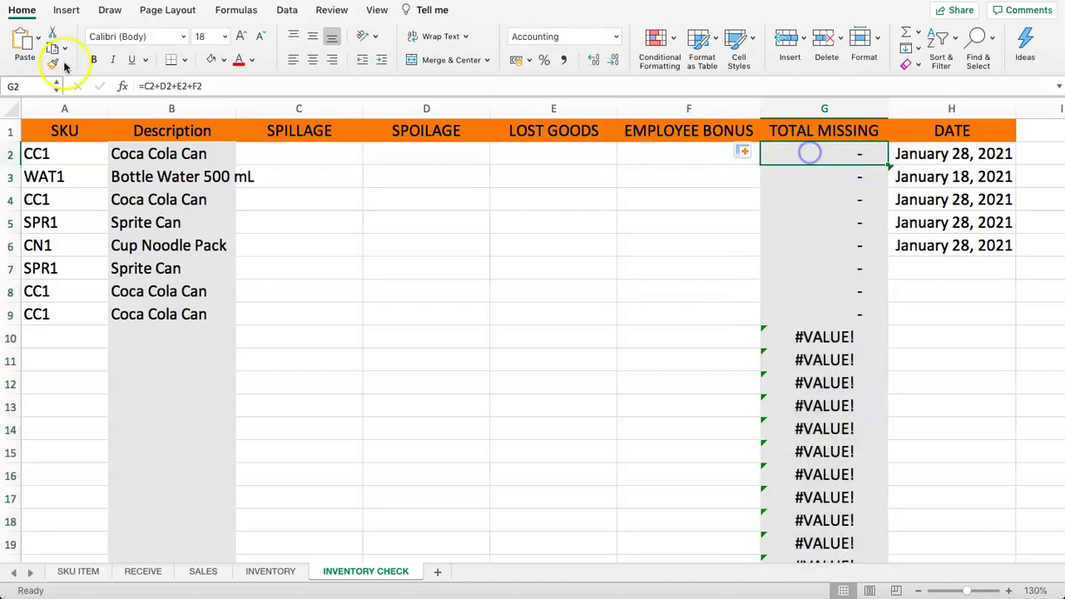
pyautogui.click(809, 336)
pyautogui.click(825, 313)
# - Wrap the G2 sum in IFERROR with an empty string as fallback: =IFERROR(C2+D2+E2+F2,"")
pyautogui.click(821, 155)
pyautogui.click(143, 85)
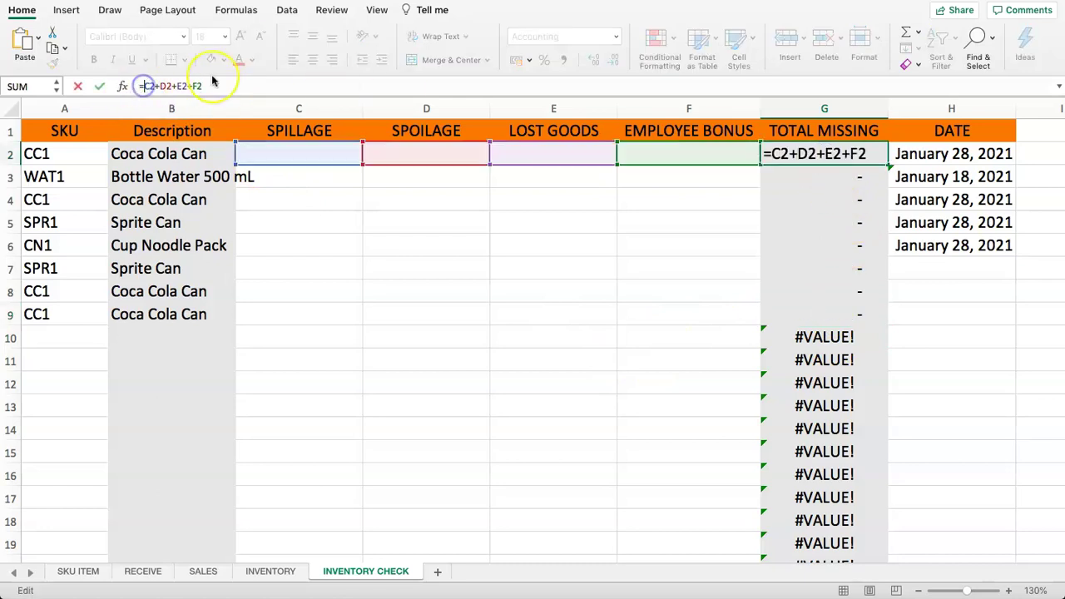
pyautogui.write('IFERROR')
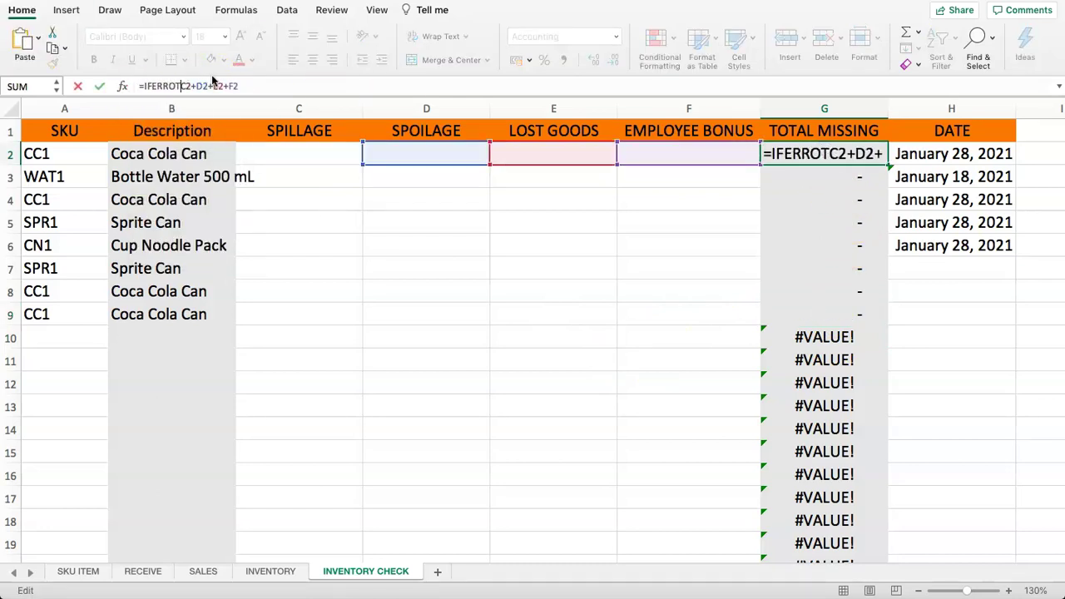
pyautogui.write('(')
pyautogui.click(255, 86)
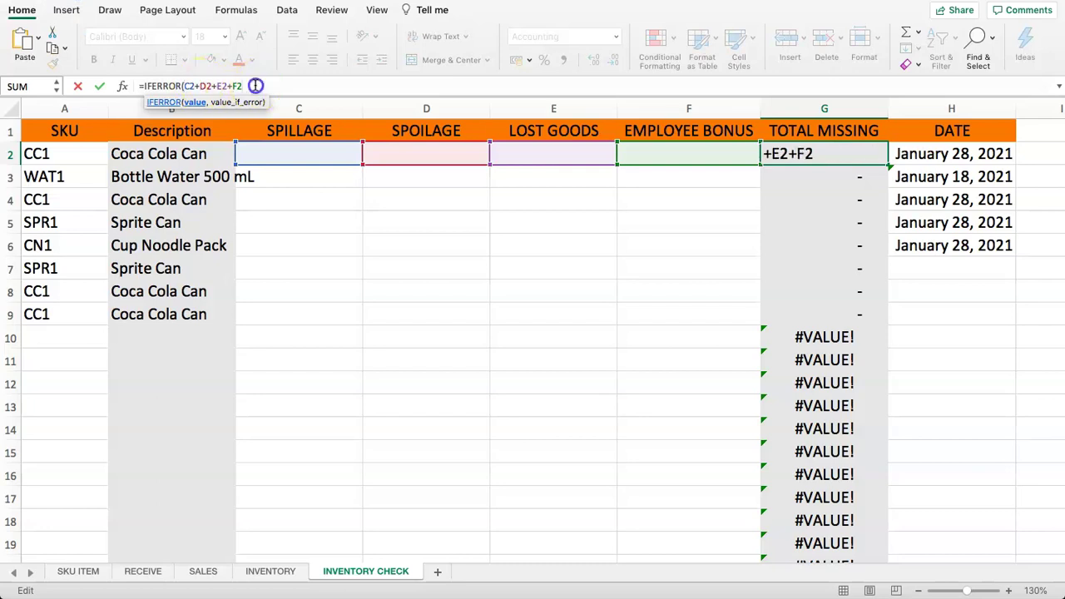
pyautogui.write(',""')
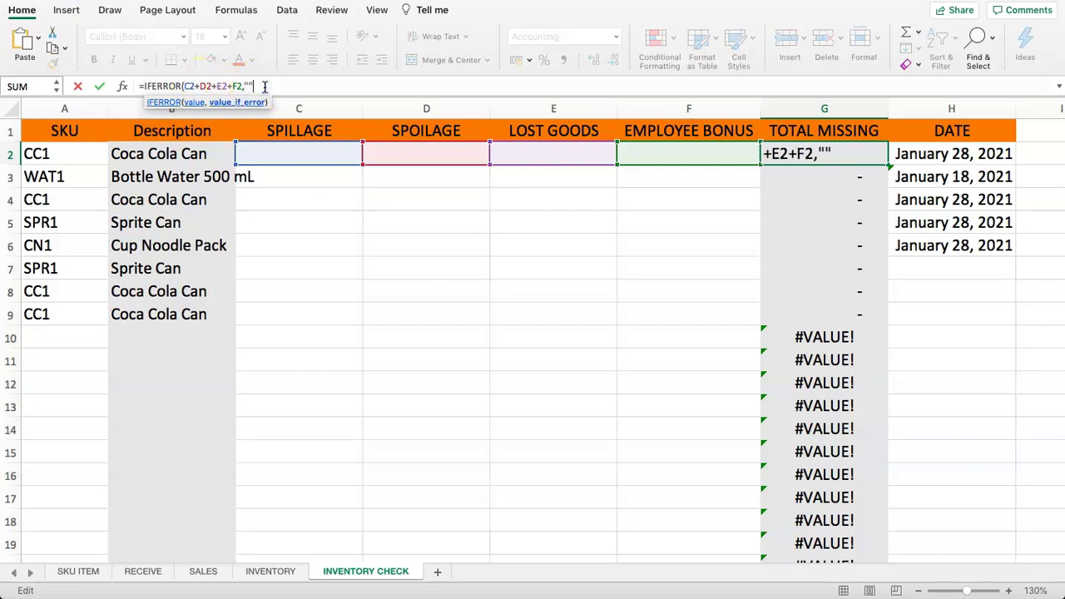
pyautogui.write(')')
pyautogui.press('Return')
# - Fill the IFERROR formula from G2 down the TOTAL MISSING column
pyautogui.click(772, 137)
pyautogui.click(801, 154)
pyautogui.doubleClick(885, 163)
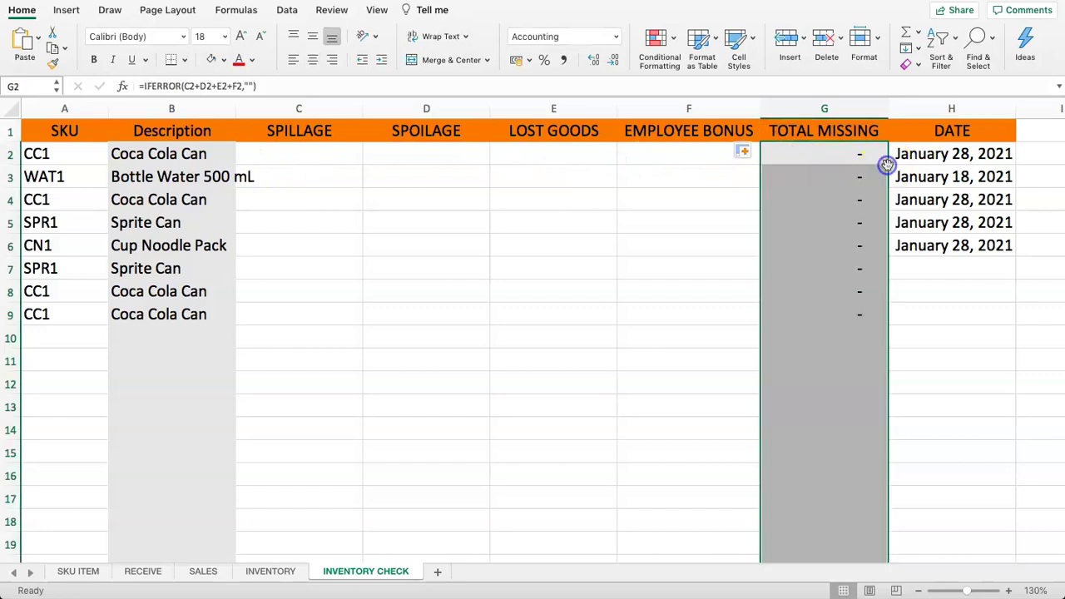
pyautogui.click(742, 261)
# - Clear the stray WAT1 record in A26:G26 of the INVENTORY CHECK sheet
pyautogui.scroll(-3, 754, 262)
pyautogui.scroll(-3, 755, 261)
pyautogui.click(416, 362)
pyautogui.click(737, 345)
pyautogui.click(817, 338)
pyautogui.moveTo(65, 338); pyautogui.dragTo(835, 341)
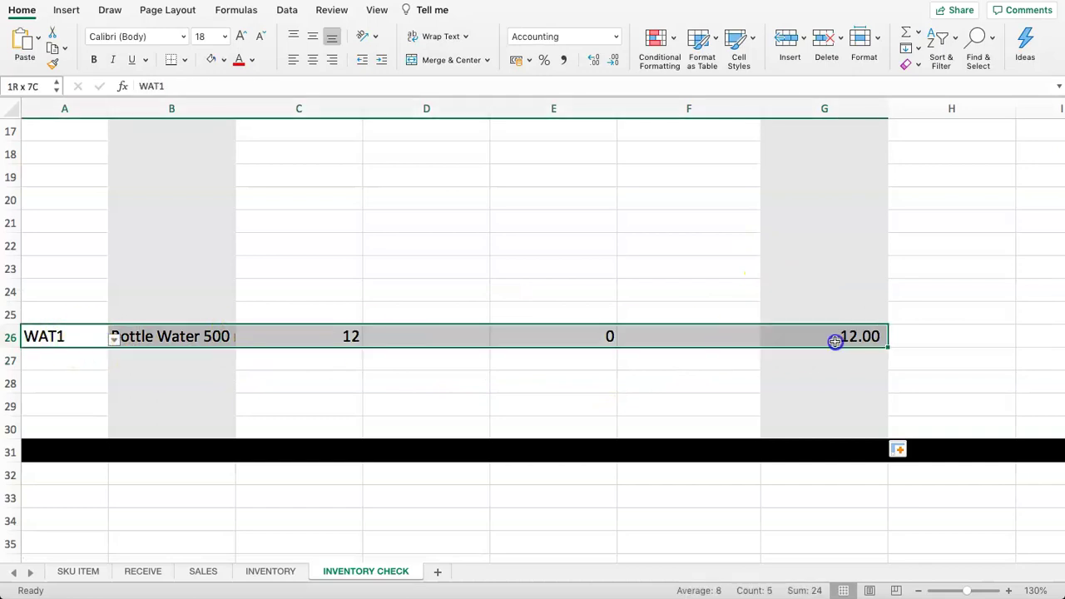
pyautogui.press('Delete')
pyautogui.scroll(10, 300, 269)
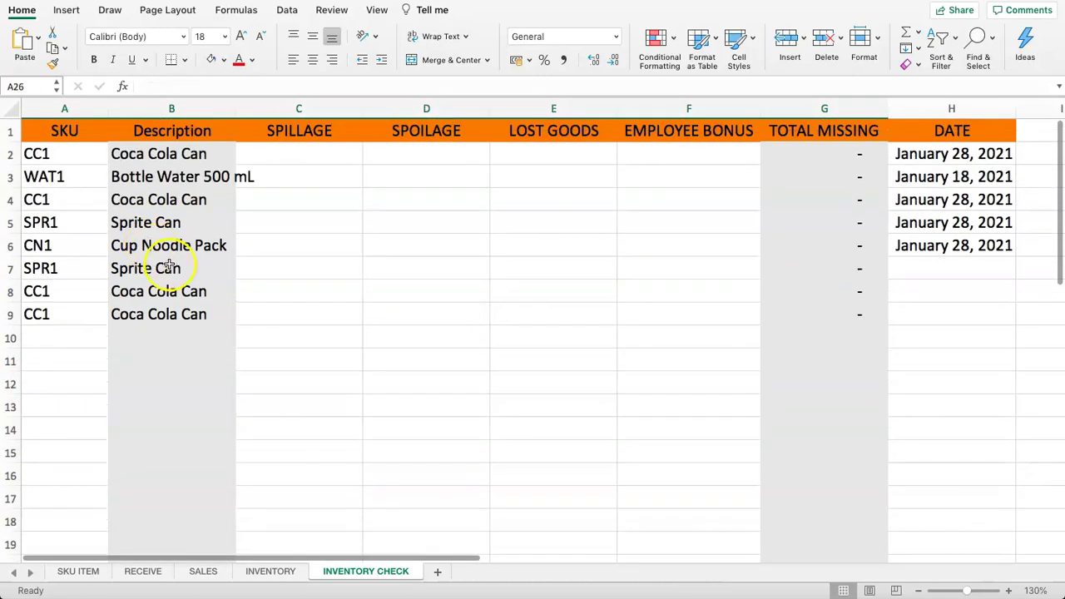
# - Clear the sample SKUs and descriptions in A3:B10, keeping only the first CC1 record
pyautogui.click(167, 225)
pyautogui.moveTo(71, 178); pyautogui.dragTo(181, 339)
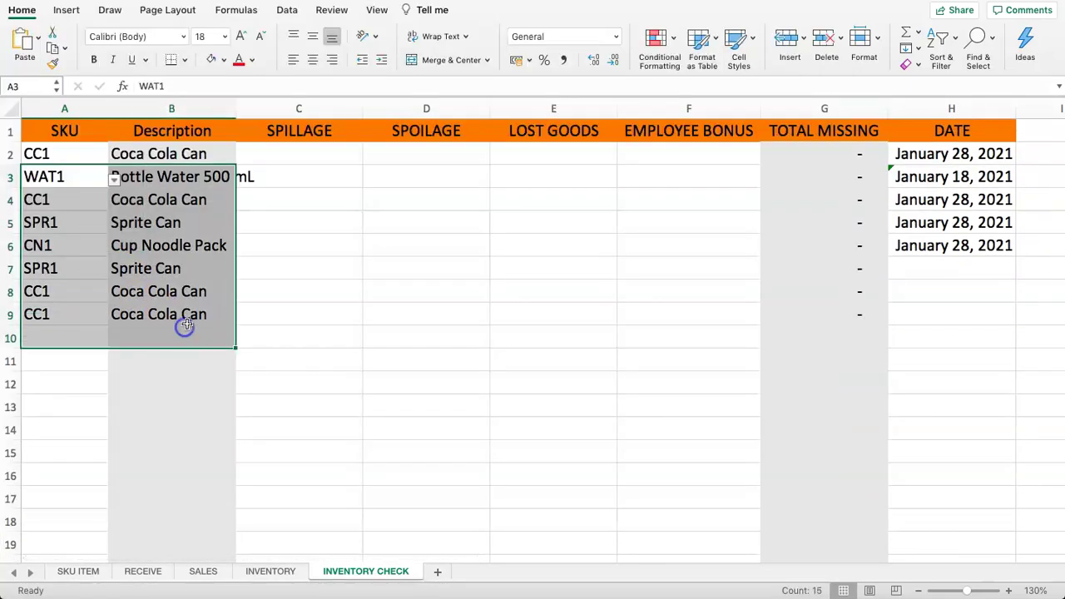
pyautogui.press('Delete')
pyautogui.click(64, 178)
pyautogui.click(112, 180)
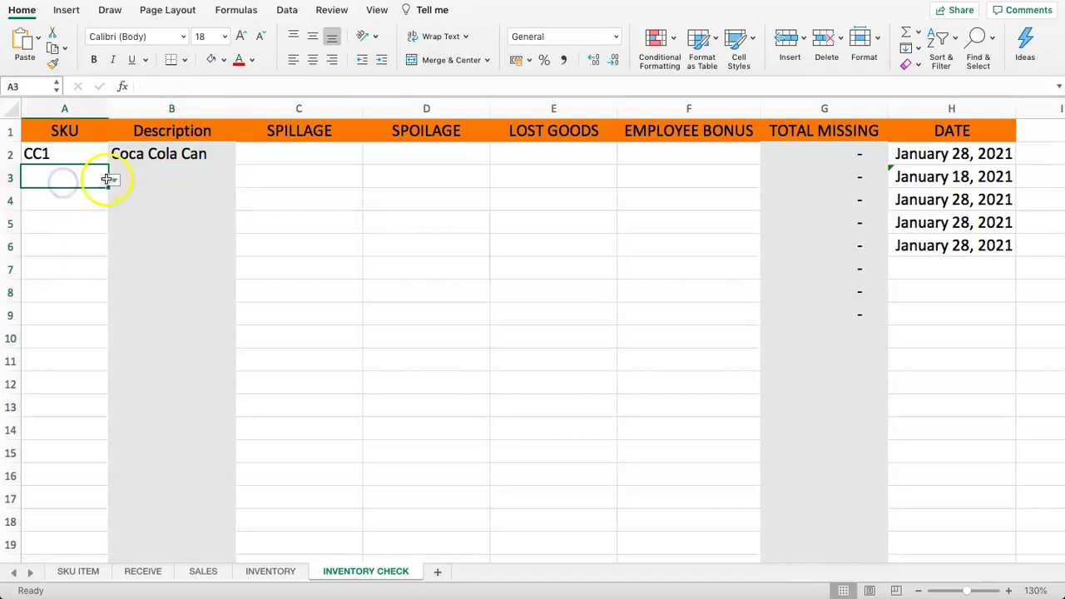
pyautogui.click(161, 167)
# - Enter 10 as the SPOILAGE quantity for the CC1 record in row 2
pyautogui.click(72, 154)
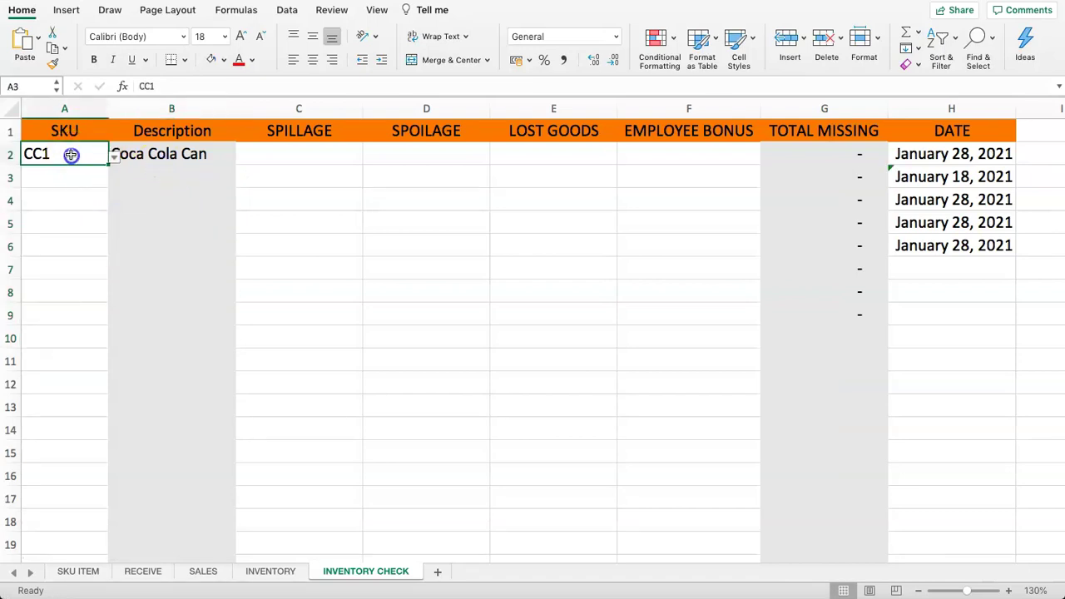
pyautogui.click(148, 151)
pyautogui.click(266, 157)
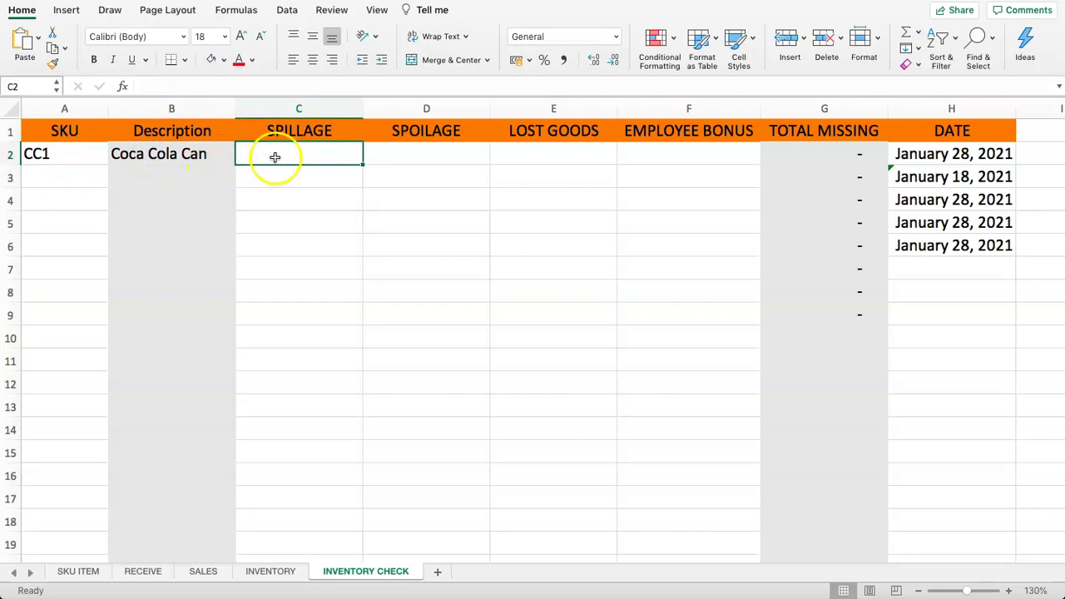
pyautogui.click(441, 158)
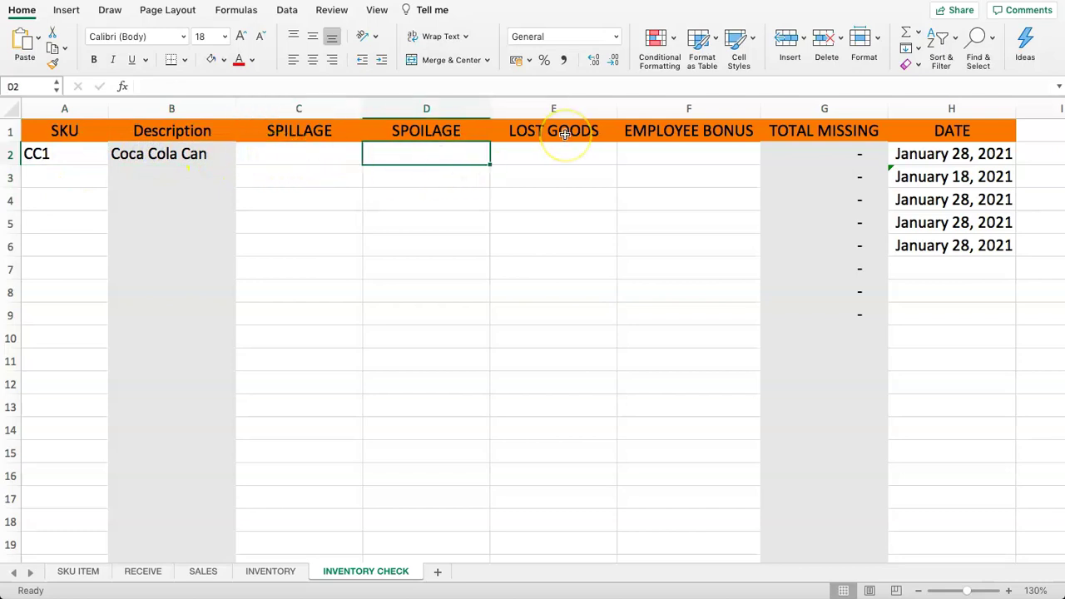
pyautogui.write('10')
pyautogui.click(538, 181)
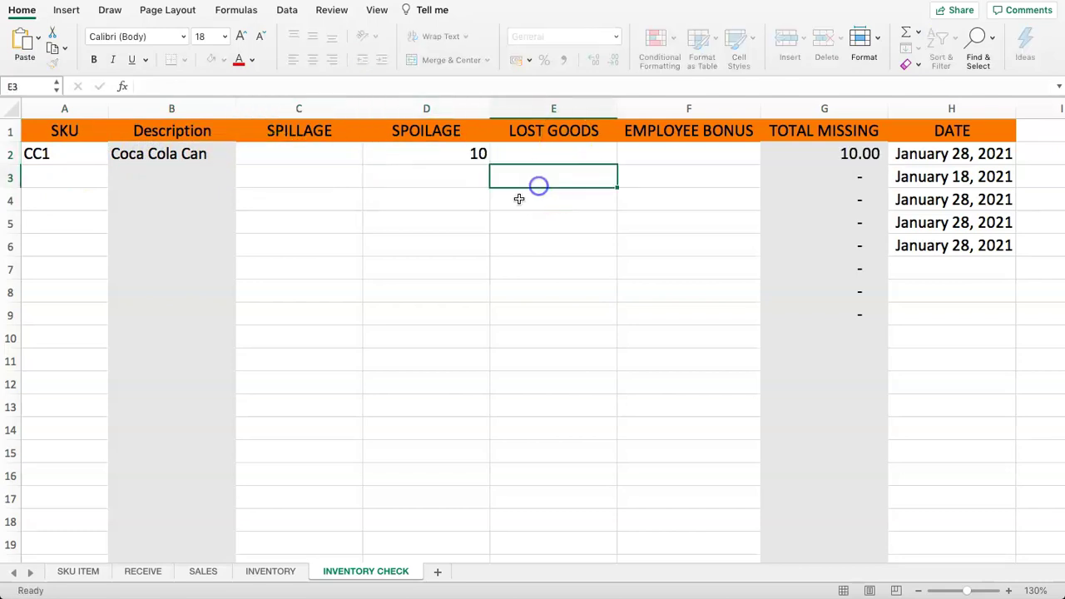
# - Enter 1000 as LOST GOODS in E2 and check the TOTAL MISSING formula in G2
pyautogui.click(533, 158)
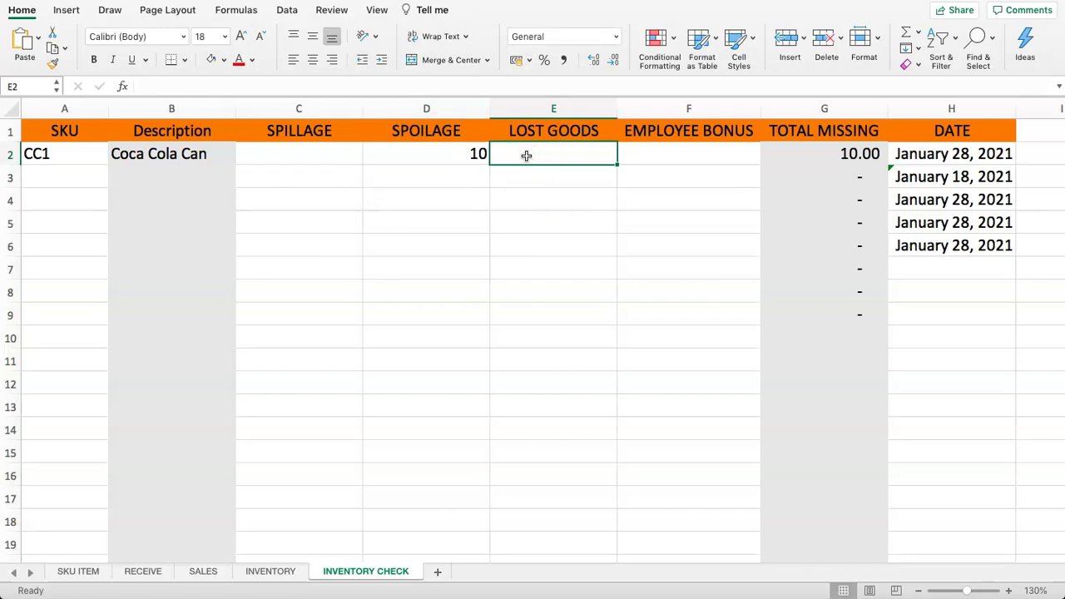
pyautogui.click(526, 154)
pyautogui.write('1000')
pyautogui.press('Return')
pyautogui.click(641, 137)
pyautogui.click(776, 157)
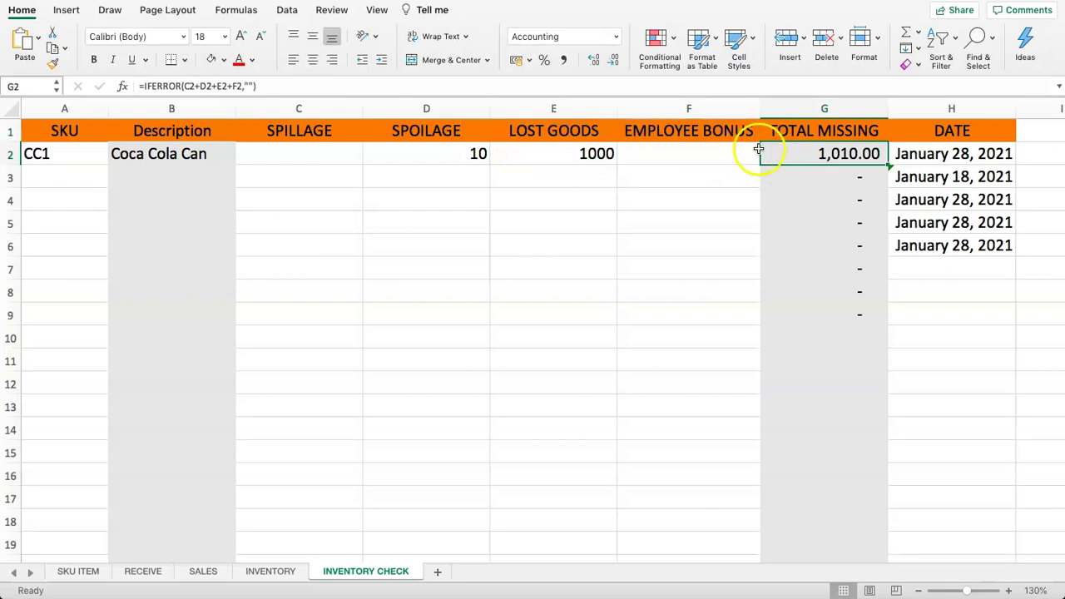
# - Add a second record in row 3 with SKU CC1 and 500 as LOST GOODS
pyautogui.click(49, 178)
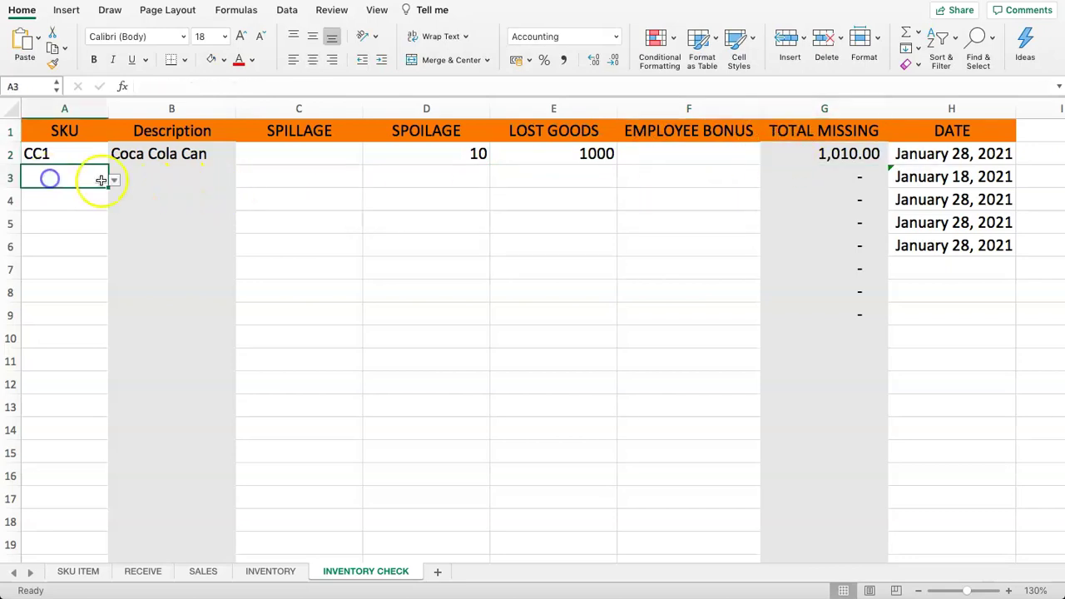
pyautogui.click(114, 181)
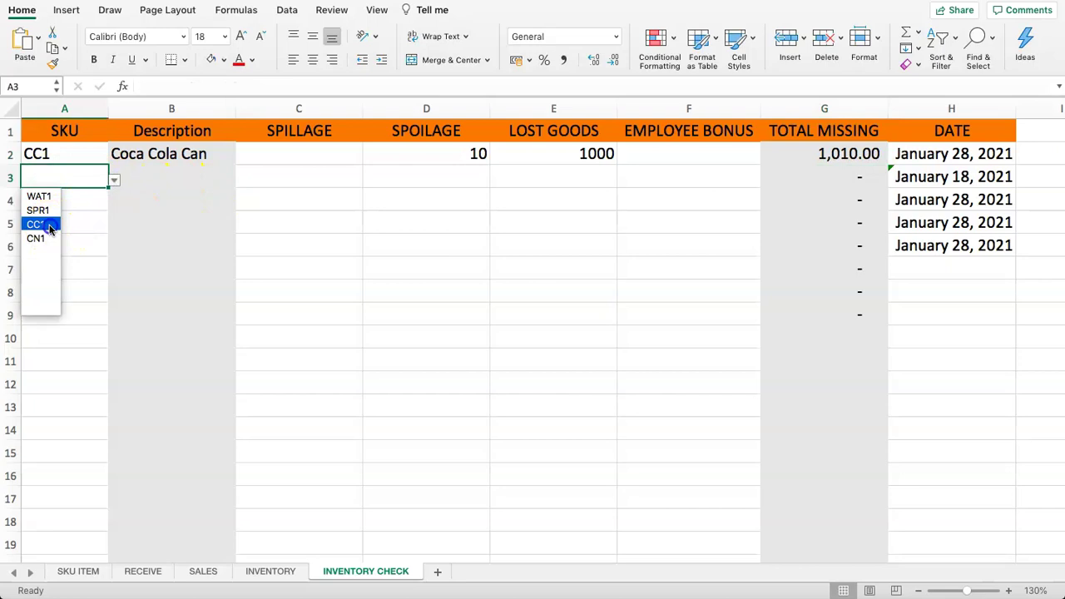
pyautogui.click(48, 225)
pyautogui.click(704, 178)
pyautogui.click(589, 180)
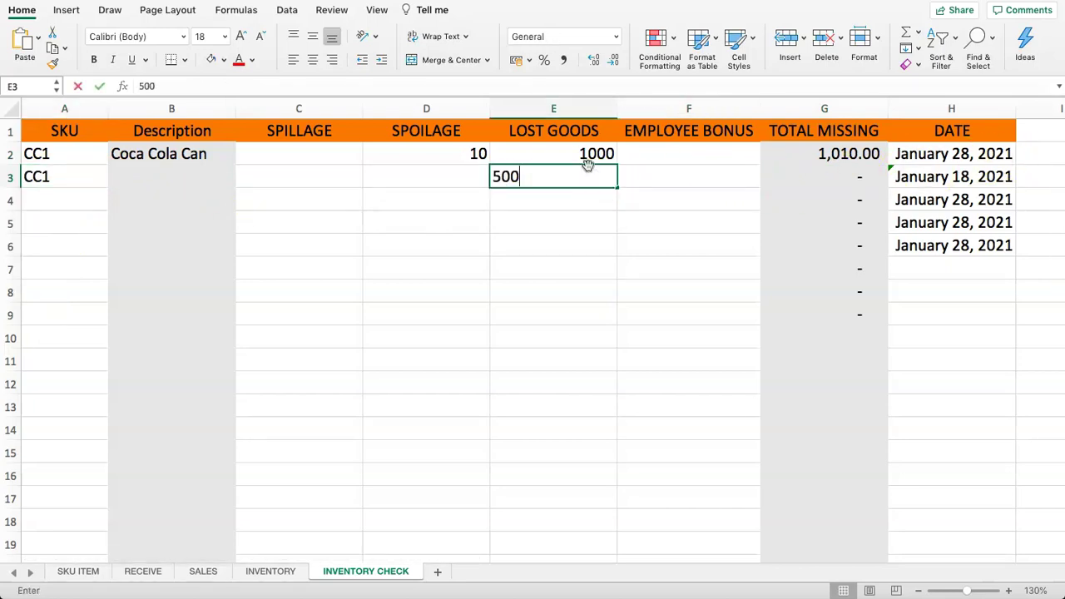
pyautogui.press('Return')
# - Restore the Description lookups by filling the B2 formula down through row 11
pyautogui.click(219, 183)
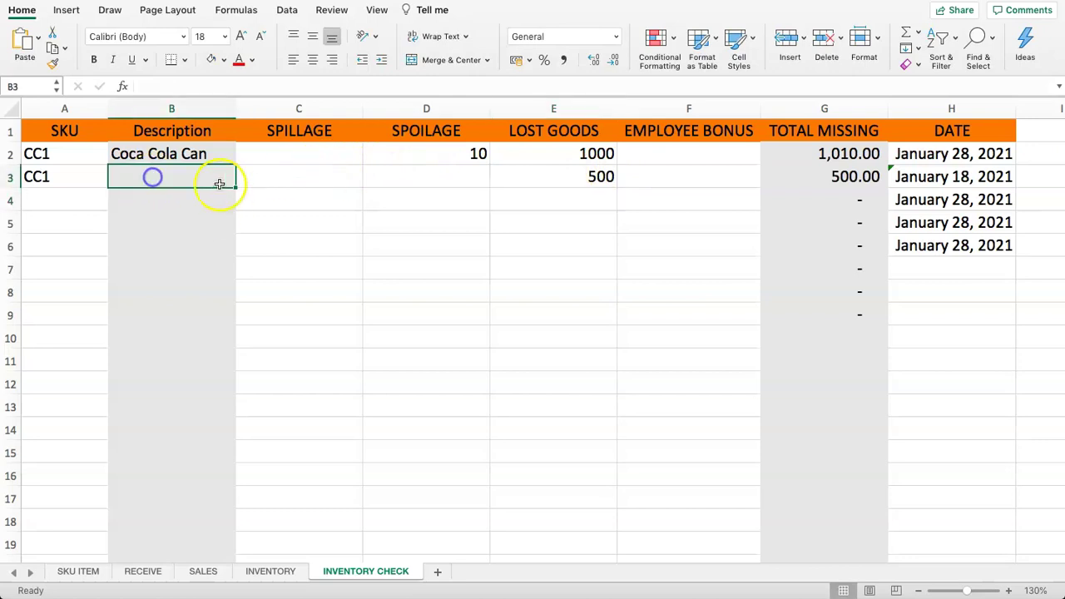
pyautogui.click(157, 195)
pyautogui.click(168, 160)
pyautogui.press('Return')
pyautogui.click(170, 150)
pyautogui.moveTo(235, 165); pyautogui.dragTo(194, 373)
pyautogui.click(187, 255)
pyautogui.click(191, 176)
pyautogui.click(225, 193)
pyautogui.click(219, 154)
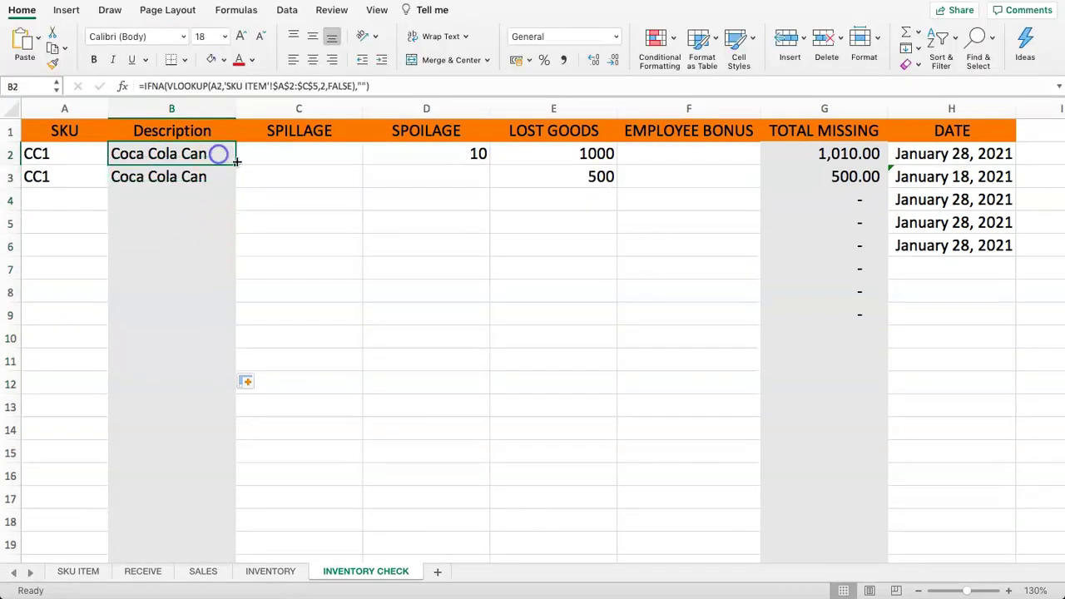
pyautogui.moveTo(190, 162); pyautogui.dragTo(191, 183)
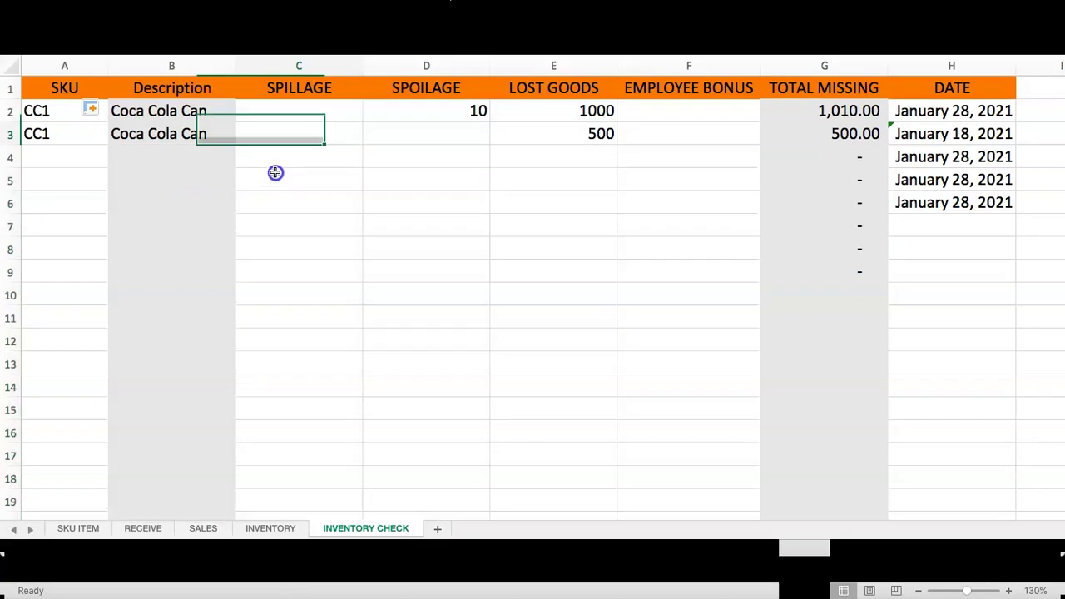
# - Review the TOTAL MISSING amounts of the two CC1 records in G2:G3
pyautogui.click(275, 155)
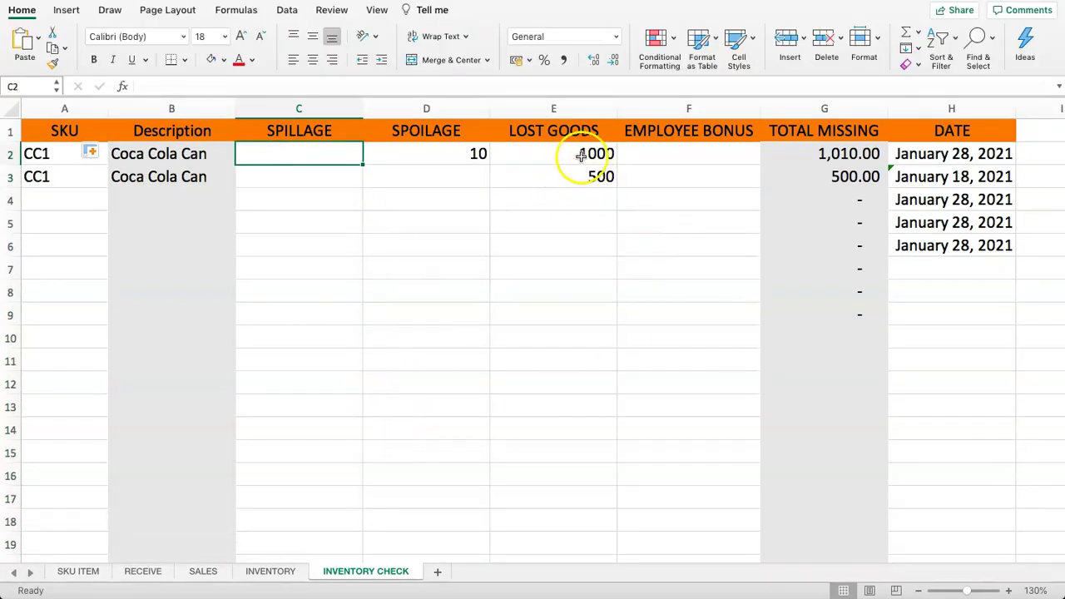
pyautogui.moveTo(809, 157); pyautogui.dragTo(814, 178)
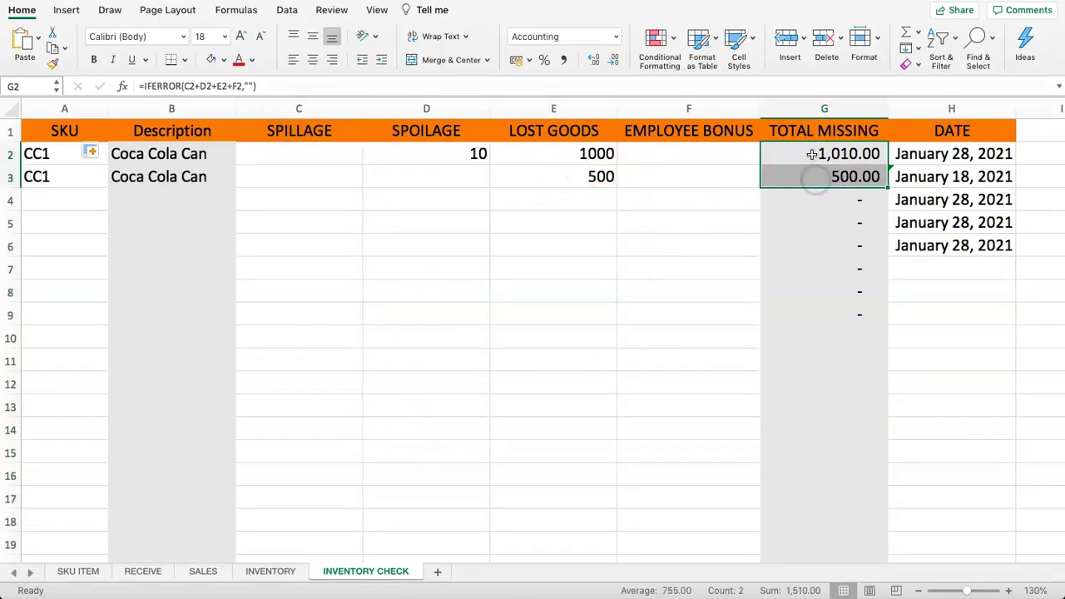
pyautogui.click(816, 154)
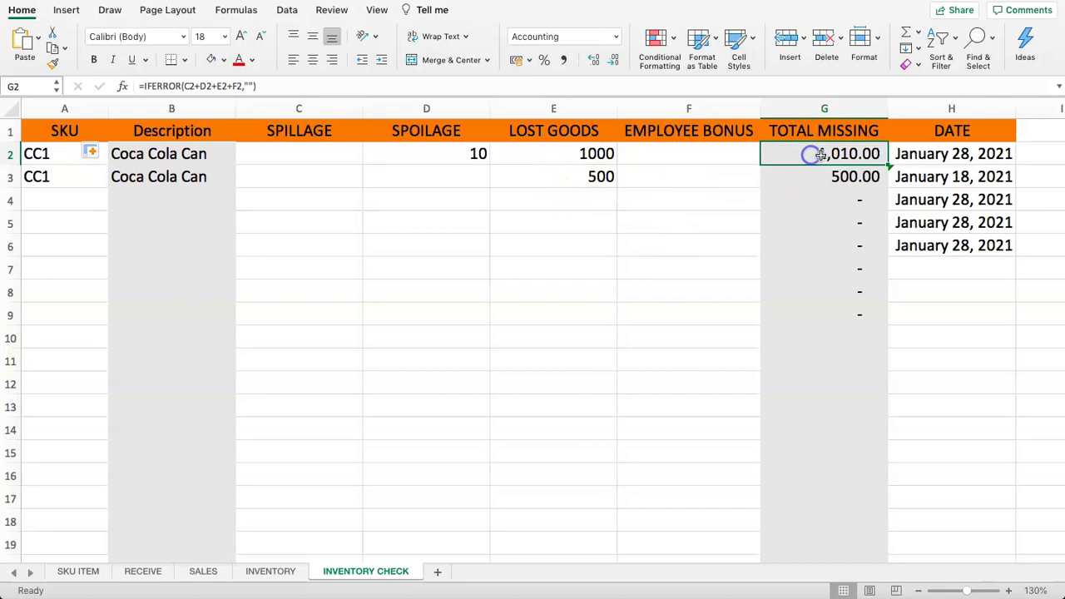
# - Compare the ITEMS IN STOCK formula in G2 of the INVENTORY sheet with the TOTAL MISSING amounts on INVENTORY CHECK
pyautogui.click(271, 571)
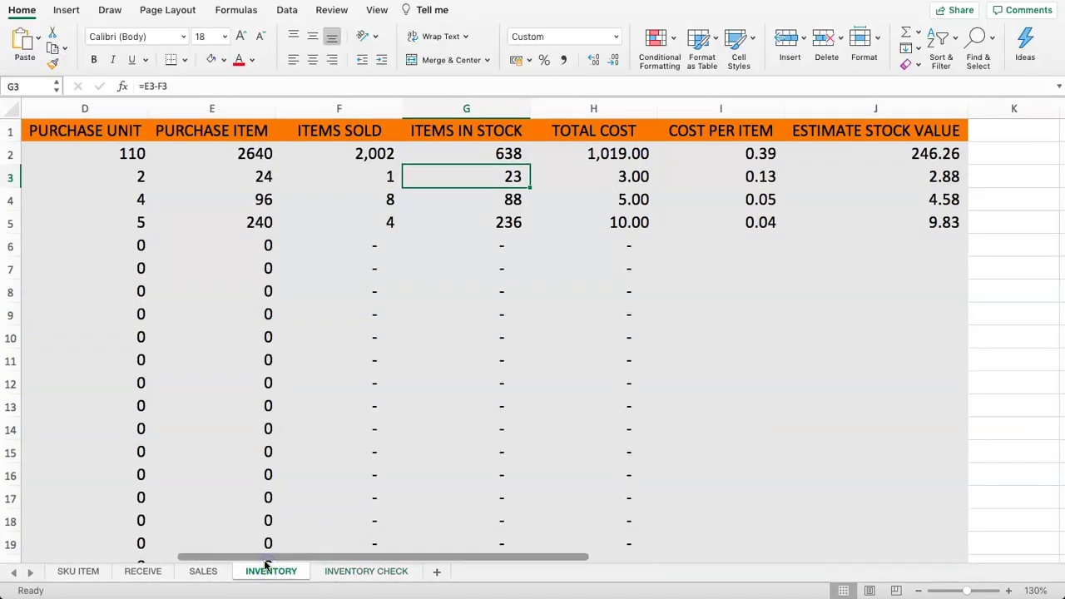
pyautogui.click(471, 153)
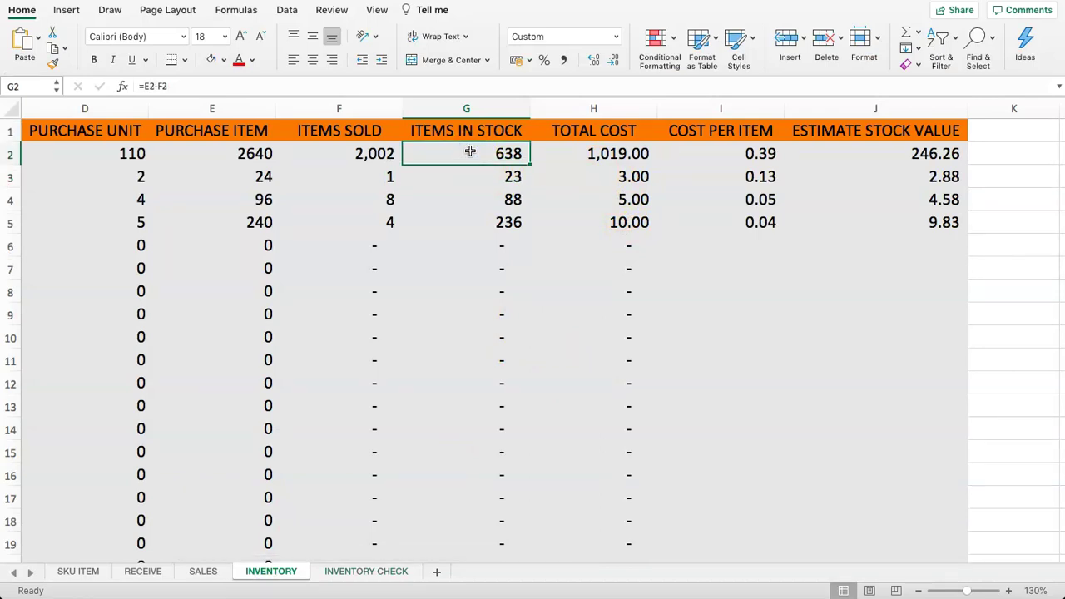
pyautogui.click(344, 573)
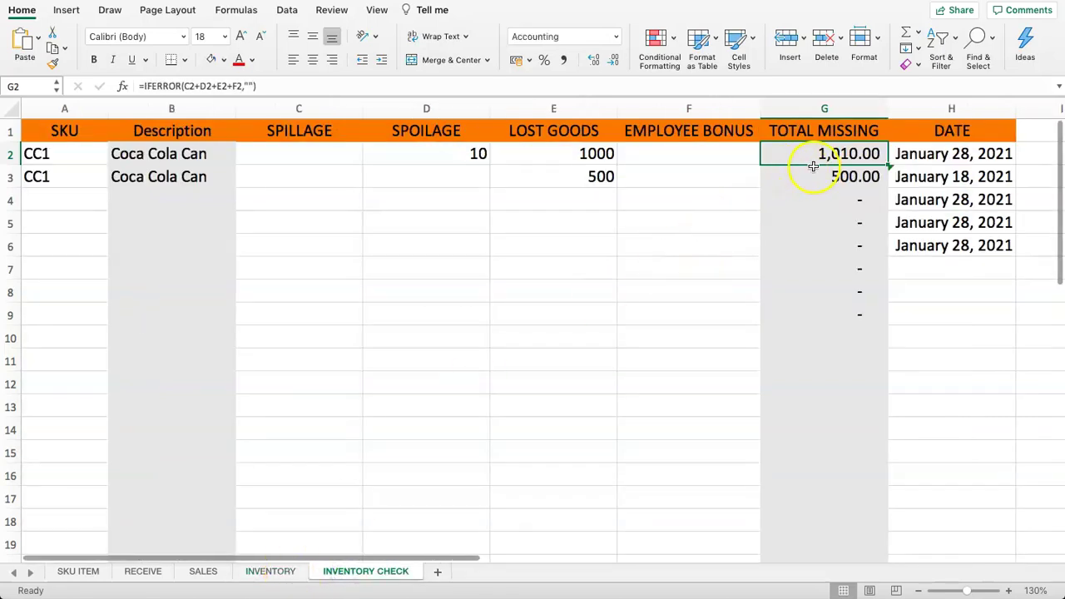
pyautogui.click(264, 572)
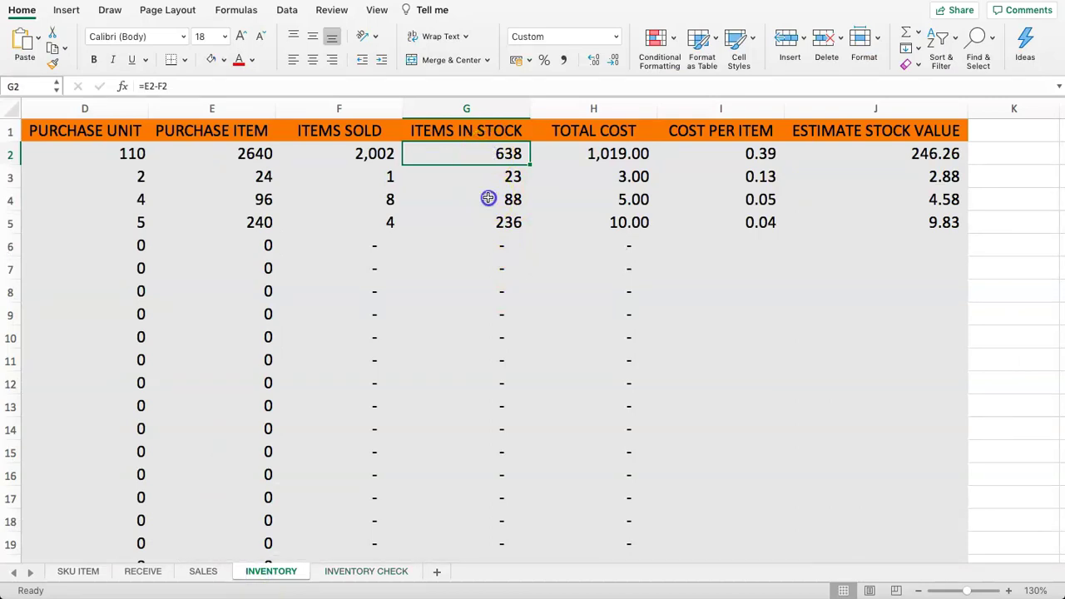
pyautogui.click(226, 84)
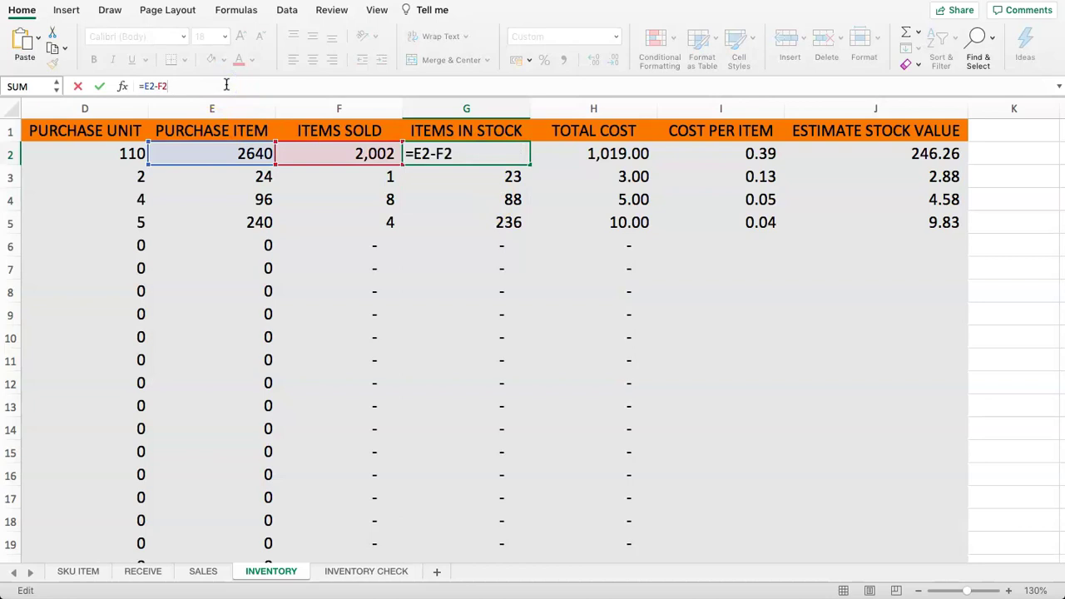
pyautogui.press('Escape')
pyautogui.click(451, 155)
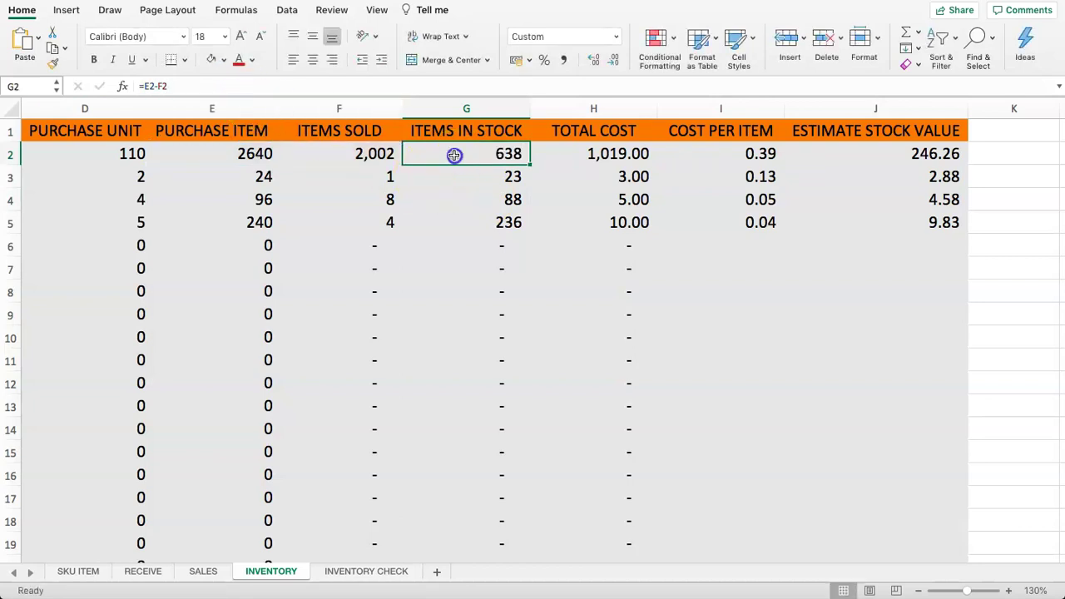
# - Extend the ITEMS IN STOCK formula in INVENTORY G2 with a subtracted, parenthesised SUMIF using 'INVENTORY CHECK'!A2:A30 as its range
pyautogui.click(190, 84)
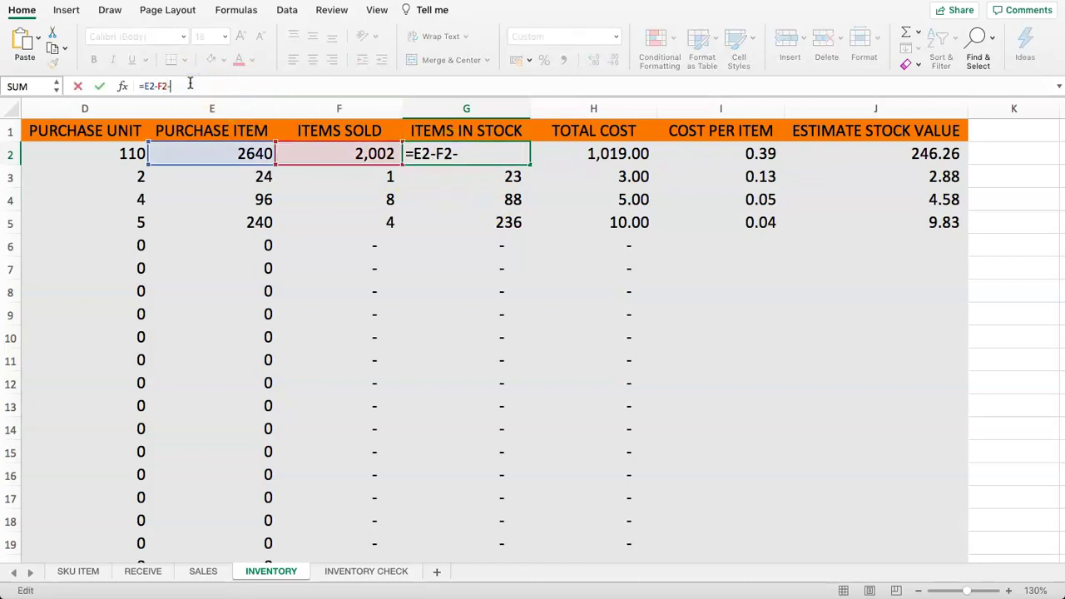
pyautogui.write('-(SU')
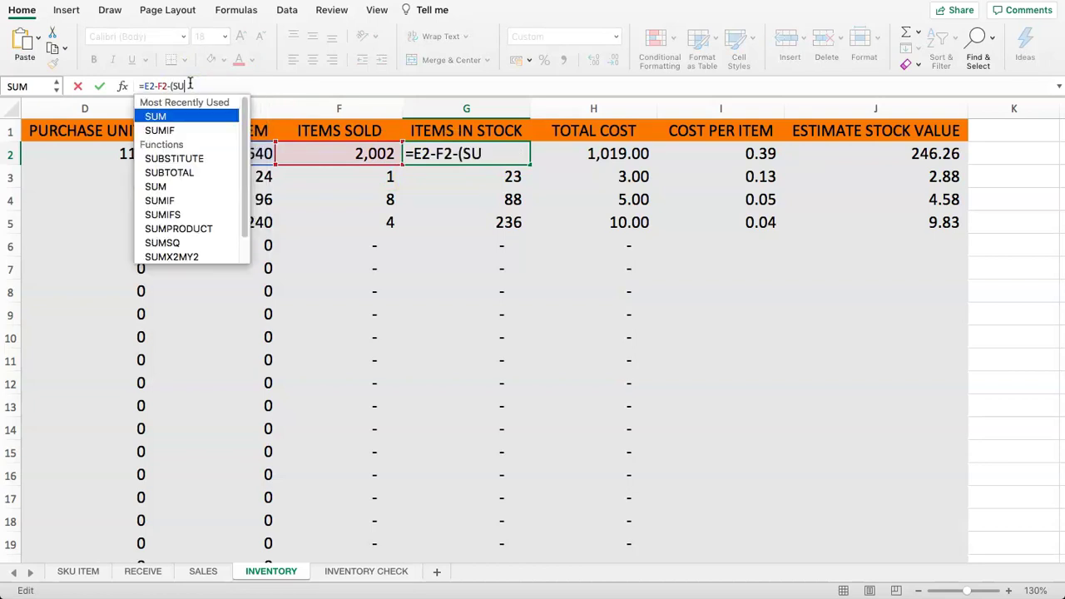
pyautogui.write('MIF(')
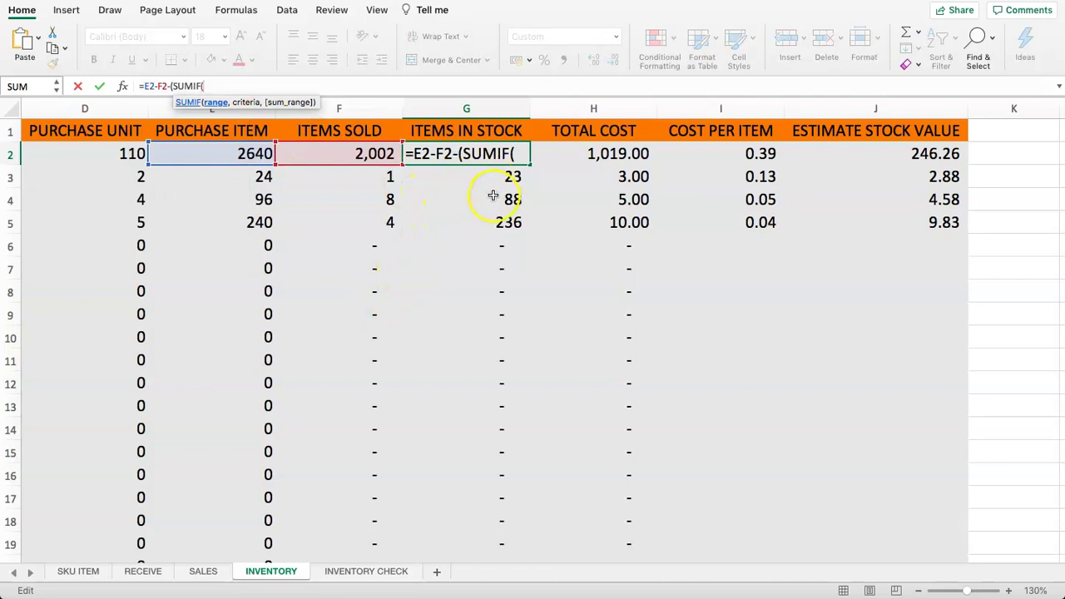
pyautogui.click(364, 572)
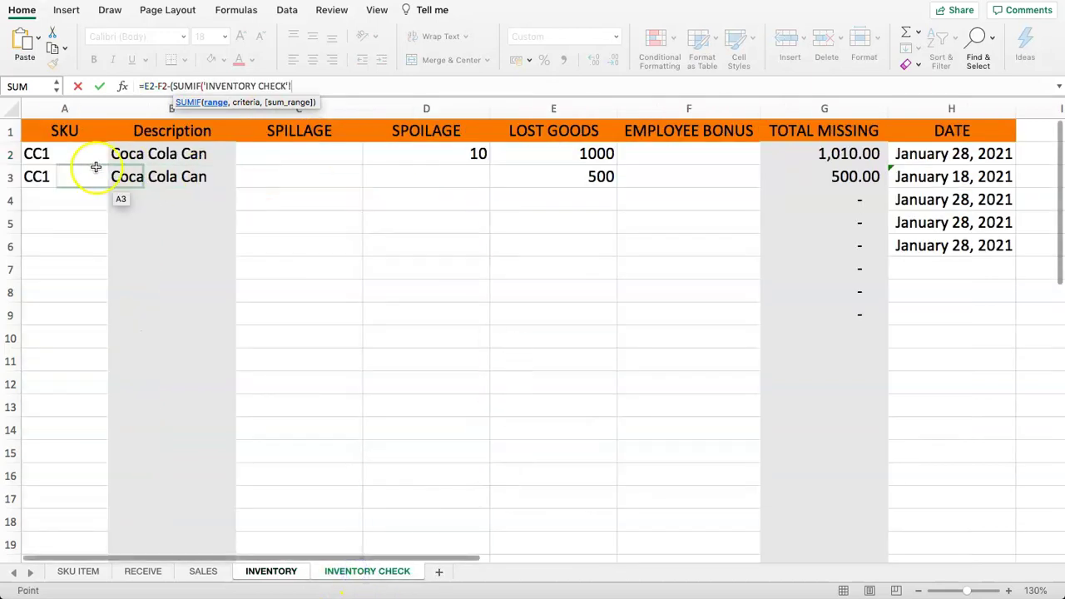
pyautogui.moveTo(64, 161); pyautogui.dragTo(43, 521)
pyautogui.scroll(5, 233, 309)
pyautogui.write(',')
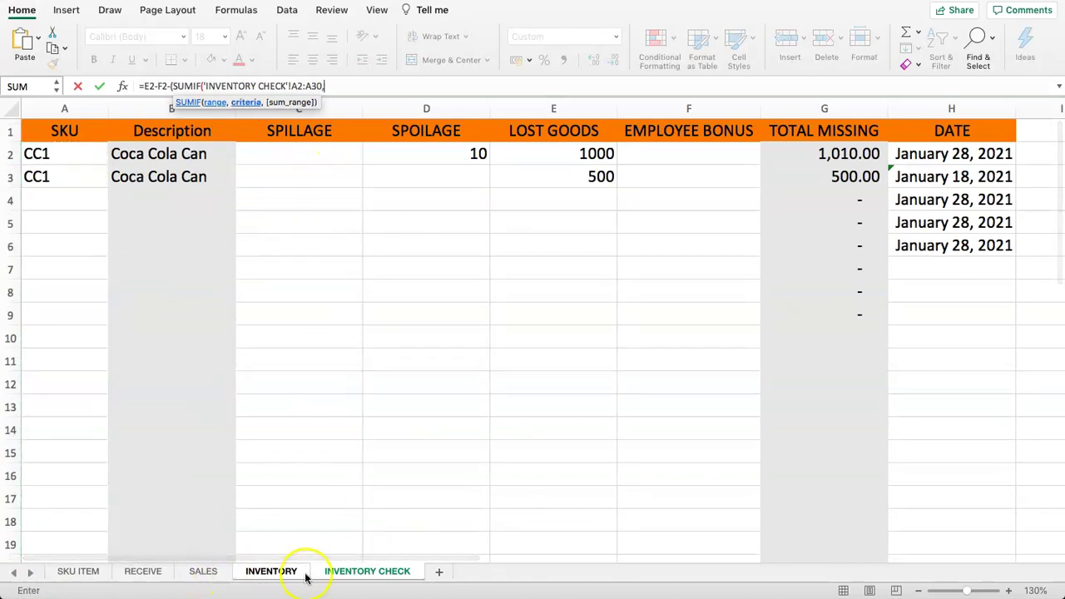
# - Complete the SUMIF with INVENTORY!A2 as criteria and 'INVENTORY CHECK'!G2:G30 as sum range, accepting the closing-parenthesis correction
pyautogui.click(275, 573)
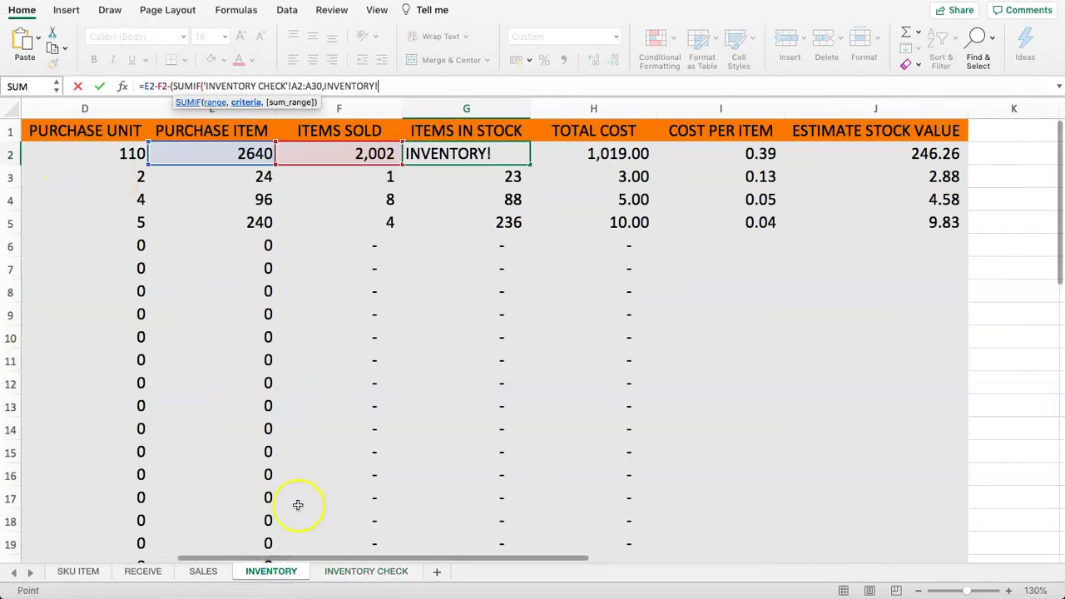
pyautogui.moveTo(274, 558); pyautogui.dragTo(59, 535)
pyautogui.click(33, 154)
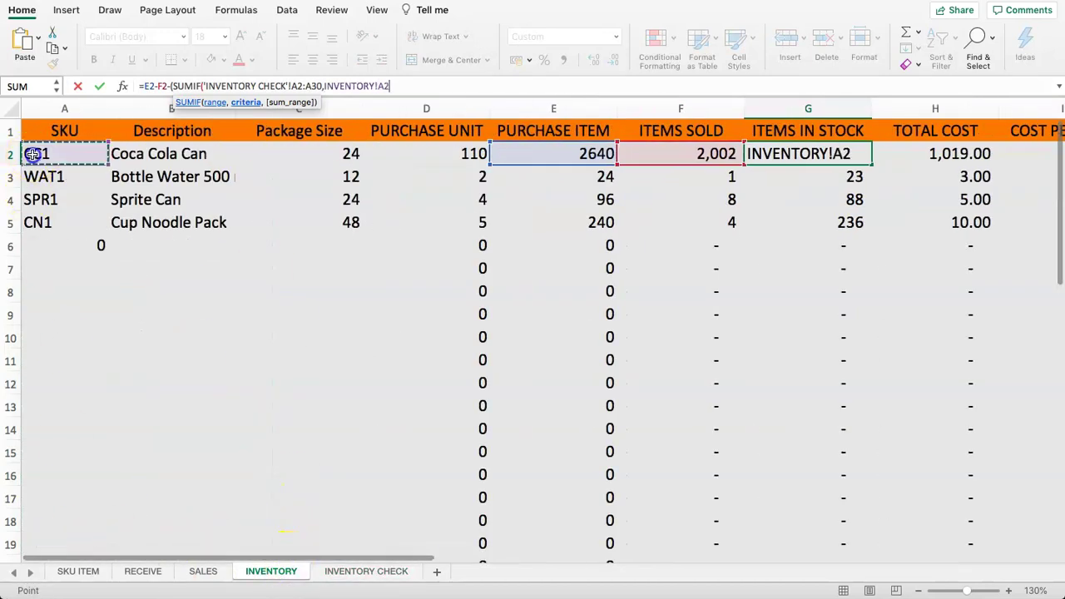
pyautogui.write(',')
pyautogui.click(364, 573)
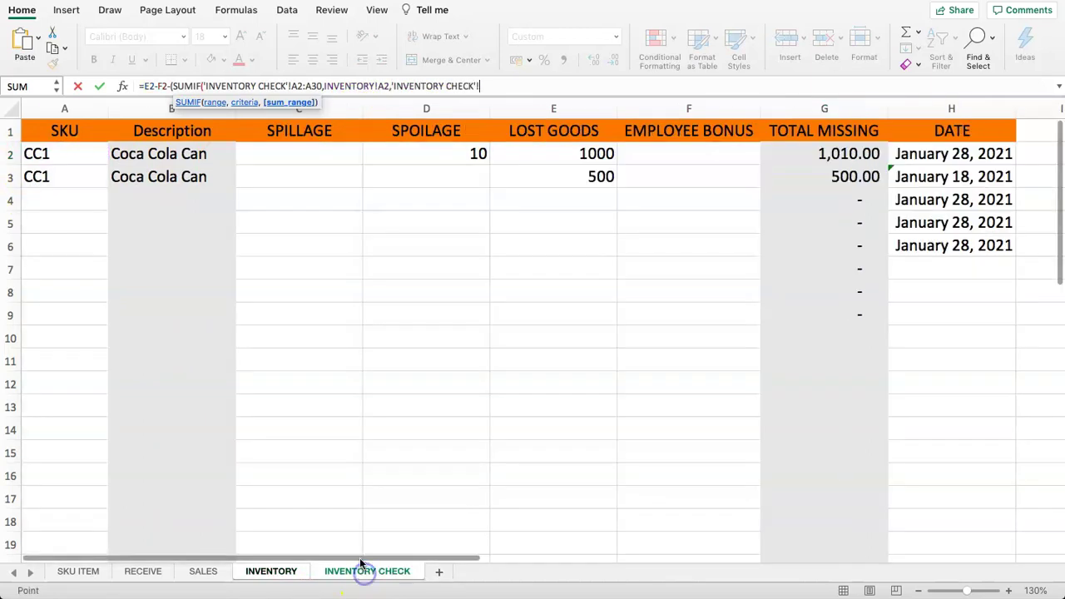
pyautogui.moveTo(820, 157); pyautogui.dragTo(806, 491)
pyautogui.scroll(5, 691, 350)
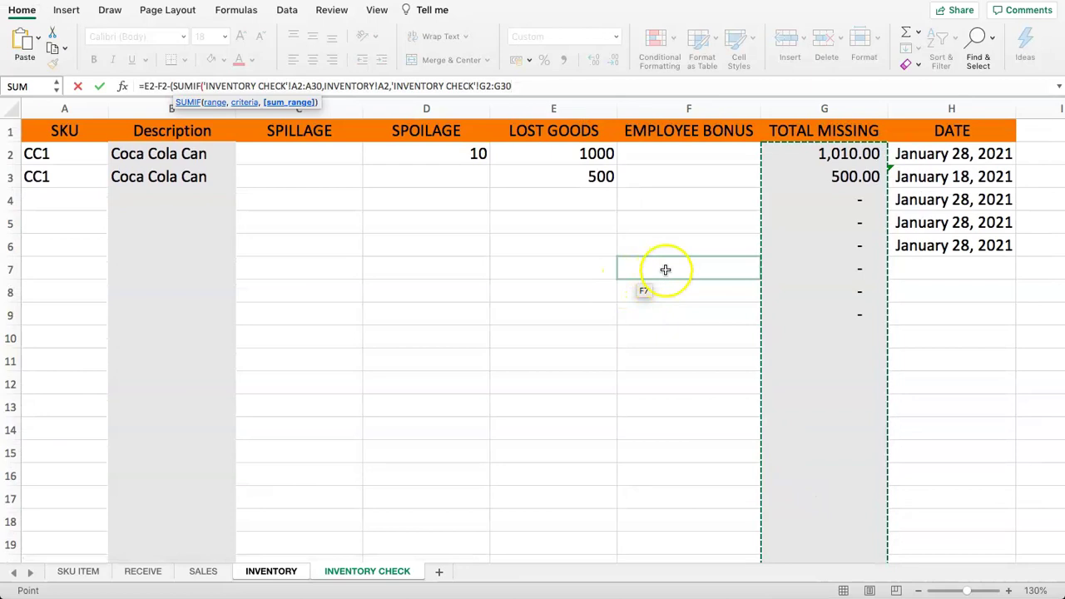
pyautogui.click(536, 83)
pyautogui.write(')')
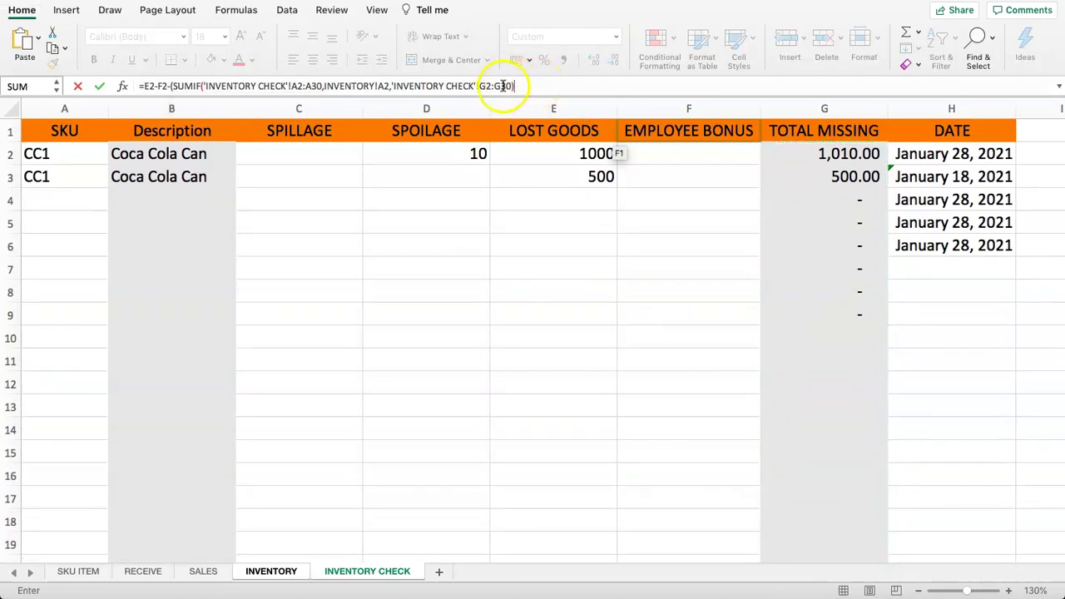
pyautogui.press('Return')
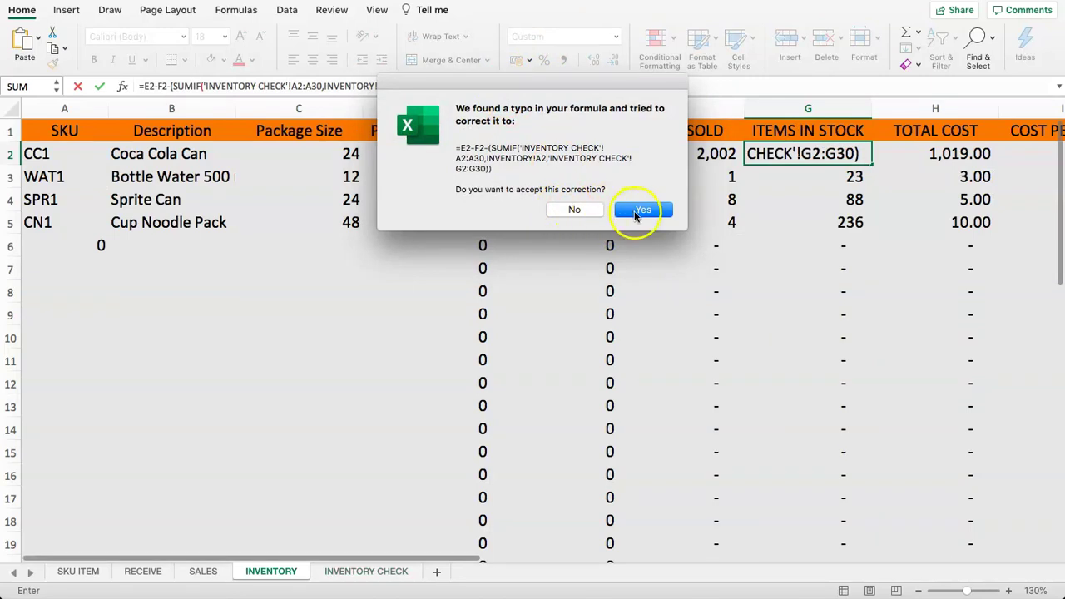
pyautogui.moveTo(470, 80); pyautogui.dragTo(497, 107)
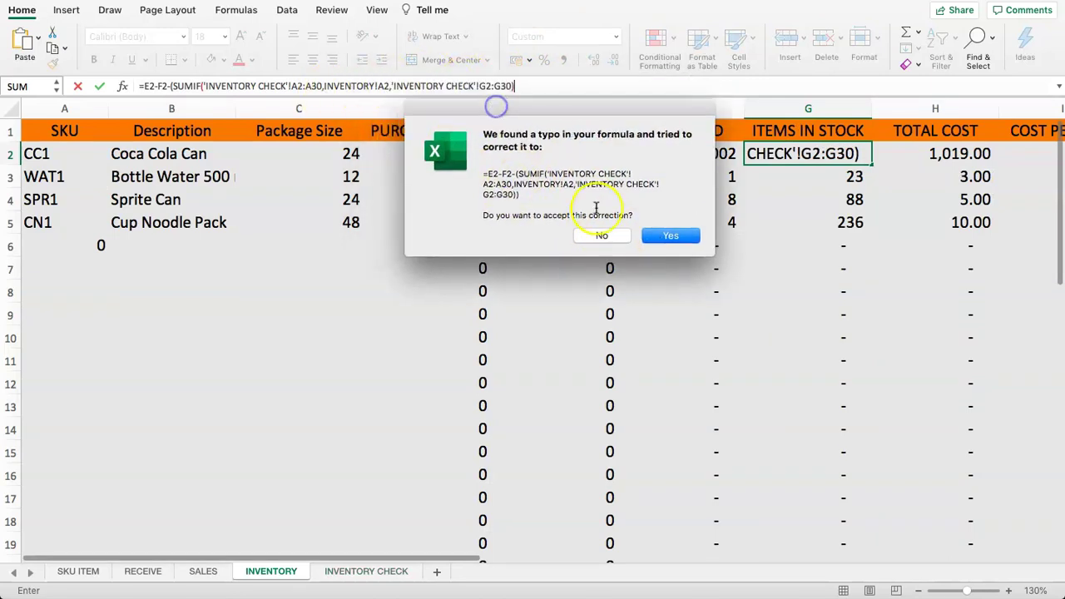
pyautogui.click(666, 236)
# - Remove the extra parentheses around the SUMIF in the G2 formula
pyautogui.click(778, 152)
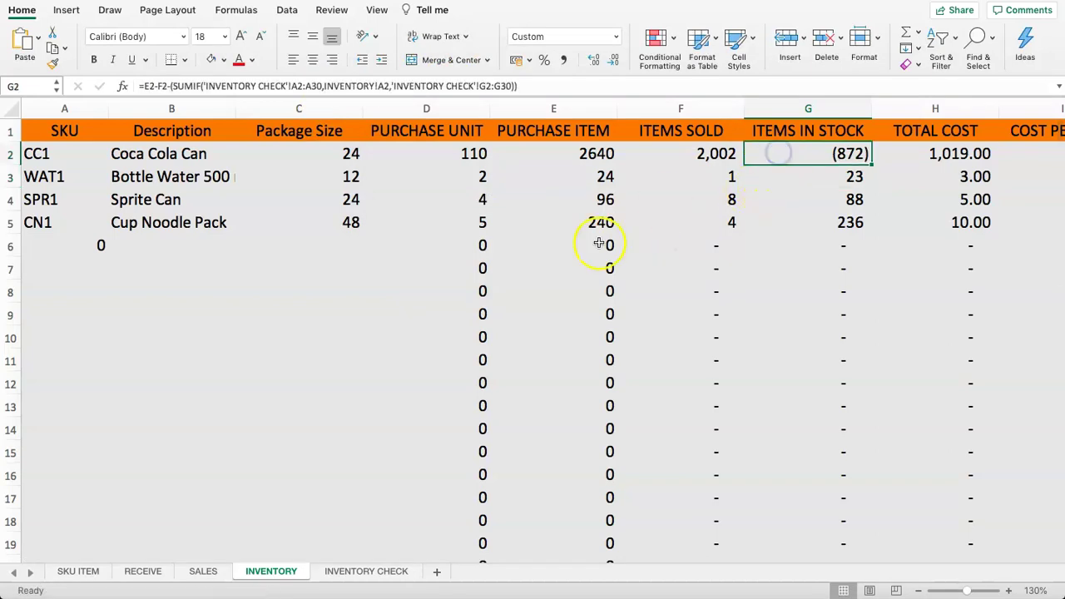
pyautogui.click(172, 86)
pyautogui.write('(')
pyautogui.click(523, 86)
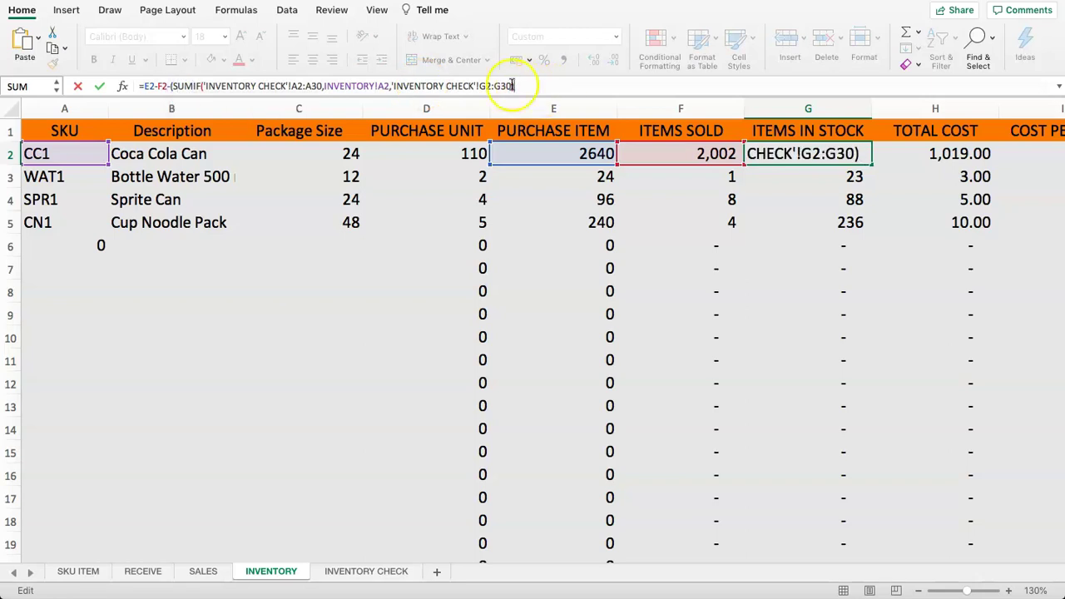
pyautogui.click(174, 86)
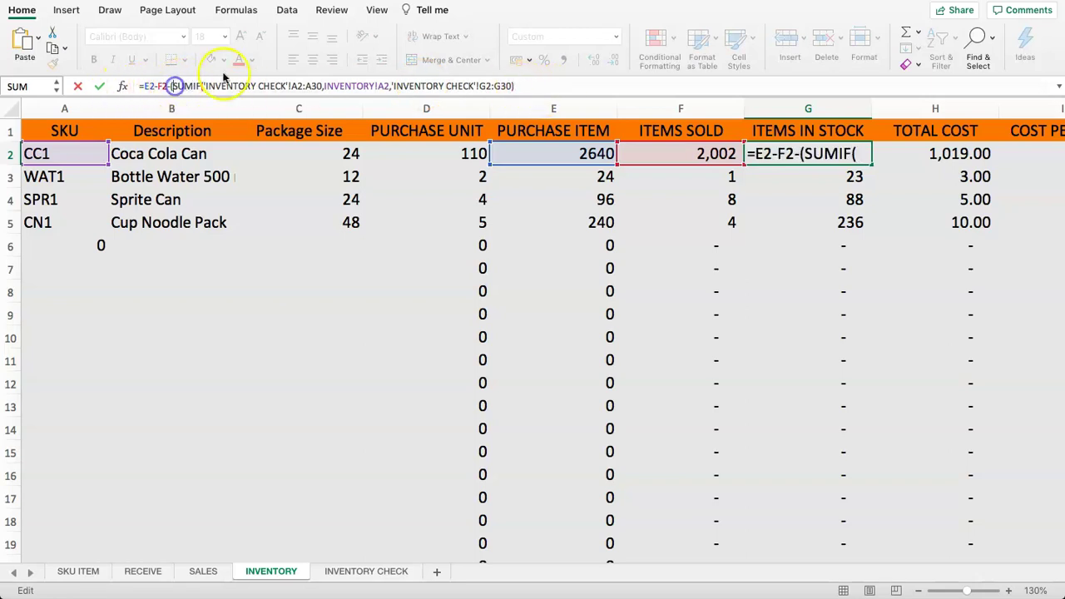
pyautogui.press('BackSpace')
pyautogui.press('Return')
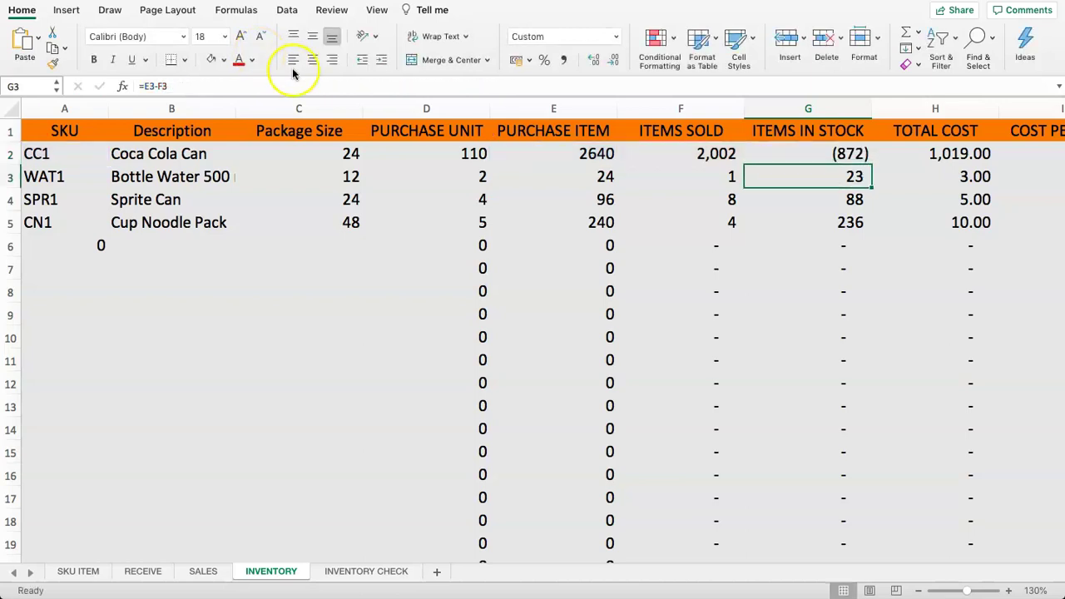
# - Make the SUMIF sum range in G2 absolute as 'INVENTORY CHECK'!$G$2:$G$30
pyautogui.click(767, 152)
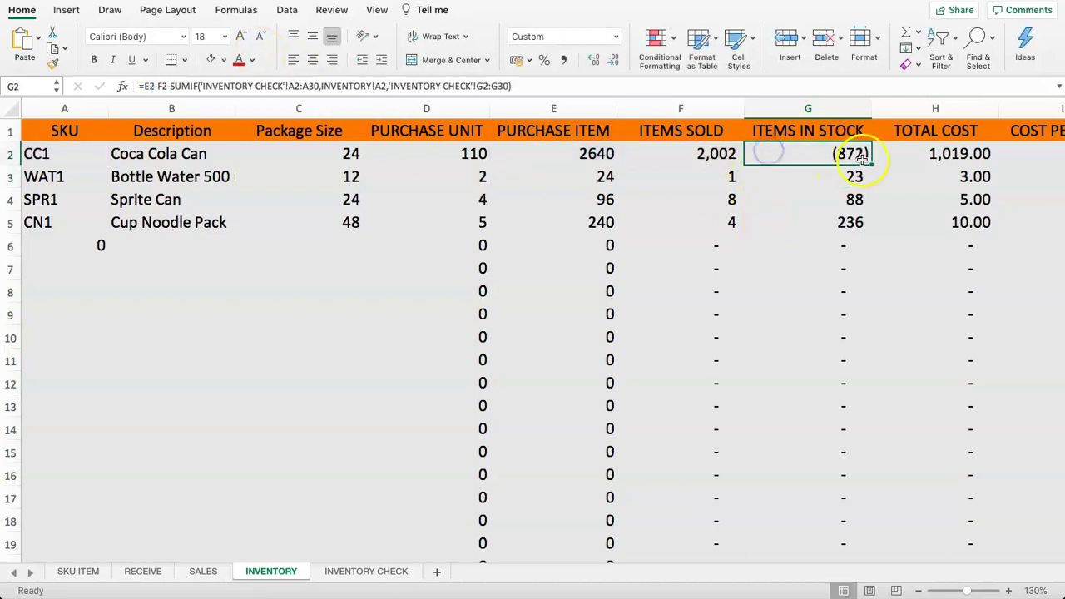
pyautogui.click(477, 86)
pyautogui.write('$G')
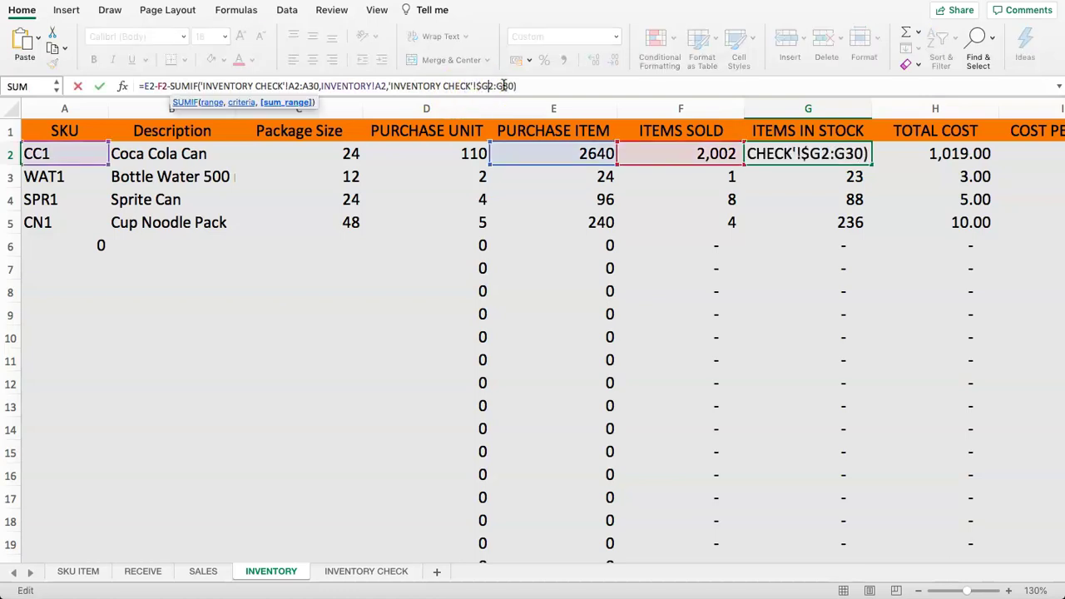
pyautogui.write('$')
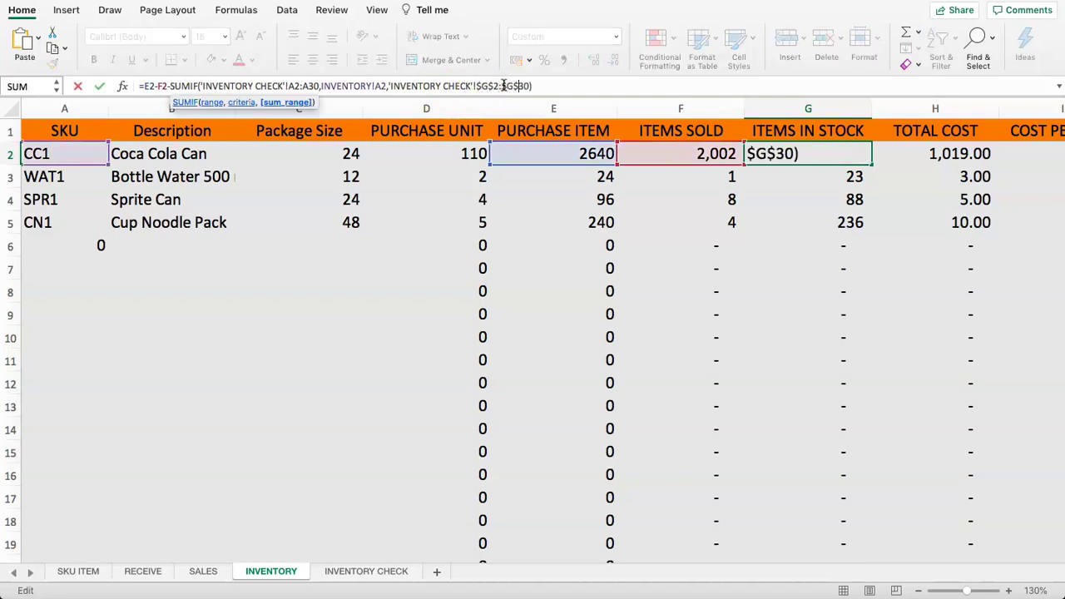
# - Make the SUMIF criteria range in G2 absolute as 'INVENTORY CHECK'!$A$2:$A$30 and enter the formula
pyautogui.click(288, 87)
pyautogui.write('$')
pyautogui.press('Right')
pyautogui.write('$')
pyautogui.press('Right')
pyautogui.write('$')
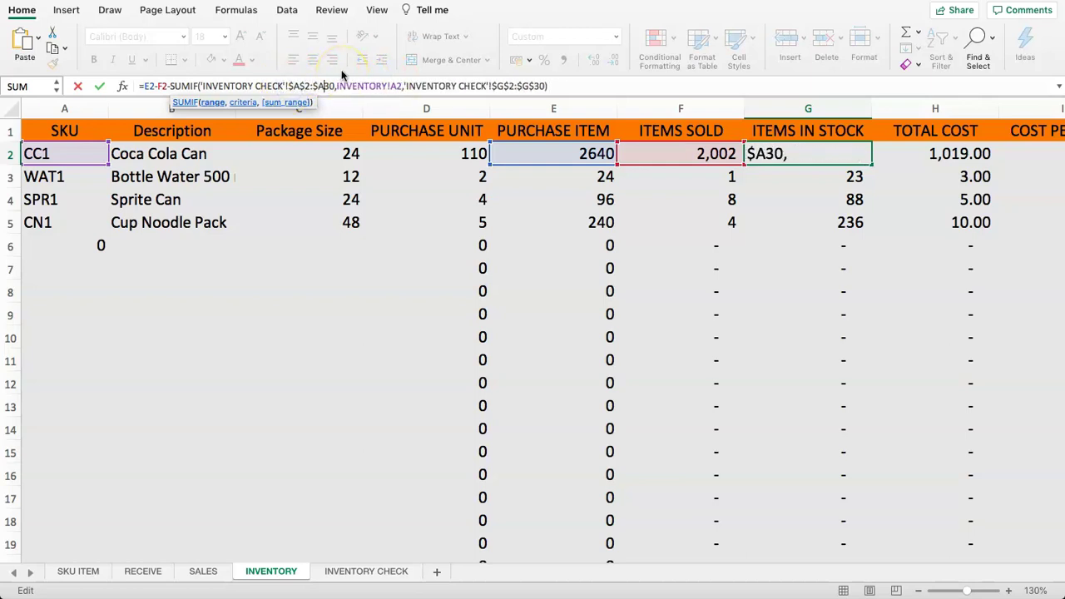
pyautogui.press('Return')
# - Fill the ITEMS IN STOCK formula from G2 down through row 30
pyautogui.click(807, 155)
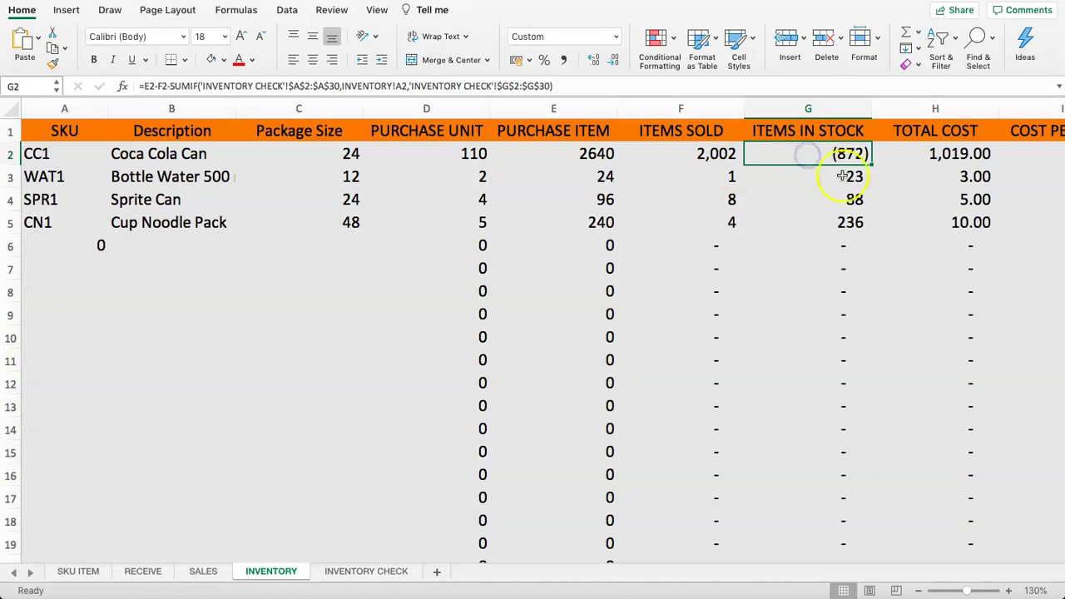
pyautogui.doubleClick(873, 164)
pyautogui.scroll(-5, 816, 221)
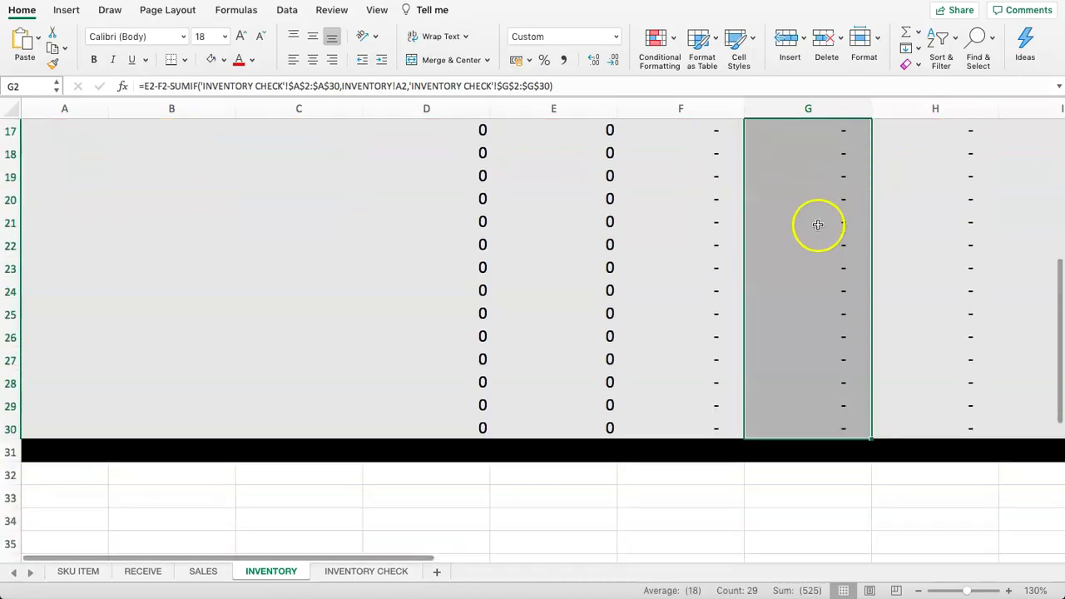
pyautogui.scroll(5, 805, 212)
# - Review the ITEMS IN STOCK results in column G and the ESTIMATE STOCK VALUE amounts in column J of INVENTORY
pyautogui.click(809, 158)
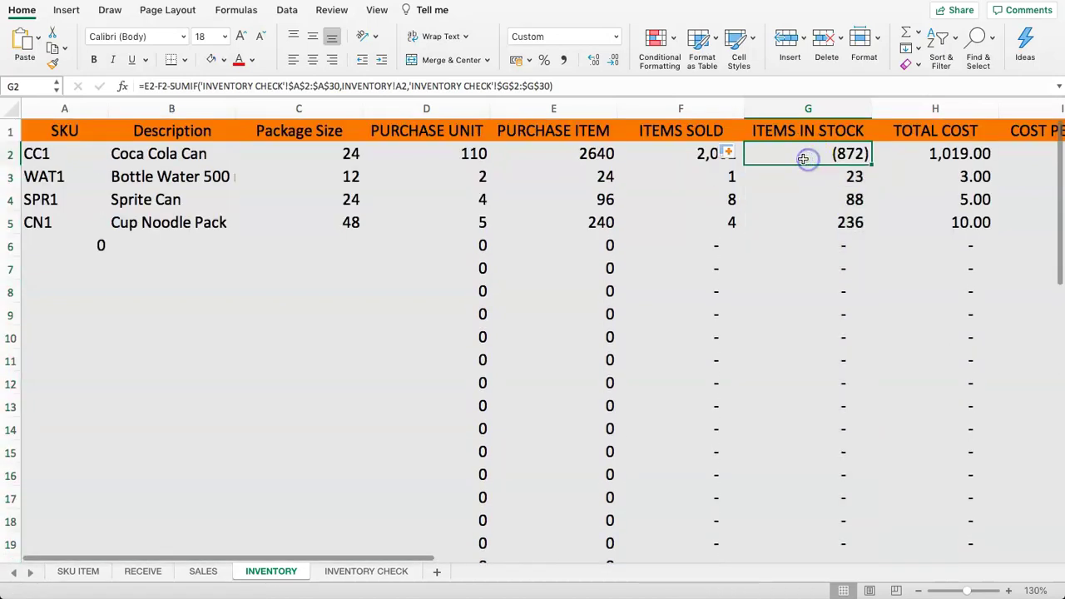
pyautogui.click(773, 182)
pyautogui.click(802, 149)
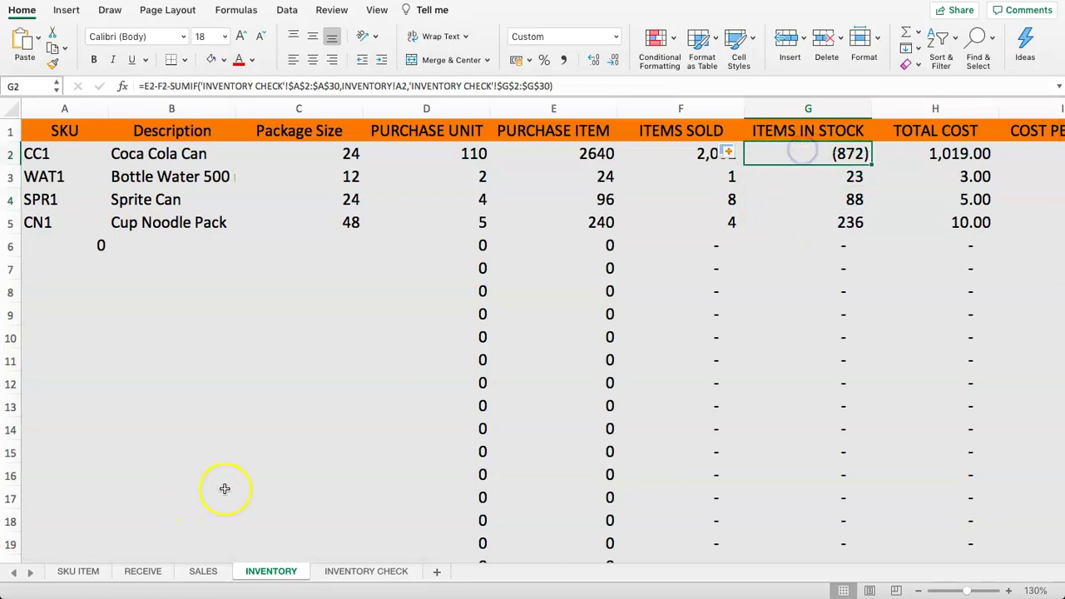
pyautogui.click(366, 571)
pyautogui.click(283, 570)
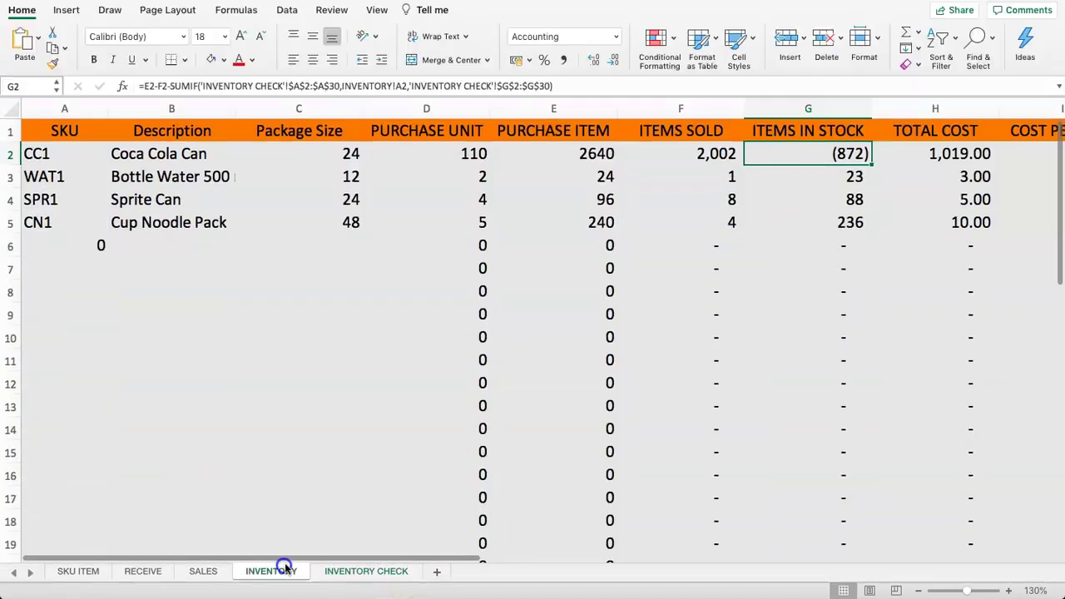
pyautogui.hscroll(5, 852, 167)
pyautogui.click(853, 166)
pyautogui.moveTo(853, 166); pyautogui.dragTo(860, 226)
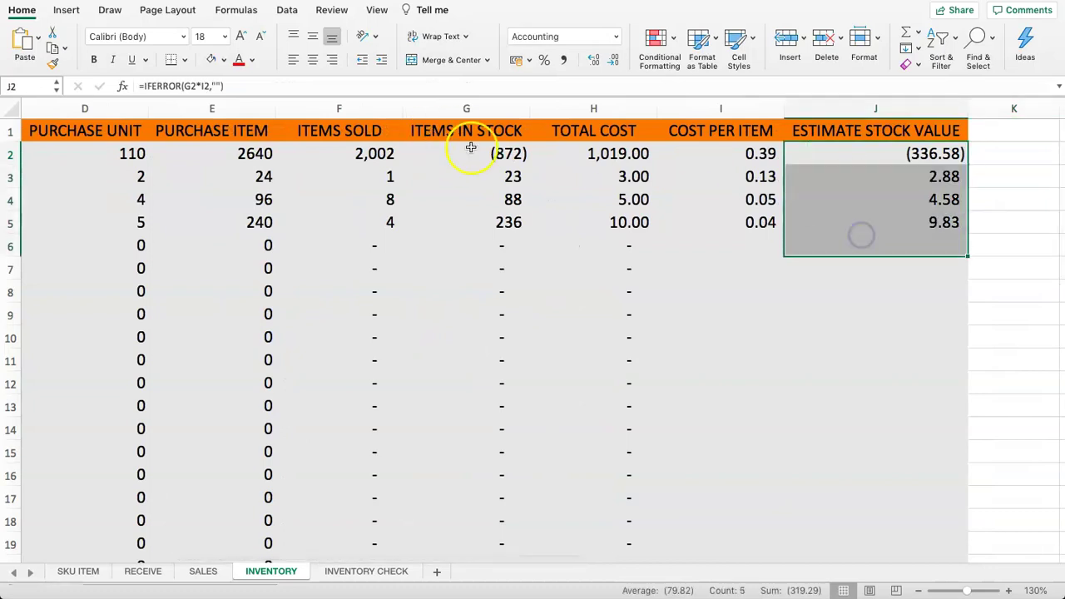
pyautogui.moveTo(469, 155); pyautogui.dragTo(469, 178)
# - Clear the LOST GOODS entry in E2 of the INVENTORY CHECK sheet
pyautogui.click(353, 573)
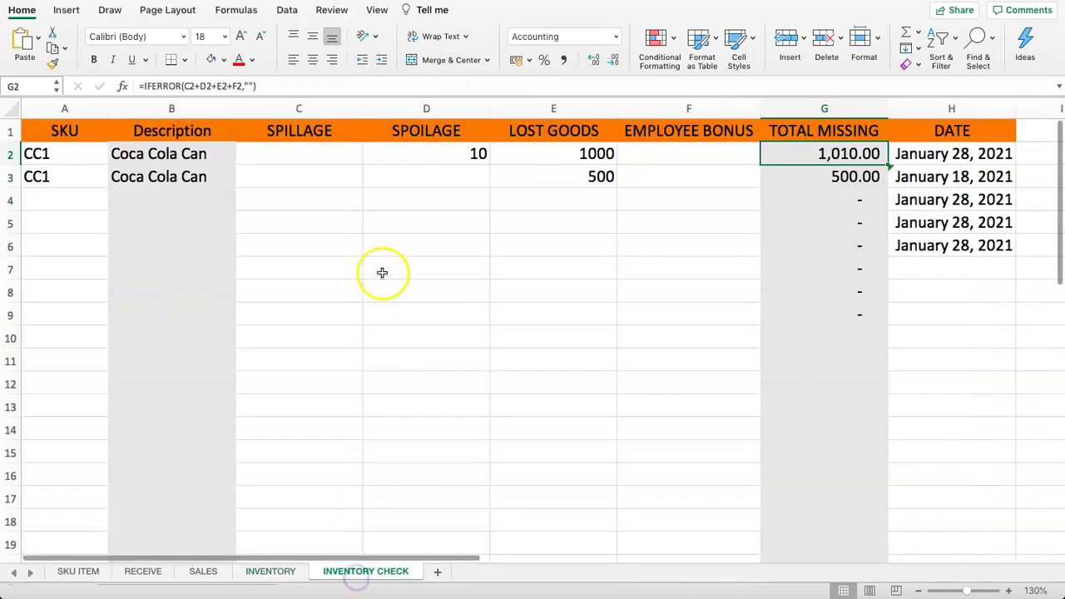
pyautogui.click(661, 156)
pyautogui.press('Left')
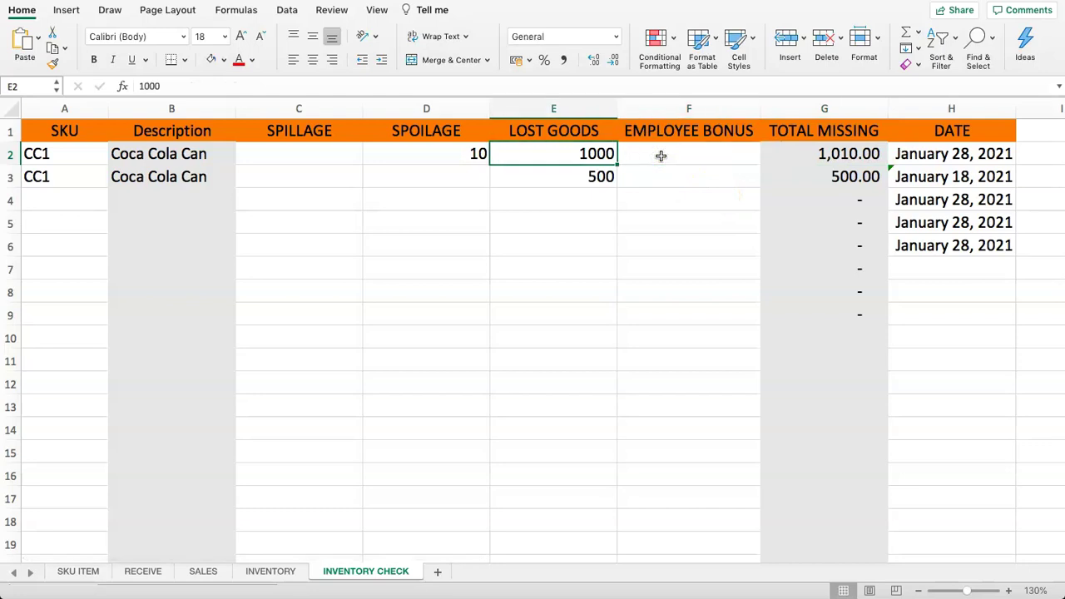
pyautogui.press('Down')
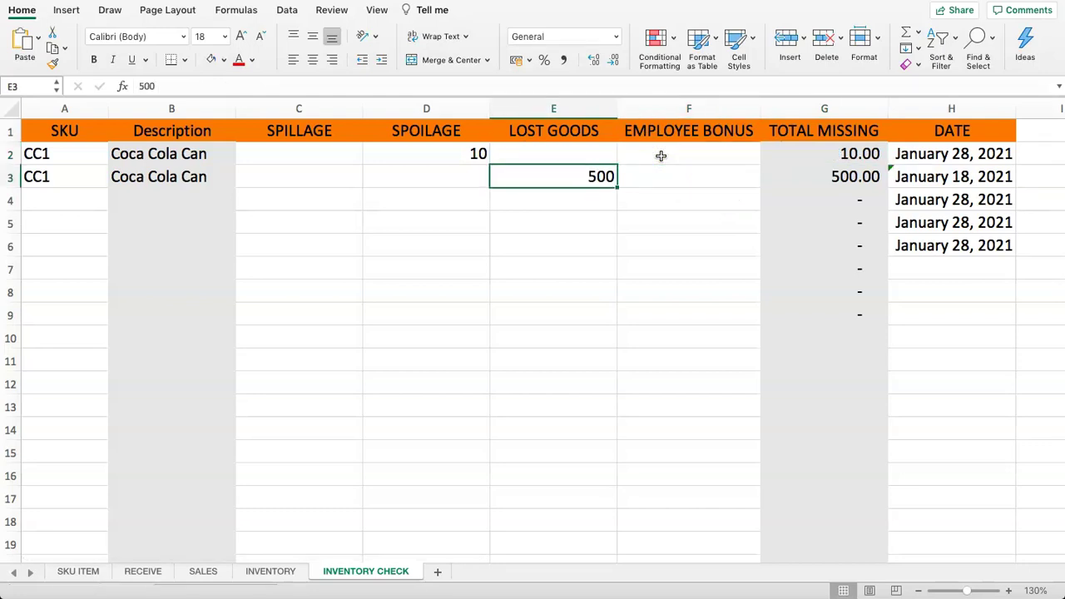
# - Set the LOST GOODS quantity in E3 of INVENTORY CHECK to 200
pyautogui.write('2,00')
pyautogui.press('Return')
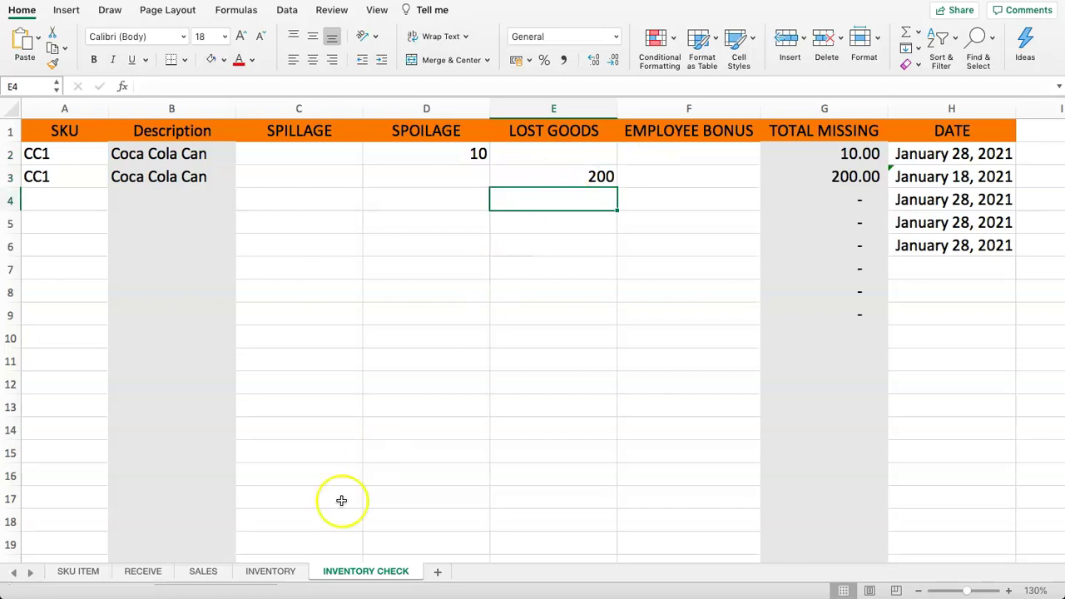
# - Examine the Coca Cola Can row in INVENTORY, from the purchase quantities through items sold, items in stock, costs and estimated stock value
pyautogui.click(271, 572)
pyautogui.click(604, 218)
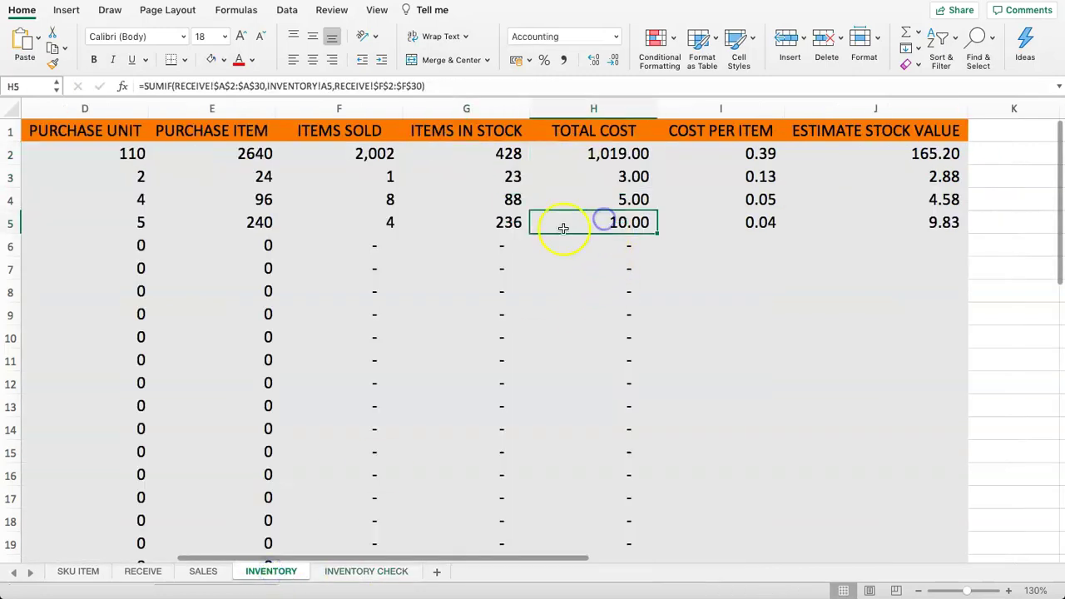
pyautogui.click(563, 174)
pyautogui.click(502, 173)
pyautogui.click(422, 157)
pyautogui.press('Left')
pyautogui.press('Left')
pyautogui.press('Left')
pyautogui.press('Left')
pyautogui.press('Left')
pyautogui.press('Left')
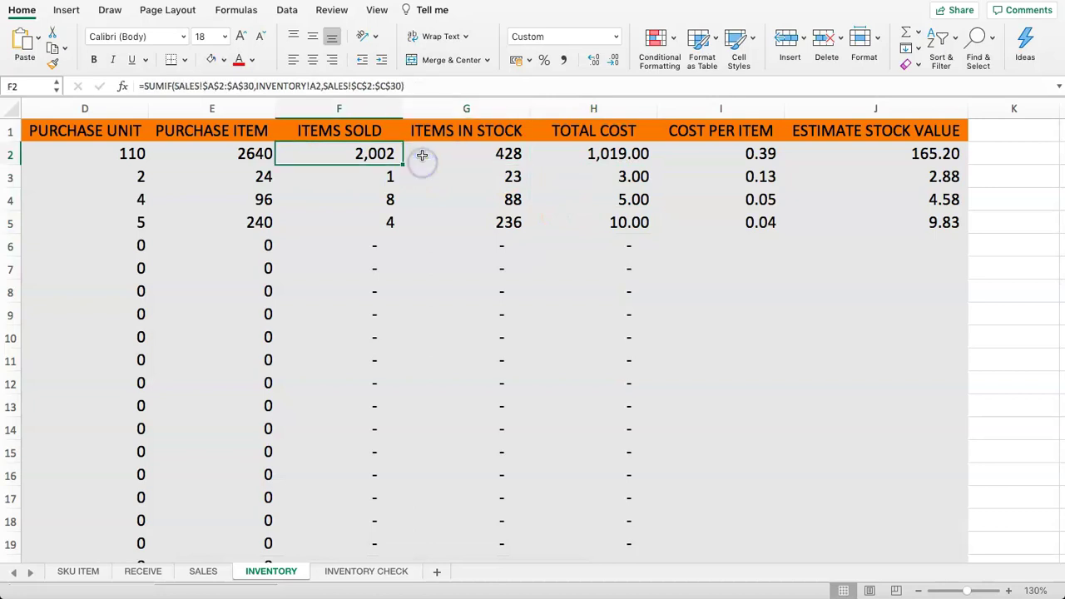
pyautogui.press('Right')
pyautogui.press('Right')
pyautogui.press('Right')
pyautogui.press('Right')
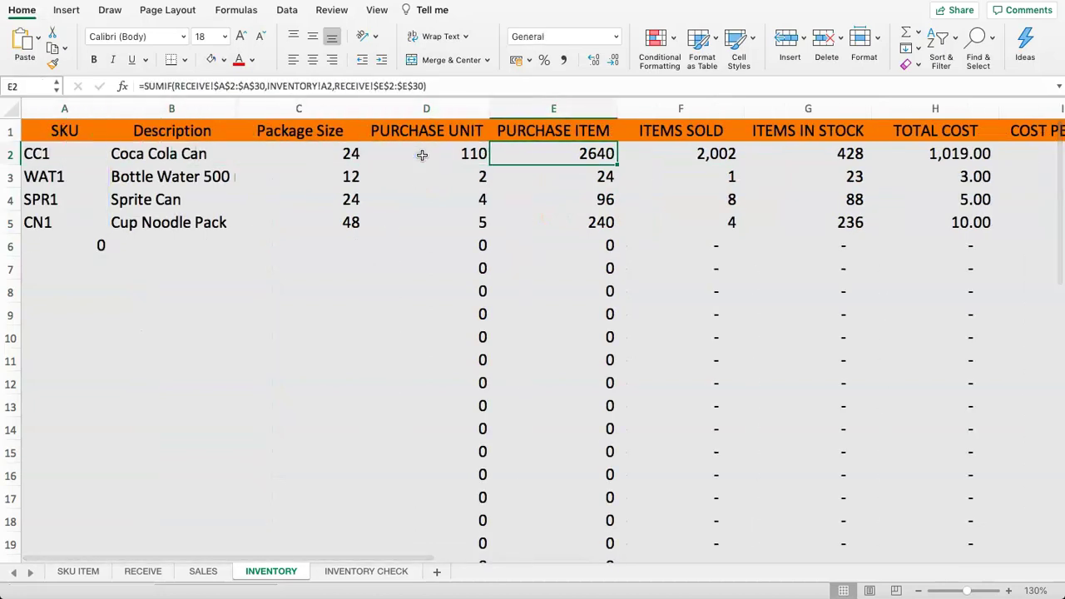
pyautogui.press('Right')
pyautogui.press('Left')
pyautogui.press('Left')
pyautogui.press('Right')
pyautogui.press('Right')
pyautogui.press('Right')
pyautogui.press('Right')
pyautogui.press('Right')
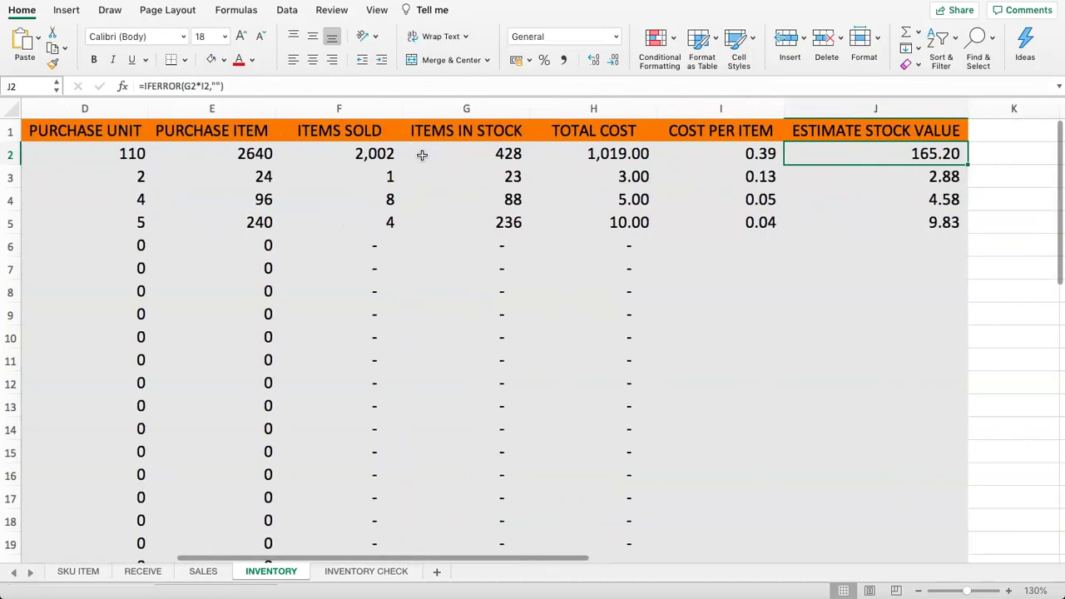
pyautogui.press('Left')
pyautogui.press('Left')
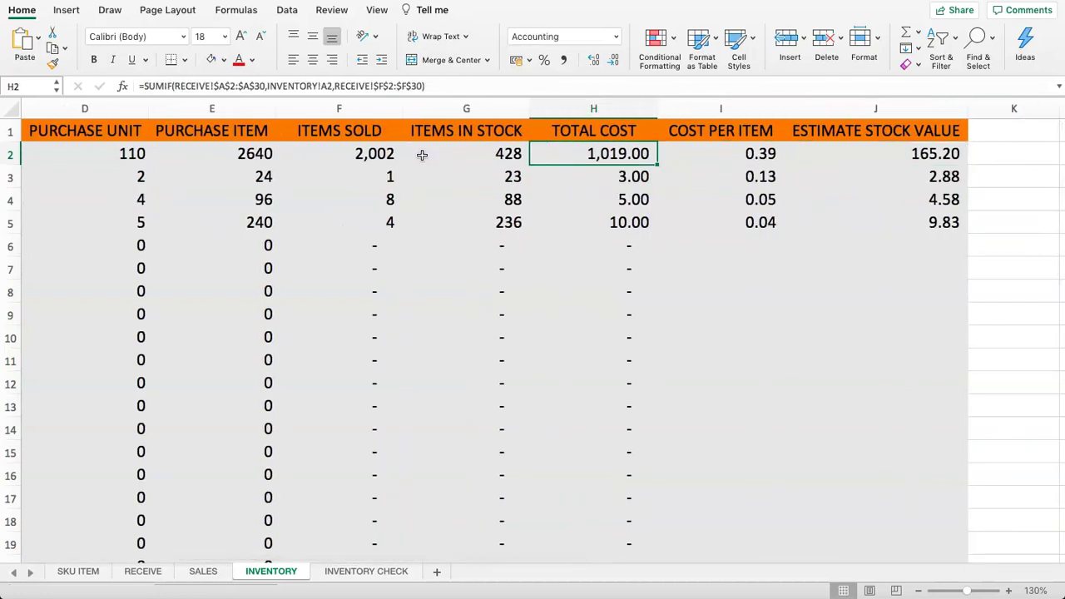
pyautogui.press('Left')
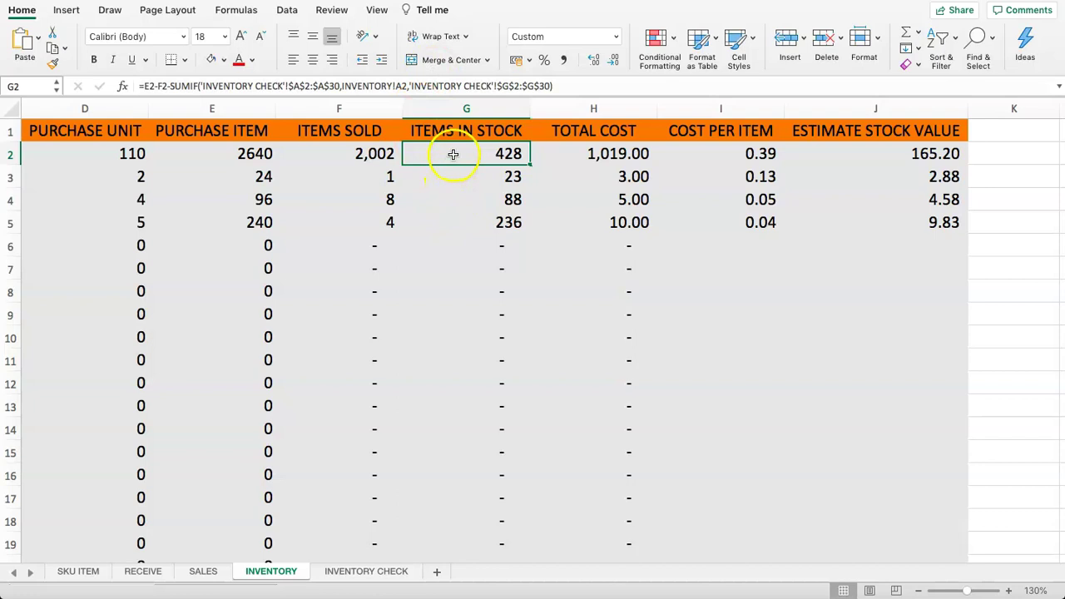
pyautogui.click(209, 156)
pyautogui.moveTo(131, 156); pyautogui.dragTo(203, 154)
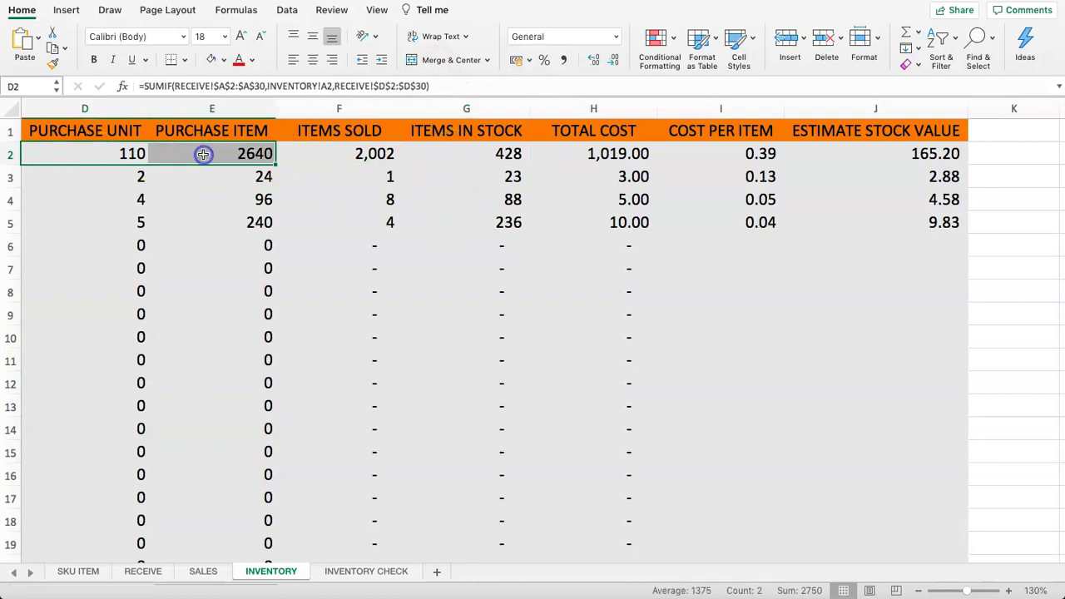
# - Clear the SKU, QTY UNIT and UNIT COST entries in row 9 of the RECEIVE sheet
pyautogui.click(142, 571)
pyautogui.click(348, 265)
pyautogui.press('Left')
pyautogui.press('Left')
pyautogui.press('Left')
pyautogui.press('Left')
pyautogui.press('Left')
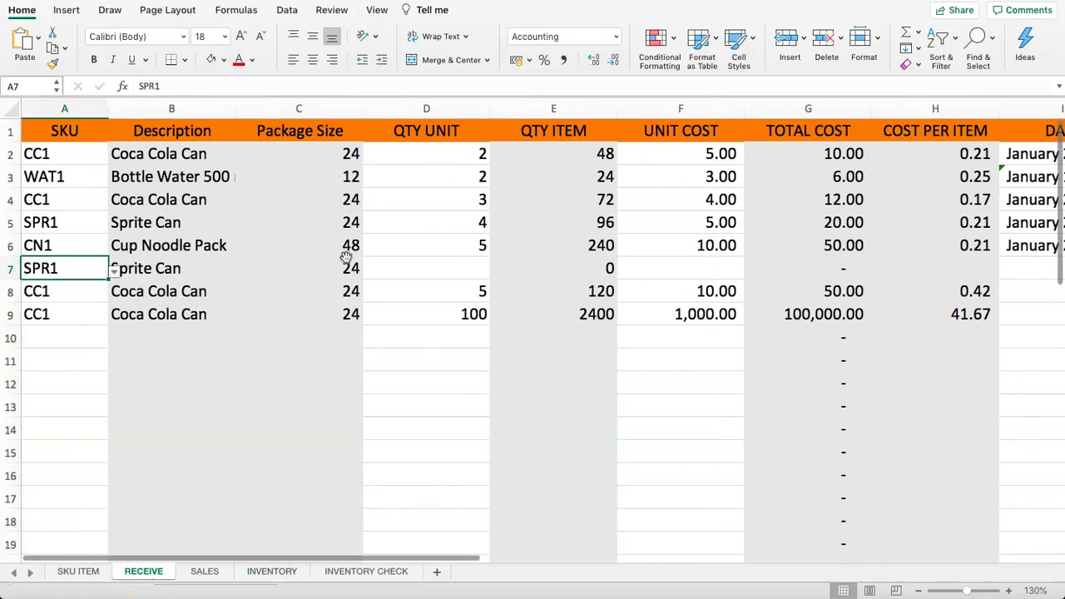
pyautogui.click(348, 153)
pyautogui.click(423, 160)
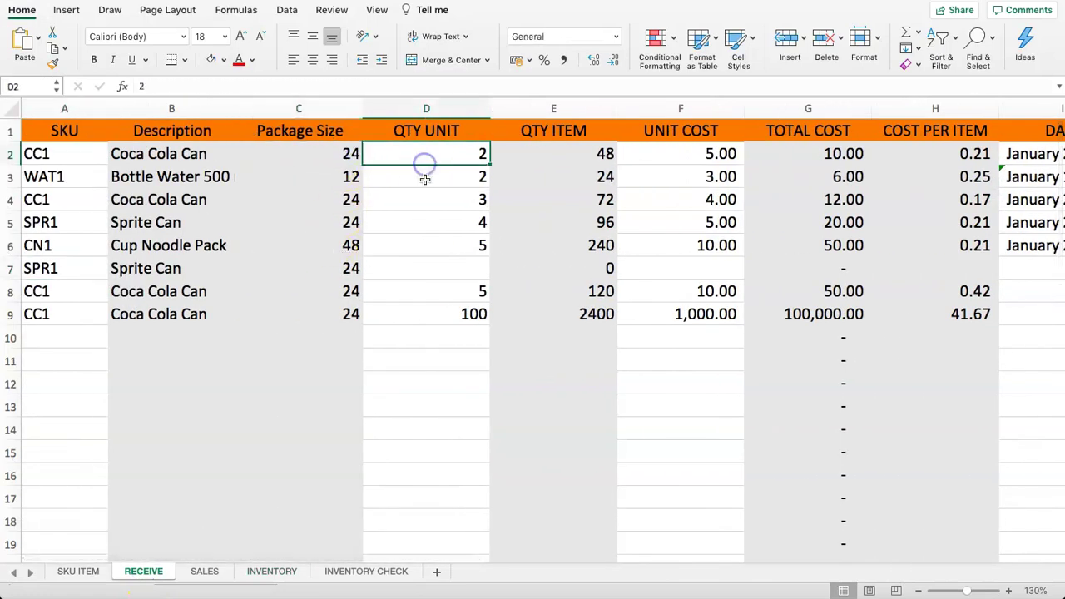
pyautogui.click(40, 313)
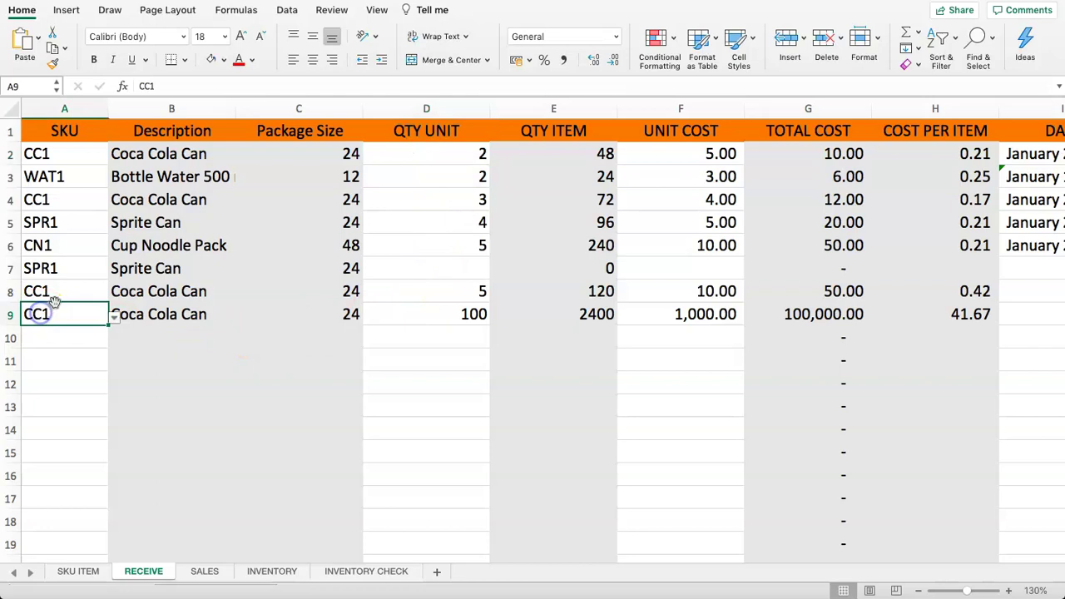
pyautogui.press('Delete')
pyautogui.moveTo(400, 314); pyautogui.dragTo(437, 315)
pyautogui.press('Delete')
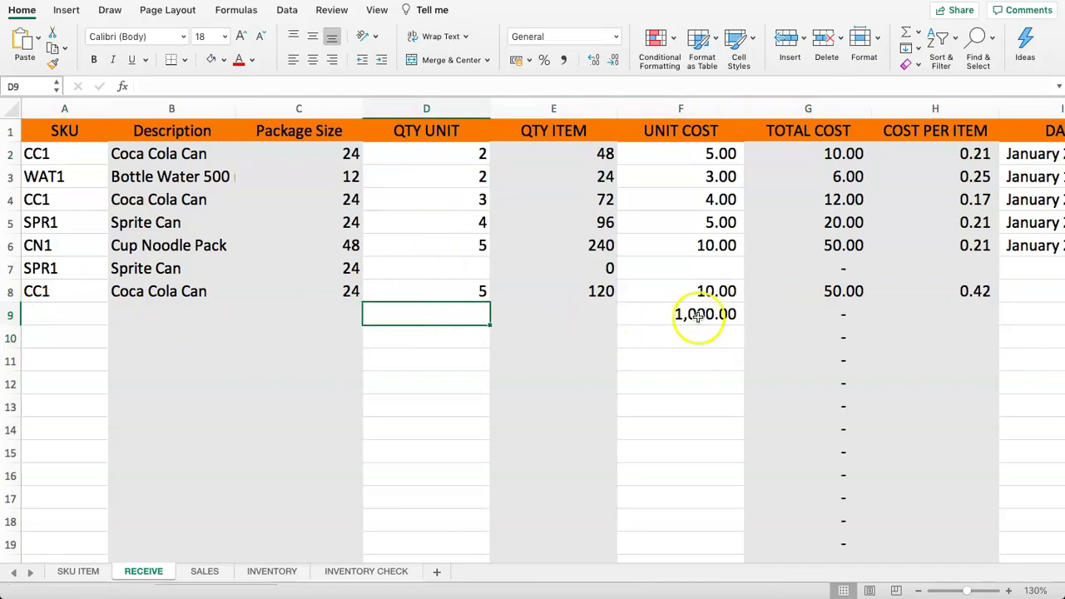
pyautogui.click(683, 314)
pyautogui.press('Delete')
# - Clear the SKU, QTY UNIT and UNIT COST entries in row 8 of the RECEIVE sheet
pyautogui.click(687, 290)
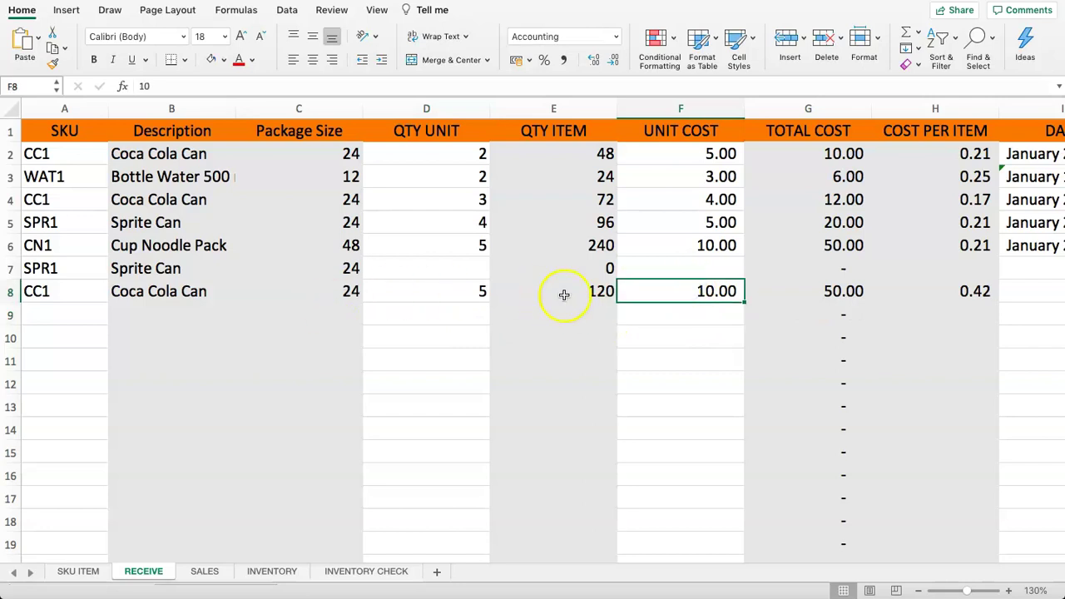
pyautogui.click(71, 297)
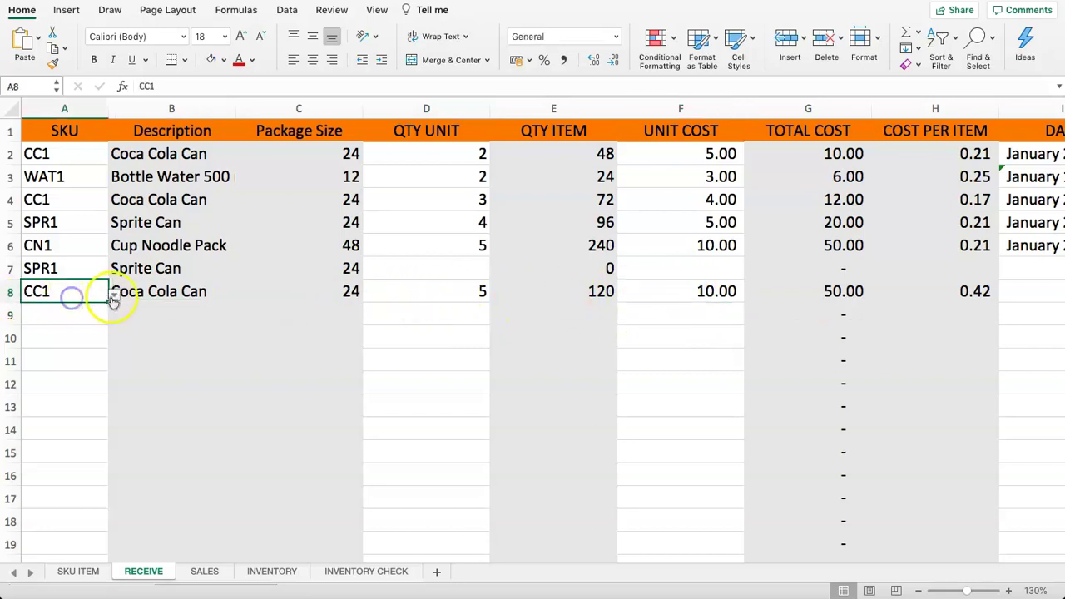
pyautogui.click(113, 294)
pyautogui.click(83, 339)
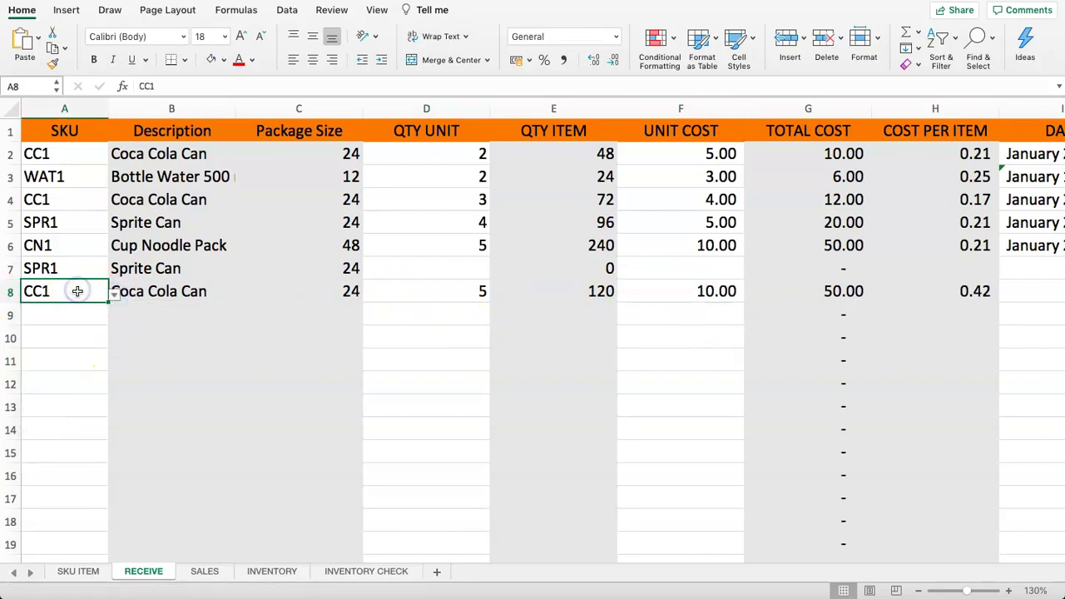
pyautogui.press('Delete')
pyautogui.click(465, 295)
pyautogui.press('Delete')
pyautogui.click(666, 299)
pyautogui.press('Delete')
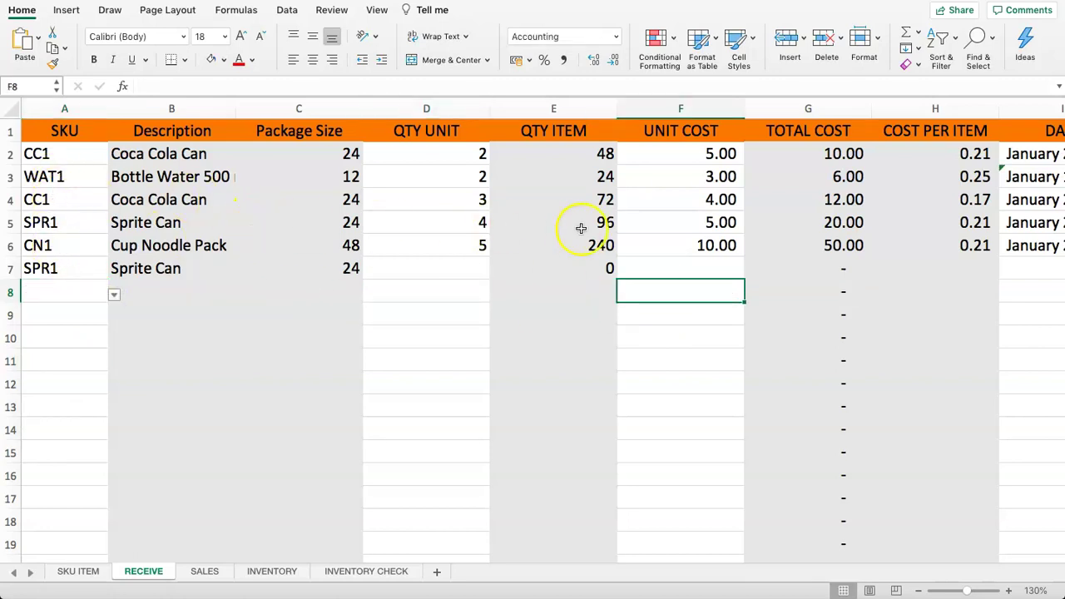
# - Set the QTY ITEM SOLD of the first Coca Cola Can sale, C2 on the SALES sheet, to 10
pyautogui.click(454, 202)
pyautogui.click(680, 203)
pyautogui.click(554, 177)
pyautogui.moveTo(574, 157); pyautogui.dragTo(566, 196)
pyautogui.click(528, 242)
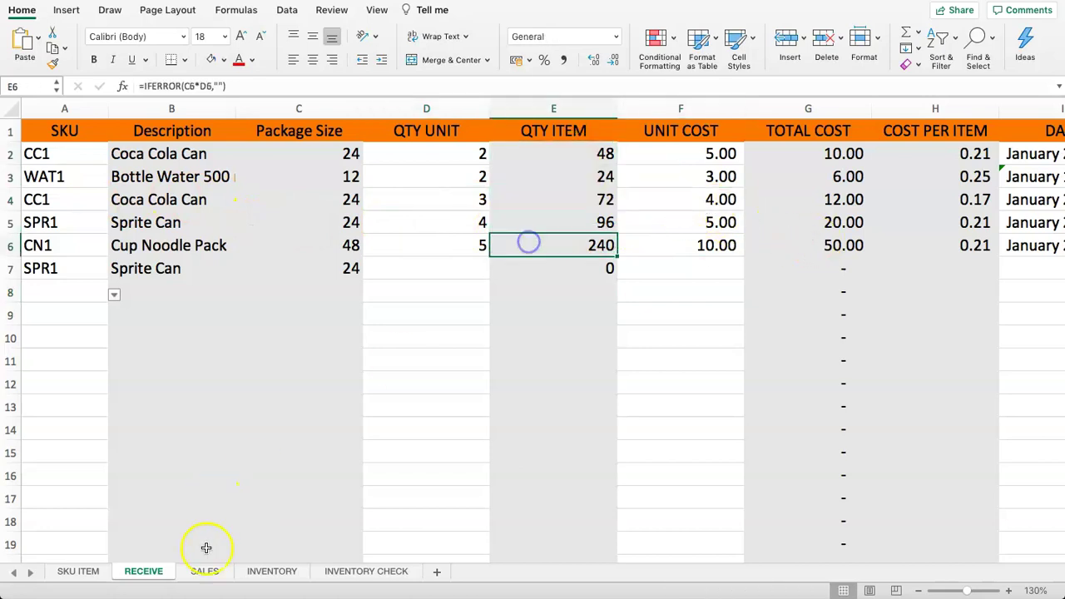
pyautogui.click(204, 571)
pyautogui.click(315, 158)
pyautogui.press('Return')
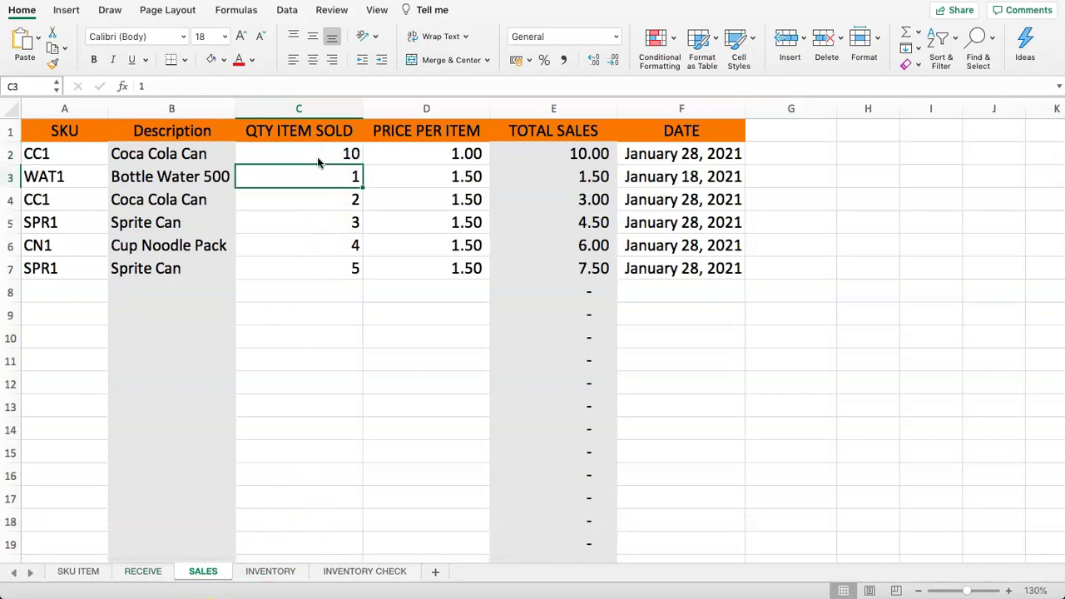
# - Check the Coca Cola Can purchase, sold and in-stock quantities in row 2 of INVENTORY
pyautogui.click(265, 571)
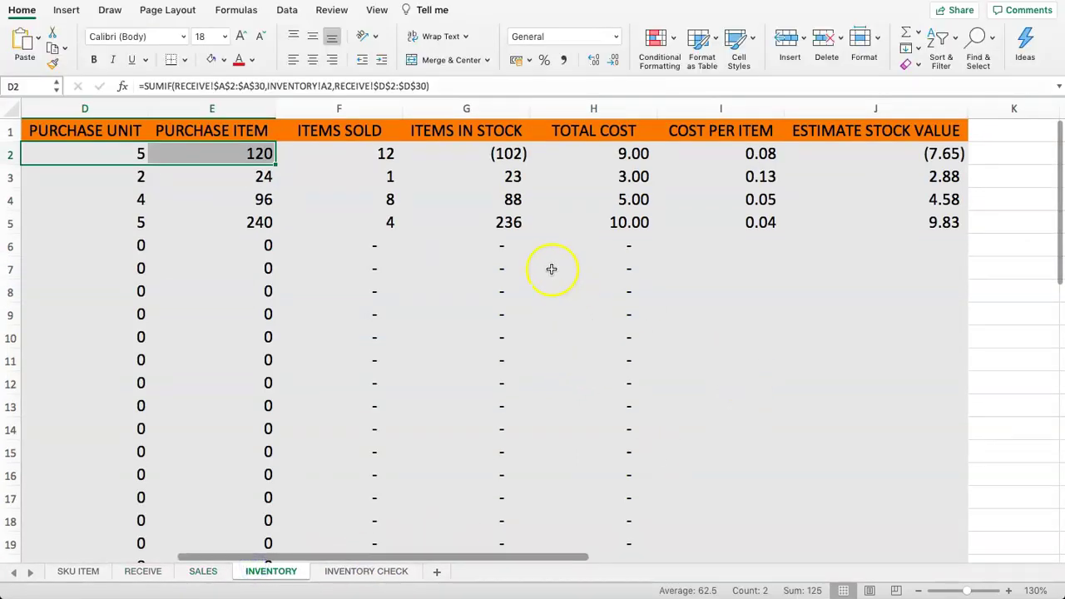
pyautogui.click(506, 198)
pyautogui.click(489, 157)
pyautogui.press('Left')
pyautogui.press('Left')
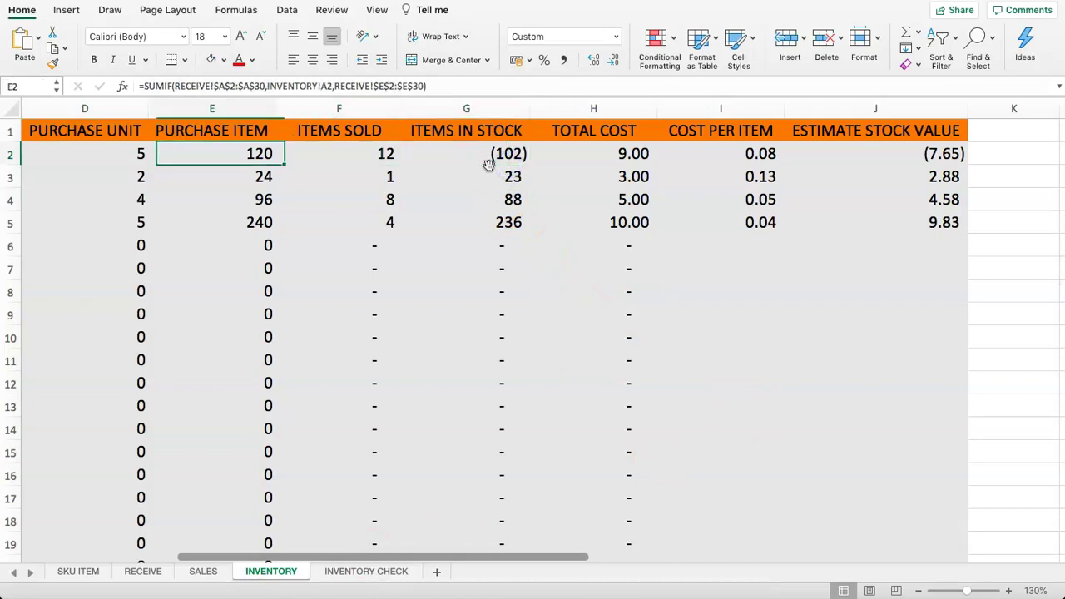
pyautogui.press('Left')
pyautogui.press('Left')
pyautogui.press('Left')
pyautogui.press('Right')
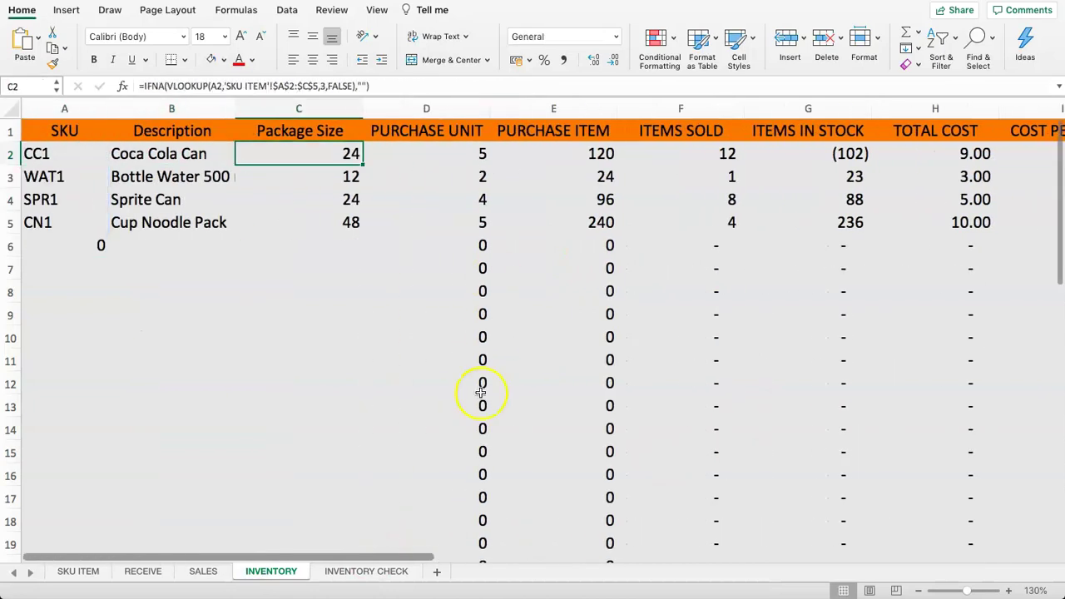
# - On INVENTORY CHECK, set the LOST GOODS quantity in E3 to 1 and the SPOILAGE quantity in D2 to 1
pyautogui.click(372, 573)
pyautogui.click(556, 178)
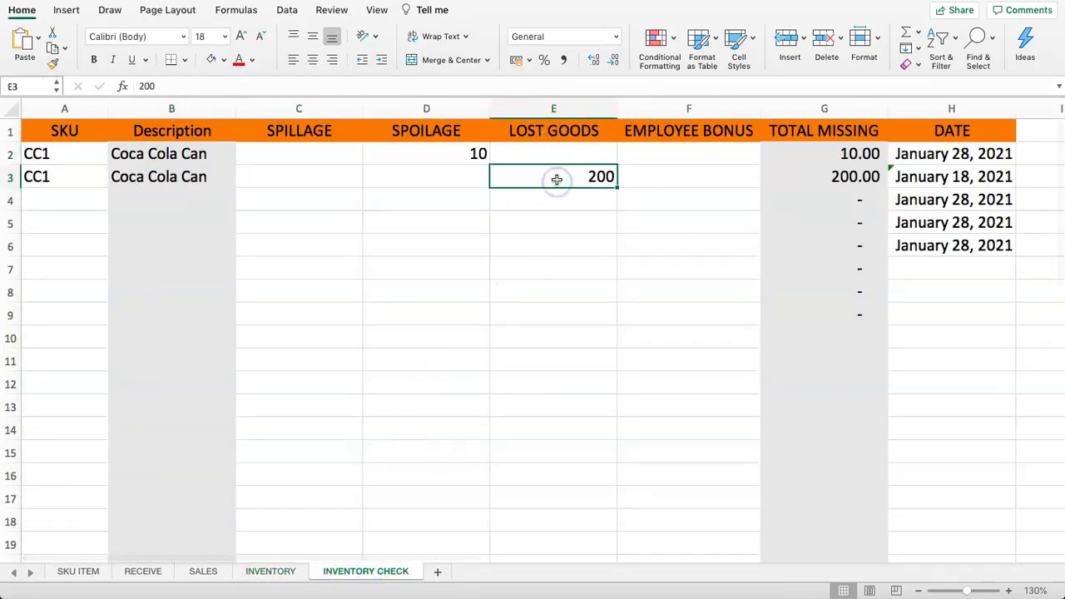
pyautogui.write('1')
pyautogui.press('Return')
pyautogui.press('Up')
pyautogui.press('Up')
pyautogui.press('Left')
pyautogui.write('1')
pyautogui.press('Return')
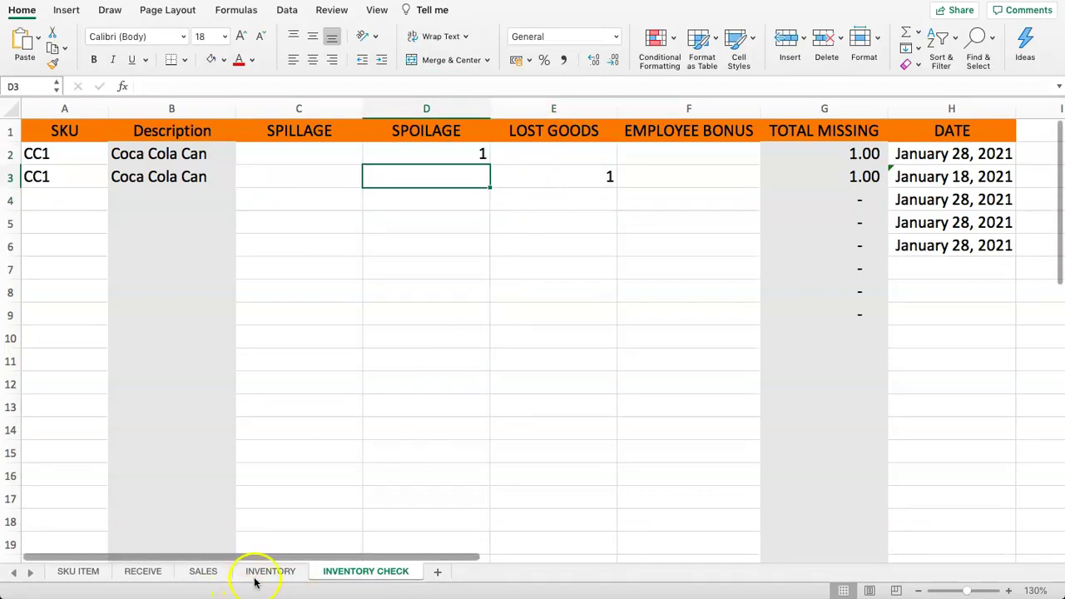
# - Compare the Coca Cola Can PURCHASE ITEM figure in INVENTORY with its QTY ITEM entries on the RECEIVE sheet
pyautogui.click(265, 573)
pyautogui.click(483, 152)
pyautogui.click(560, 155)
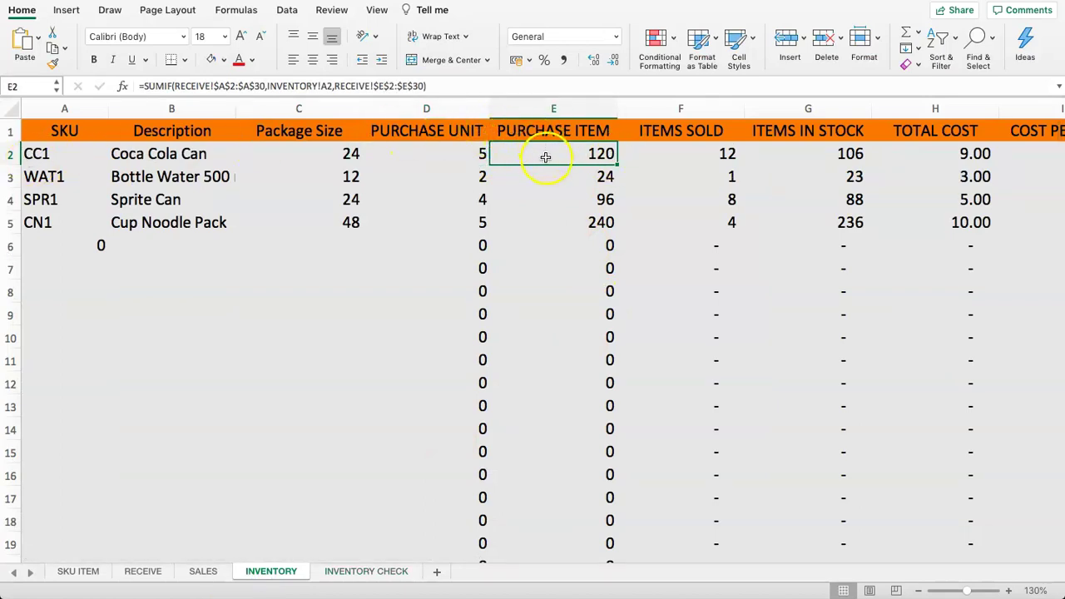
pyautogui.click(141, 573)
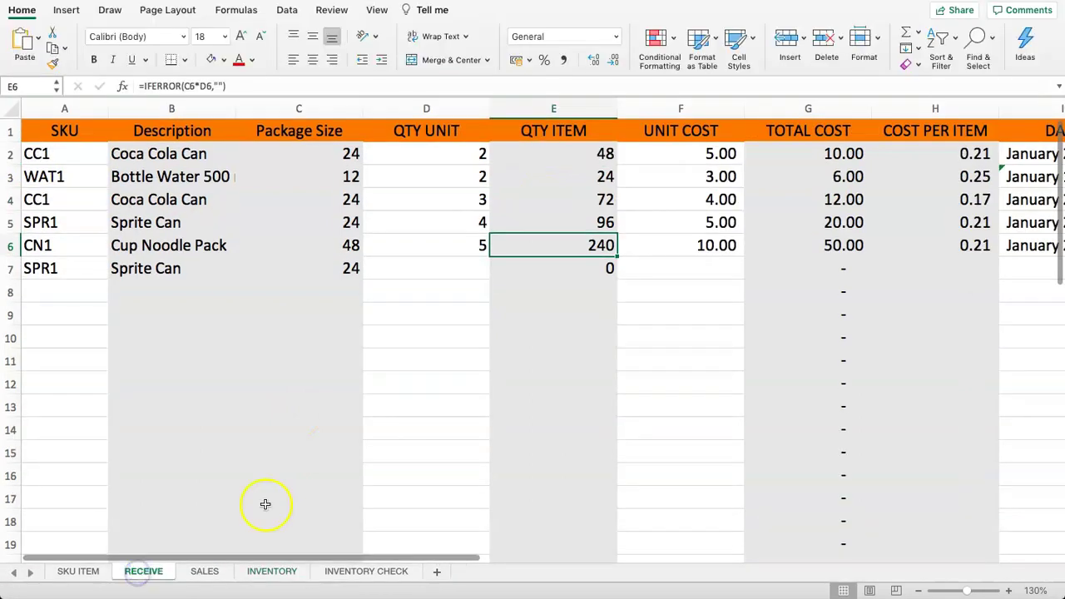
pyautogui.click(314, 155)
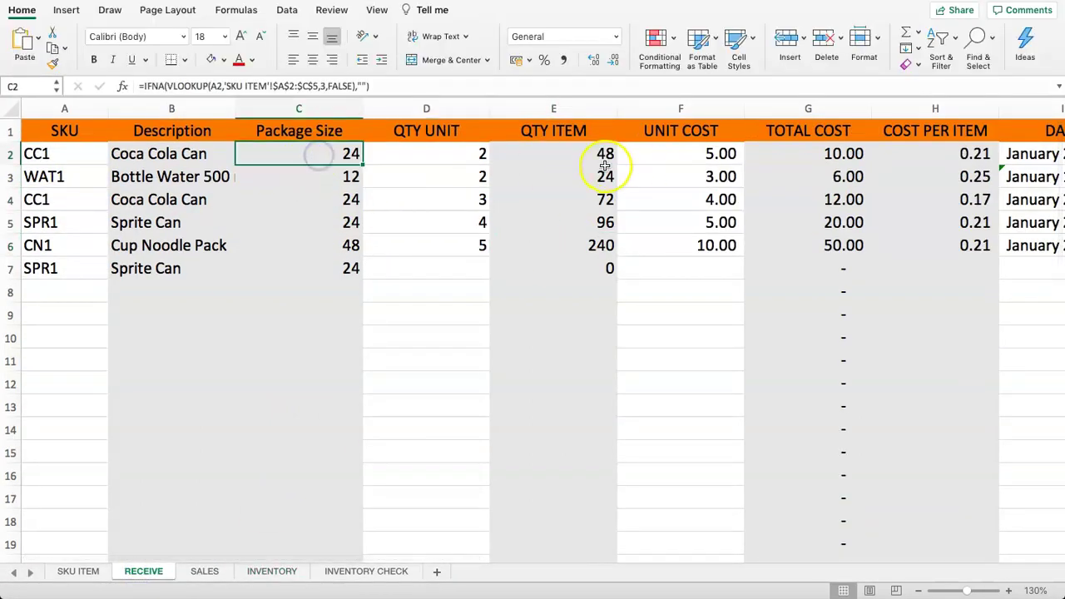
pyautogui.click(578, 153)
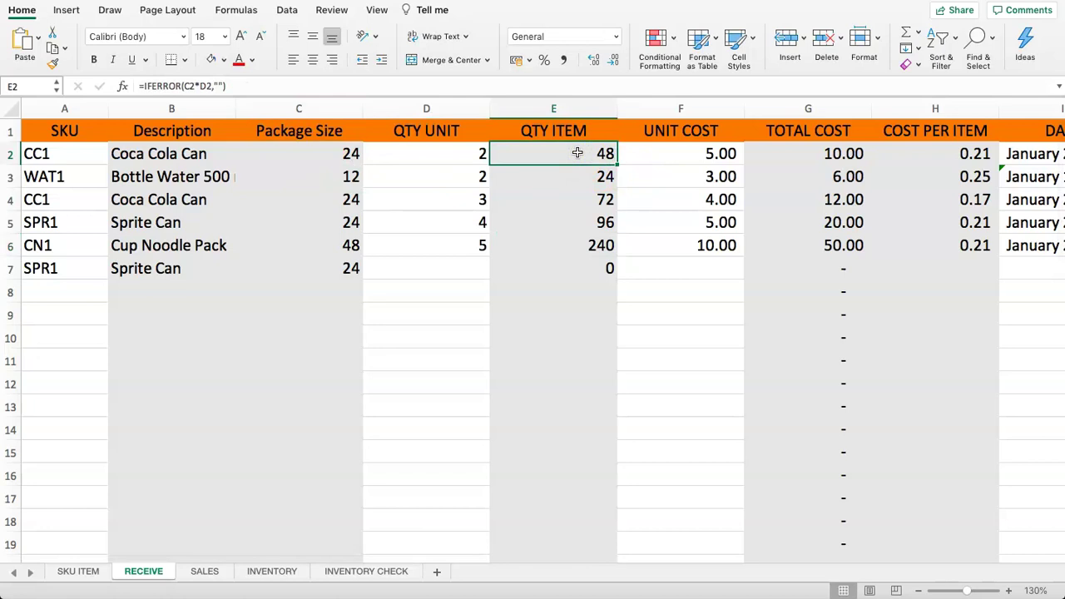
pyautogui.click(557, 210)
pyautogui.click(565, 157)
# - Calculate =48+72 in the blank cell D8 of RECEIVE as a cross-check, and clear the cell
pyautogui.click(452, 287)
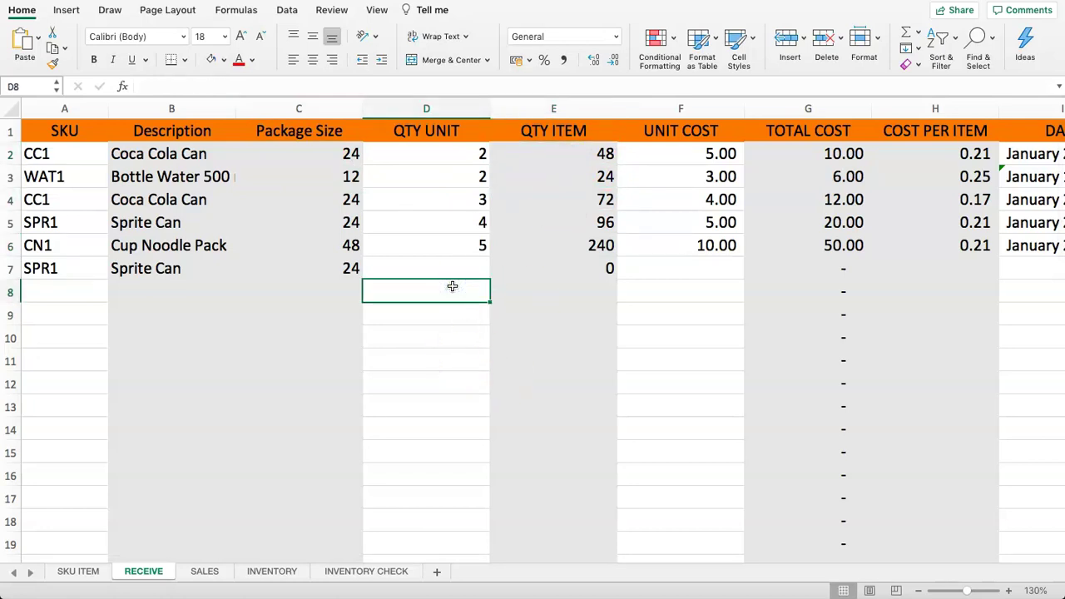
pyautogui.write('48')
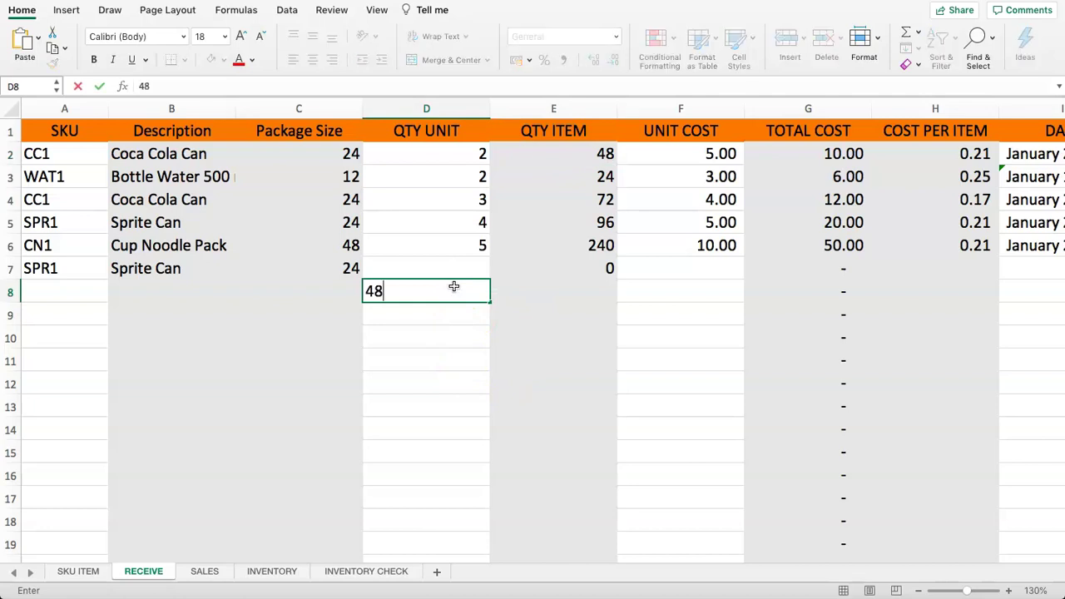
pyautogui.write('+72')
pyautogui.press('Return')
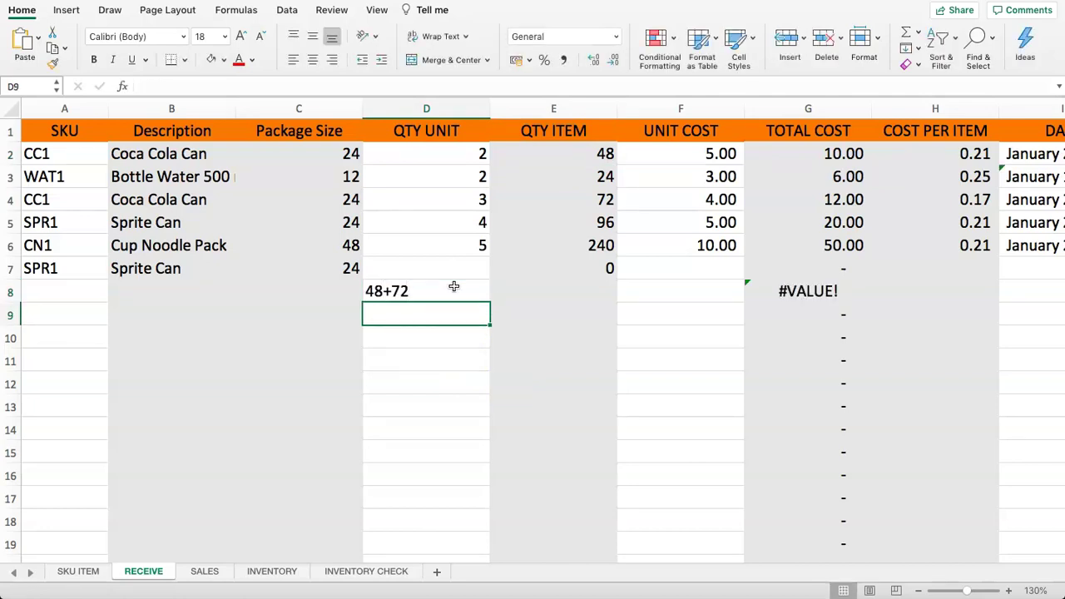
pyautogui.click(454, 287)
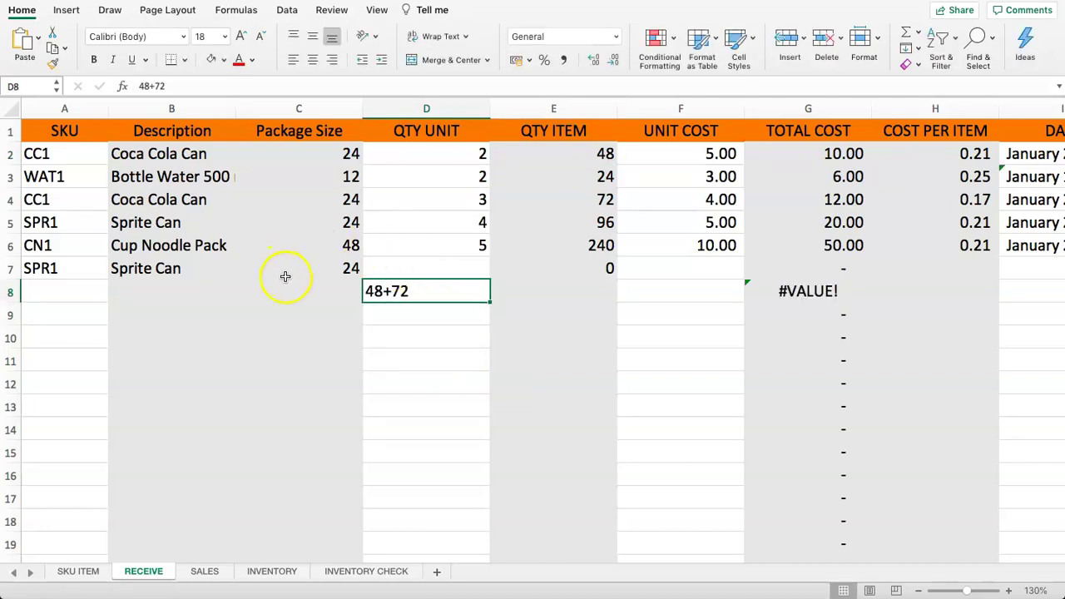
pyautogui.write('=')
pyautogui.press('Return')
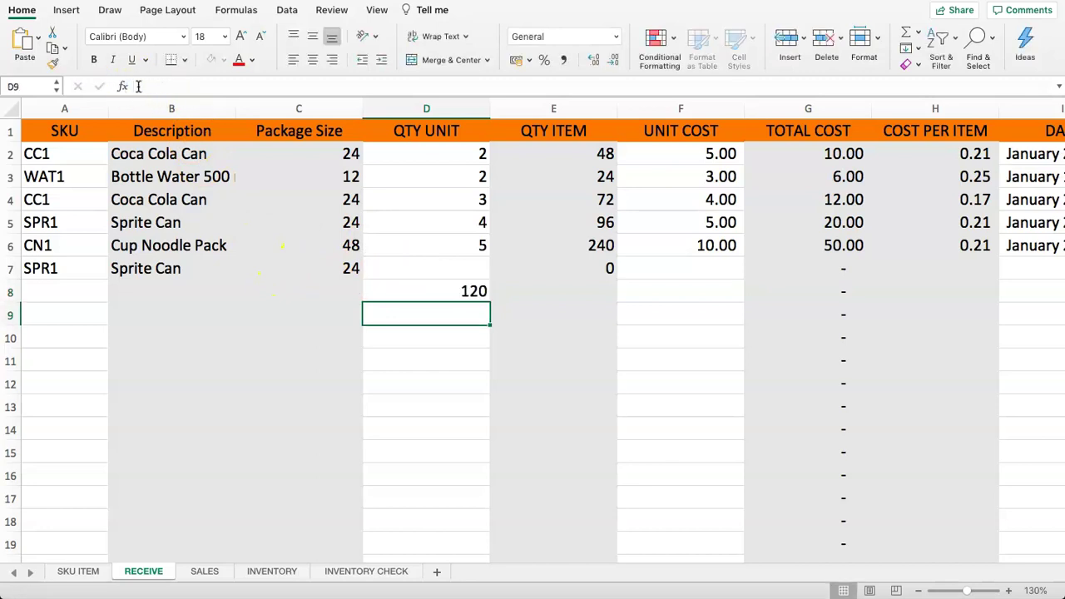
pyautogui.click(441, 290)
pyautogui.click(405, 219)
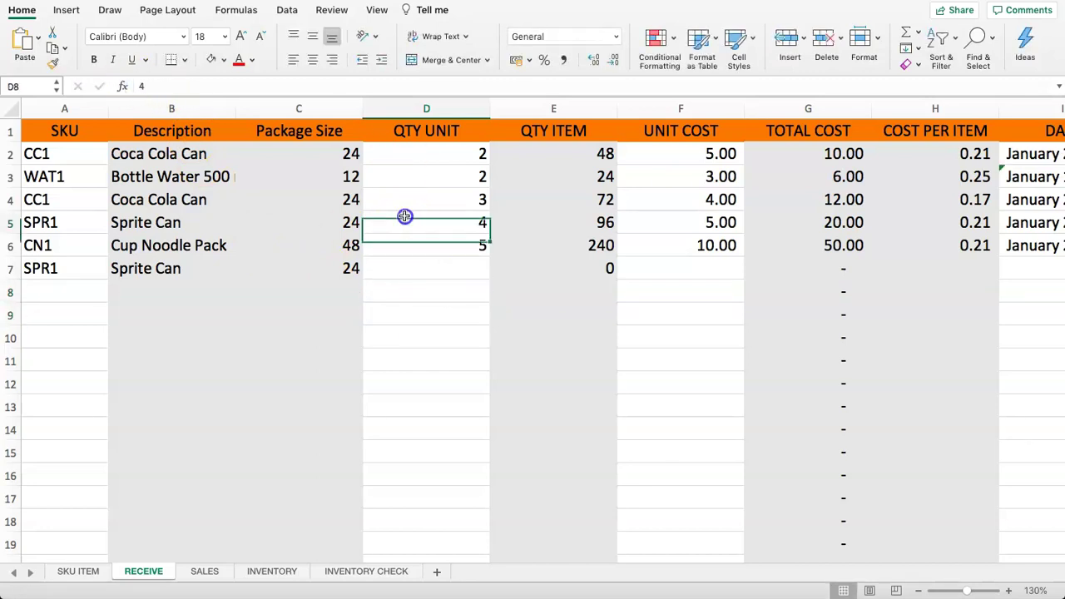
# - Review the two Coca Cola Can QTY ITEM SOLD entries in C2 and C4 of the SALES sheet
pyautogui.click(204, 572)
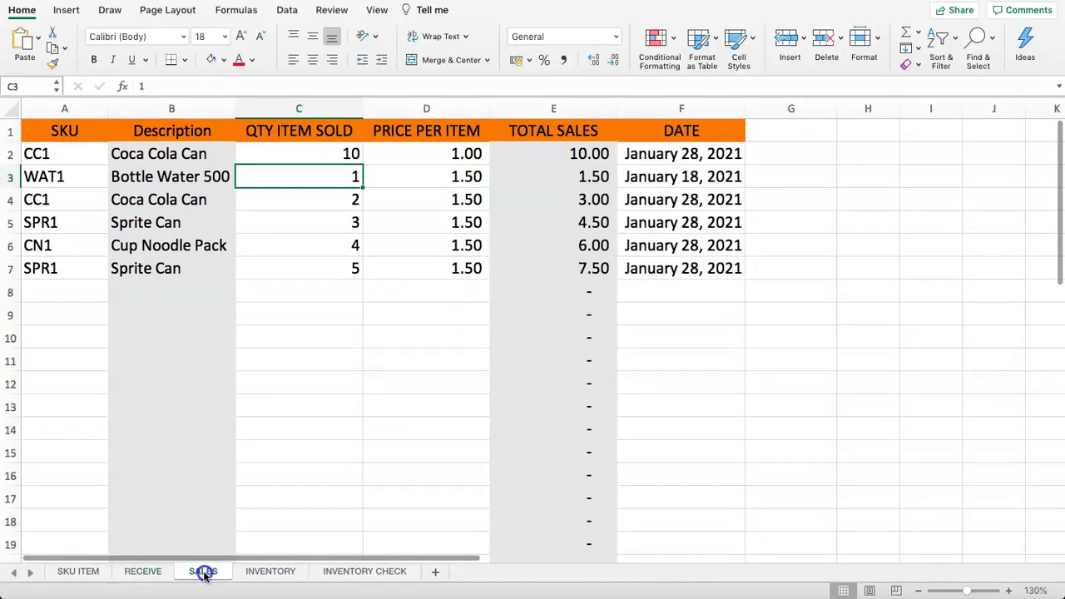
pyautogui.click(297, 215)
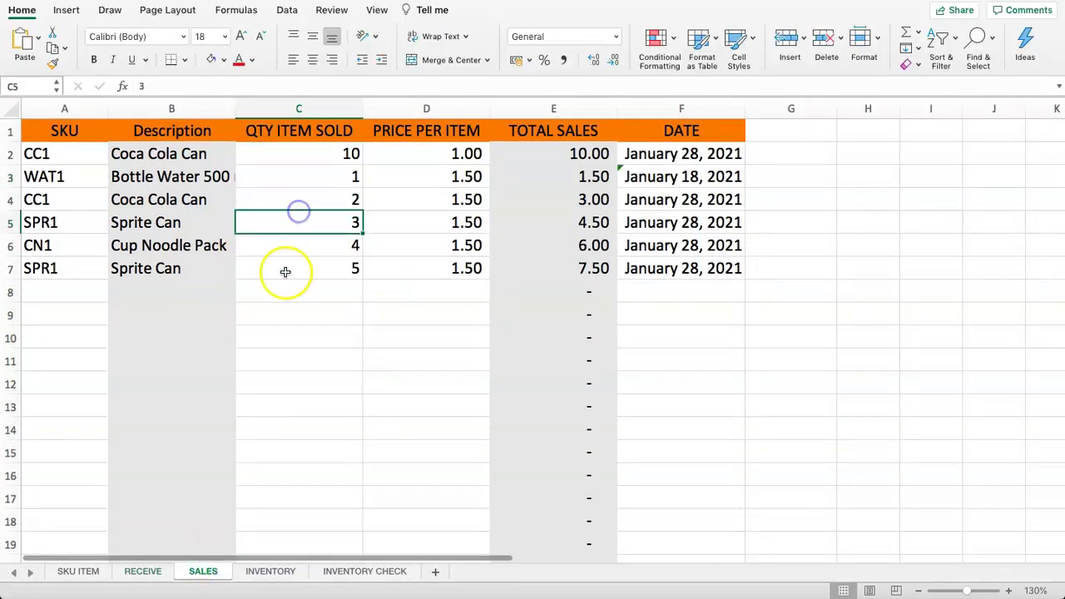
pyautogui.click(296, 199)
pyautogui.click(309, 159)
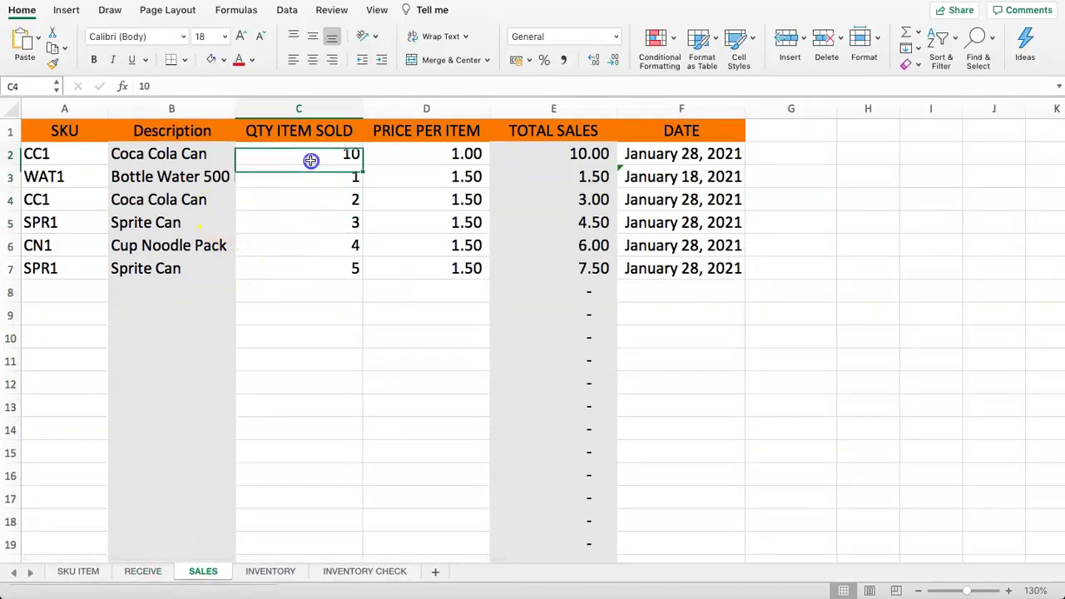
pyautogui.click(309, 205)
pyautogui.click(317, 164)
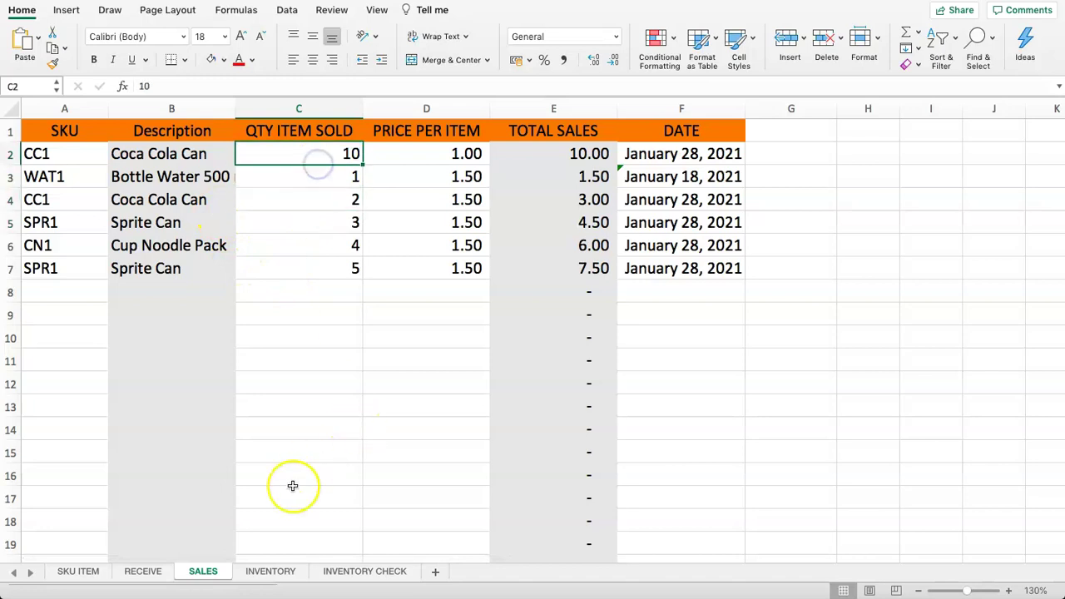
# - Compare the Coca Cola Can PURCHASE ITEM, ITEMS SOLD and ITEMS IN STOCK figures in row 2 of INVENTORY
pyautogui.click(267, 572)
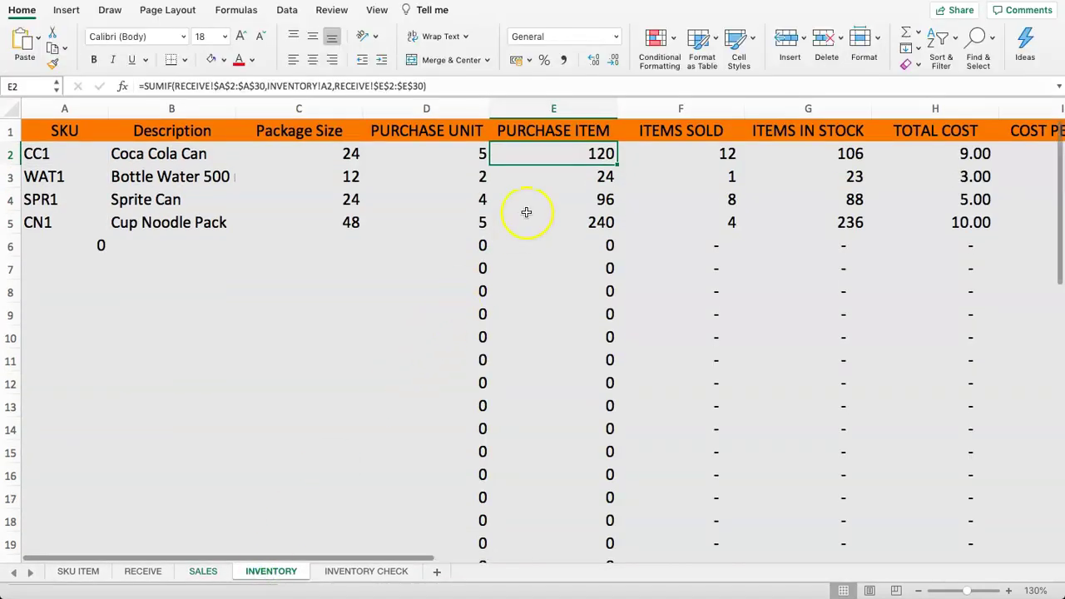
pyautogui.click(701, 153)
pyautogui.click(522, 154)
pyautogui.click(680, 154)
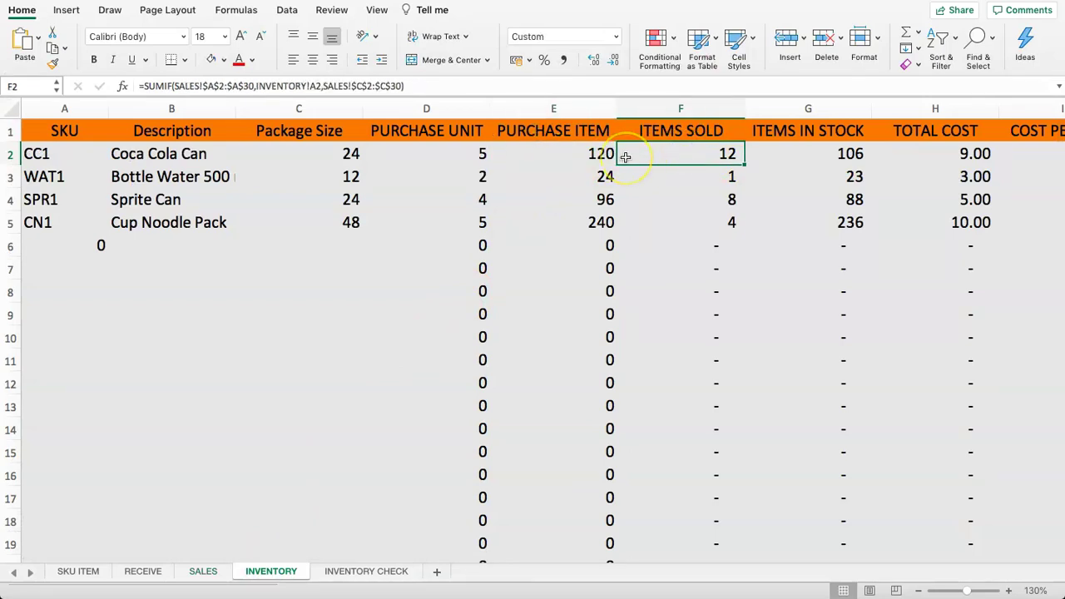
pyautogui.click(801, 158)
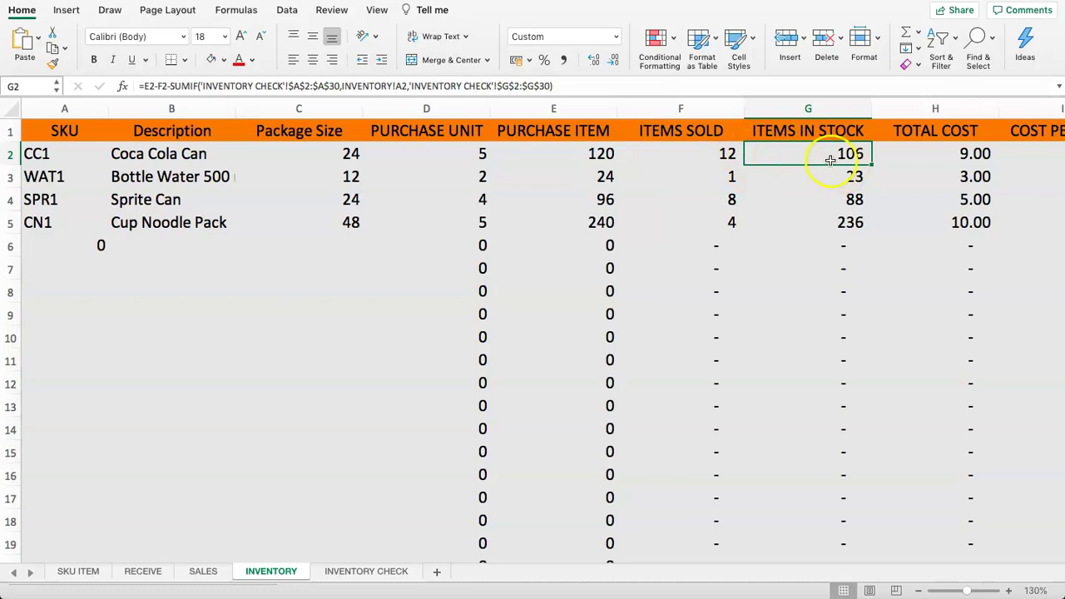
# - Check the Coca Cola Can TOTAL MISSING entries on INVENTORY CHECK against the purchased, sold and in-stock figures in INVENTORY
pyautogui.hscroll(2, 830, 159)
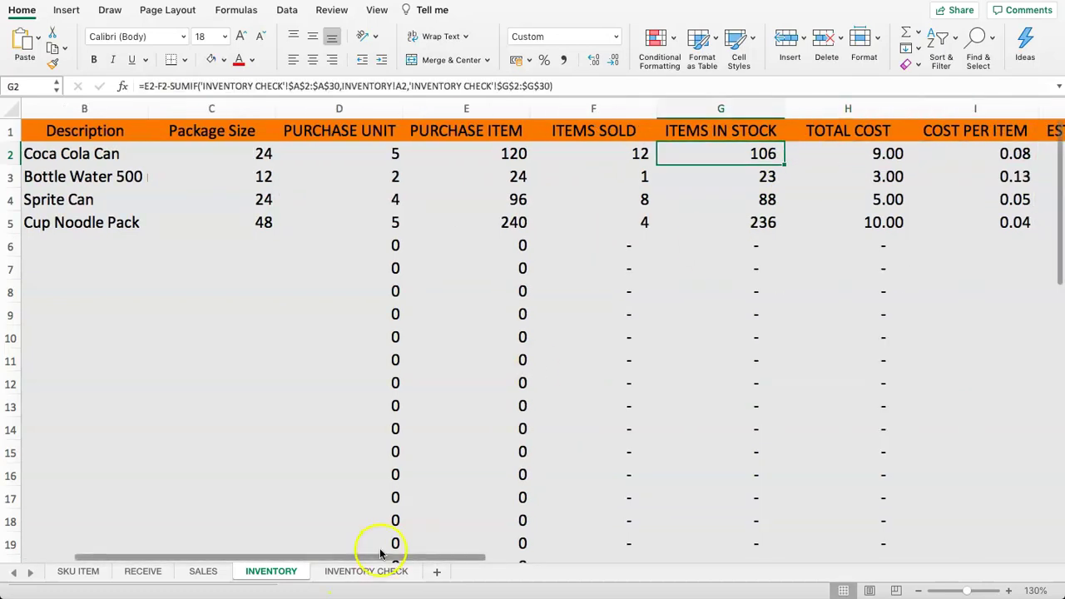
pyautogui.click(363, 572)
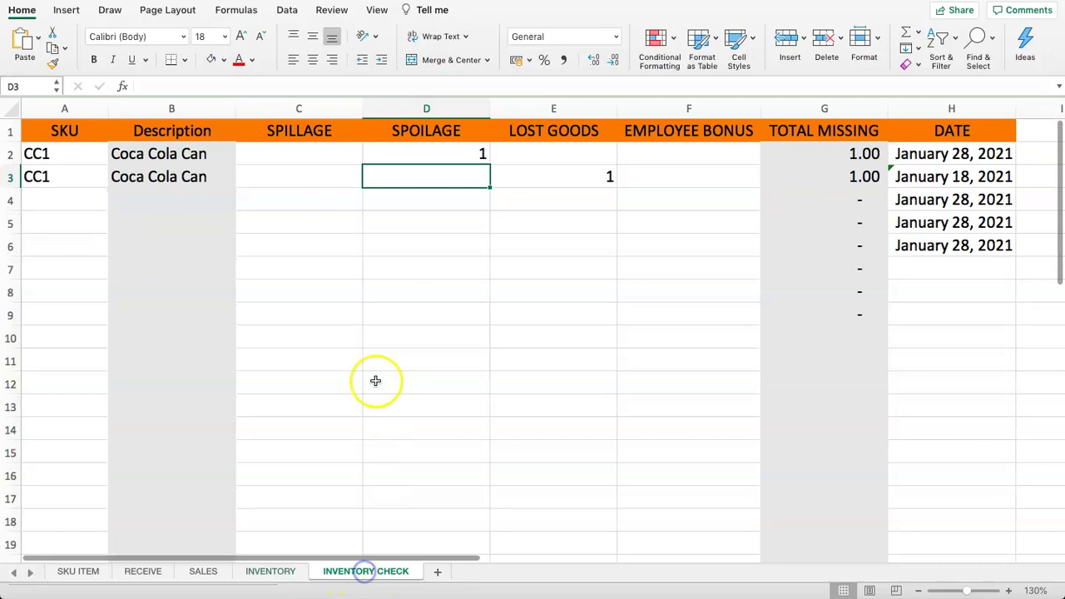
pyautogui.click(272, 571)
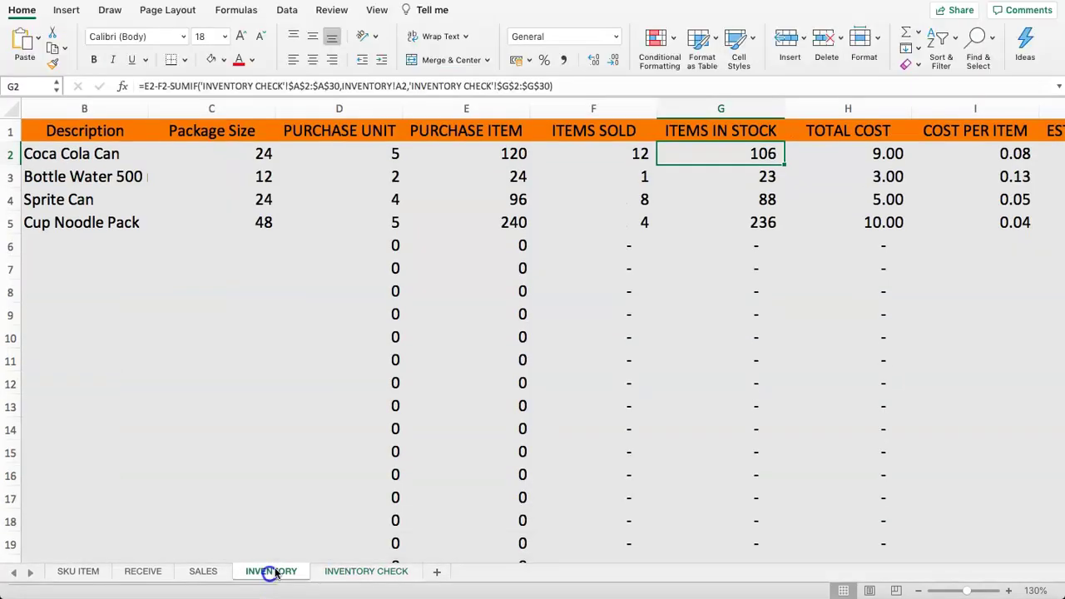
pyautogui.click(622, 158)
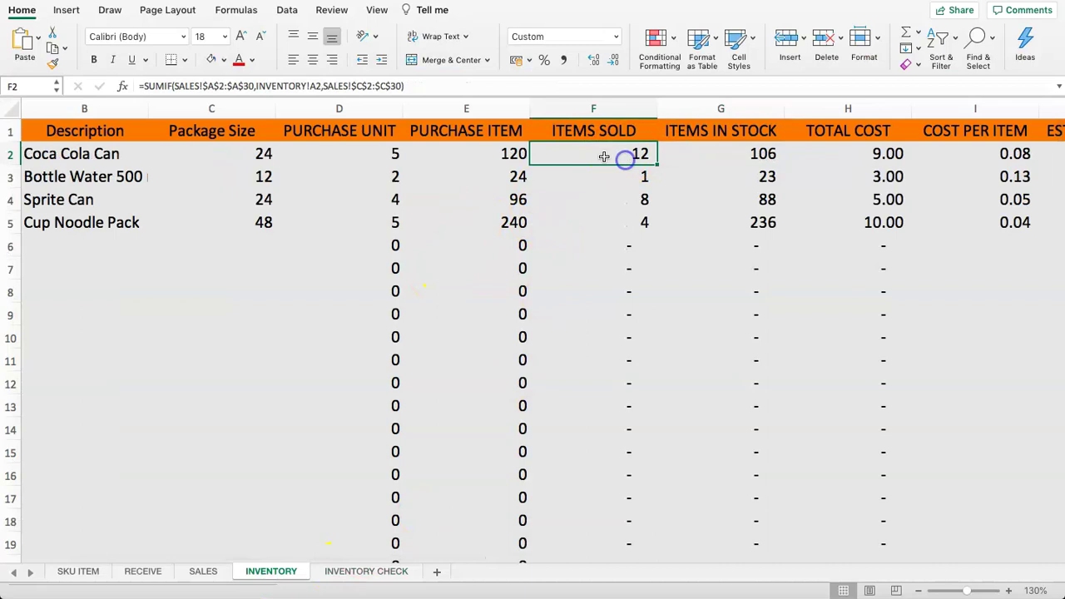
pyautogui.click(467, 156)
pyautogui.click(590, 152)
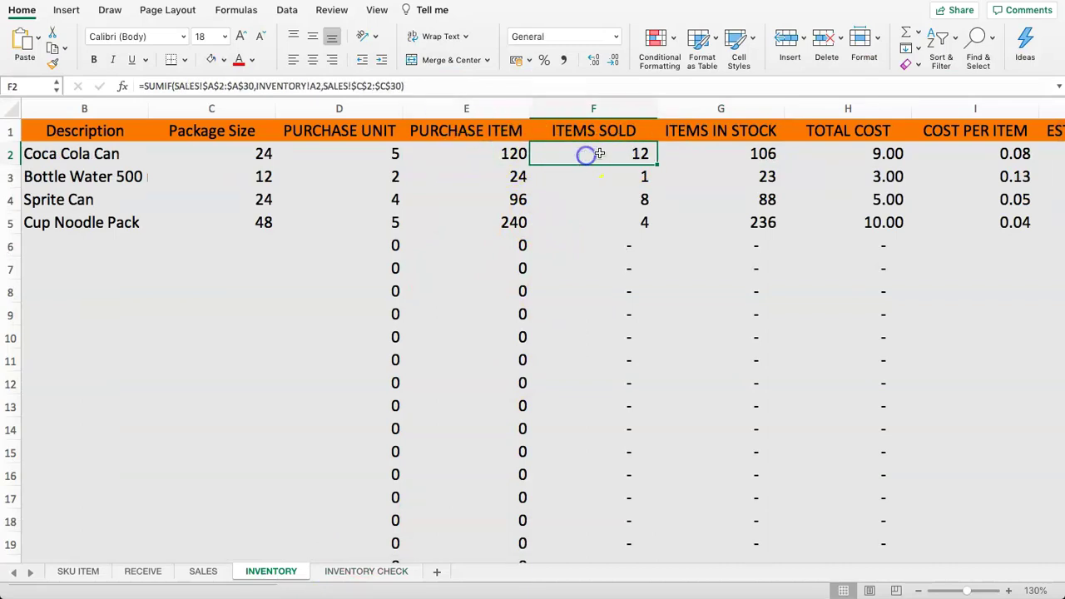
pyautogui.click(702, 151)
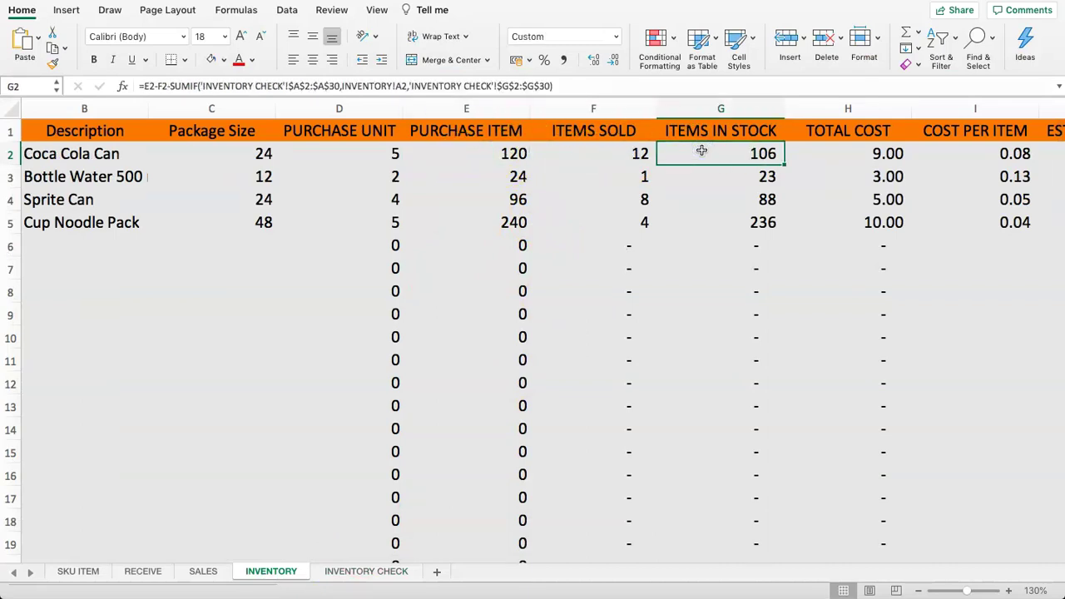
# - Examine the cost columns and the ESTIMATE STOCK VALUE figures in column J of INVENTORY
pyautogui.press('Right')
pyautogui.press('Right')
pyautogui.press('Right')
pyautogui.press('Right')
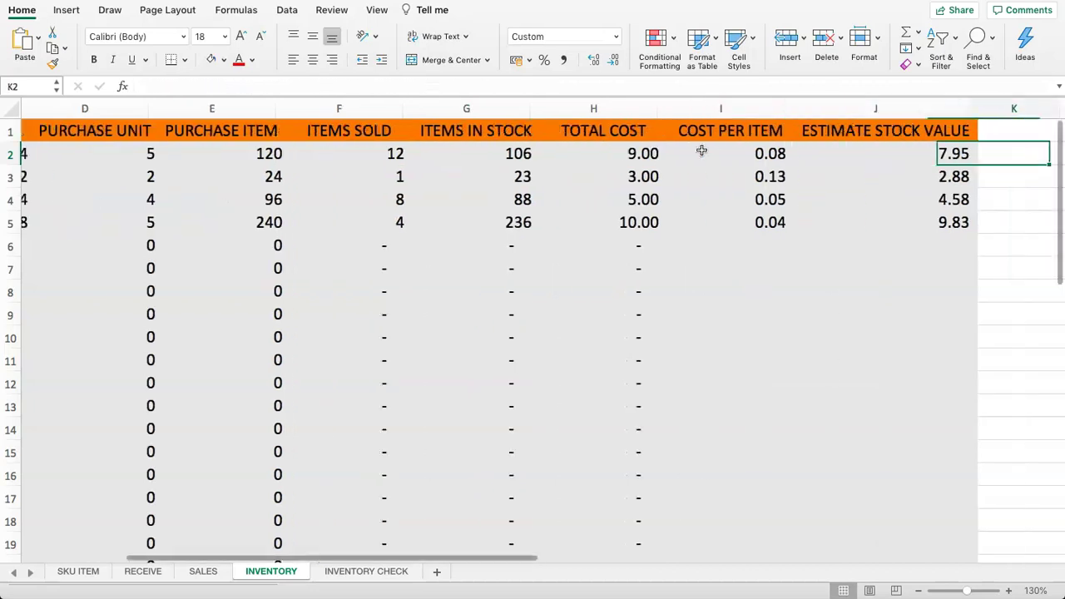
pyautogui.press('Left')
pyautogui.press('Left')
pyautogui.press('Left')
pyautogui.press('Left')
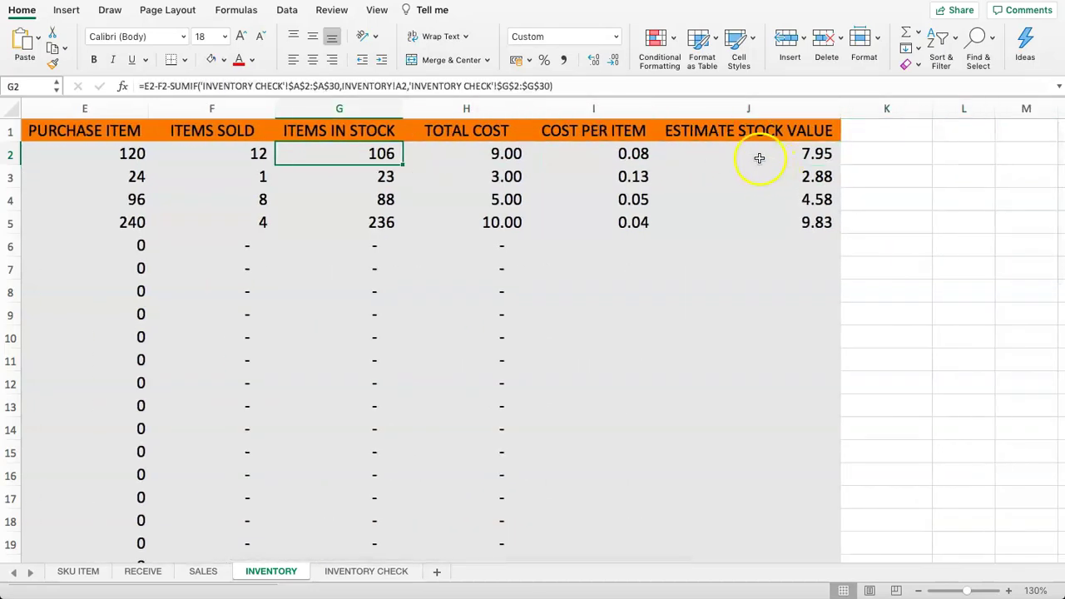
pyautogui.moveTo(760, 158); pyautogui.dragTo(761, 300)
pyautogui.click(756, 232)
pyautogui.moveTo(738, 156); pyautogui.dragTo(741, 286)
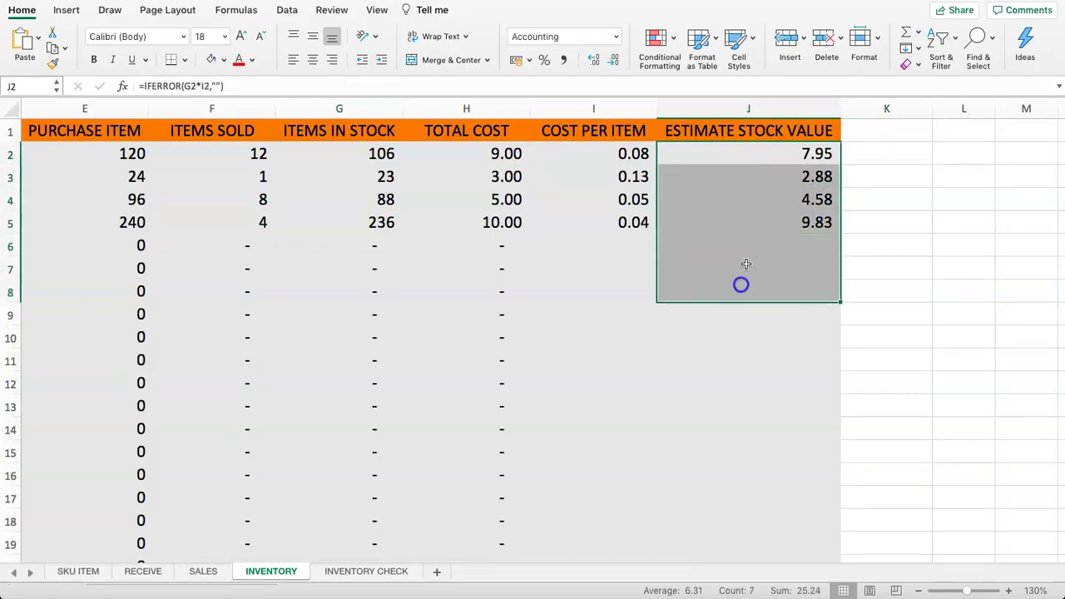
pyautogui.moveTo(742, 164); pyautogui.dragTo(743, 197)
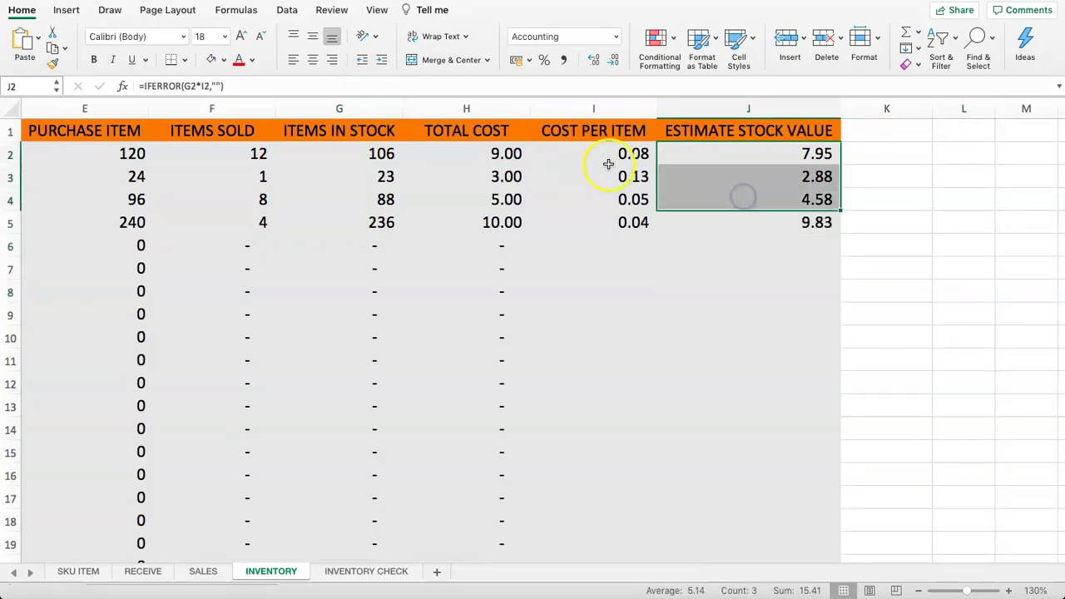
# - Insert three blank rows above the header row of the INVENTORY sheet
pyautogui.moveTo(394, 556); pyautogui.dragTo(81, 522)
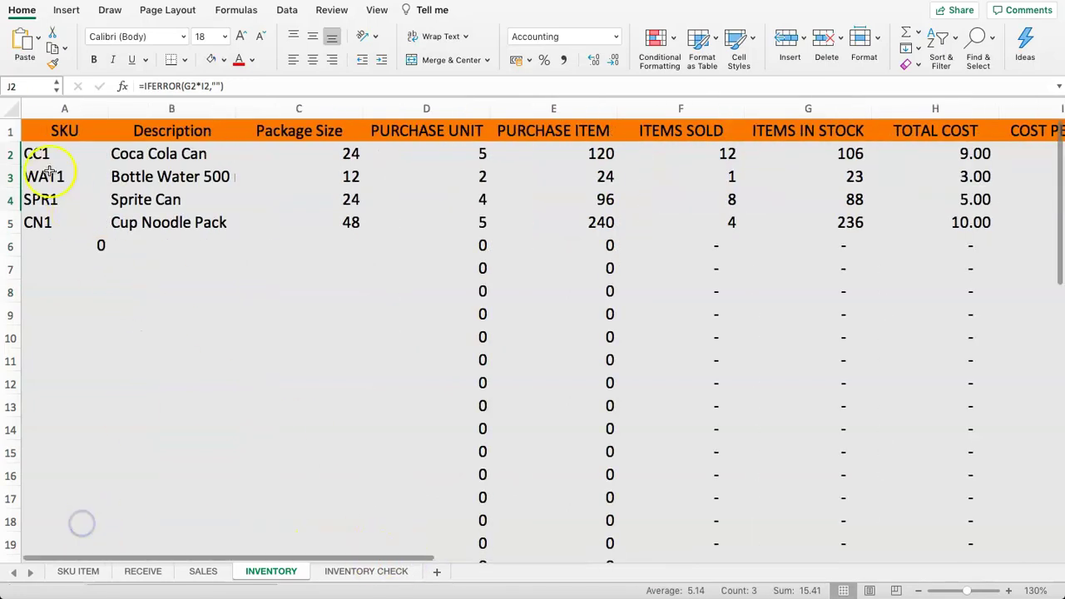
pyautogui.click(13, 131)
pyautogui.rightClick(11, 133)
pyautogui.click(50, 204)
pyautogui.rightClick(11, 133)
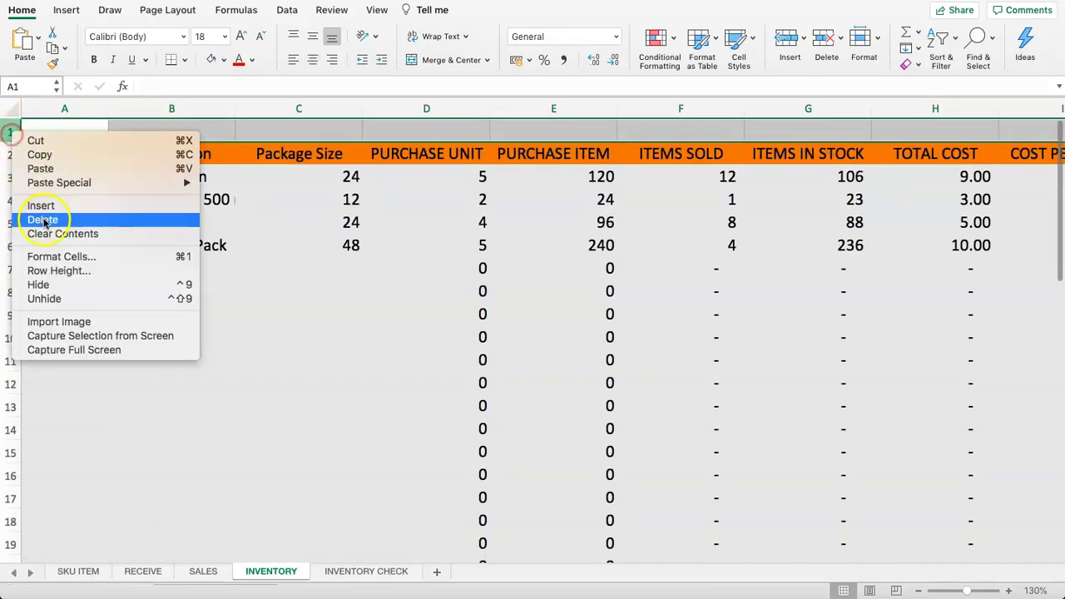
pyautogui.click(40, 201)
pyautogui.rightClick(11, 133)
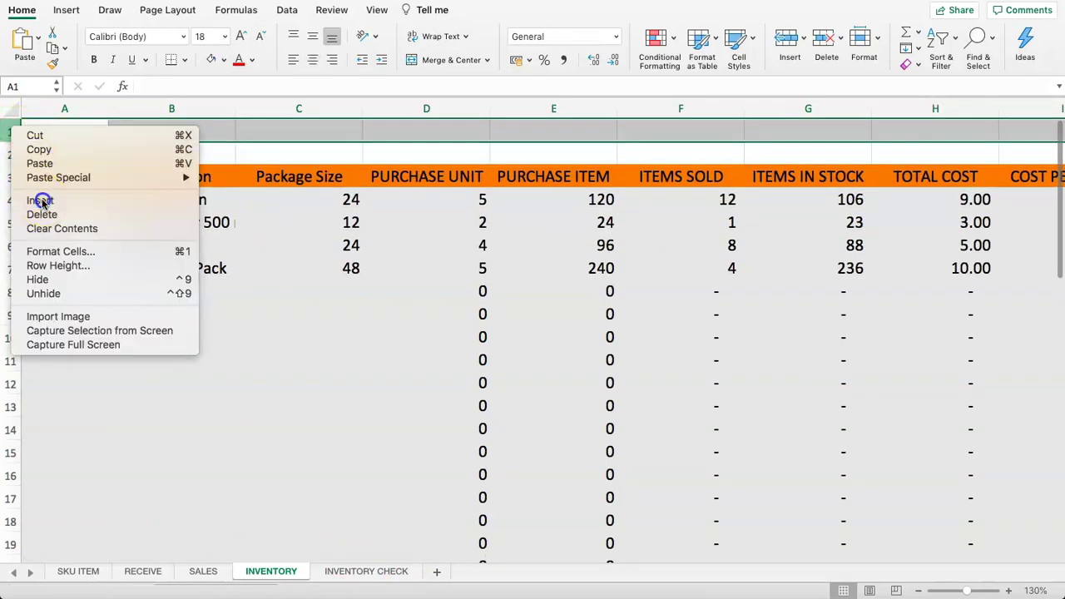
pyautogui.click(40, 201)
# - Enter the label TOTAL STOCK $ in cell I2 of INVENTORY
pyautogui.click(278, 137)
pyautogui.press('Down')
pyautogui.press('Right')
pyautogui.press('Right')
pyautogui.press('Right')
pyautogui.press('Right')
pyautogui.press('Right')
pyautogui.press('Right')
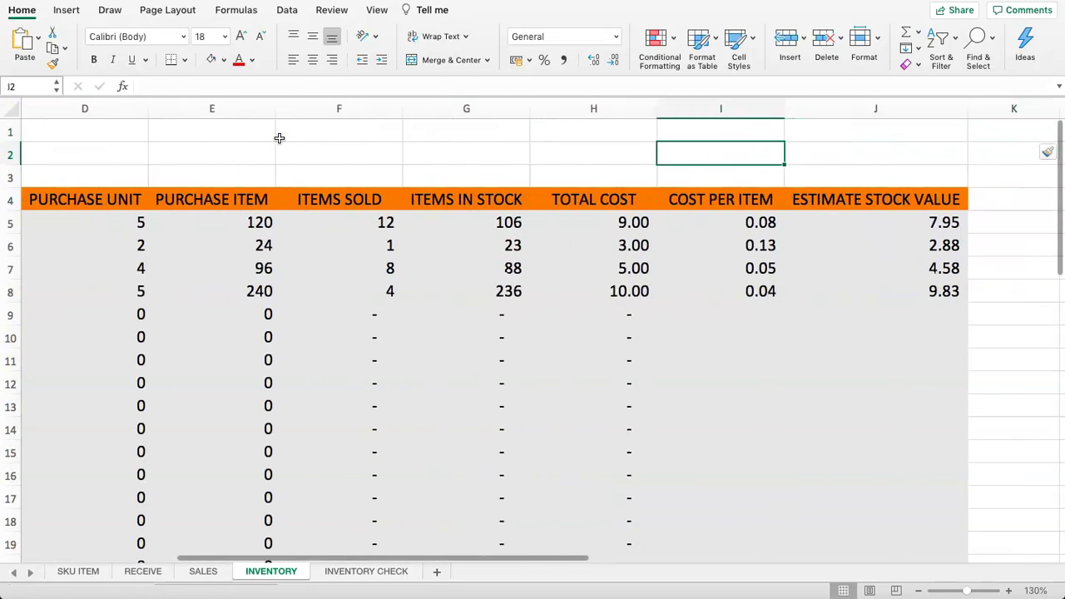
pyautogui.write('STOCK $')
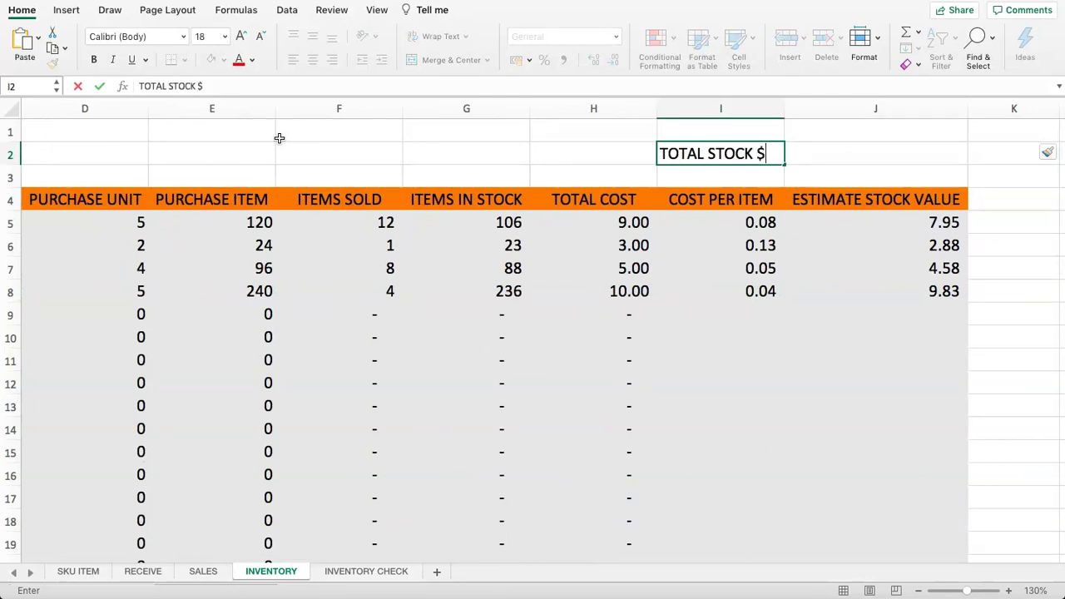
pyautogui.press('Return')
# - Total the ESTIMATE STOCK VALUE column in J2 with the formula =SUM(J5:J33)
pyautogui.press('Up')
pyautogui.press('Right')
pyautogui.write('=')
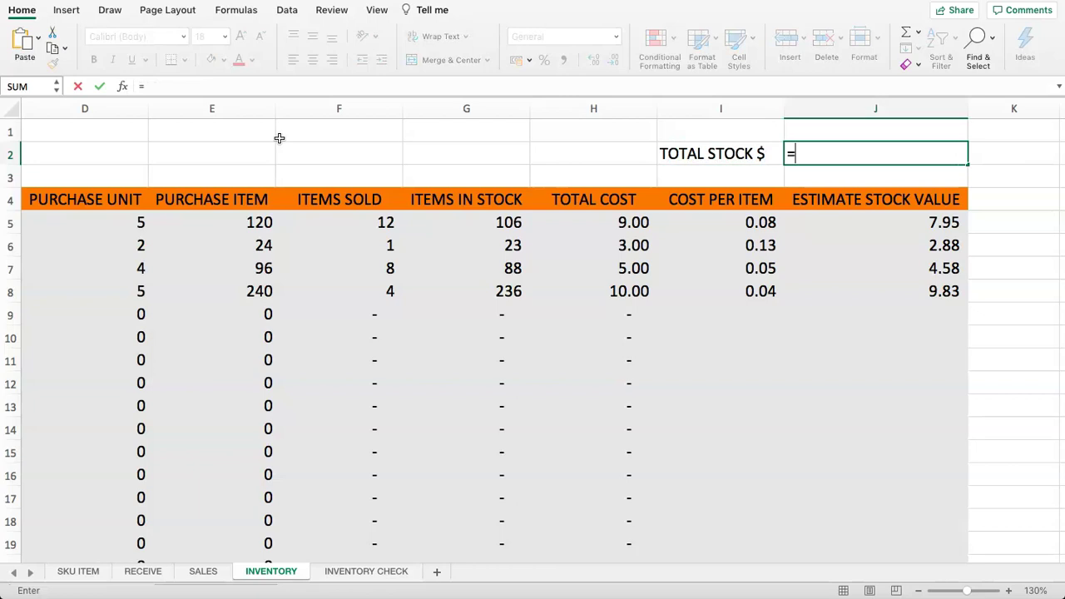
pyautogui.write('SUM(')
pyautogui.moveTo(849, 223); pyautogui.dragTo(890, 516)
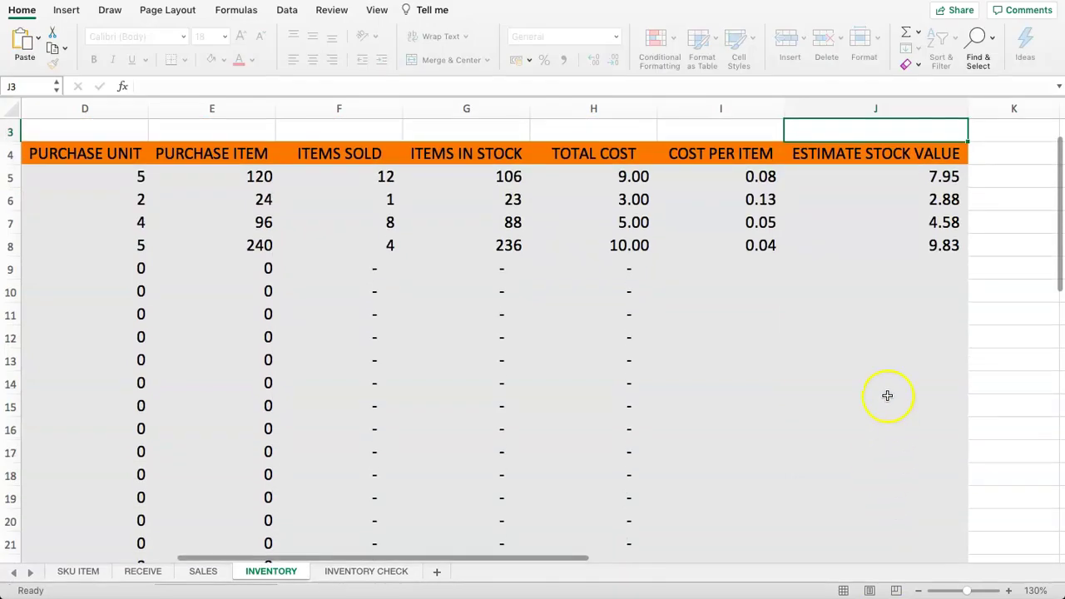
pyautogui.scroll(2, 887, 396)
pyautogui.click(860, 154)
# - Fill the TOTAL STOCK $ label in I2 with orange and center its text
pyautogui.click(738, 153)
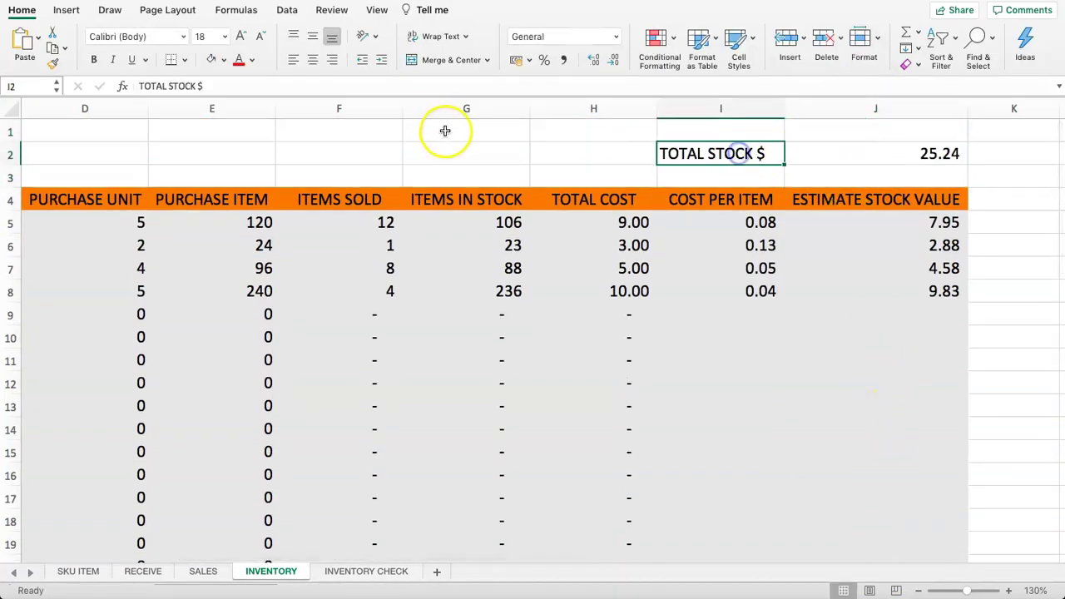
pyautogui.click(225, 61)
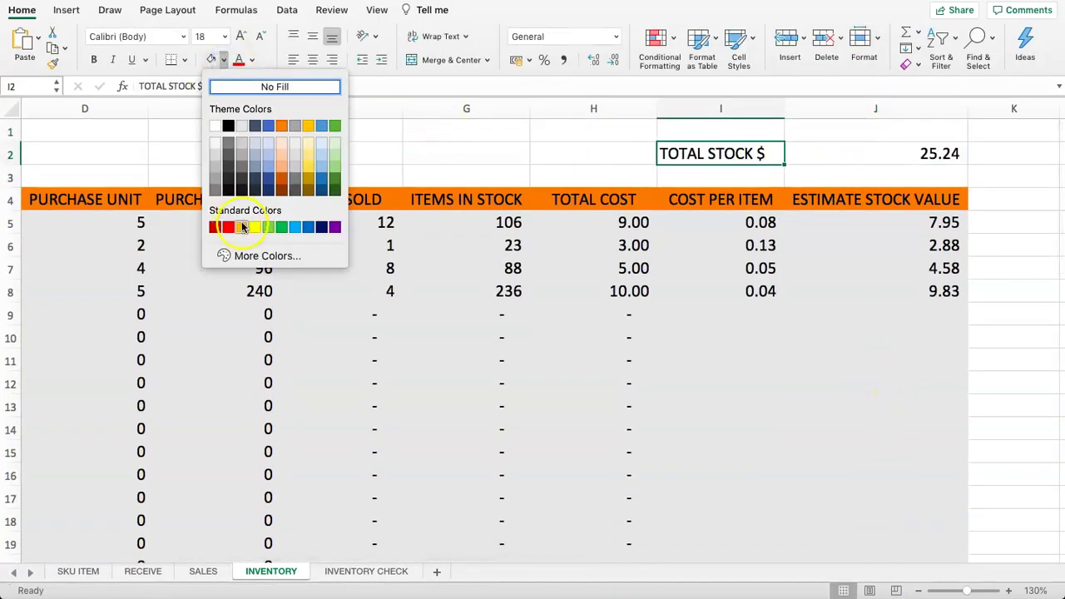
pyautogui.click(281, 125)
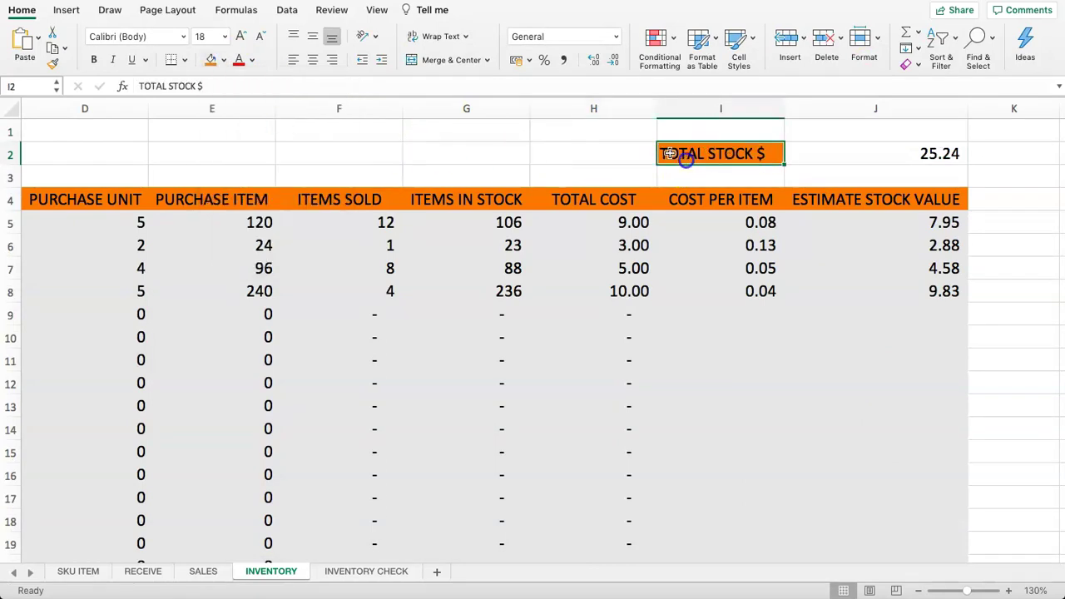
pyautogui.click(310, 60)
# - Apply all borders to the total in J2 and to the INVENTORY data cells in columns A to J from row 5 down
pyautogui.click(841, 148)
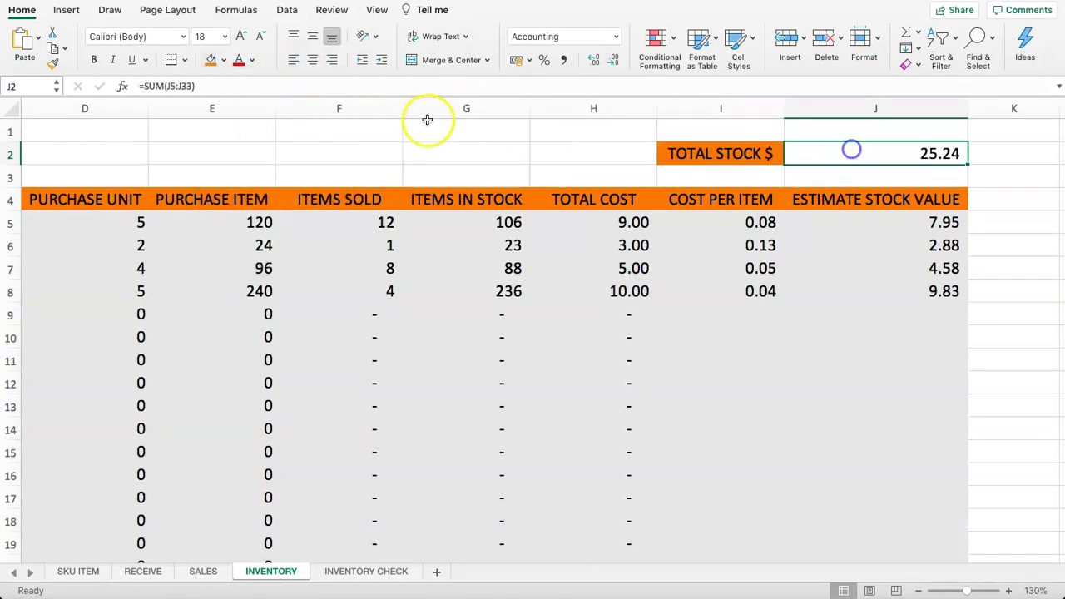
pyautogui.click(185, 60)
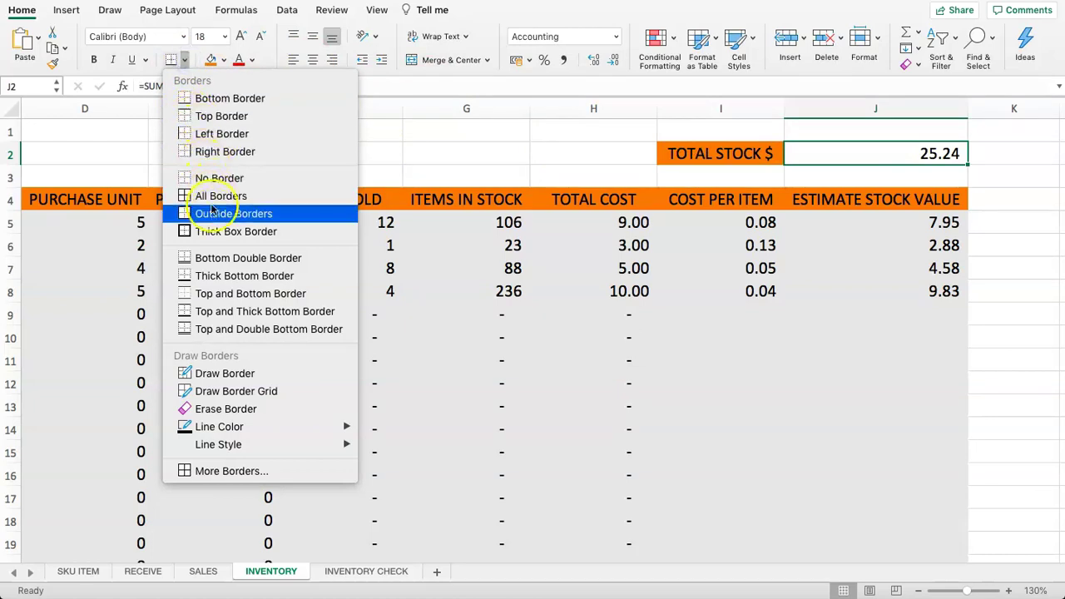
pyautogui.click(214, 199)
pyautogui.click(773, 274)
pyautogui.moveTo(890, 230); pyautogui.dragTo(62, 503)
pyautogui.click(171, 59)
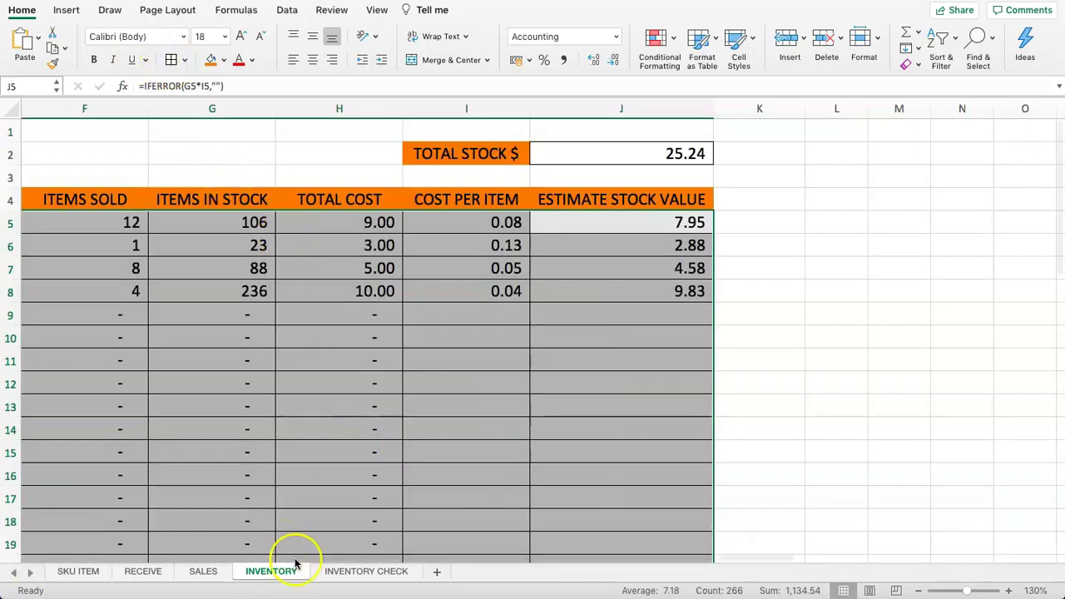
# - Apply all borders to the data range A2:H30 on the INVENTORY CHECK sheet
pyautogui.click(346, 571)
pyautogui.moveTo(940, 156); pyautogui.dragTo(16, 497)
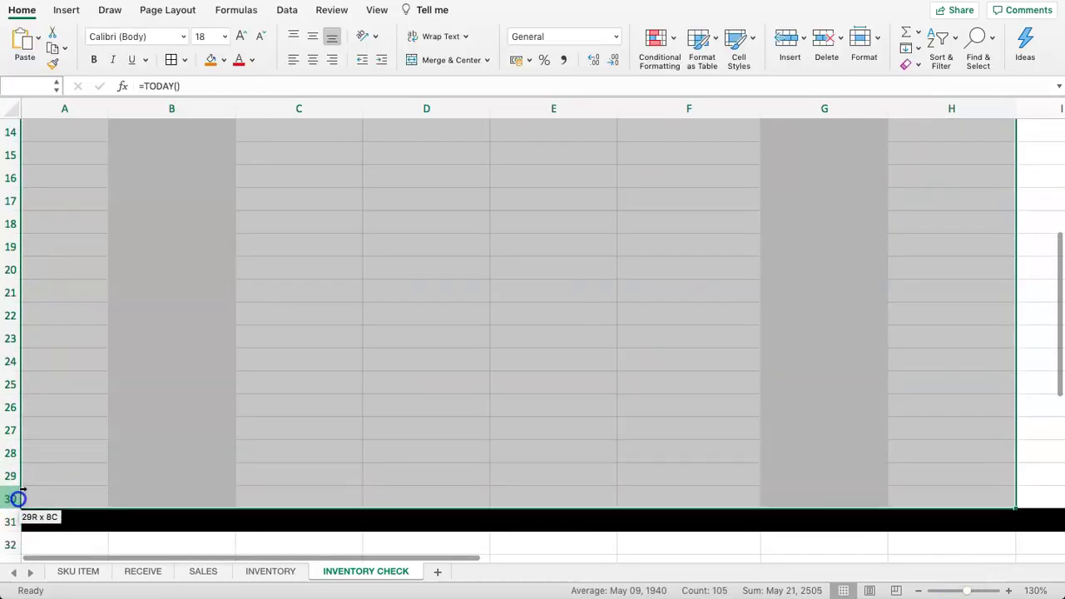
pyautogui.scroll(5, 95, 286)
pyautogui.click(171, 60)
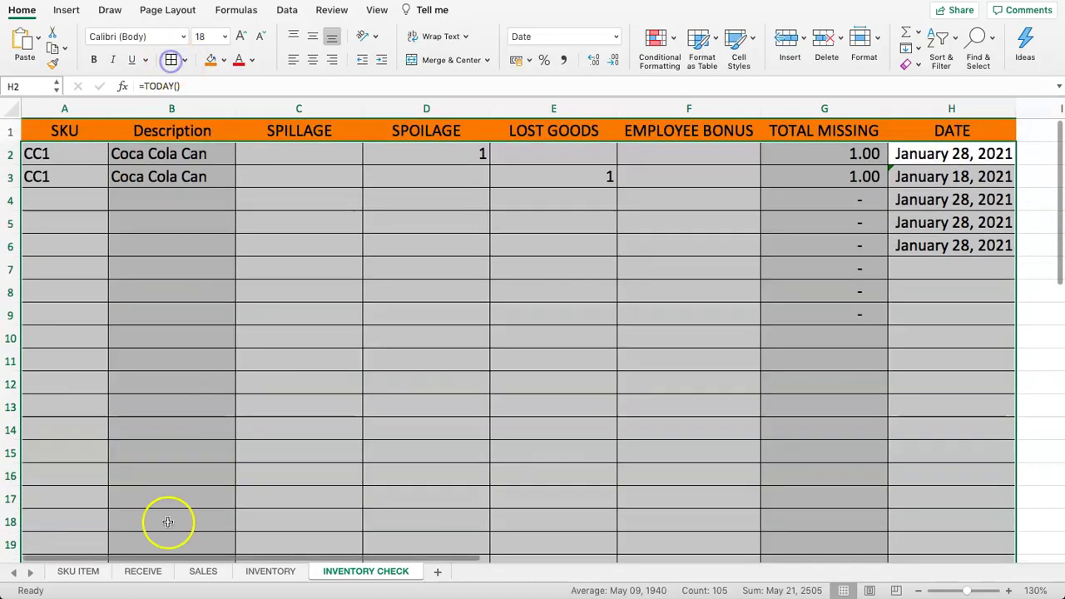
# - Apply all borders to the data cells in columns A to F below the headers on the SALES sheet
pyautogui.click(202, 571)
pyautogui.moveTo(711, 164); pyautogui.dragTo(18, 543)
pyautogui.click(172, 60)
pyautogui.scroll(4, 126, 492)
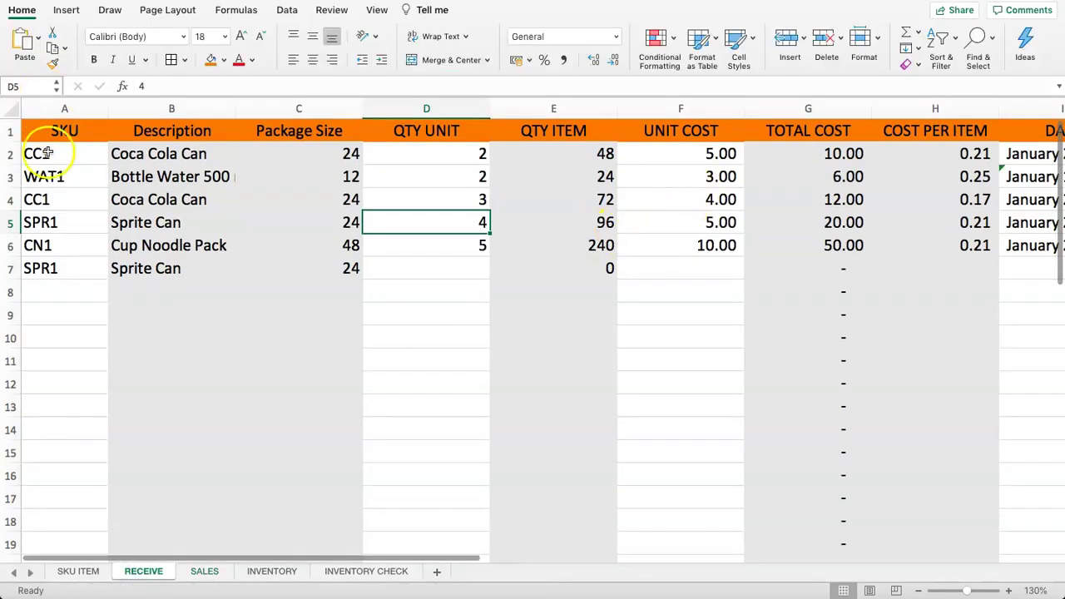
# - Apply all borders to the data range A2:I30 on the RECEIVE sheet
pyautogui.moveTo(59, 104); pyautogui.dragTo(1048, 374)
pyautogui.moveTo(1048, 417); pyautogui.dragTo(625, 500)
pyautogui.scroll(5, 500, 269)
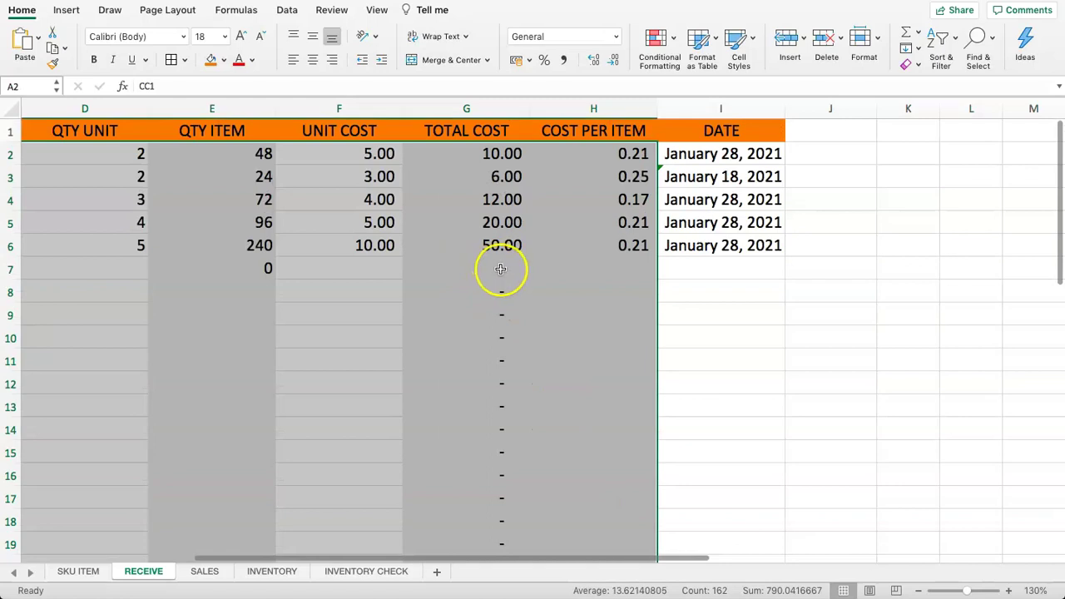
pyautogui.hotkey('shift', 'Right')
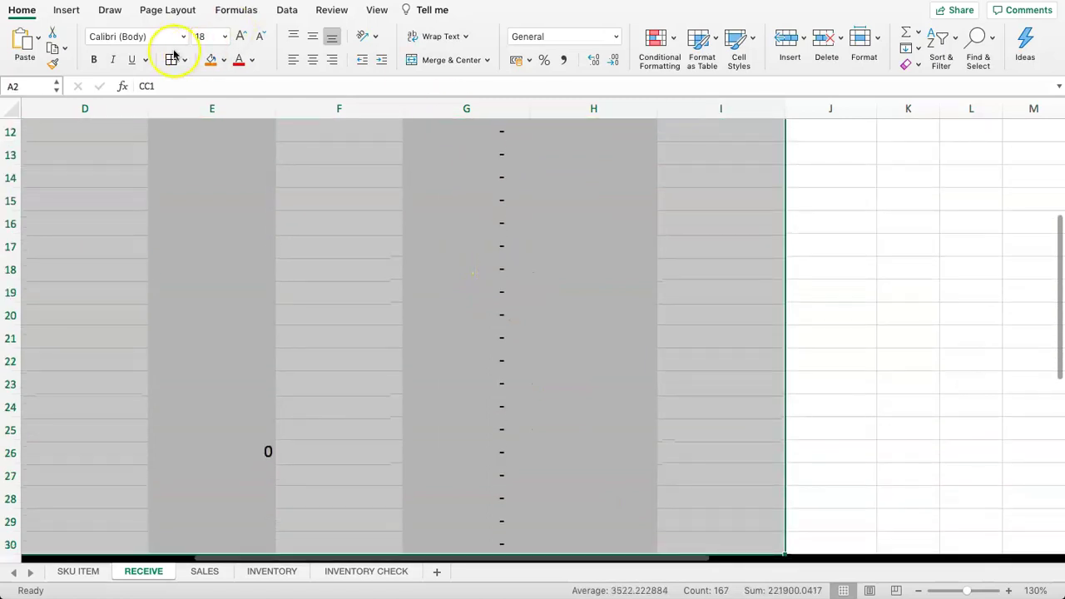
pyautogui.click(171, 59)
# - Apply all borders to the data range A2:C30 on the SKU ITEM sheet
pyautogui.click(78, 571)
pyautogui.scroll(1, 48, 208)
pyautogui.moveTo(46, 153); pyautogui.dragTo(327, 221)
pyautogui.moveTo(328, 215); pyautogui.dragTo(328, 216)
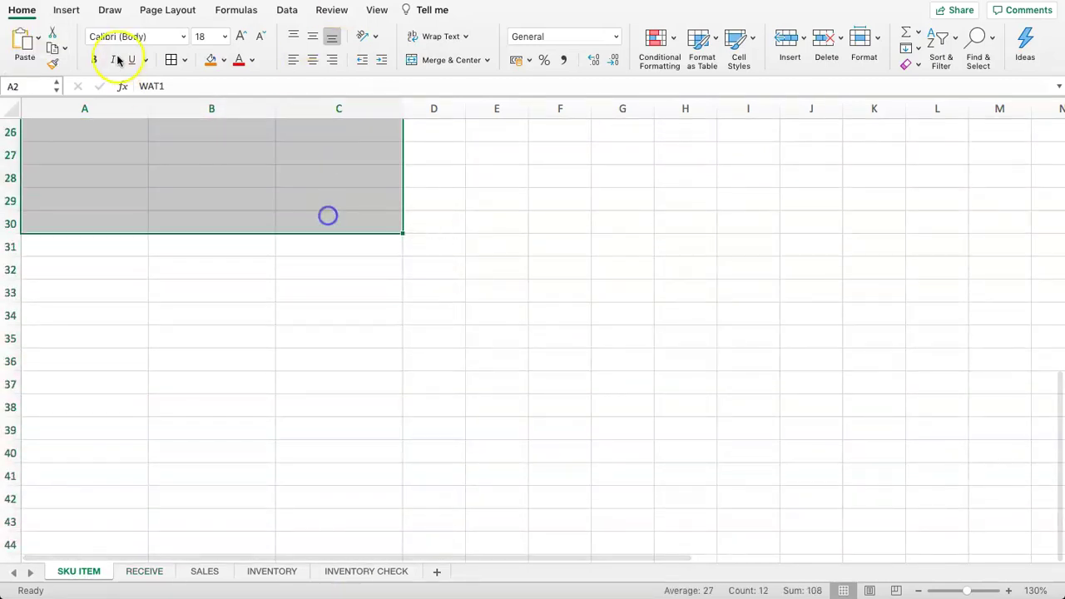
pyautogui.click(171, 60)
pyautogui.click(263, 153)
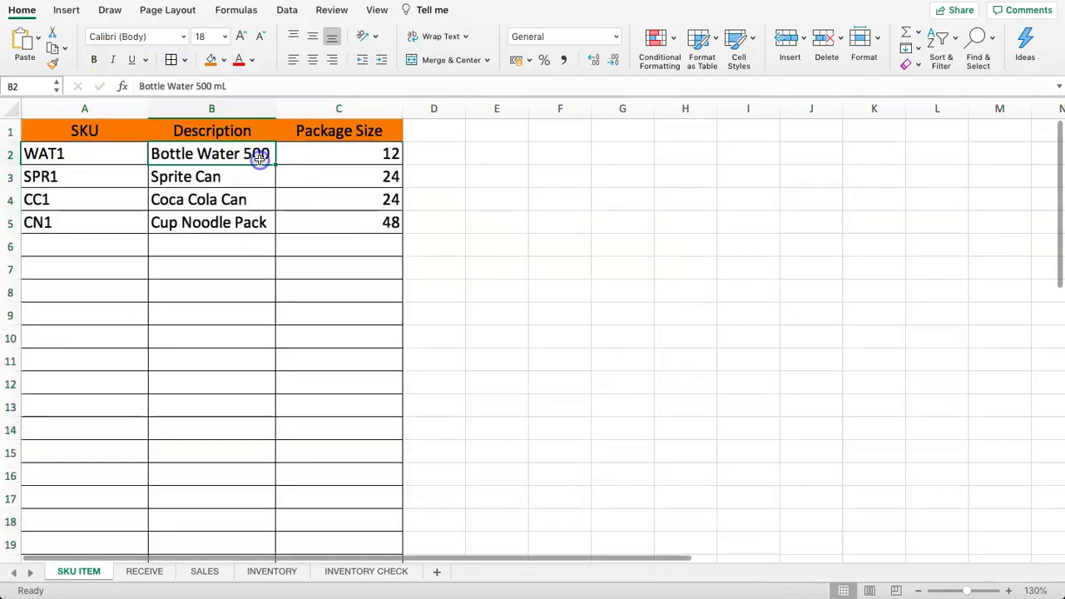
# - Add a new item in row 6 with SKU COF, description Coffee and package size 22
pyautogui.click(71, 251)
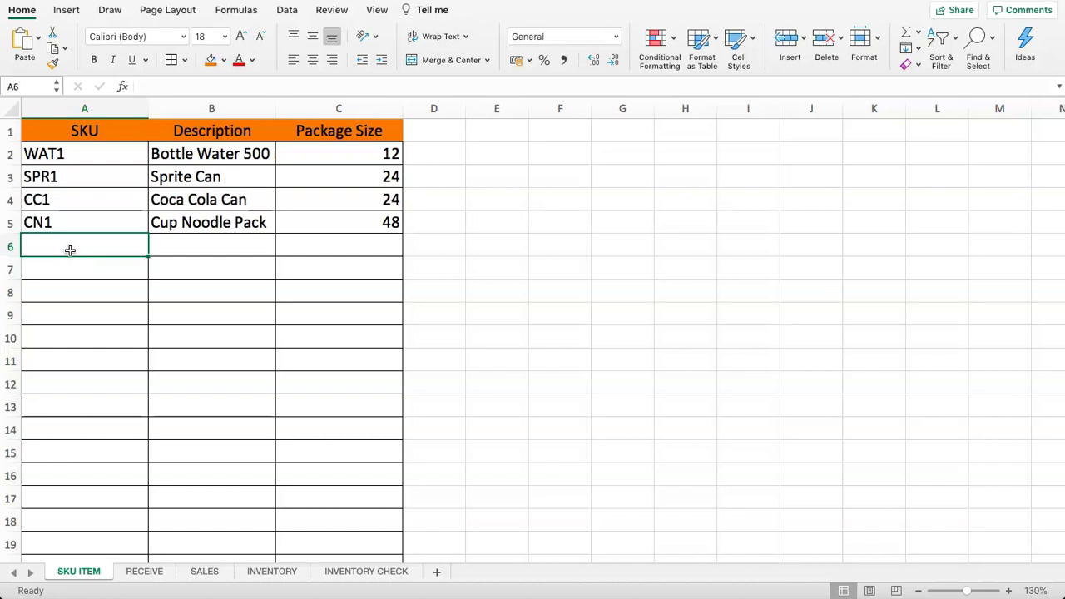
pyautogui.write('COF')
pyautogui.press('Tab')
pyautogui.write('CO')
pyautogui.press('BackSpace')
pyautogui.write('offee')
pyautogui.press('Tab')
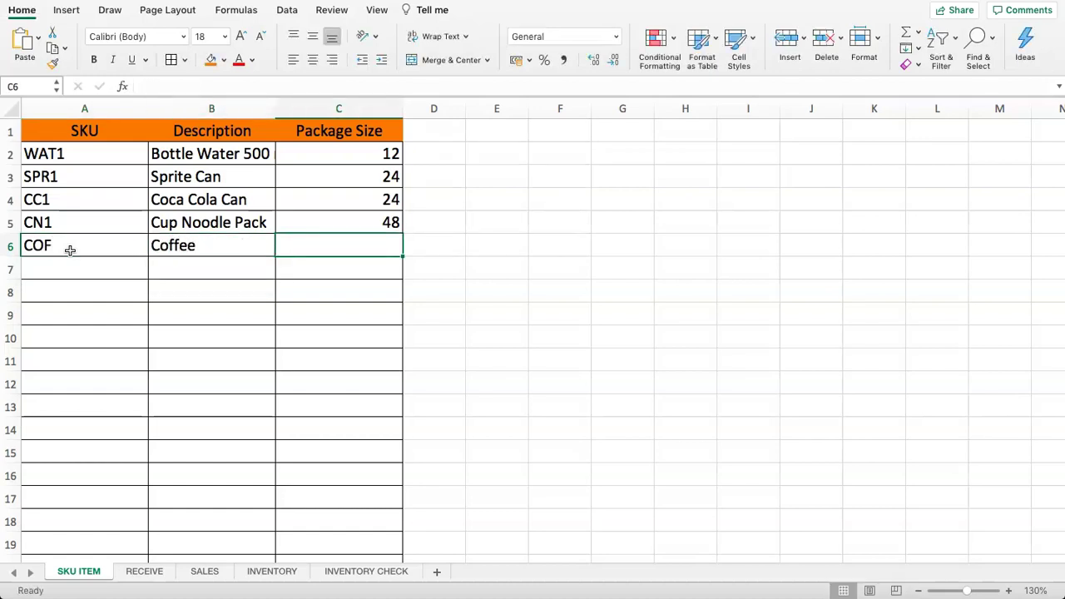
pyautogui.write('22')
pyautogui.press('Return')
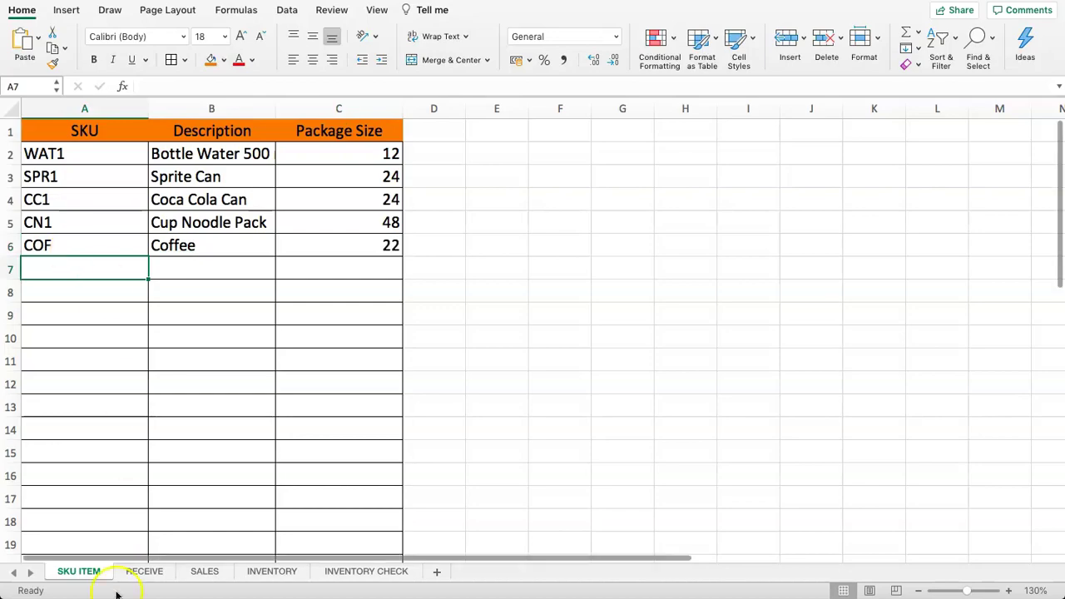
# - Choose COF as the SKU in A8 on the RECEIVE sheet
pyautogui.click(140, 571)
pyautogui.click(136, 293)
pyautogui.click(66, 293)
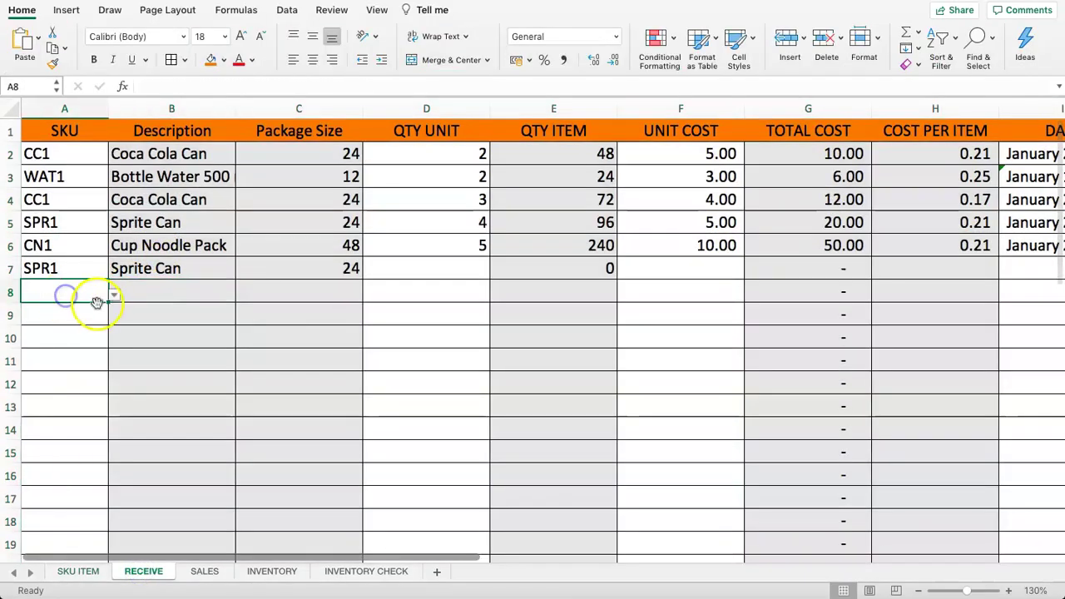
pyautogui.click(110, 295)
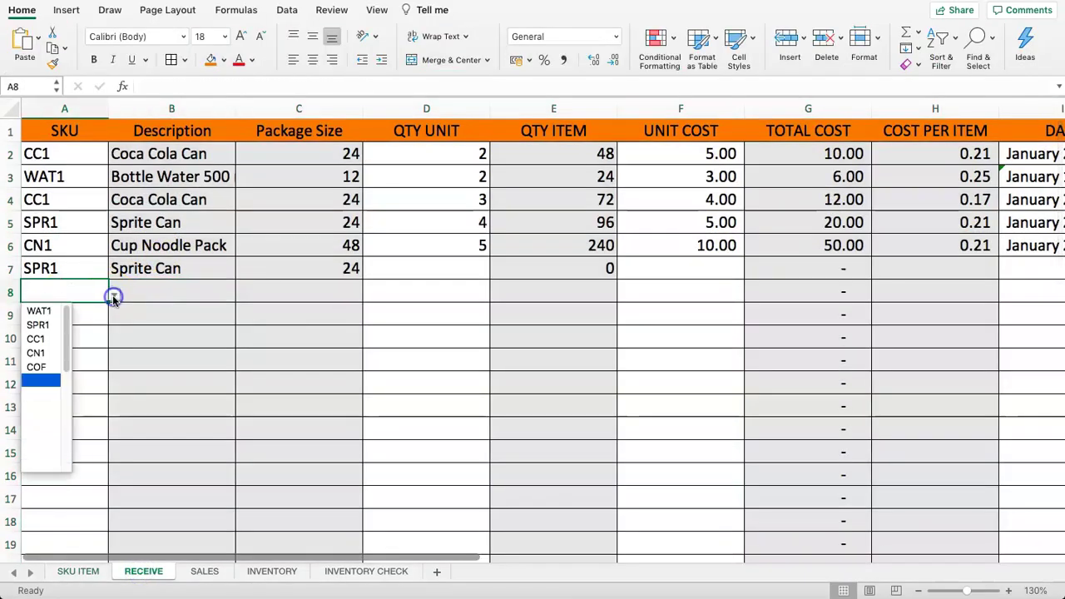
pyautogui.click(36, 367)
# - Examine the Description formula in B8 and try refilling it from B7 down to B9
pyautogui.click(154, 289)
pyautogui.click(167, 268)
pyautogui.click(200, 294)
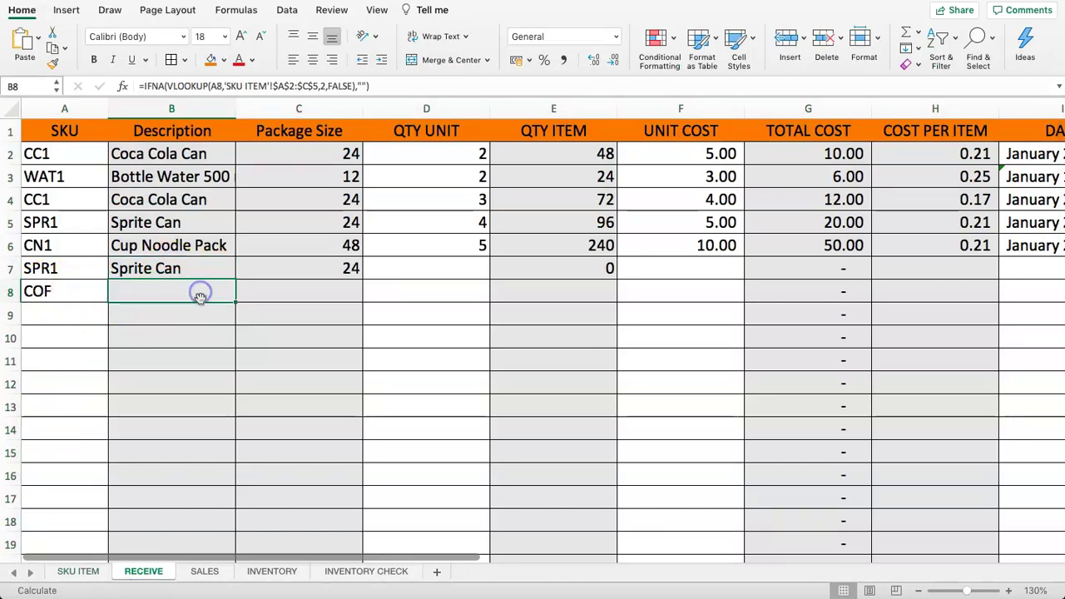
pyautogui.doubleClick(181, 300)
pyautogui.press('Escape')
pyautogui.doubleClick(159, 297)
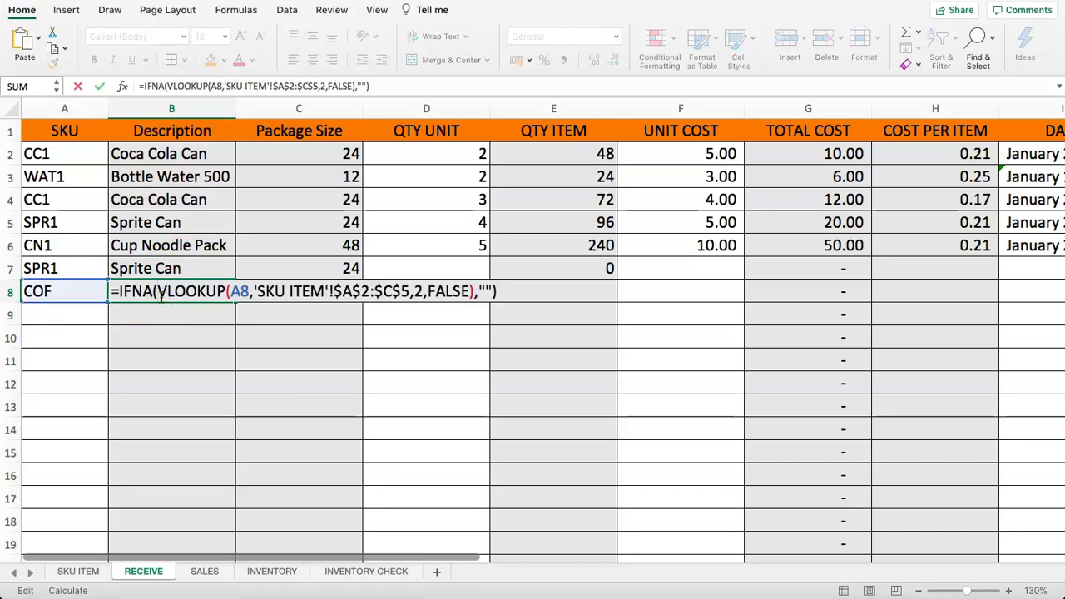
pyautogui.press('Escape')
pyautogui.click(204, 273)
pyautogui.moveTo(235, 280); pyautogui.dragTo(238, 328)
pyautogui.click(155, 295)
pyautogui.click(50, 293)
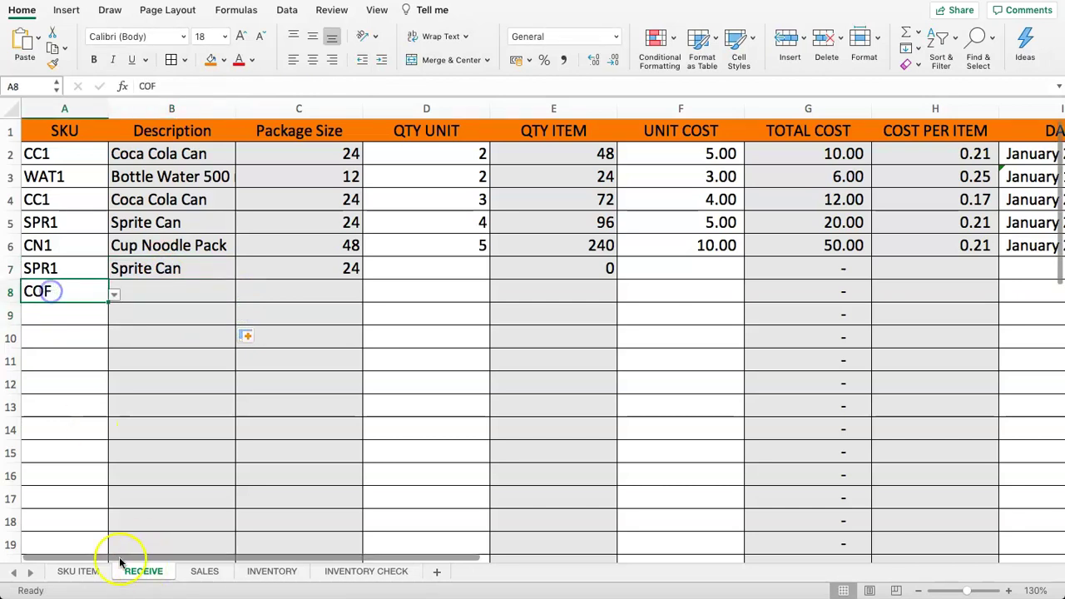
# - Compare the coffee entry on SKU ITEM with the Description and Package Size formulas in rows 7 and 8 of RECEIVE
pyautogui.click(73, 569)
pyautogui.click(192, 245)
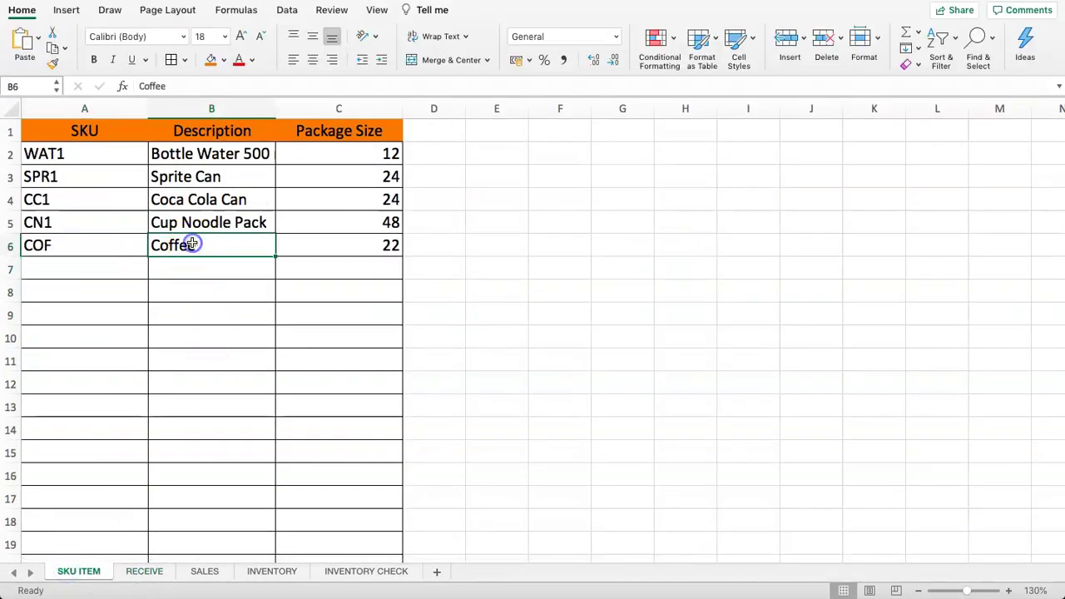
pyautogui.click(203, 222)
pyautogui.click(142, 573)
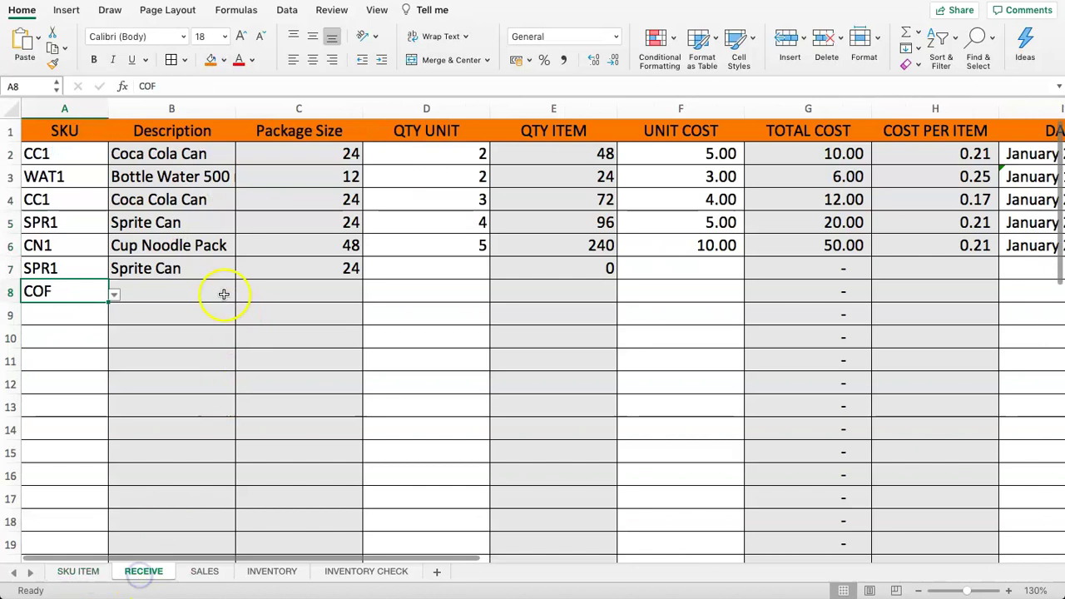
pyautogui.click(173, 298)
pyautogui.click(258, 298)
pyautogui.click(296, 269)
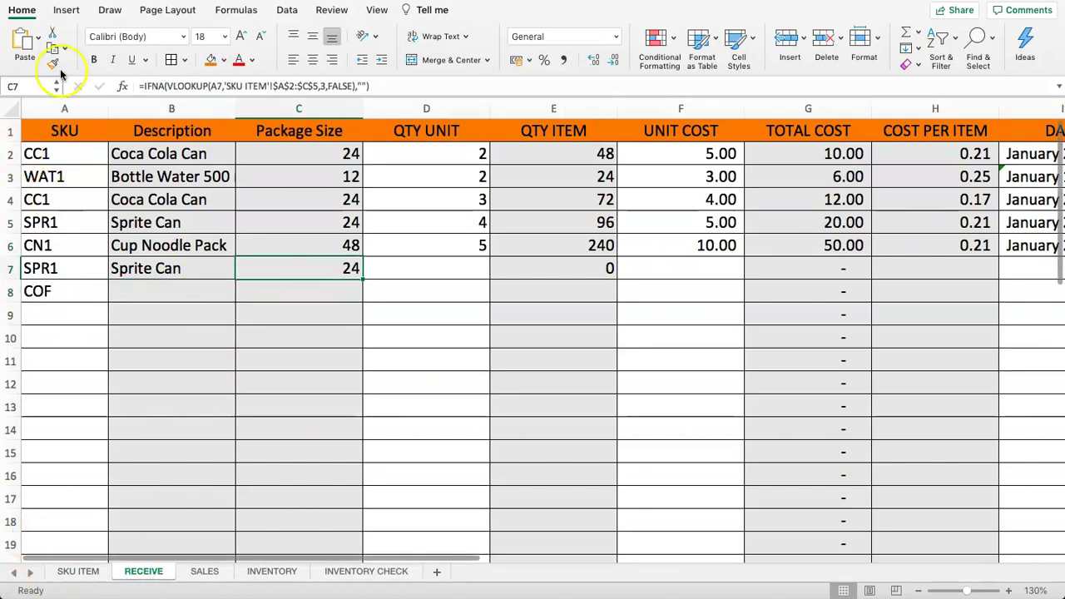
pyautogui.click(67, 291)
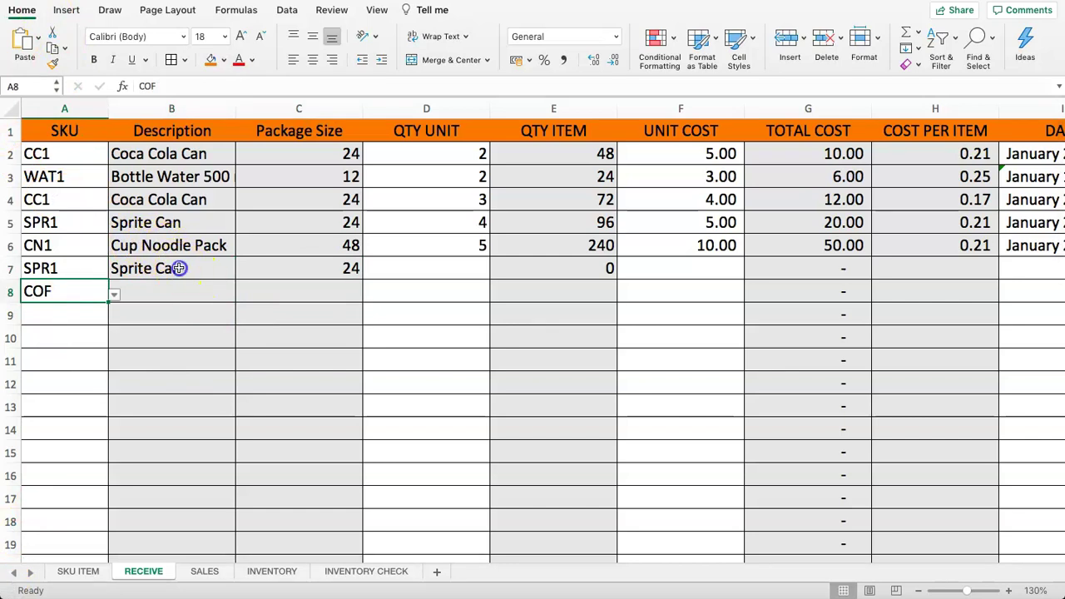
pyautogui.click(164, 292)
pyautogui.click(199, 268)
pyautogui.click(200, 292)
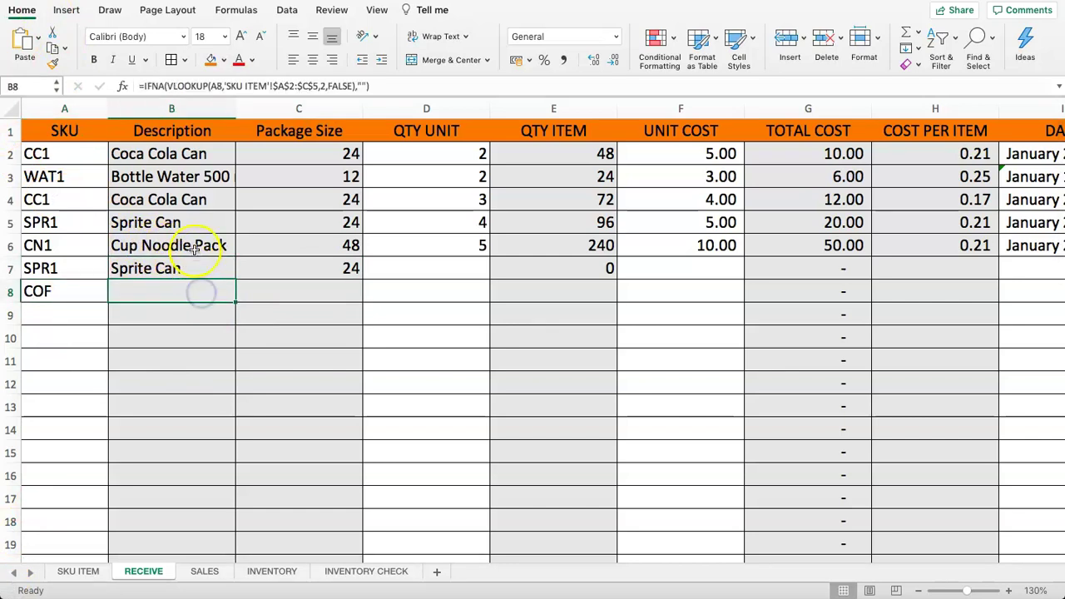
# - Extend the SKU ITEM lookup range in B2 to $C$30 and fill the formula down the Description column
pyautogui.click(204, 154)
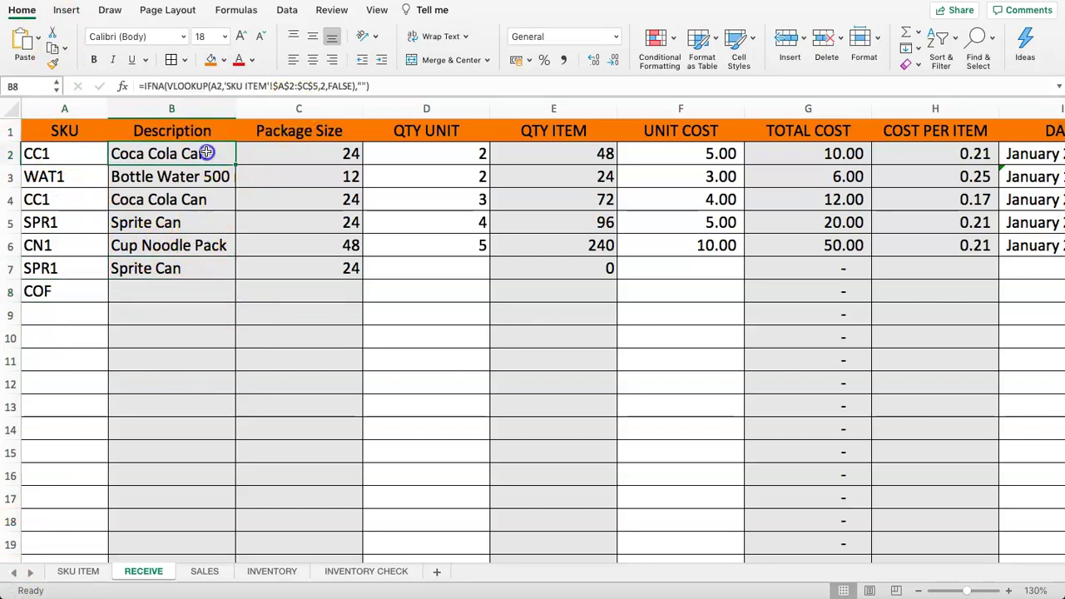
pyautogui.click(309, 85)
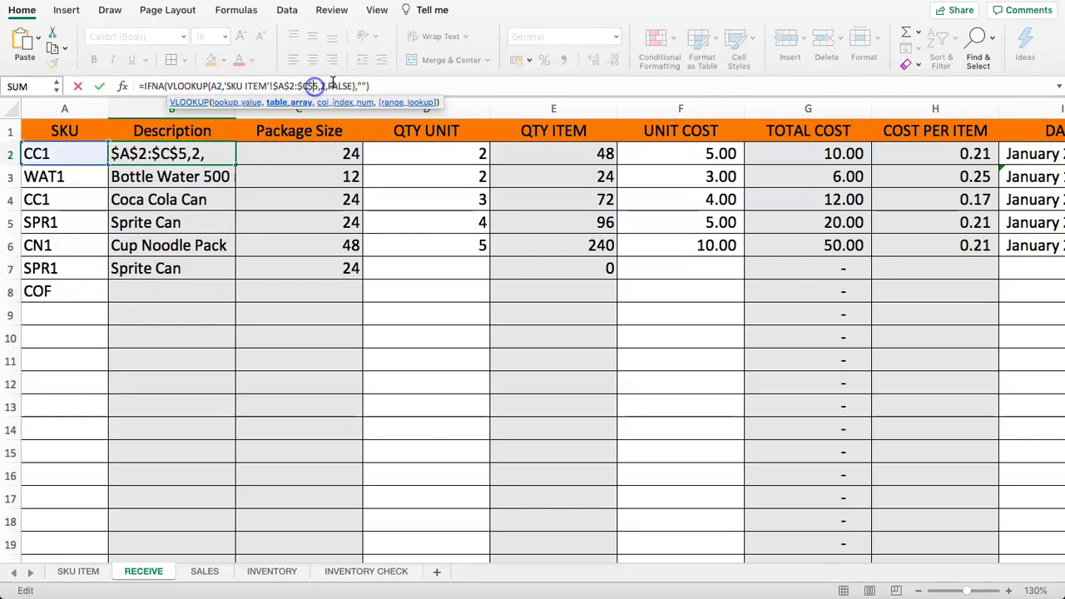
pyautogui.write('0')
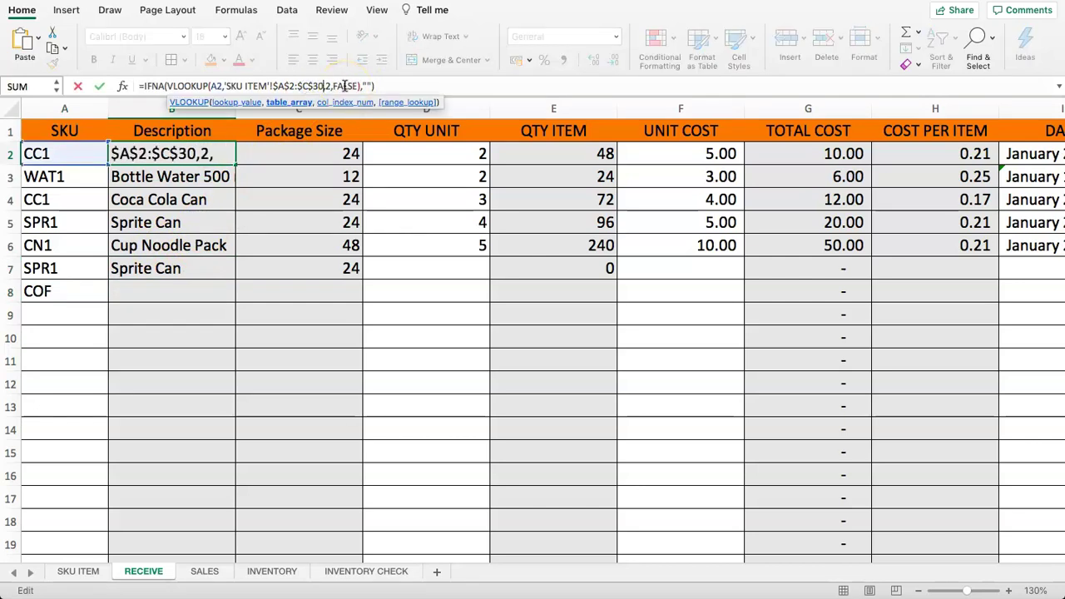
pyautogui.press('Return')
pyautogui.click(194, 153)
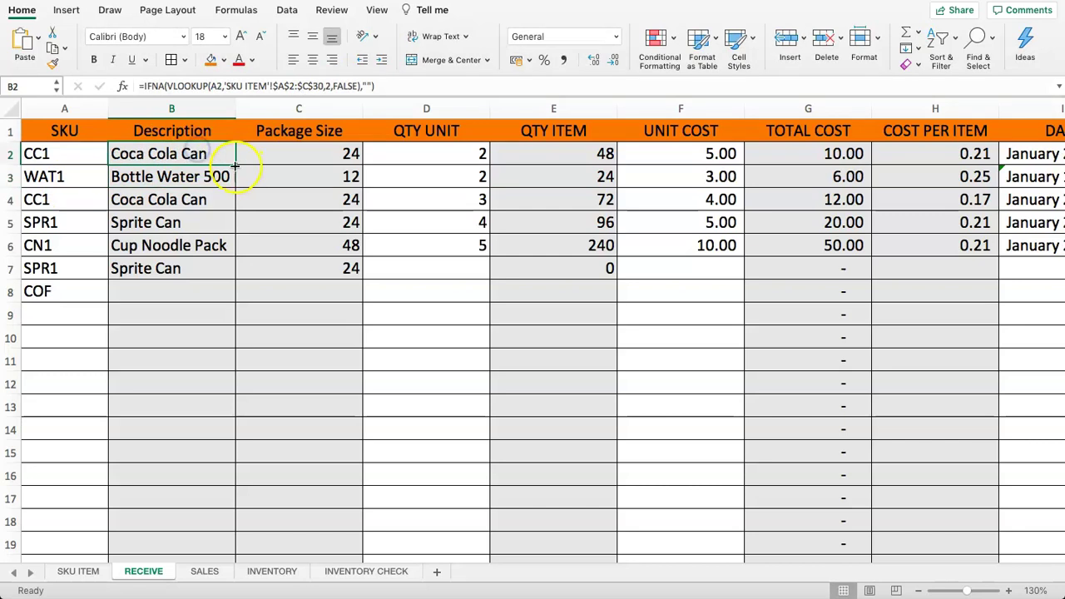
pyautogui.doubleClick(237, 164)
pyautogui.click(223, 266)
pyautogui.click(204, 291)
# - Extend the lookup range in the Package Size formula in C7 to $C$30
pyautogui.click(350, 268)
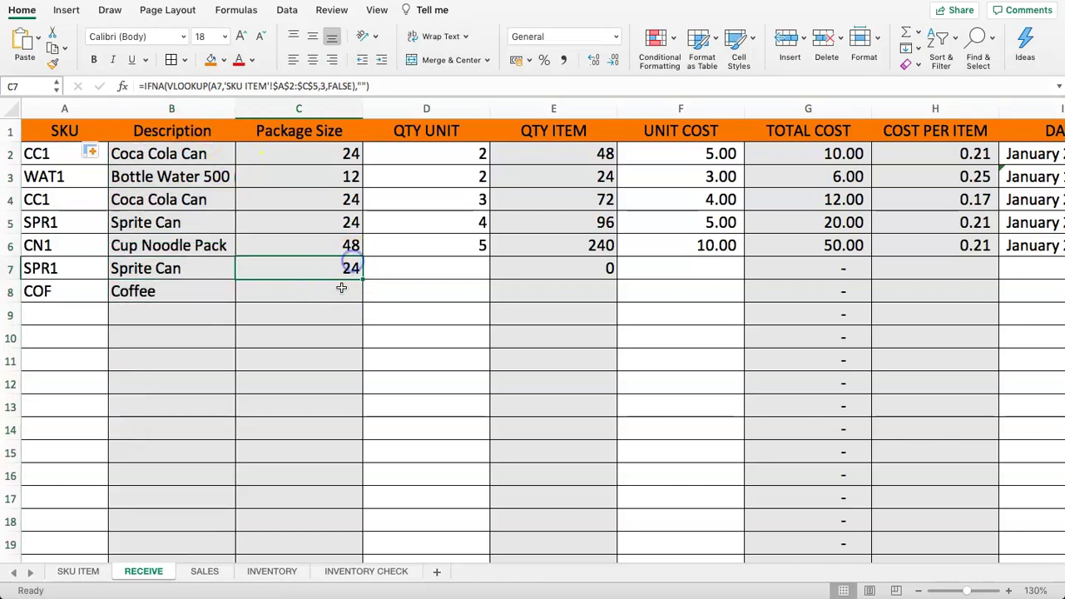
pyautogui.click(312, 85)
pyautogui.press('BackSpace')
pyautogui.write('30')
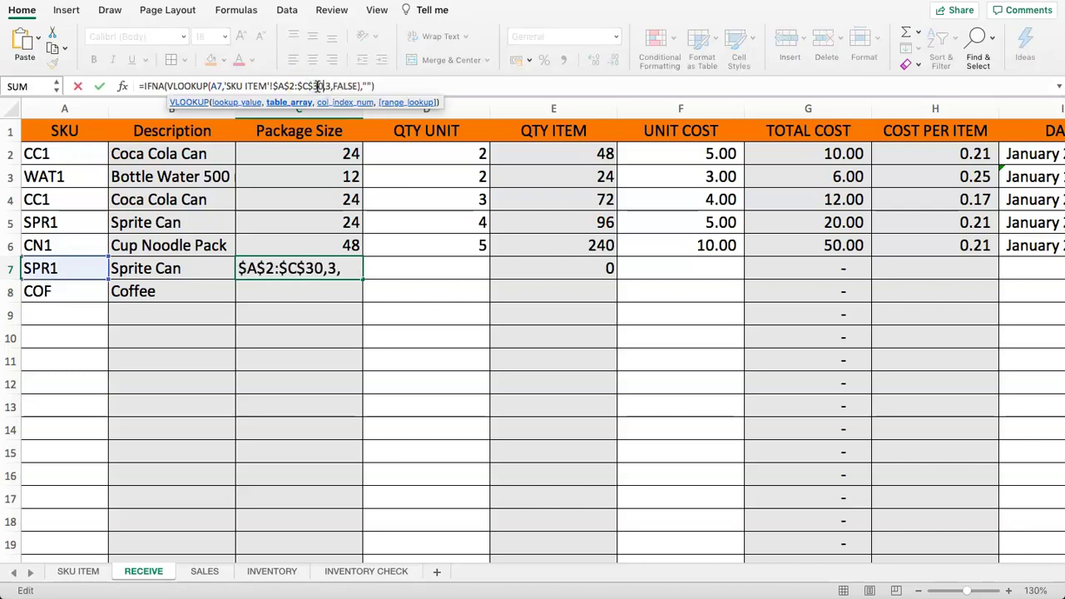
pyautogui.press('Return')
# - Extend the lookup range in C2 to $C$30 and fill the formula down the Package Size column
pyautogui.click(340, 159)
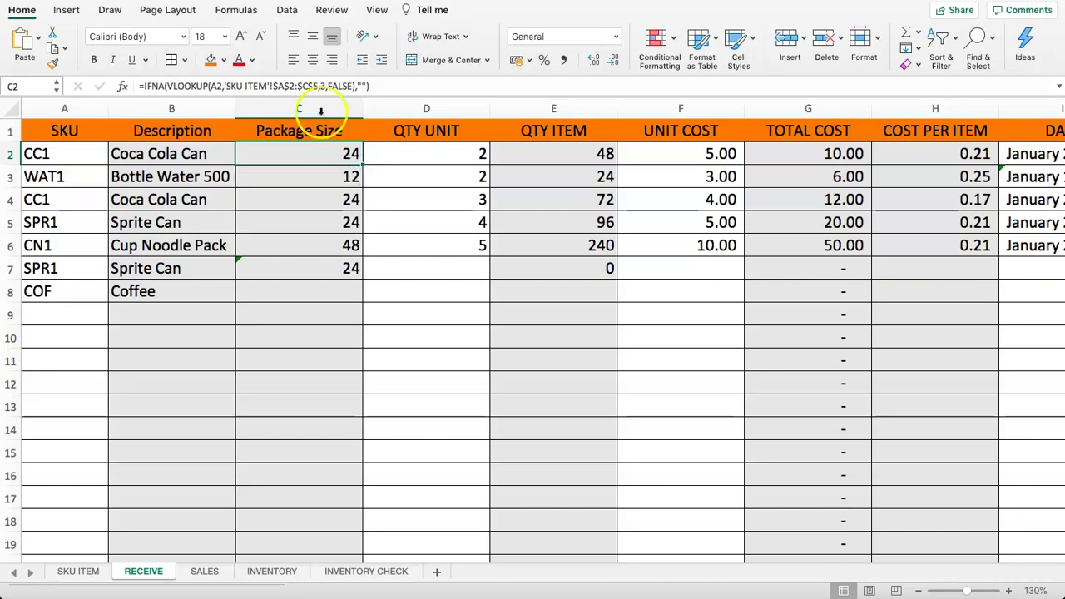
pyautogui.click(315, 86)
pyautogui.write('0')
pyautogui.press('Return')
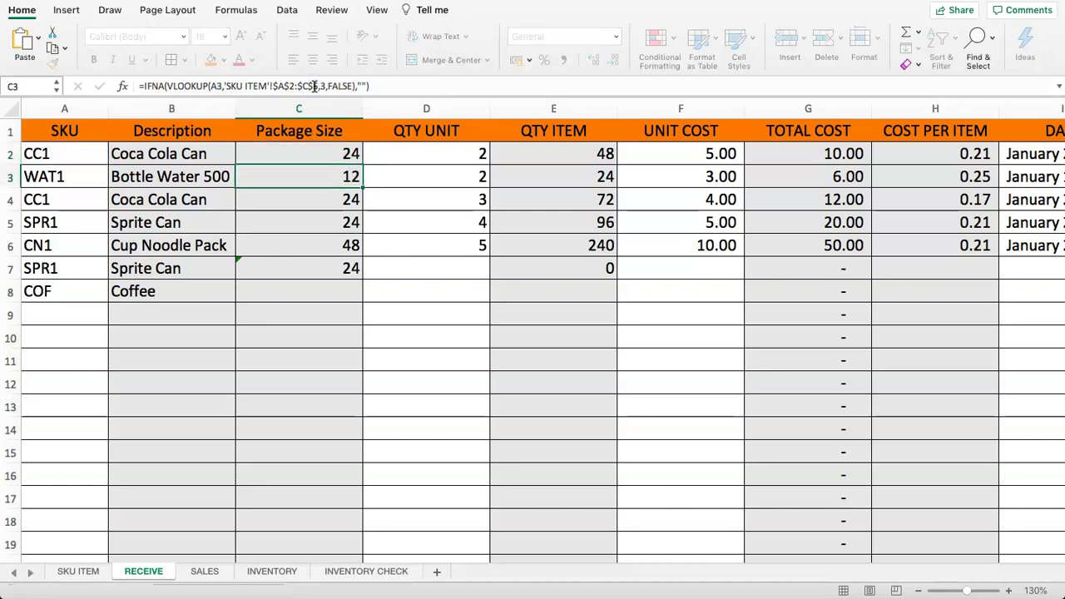
pyautogui.click(350, 158)
pyautogui.doubleClick(365, 165)
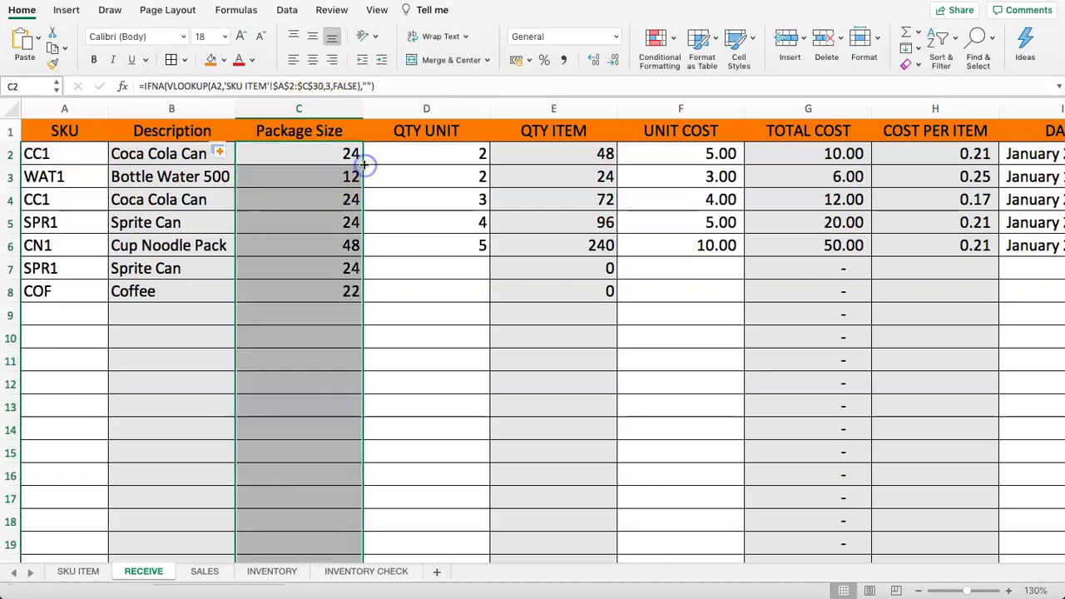
# - Enter a unit quantity of 10 for Sprite Can in row 7 and 1 for Coffee in row 8
pyautogui.click(457, 274)
pyautogui.write('10')
pyautogui.hotkey('ctrl', 'Return')
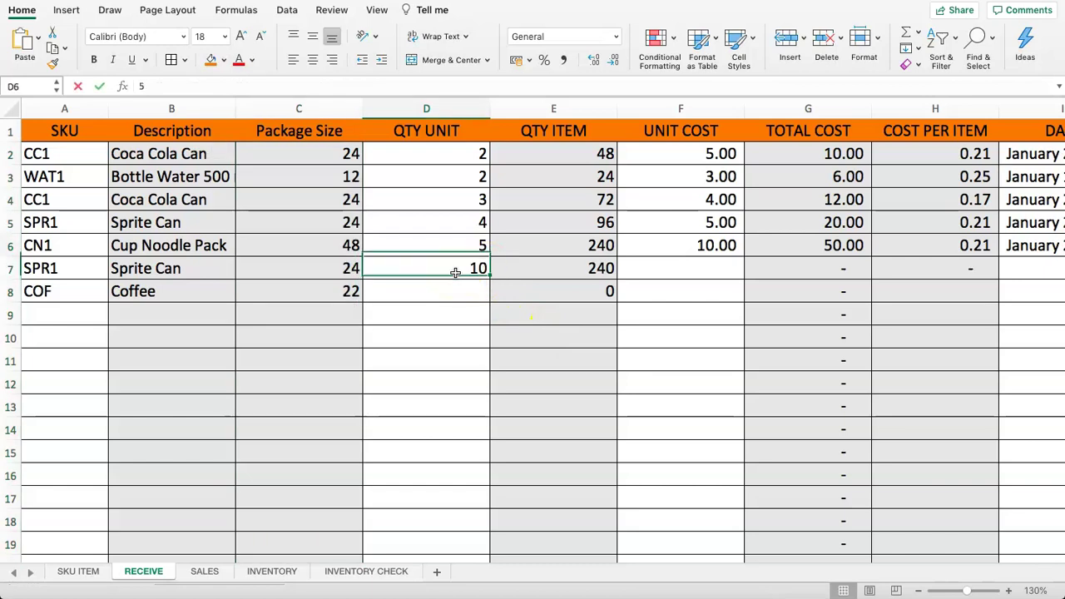
pyautogui.press('Down')
pyautogui.write('1')
pyautogui.press('Tab')
# - Set the unit cost of the Coffee purchase in row 8 to 30
pyautogui.press('Tab')
pyautogui.press('Tab')
pyautogui.hotkey('shift', 'Tab')
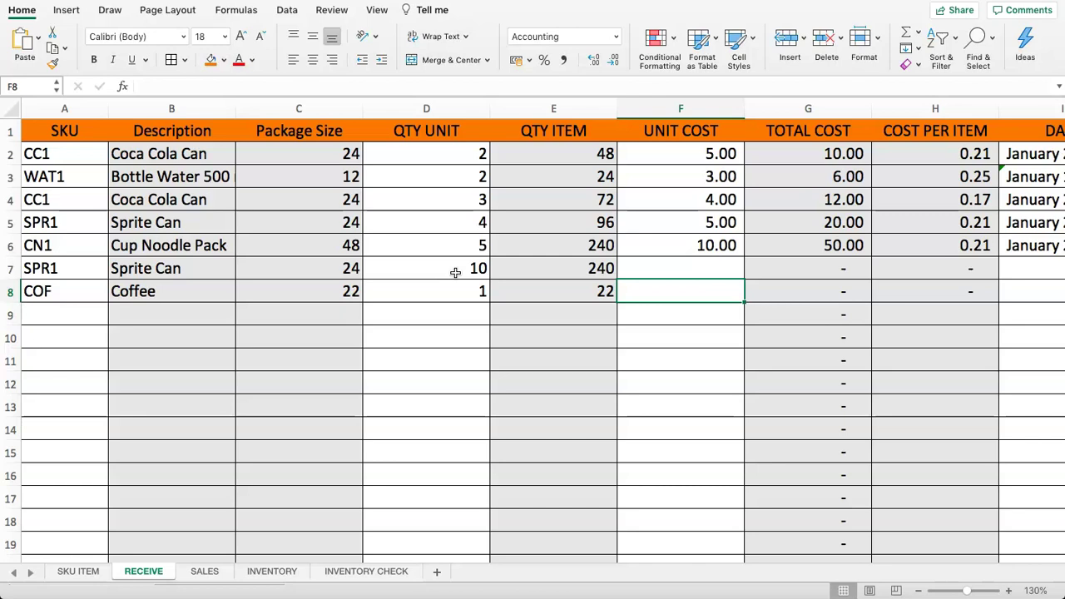
pyautogui.write('30')
pyautogui.press('Tab')
pyautogui.press('Tab')
pyautogui.press('Tab')
pyautogui.press('Tab')
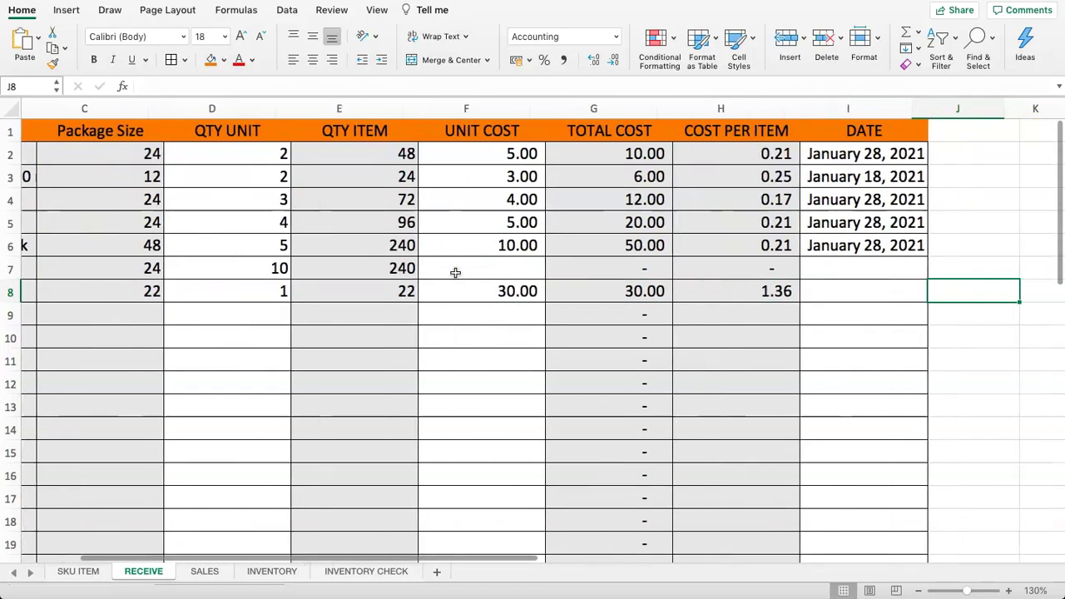
pyautogui.hotkey('shift', 'Tab')
pyautogui.hotkey('shift', 'Tab')
pyautogui.hotkey('shift', 'Tab')
pyautogui.hotkey('shift', 'Tab')
pyautogui.hotkey('shift', 'Tab')
pyautogui.hotkey('shift', 'Tab')
pyautogui.hotkey('shift', 'Tab')
pyautogui.hotkey('shift', 'Tab')
pyautogui.hotkey('shift', 'Tab')
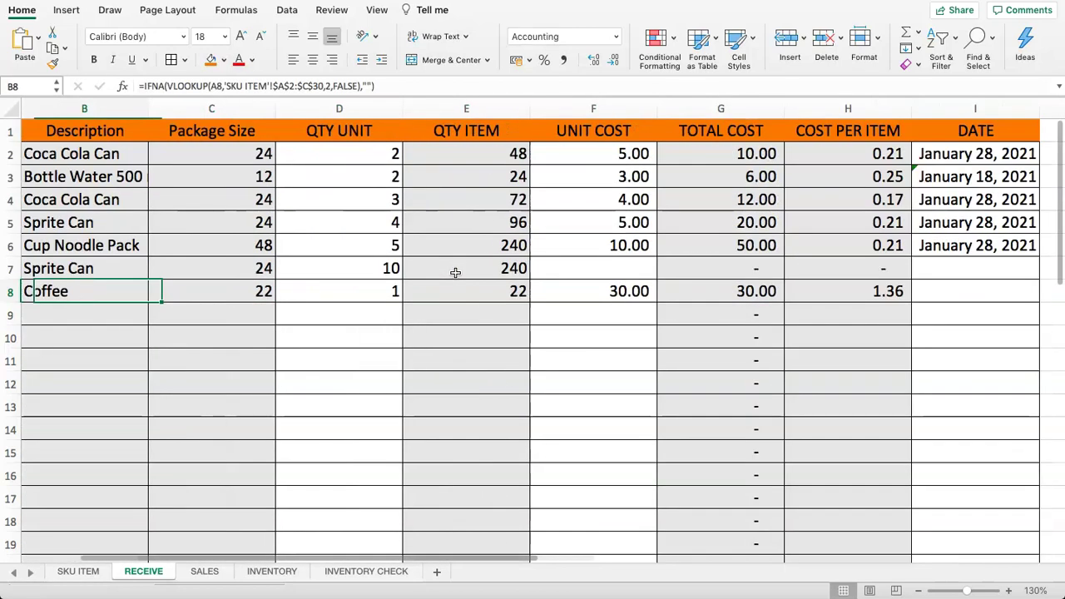
# - On the INVENTORY sheet, extend the SKU ITEM lookup range in B9's Description formula beyond row 5 to include the coffee item
pyautogui.click(204, 572)
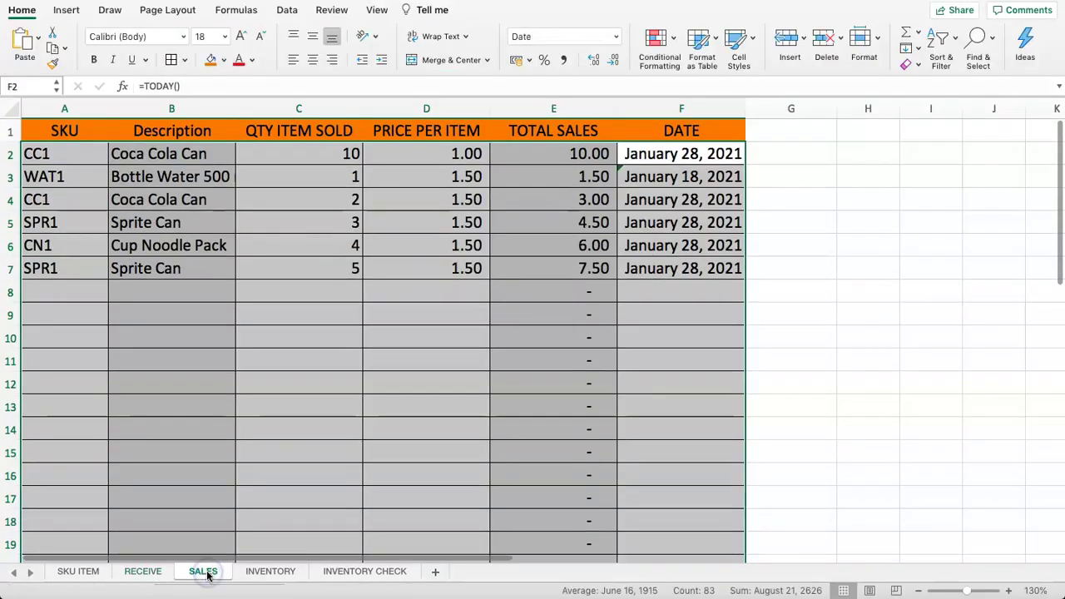
pyautogui.click(271, 572)
pyautogui.click(259, 412)
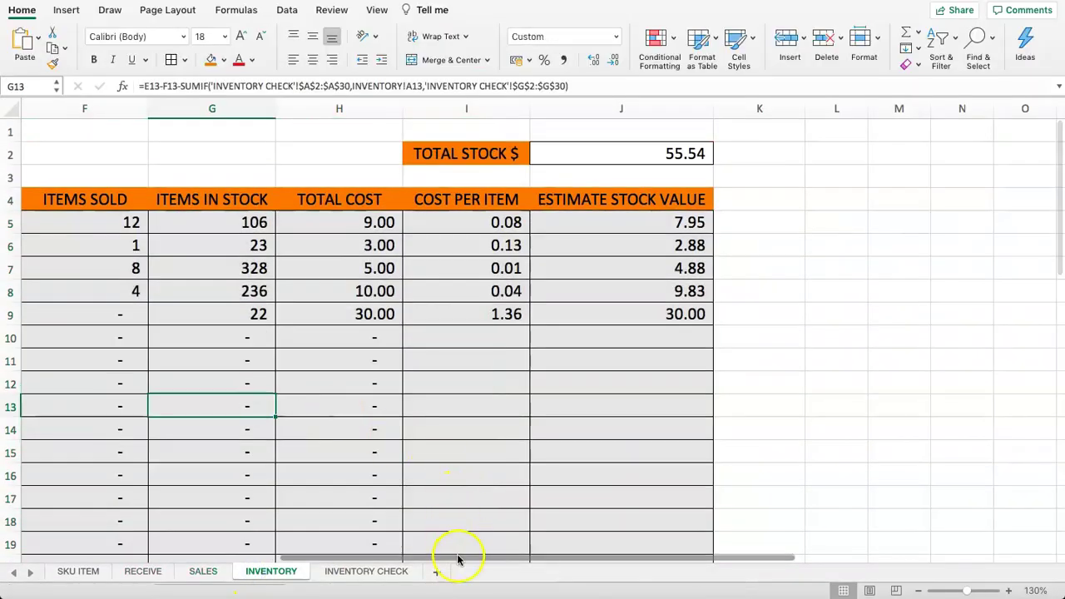
pyautogui.moveTo(458, 557); pyautogui.dragTo(207, 537)
pyautogui.click(212, 326)
pyautogui.click(211, 313)
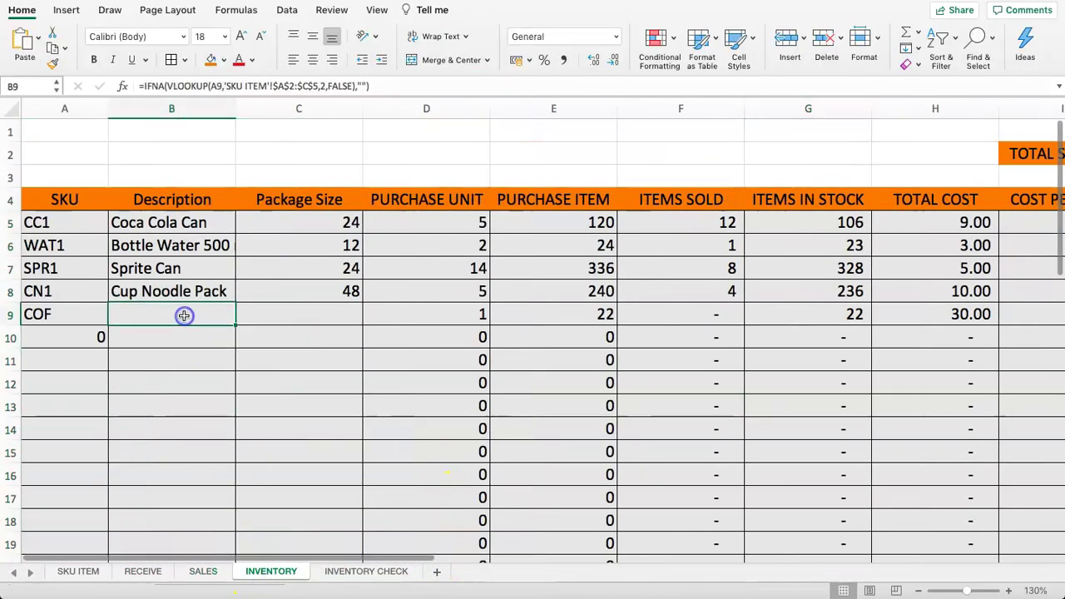
pyautogui.doubleClick(211, 314)
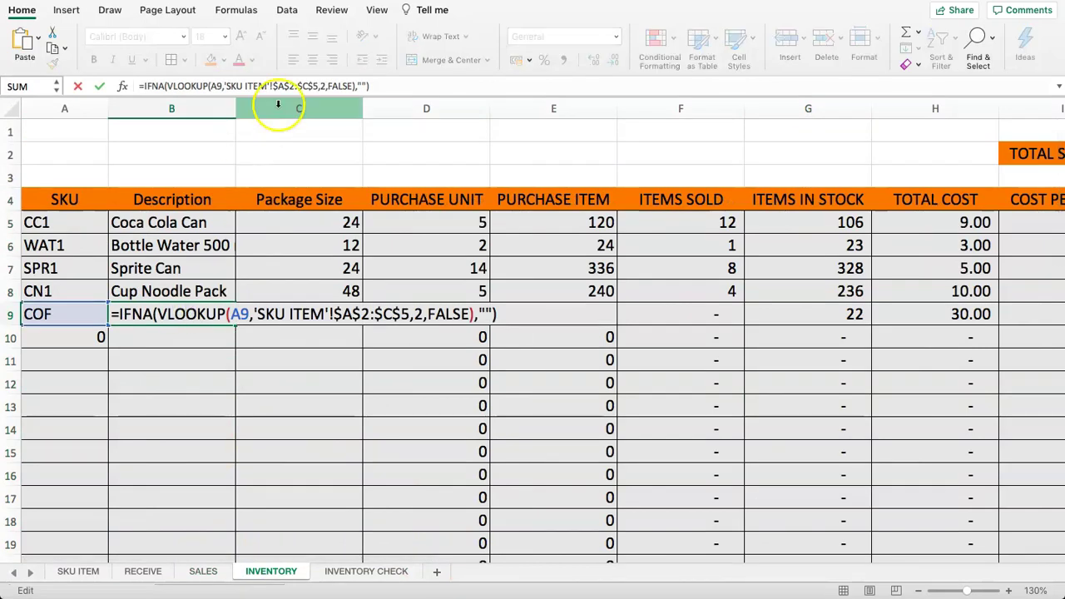
pyautogui.click(313, 87)
pyautogui.write('0')
pyautogui.press('Return')
pyautogui.press('Up')
pyautogui.press('Right')
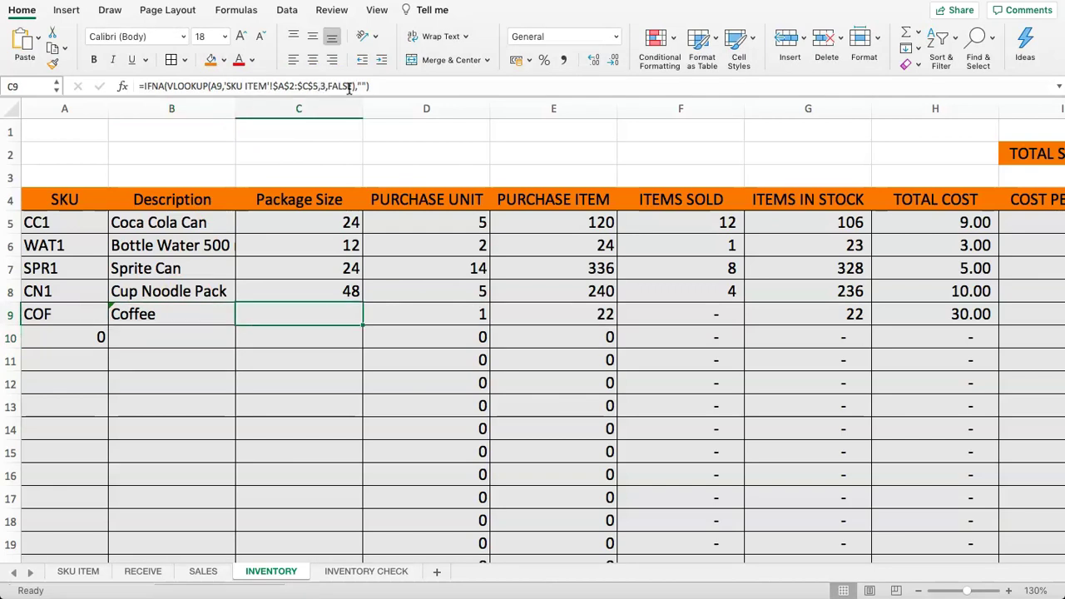
# - Extend the SKU ITEM lookup range in C9's Package Size formula to $C$30
pyautogui.click(318, 85)
pyautogui.press('BackSpace')
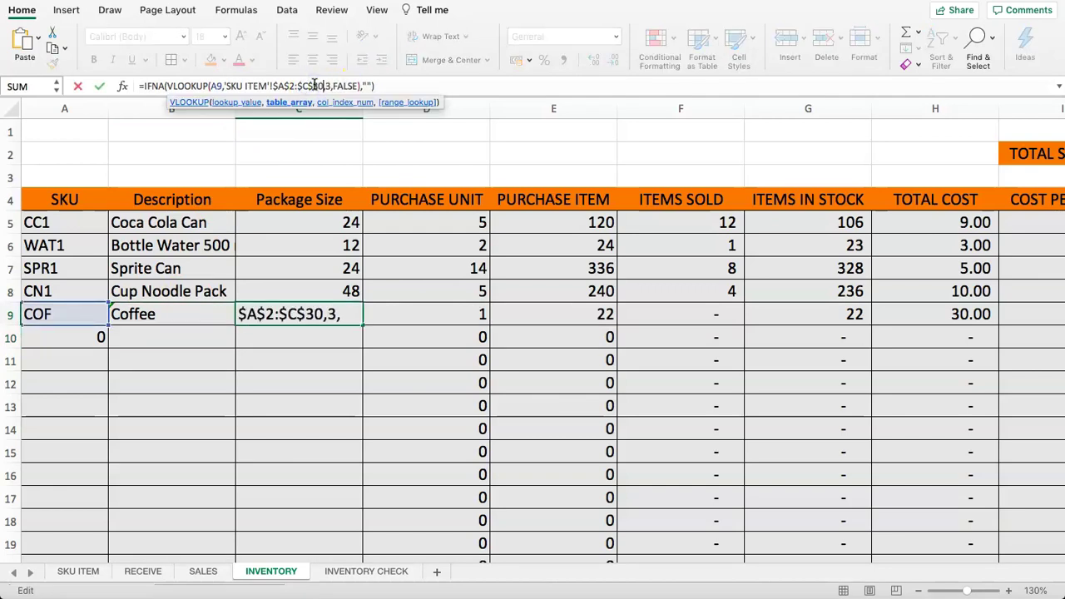
pyautogui.write('3')
pyautogui.press('Return')
# - Extend the lookup range in B5's formula to $C$30 and fill it down the Description column
pyautogui.click(174, 222)
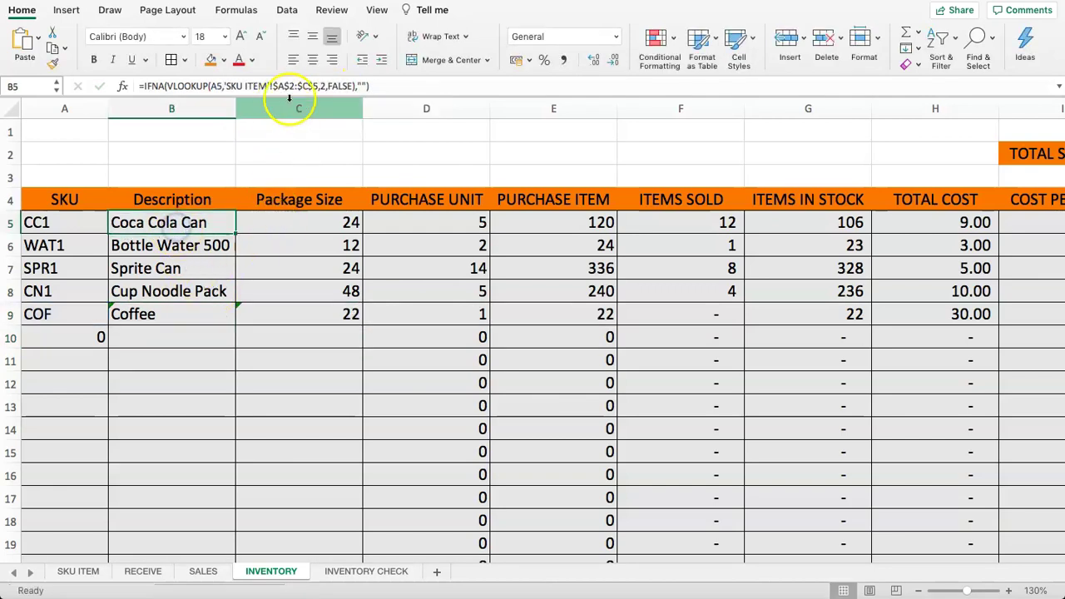
pyautogui.click(313, 86)
pyautogui.press('BackSpace')
pyautogui.write('30')
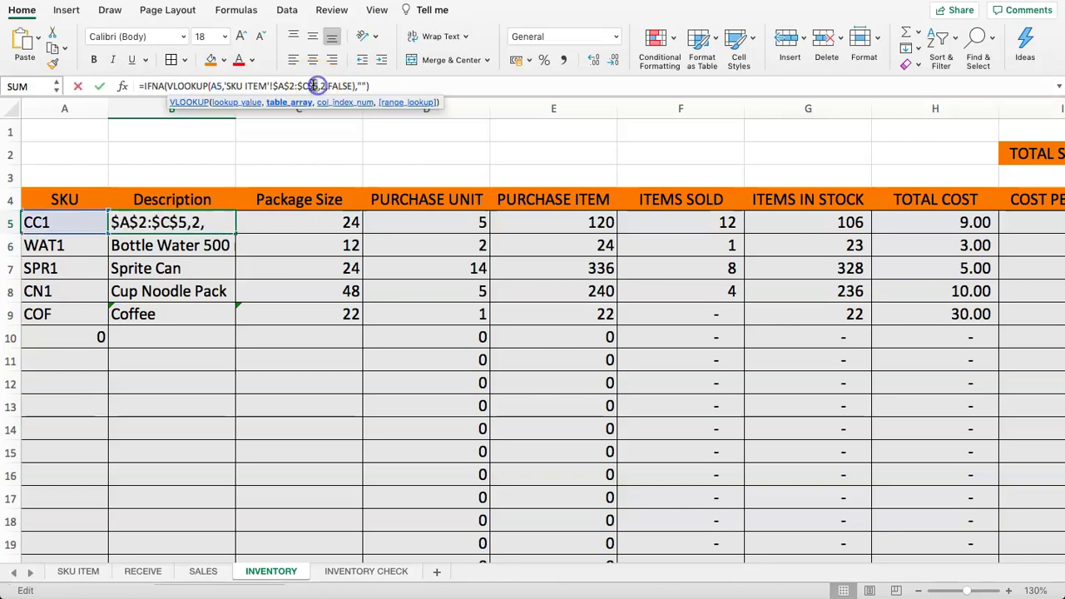
pyautogui.press('Return')
pyautogui.click(313, 86)
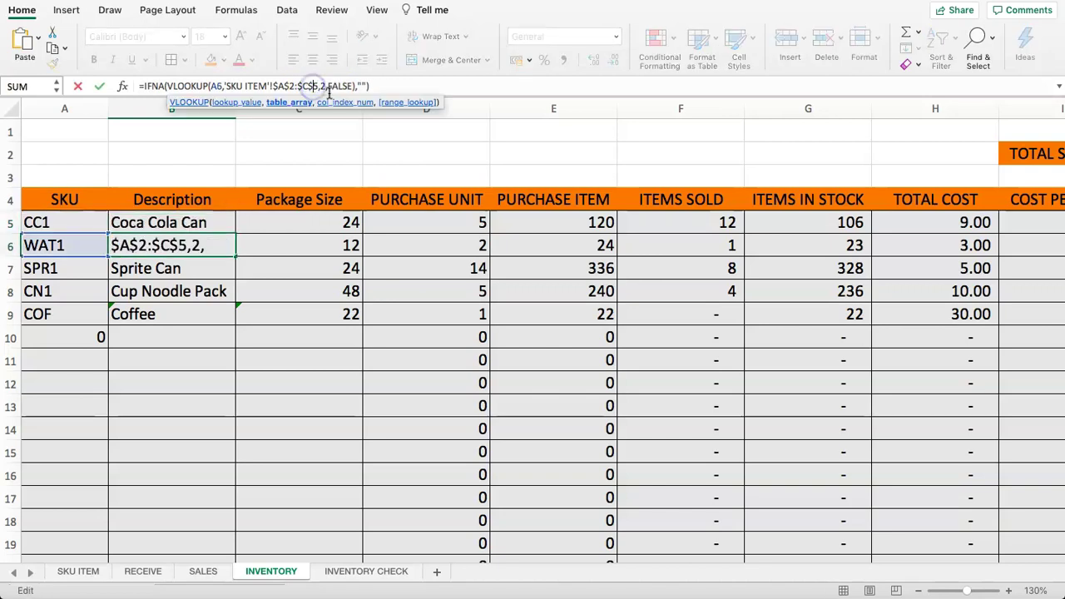
pyautogui.click(223, 220)
pyautogui.doubleClick(236, 232)
# - Extend the lookup range in C5's formula to $C$30 and fill it down the Package Size column
pyautogui.click(283, 232)
pyautogui.click(317, 86)
pyautogui.press('BackSpace')
pyautogui.write('30')
pyautogui.press('Return')
pyautogui.click(321, 216)
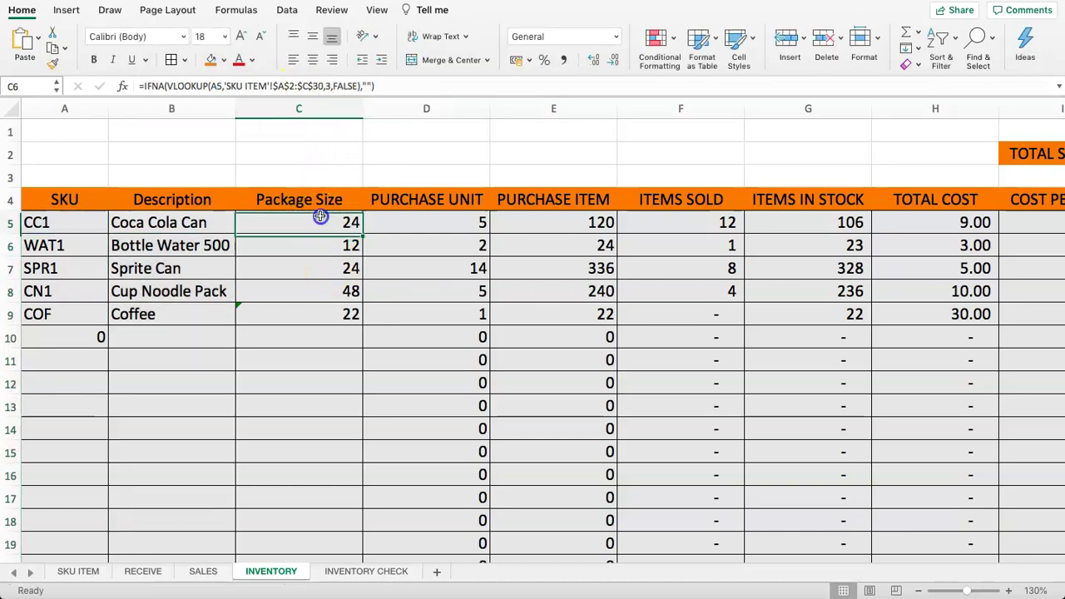
pyautogui.doubleClick(362, 236)
# - Check the ranges in the purchase, items sold, stock and cost formulas, mainly along the Coffee row
pyautogui.click(400, 267)
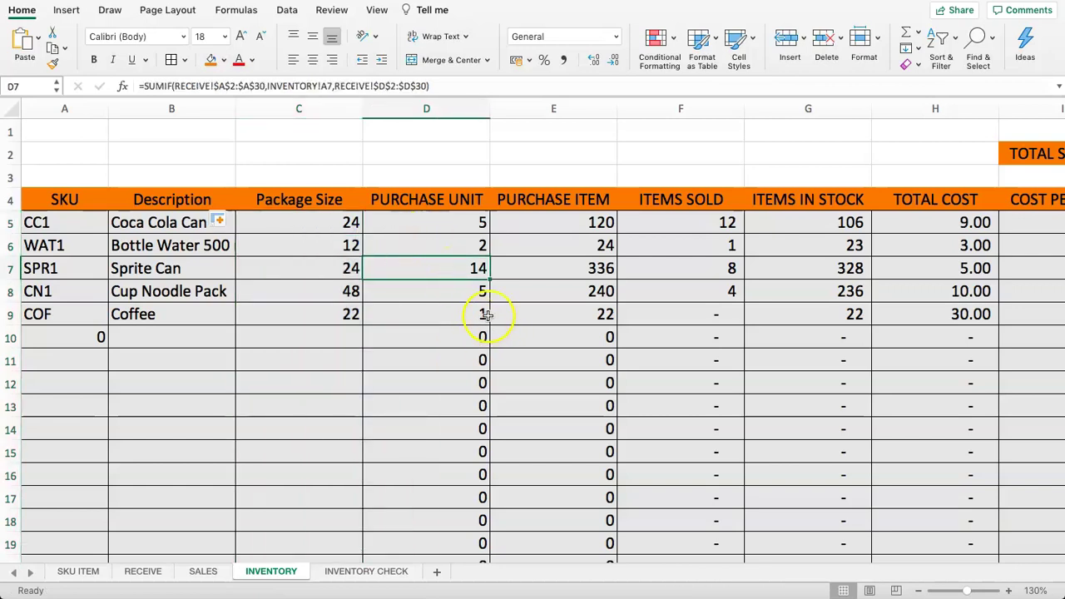
pyautogui.press('Down')
pyautogui.click(722, 293)
pyautogui.click(719, 314)
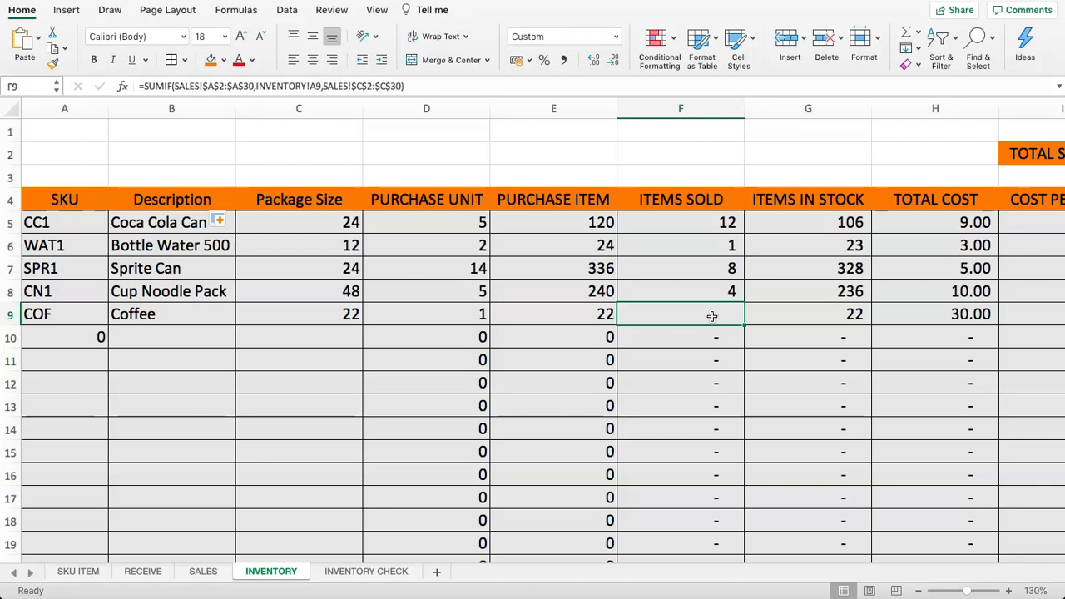
pyautogui.click(809, 319)
pyautogui.click(887, 317)
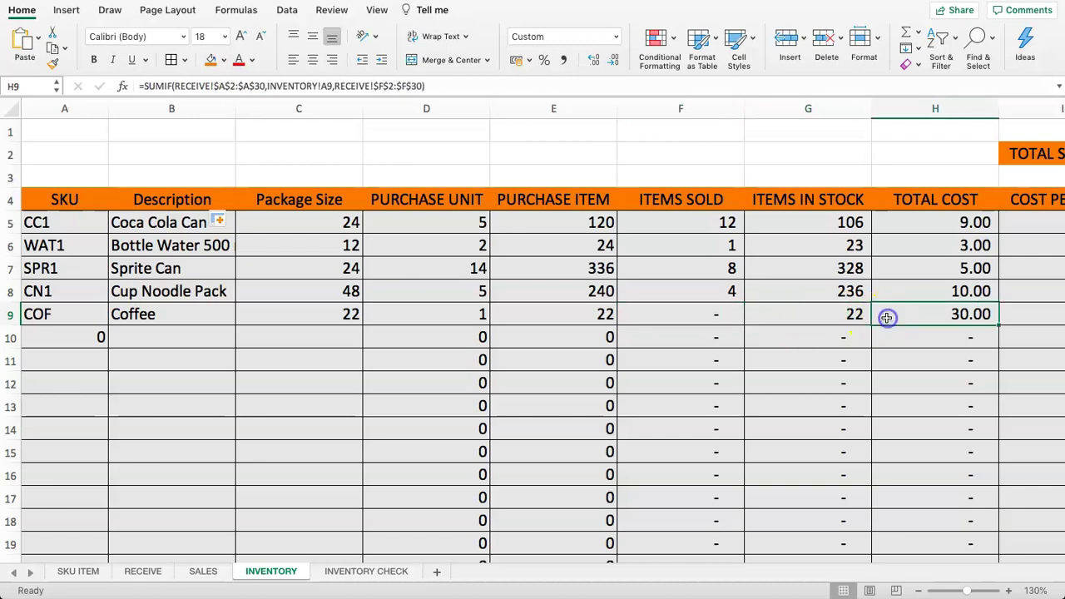
pyautogui.press('Right')
pyautogui.press('Left')
pyautogui.press('Left')
pyautogui.press('Left')
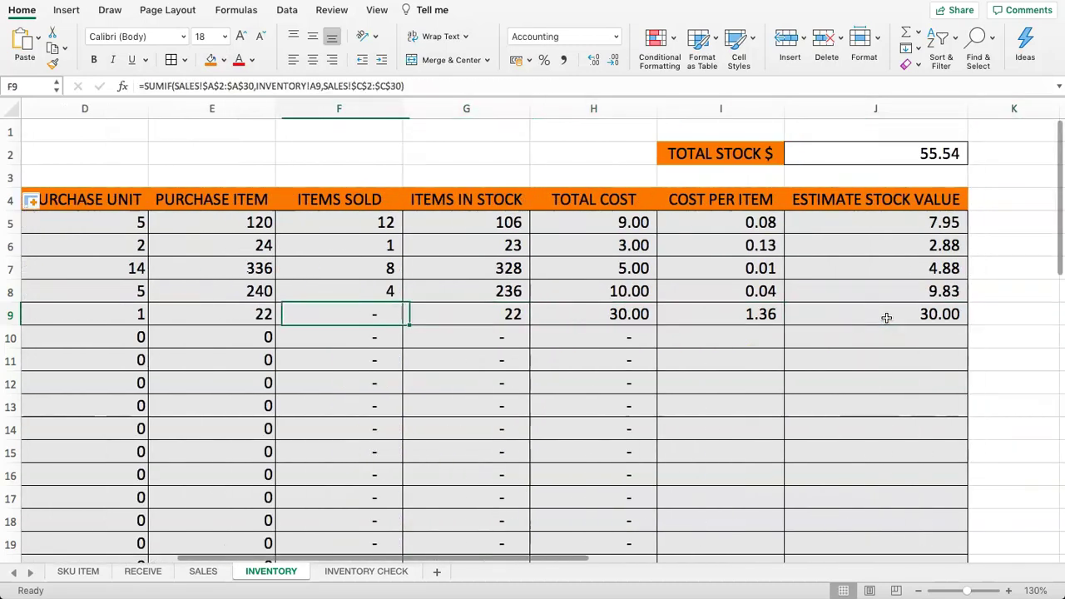
# - On the SKU ITEM sheet, add SKU ICECOF in row 7 with description Ice Coffee Can and package size 10
pyautogui.click(67, 571)
pyautogui.click(40, 267)
pyautogui.write('ICECOF')
pyautogui.press('Tab')
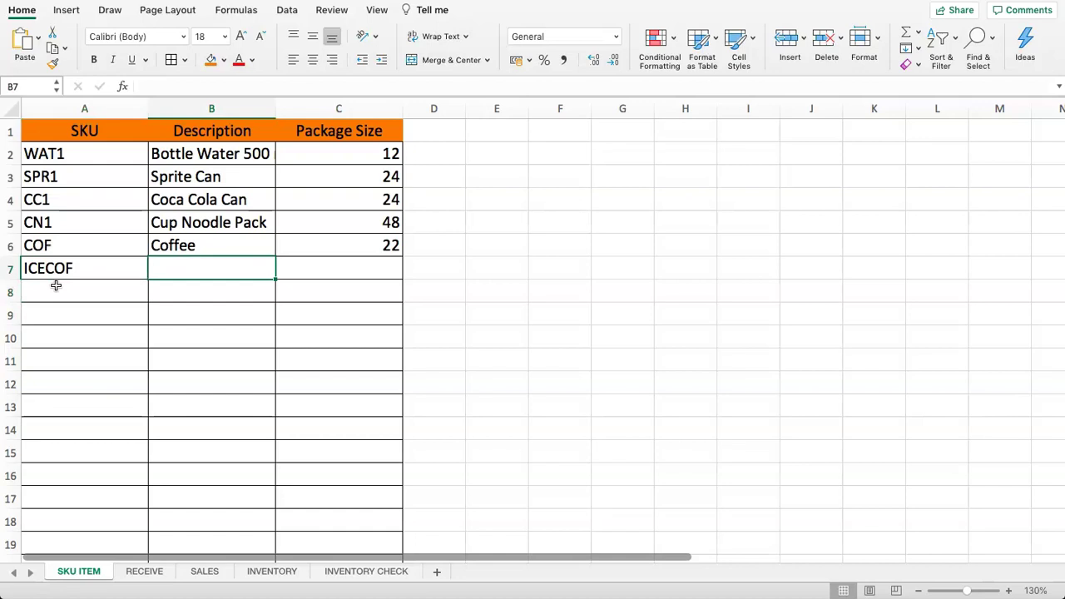
pyautogui.write('Ice Coffee Can')
pyautogui.press('Tab')
pyautogui.write('10')
pyautogui.press('Return')
# - On the RECEIVE sheet, choose ICECOF as the SKU of the new purchase in row 9
pyautogui.click(142, 572)
pyautogui.click(100, 314)
pyautogui.click(114, 322)
pyautogui.click(112, 321)
pyautogui.click(114, 323)
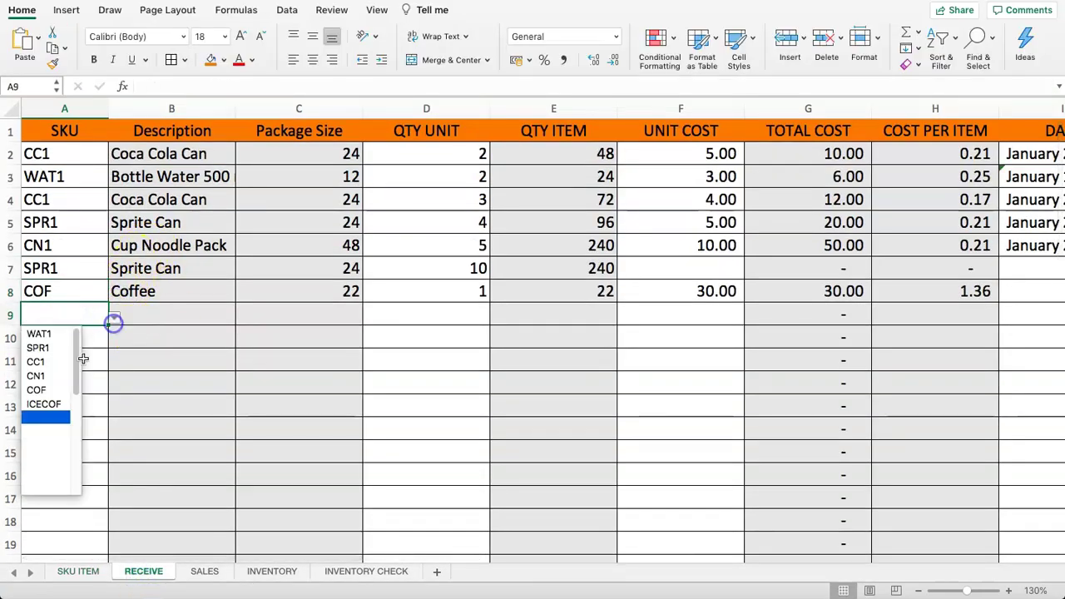
pyautogui.click(51, 403)
# - Enter a unit quantity of 10 and a unit cost of 5 for the Ice Coffee Can purchase
pyautogui.click(328, 312)
pyautogui.click(433, 325)
pyautogui.write('10')
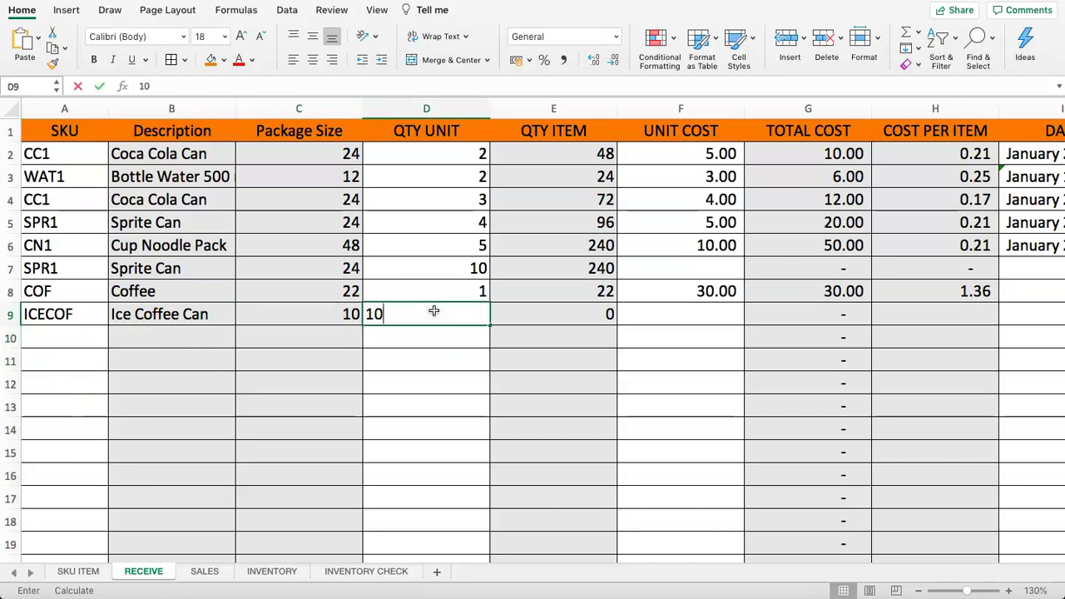
pyautogui.press('Tab')
pyautogui.press('Tab')
pyautogui.write('5')
pyautogui.press('Tab')
pyautogui.press('Tab')
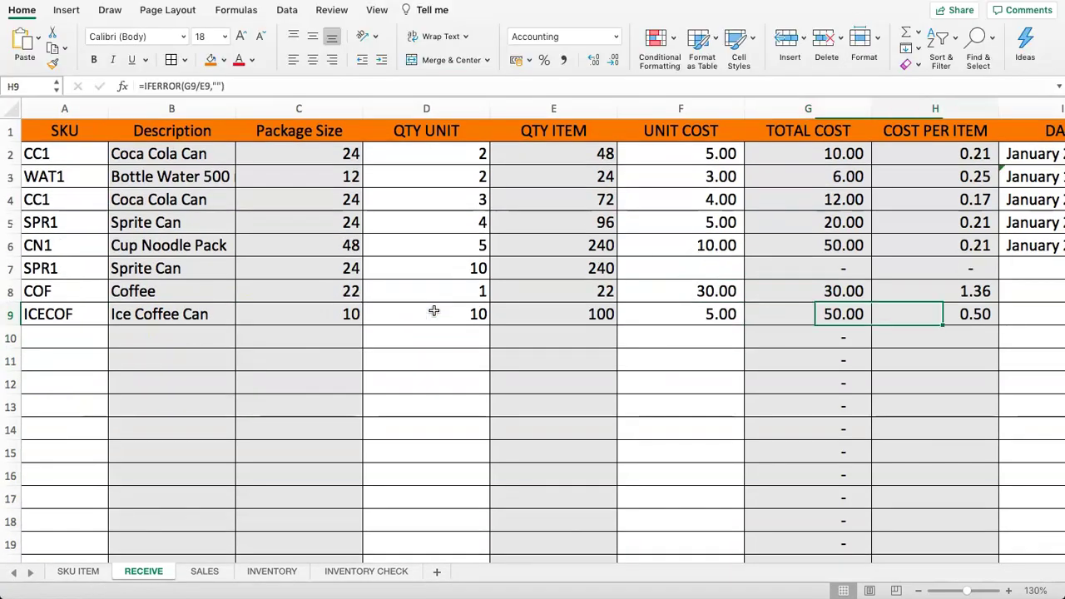
pyautogui.press('Tab')
pyautogui.press('Left')
pyautogui.press('Left')
pyautogui.press('Left')
pyautogui.press('Right')
pyautogui.press('Right')
pyautogui.press('Right')
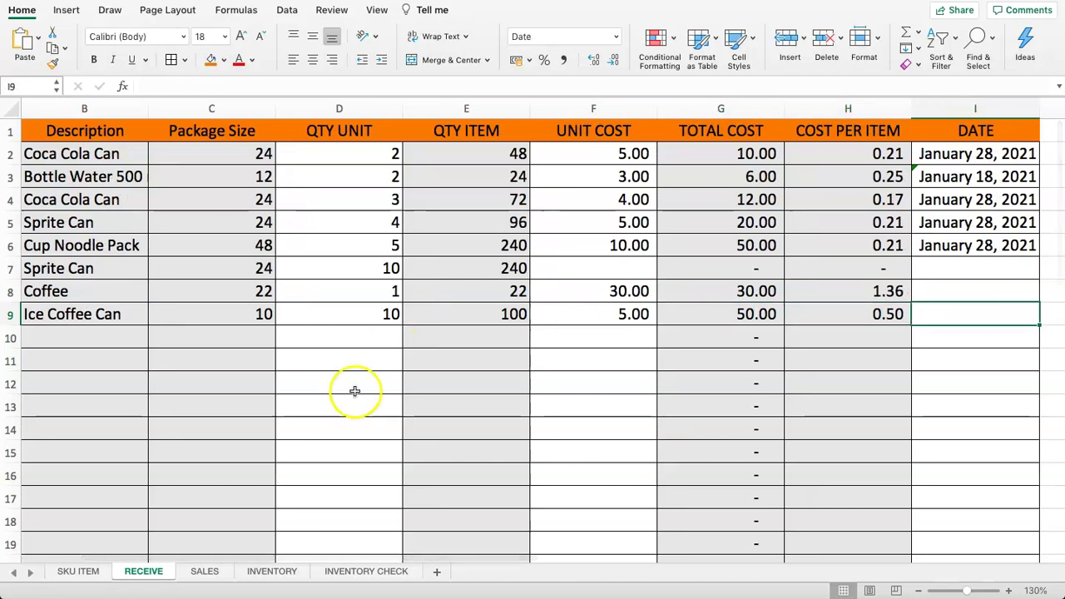
# - On the INVENTORY sheet, examine the ICECOF row across all columns from SKU to ESTIMATE STOCK VALUE
pyautogui.click(265, 571)
pyautogui.click(313, 381)
pyautogui.click(324, 323)
pyautogui.press('Right')
pyautogui.press('Left')
pyautogui.press('Left')
pyautogui.press('Left')
pyautogui.press('Left')
pyautogui.press('Left')
pyautogui.press('Left')
pyautogui.press('Down')
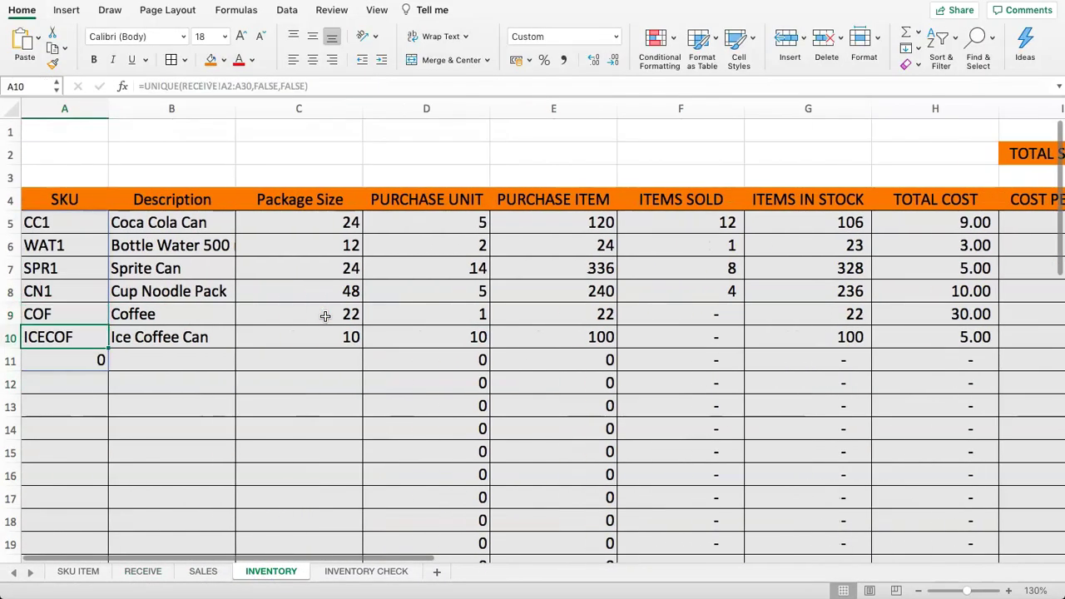
pyautogui.press('Right')
pyautogui.press('Right')
pyautogui.press('Right')
pyautogui.press('Right')
pyautogui.press('Right')
pyautogui.press('Right')
pyautogui.press('Right')
pyautogui.press('Right')
pyautogui.press('Right')
pyautogui.press('Right')
pyautogui.press('Right')
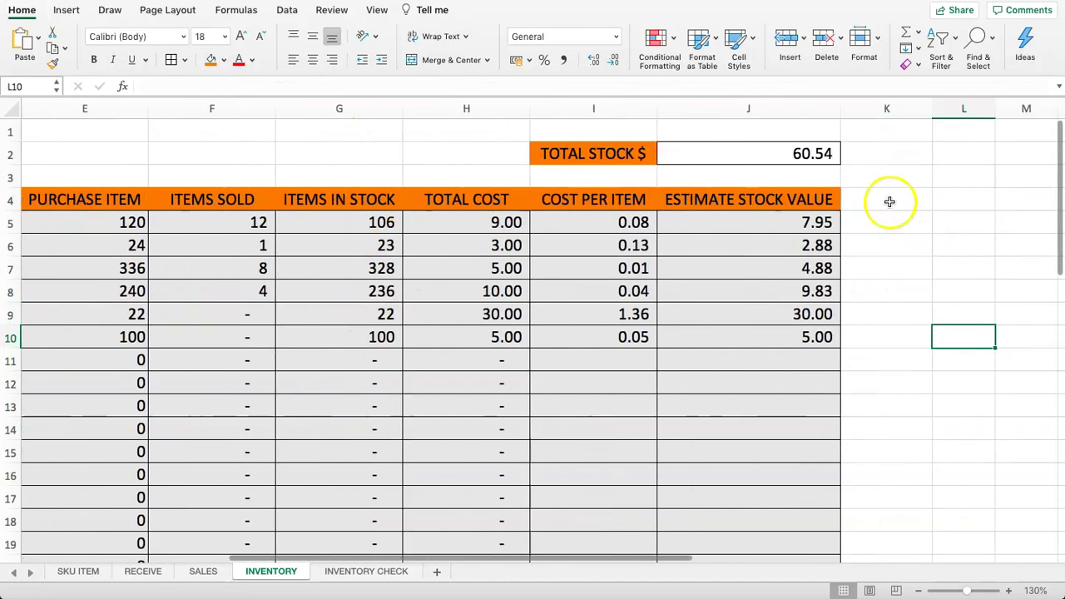
# - Inspect the TOTAL STOCK $ cell and the COST PER ITEM formula in row 7, and return to column A
pyautogui.click(791, 154)
pyautogui.click(545, 268)
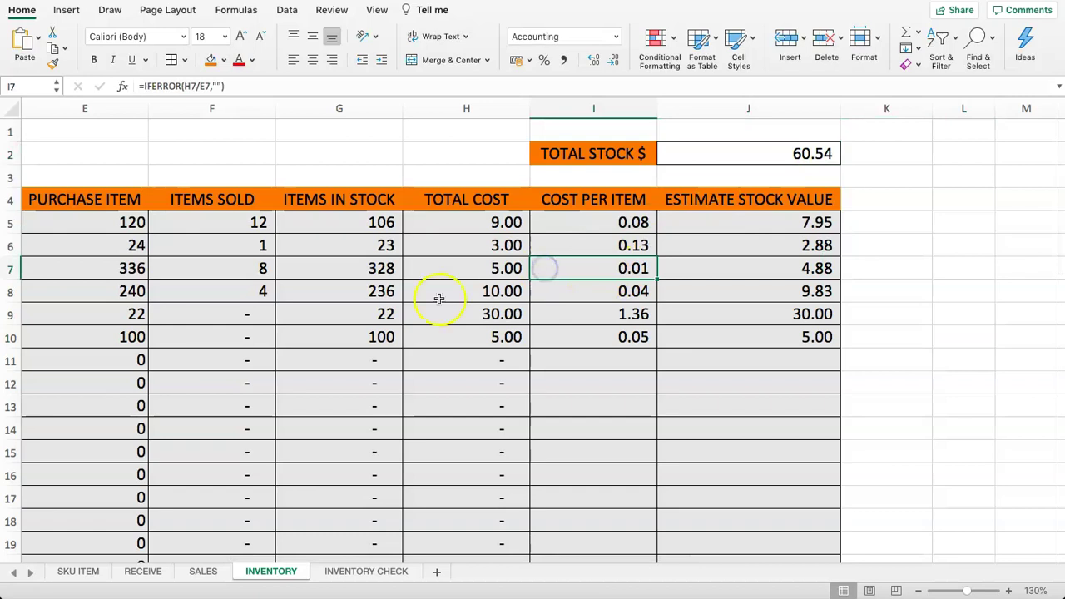
pyautogui.click(322, 155)
pyautogui.press('Left')
pyautogui.press('Left')
pyautogui.press('Left')
pyautogui.press('Left')
pyautogui.press('Left')
pyautogui.press('Left')
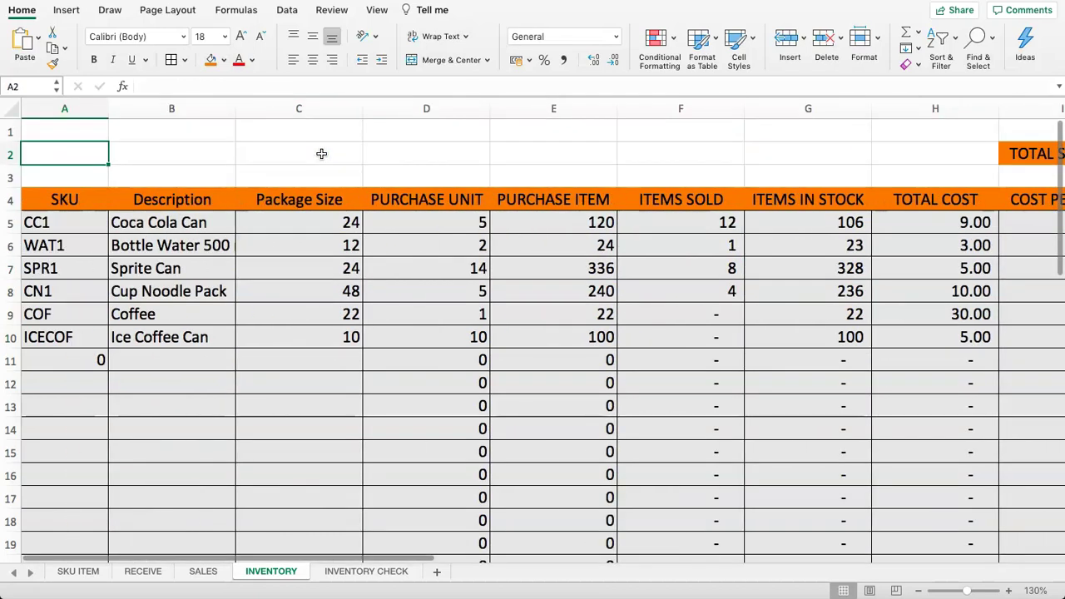